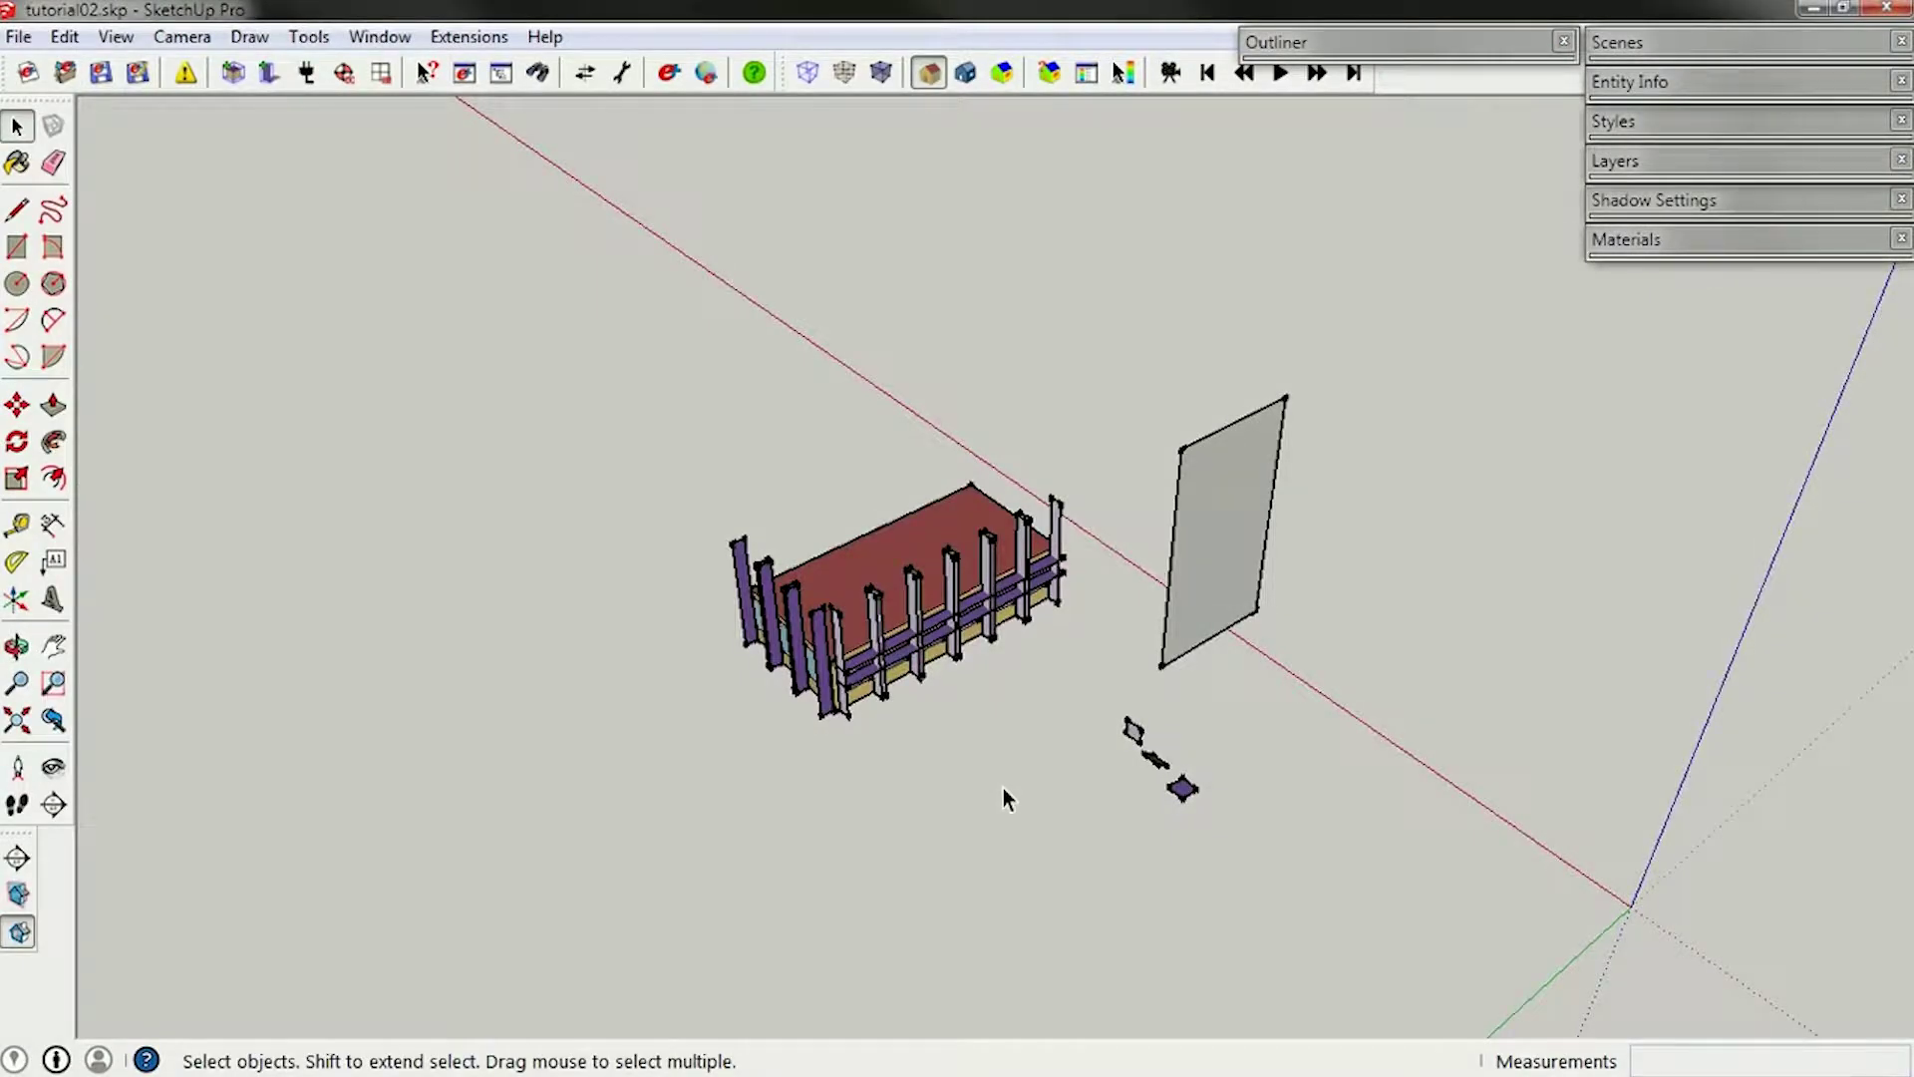
Orbit the view twice to see the zone model and shading surfaces from a new angle.
{"action": "middle_click_drag", "start_coordinate": [1201, 602], "coordinate": [1228, 573]}
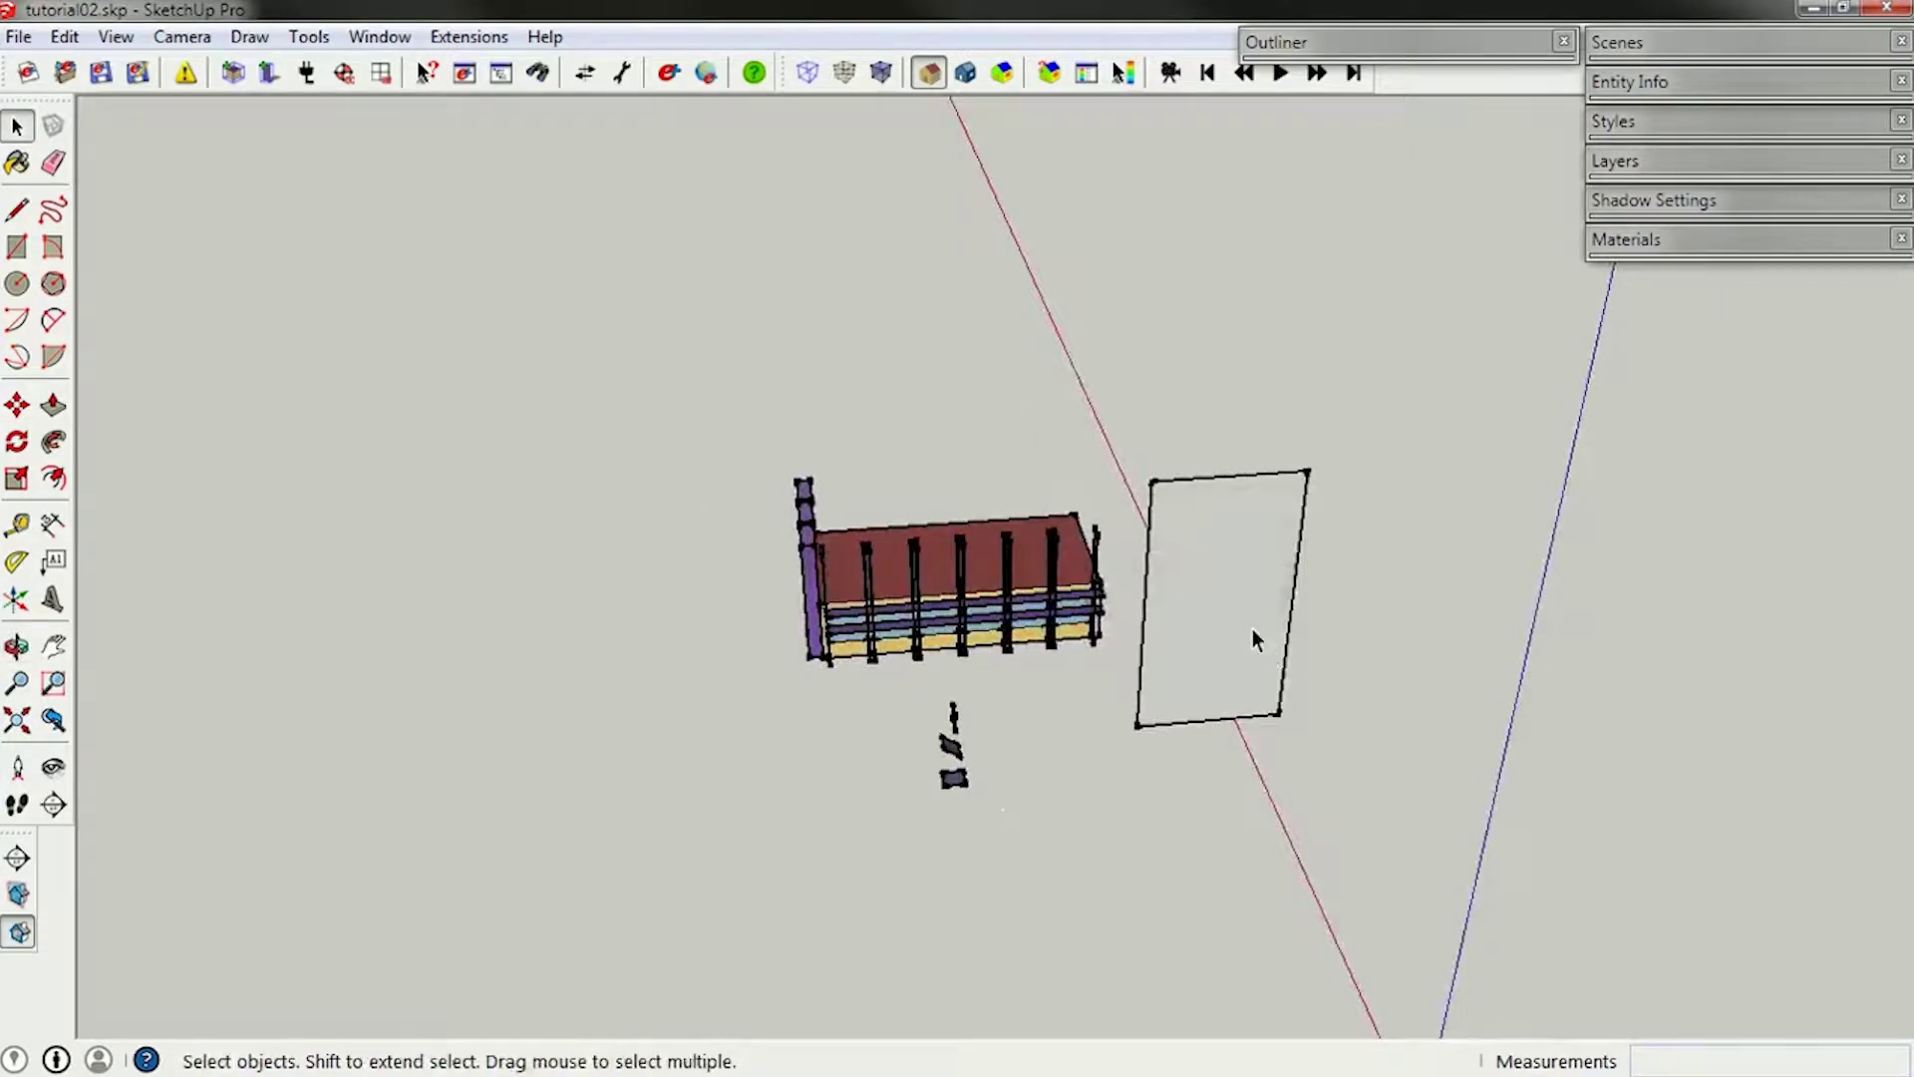
{"action": "middle_click_drag", "start_coordinate": [905, 566], "coordinate": [1036, 468]}
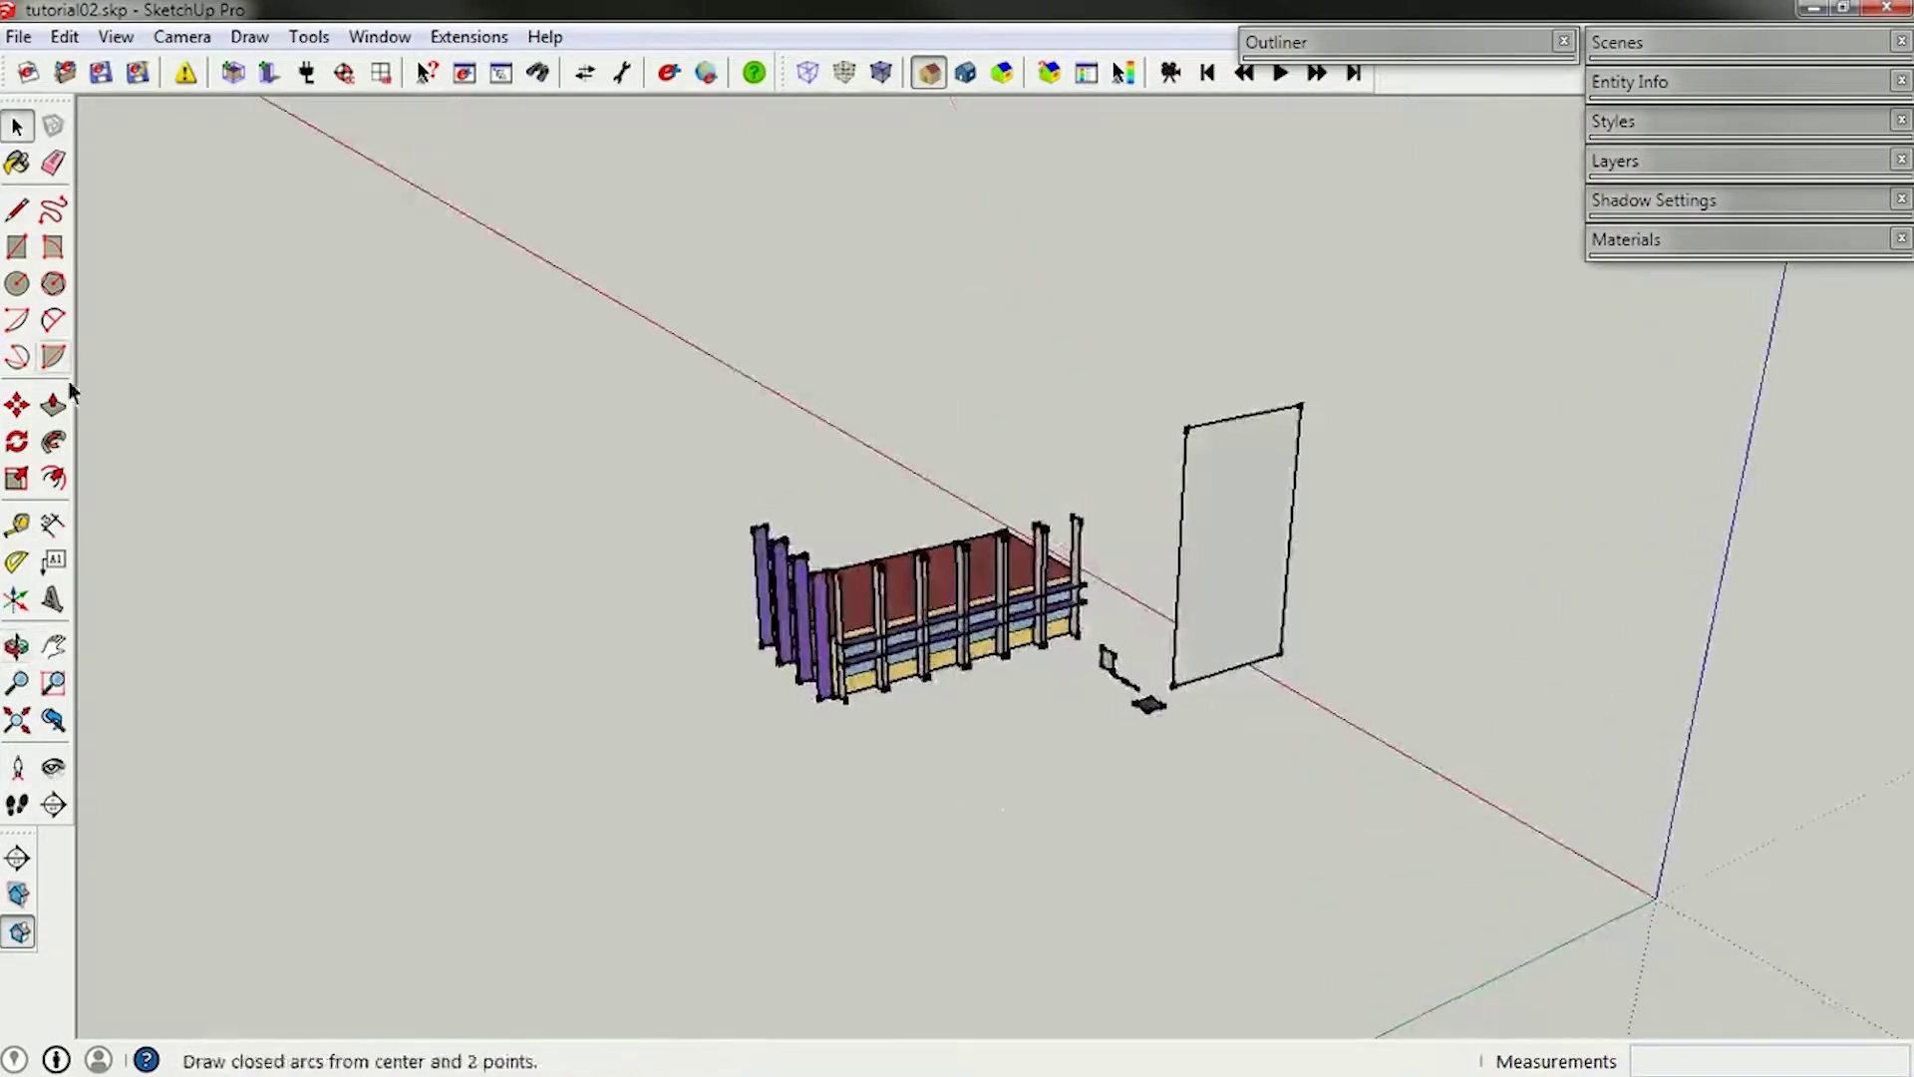
Open the Add Location window from the Geo-location page of Model Info.
{"action": "left_click", "coordinate": [393, 36]}
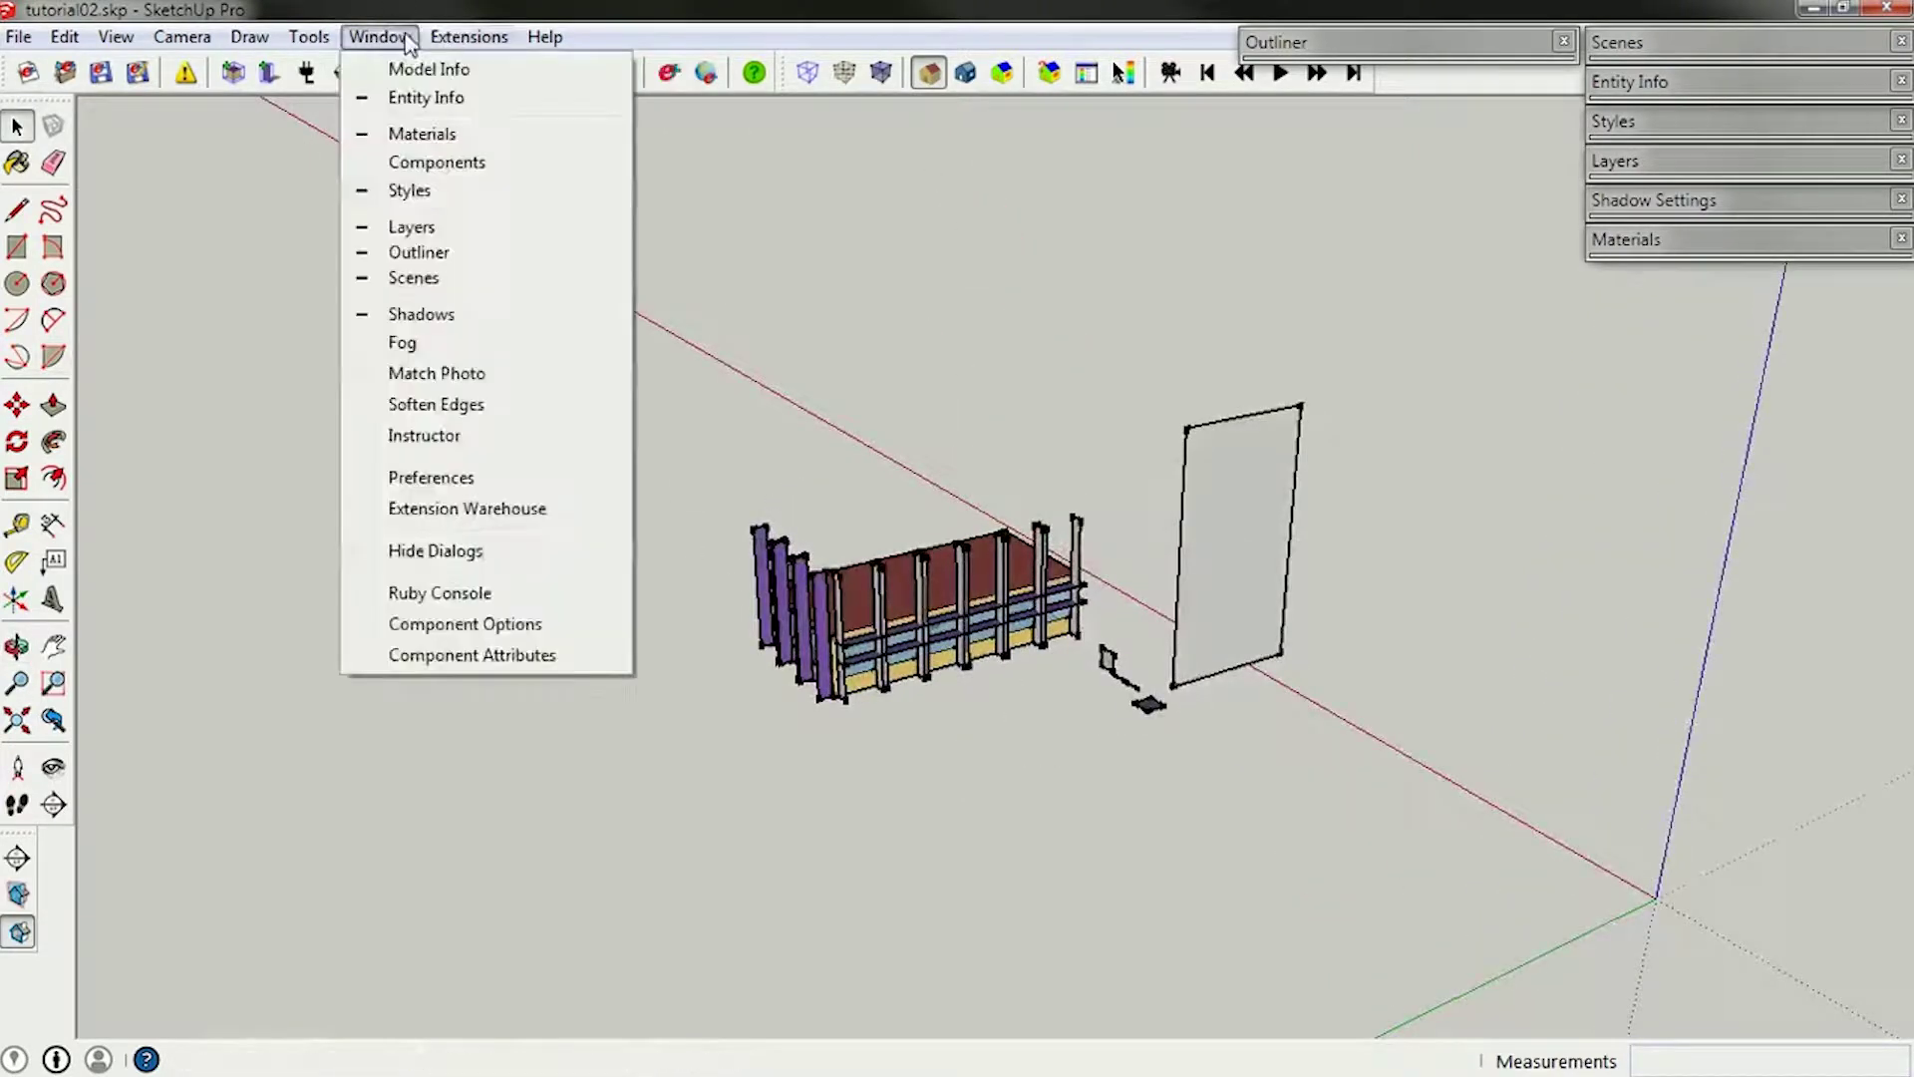
{"action": "left_click", "coordinate": [413, 69]}
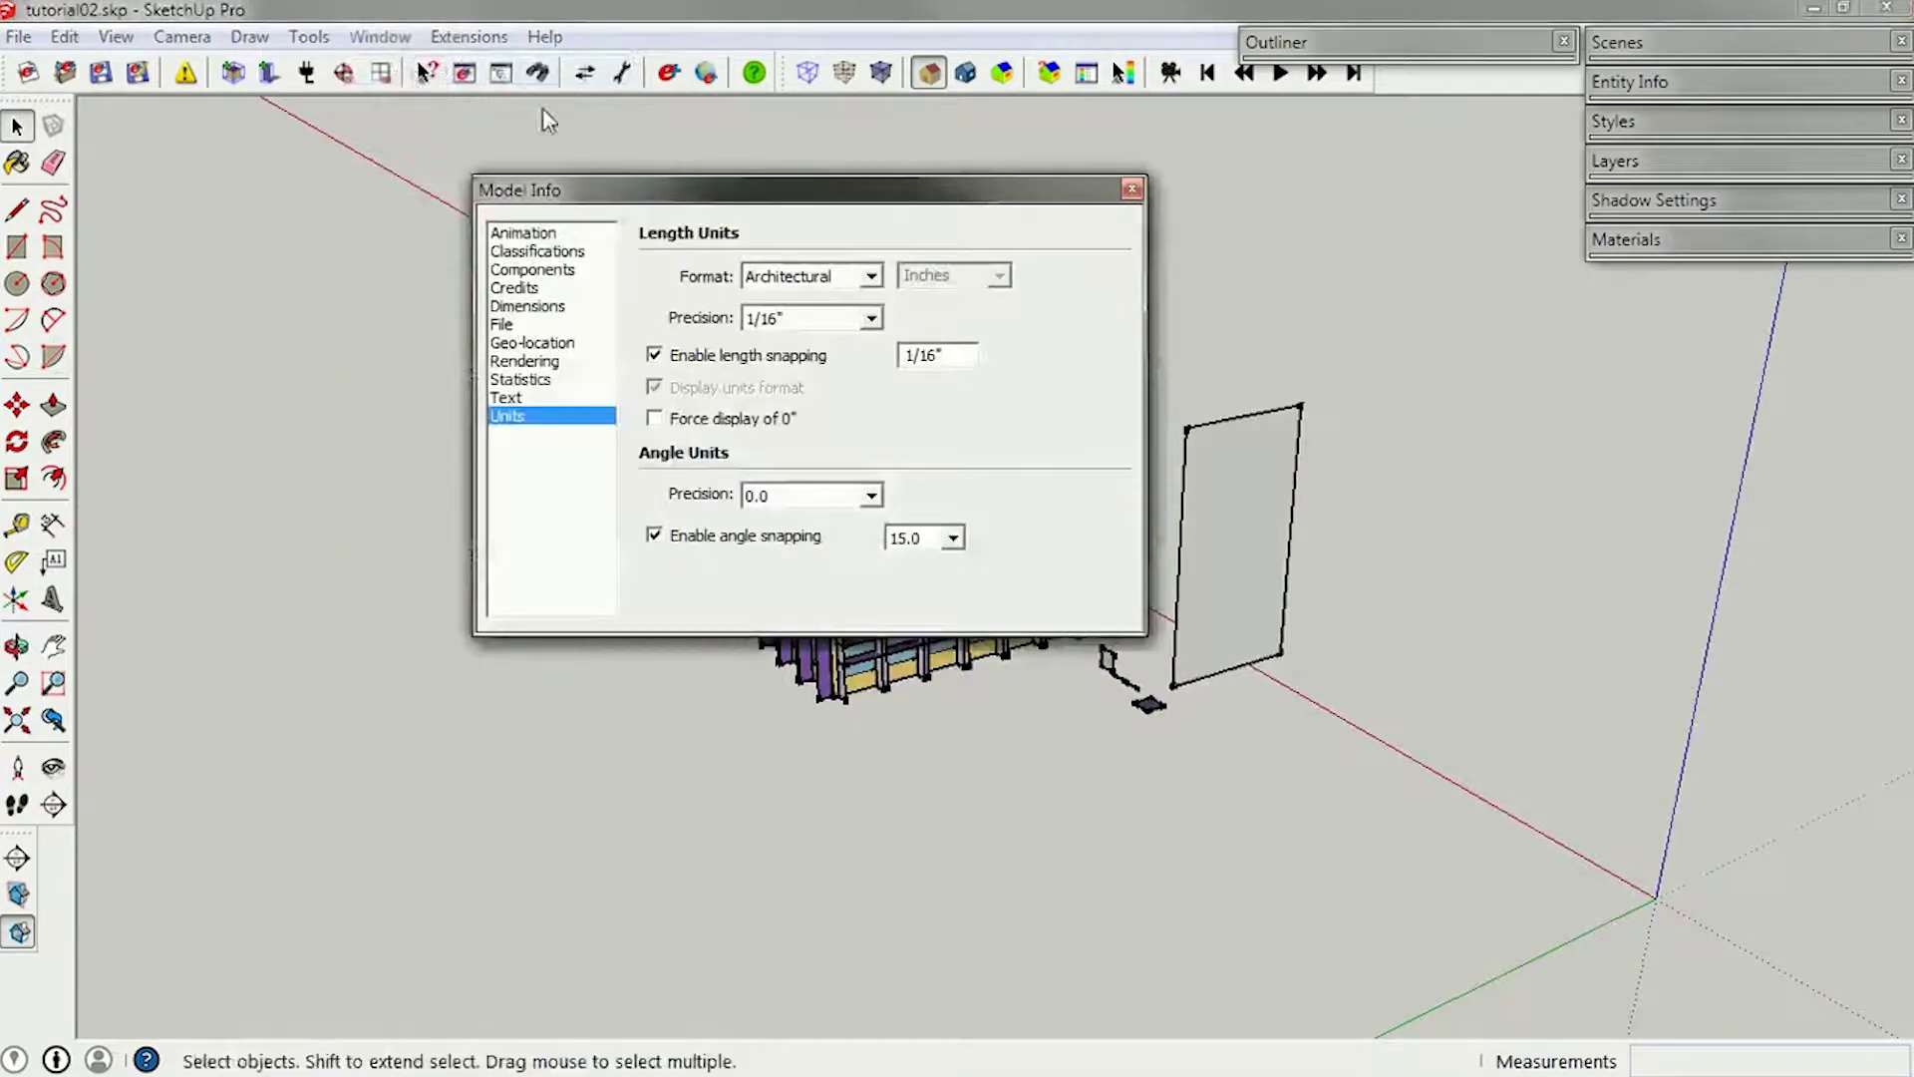
{"action": "left_click", "coordinate": [531, 344]}
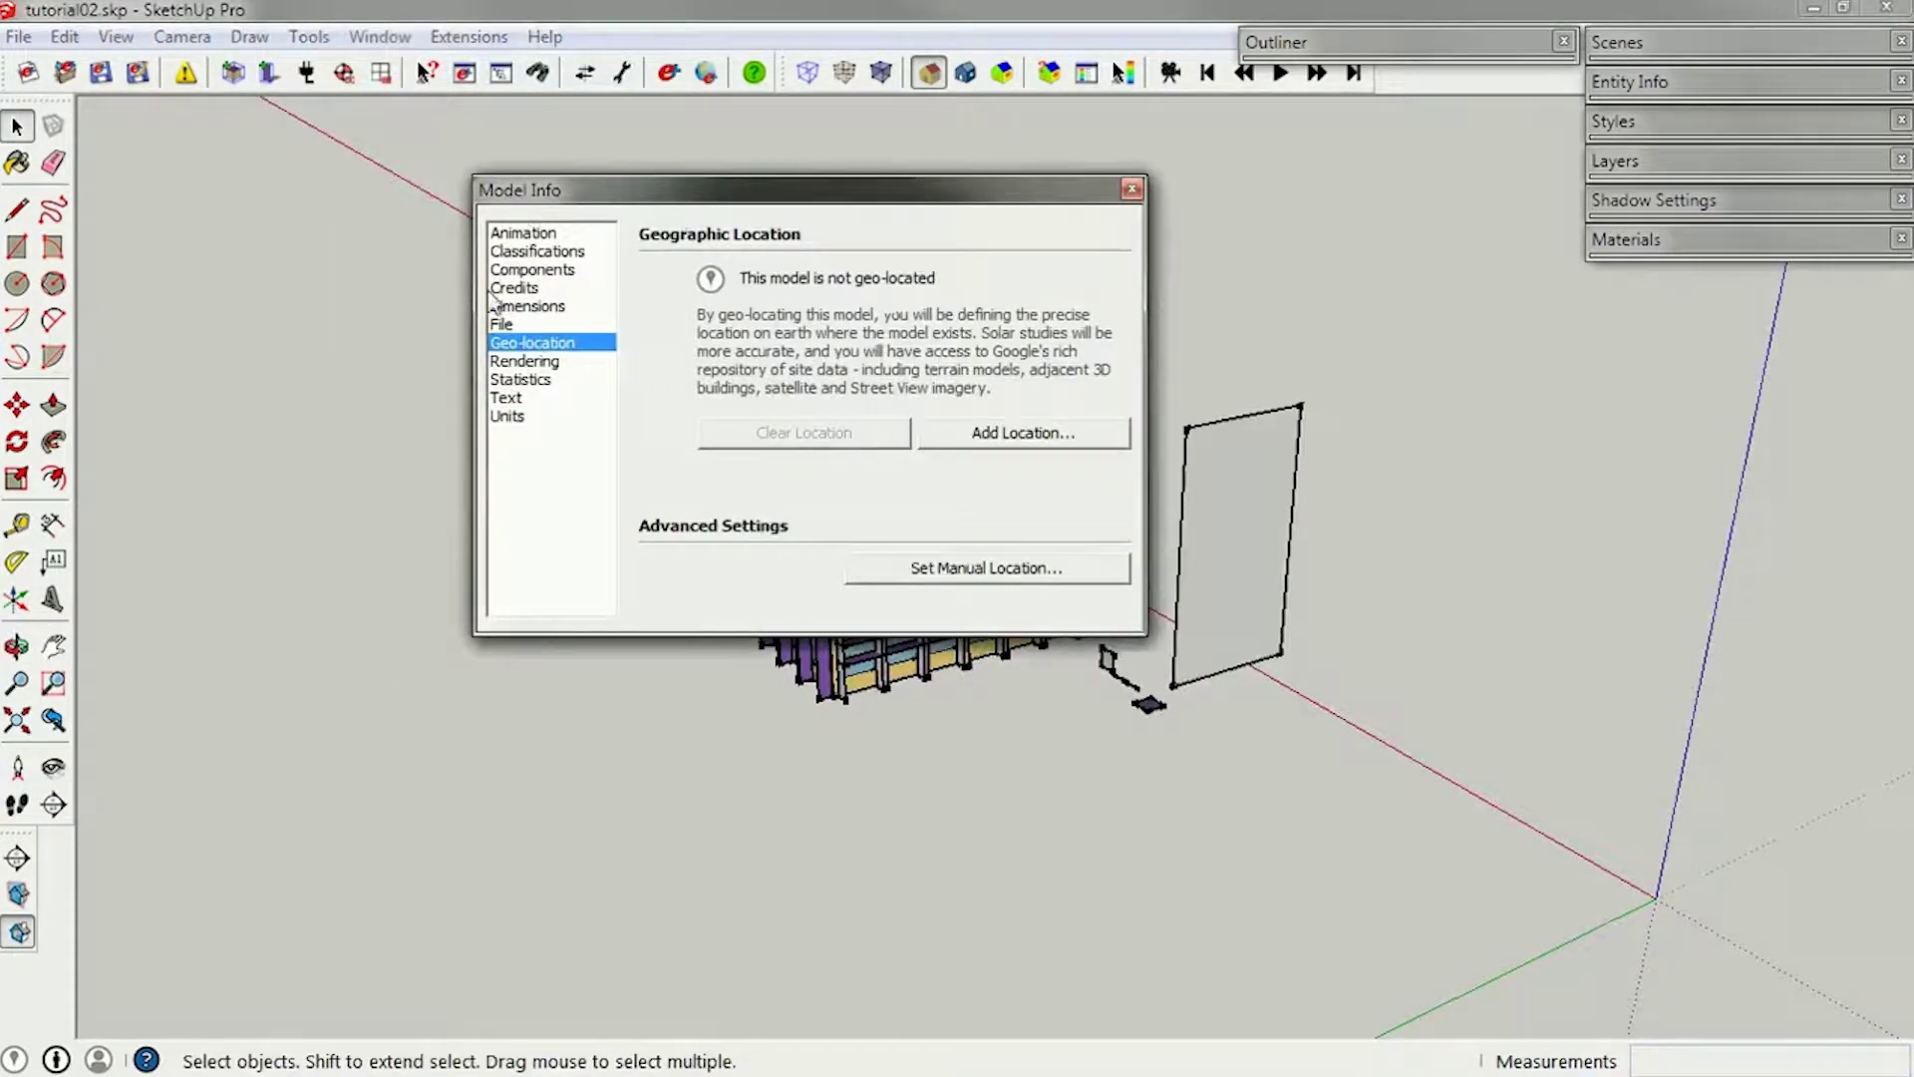
{"action": "left_click", "coordinate": [1070, 439]}
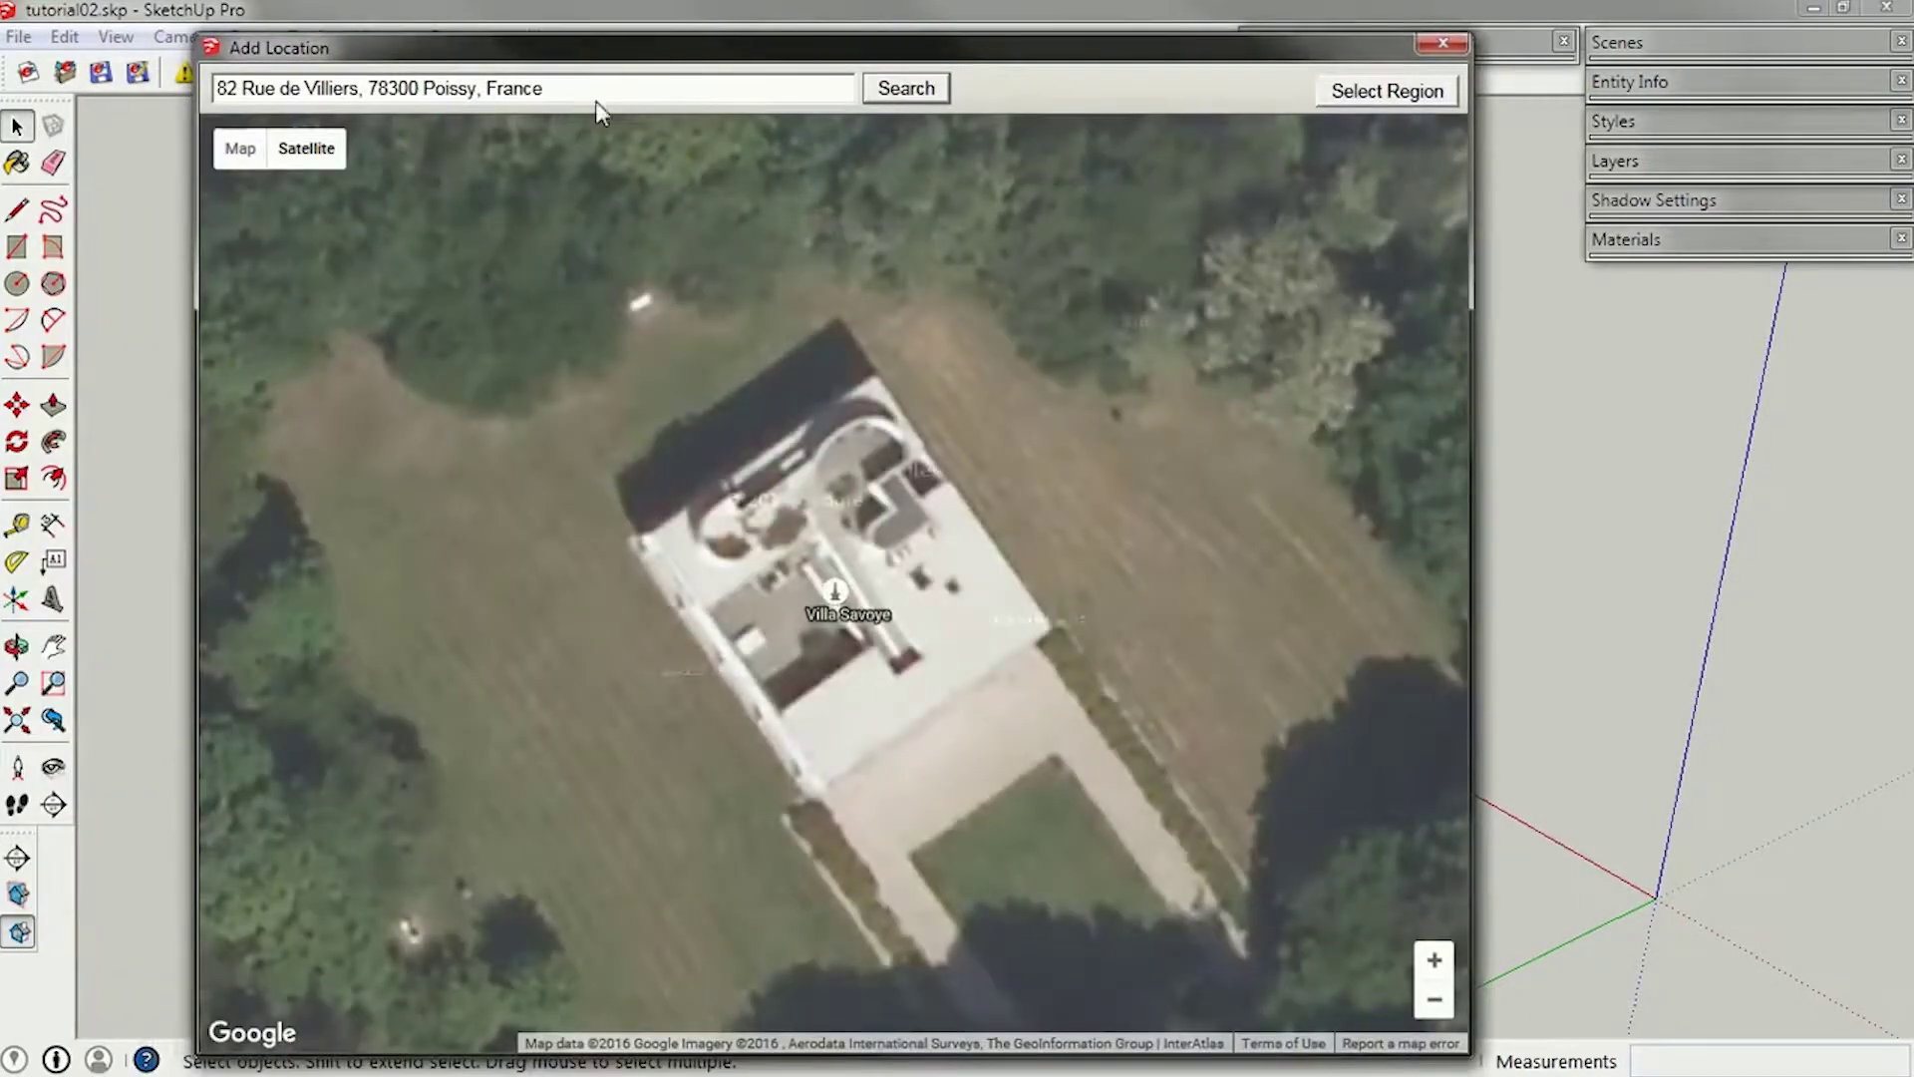
Search the map for 'wurster hall, berkeley, ca' and zoom out to show the campus.
{"action": "triple_click", "coordinate": [598, 98]}
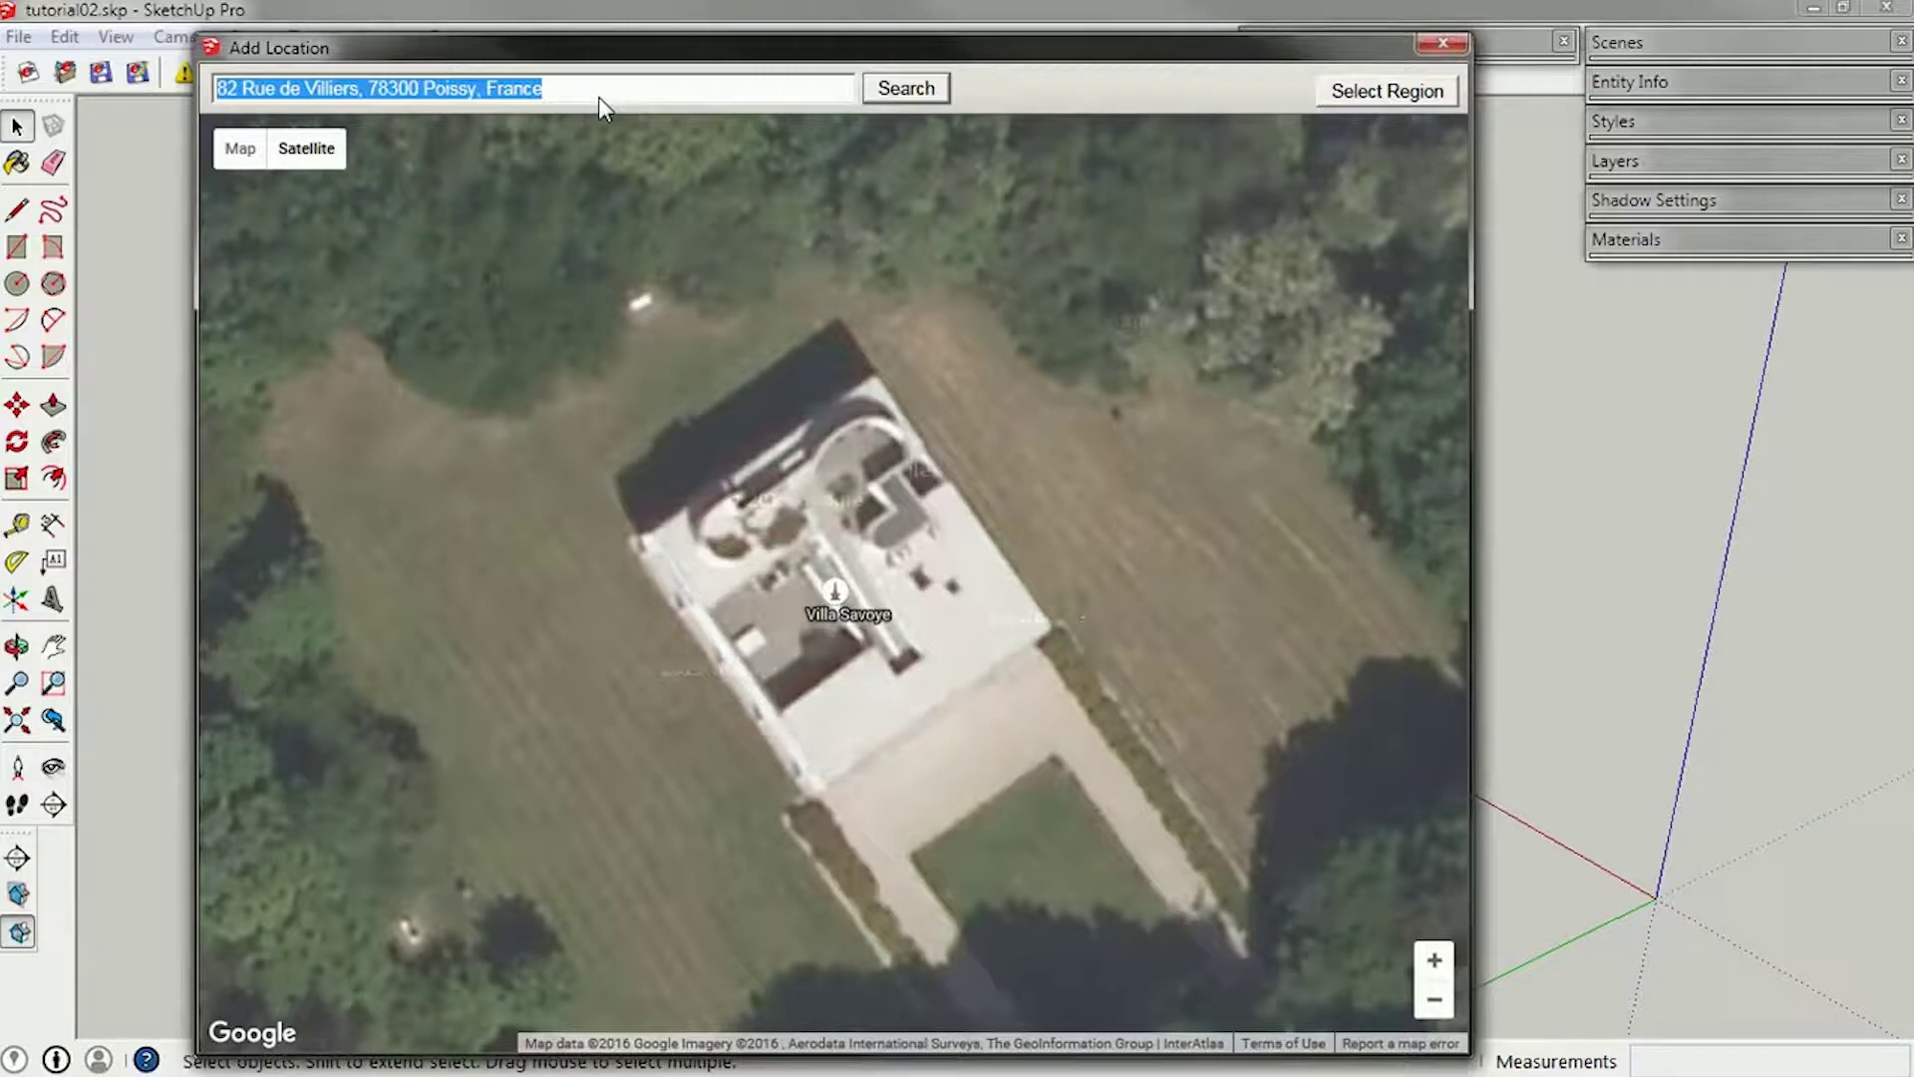
{"action": "type", "text": "wurster ha"}
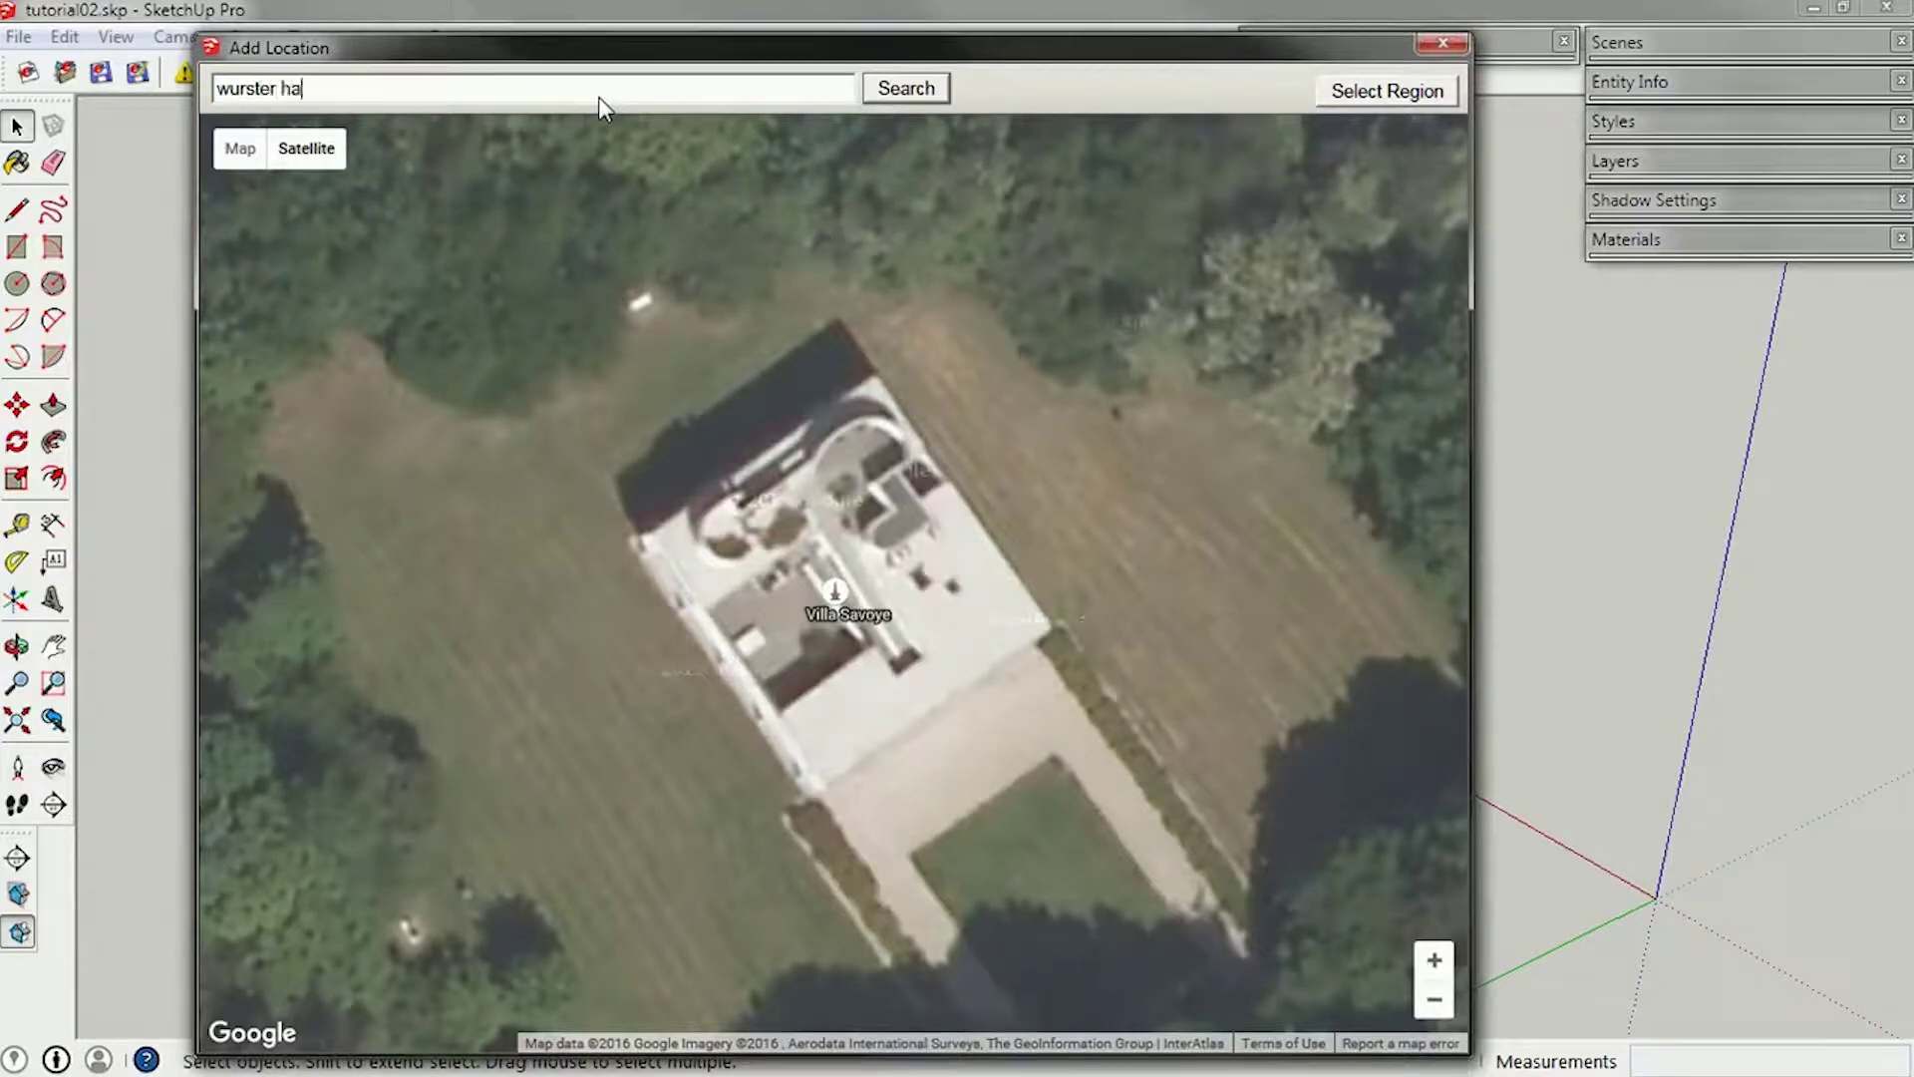
{"action": "type", "text": "ll, berkeley, ca"}
{"action": "key", "text": "Return"}
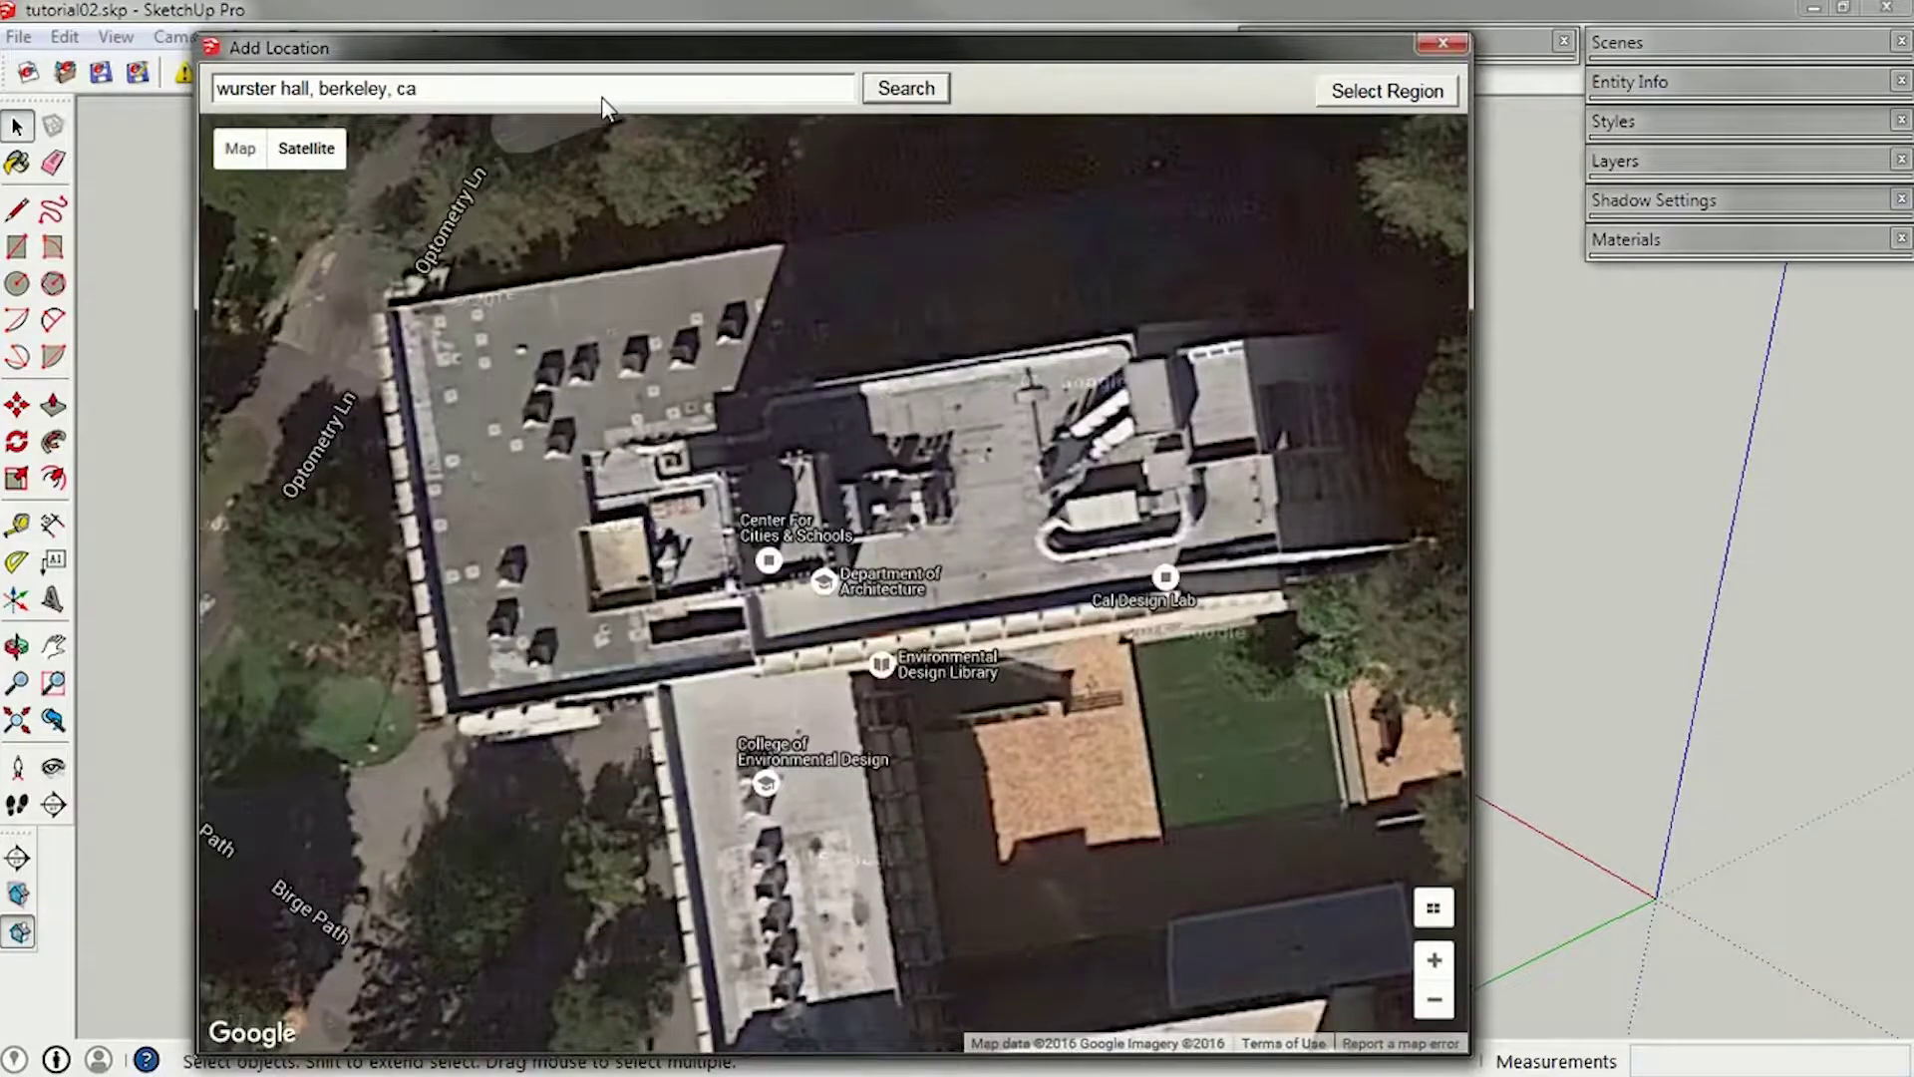
{"action": "double_click", "coordinate": [1435, 1000]}
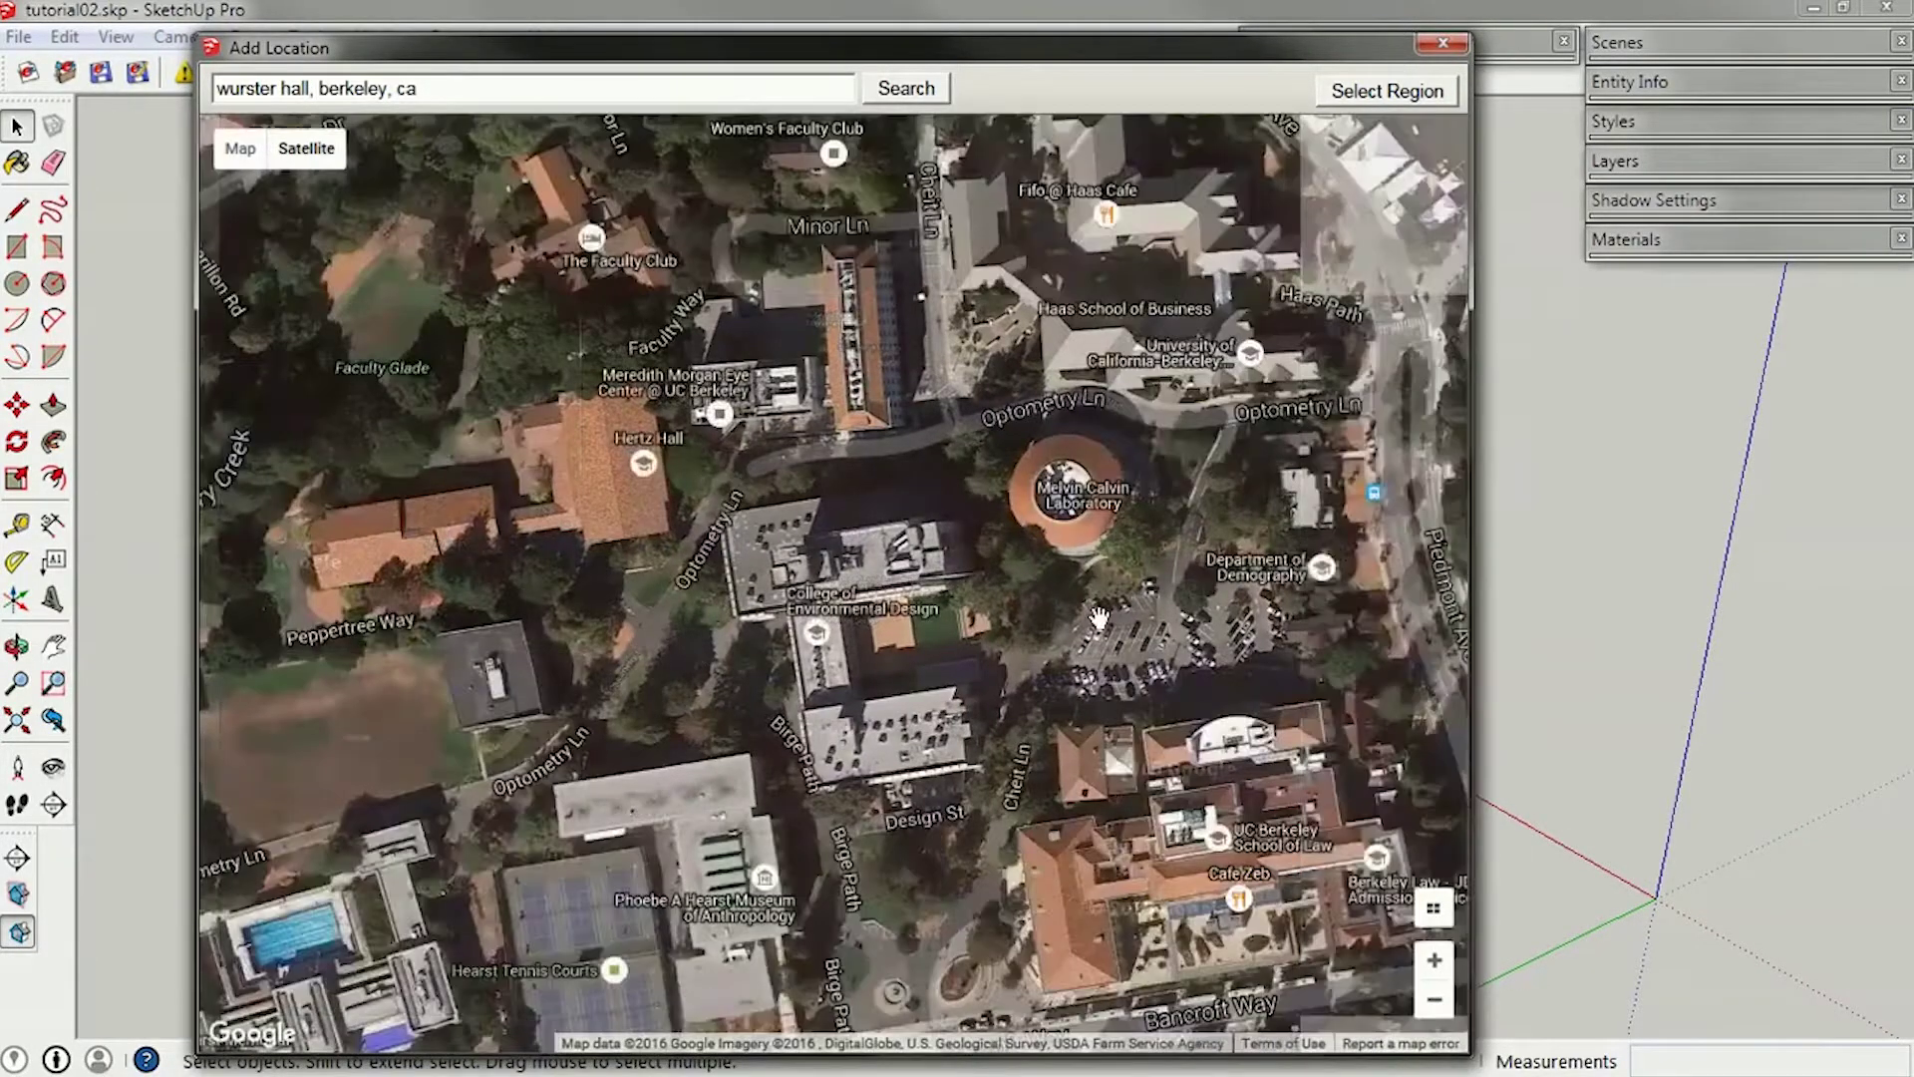
{"action": "left_click", "coordinate": [1394, 92]}
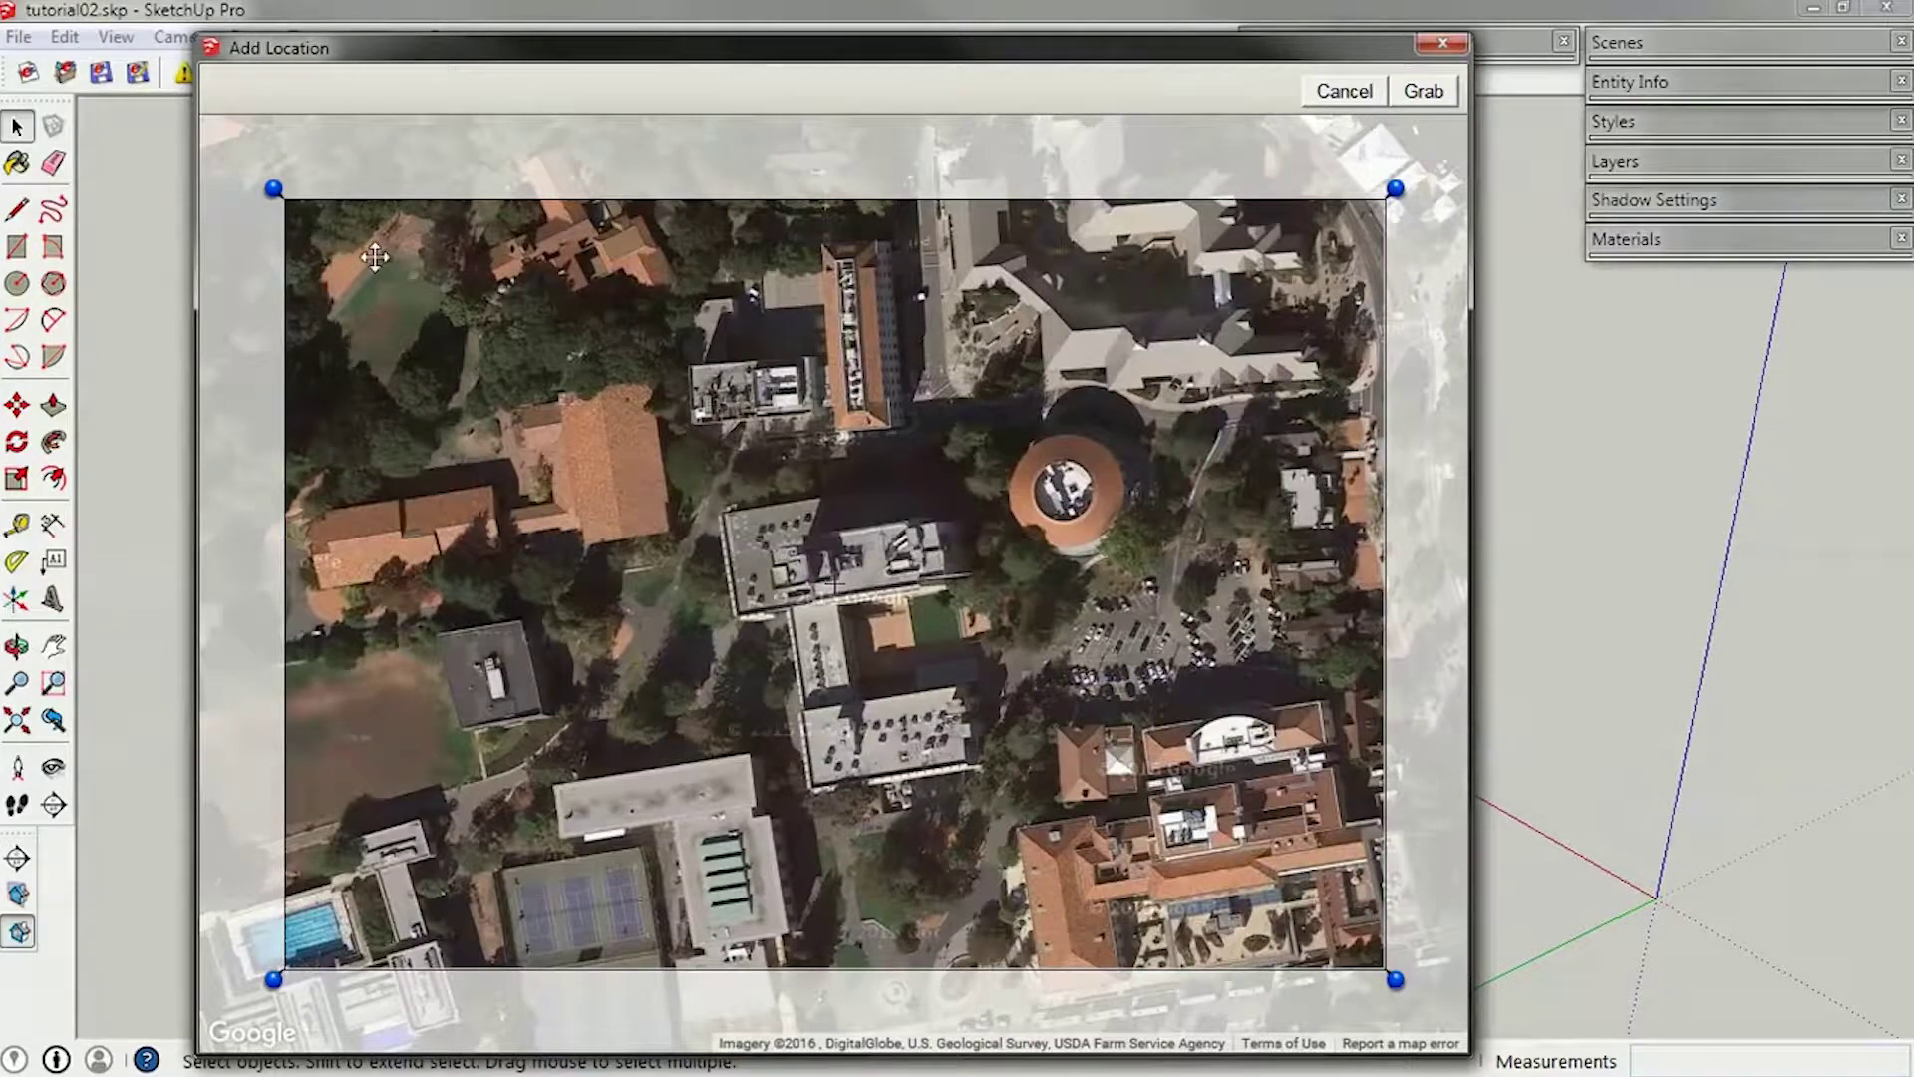
Frame the building tightly with the region corner handles and grab that satellite imagery.
{"action": "left_click_drag", "start_coordinate": [273, 190], "coordinate": [613, 329]}
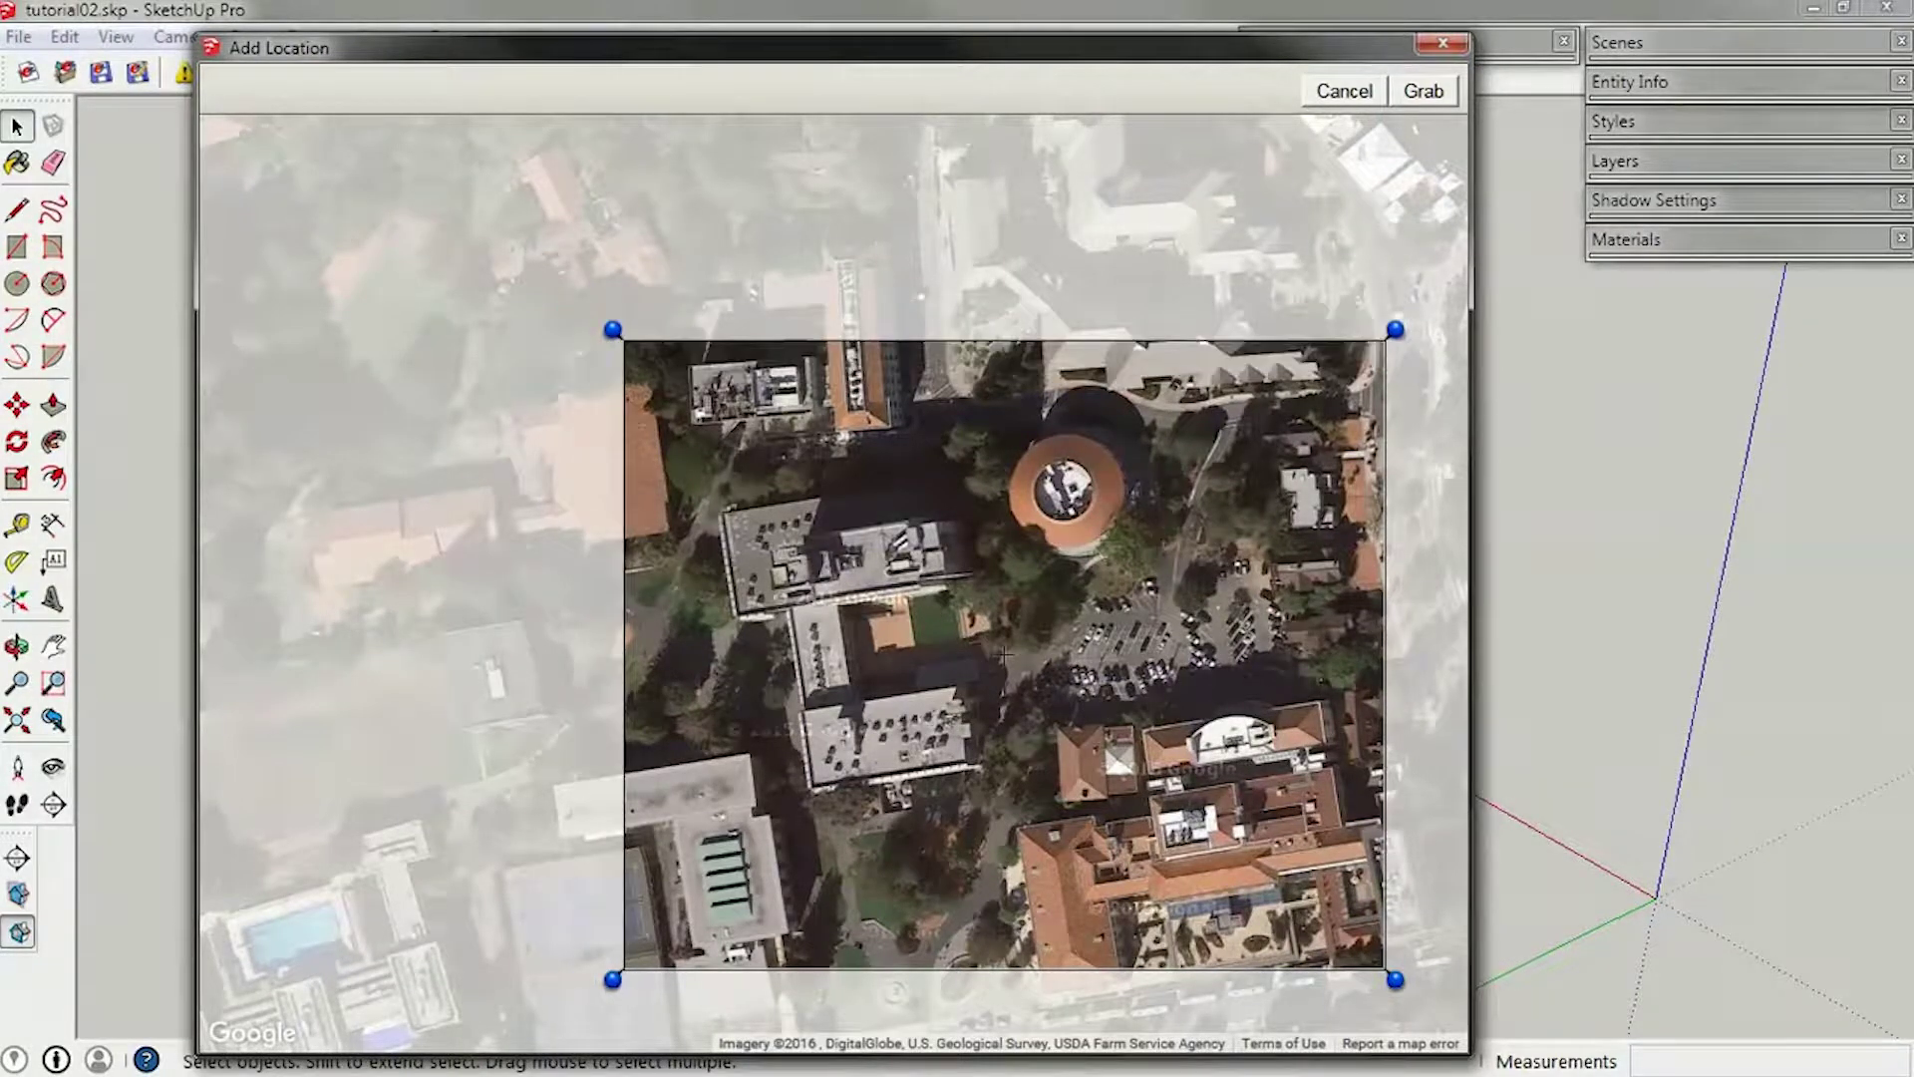
{"action": "left_click_drag", "start_coordinate": [1394, 980], "coordinate": [1222, 852]}
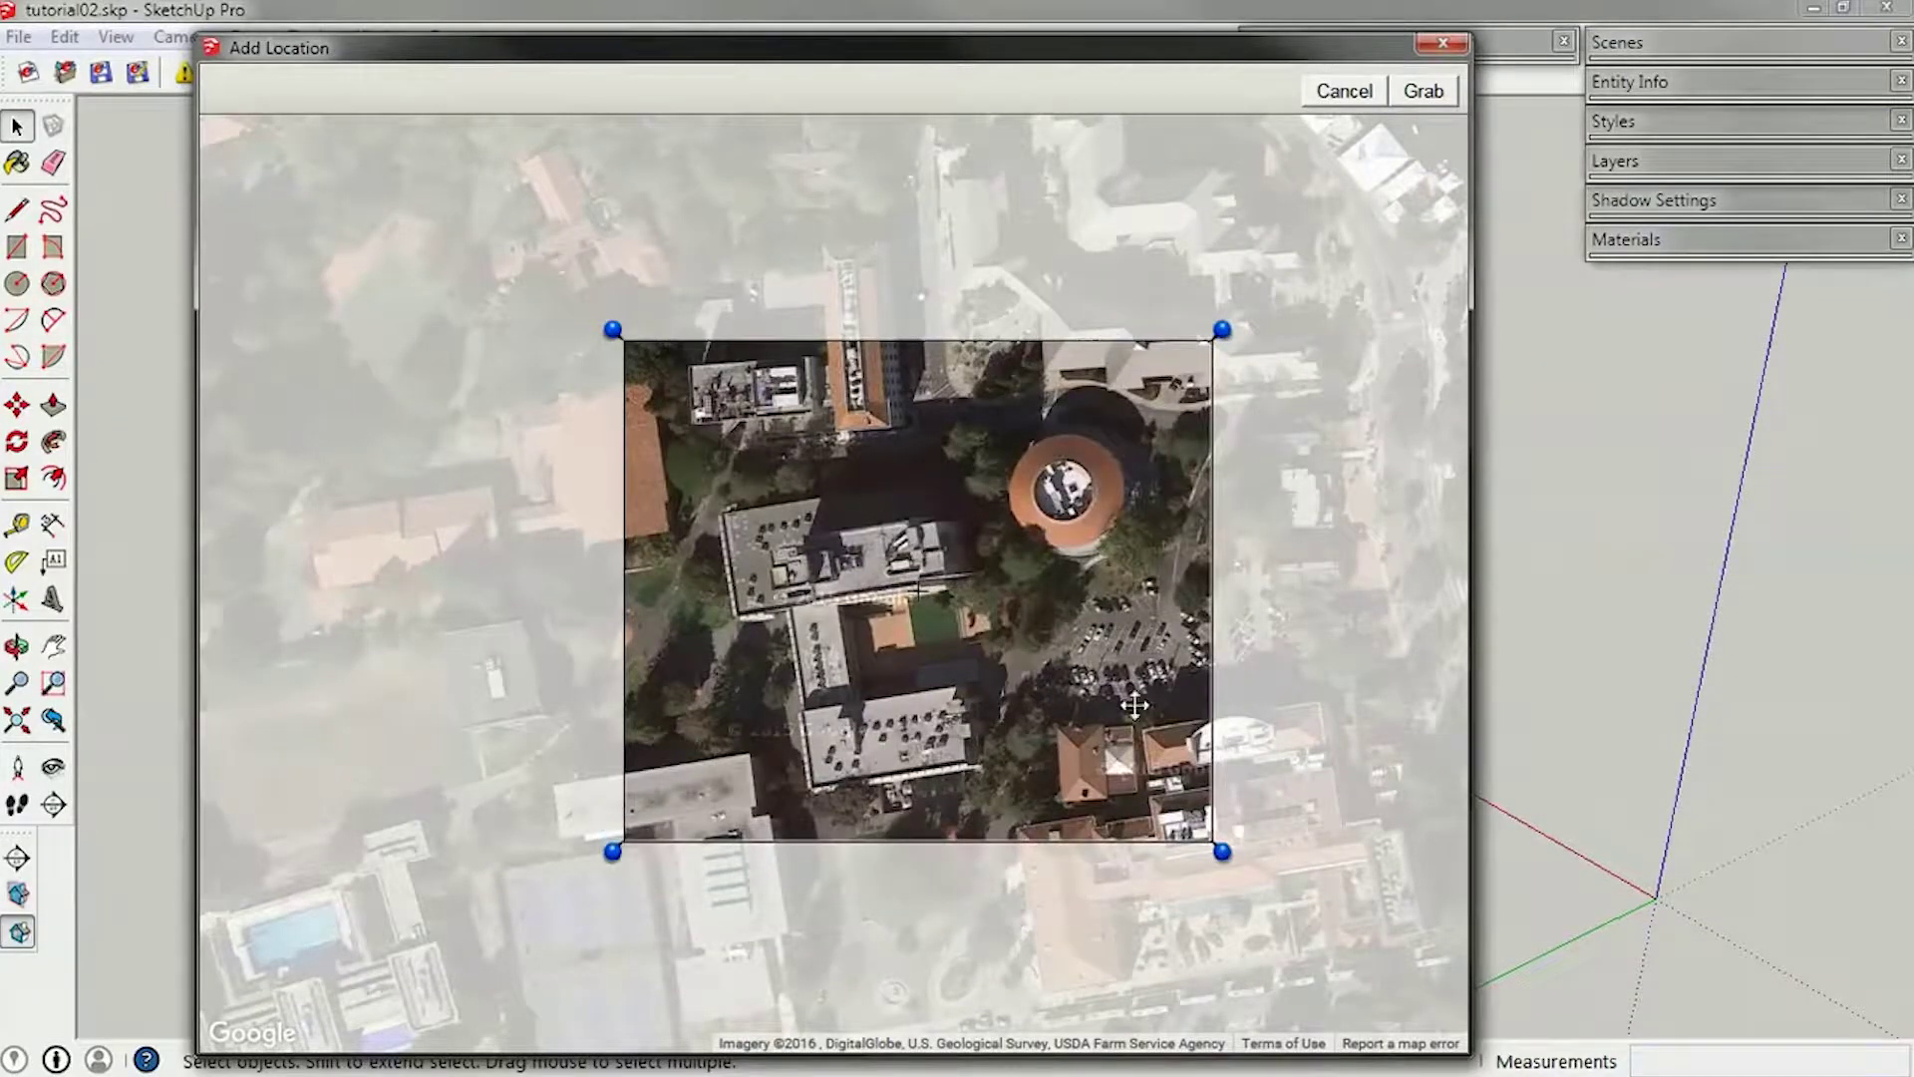
{"action": "left_click_drag", "start_coordinate": [1232, 867], "coordinate": [930, 846]}
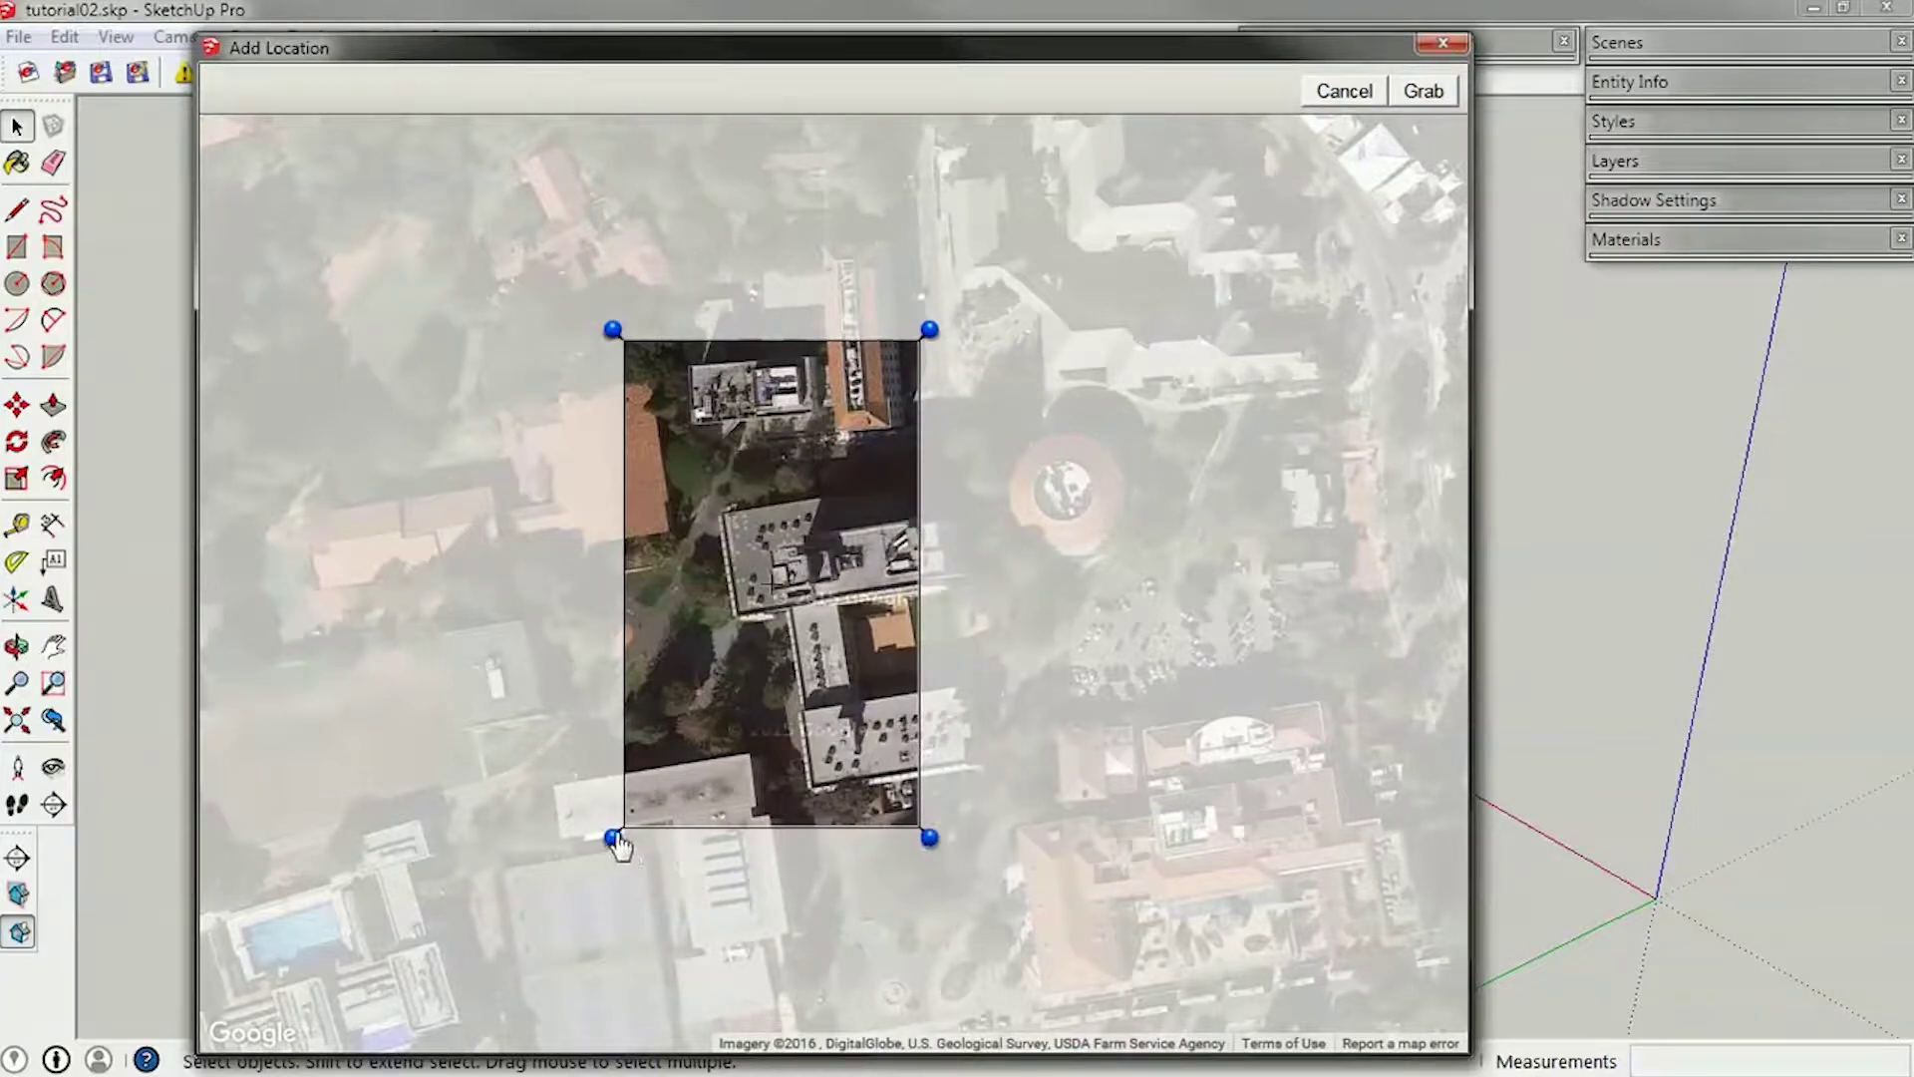
{"action": "left_click_drag", "start_coordinate": [613, 838], "coordinate": [524, 863]}
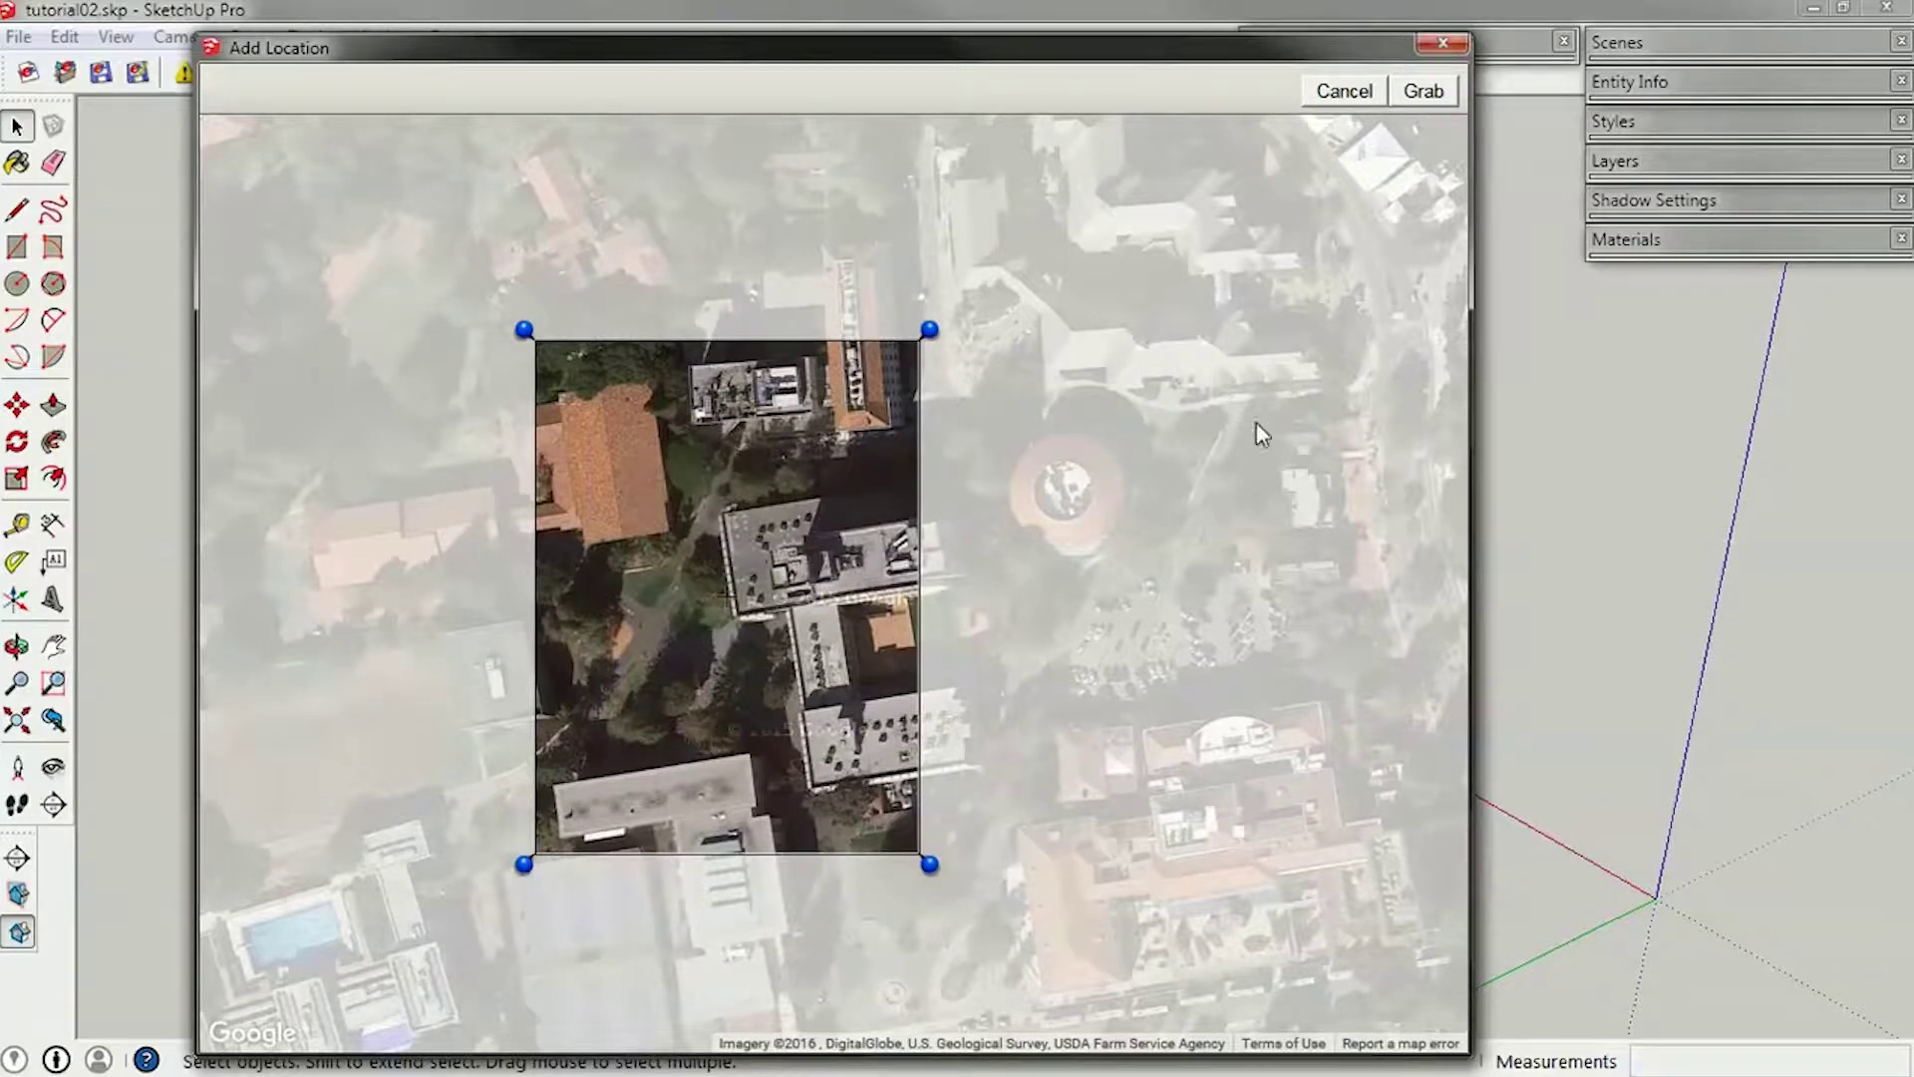
{"action": "left_click", "coordinate": [1445, 95]}
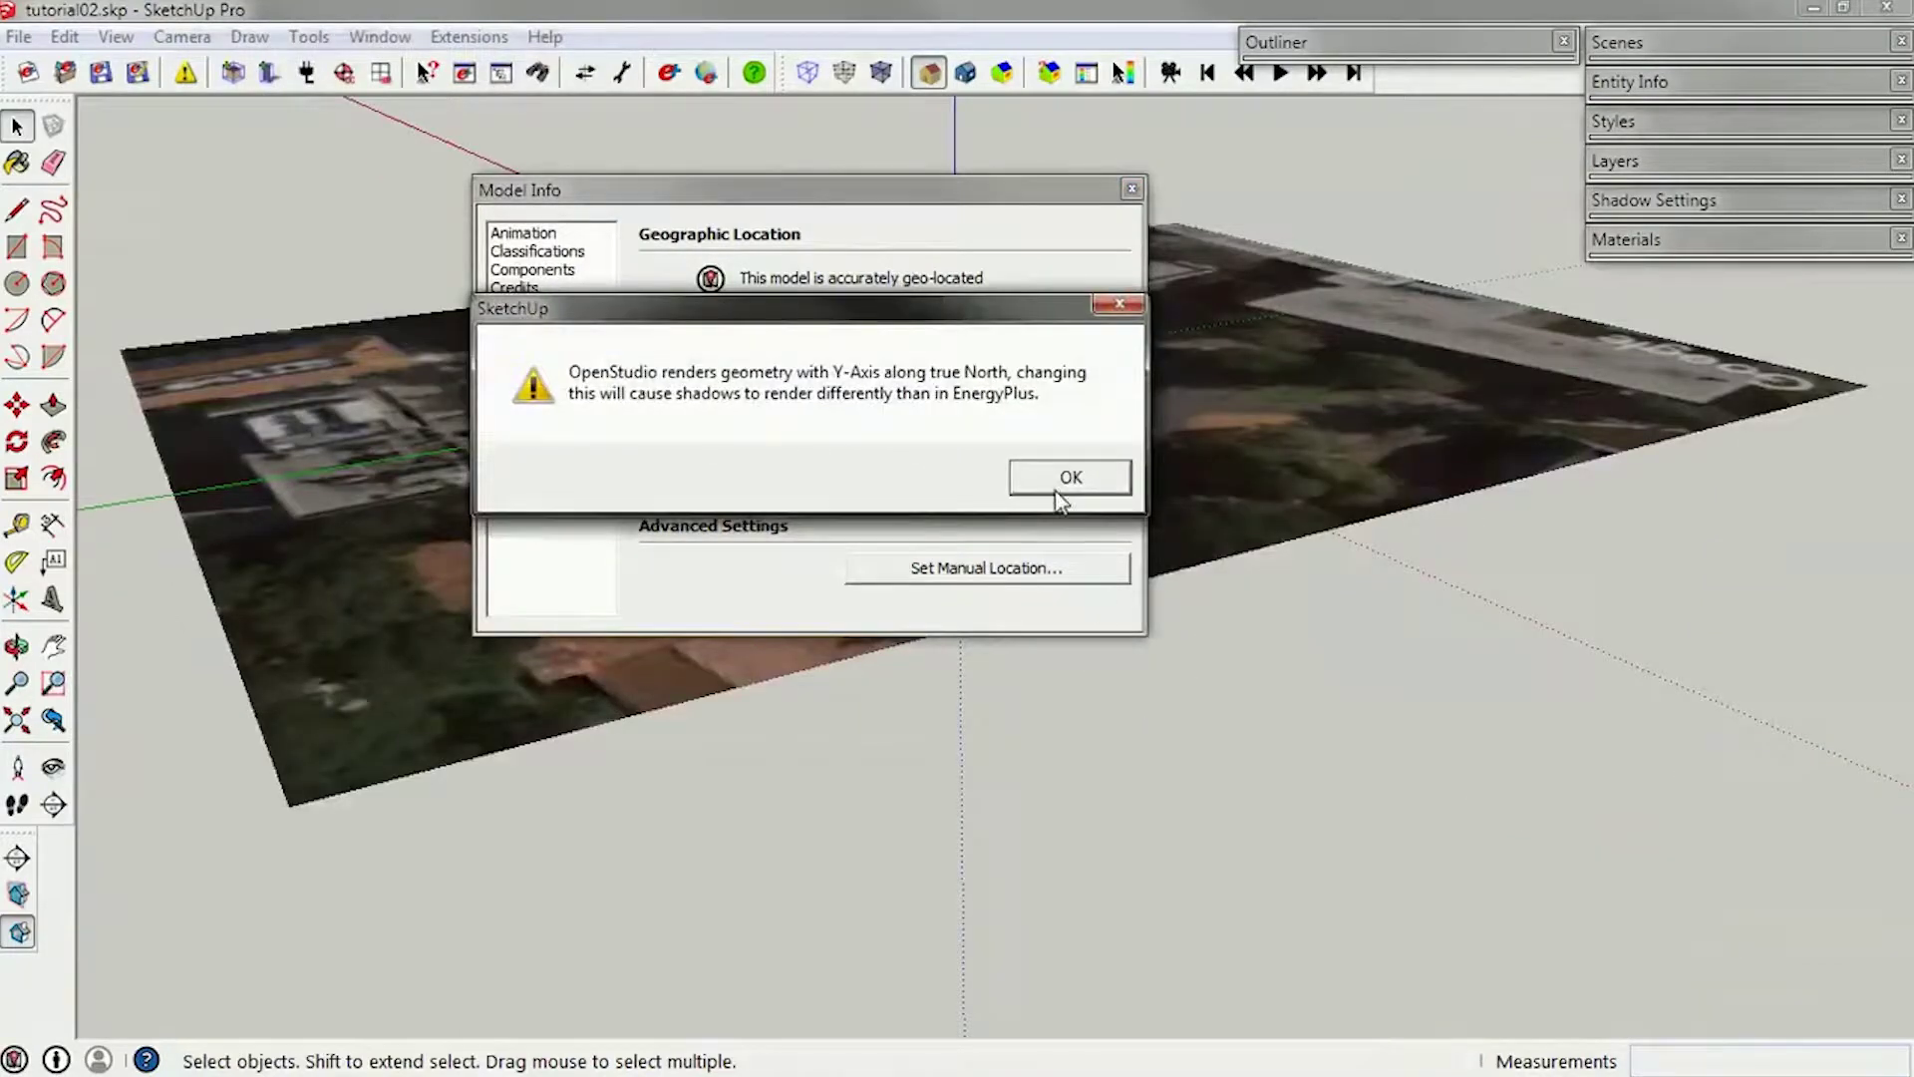
Dismiss the true-north warning, close Model Info, and view the zone on the imported imagery.
{"action": "left_click", "coordinate": [1067, 477]}
{"action": "left_click", "coordinate": [1131, 188]}
{"action": "middle_click_drag", "start_coordinate": [1056, 492], "coordinate": [926, 526]}
{"action": "scroll", "coordinate": [1031, 648], "scroll_direction": "down", "scroll_amount": 3}
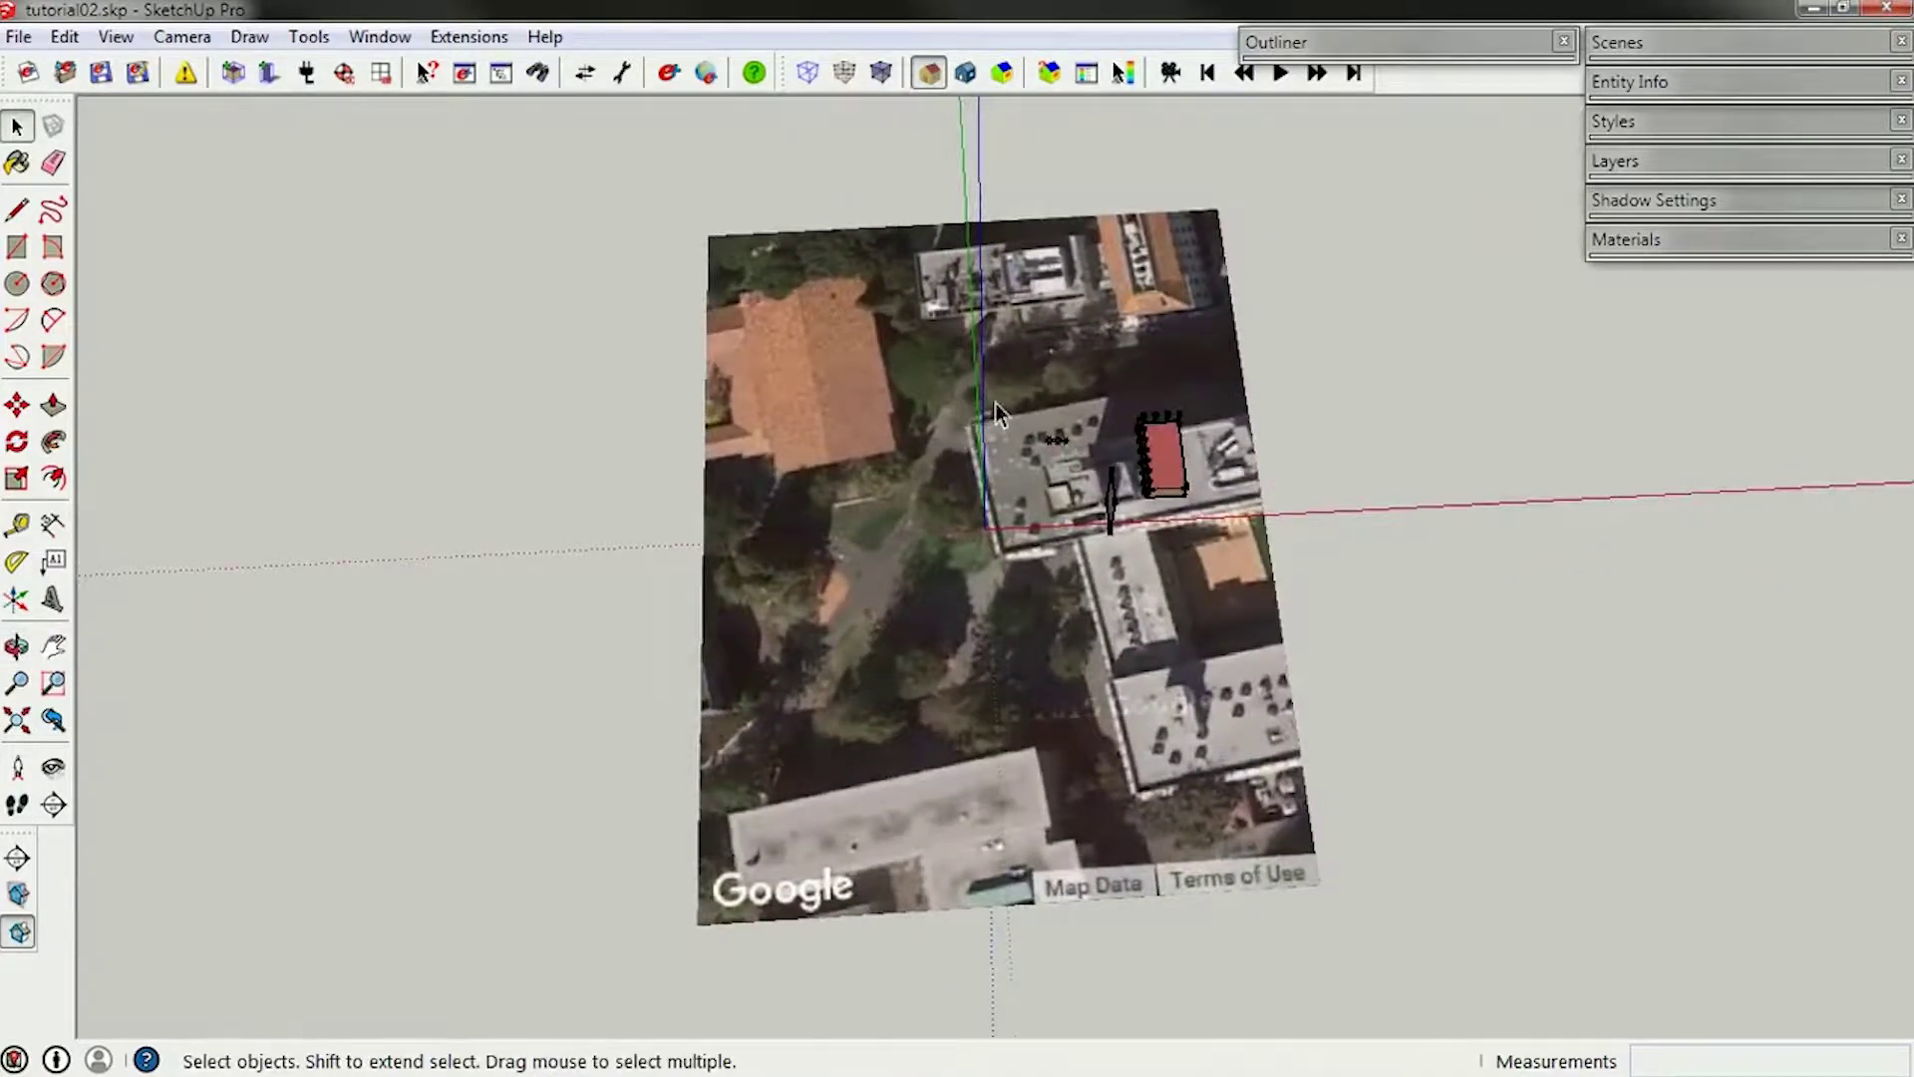
{"action": "middle_click_drag", "start_coordinate": [995, 403], "coordinate": [1469, 371]}
{"action": "scroll", "coordinate": [1147, 666], "scroll_direction": "up", "scroll_amount": 3}
{"action": "middle_click_drag", "start_coordinate": [1147, 666], "coordinate": [1203, 538]}
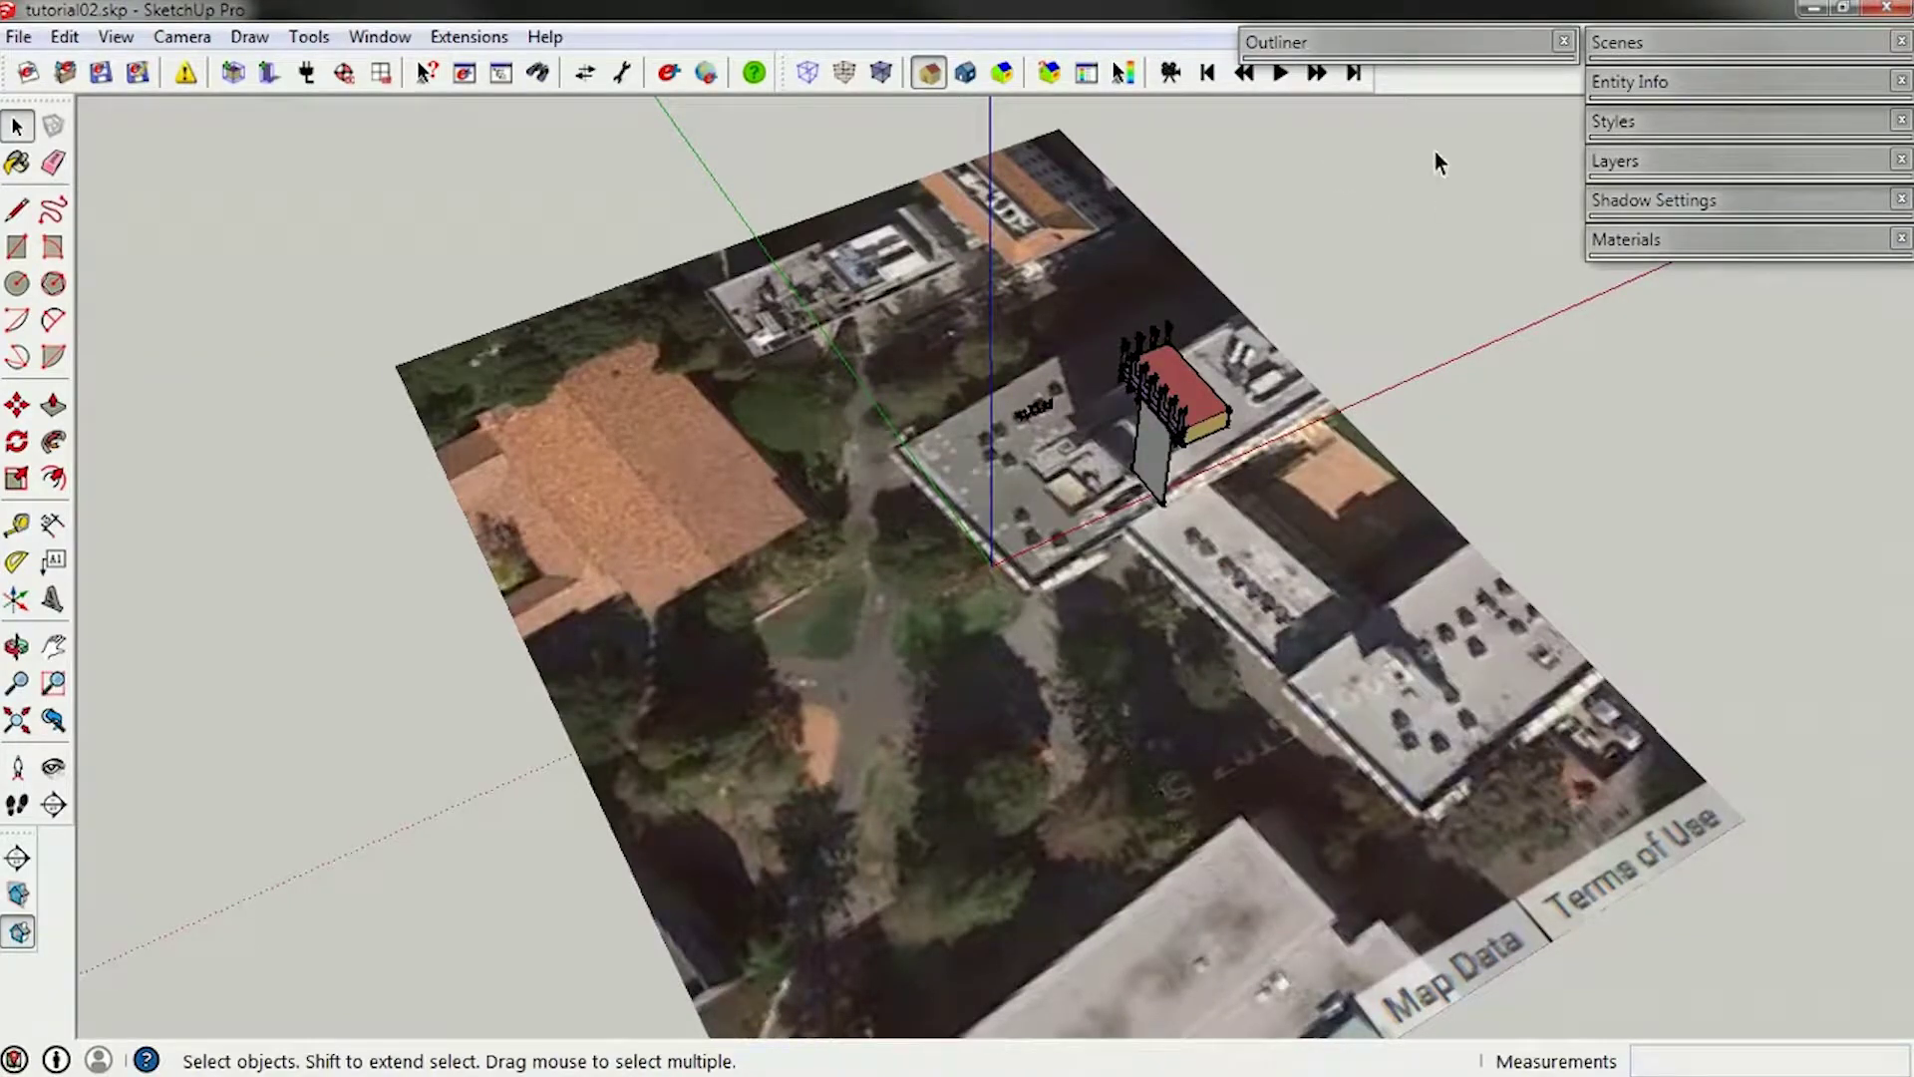
{"action": "left_click", "coordinate": [1681, 42]}
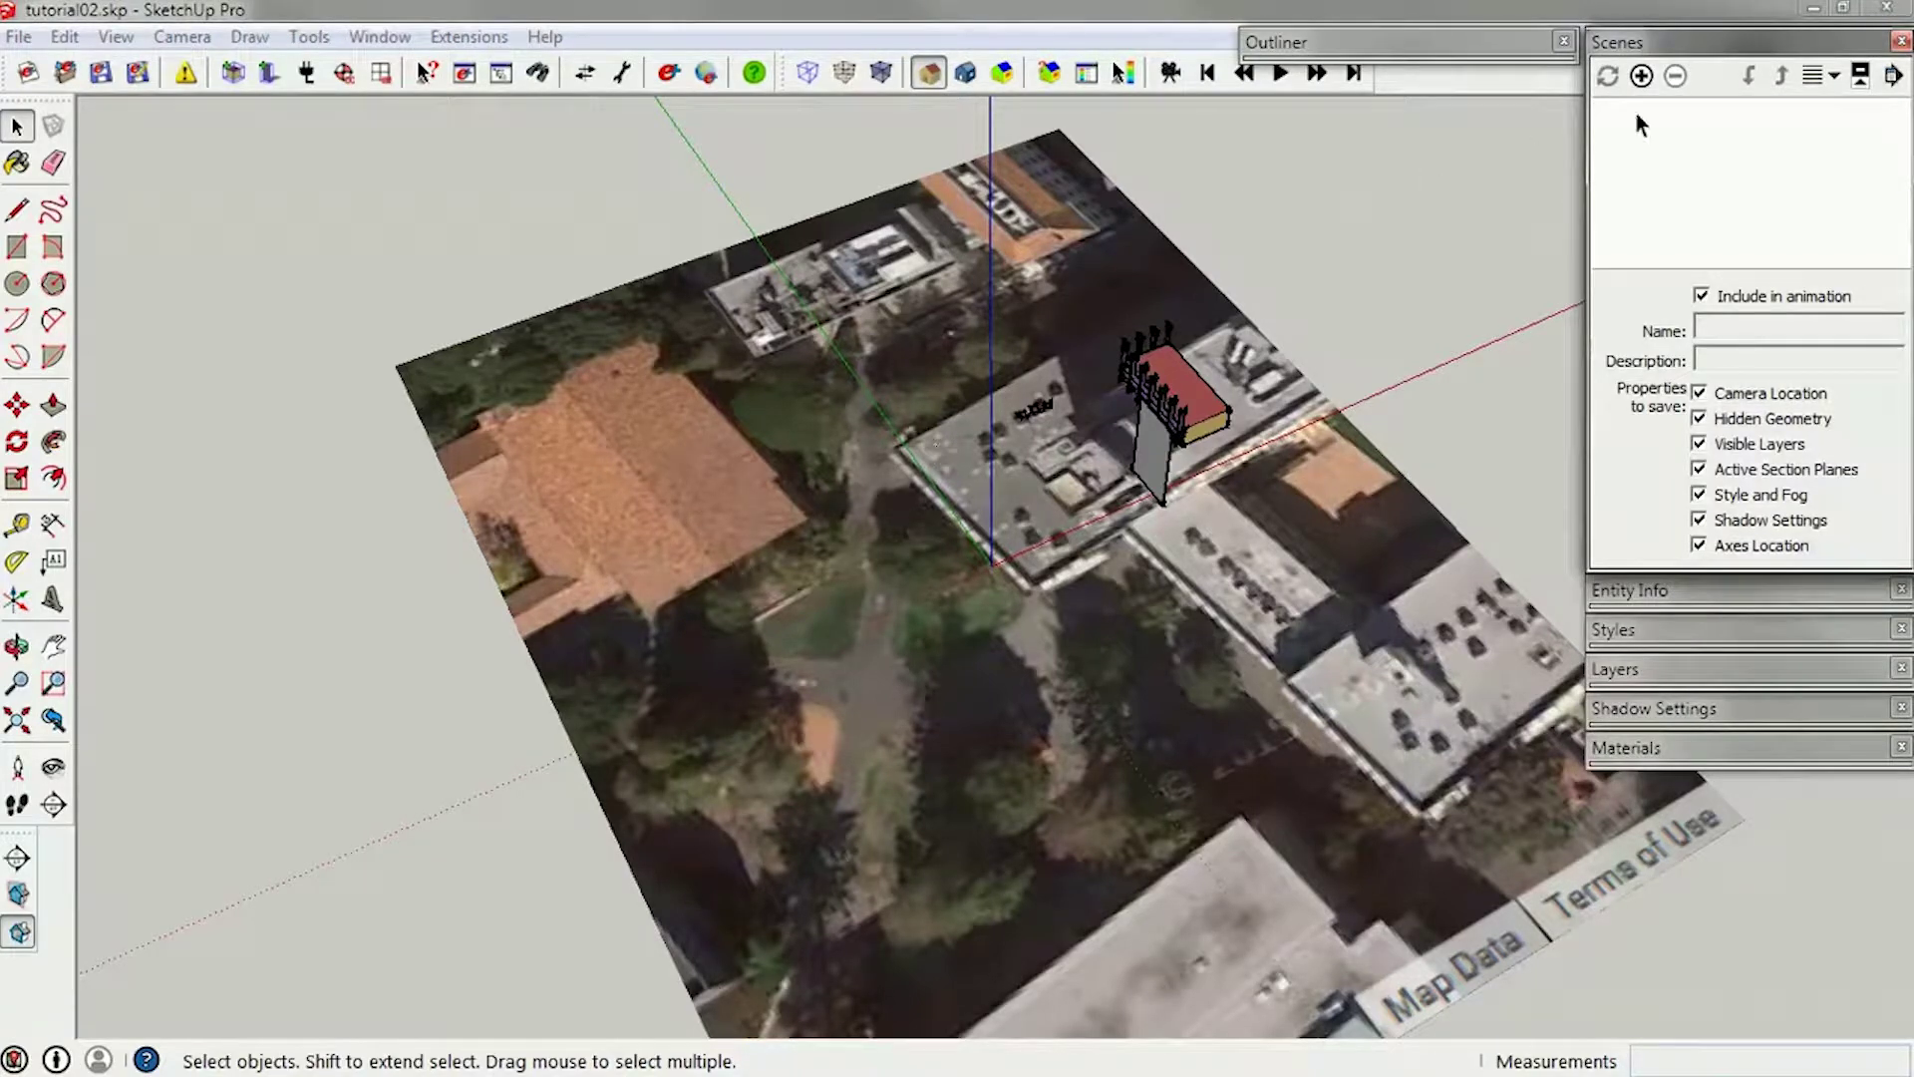
Make scenes save only axes location, then add a scene named 'True North'.
{"action": "left_click", "coordinate": [1730, 394]}
{"action": "left_click", "coordinate": [1735, 419]}
{"action": "left_click", "coordinate": [1739, 444]}
{"action": "left_click", "coordinate": [1742, 470]}
{"action": "left_click", "coordinate": [1641, 76]}
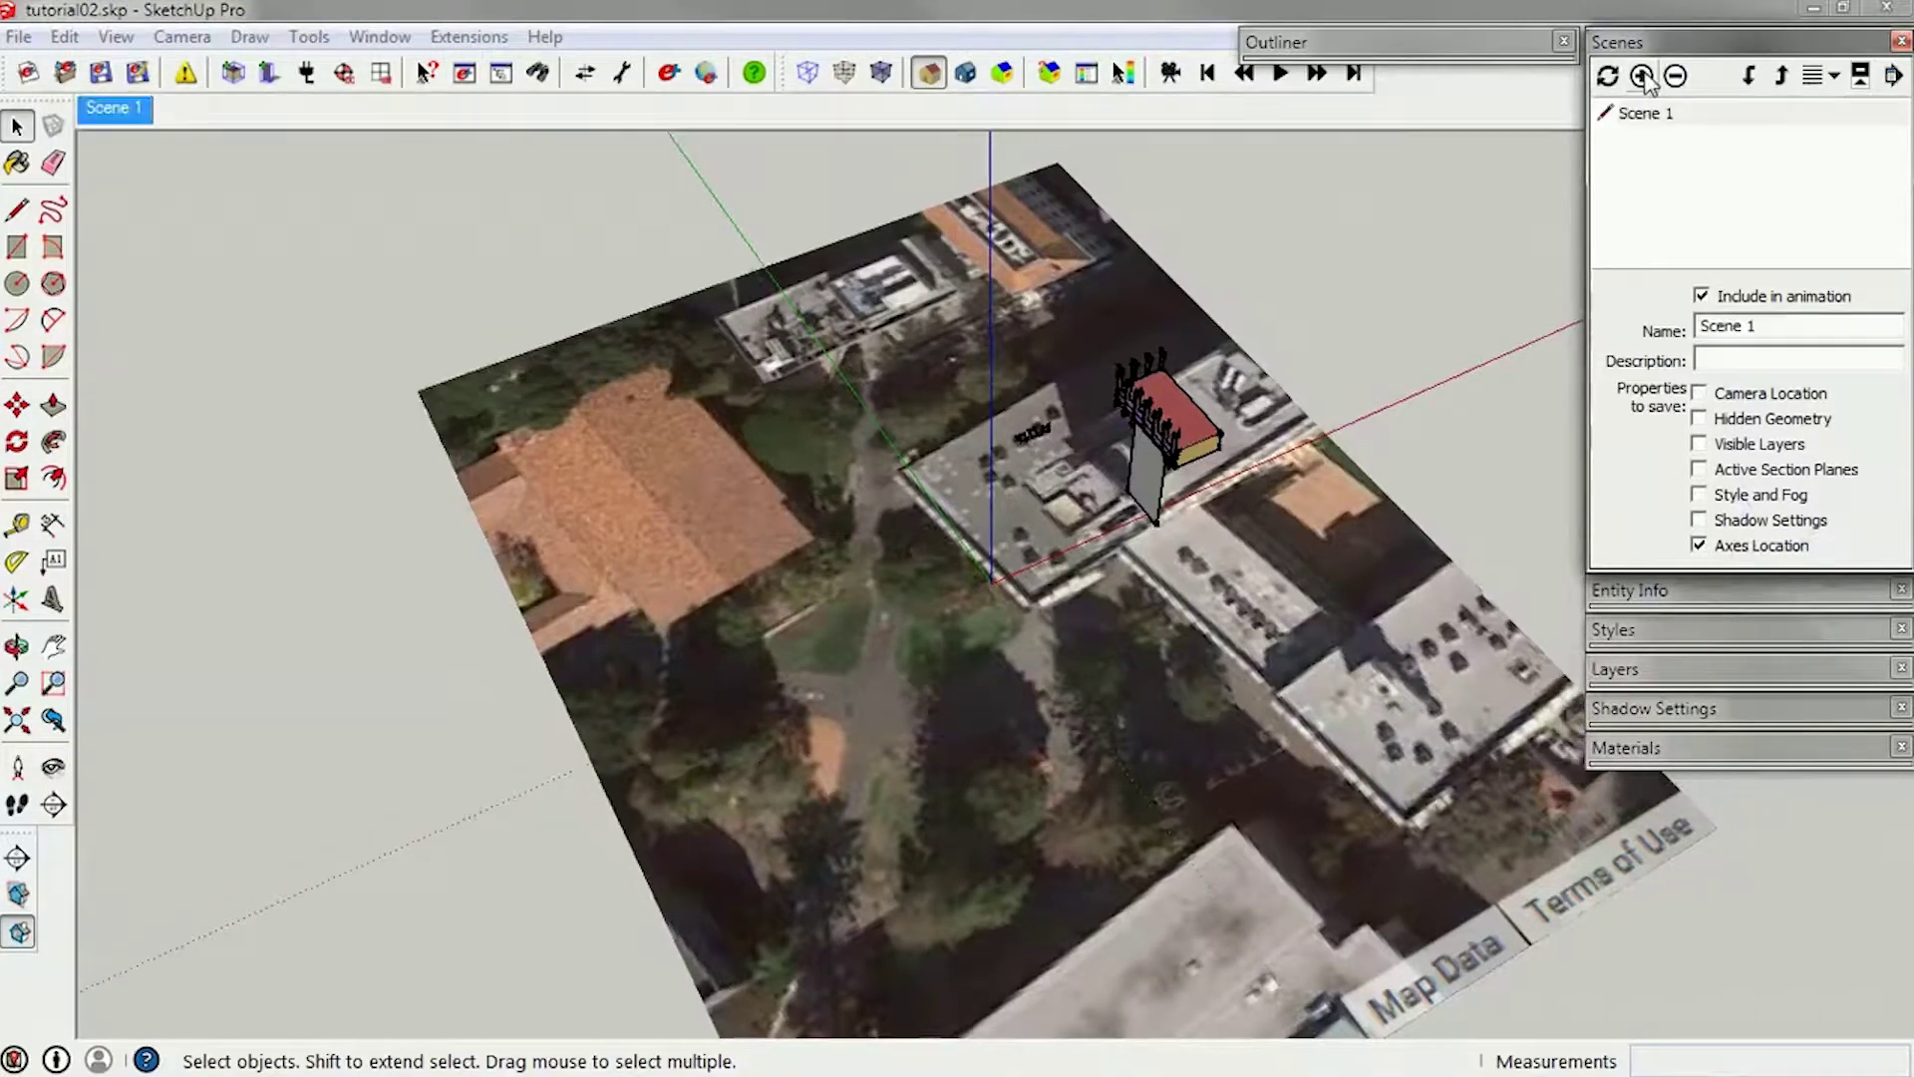
{"action": "triple_click", "coordinate": [1754, 325]}
{"action": "type", "text": "True North"}
{"action": "key", "text": "Tab"}
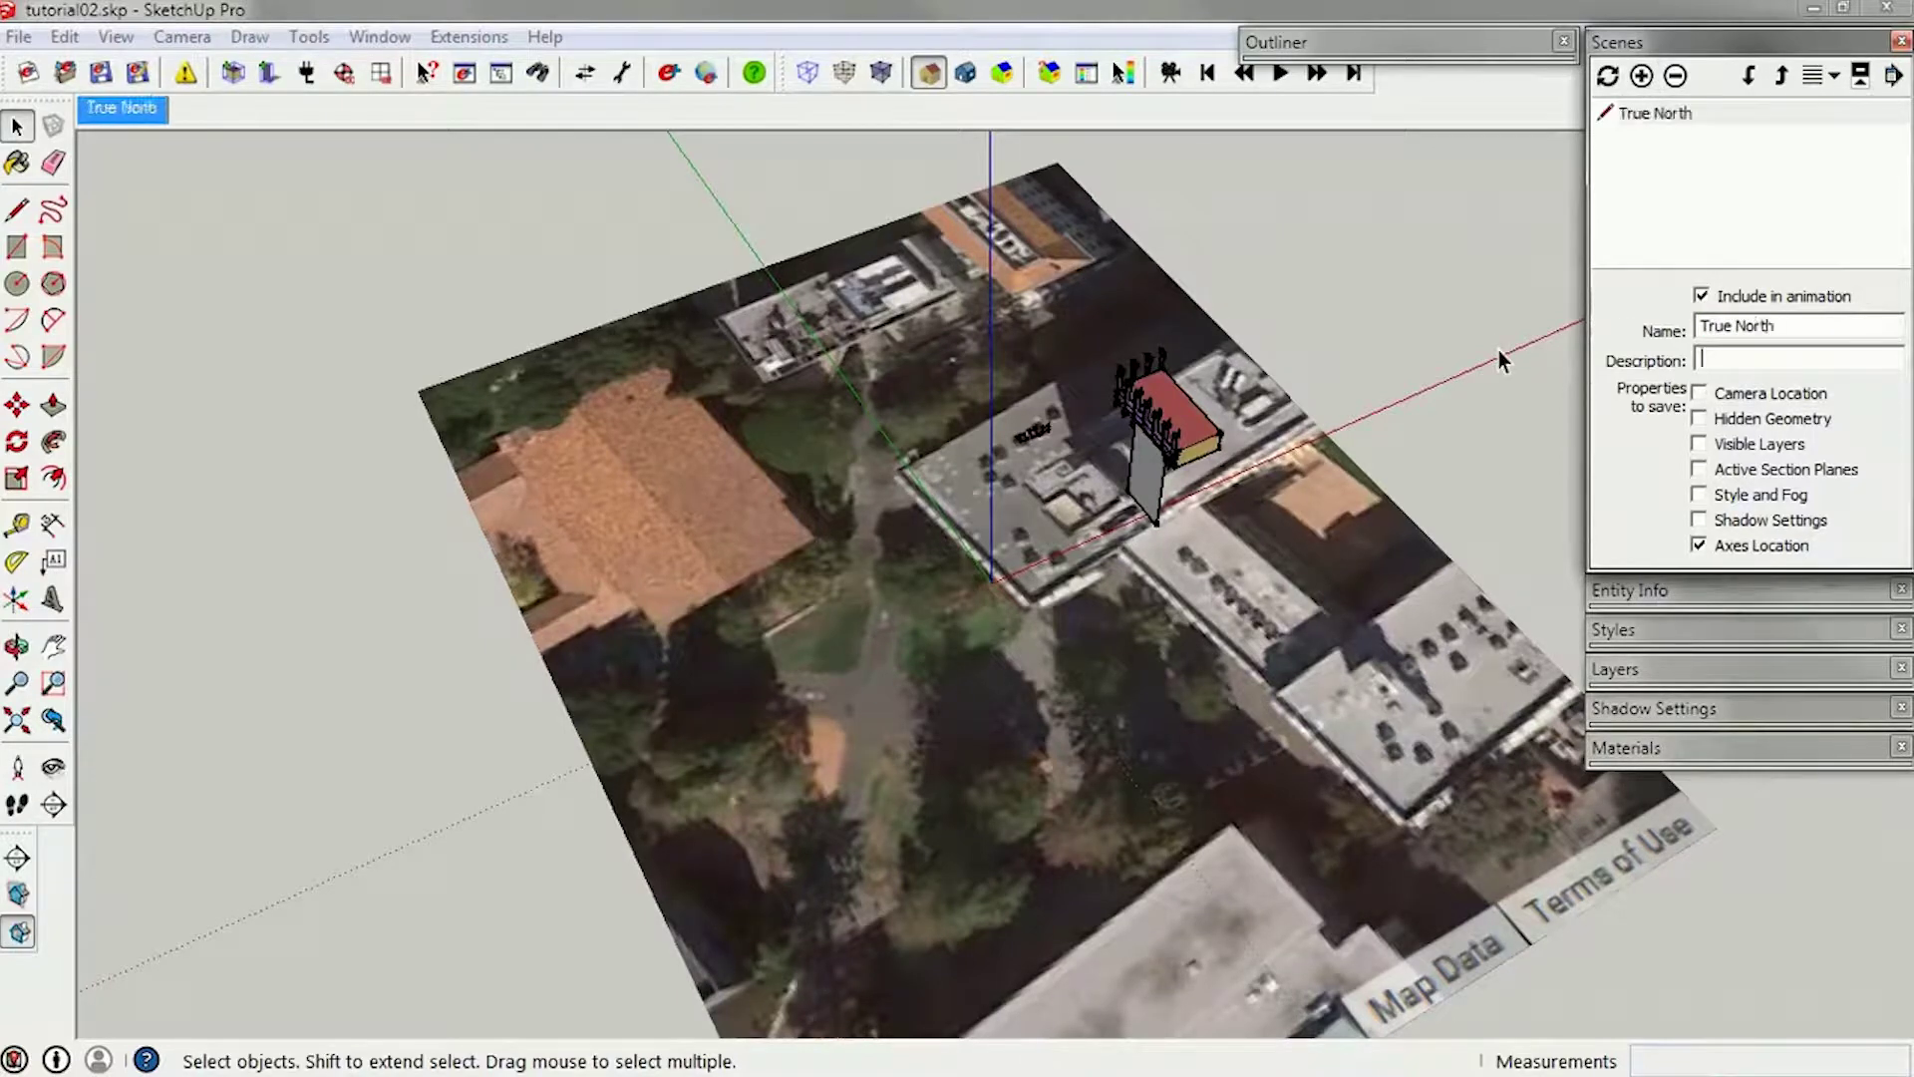
Add a second scene named 'Project North'.
{"action": "left_click", "coordinate": [1642, 77]}
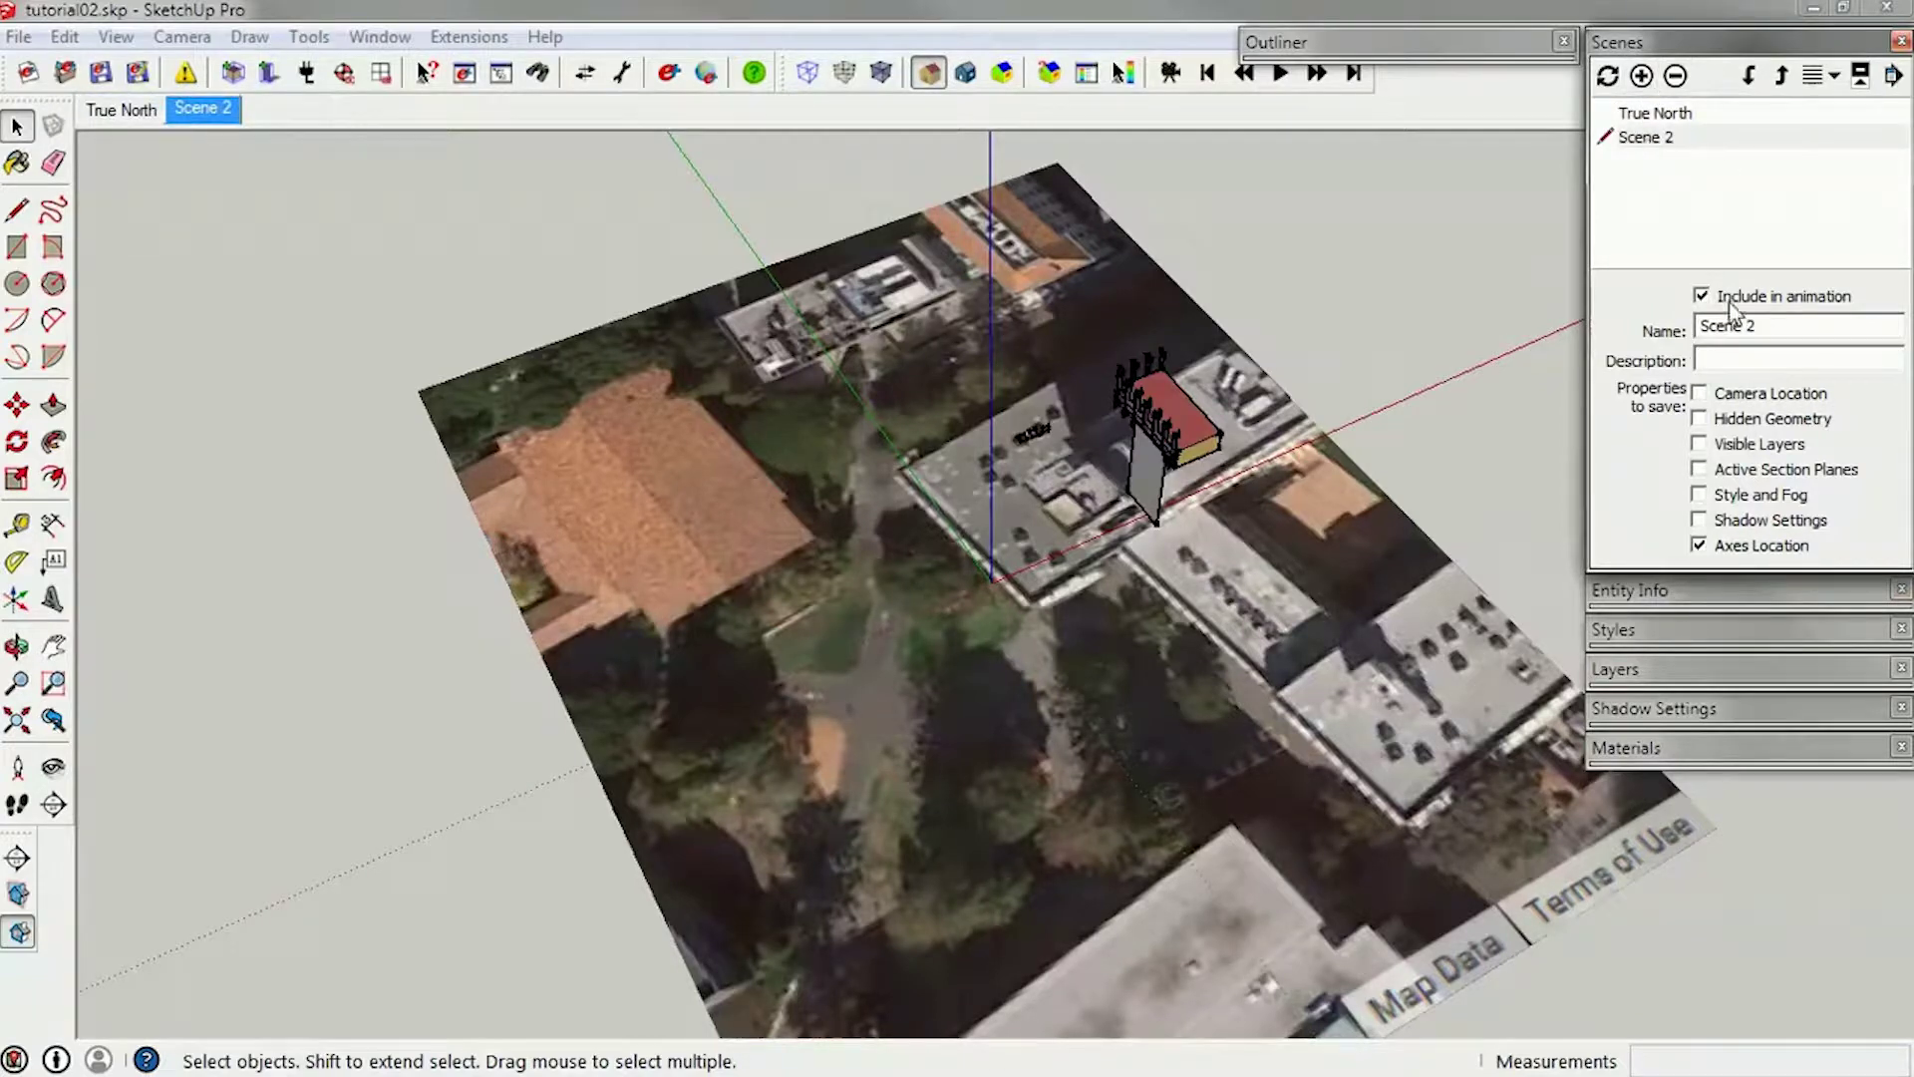
{"action": "left_click_drag", "start_coordinate": [1773, 325], "coordinate": [1617, 332]}
{"action": "type", "text": "Project North"}
{"action": "key", "text": "Tab"}
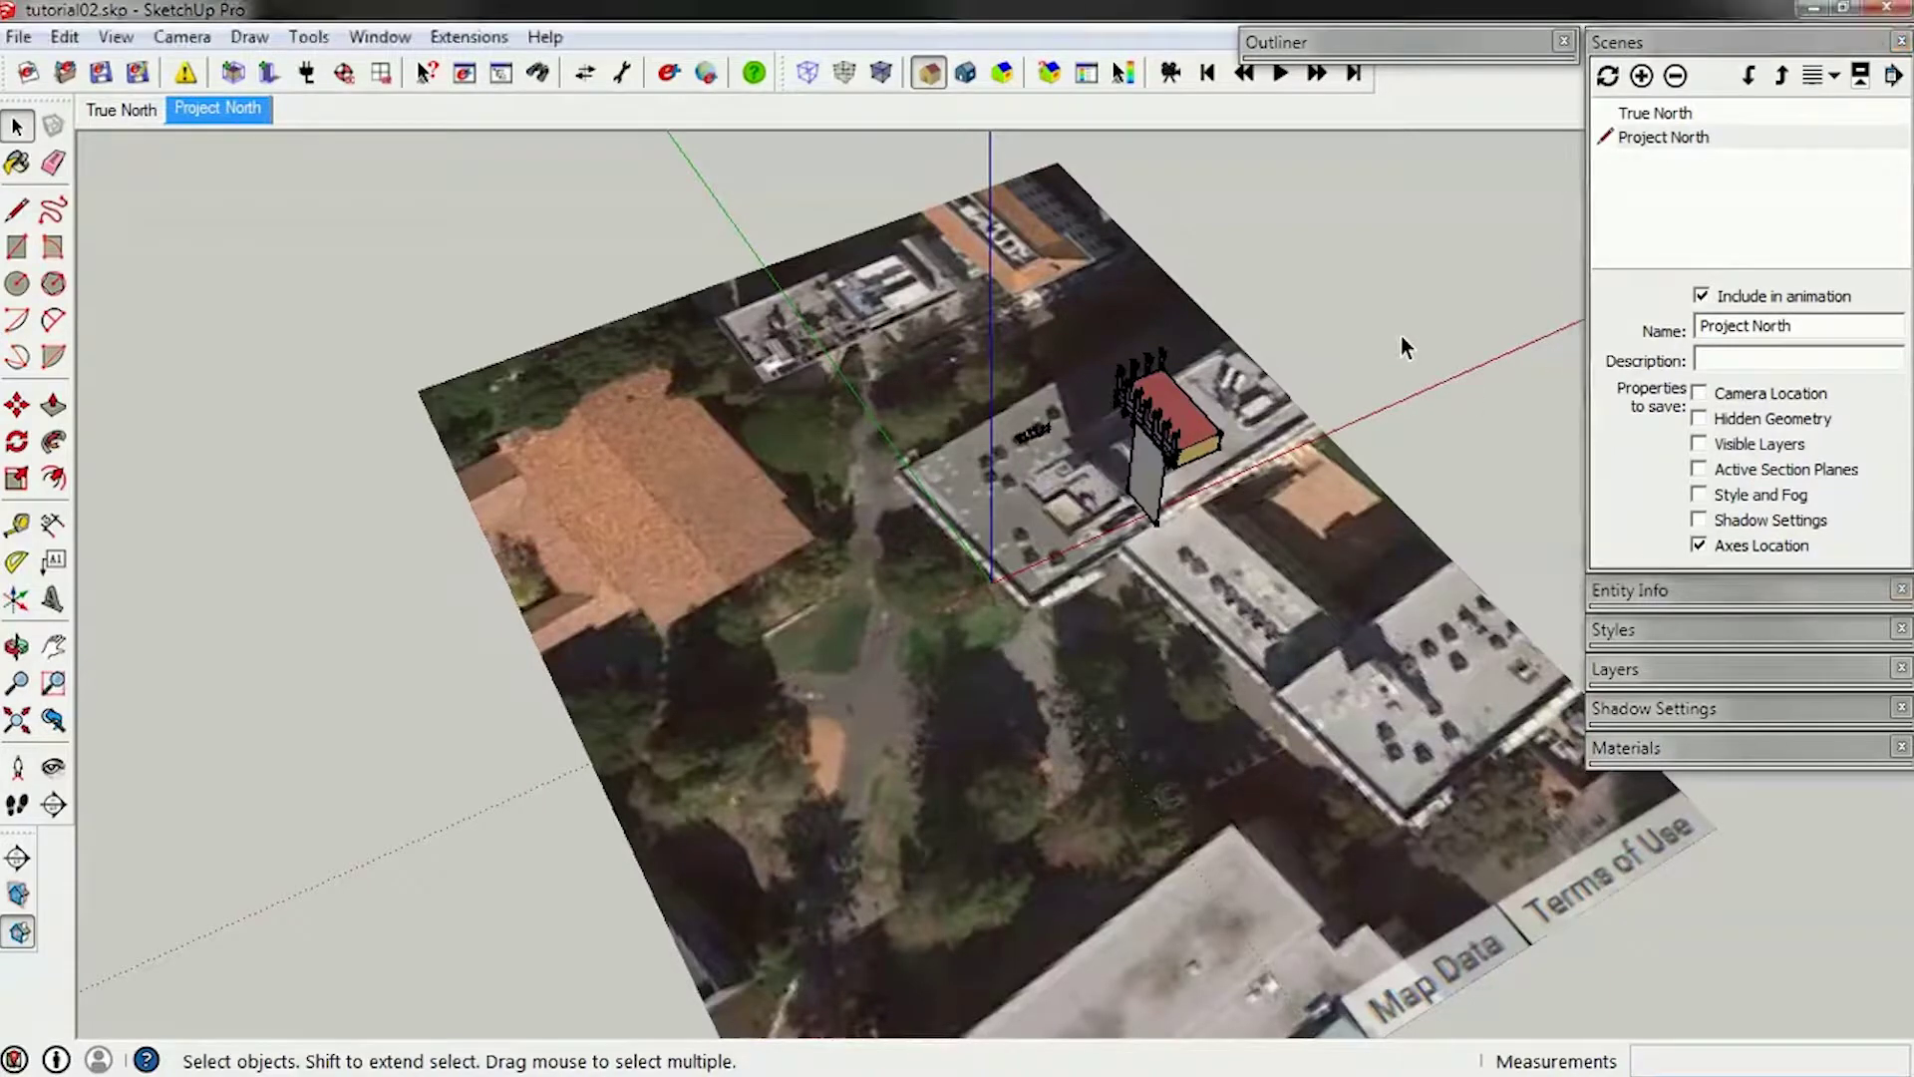
Switch the camera to Parallel Projection and the Top standard view.
{"action": "middle_click_drag", "start_coordinate": [878, 272], "coordinate": [911, 488]}
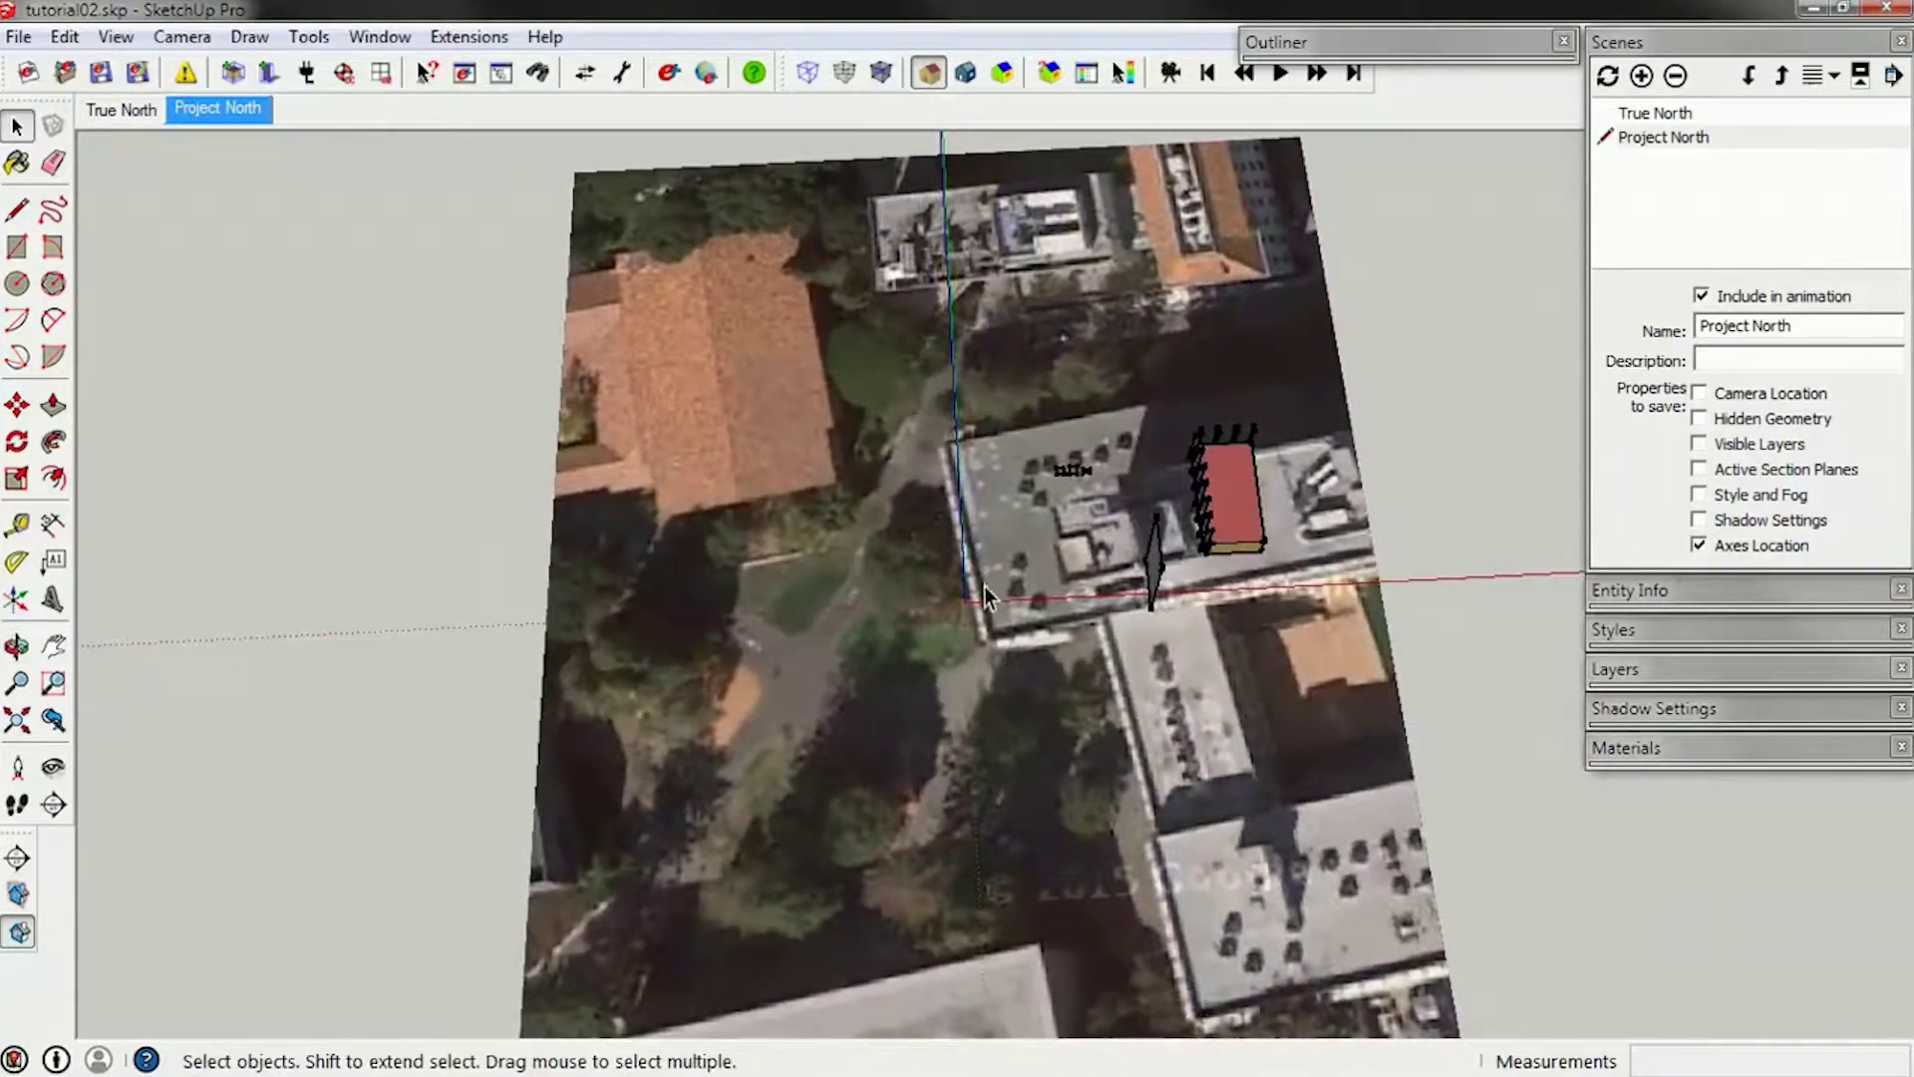
{"action": "middle_click_drag", "start_coordinate": [1054, 588], "coordinate": [773, 622]}
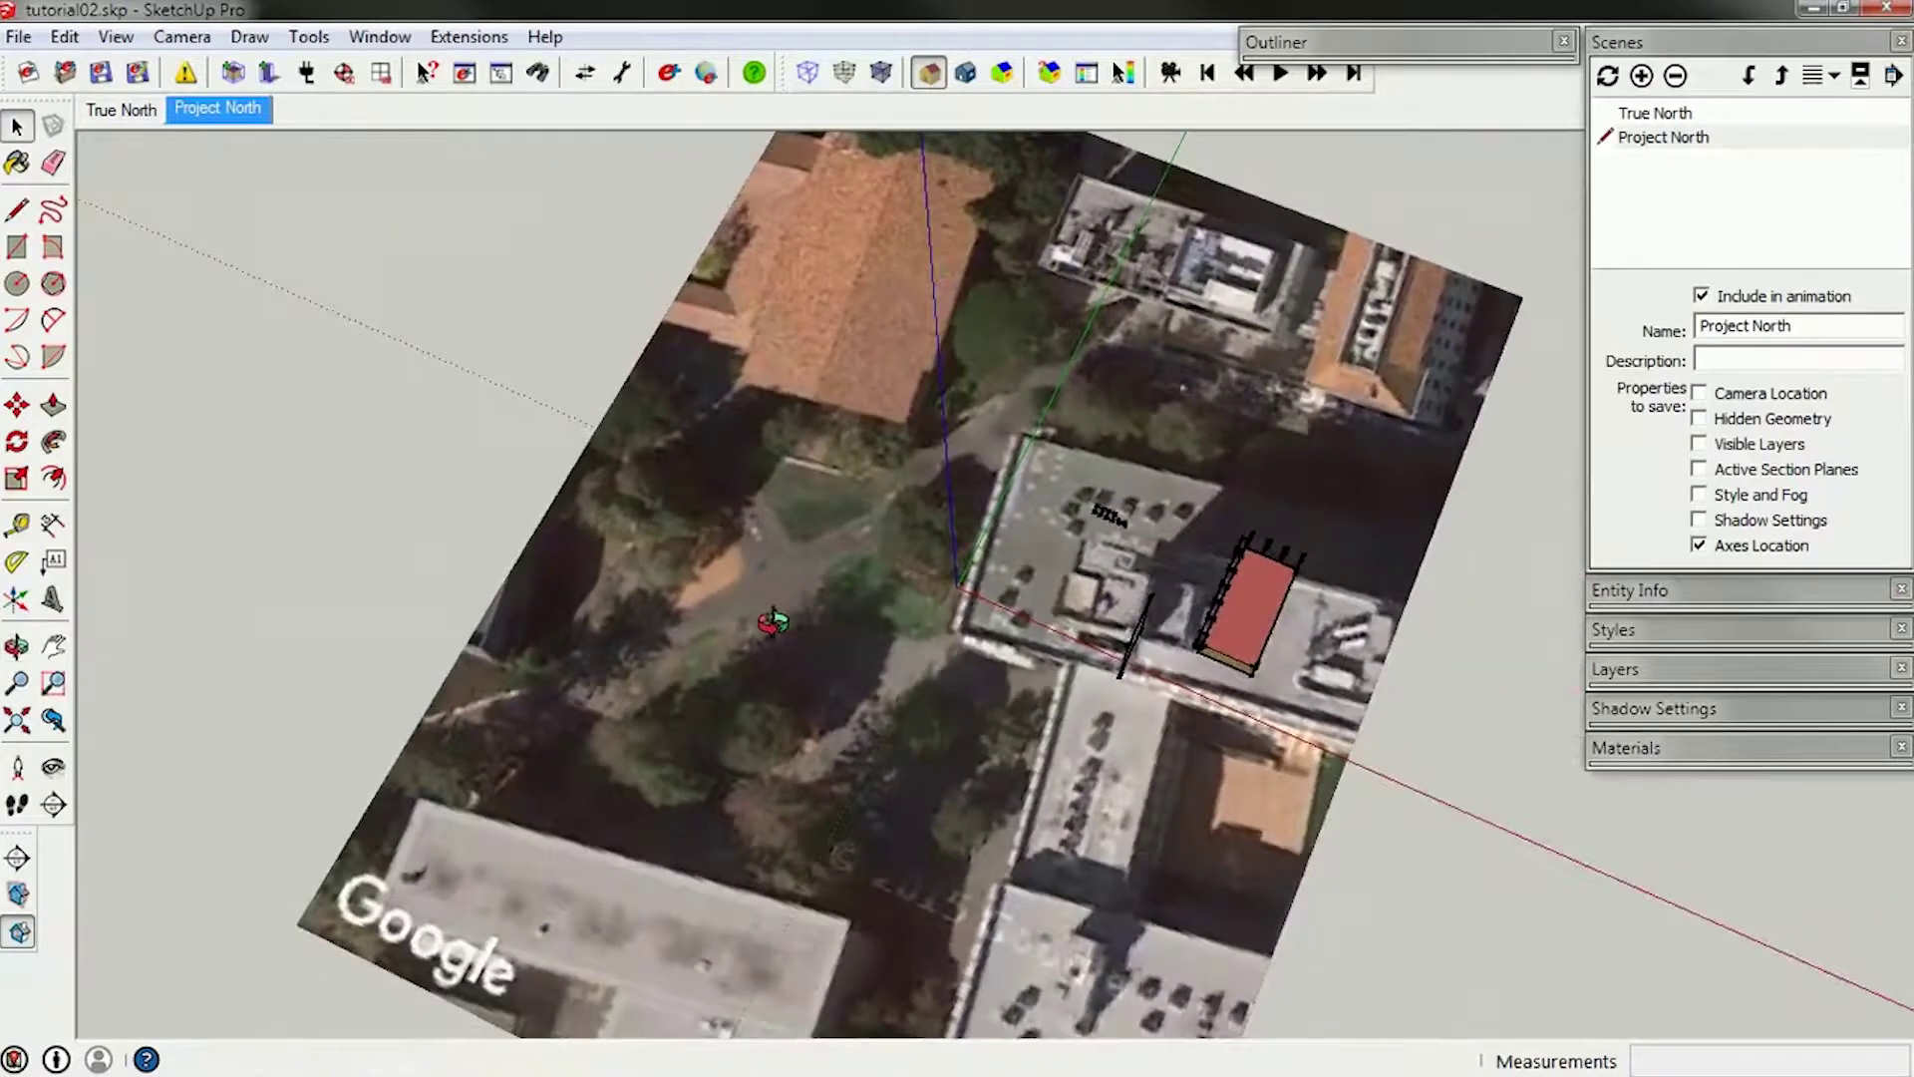
{"action": "left_click", "coordinate": [17, 209]}
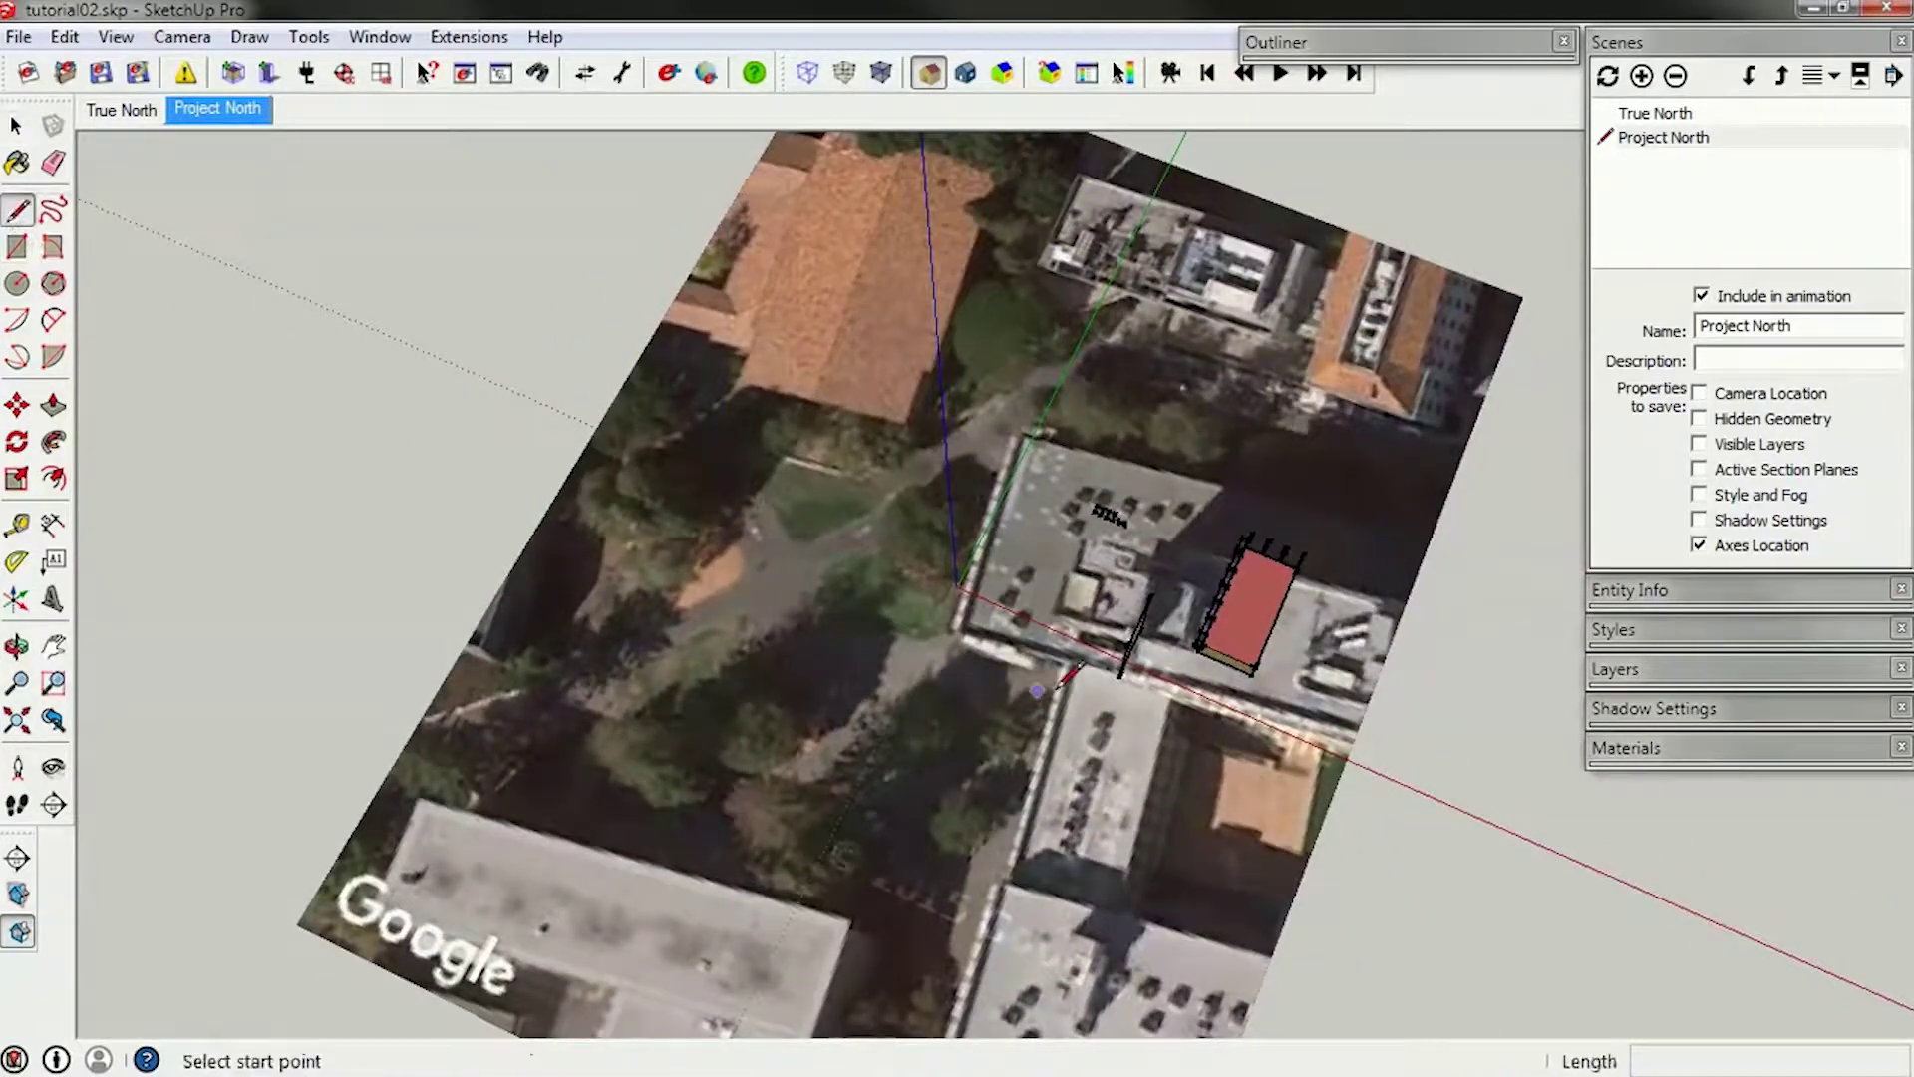
{"action": "left_click", "coordinate": [182, 37]}
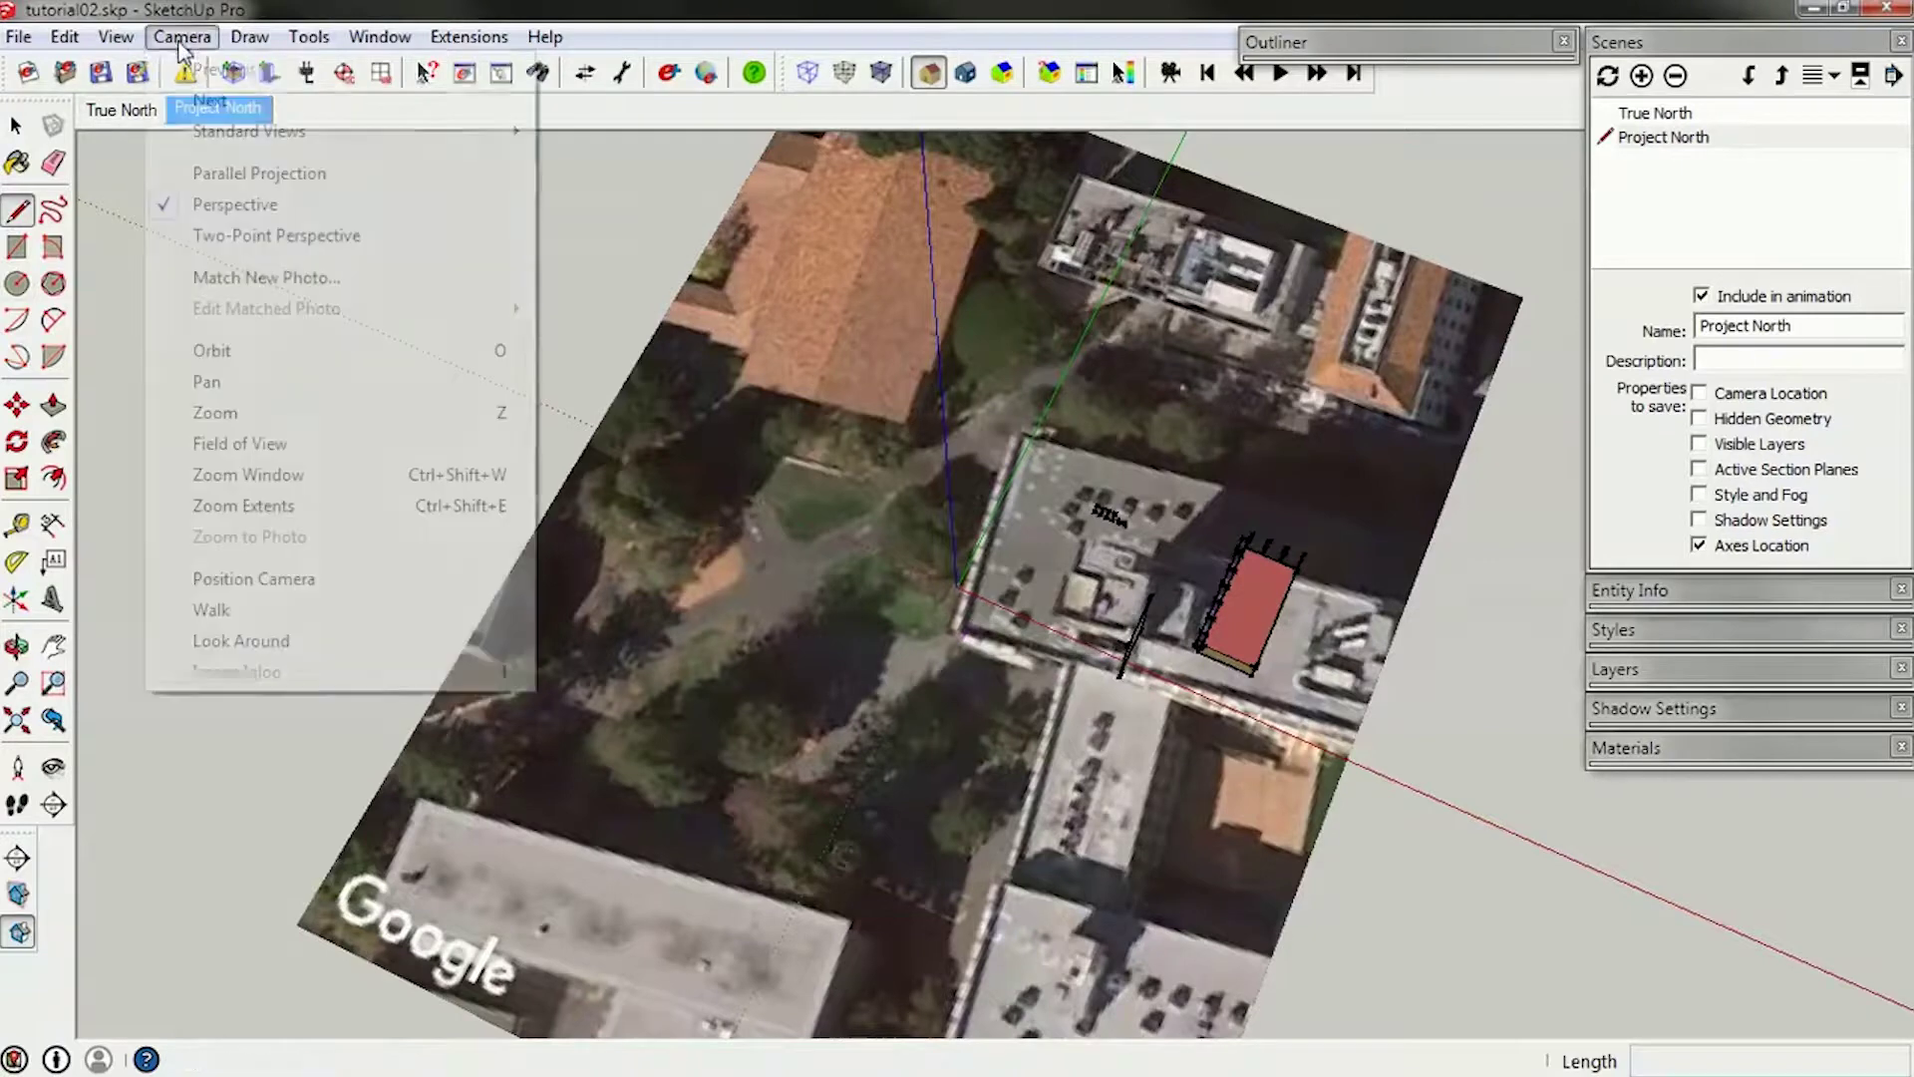
{"action": "left_click", "coordinate": [229, 173]}
{"action": "left_click", "coordinate": [181, 37]}
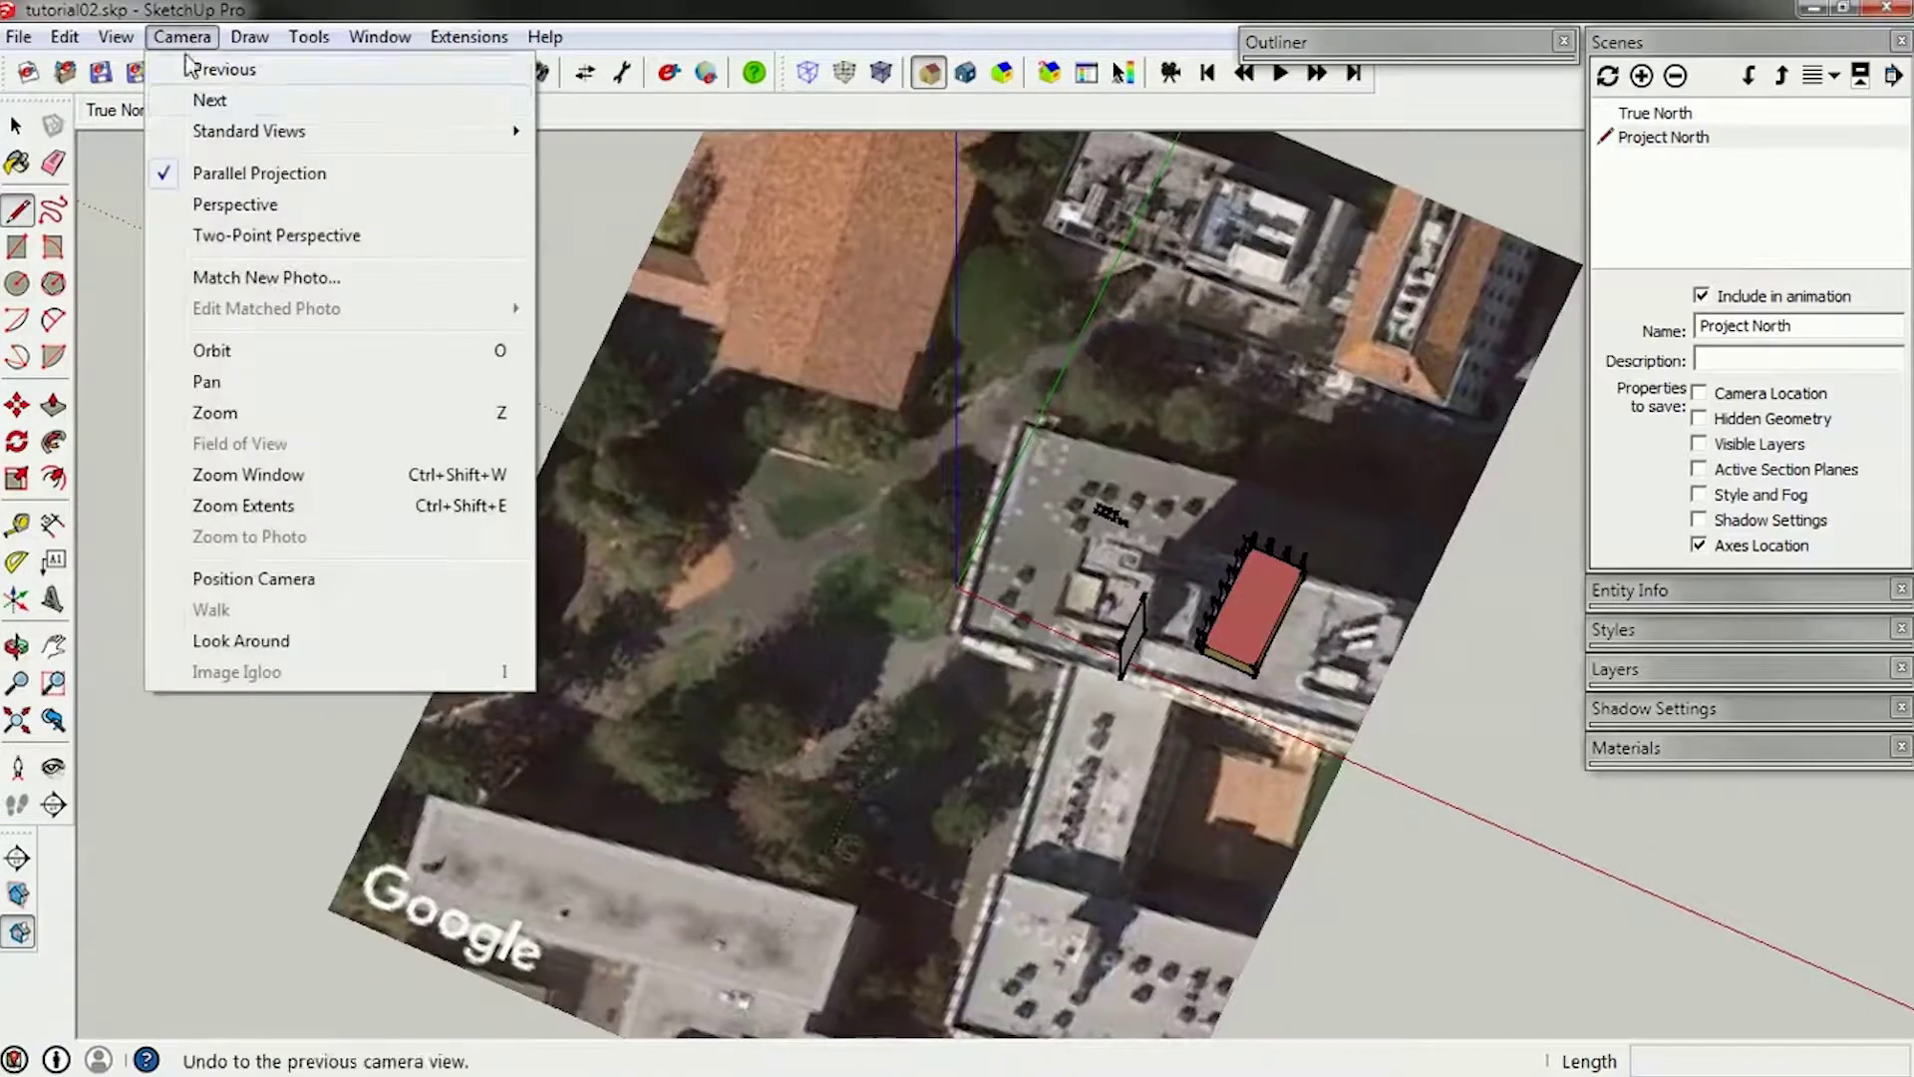
{"action": "mouse_move", "coordinate": [209, 134]}
{"action": "left_click", "coordinate": [591, 133]}
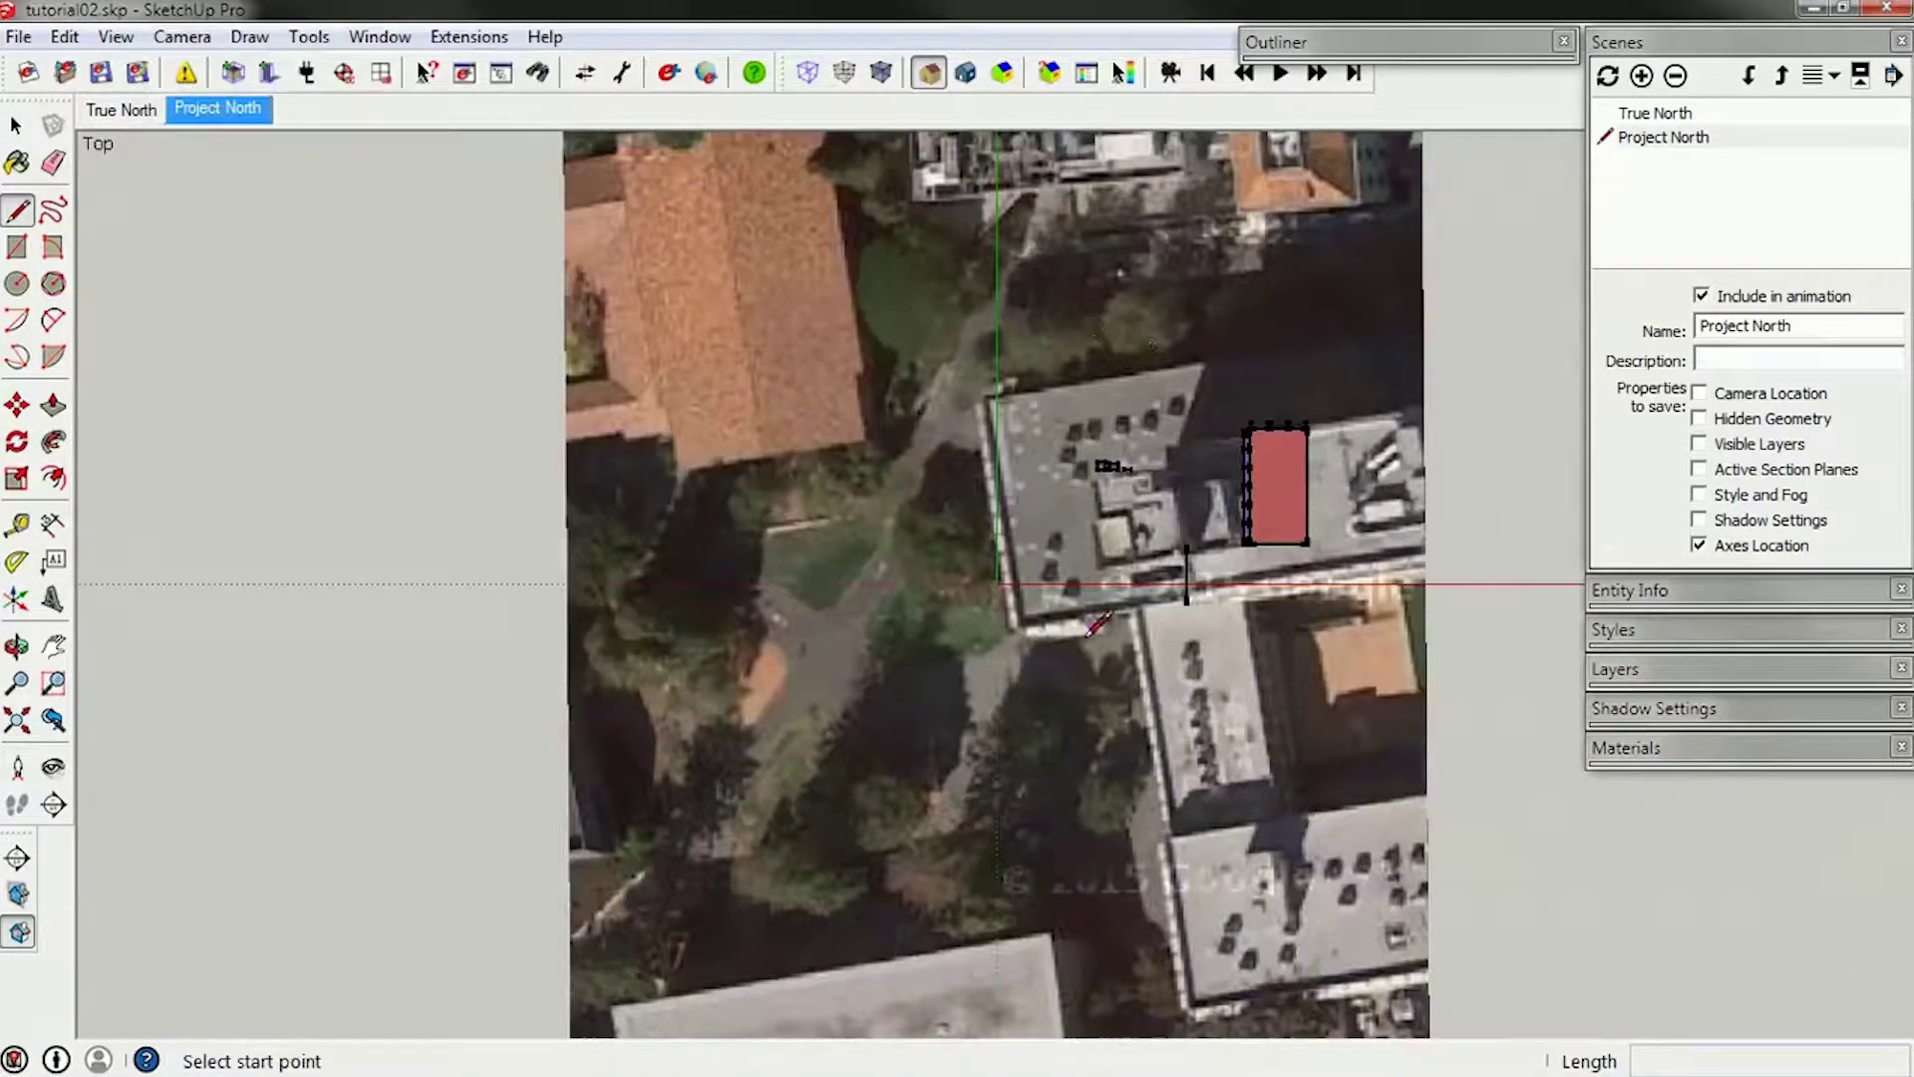
Trace the building's left edge on the aerial image from corner to corner.
{"action": "scroll", "coordinate": [1097, 623], "scroll_direction": "up", "scroll_amount": 4}
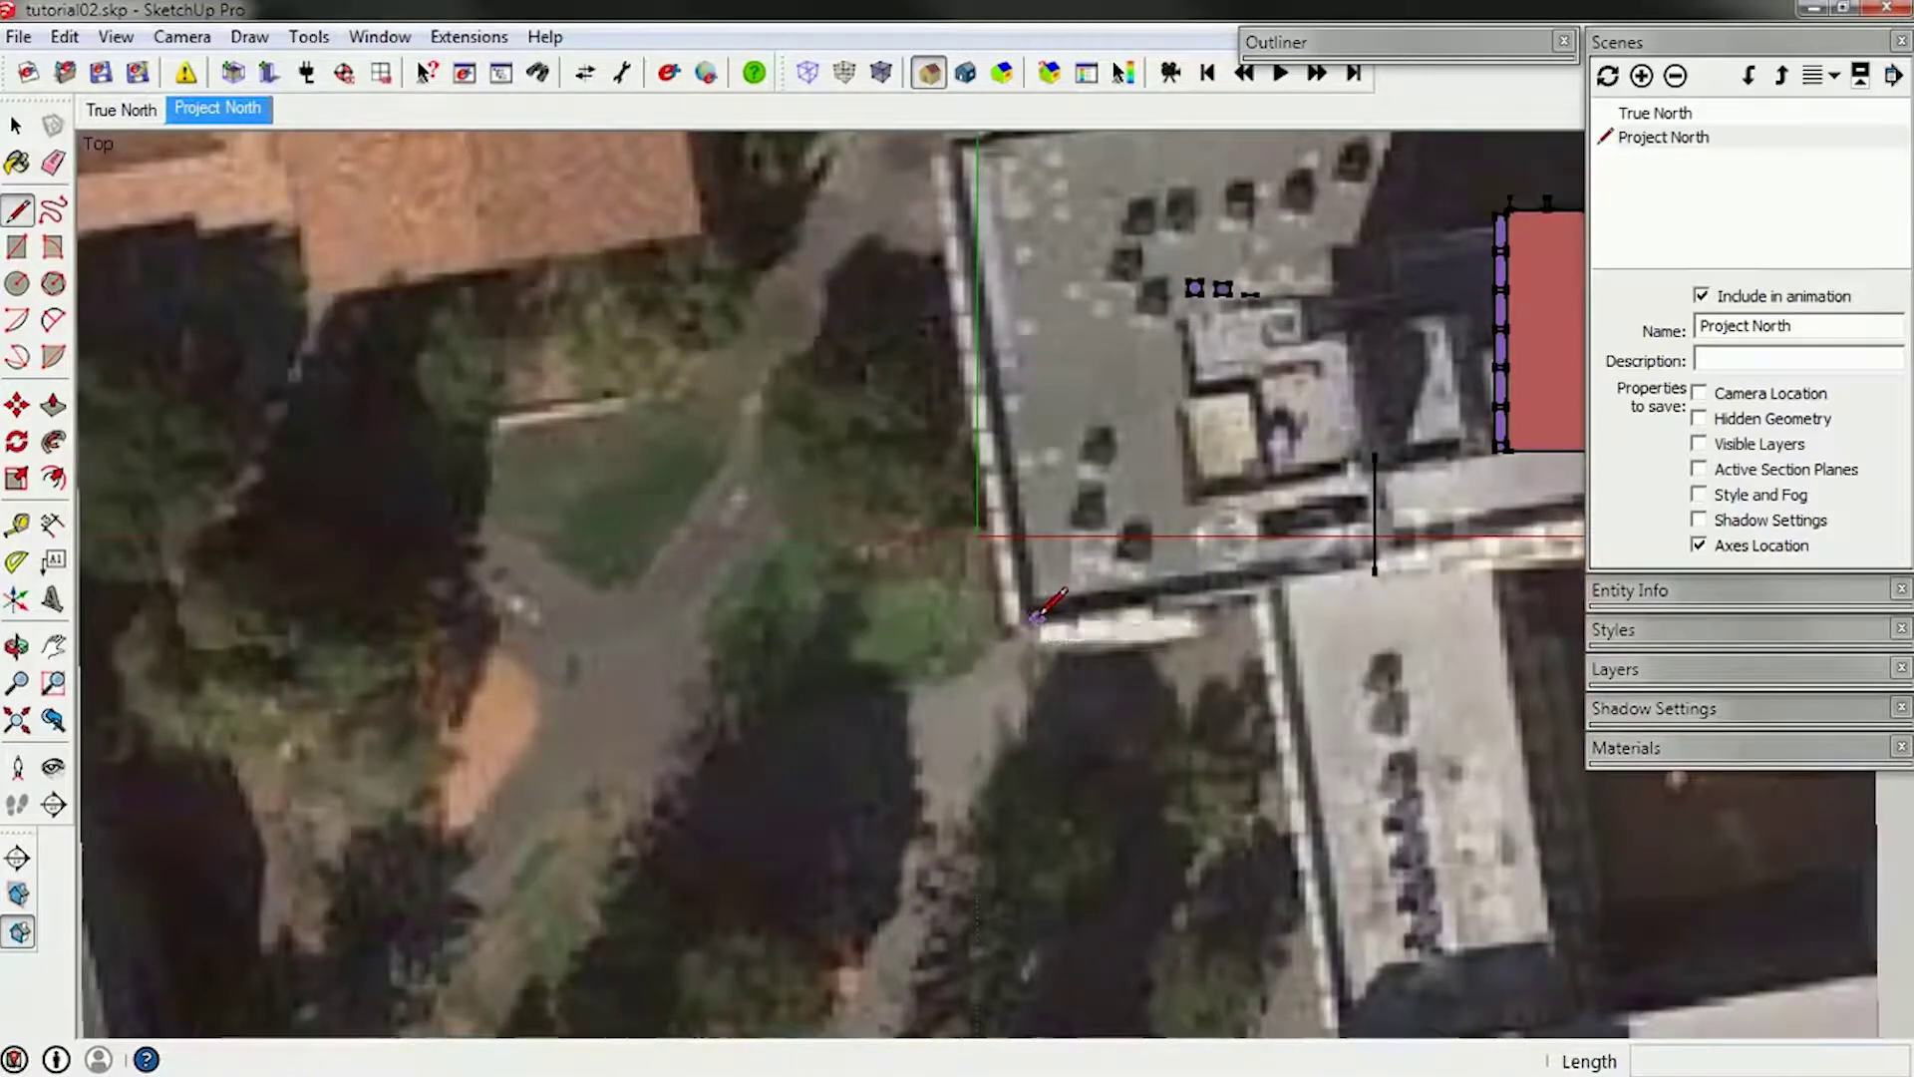
{"action": "left_click", "coordinate": [1032, 615]}
{"action": "scroll", "coordinate": [1026, 618], "scroll_direction": "down", "scroll_amount": 2}
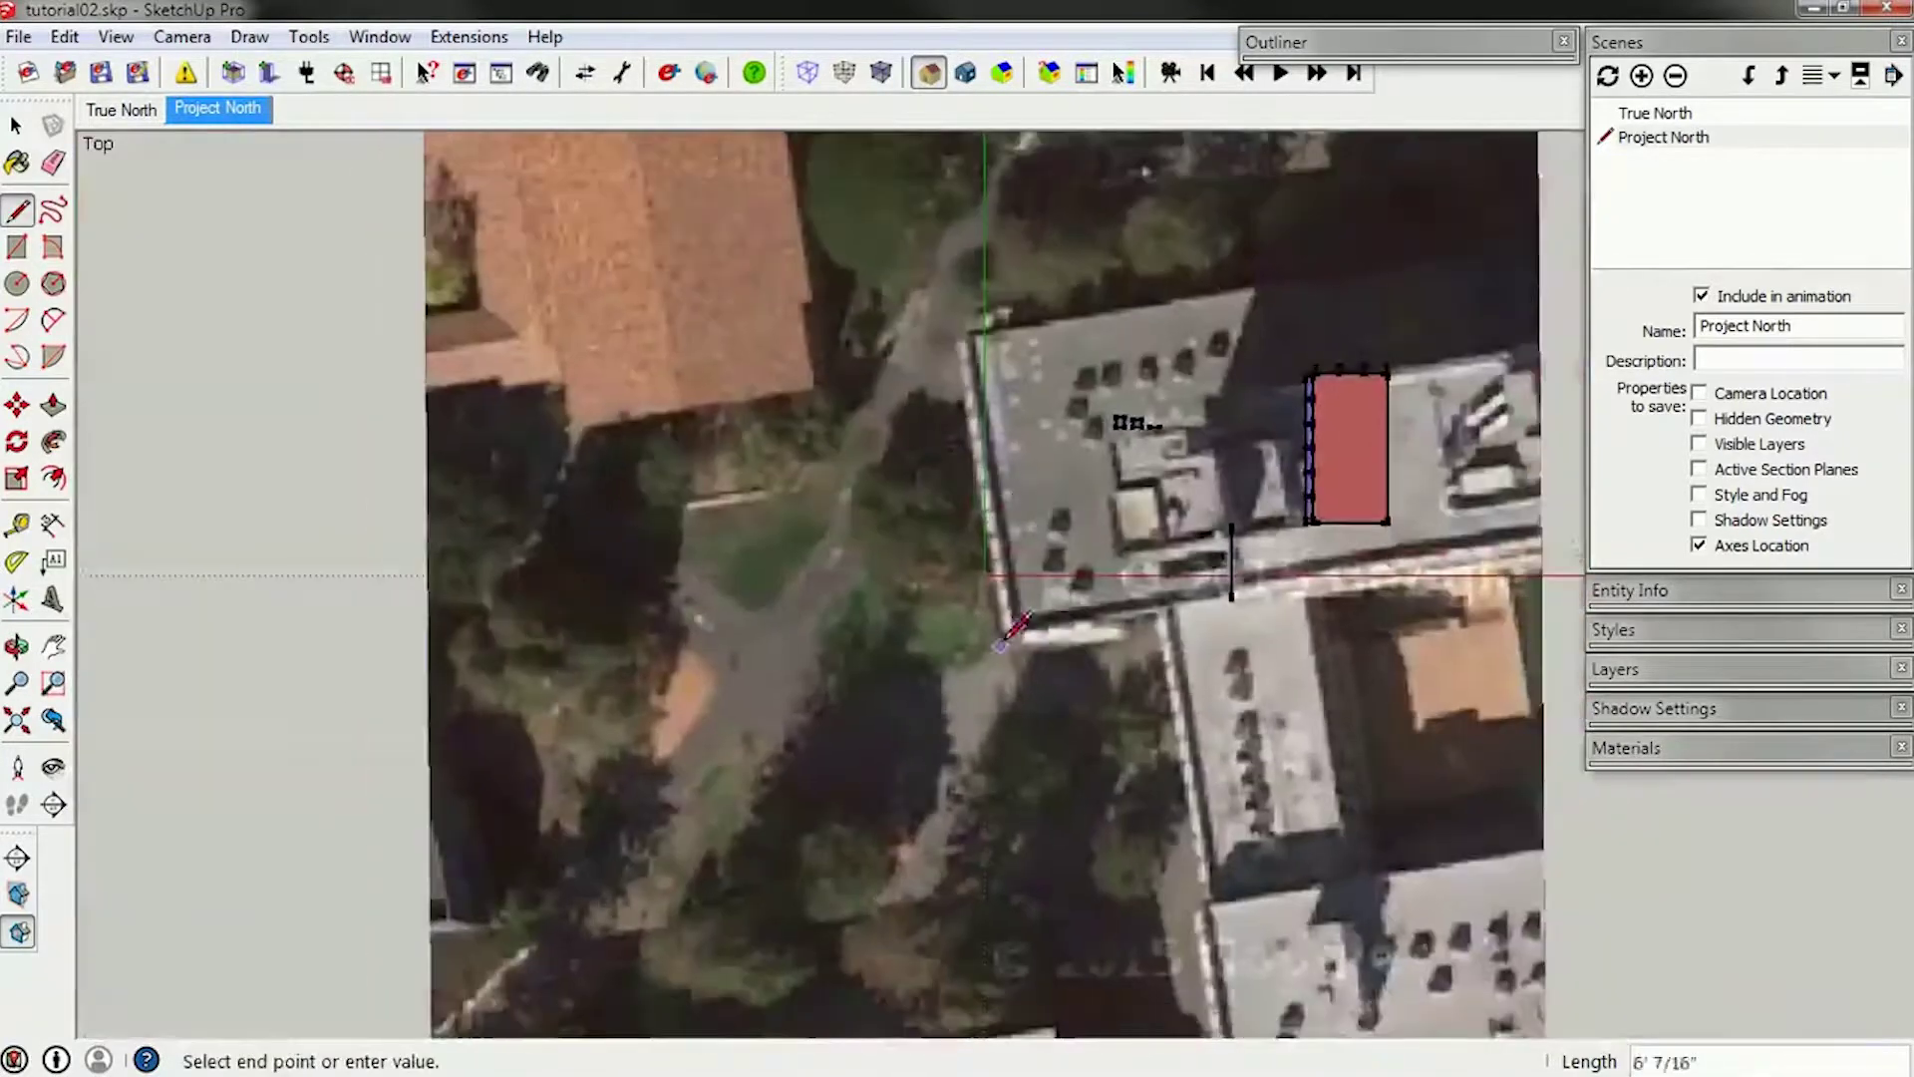
{"action": "left_click", "coordinate": [969, 333]}
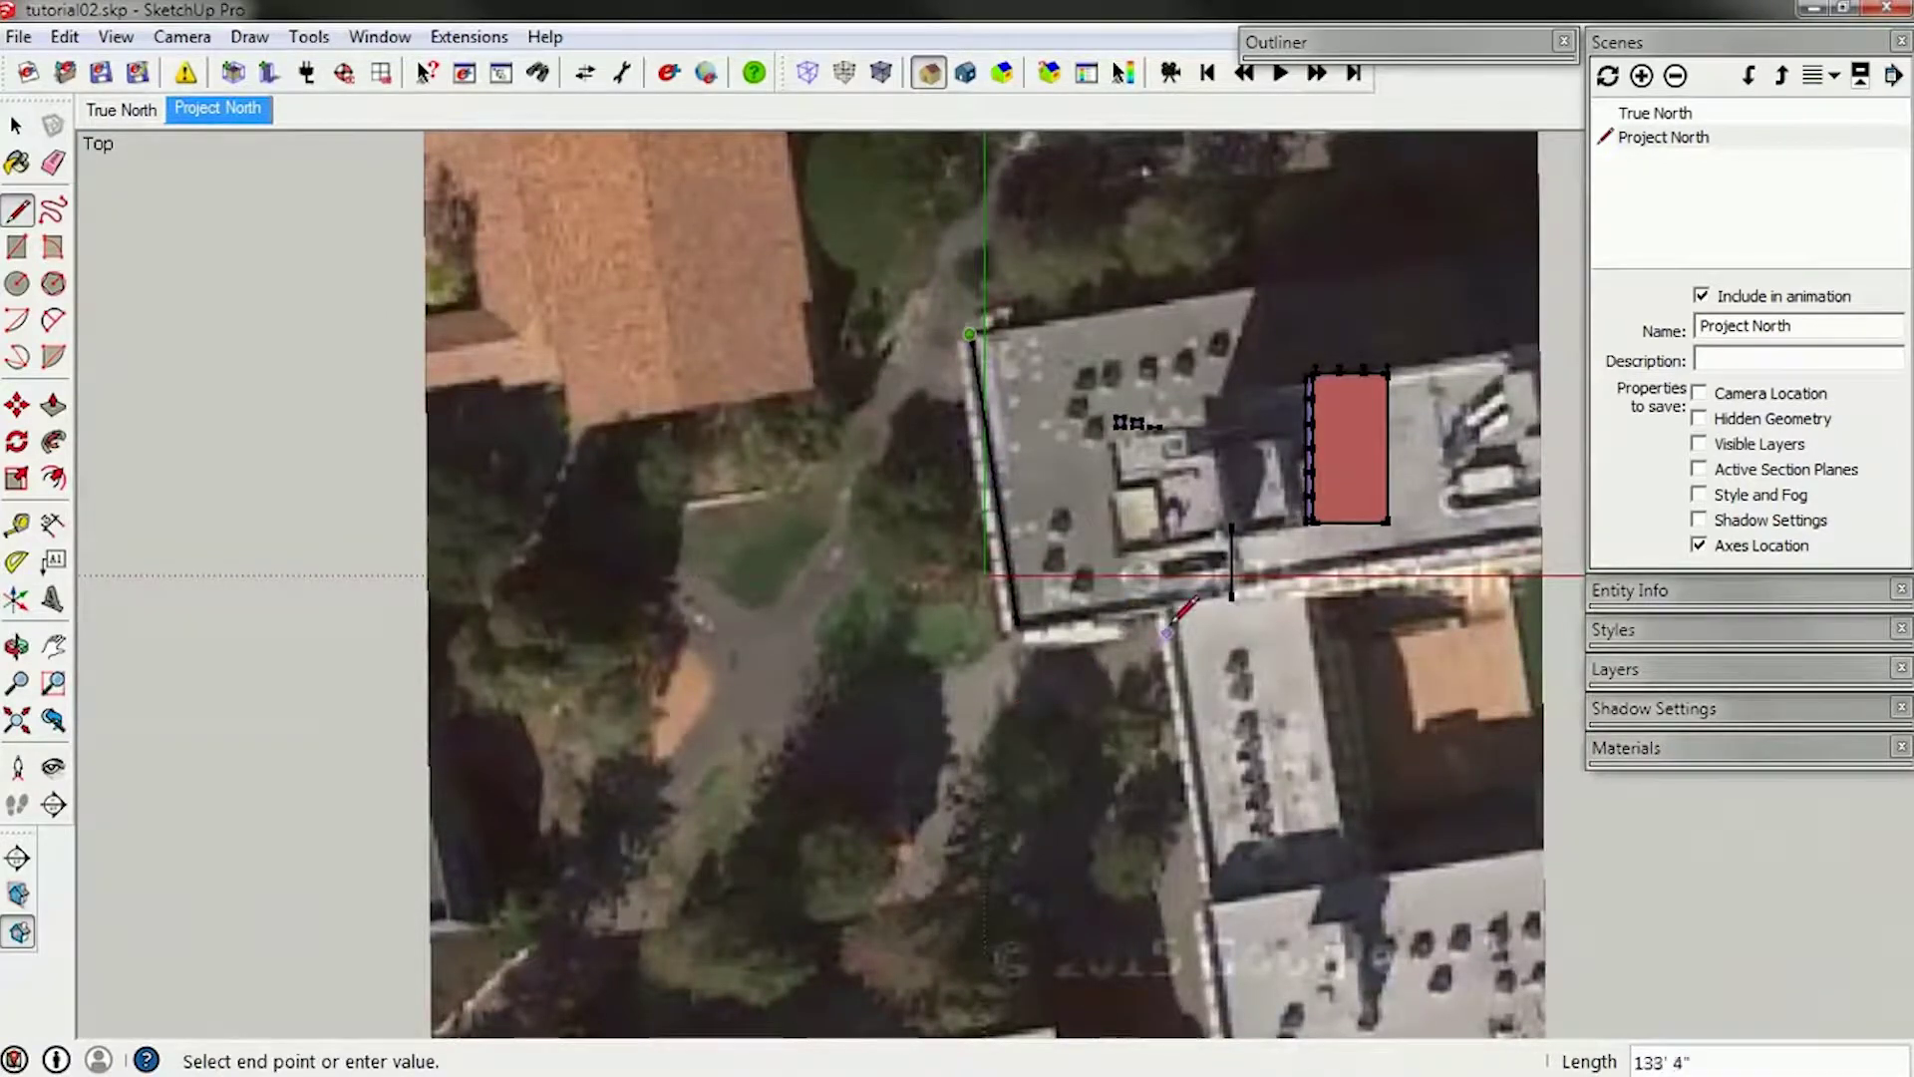
{"action": "left_click", "coordinate": [1179, 598]}
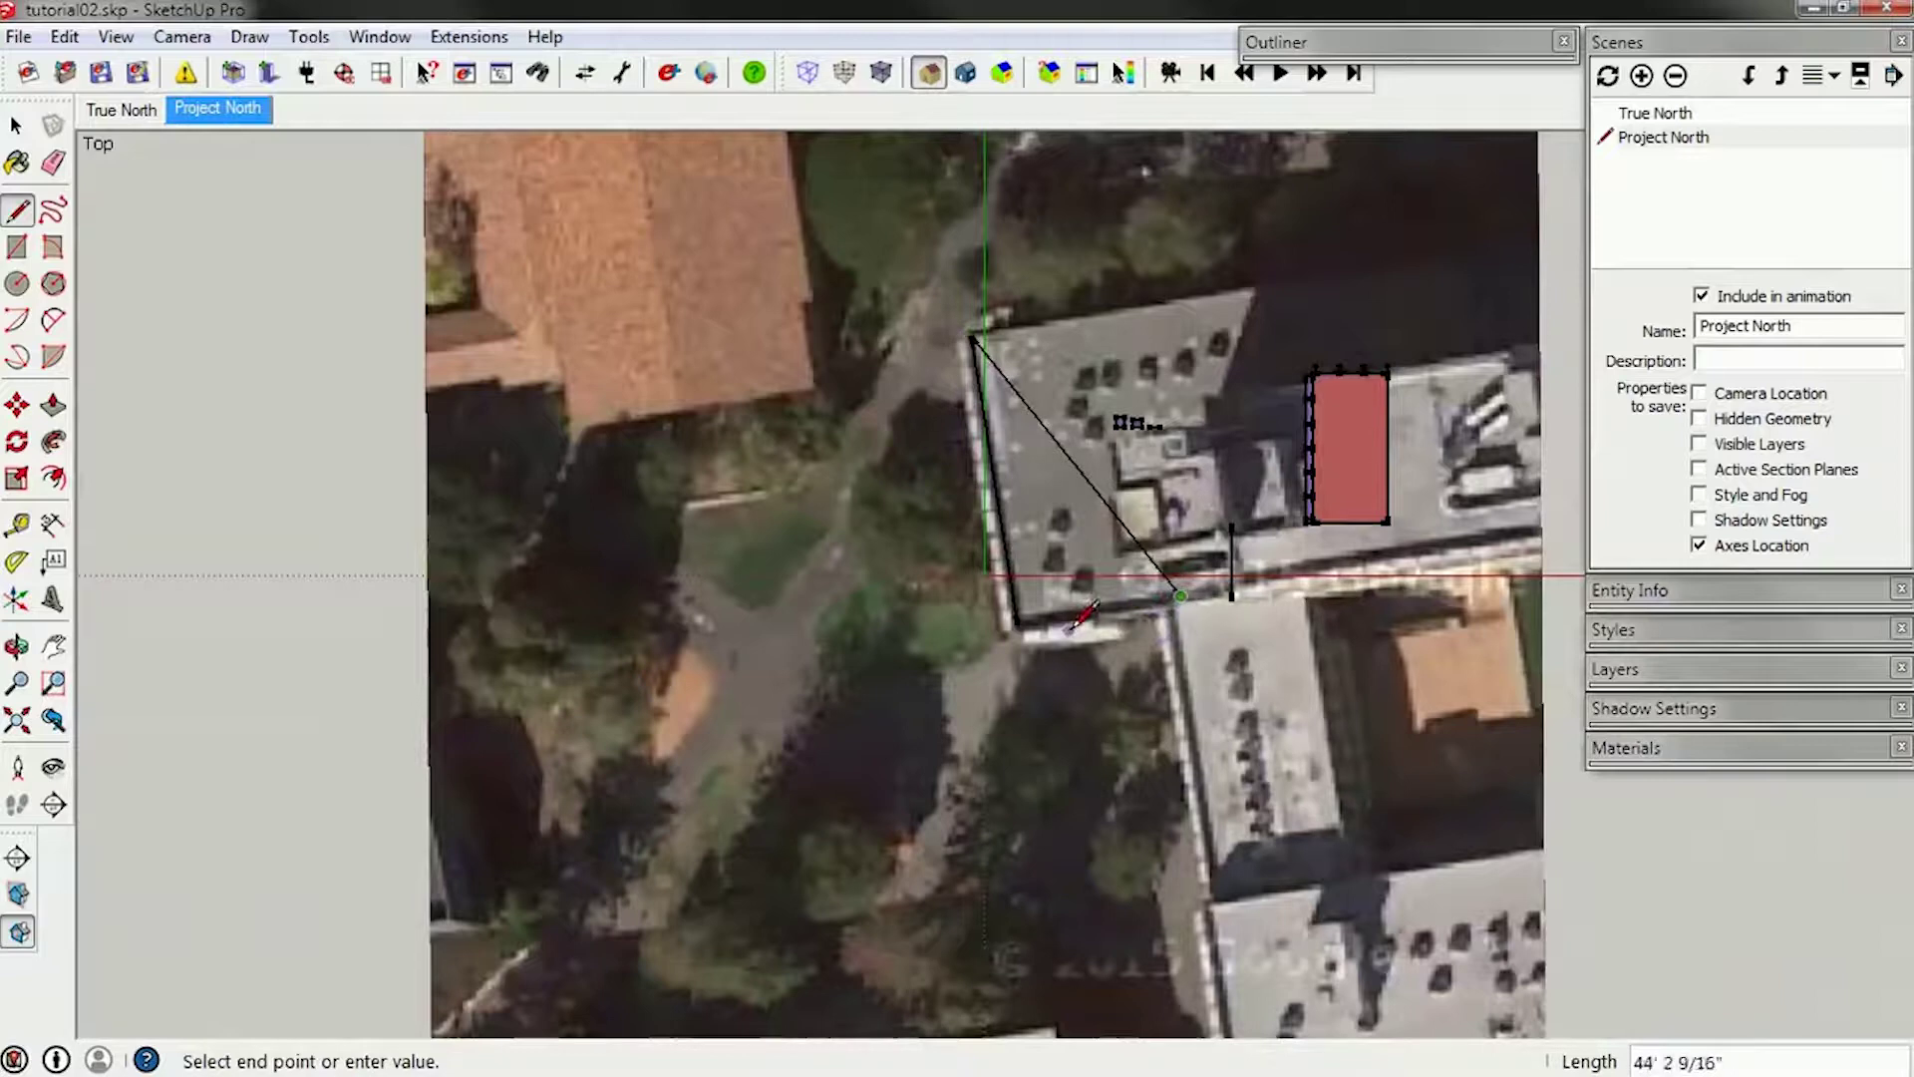
{"action": "key", "text": "Escape"}
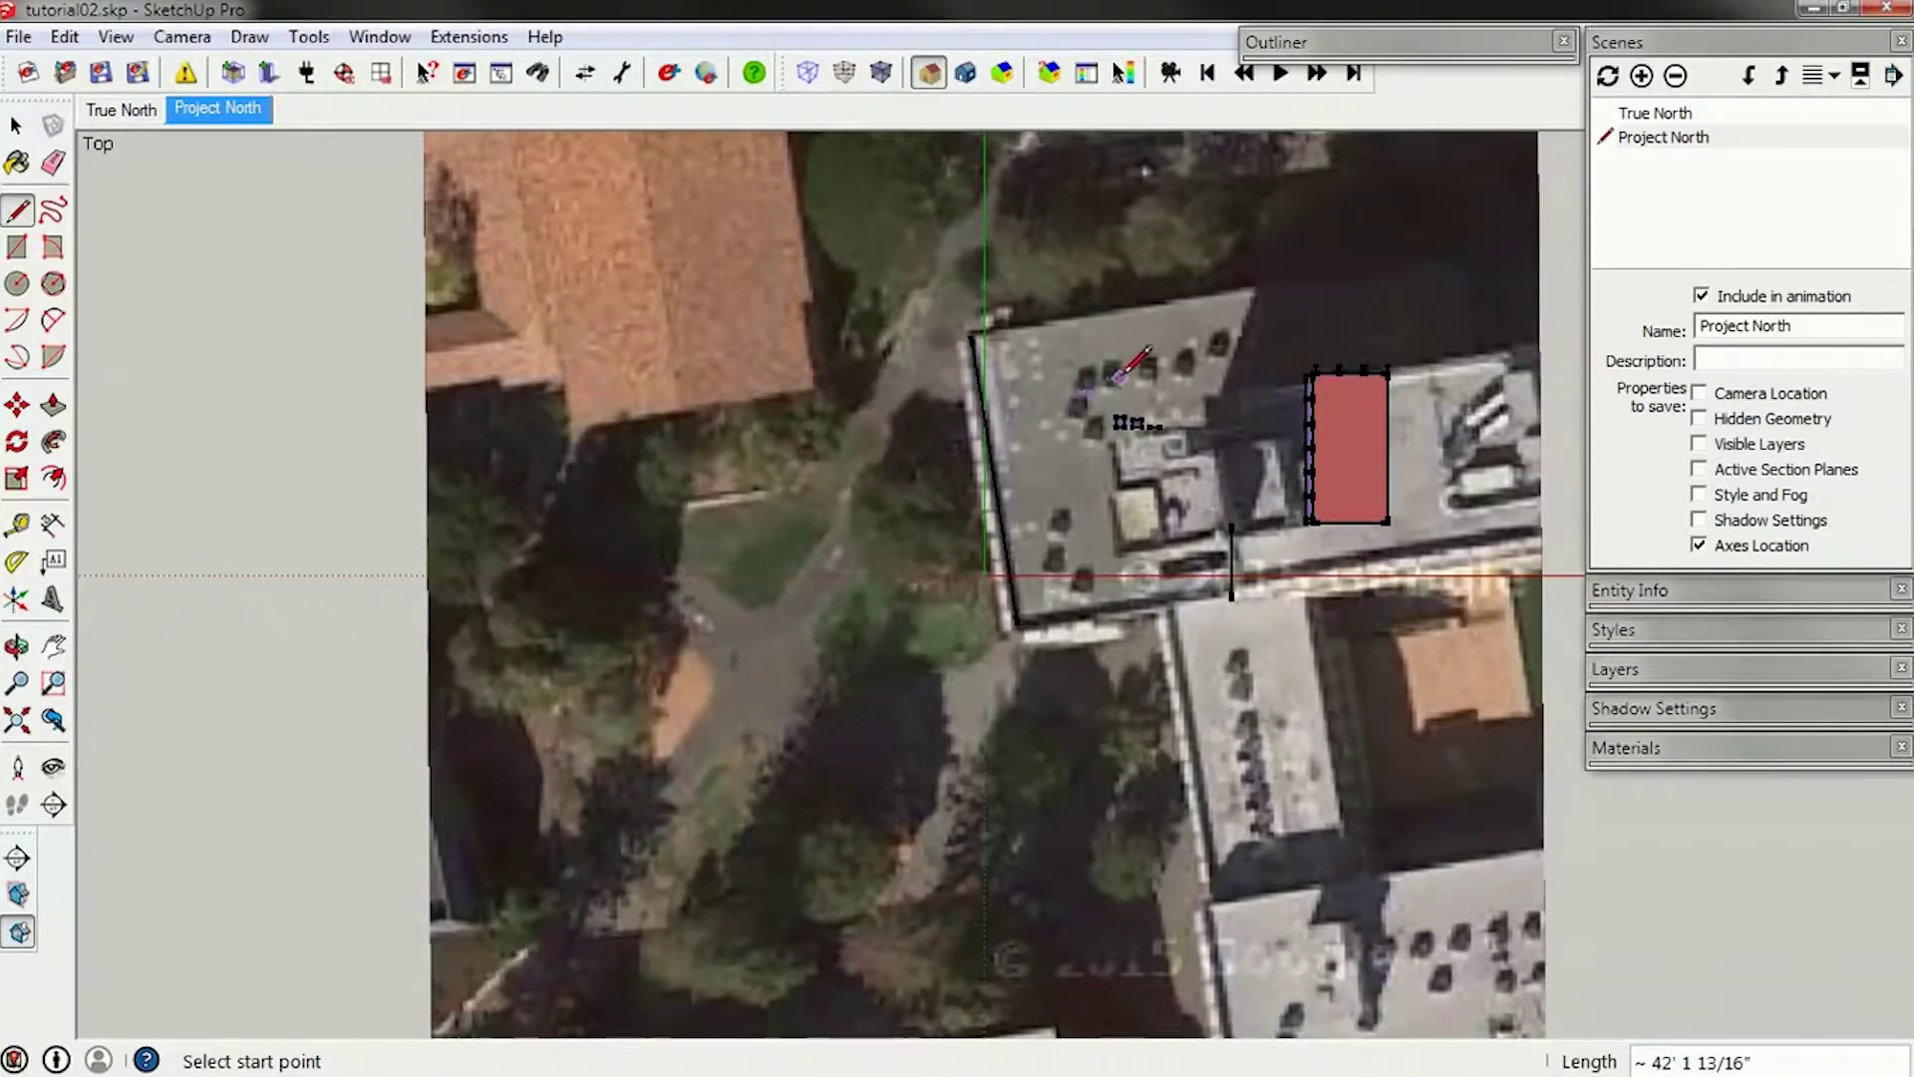
{"action": "left_click", "coordinate": [1130, 483]}
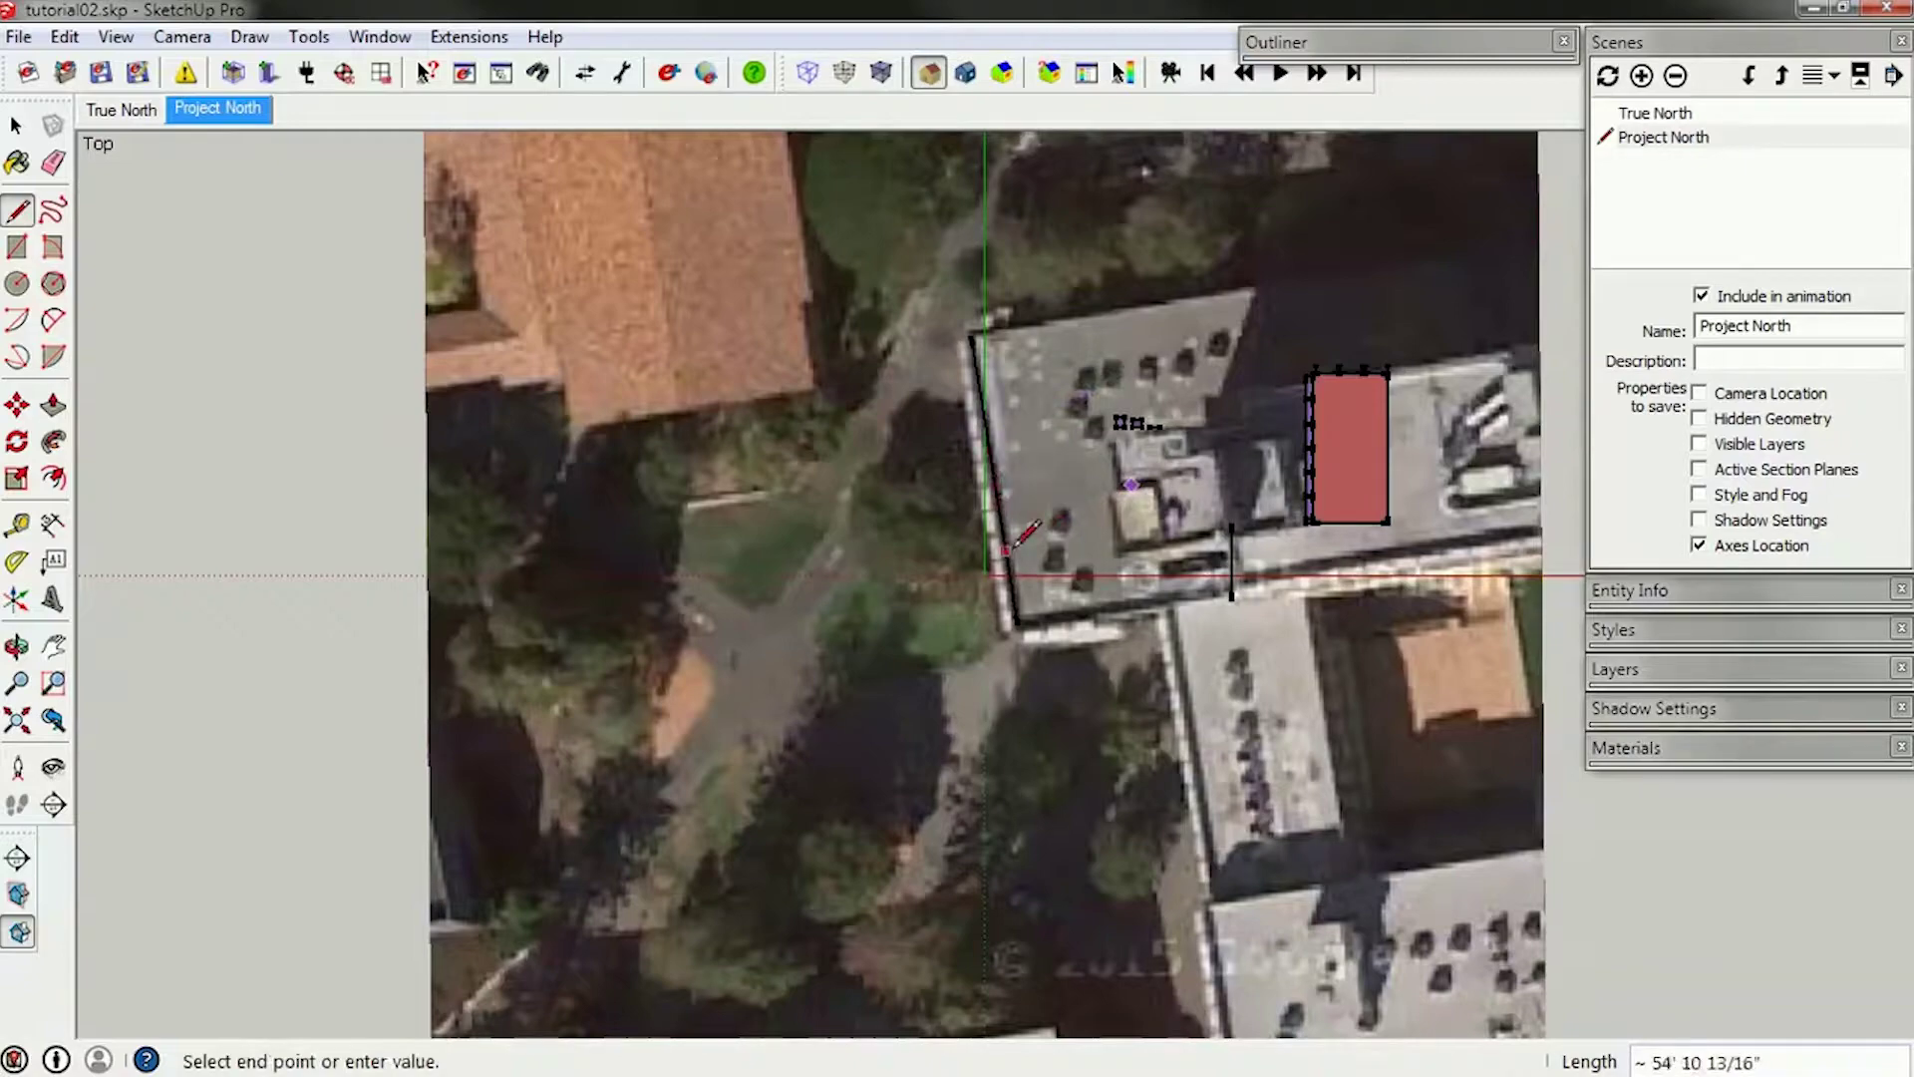
{"action": "key", "text": "space"}
{"action": "scroll", "coordinate": [883, 428], "scroll_direction": "down", "scroll_amount": 2}
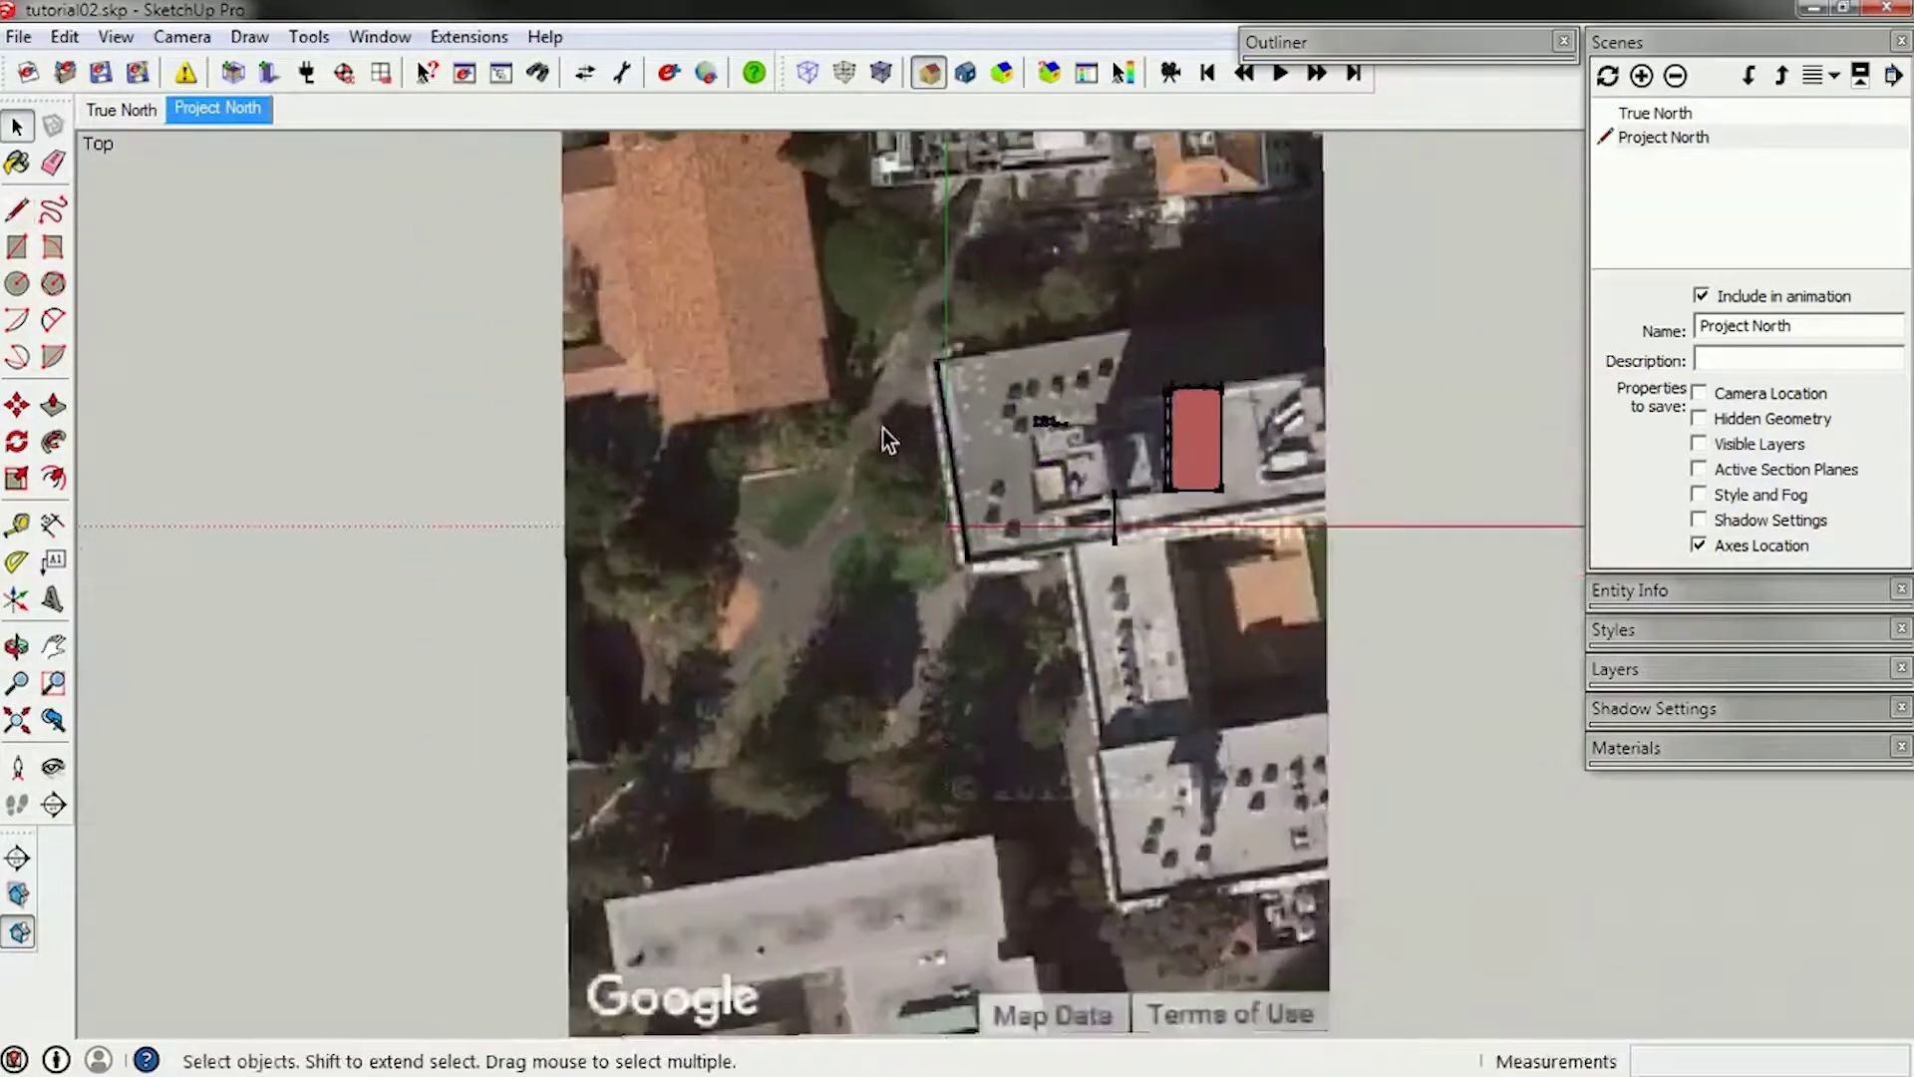
{"action": "middle_click_drag", "start_coordinate": [1153, 684], "coordinate": [899, 220]}
{"action": "left_click", "coordinate": [217, 107]}
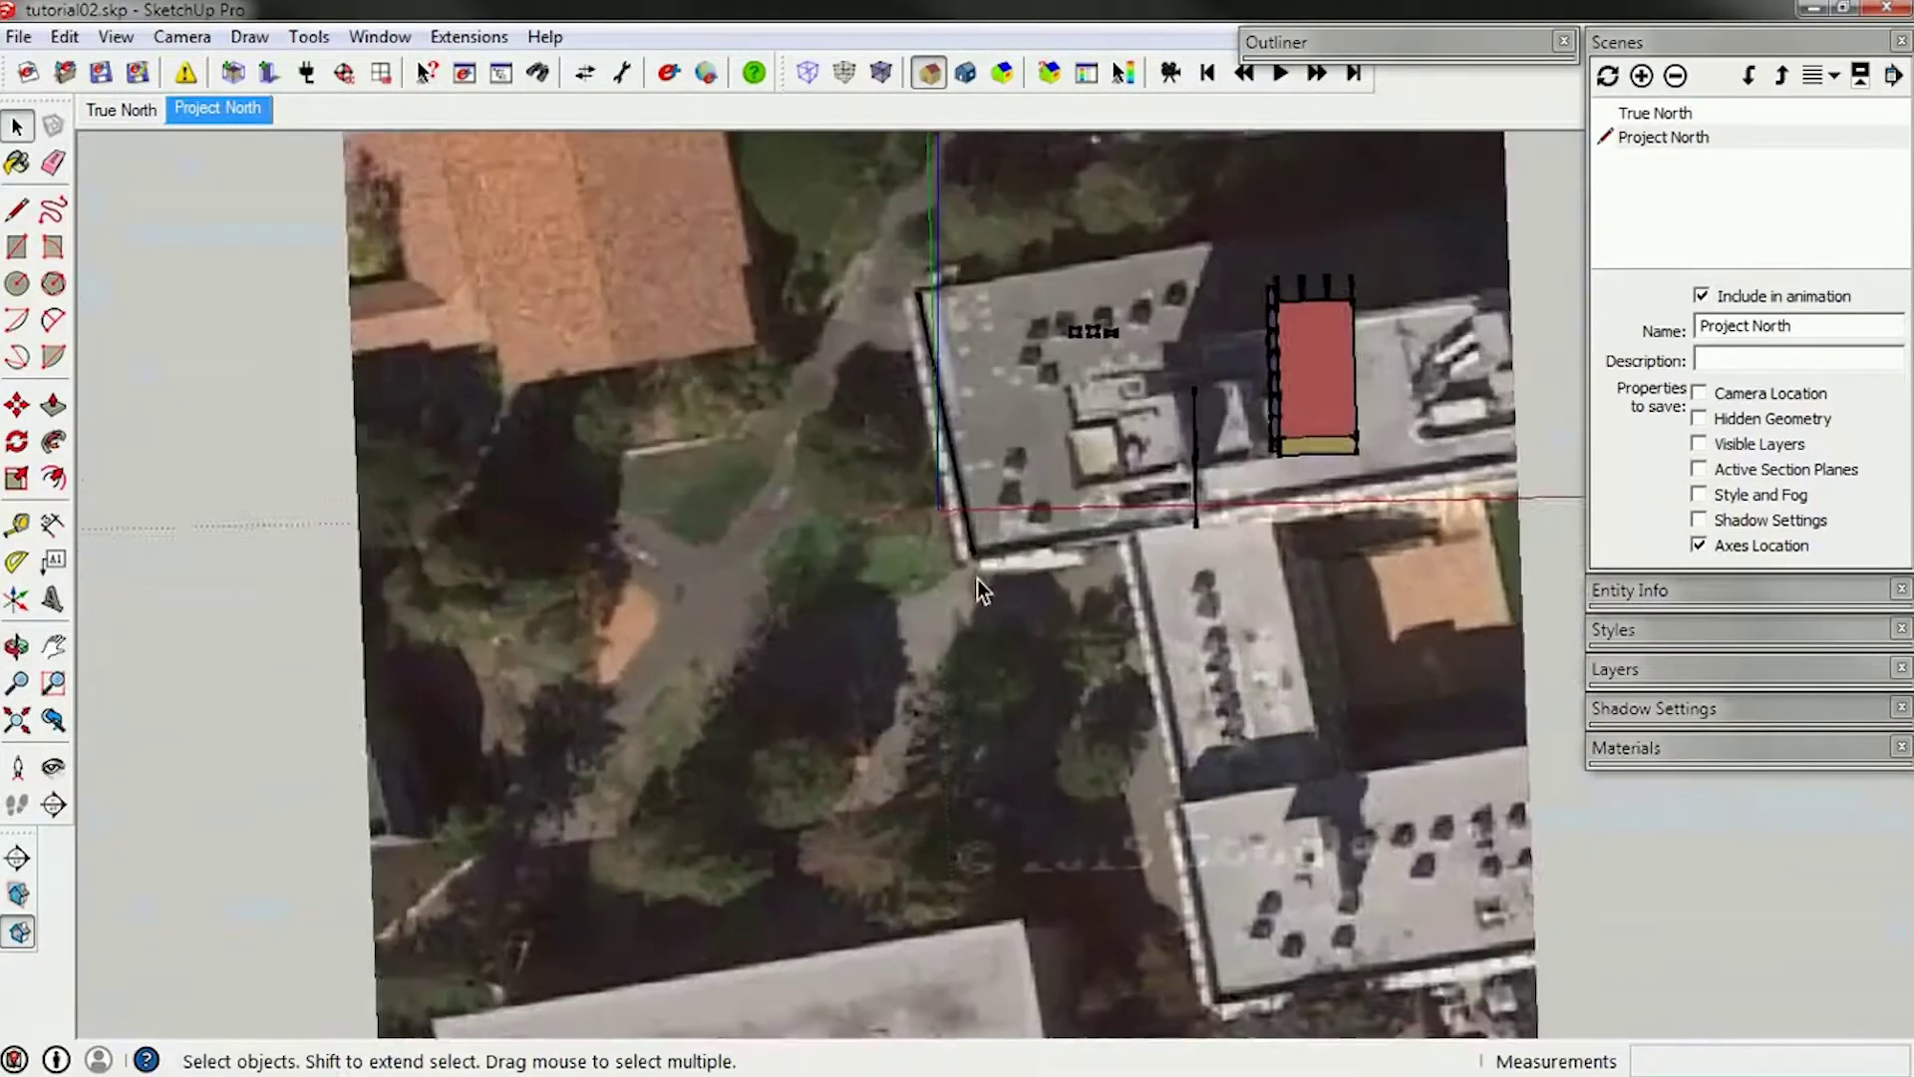
Draw a short rooftop line that meets the traced edge at a right angle.
{"action": "key", "text": "l"}
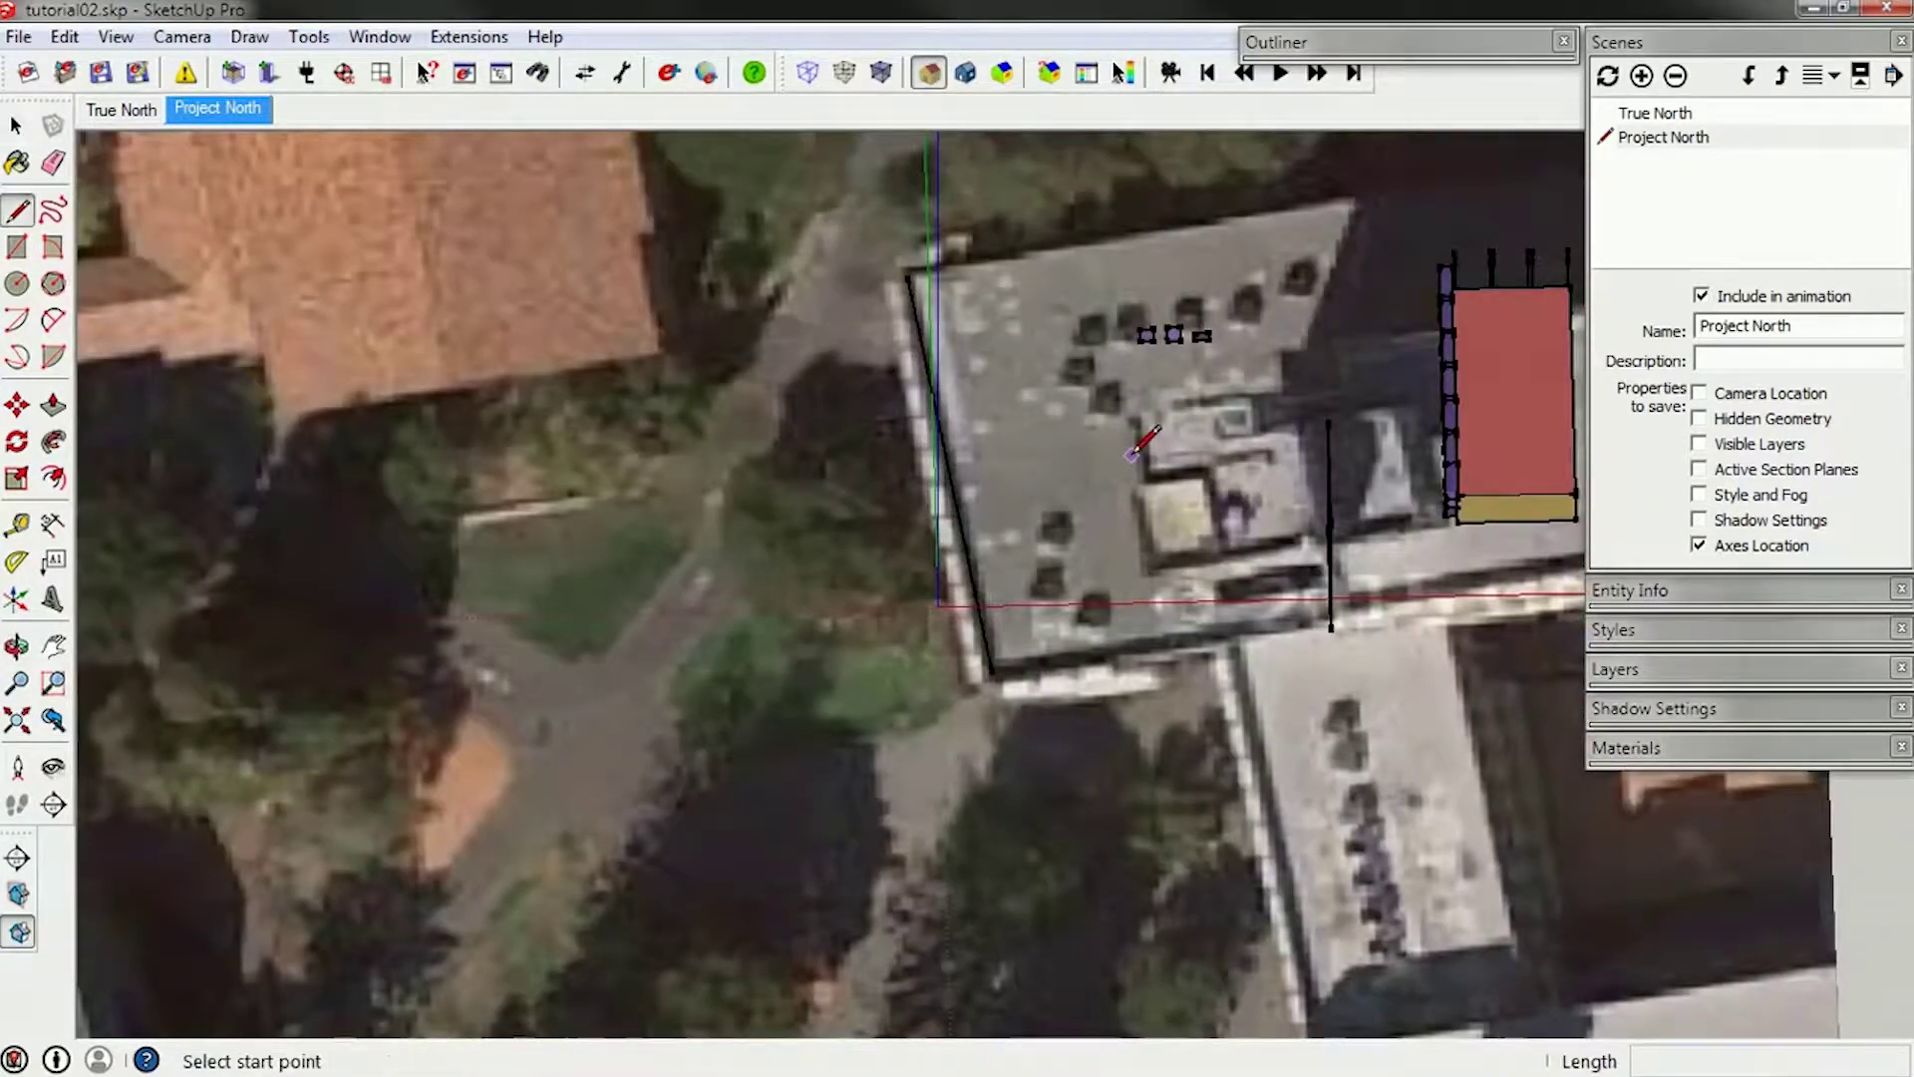
{"action": "left_click", "coordinate": [993, 674]}
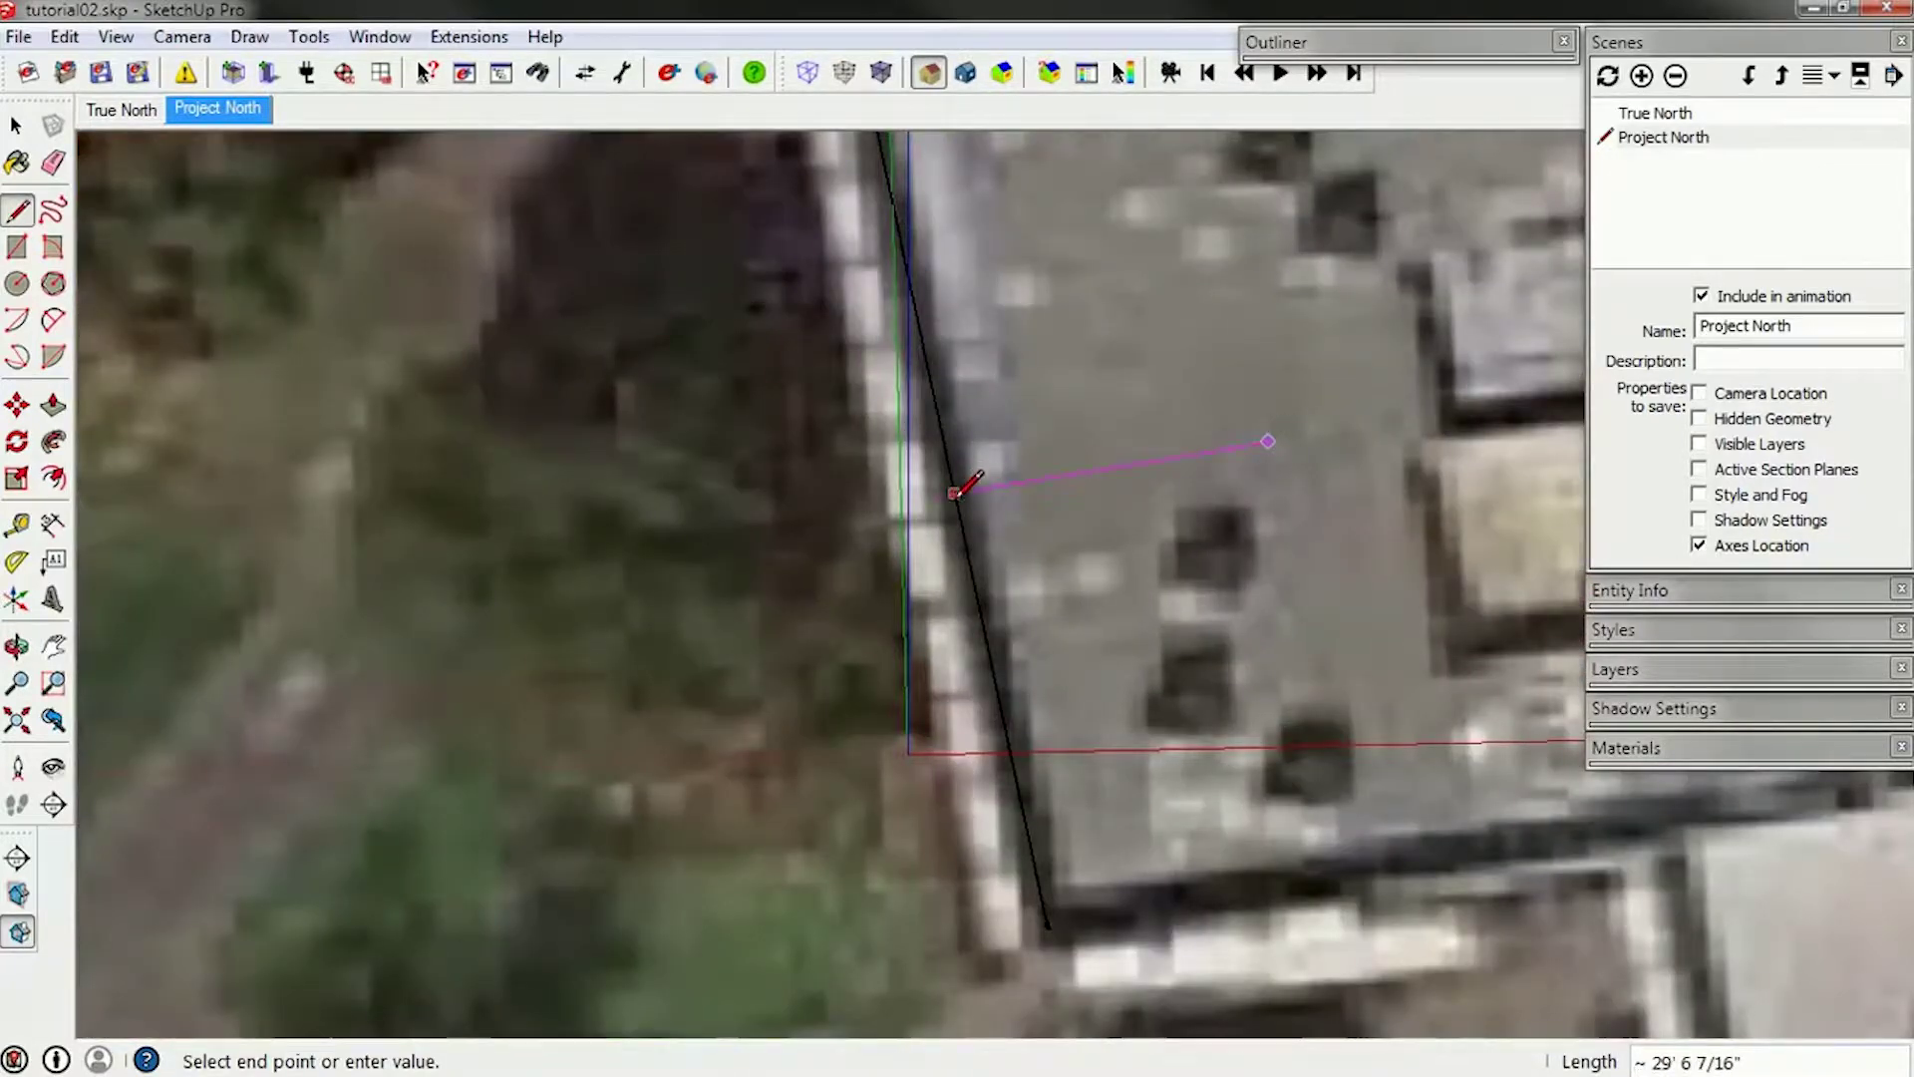
{"action": "left_click", "coordinate": [954, 492]}
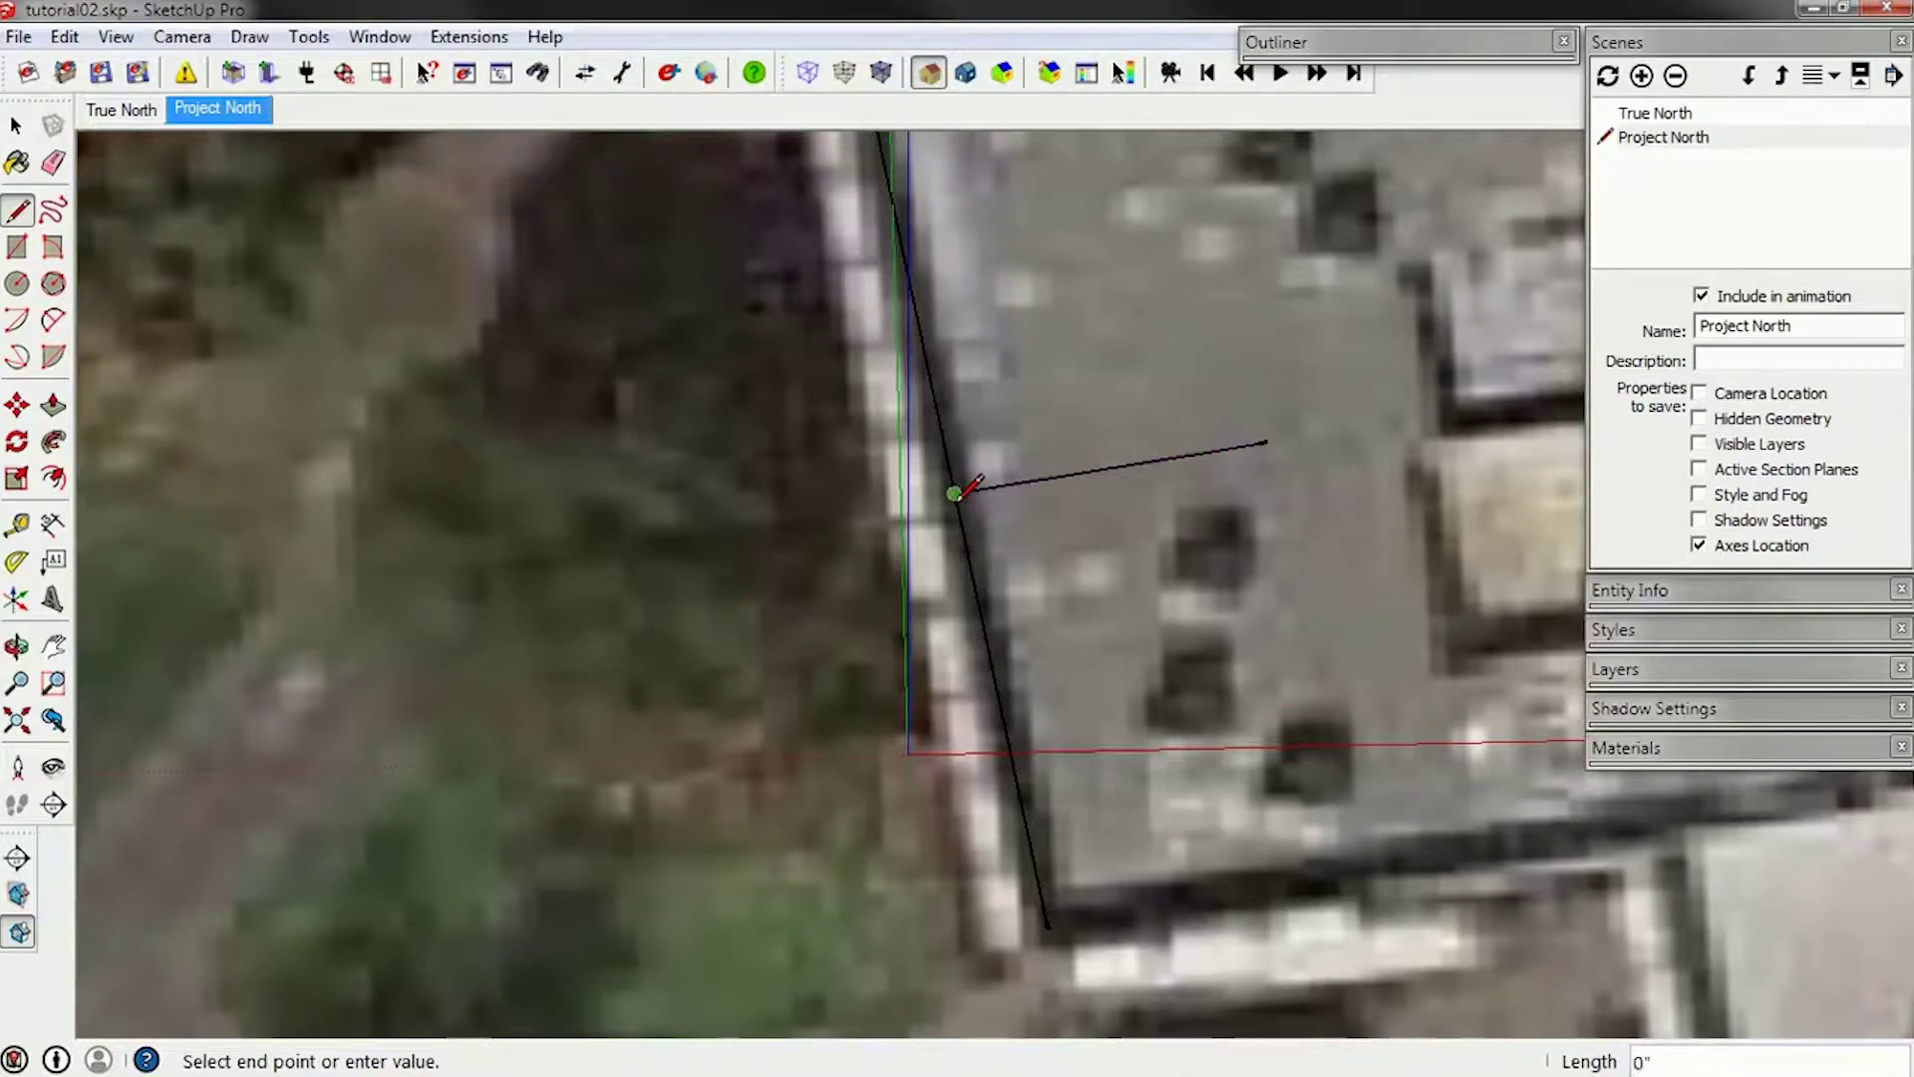
{"action": "key", "text": "space"}
{"action": "scroll", "coordinate": [945, 608], "scroll_direction": "down", "scroll_amount": 5}
{"action": "middle_click_drag", "start_coordinate": [959, 602], "coordinate": [1032, 544]}
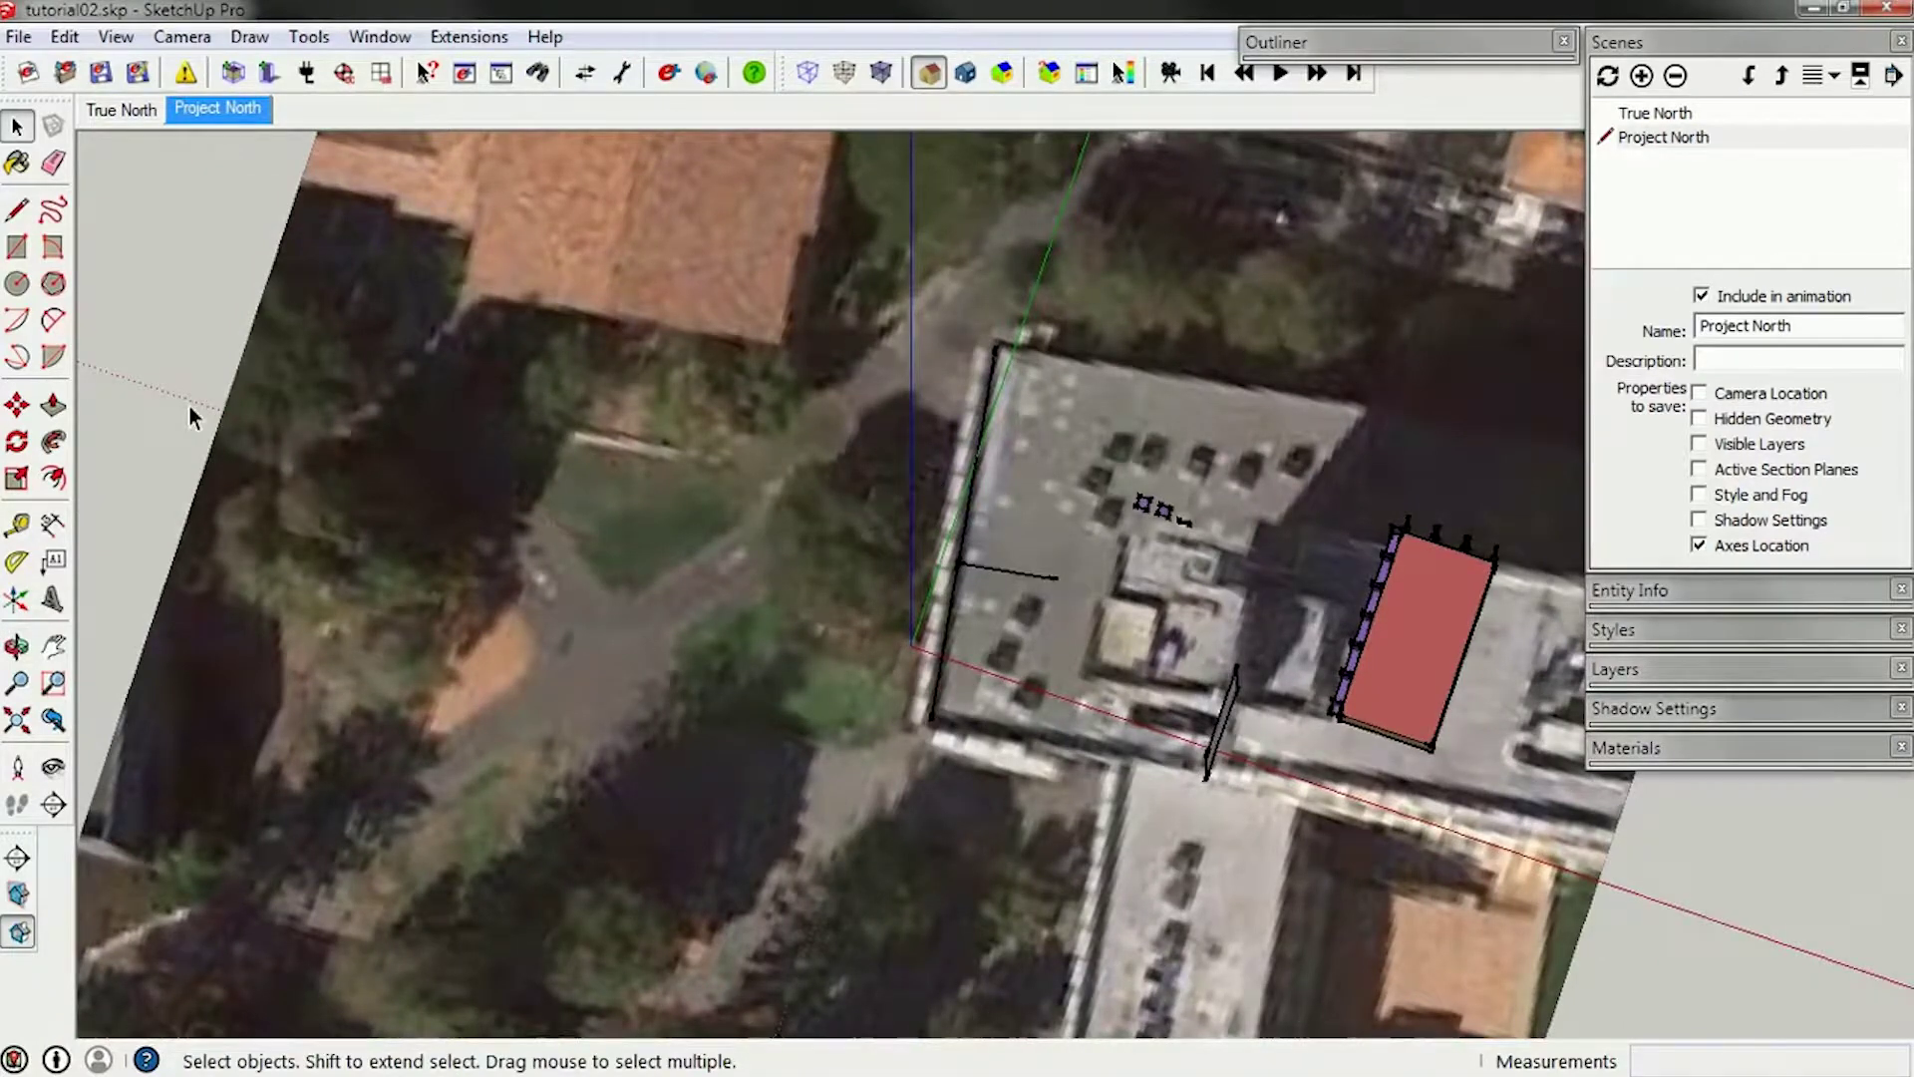
Place the axes origin at the building corner, red along the rooftop line, green along the edge.
{"action": "left_click", "coordinate": [18, 600]}
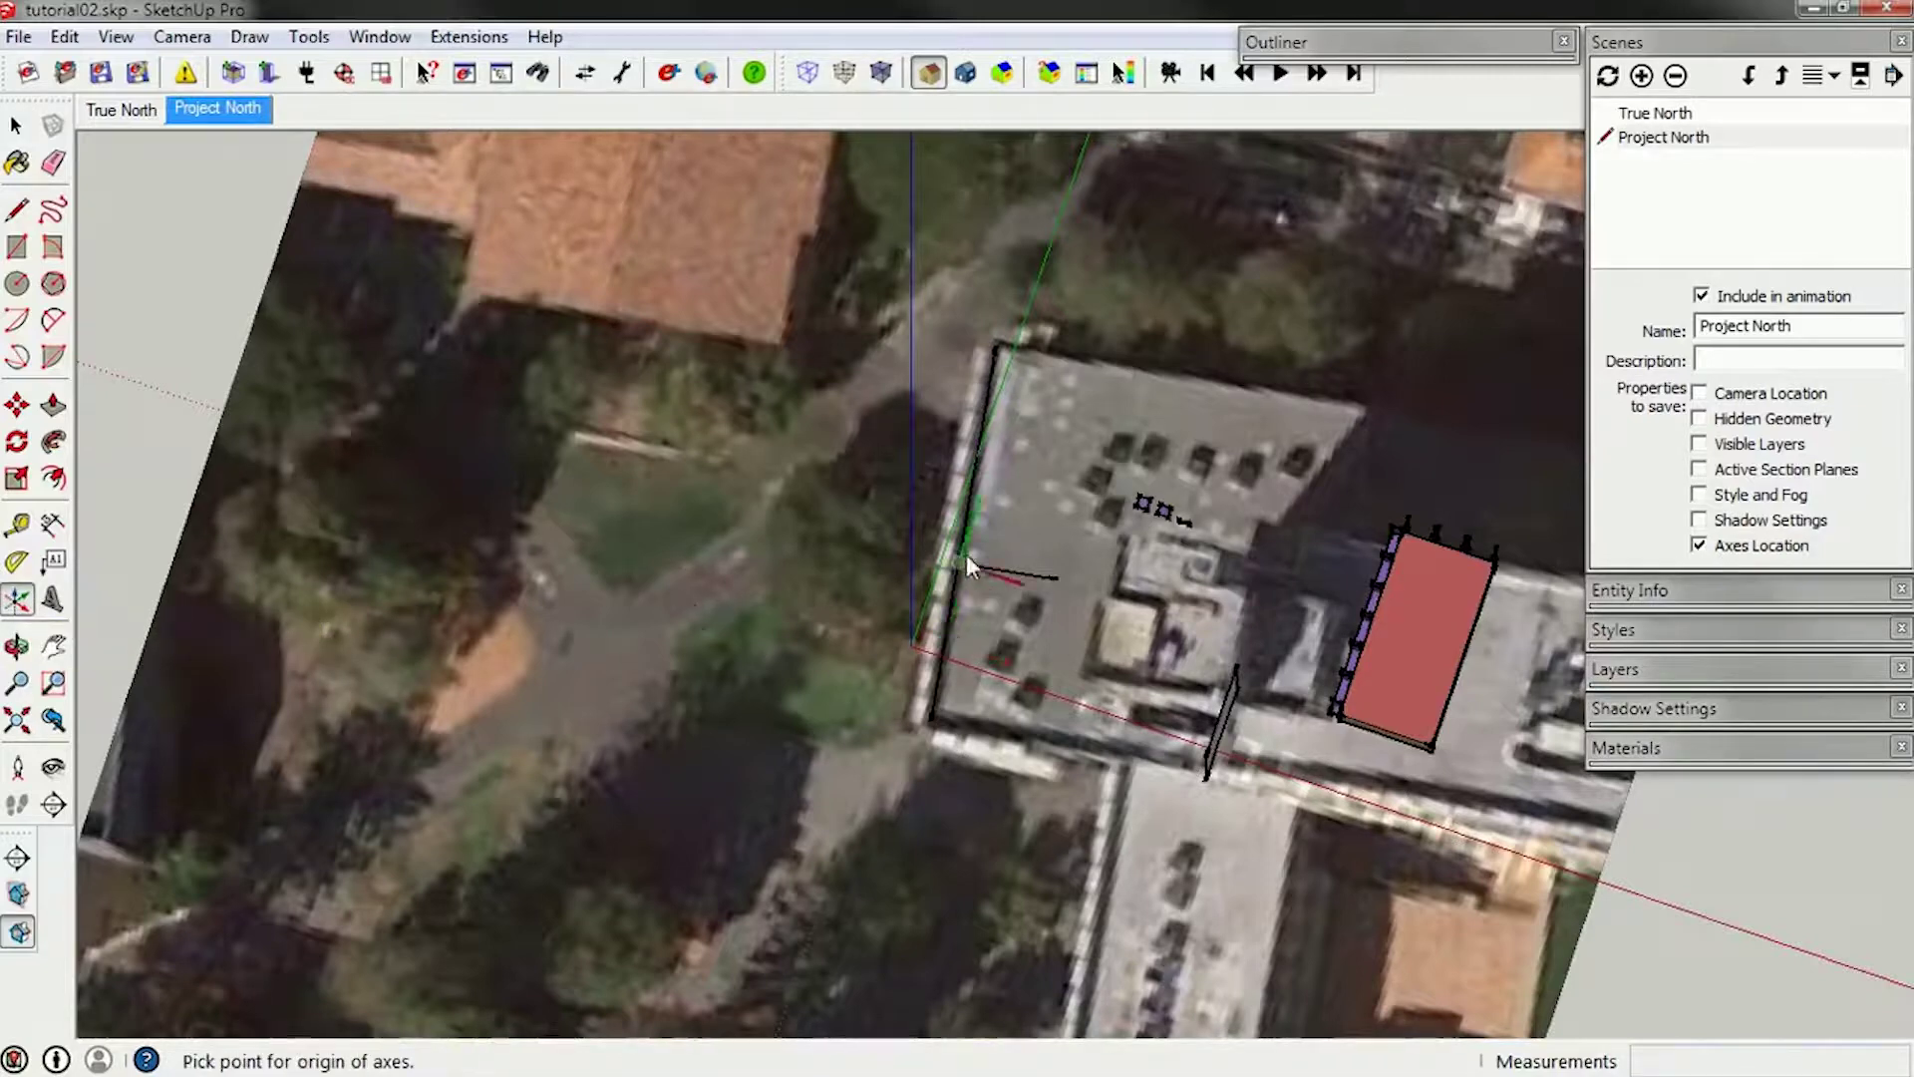
{"action": "left_click", "coordinate": [955, 564]}
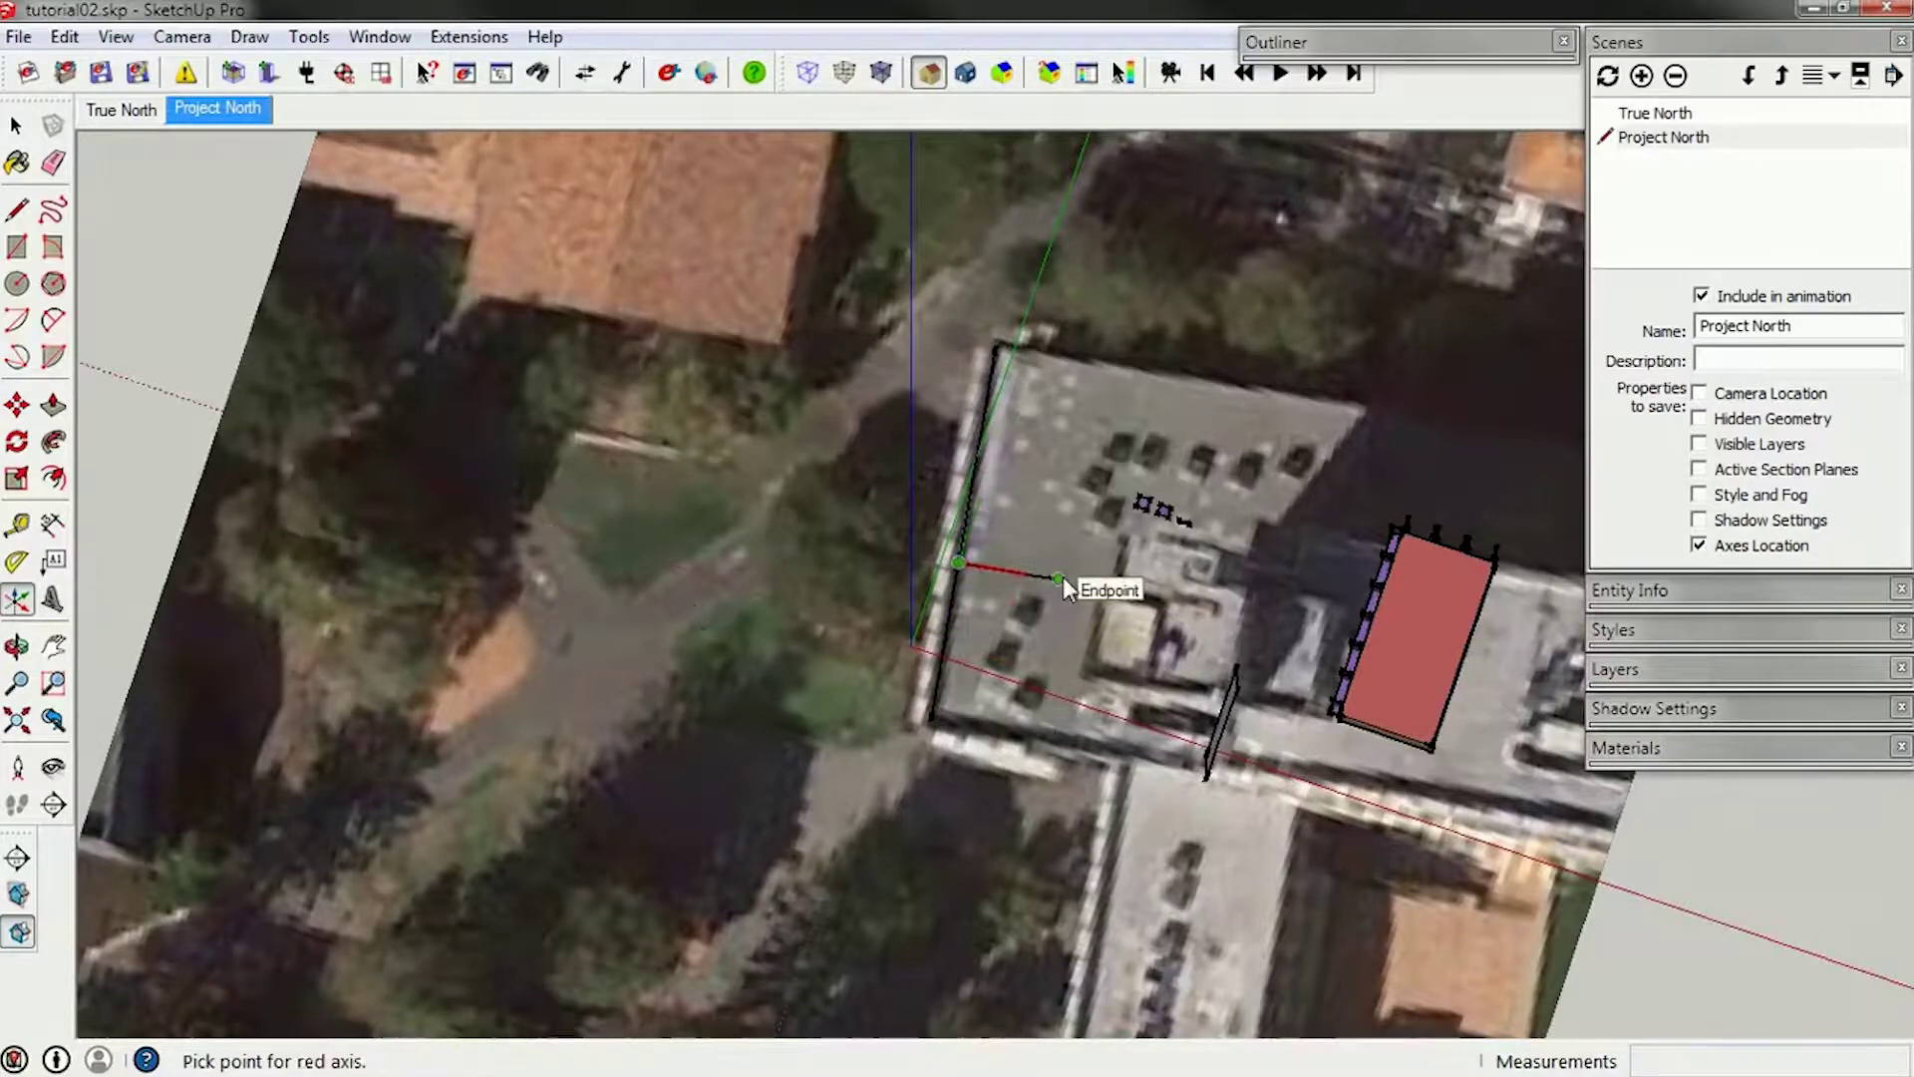
{"action": "left_click", "coordinate": [1059, 577]}
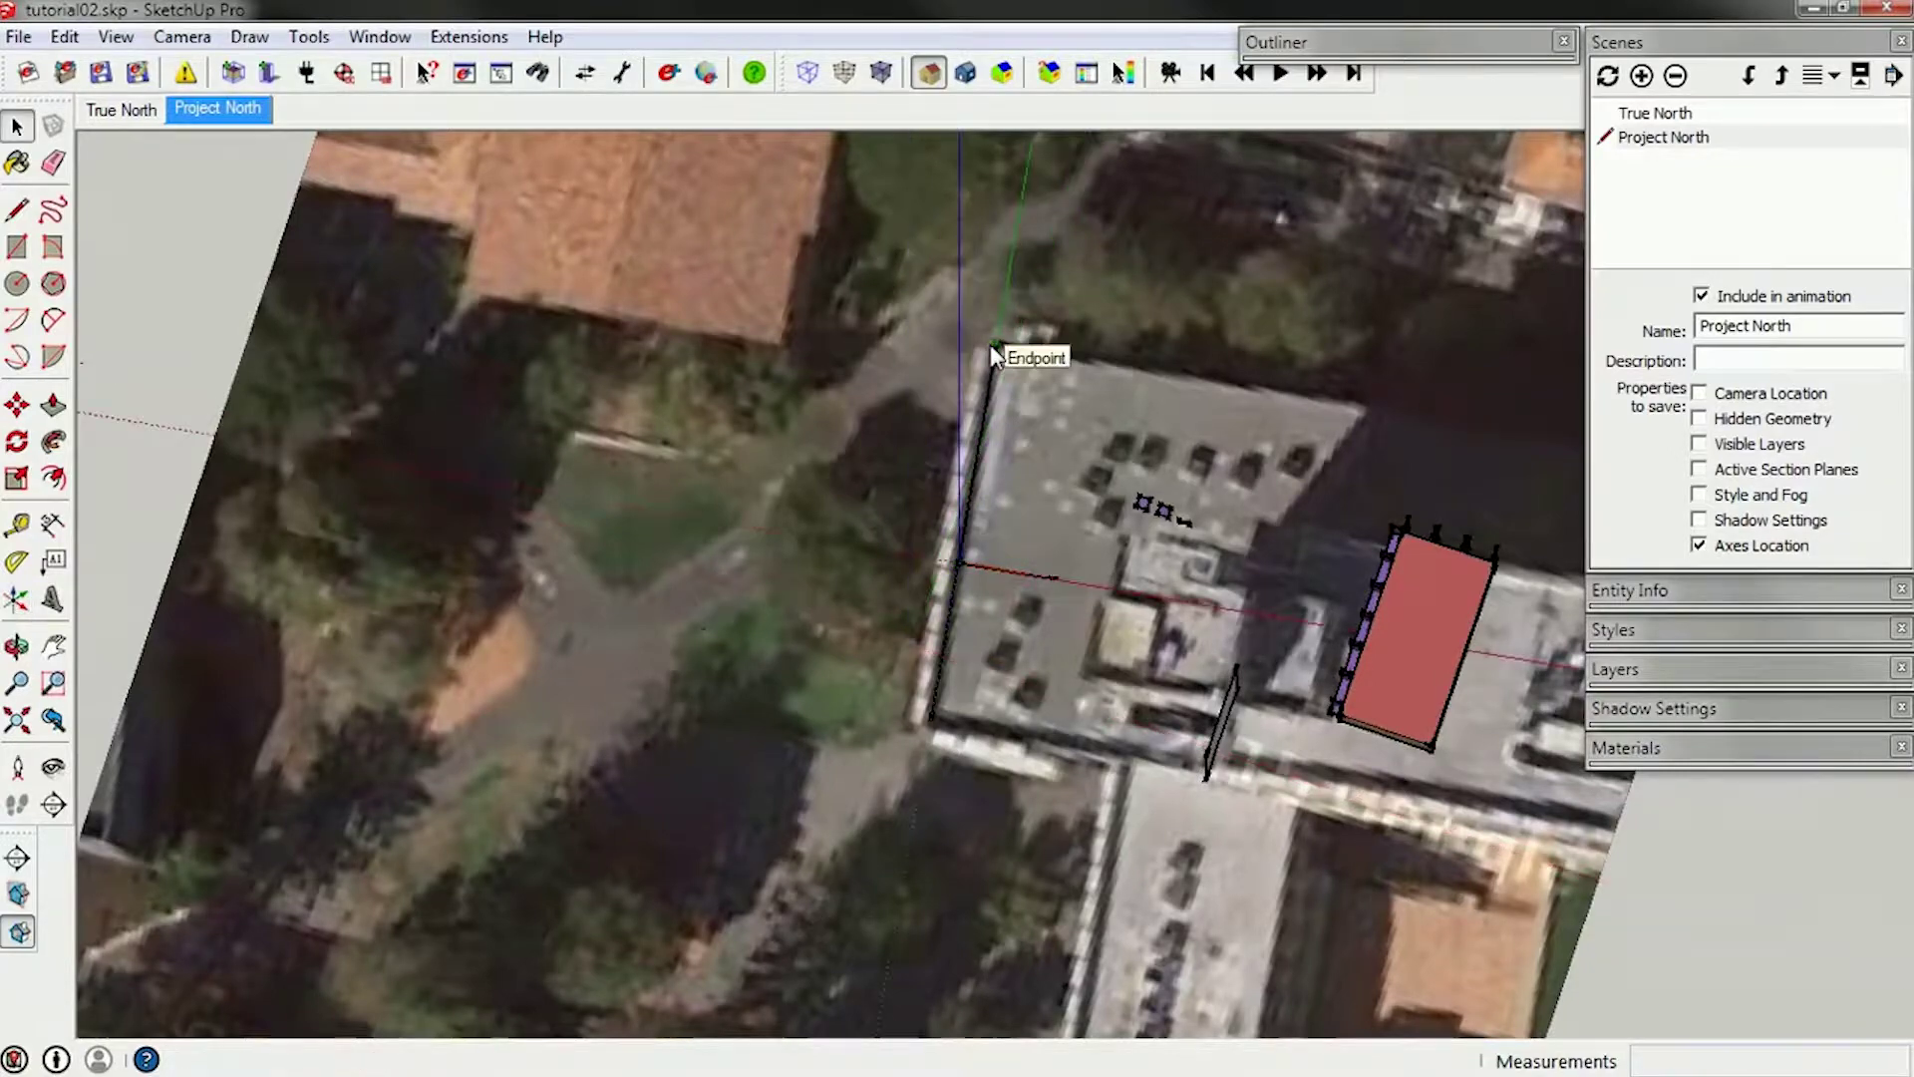
{"action": "left_click", "coordinate": [993, 345]}
{"action": "middle_click_drag", "start_coordinate": [1079, 602], "coordinate": [1144, 452]}
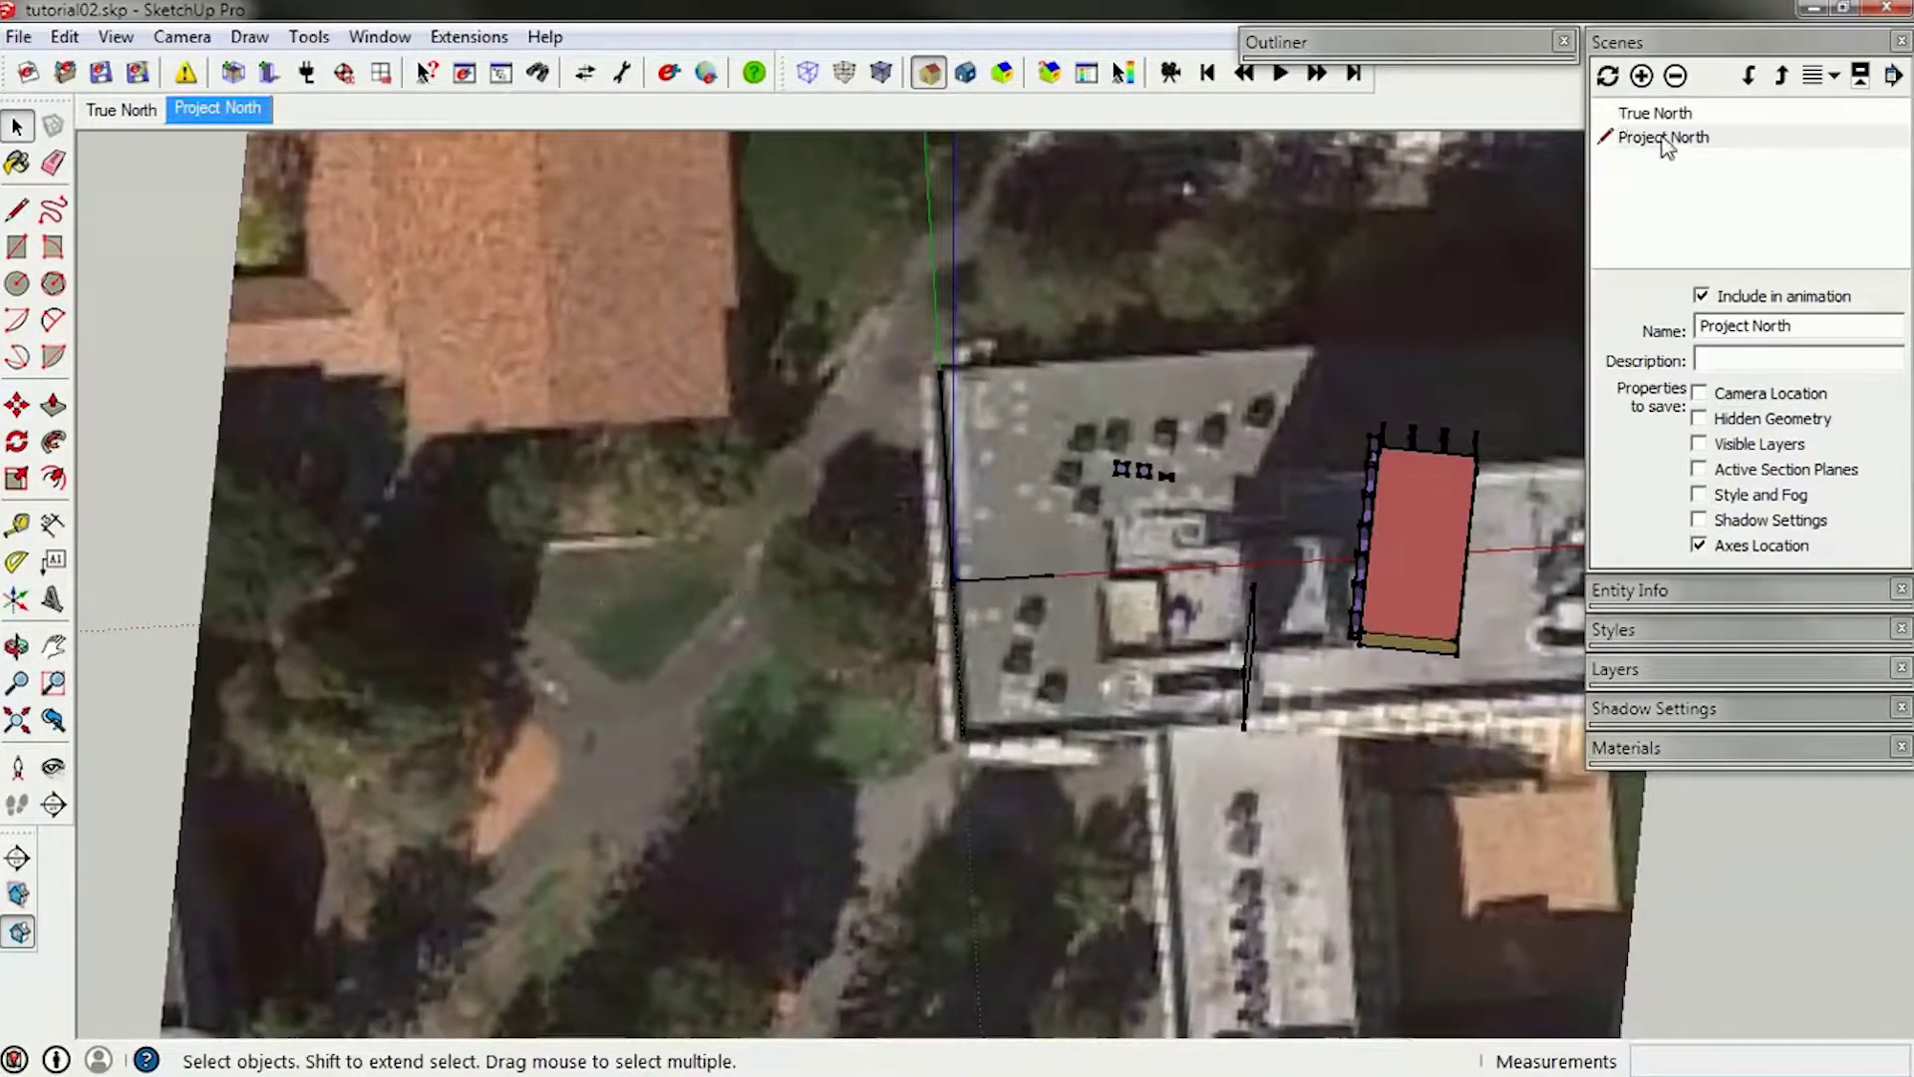
Update the Project North scene with the new axes location and compare it against True North.
{"action": "left_click", "coordinate": [1607, 77]}
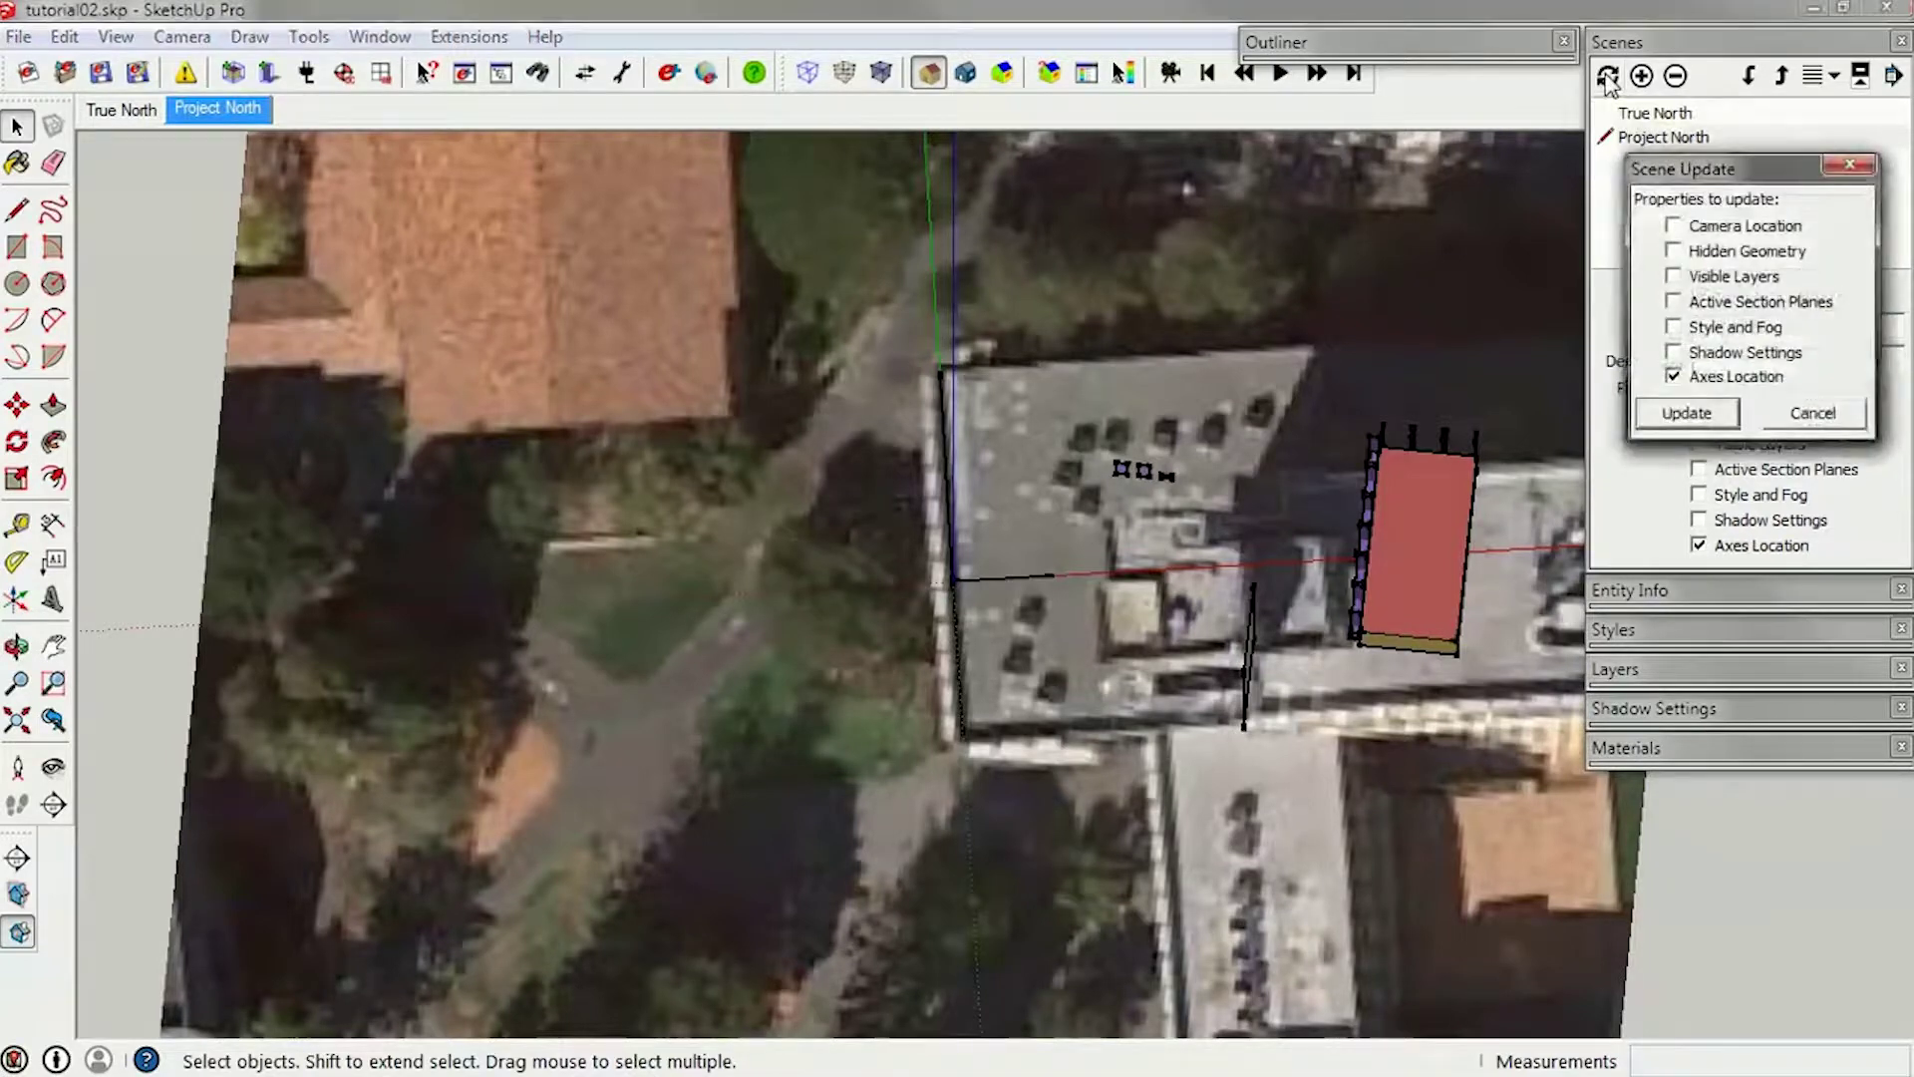
{"action": "left_click", "coordinate": [1707, 415]}
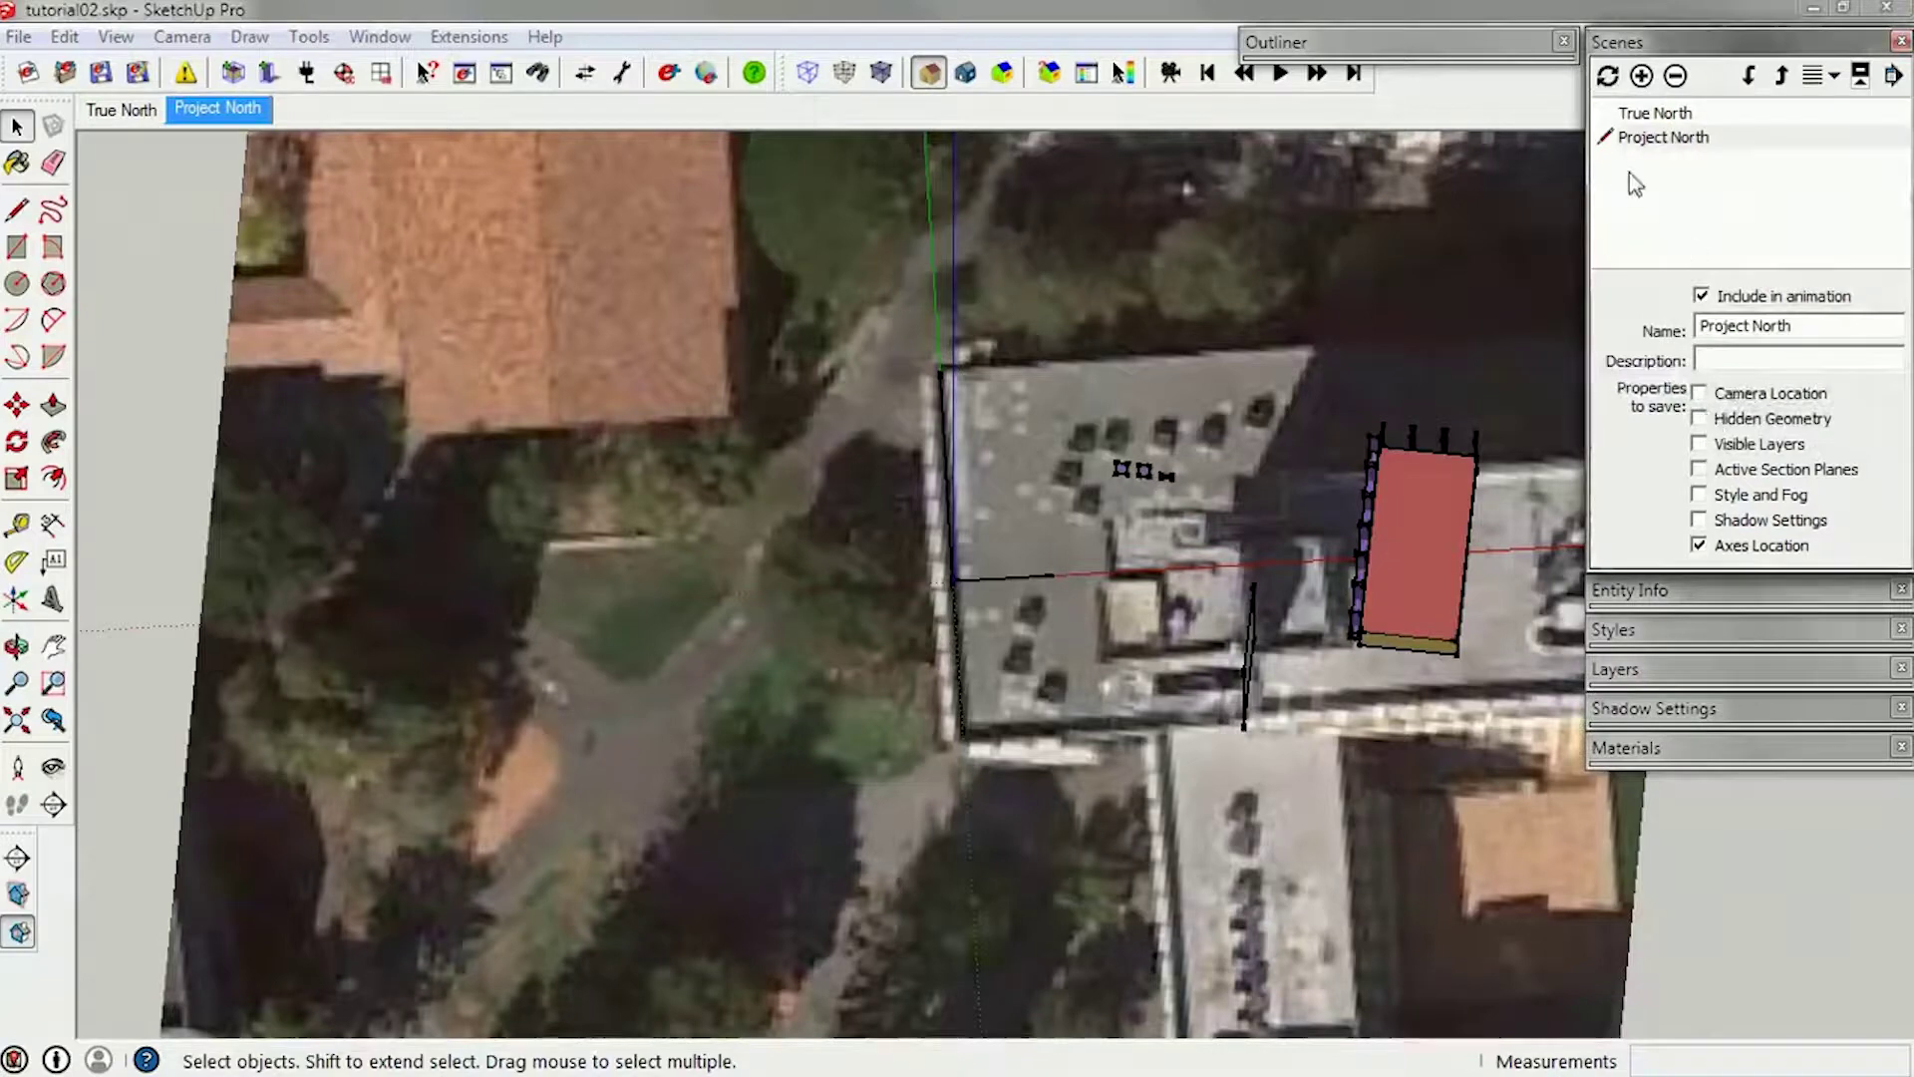
{"action": "left_click", "coordinate": [1657, 115]}
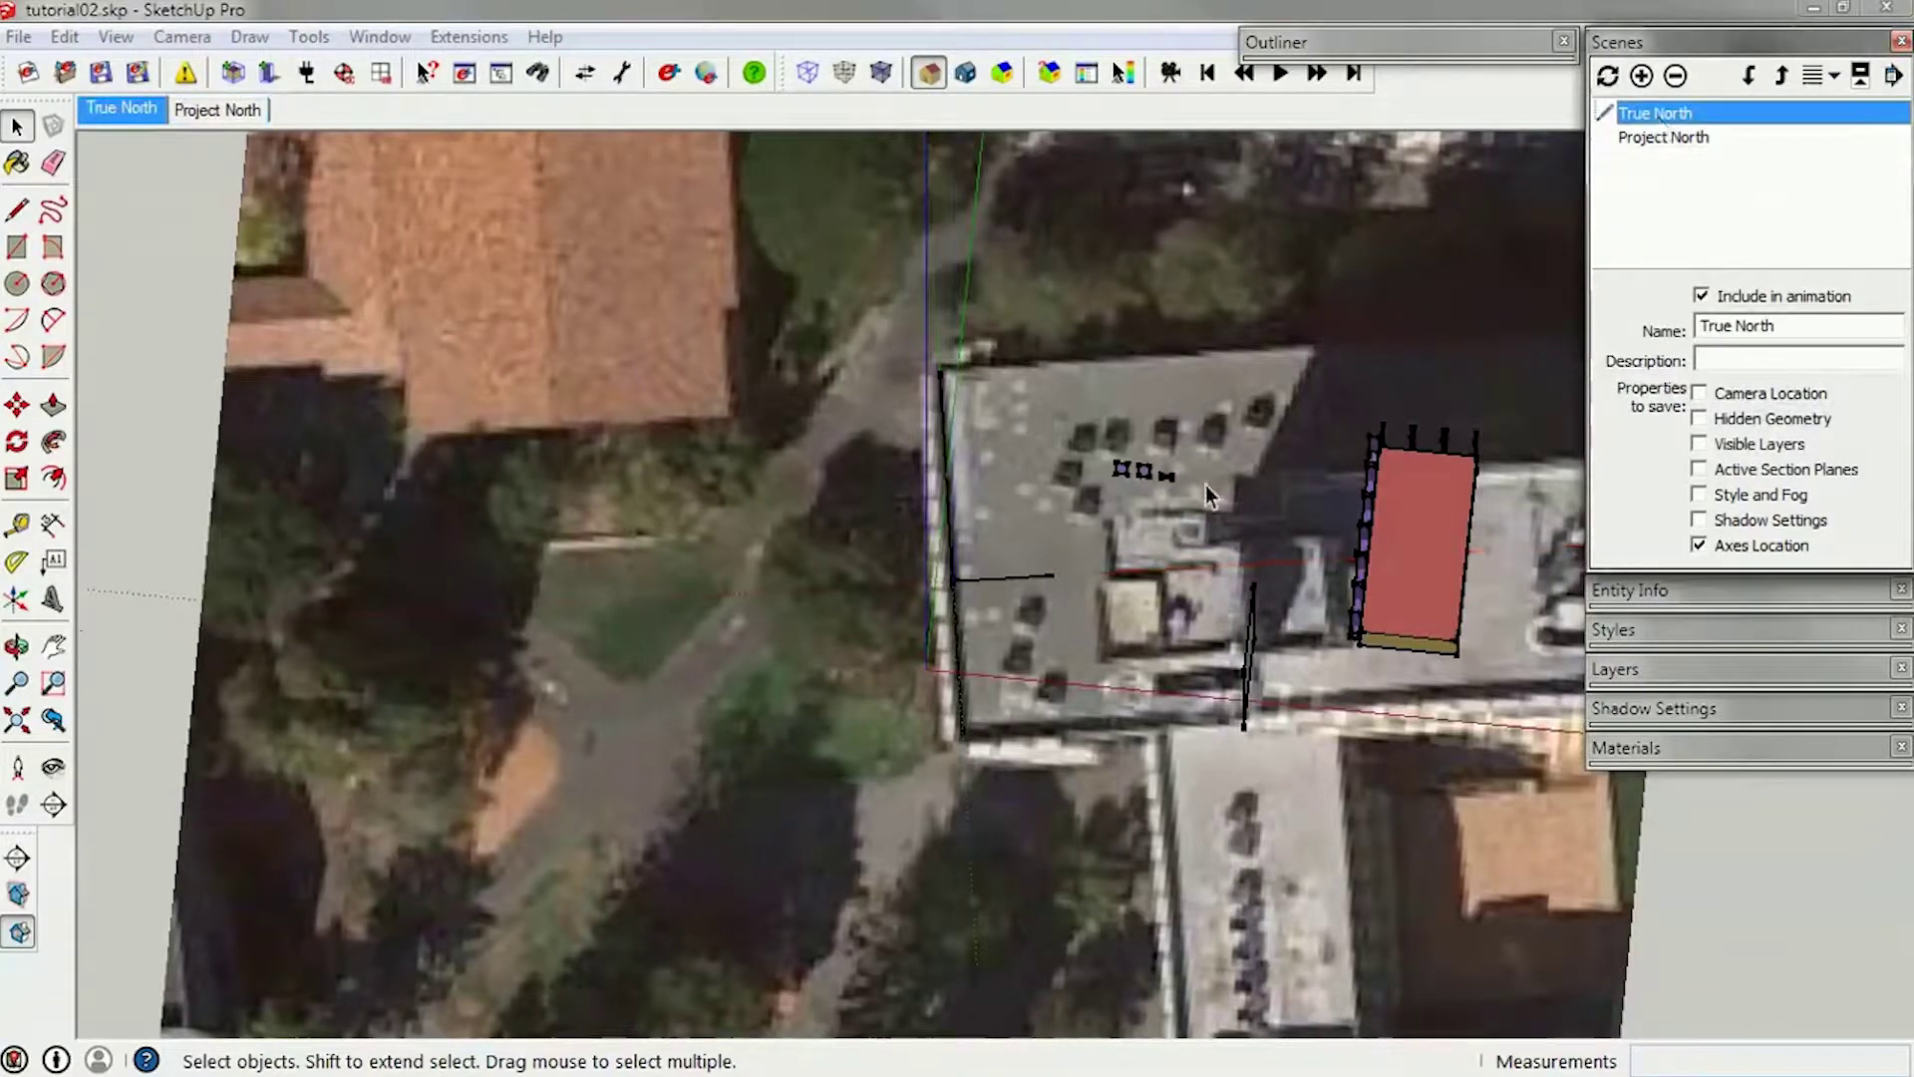
{"action": "middle_click_drag", "start_coordinate": [1205, 484], "coordinate": [883, 571]}
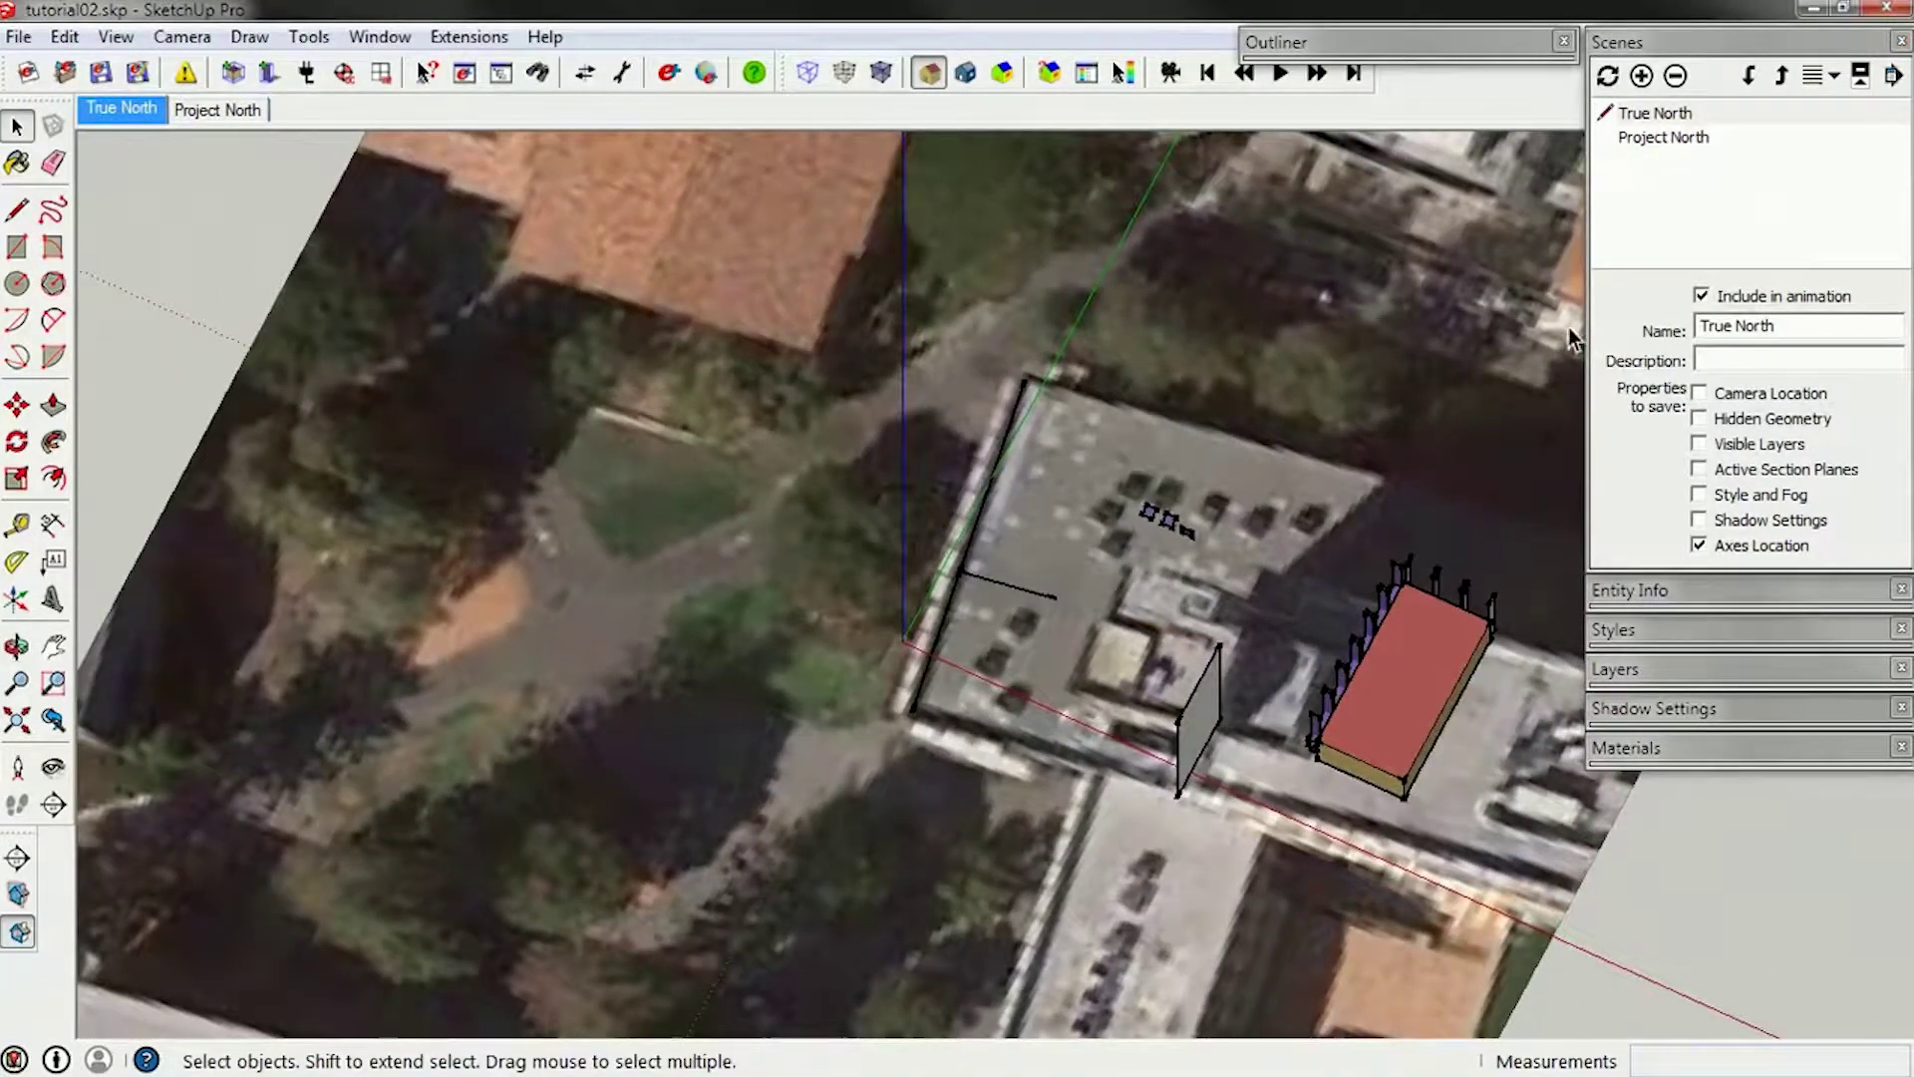
{"action": "left_click", "coordinate": [1685, 137]}
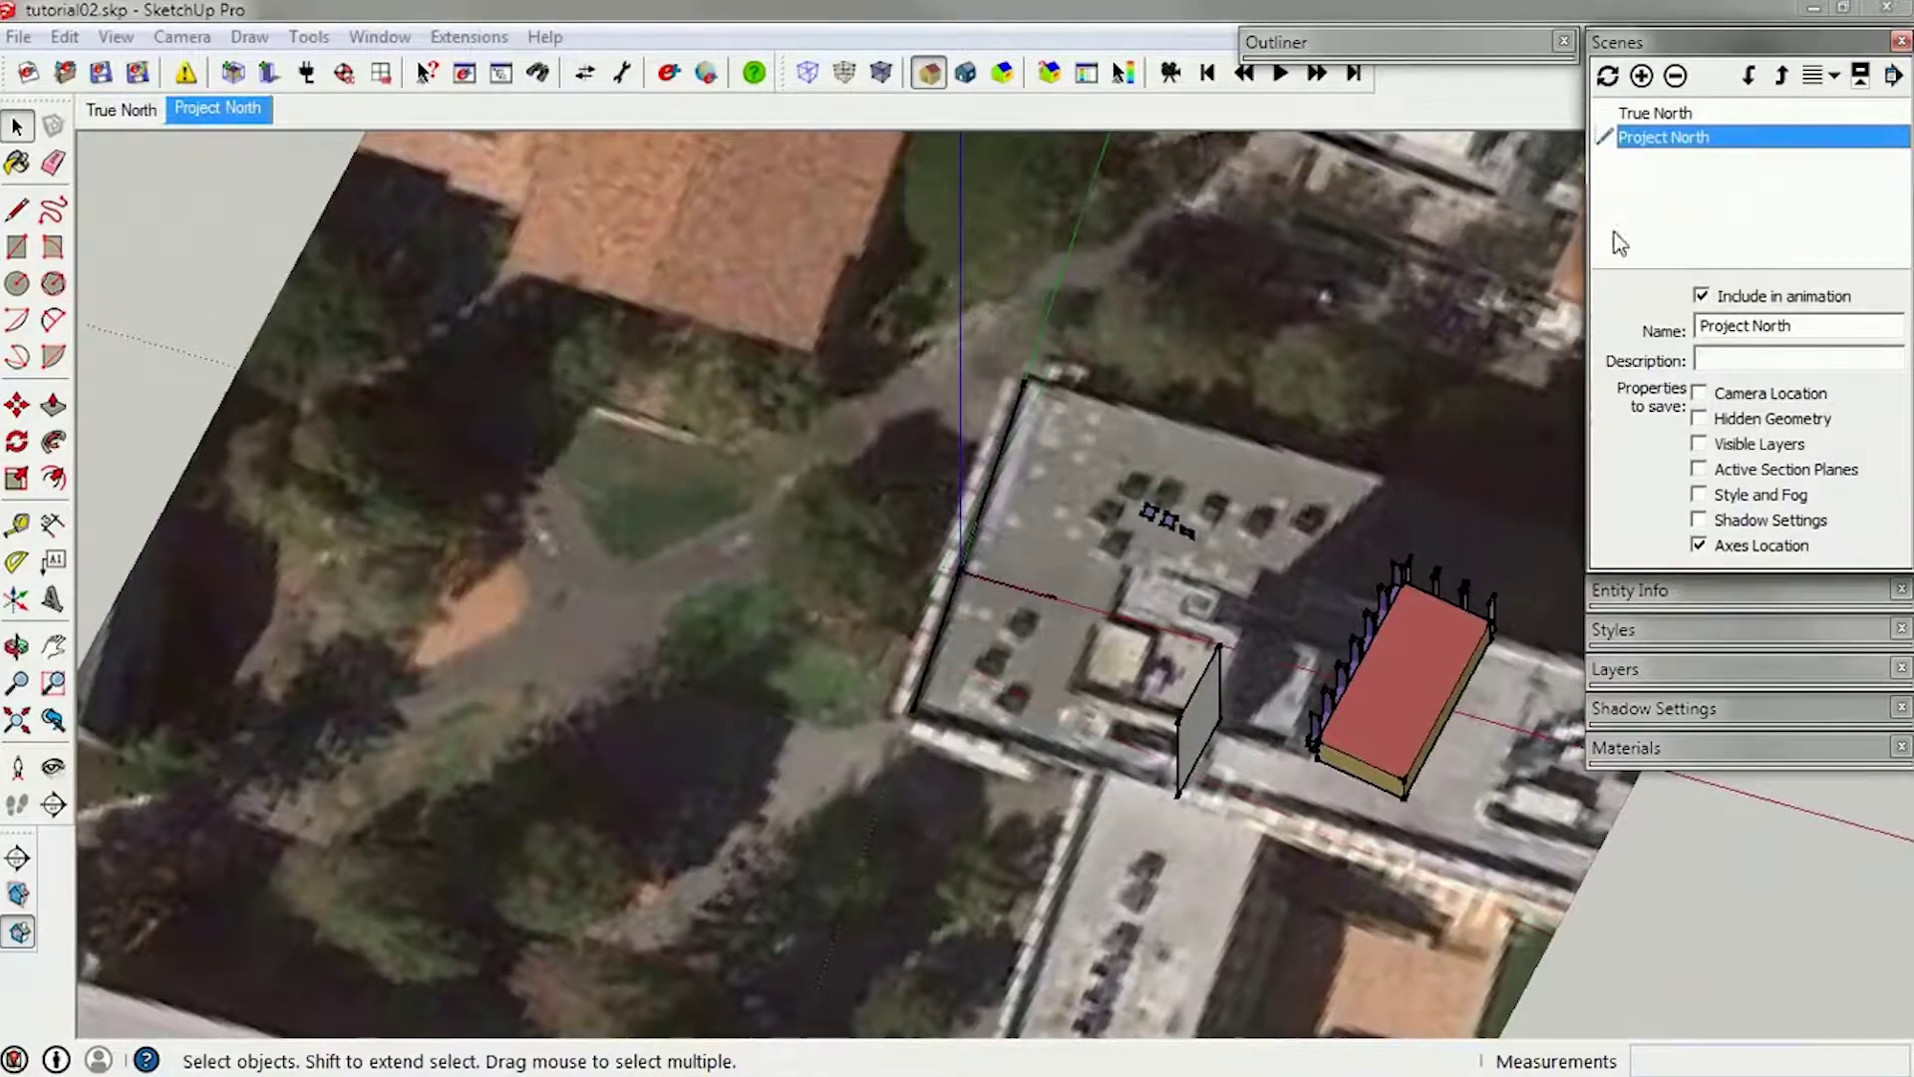
{"action": "middle_click_drag", "start_coordinate": [1146, 558], "coordinate": [1424, 469]}
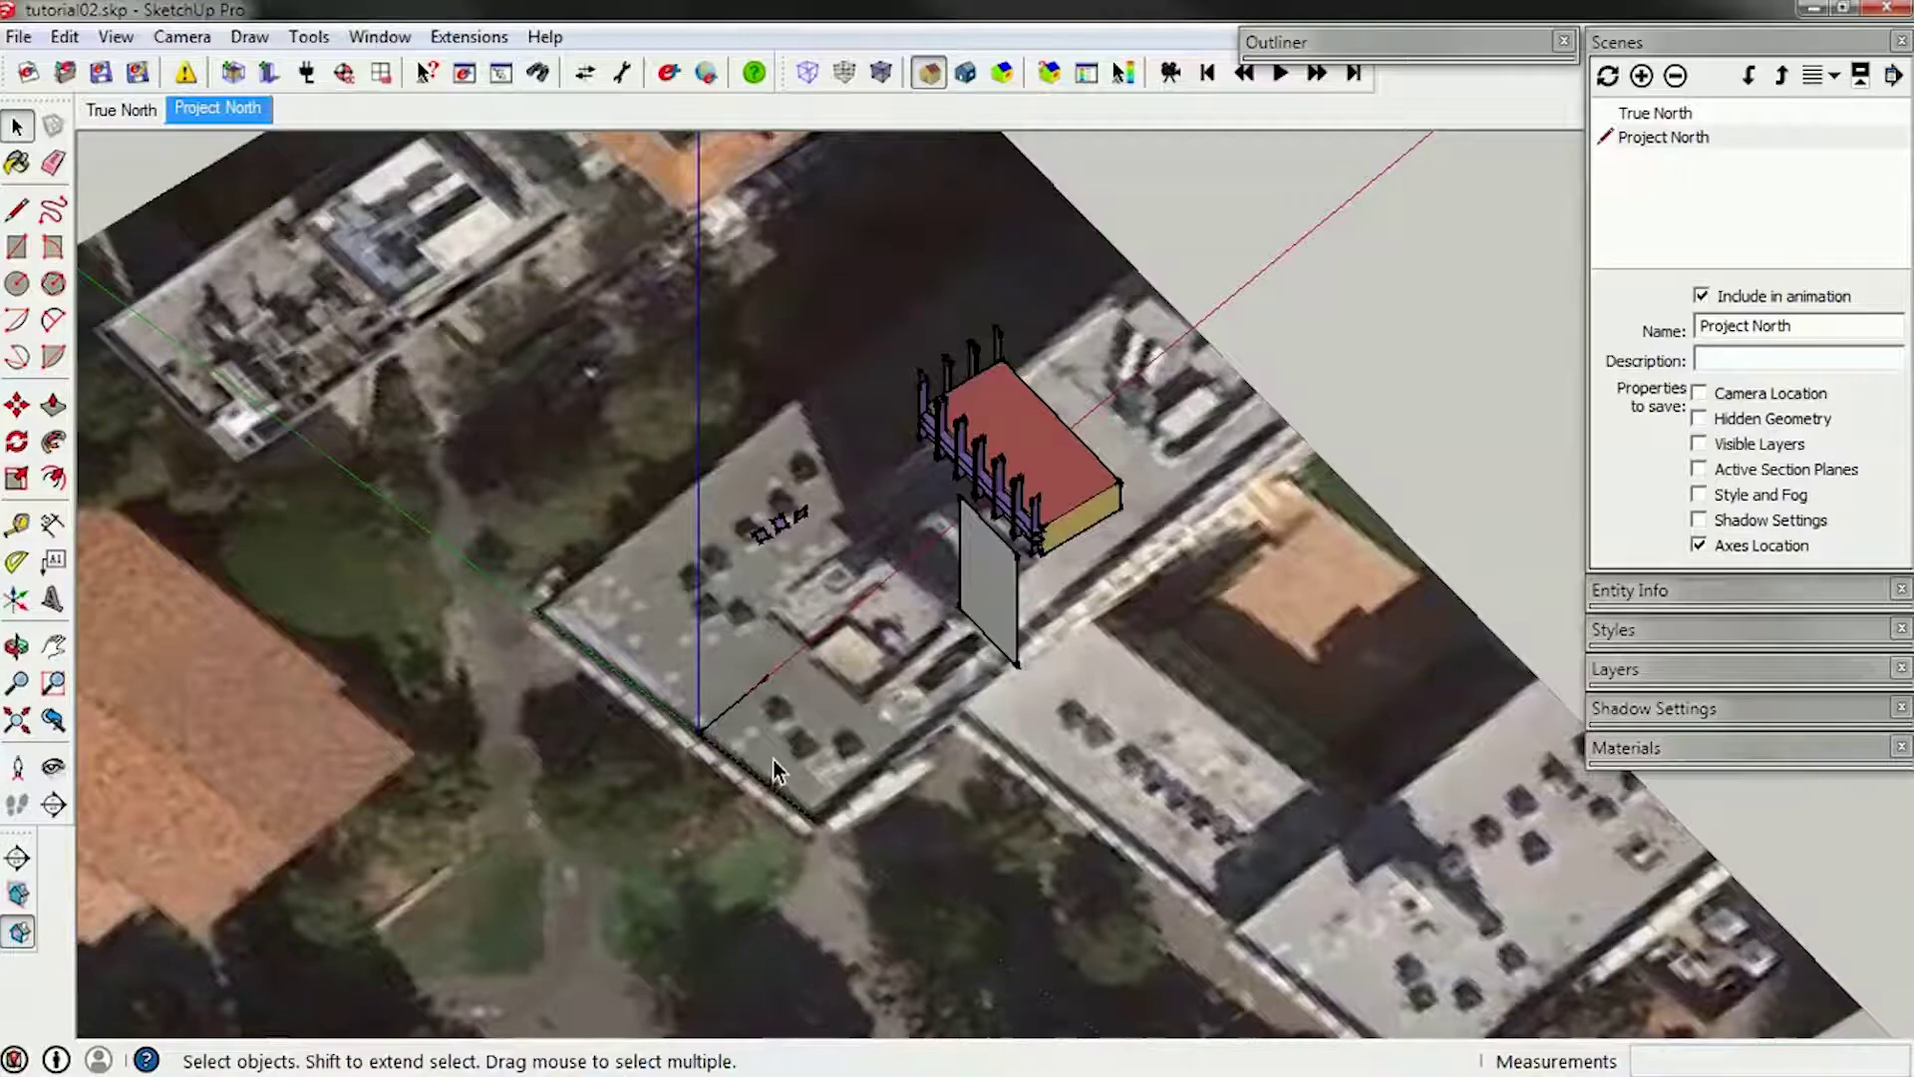
Select the traced roof edges and make the rooftop rectangle a group.
{"action": "scroll", "coordinate": [774, 758], "scroll_direction": "down", "scroll_amount": 4}
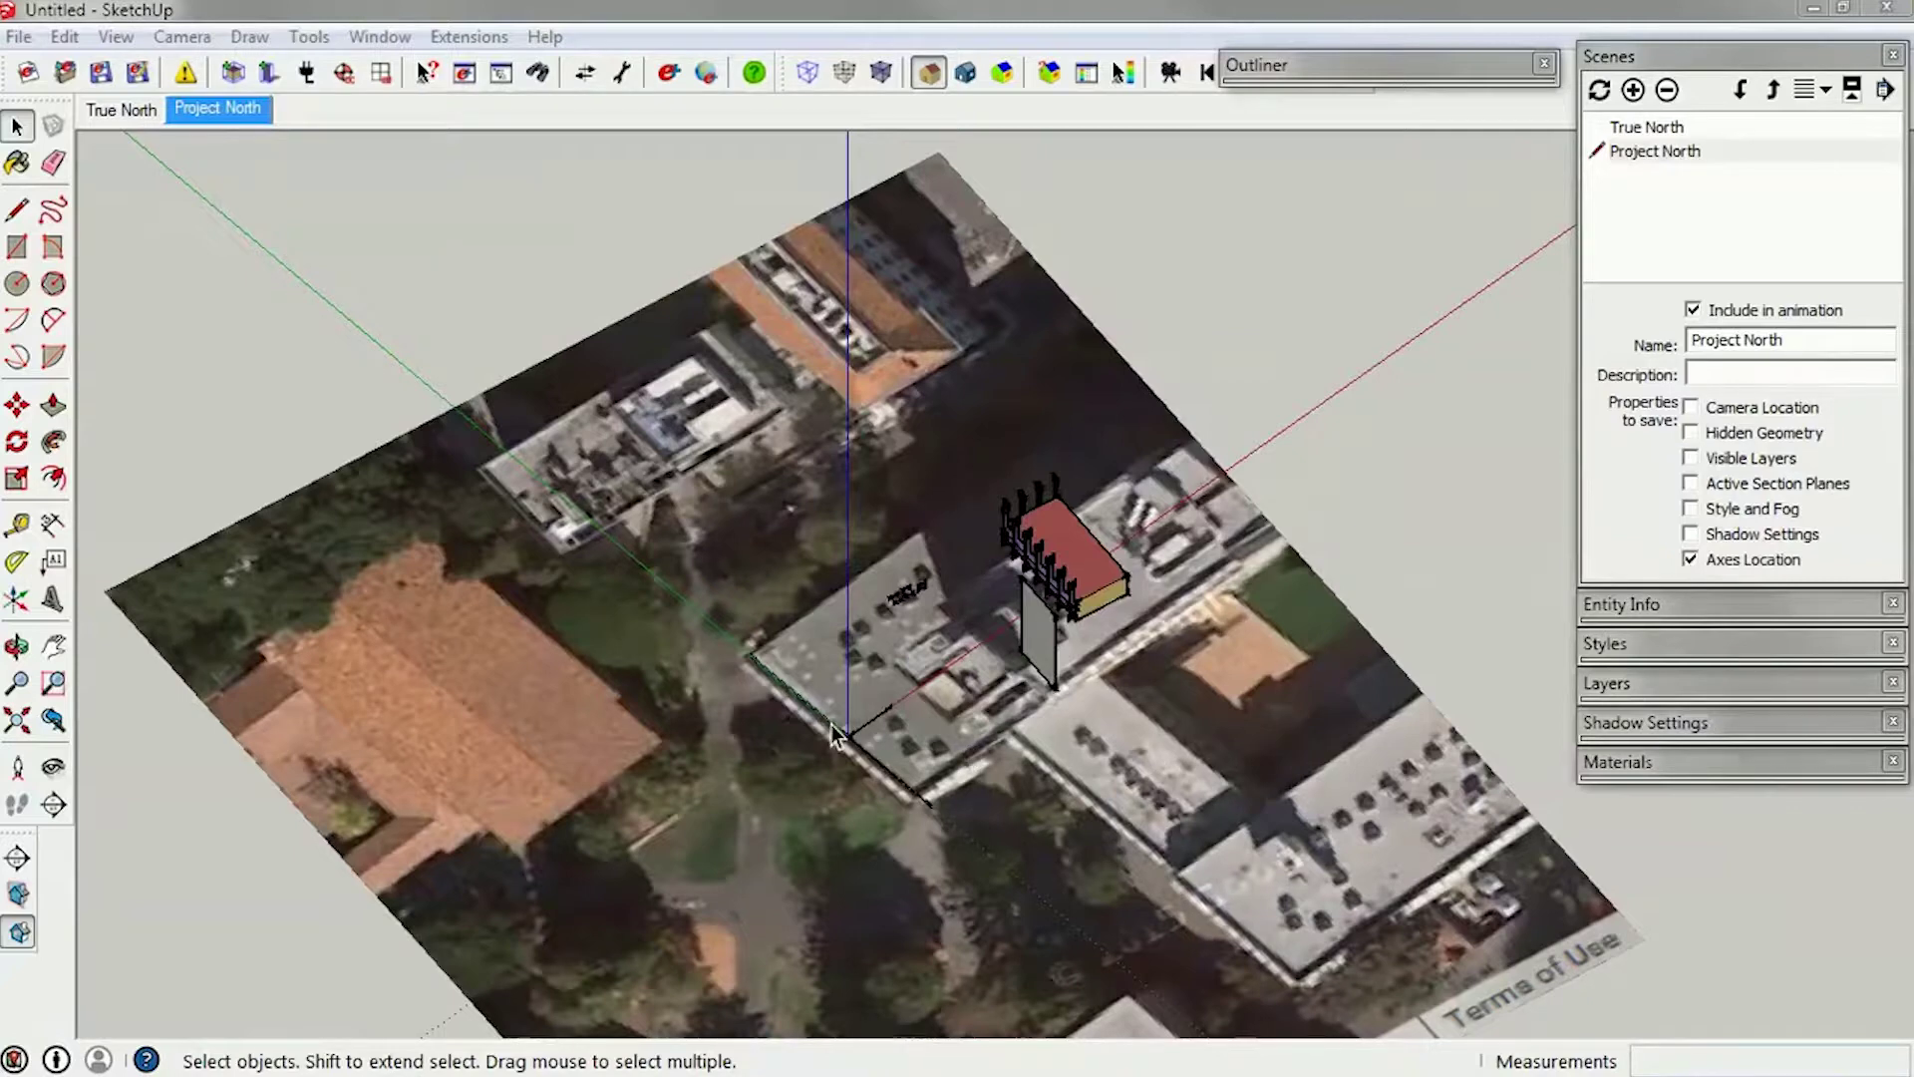
{"action": "middle_click_drag", "start_coordinate": [919, 708], "coordinate": [883, 754]}
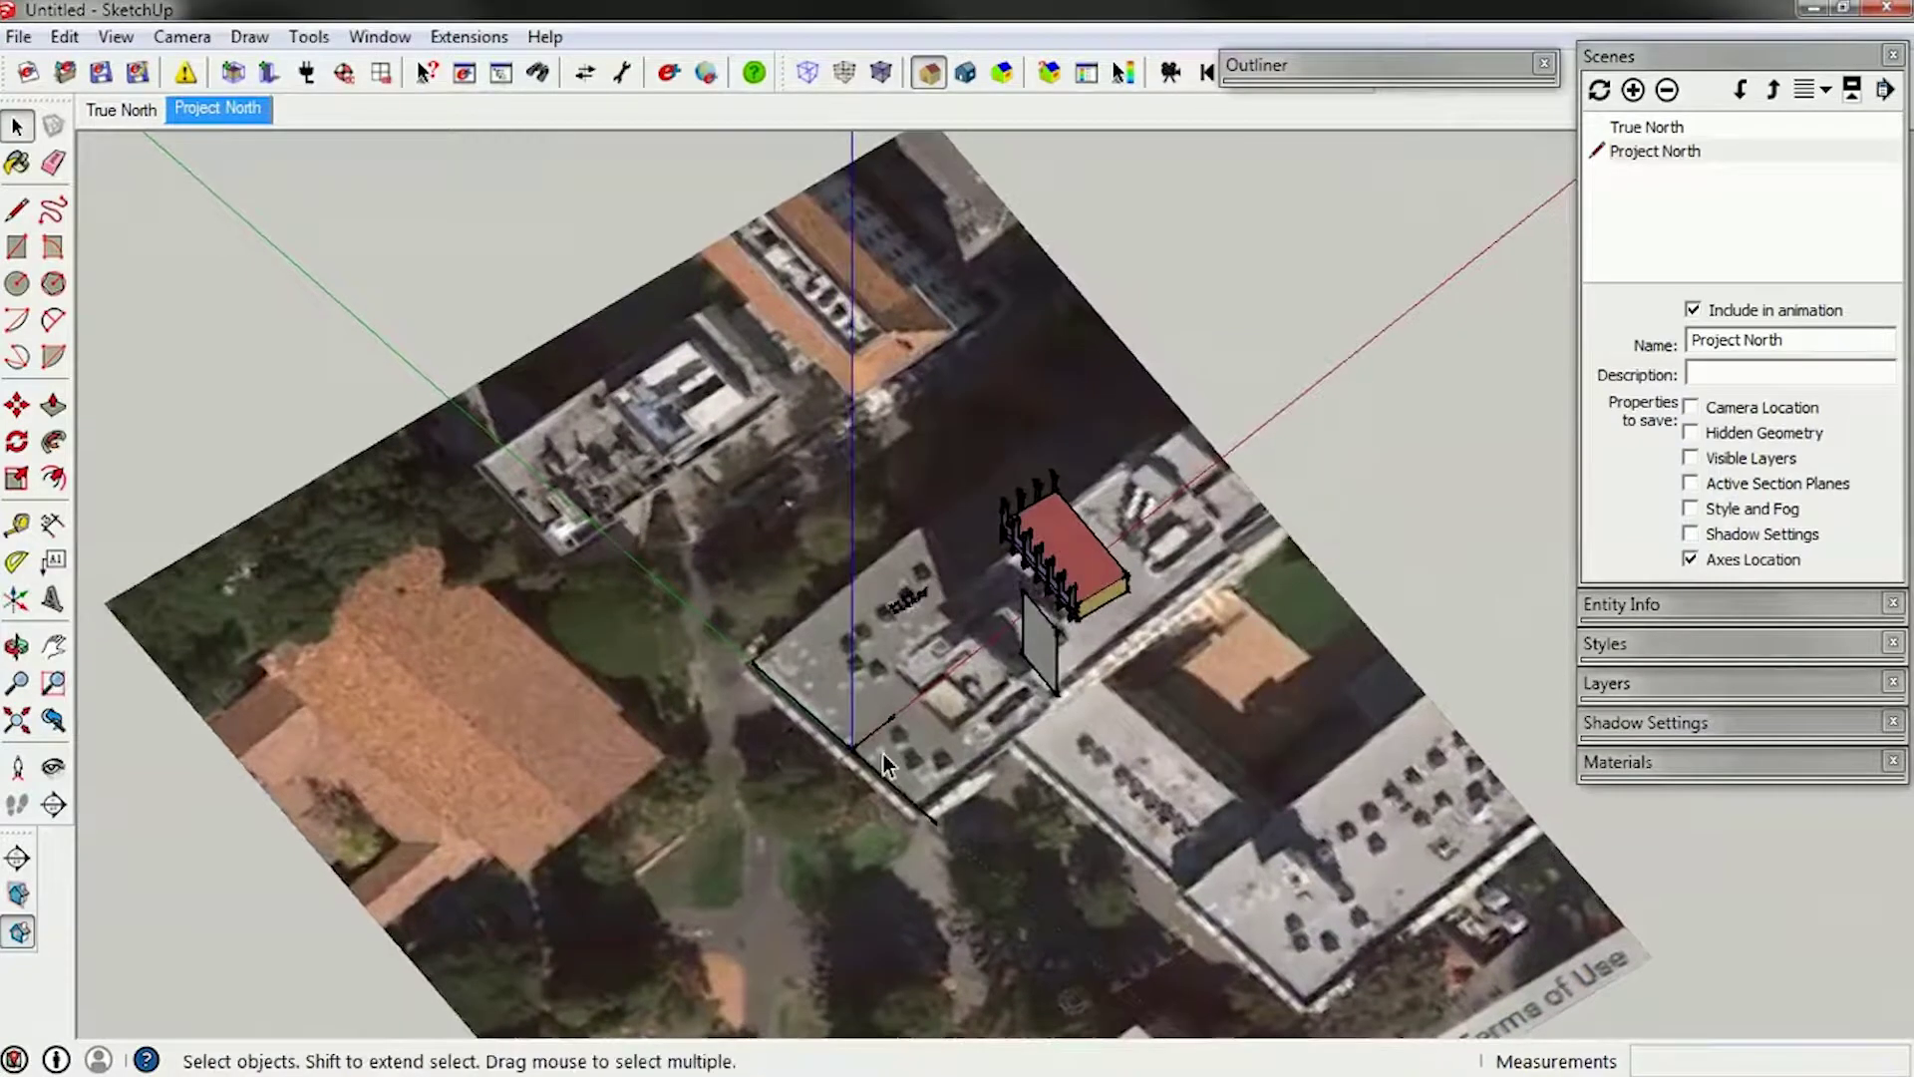
{"action": "scroll", "coordinate": [837, 732], "scroll_direction": "up", "scroll_amount": 3}
{"action": "left_click", "coordinate": [830, 731]}
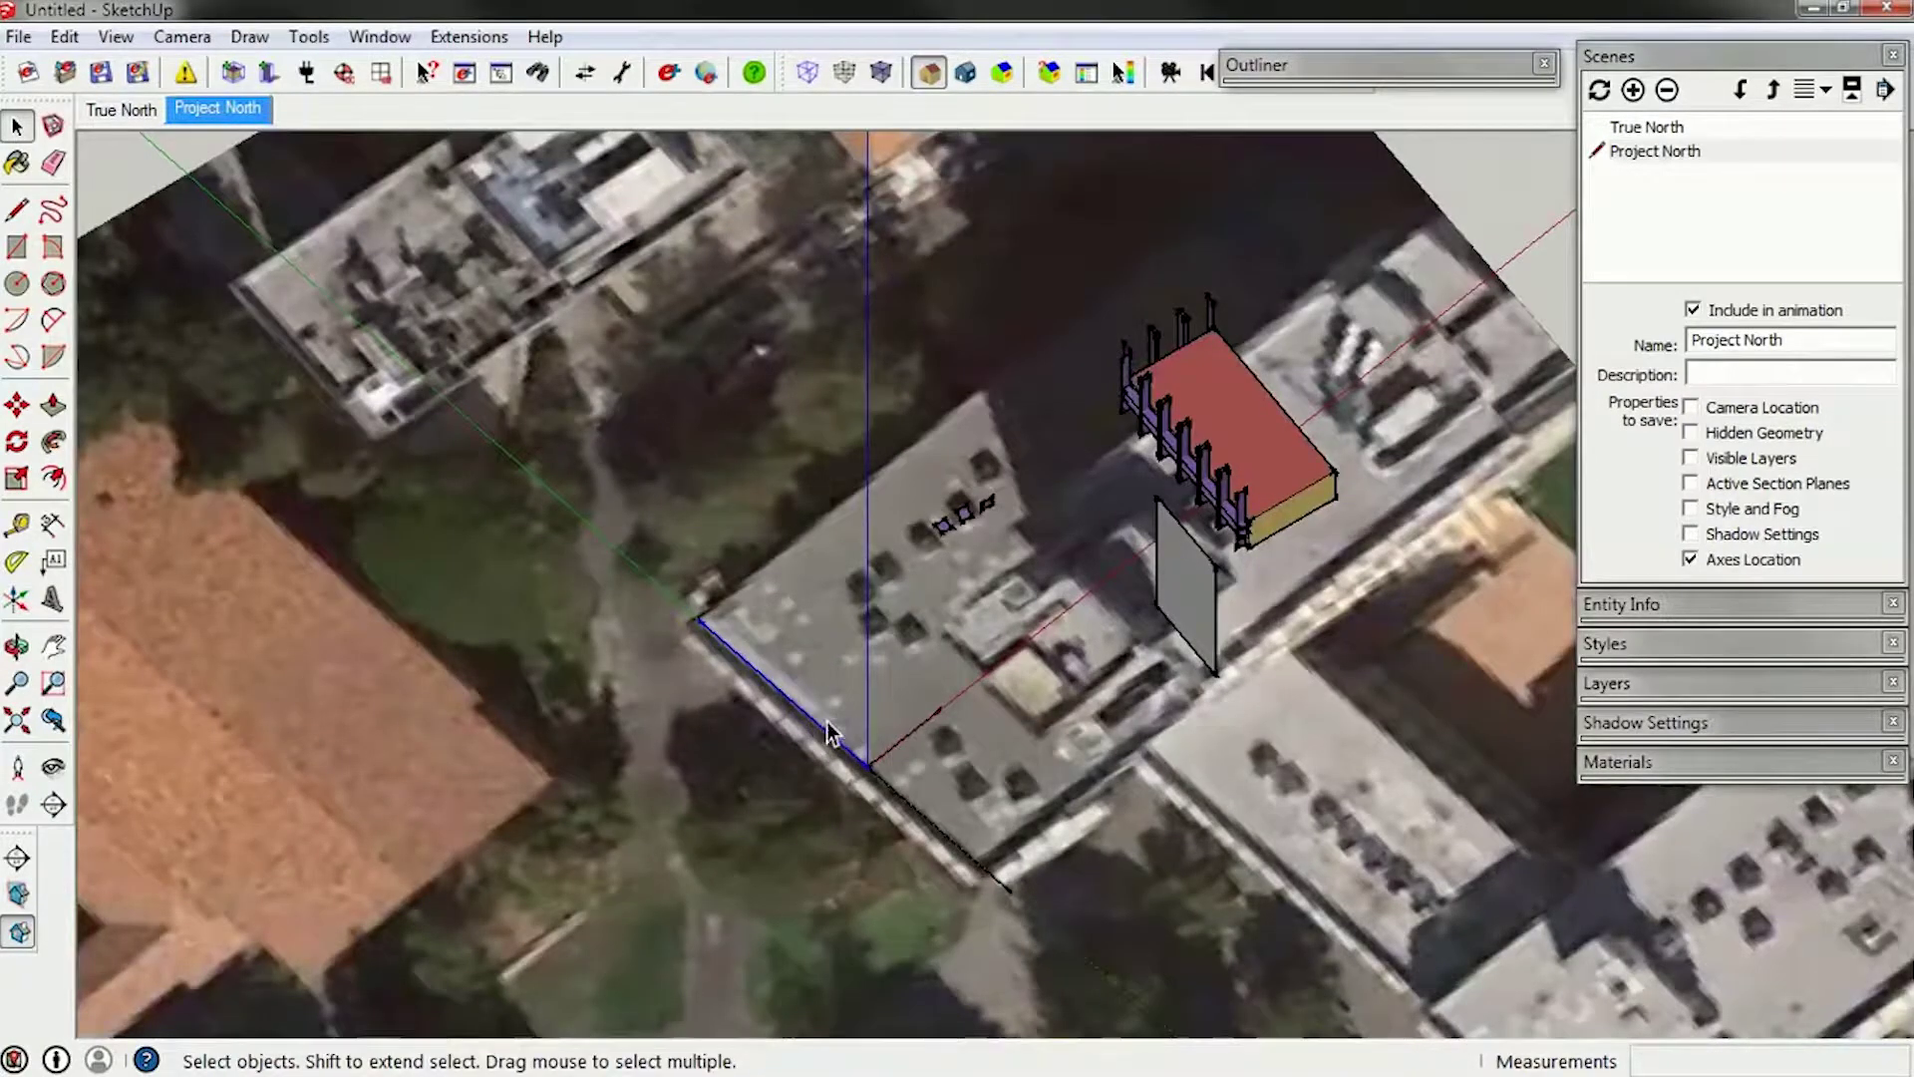
{"action": "left_click", "coordinate": [888, 751], "text": "shift"}
{"action": "right_click", "coordinate": [888, 748]}
{"action": "left_click", "coordinate": [891, 749]}
{"action": "right_click", "coordinate": [852, 752]}
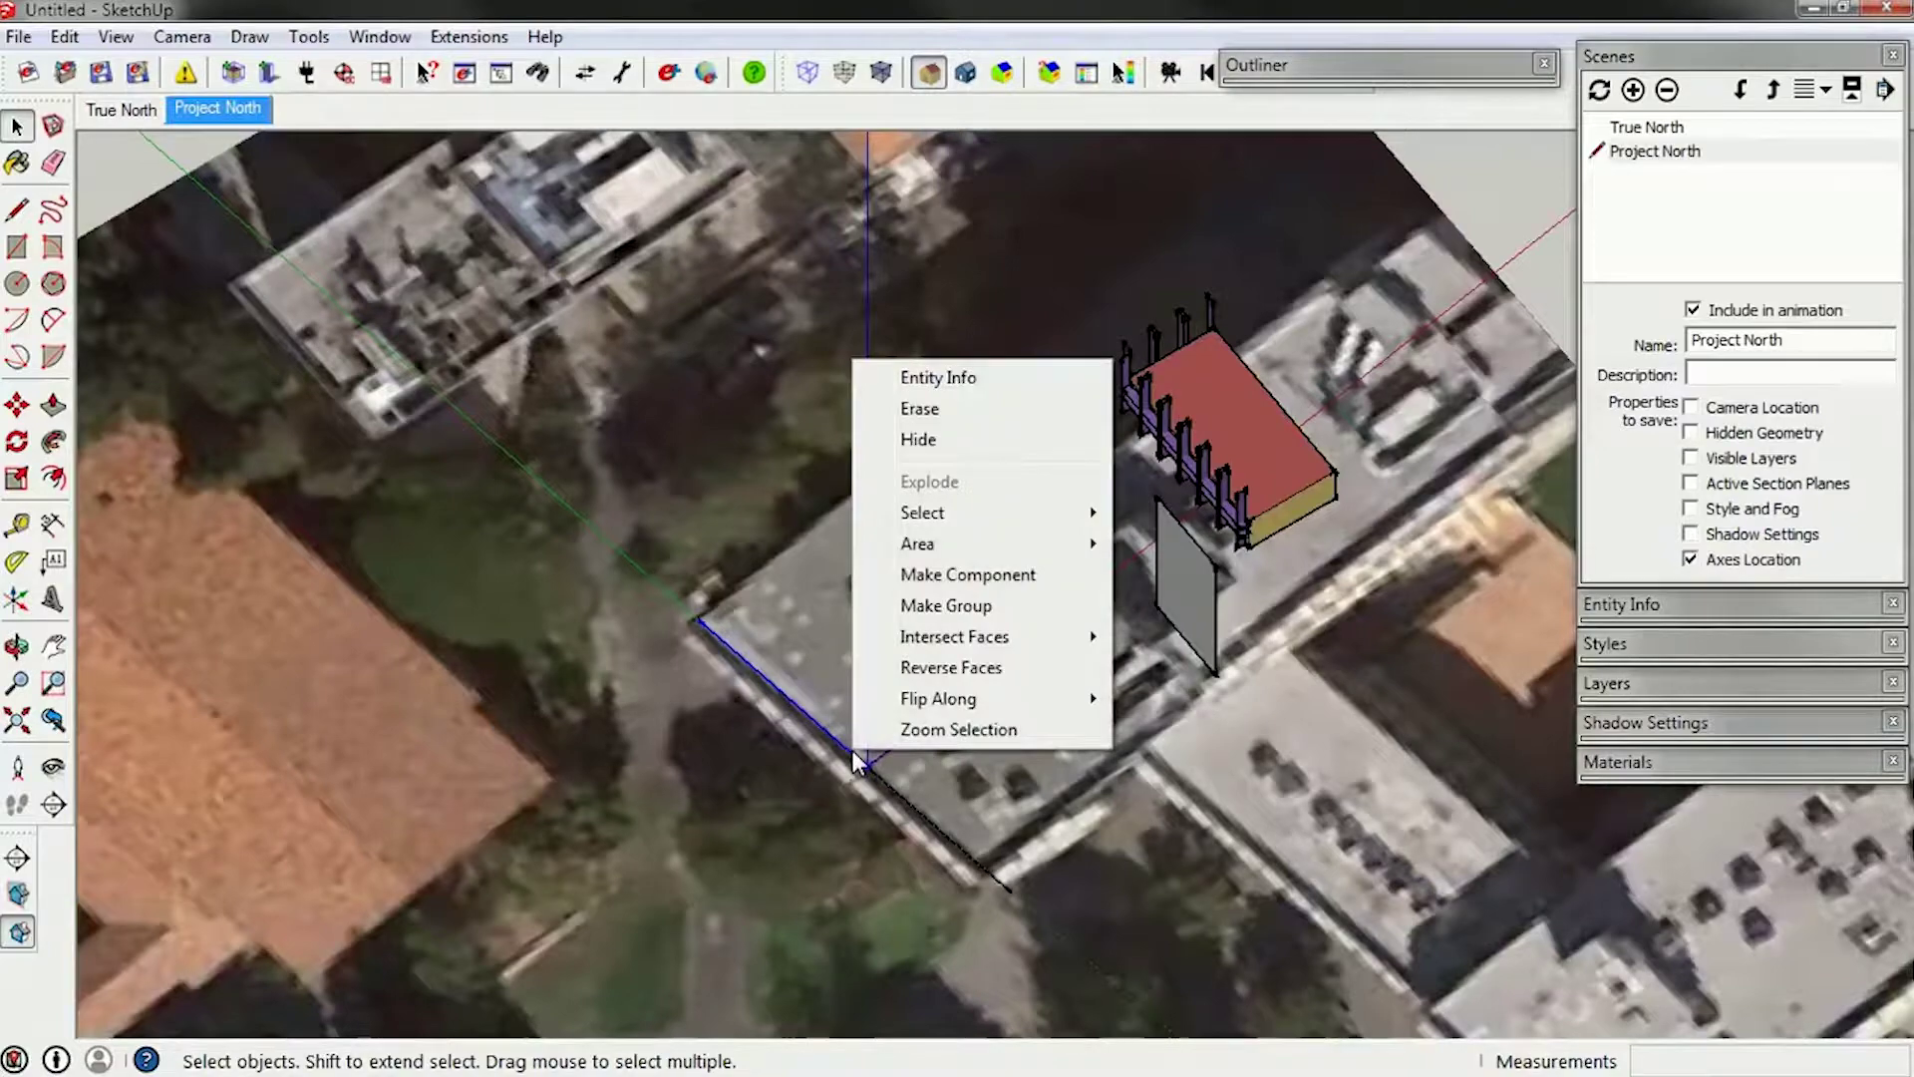
{"action": "left_click", "coordinate": [957, 608]}
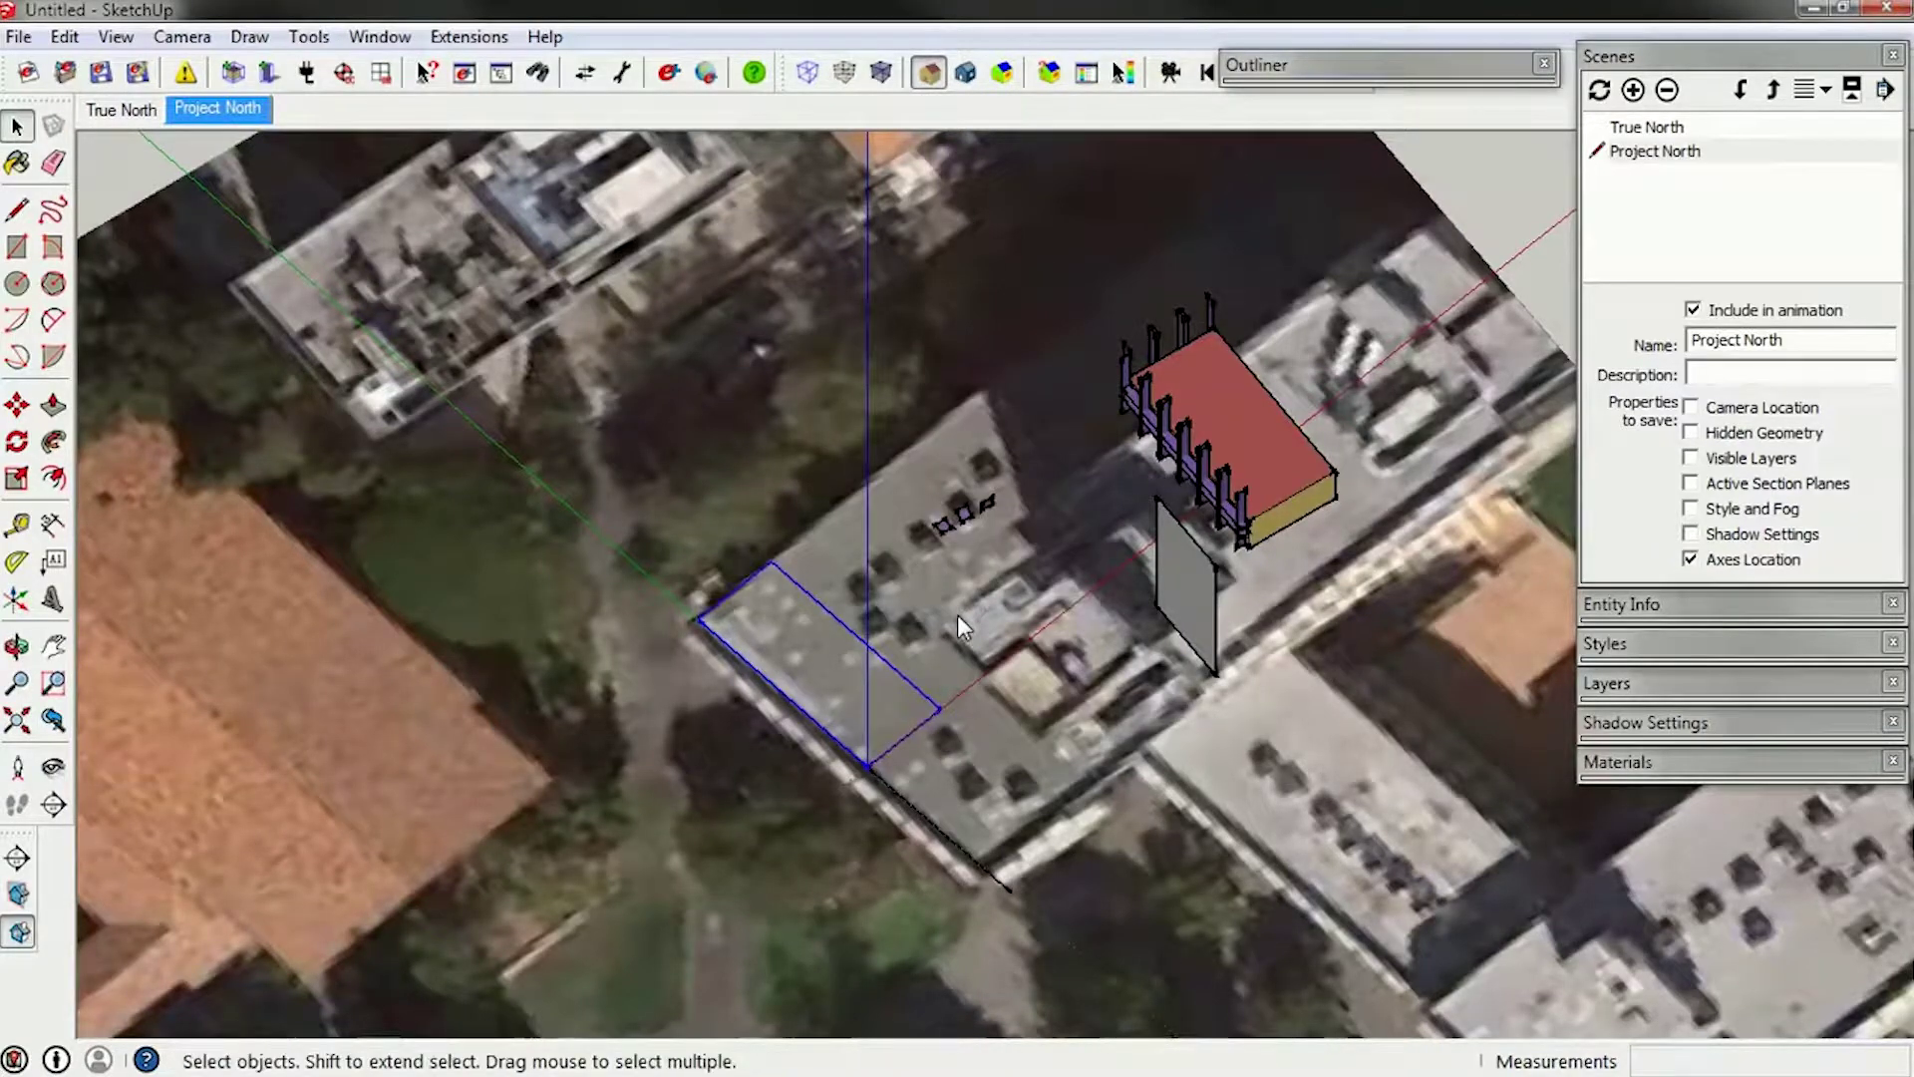
Move the traced rooftop group so its corner snaps to the red building's corner.
{"action": "key", "text": "m"}
{"action": "left_click", "coordinate": [867, 763]}
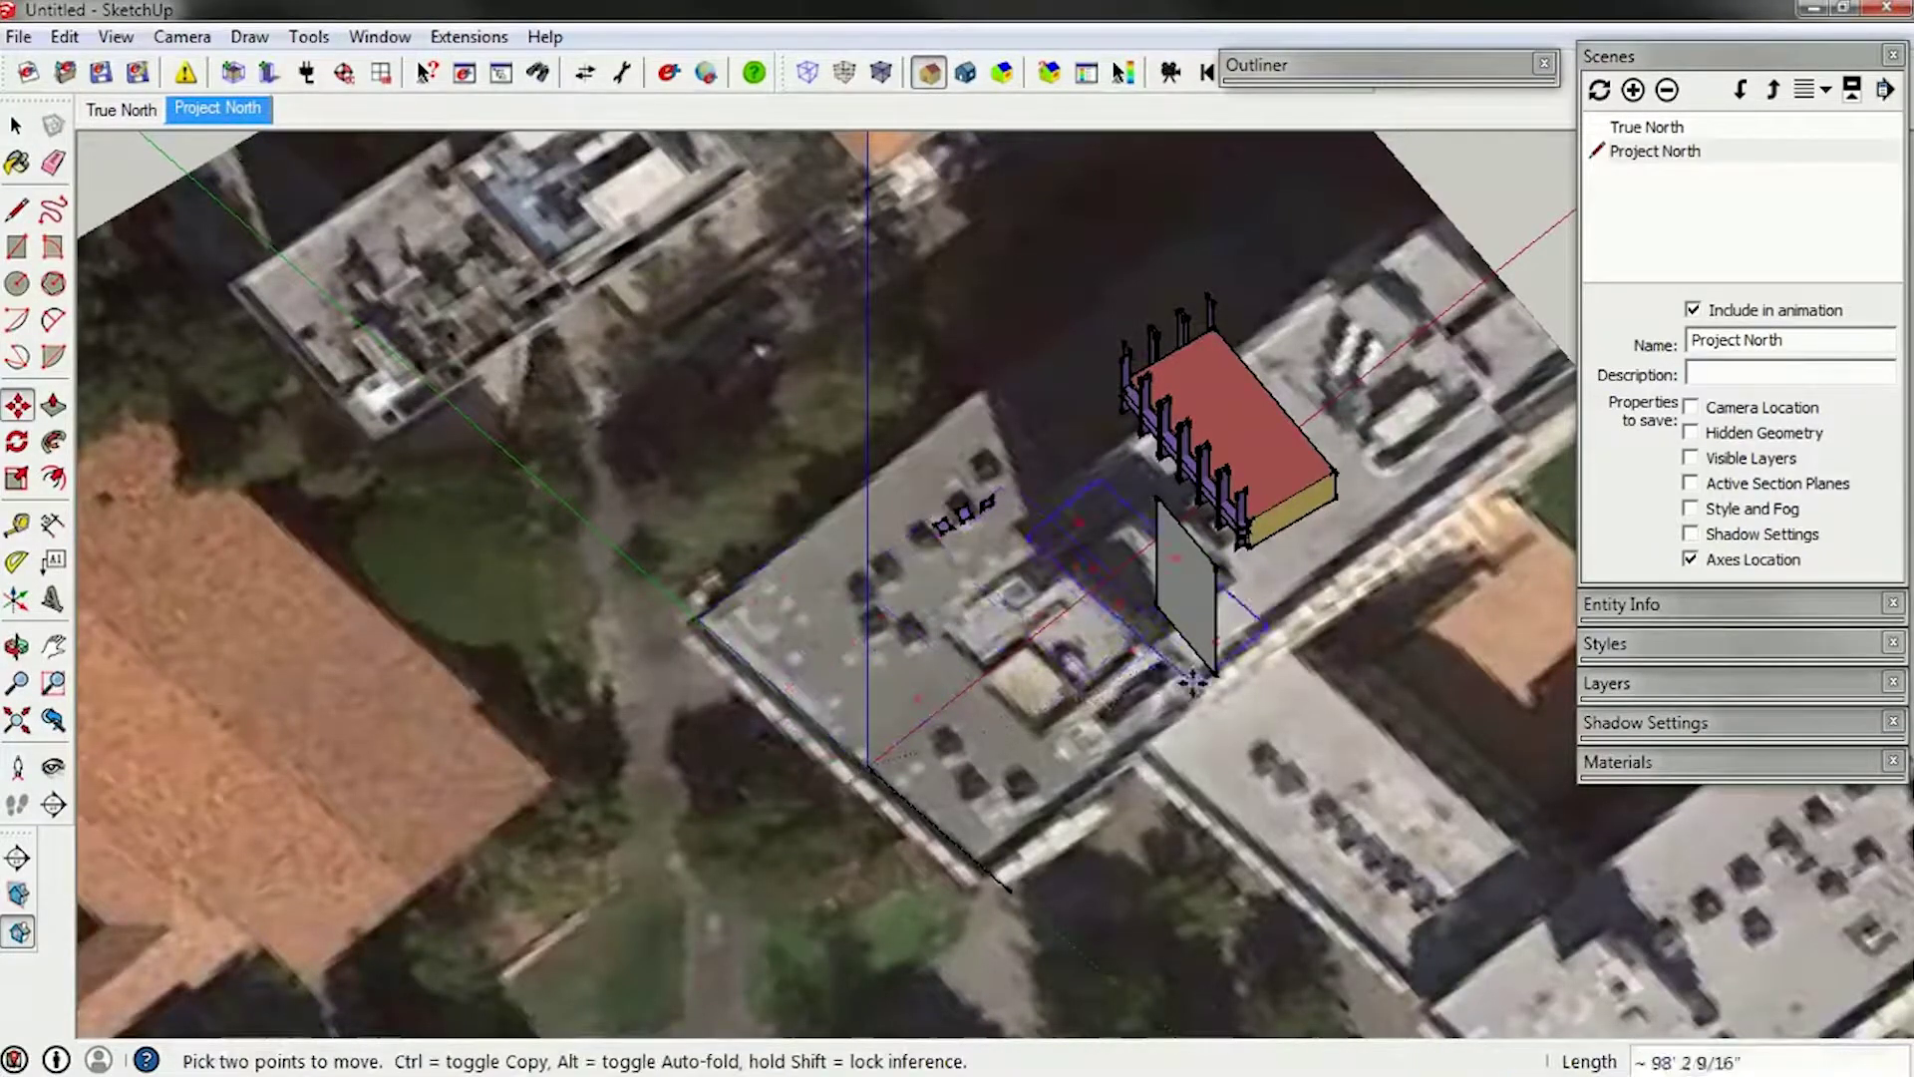
{"action": "scroll", "coordinate": [1273, 571], "scroll_direction": "up", "scroll_amount": 3}
{"action": "scroll", "coordinate": [1272, 570], "scroll_direction": "up", "scroll_amount": 3}
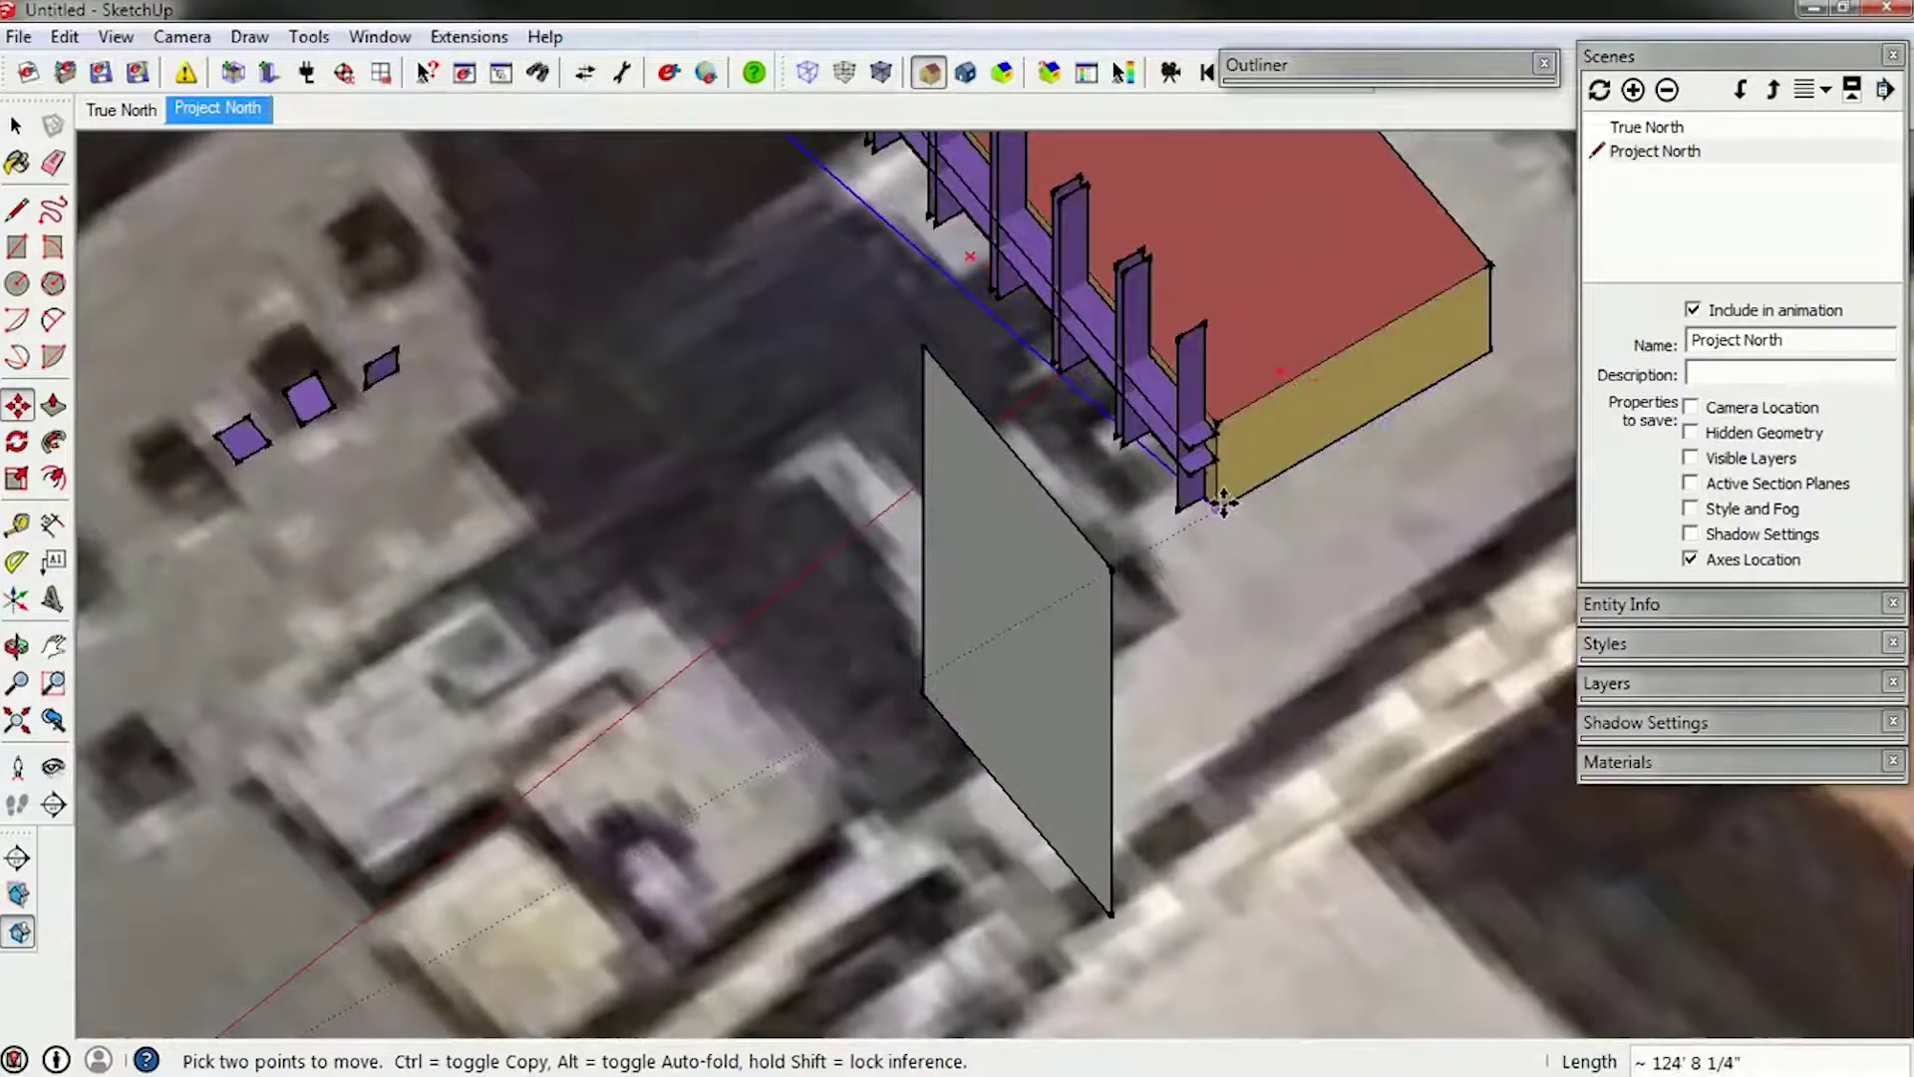
{"action": "left_click", "coordinate": [1219, 508]}
{"action": "key", "text": "space"}
Window-select the red building group and orbit around to a side view of it.
{"action": "scroll", "coordinate": [1190, 661], "scroll_direction": "down", "scroll_amount": 5}
{"action": "middle_click_drag", "start_coordinate": [1190, 661], "coordinate": [985, 558]}
{"action": "scroll", "coordinate": [985, 558], "scroll_direction": "down", "scroll_amount": 5}
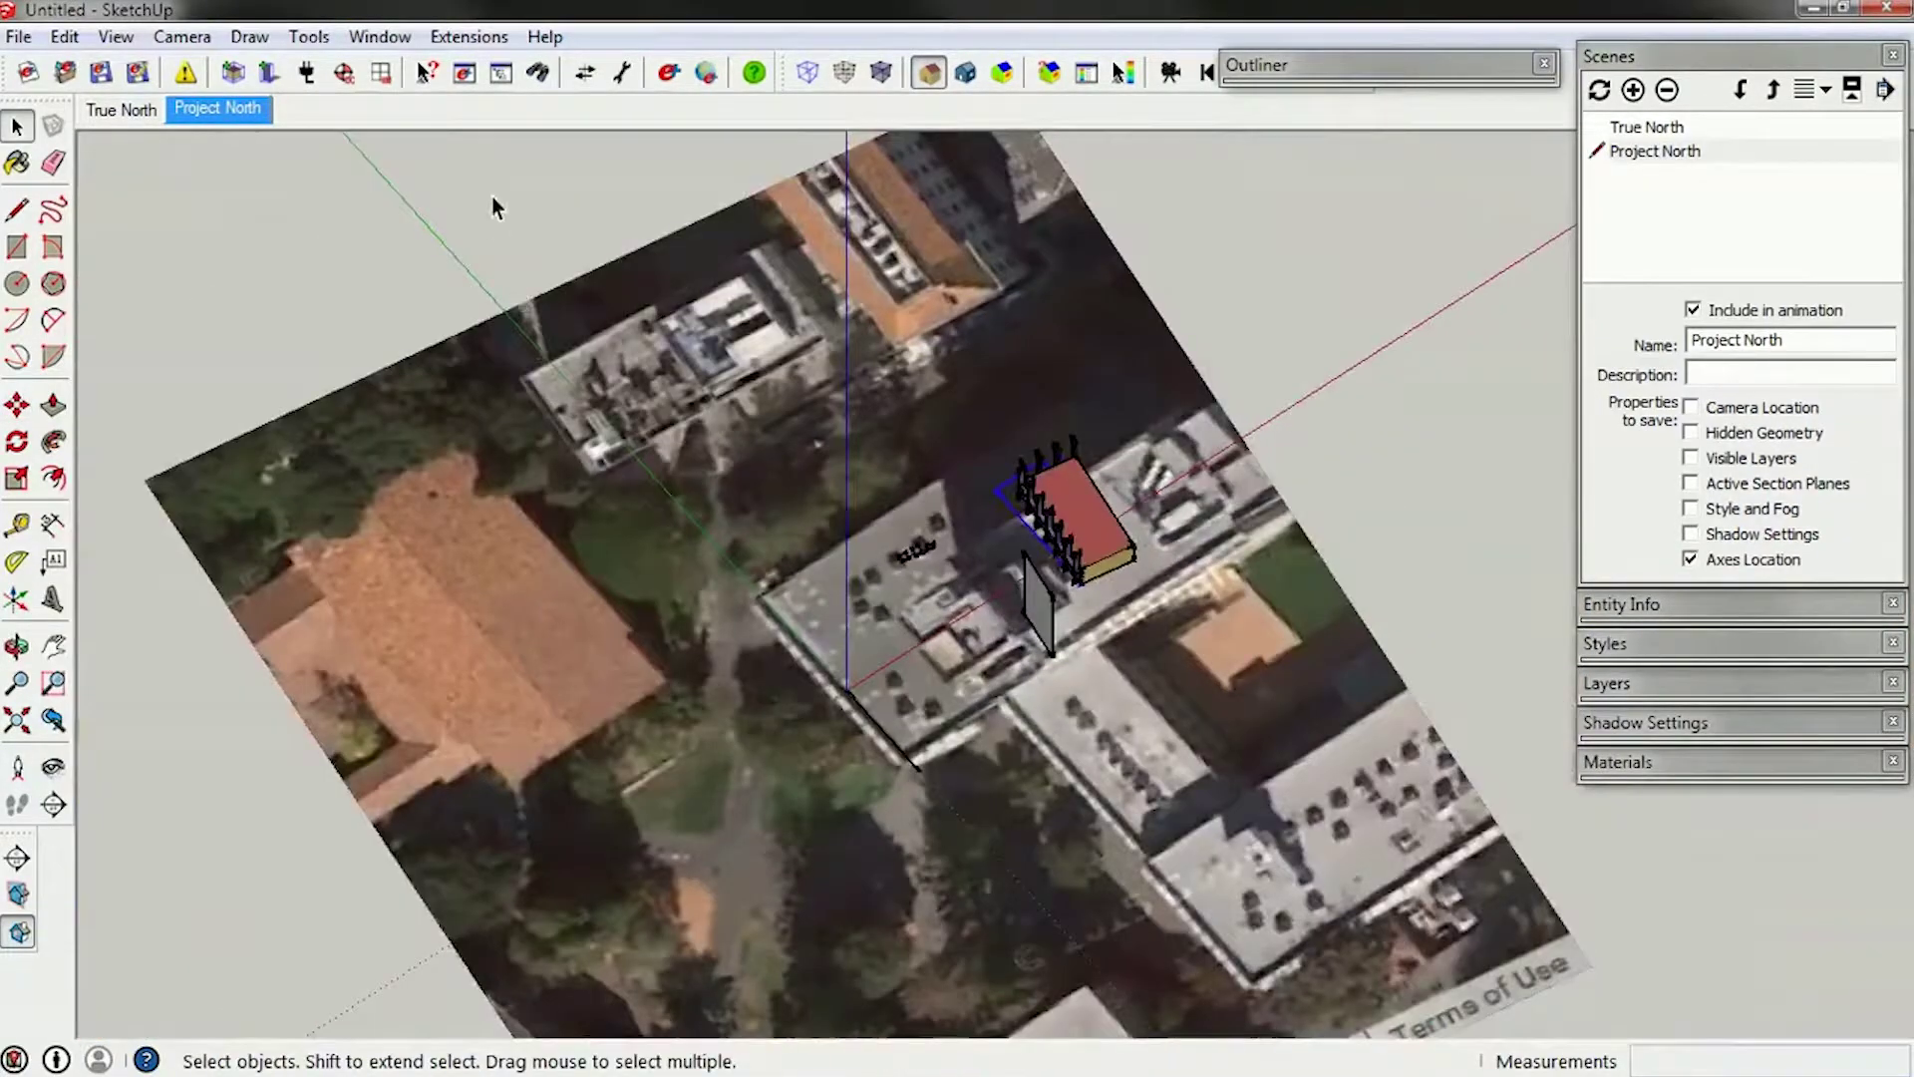
{"action": "left_click_drag", "start_coordinate": [496, 207], "coordinate": [1395, 770]}
{"action": "scroll", "coordinate": [987, 701], "scroll_direction": "up", "scroll_amount": 3}
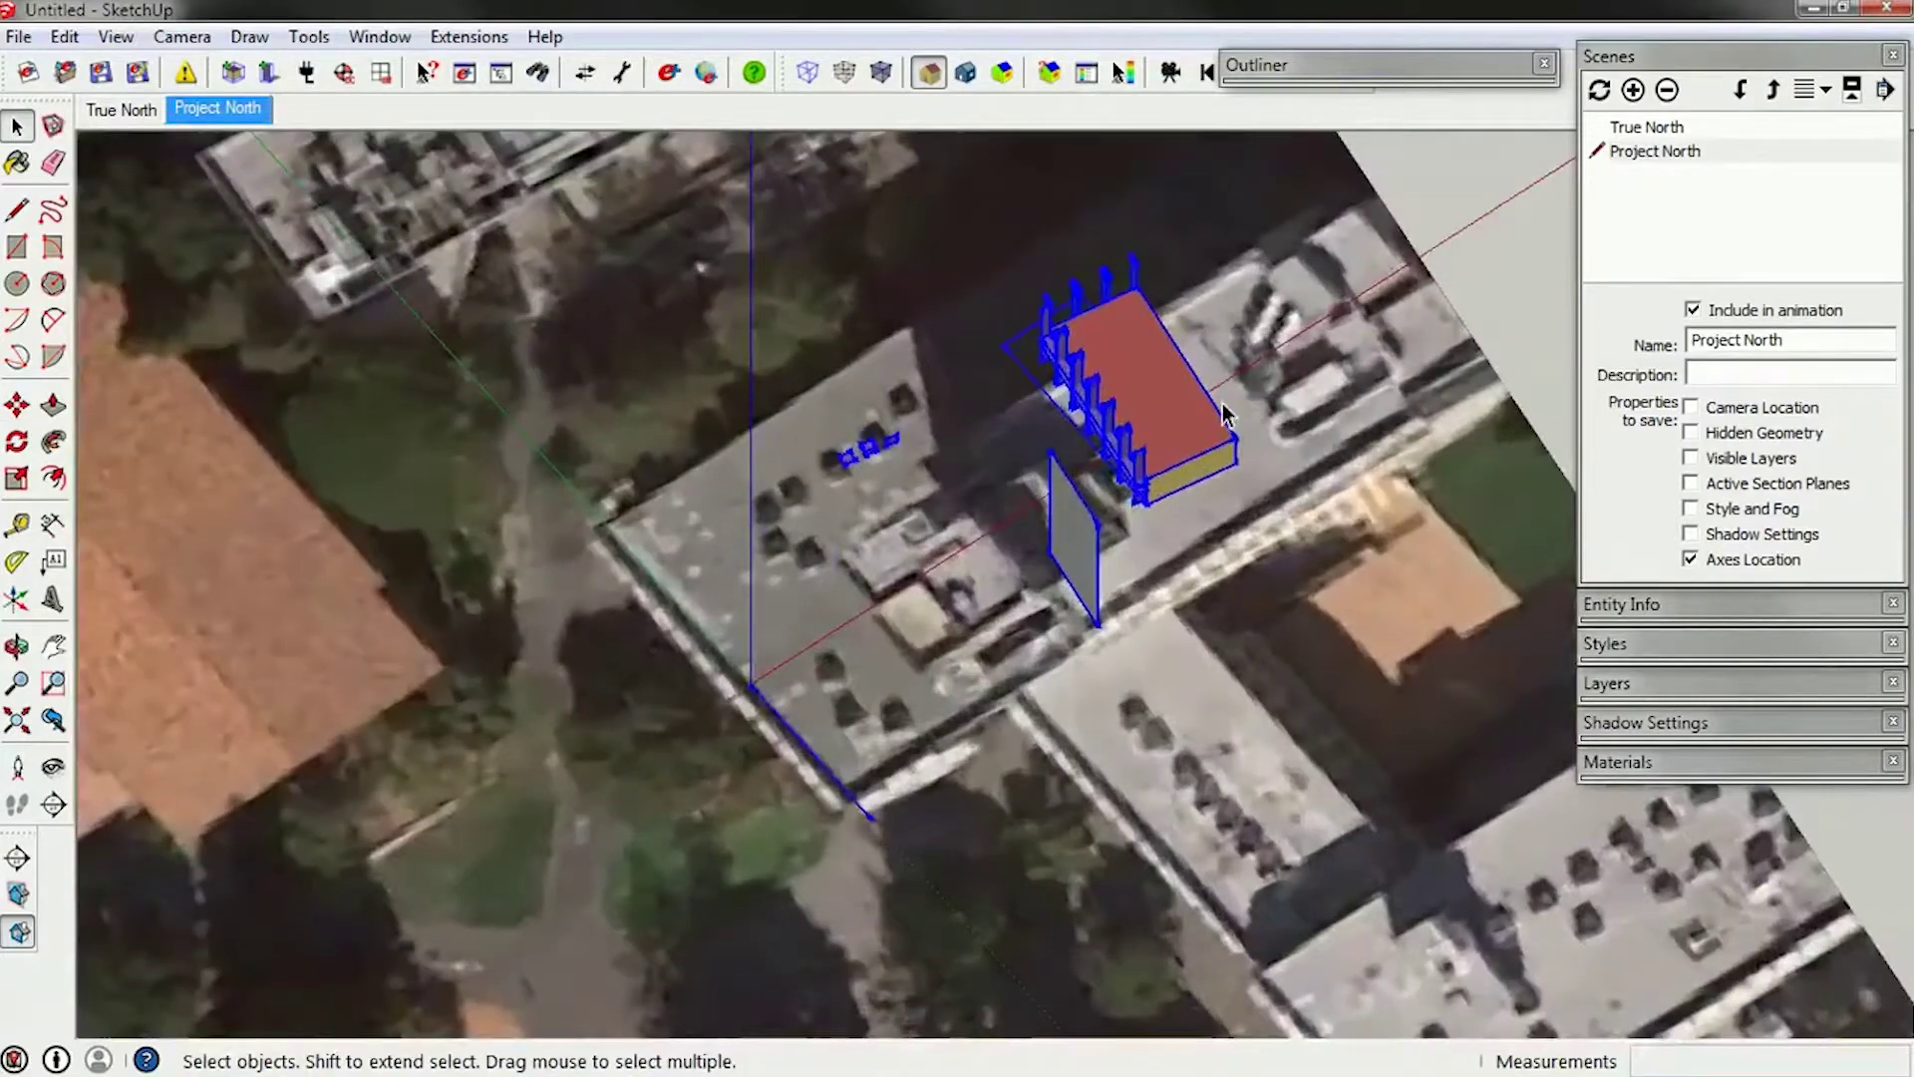
{"action": "scroll", "coordinate": [1226, 413], "scroll_direction": "up", "scroll_amount": 4}
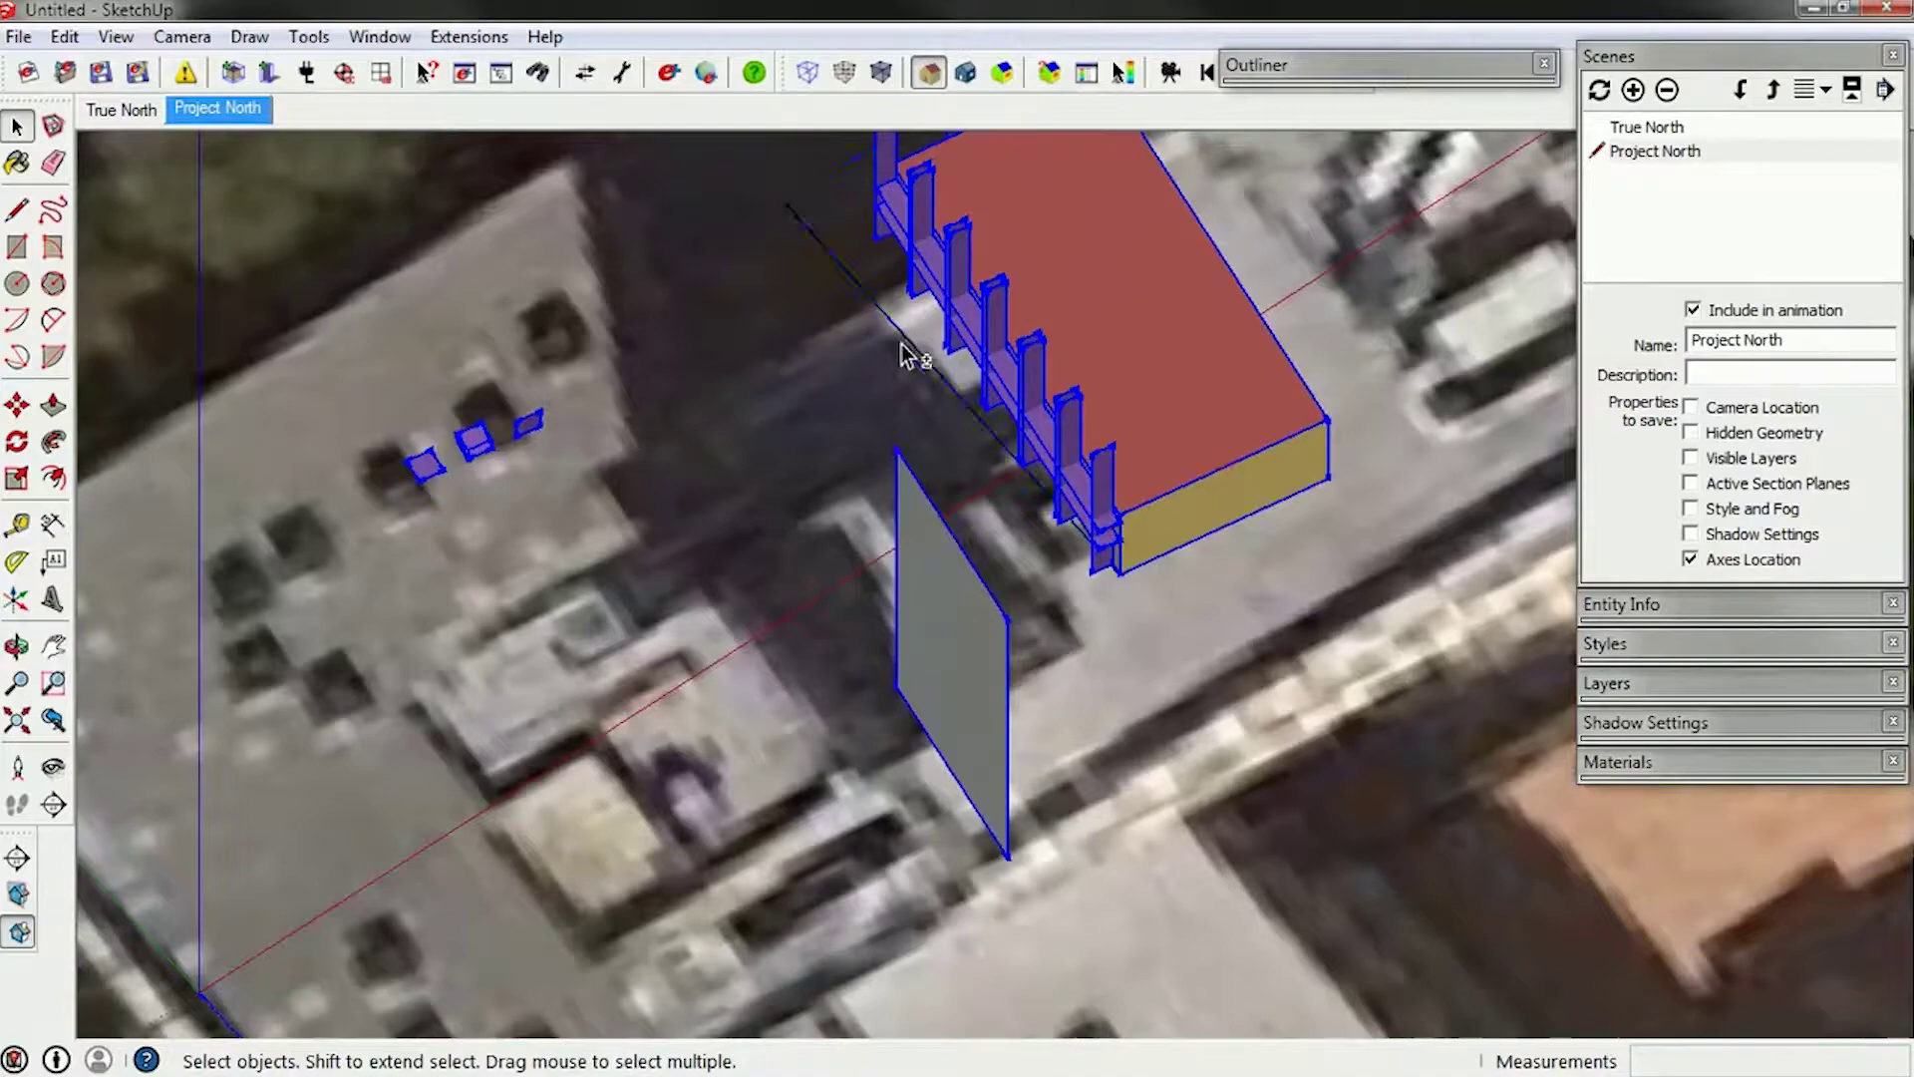
{"action": "middle_click_drag", "start_coordinate": [914, 461], "coordinate": [928, 393]}
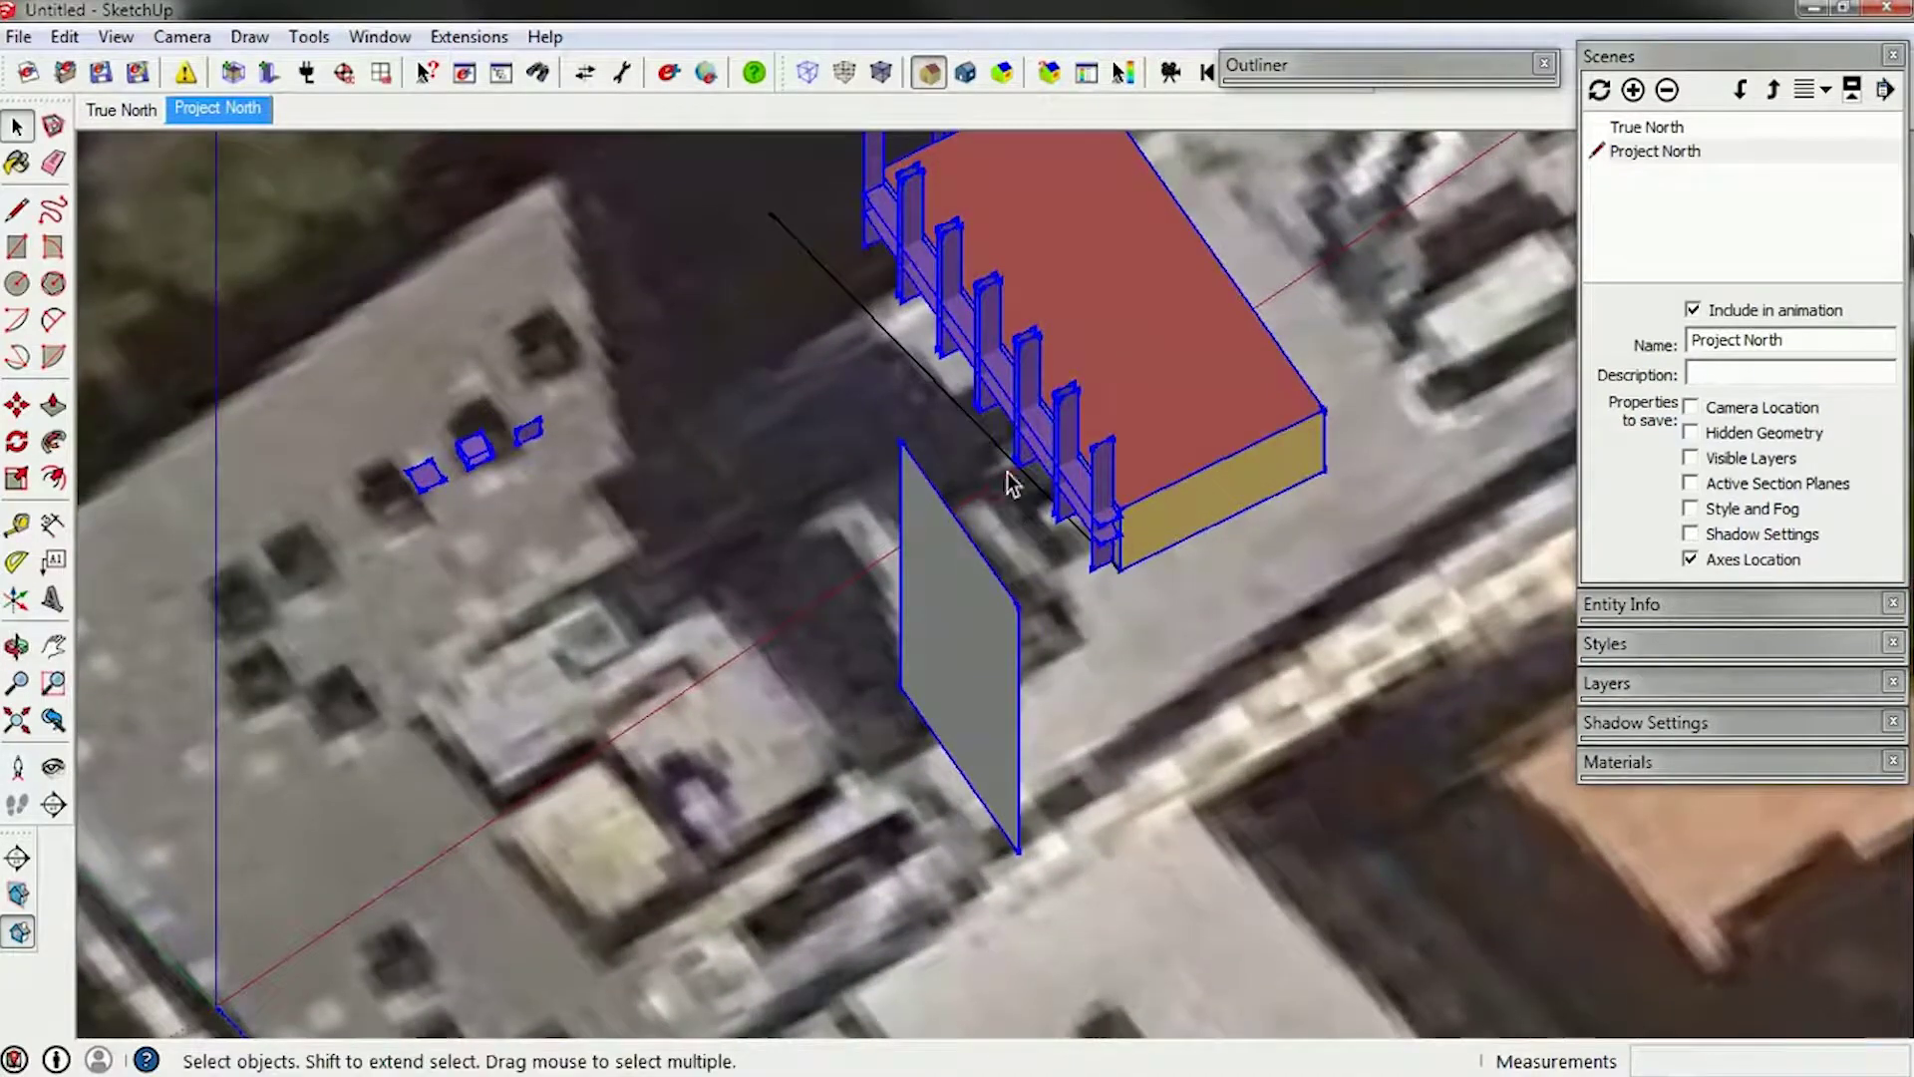
{"action": "scroll", "coordinate": [1096, 496], "scroll_direction": "up", "scroll_amount": 3}
{"action": "middle_click_drag", "start_coordinate": [1097, 496], "coordinate": [862, 643]}
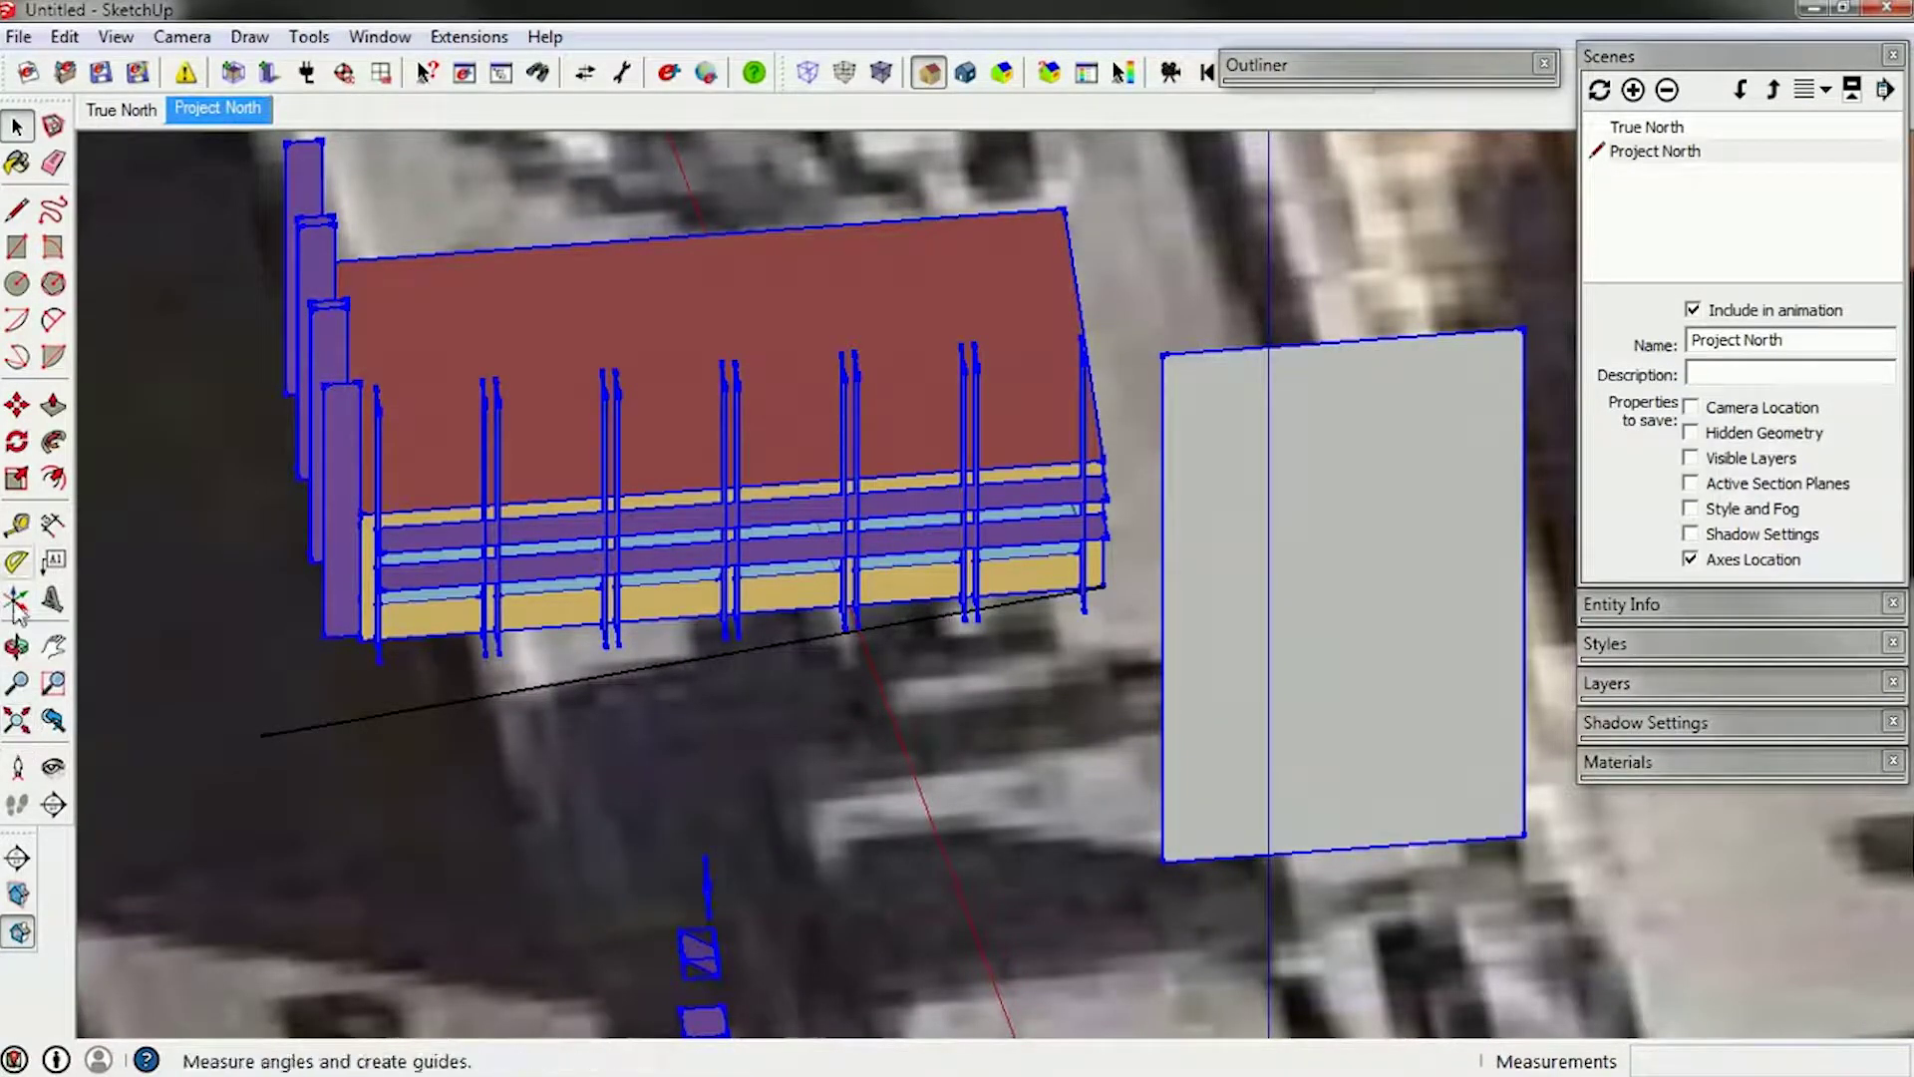
Rotate the building about 8.5° around its column base to line up with the imagery.
{"action": "left_click", "coordinate": [17, 440]}
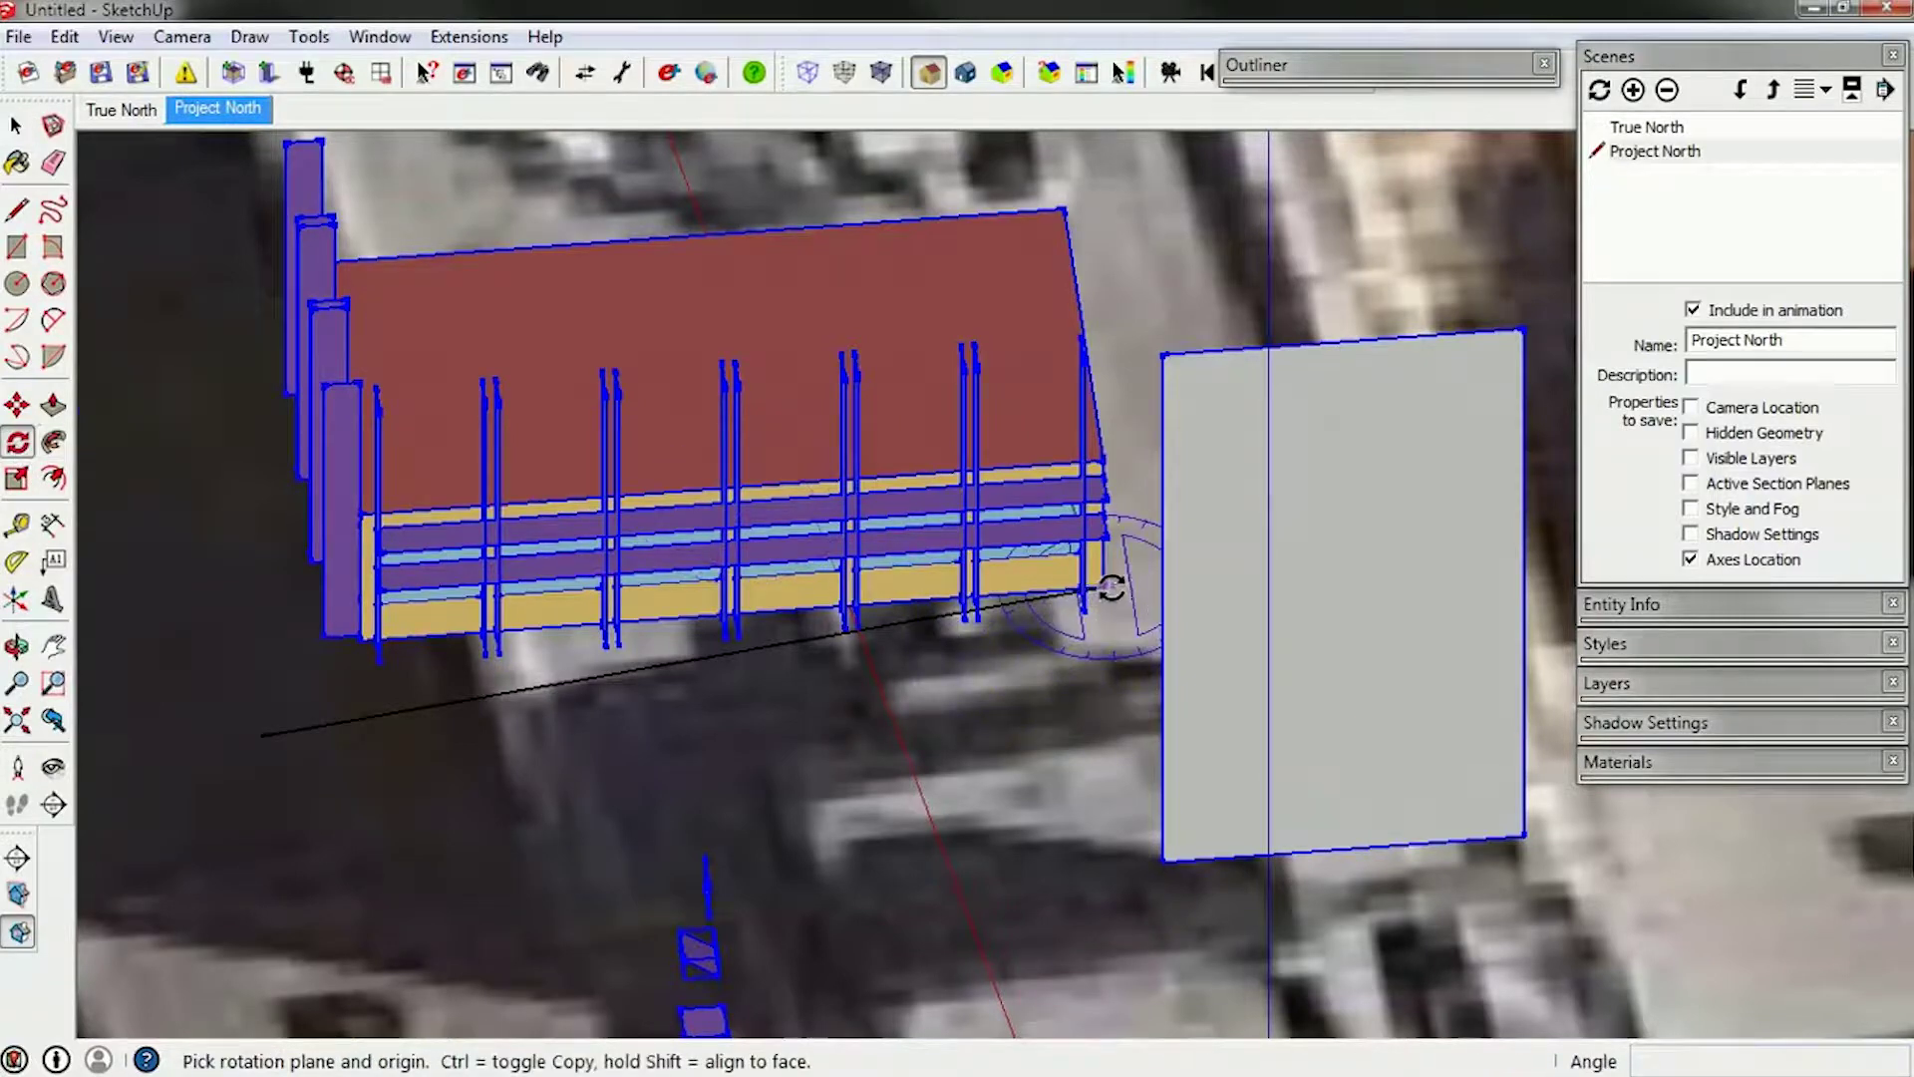
{"action": "middle_click_drag", "start_coordinate": [547, 606], "coordinate": [897, 598]}
{"action": "left_click", "coordinate": [999, 563]}
{"action": "left_click", "coordinate": [468, 912]}
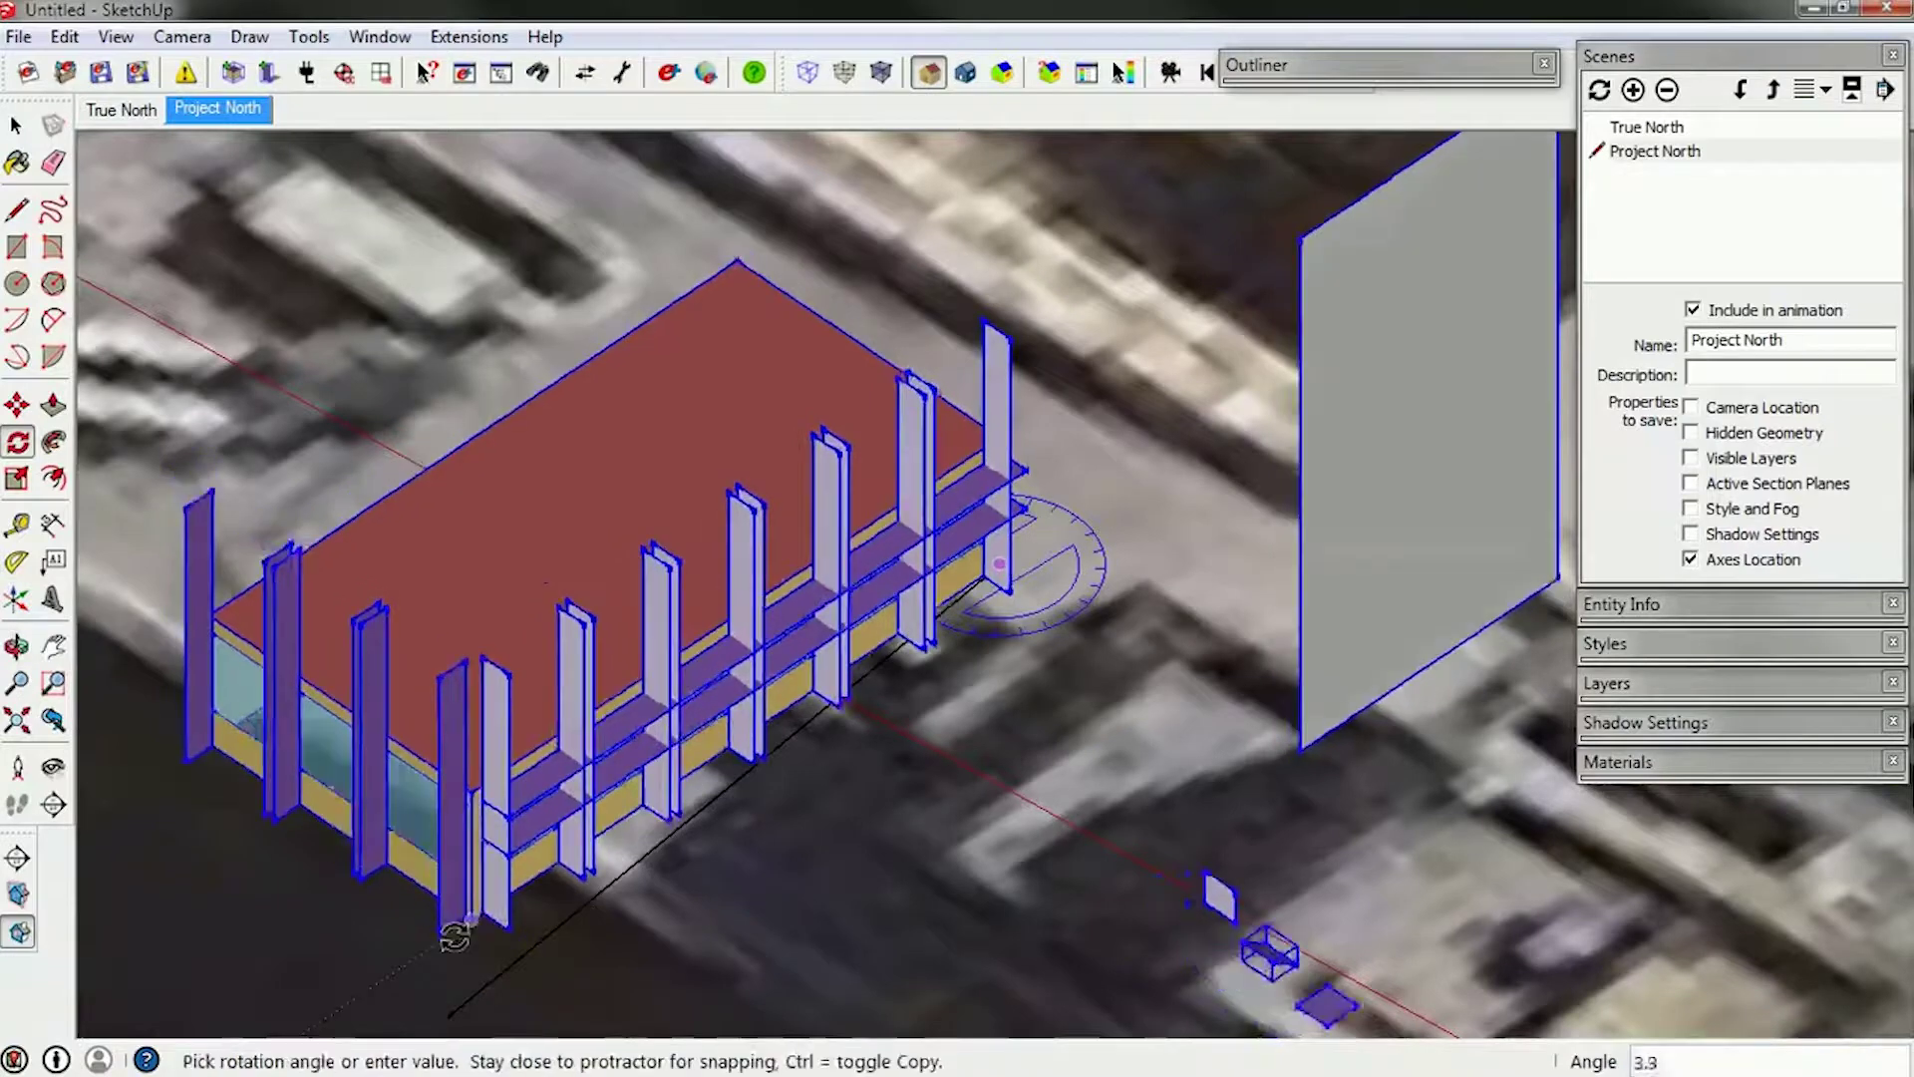
{"action": "left_click", "coordinate": [528, 952]}
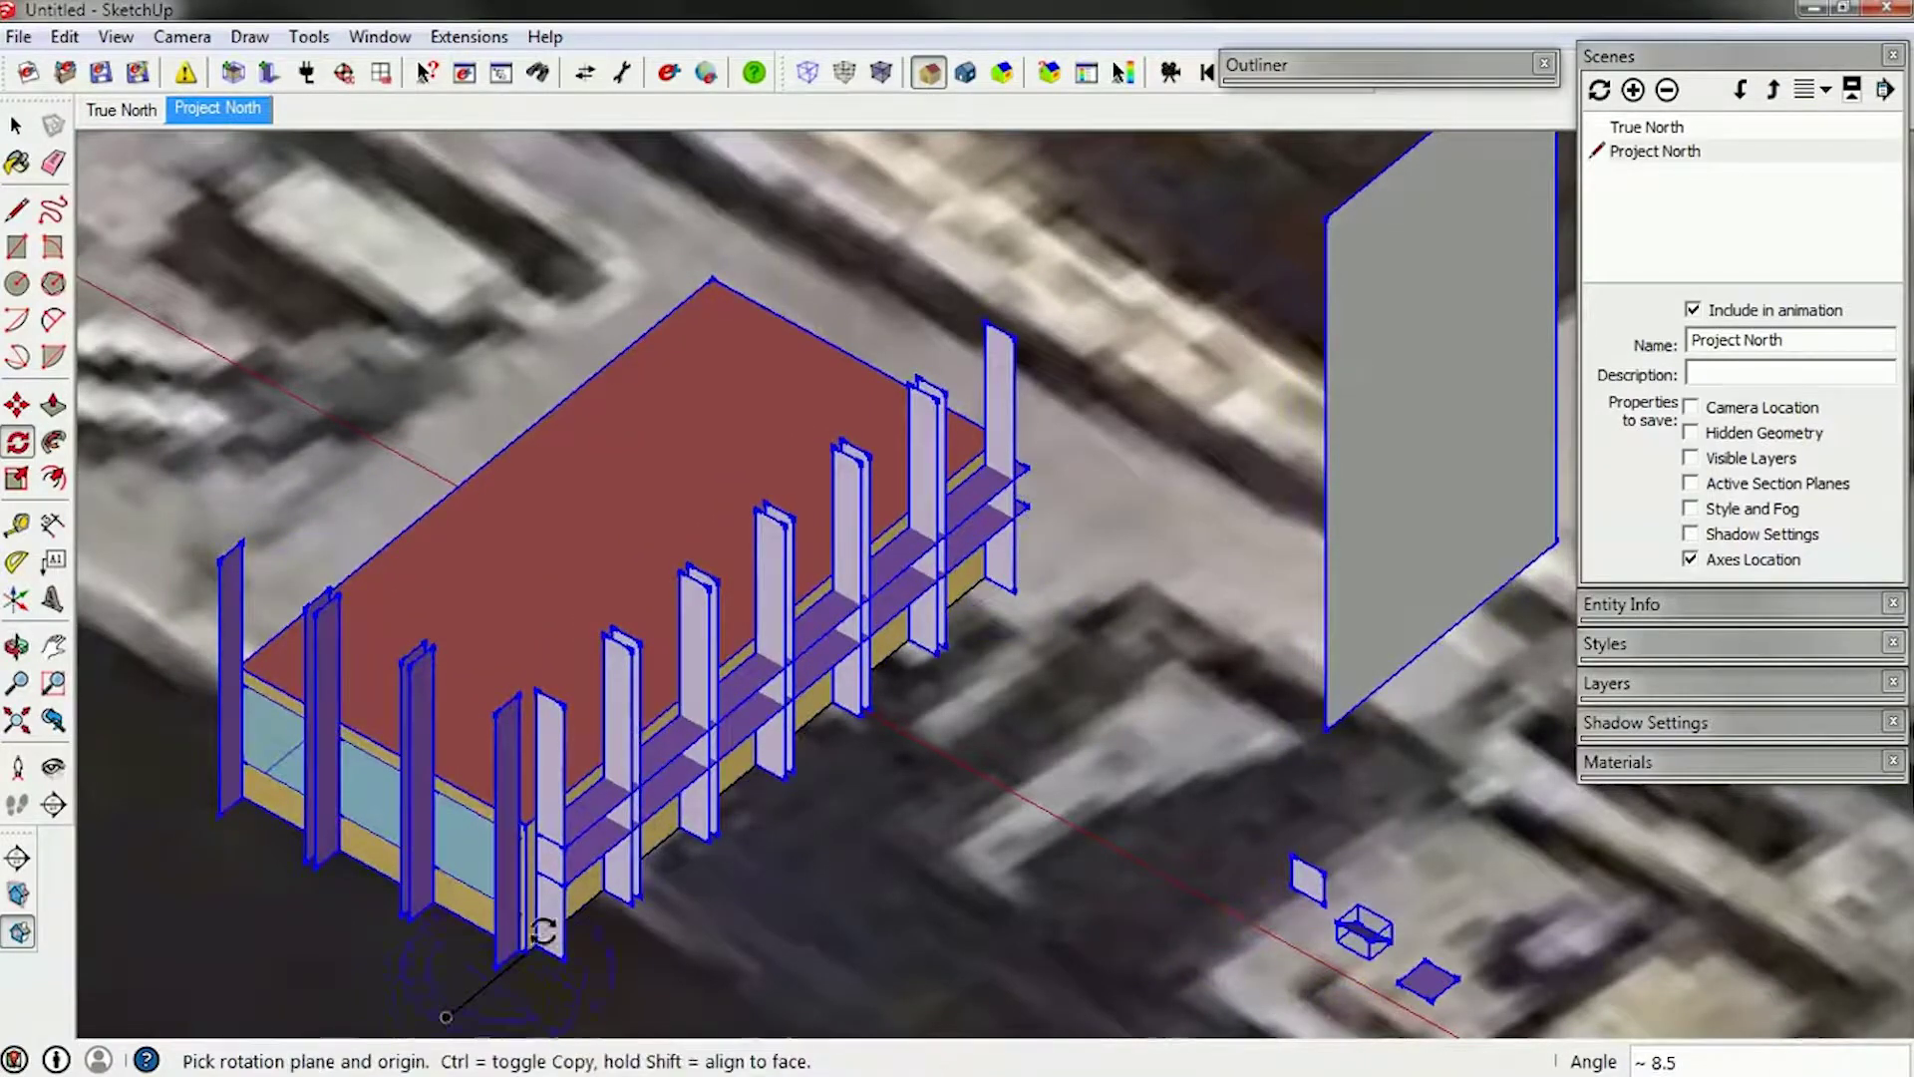
{"action": "scroll", "coordinate": [706, 630], "scroll_direction": "down", "scroll_amount": 3}
{"action": "key", "text": "space"}
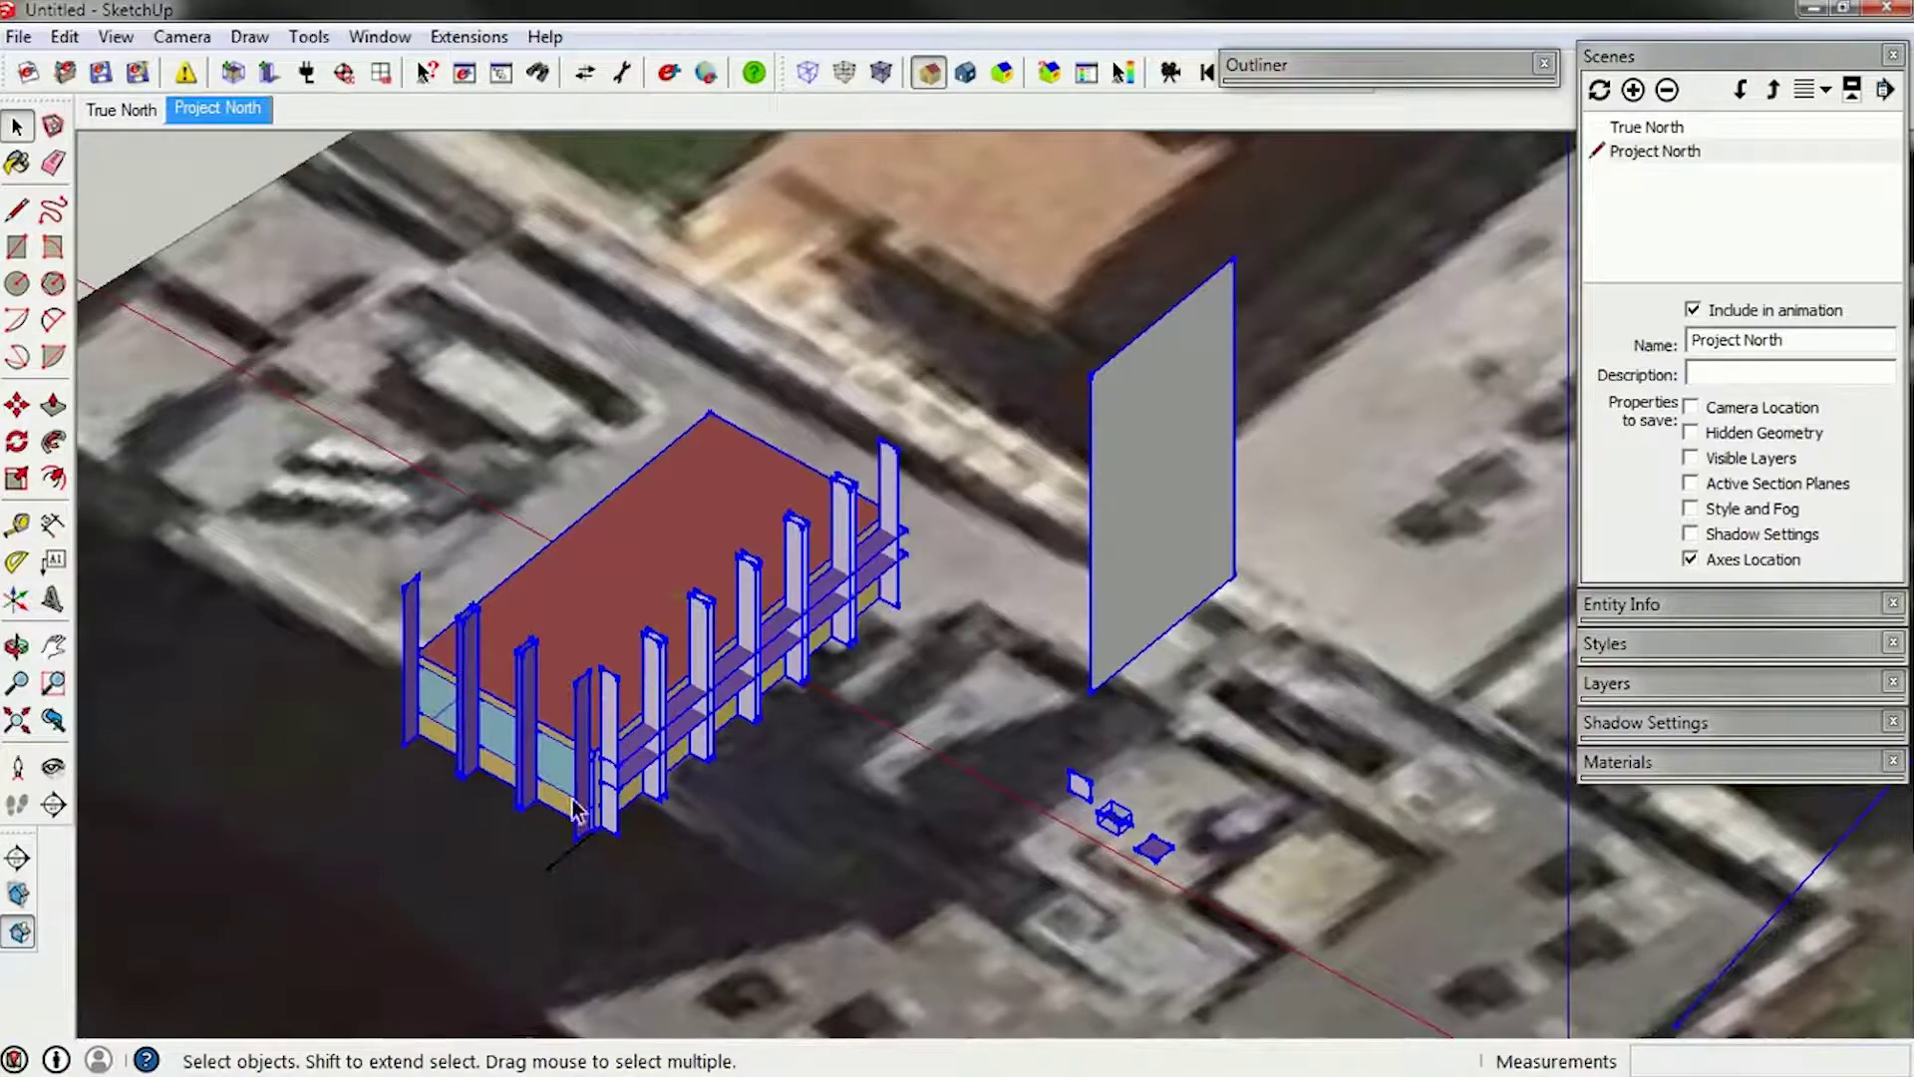
{"action": "middle_click_drag", "start_coordinate": [576, 809], "coordinate": [686, 736]}
{"action": "middle_click_drag", "start_coordinate": [895, 539], "coordinate": [738, 688]}
{"action": "scroll", "coordinate": [658, 539], "scroll_direction": "down", "scroll_amount": 2}
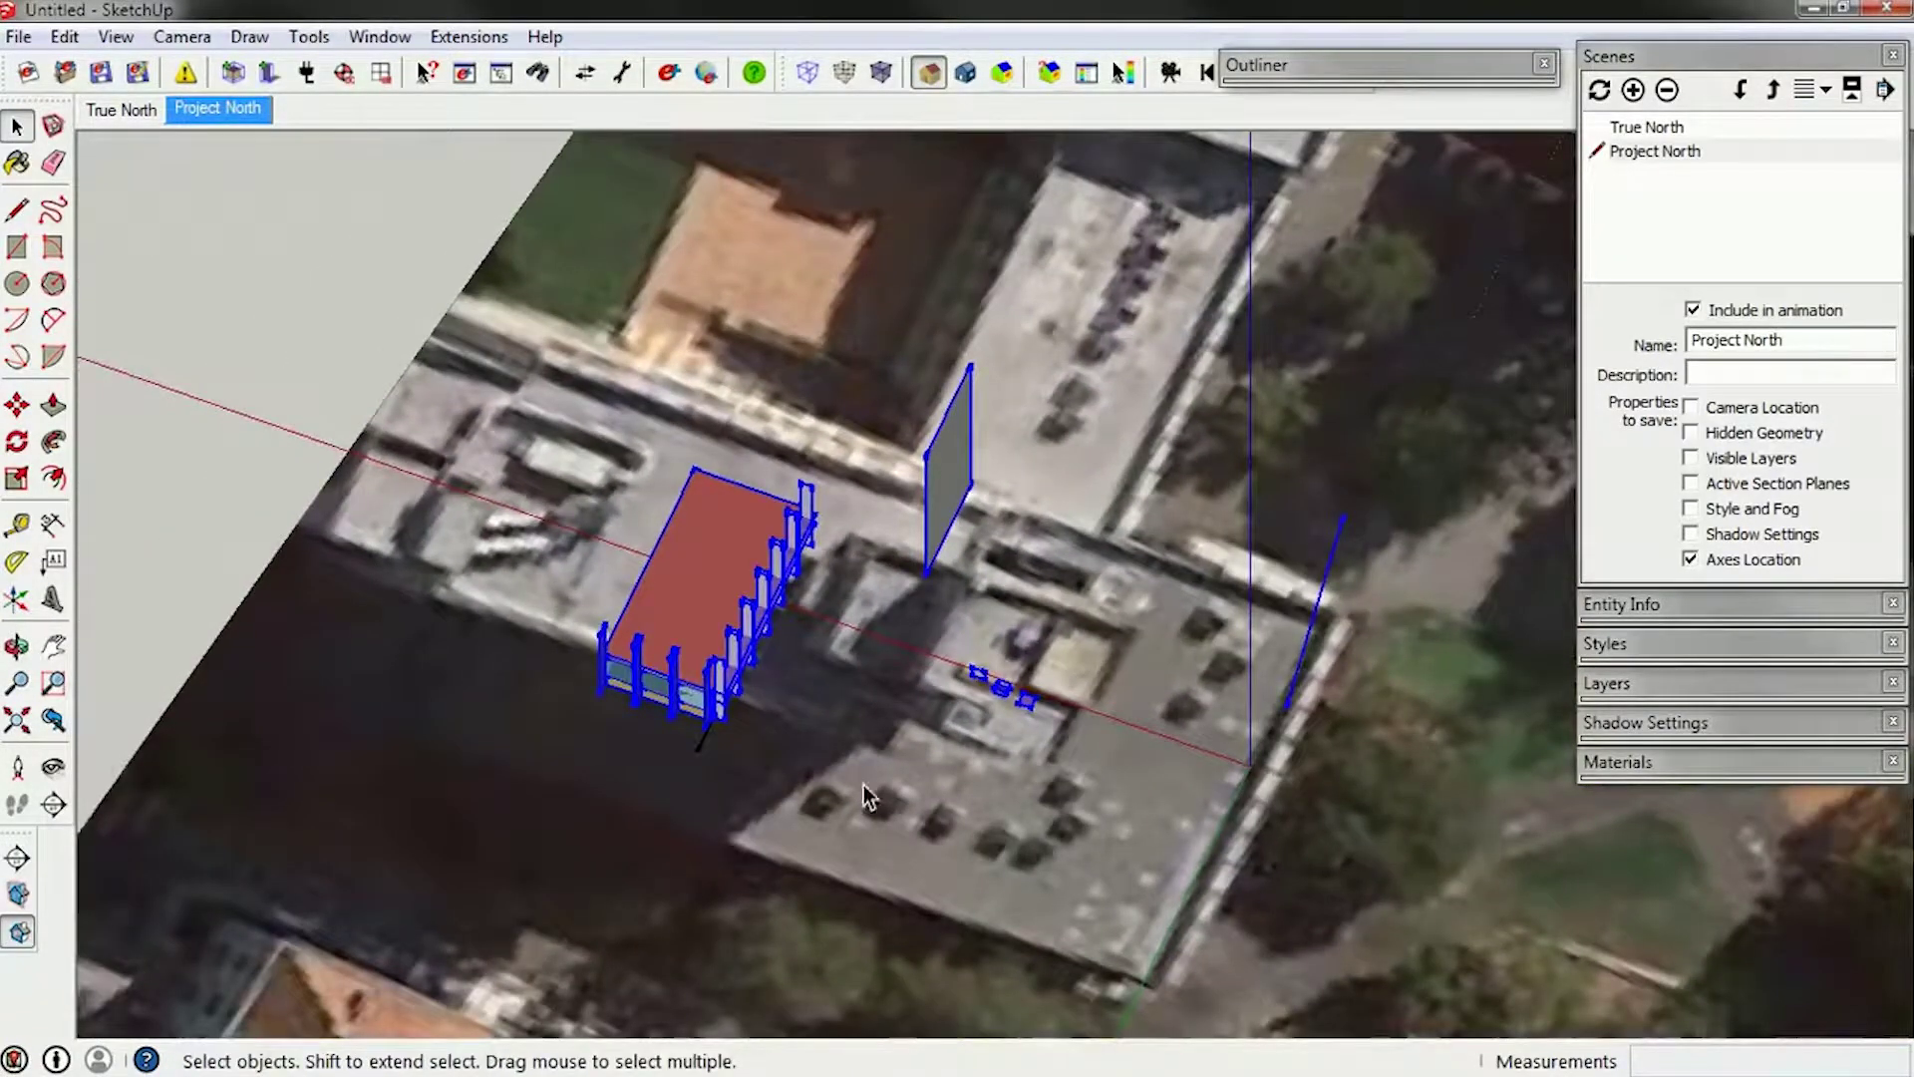
{"action": "middle_click_drag", "start_coordinate": [865, 795], "coordinate": [726, 649]}
Move the building by its corner onto the rooftop corner in the satellite image.
{"action": "scroll", "coordinate": [716, 658], "scroll_direction": "up", "scroll_amount": 3}
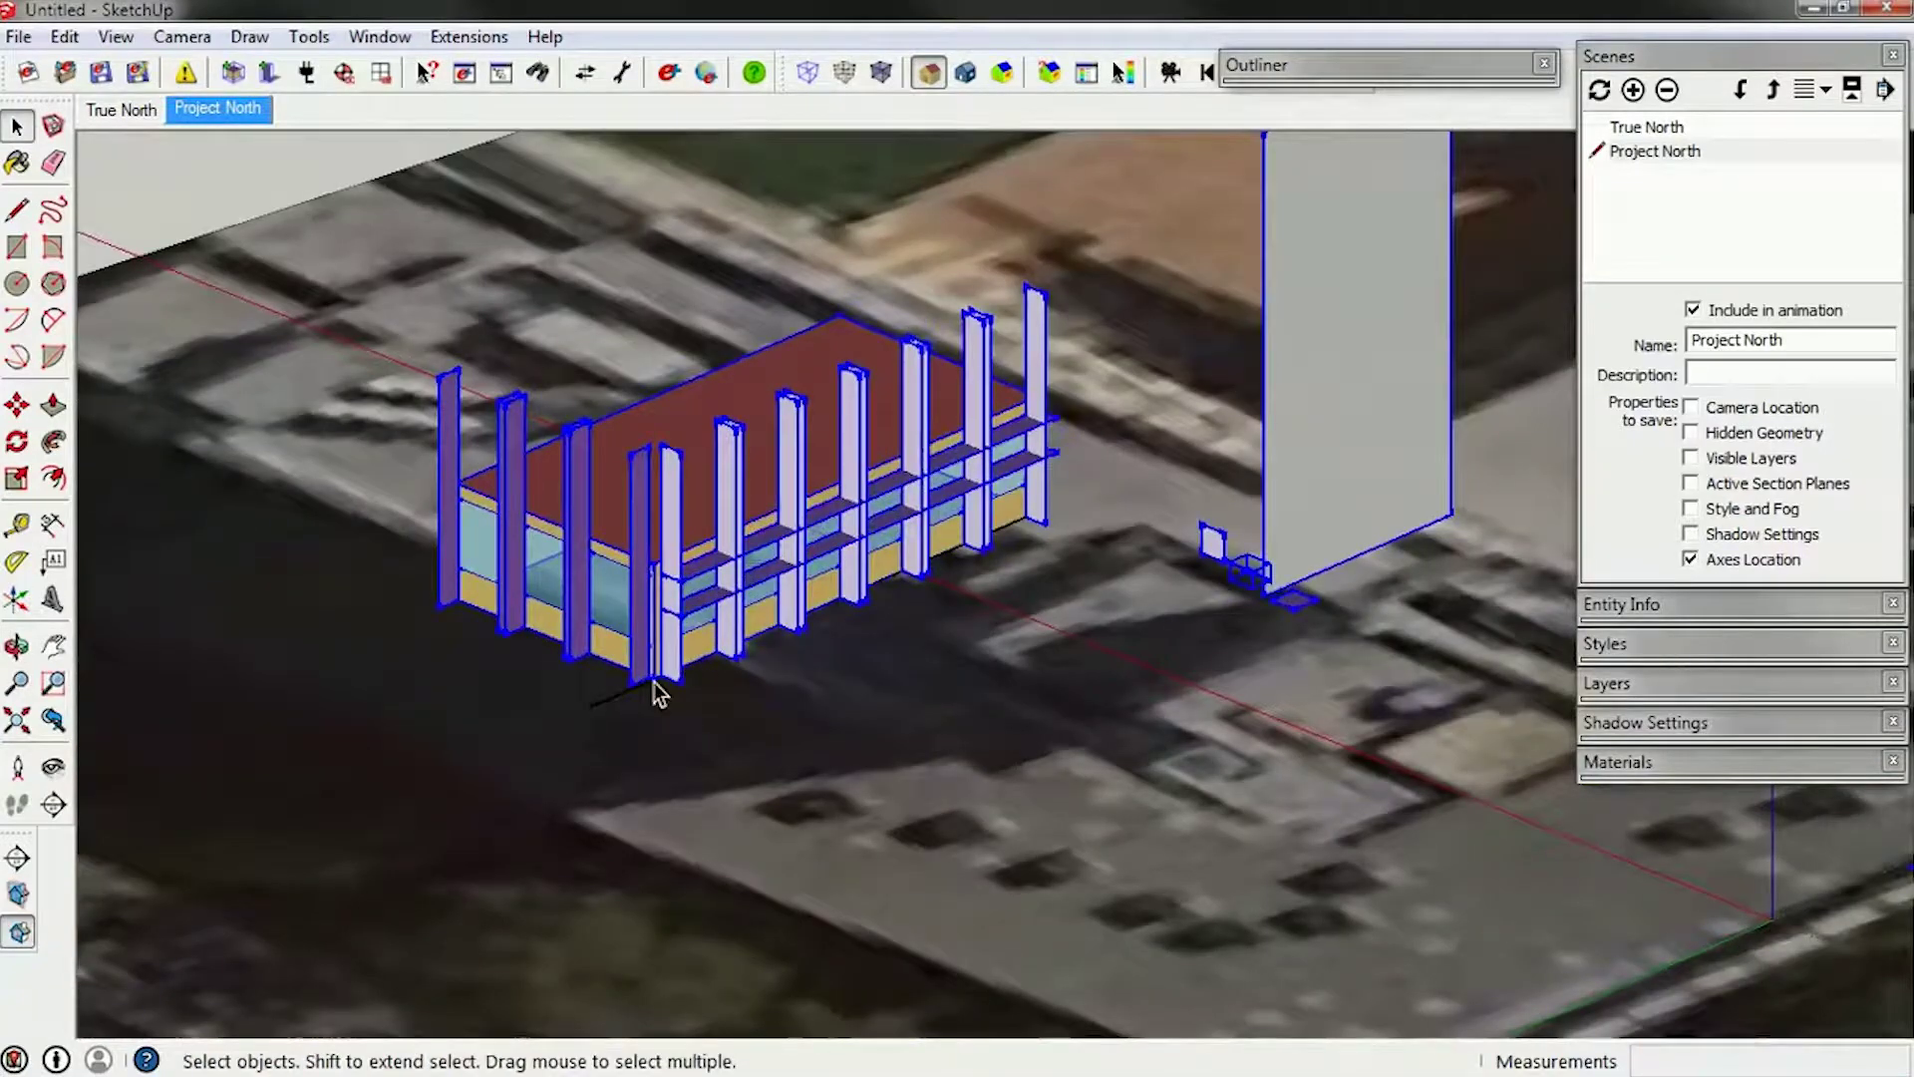
{"action": "key", "text": "m"}
{"action": "scroll", "coordinate": [668, 718], "scroll_direction": "up", "scroll_amount": 4}
{"action": "left_click", "coordinate": [637, 650]}
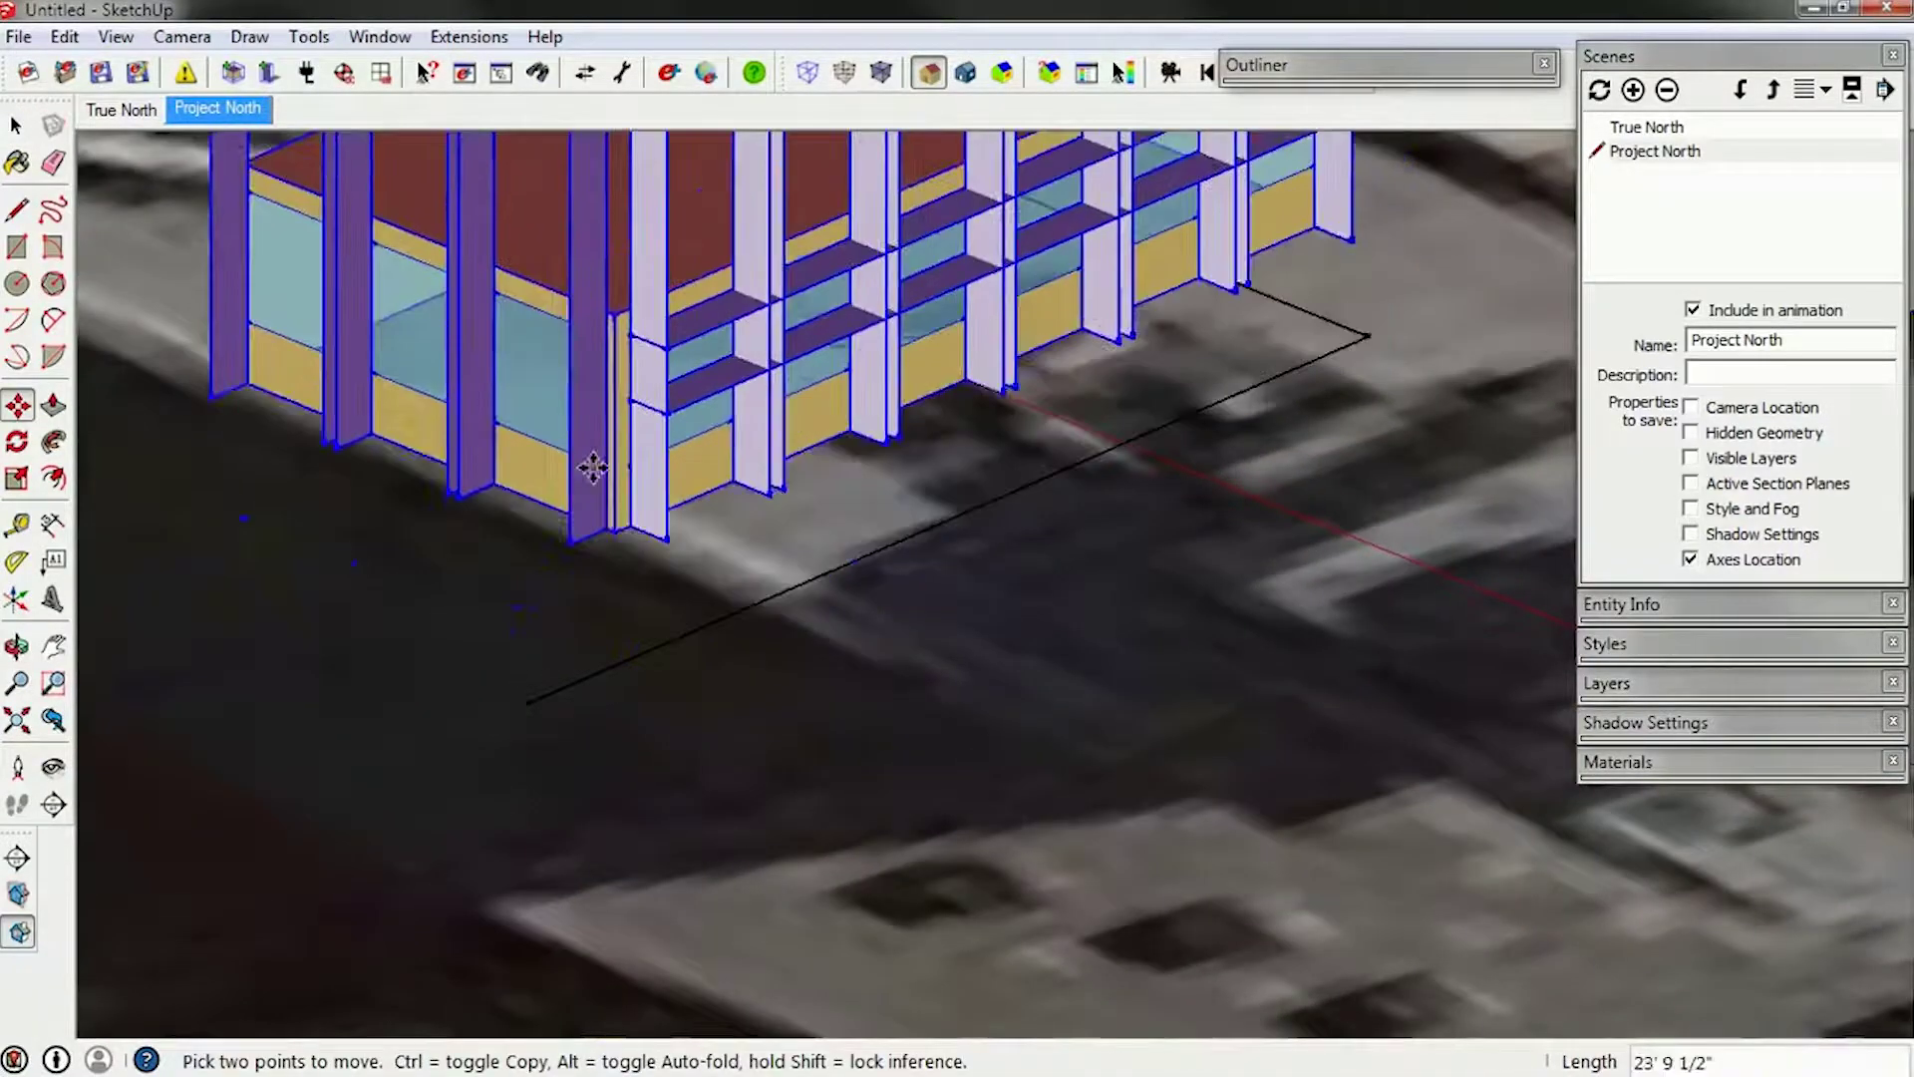
{"action": "scroll", "coordinate": [593, 467], "scroll_direction": "down", "scroll_amount": 5}
{"action": "middle_click_drag", "start_coordinate": [599, 468], "coordinate": [1042, 902]}
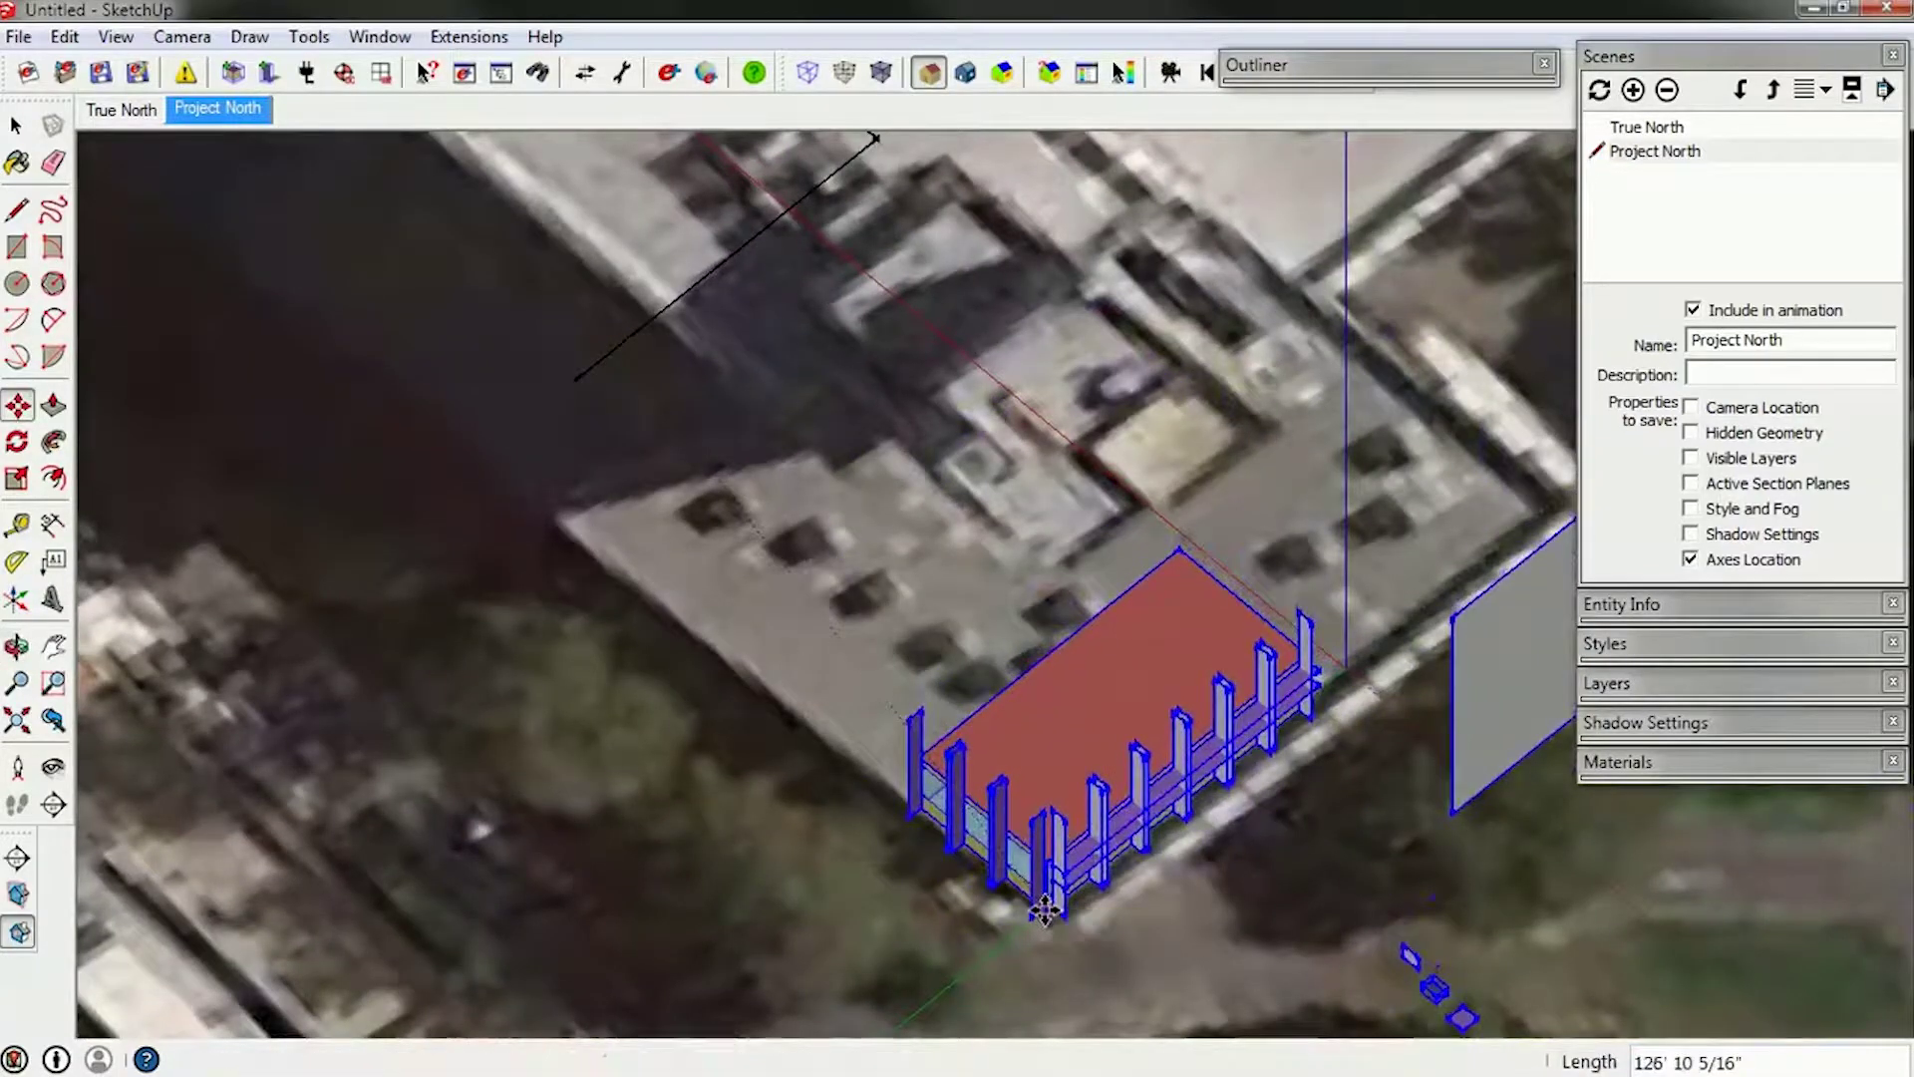
{"action": "left_click", "coordinate": [1042, 909]}
{"action": "key", "text": "space"}
Lift the building 16' straight up along the blue axis.
{"action": "middle_click_drag", "start_coordinate": [1099, 546], "coordinate": [1081, 827]}
{"action": "scroll", "coordinate": [1068, 797], "scroll_direction": "up", "scroll_amount": 3}
{"action": "key", "text": "m"}
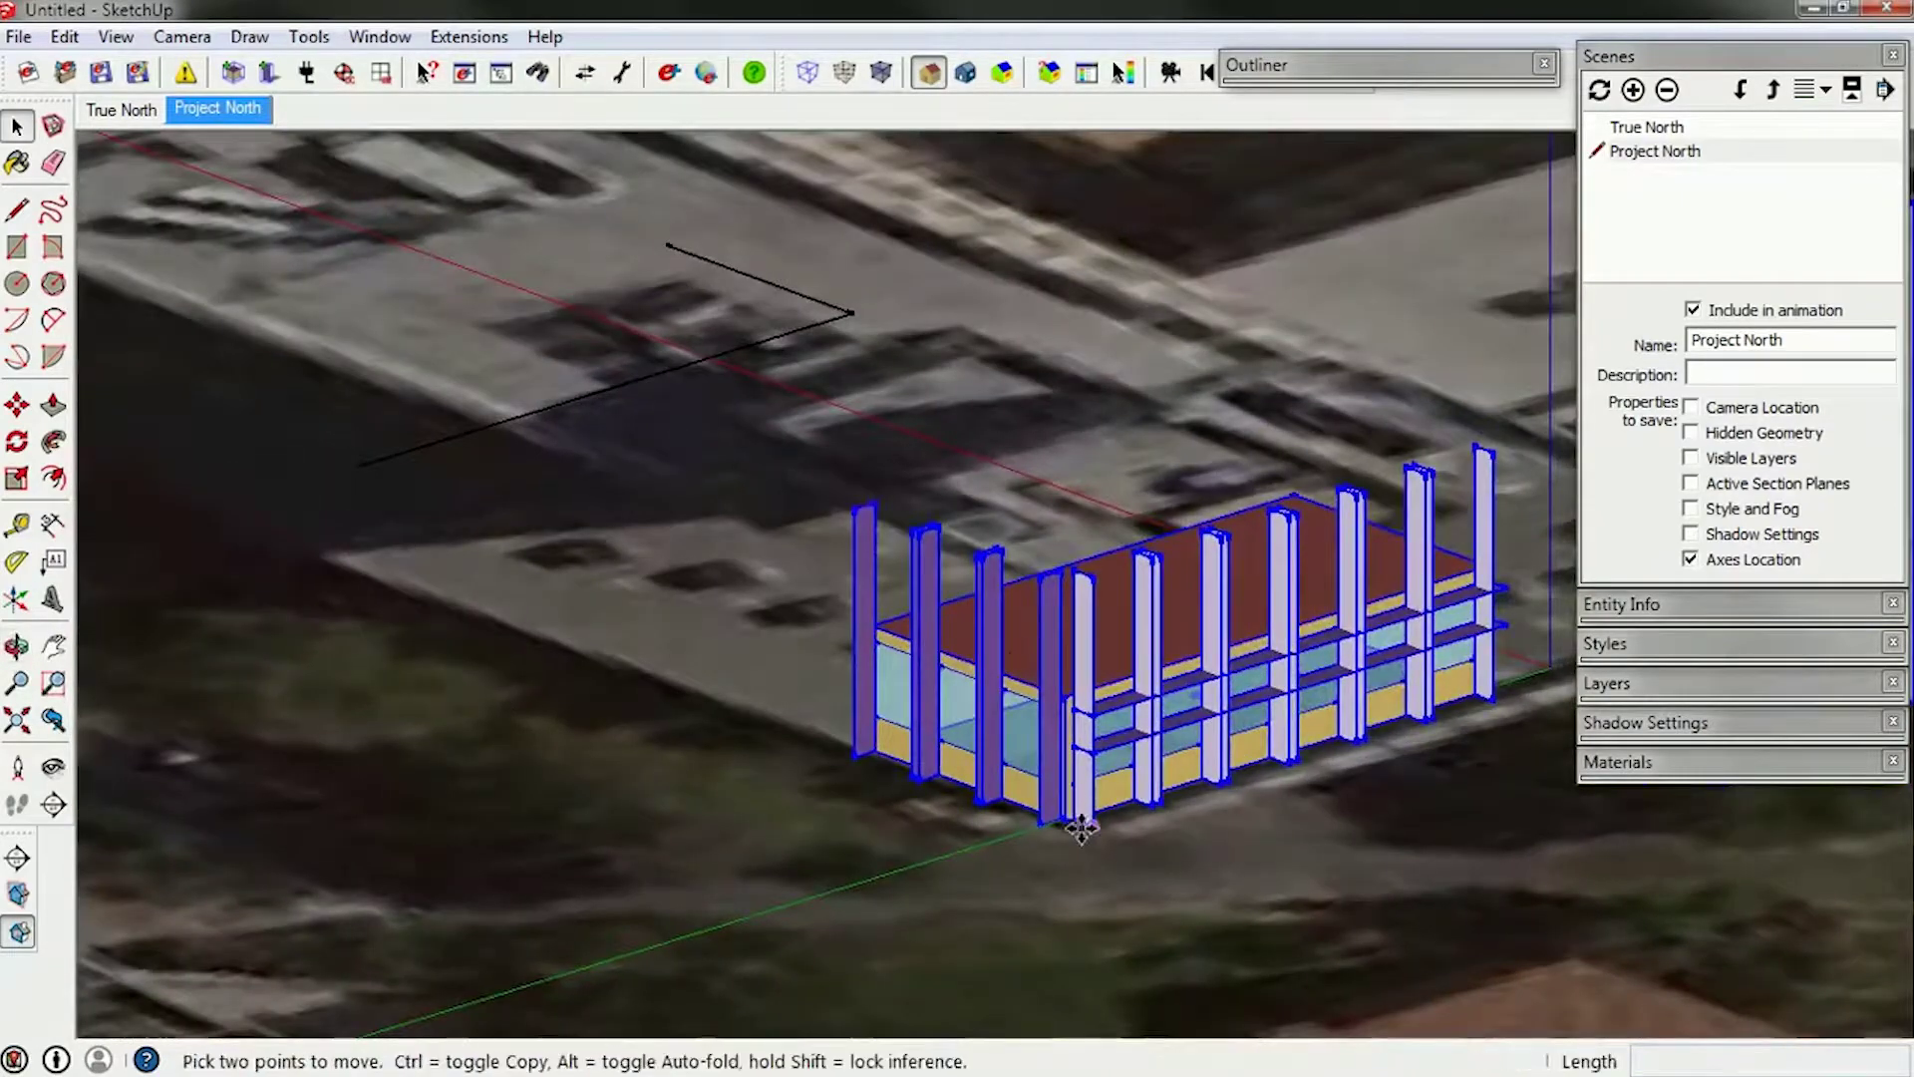
{"action": "left_click", "coordinate": [1075, 822]}
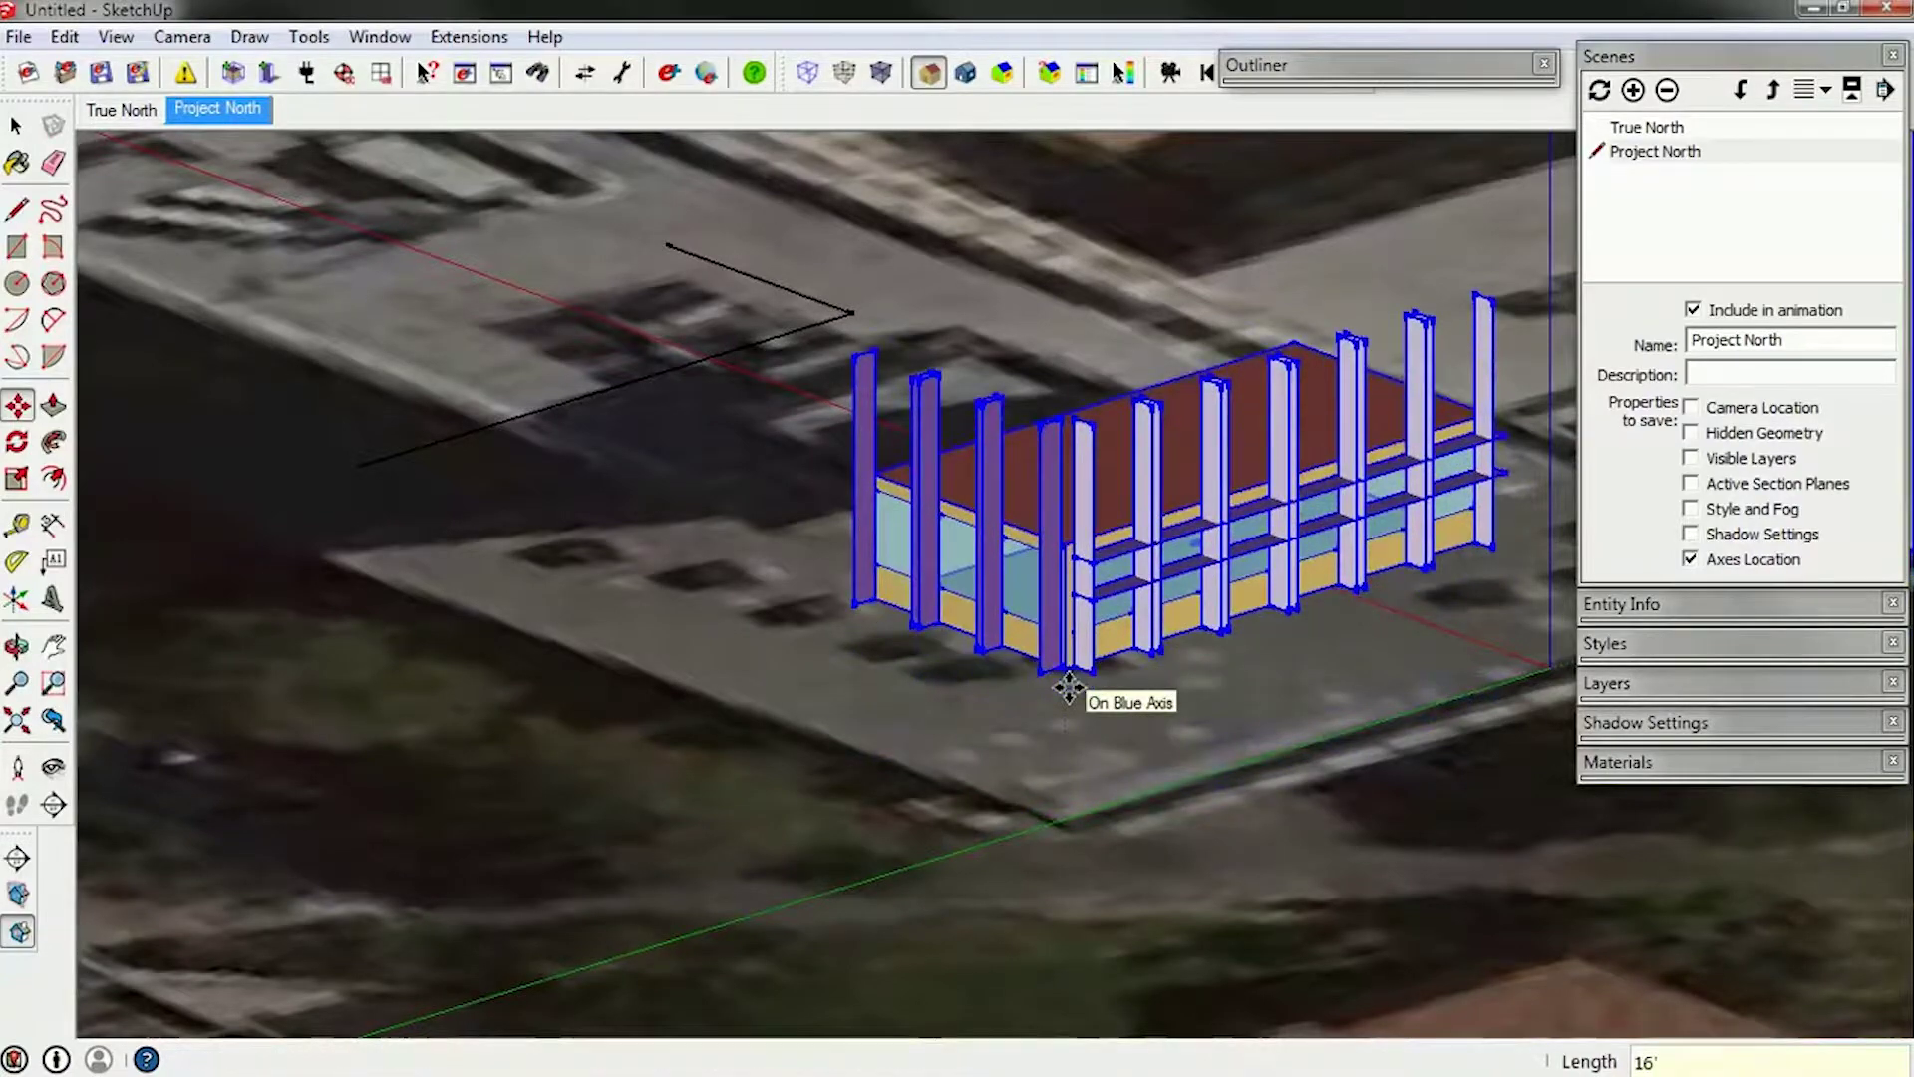
{"action": "key", "text": "Return"}
{"action": "key", "text": "space"}
{"action": "scroll", "coordinate": [1025, 658], "scroll_direction": "down", "scroll_amount": 2}
{"action": "middle_click_drag", "start_coordinate": [1025, 644], "coordinate": [785, 343]}
{"action": "scroll", "coordinate": [727, 598], "scroll_direction": "down", "scroll_amount": 3}
{"action": "scroll", "coordinate": [987, 551], "scroll_direction": "up", "scroll_amount": 3}
{"action": "middle_click_drag", "start_coordinate": [987, 551], "coordinate": [918, 464]}
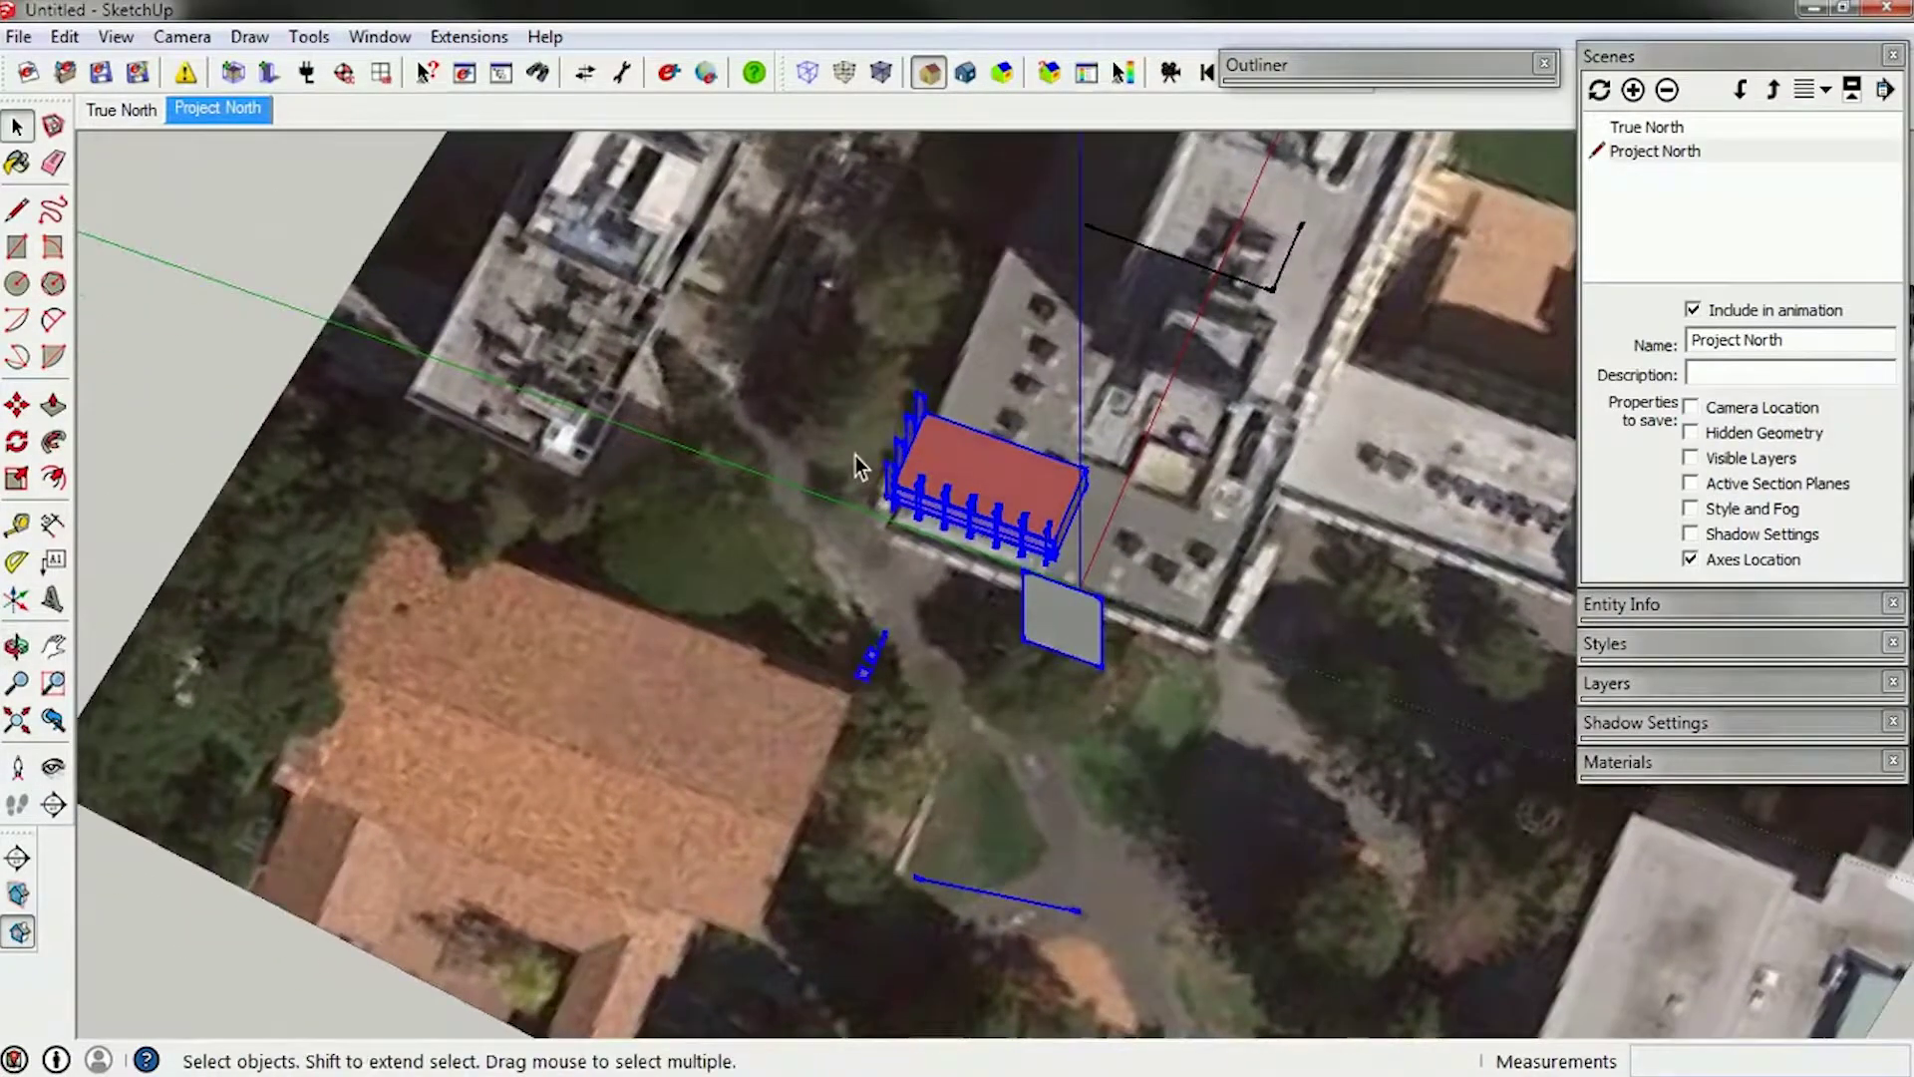
{"action": "middle_click_drag", "start_coordinate": [855, 456], "coordinate": [850, 731], "text": "shift"}
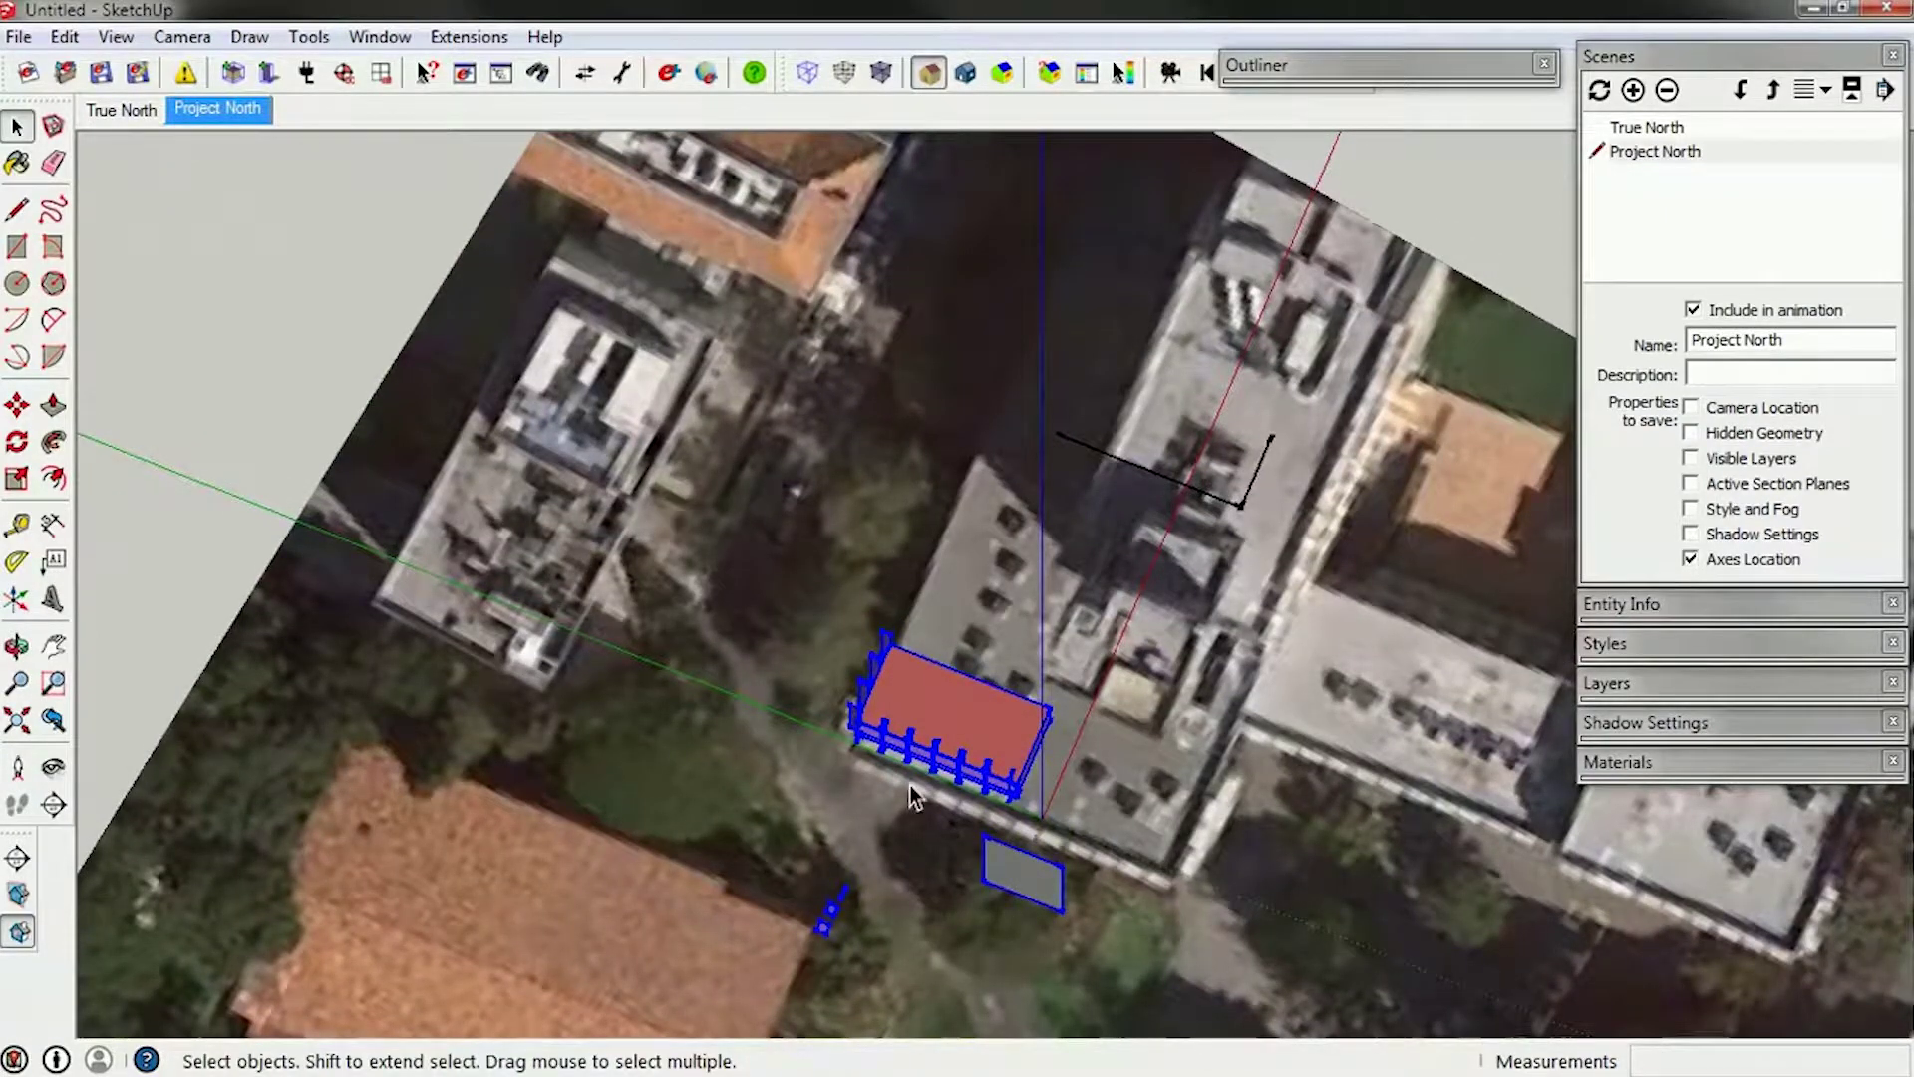
{"action": "middle_click_drag", "start_coordinate": [911, 798], "coordinate": [353, 734]}
{"action": "middle_click_drag", "start_coordinate": [535, 565], "coordinate": [689, 788]}
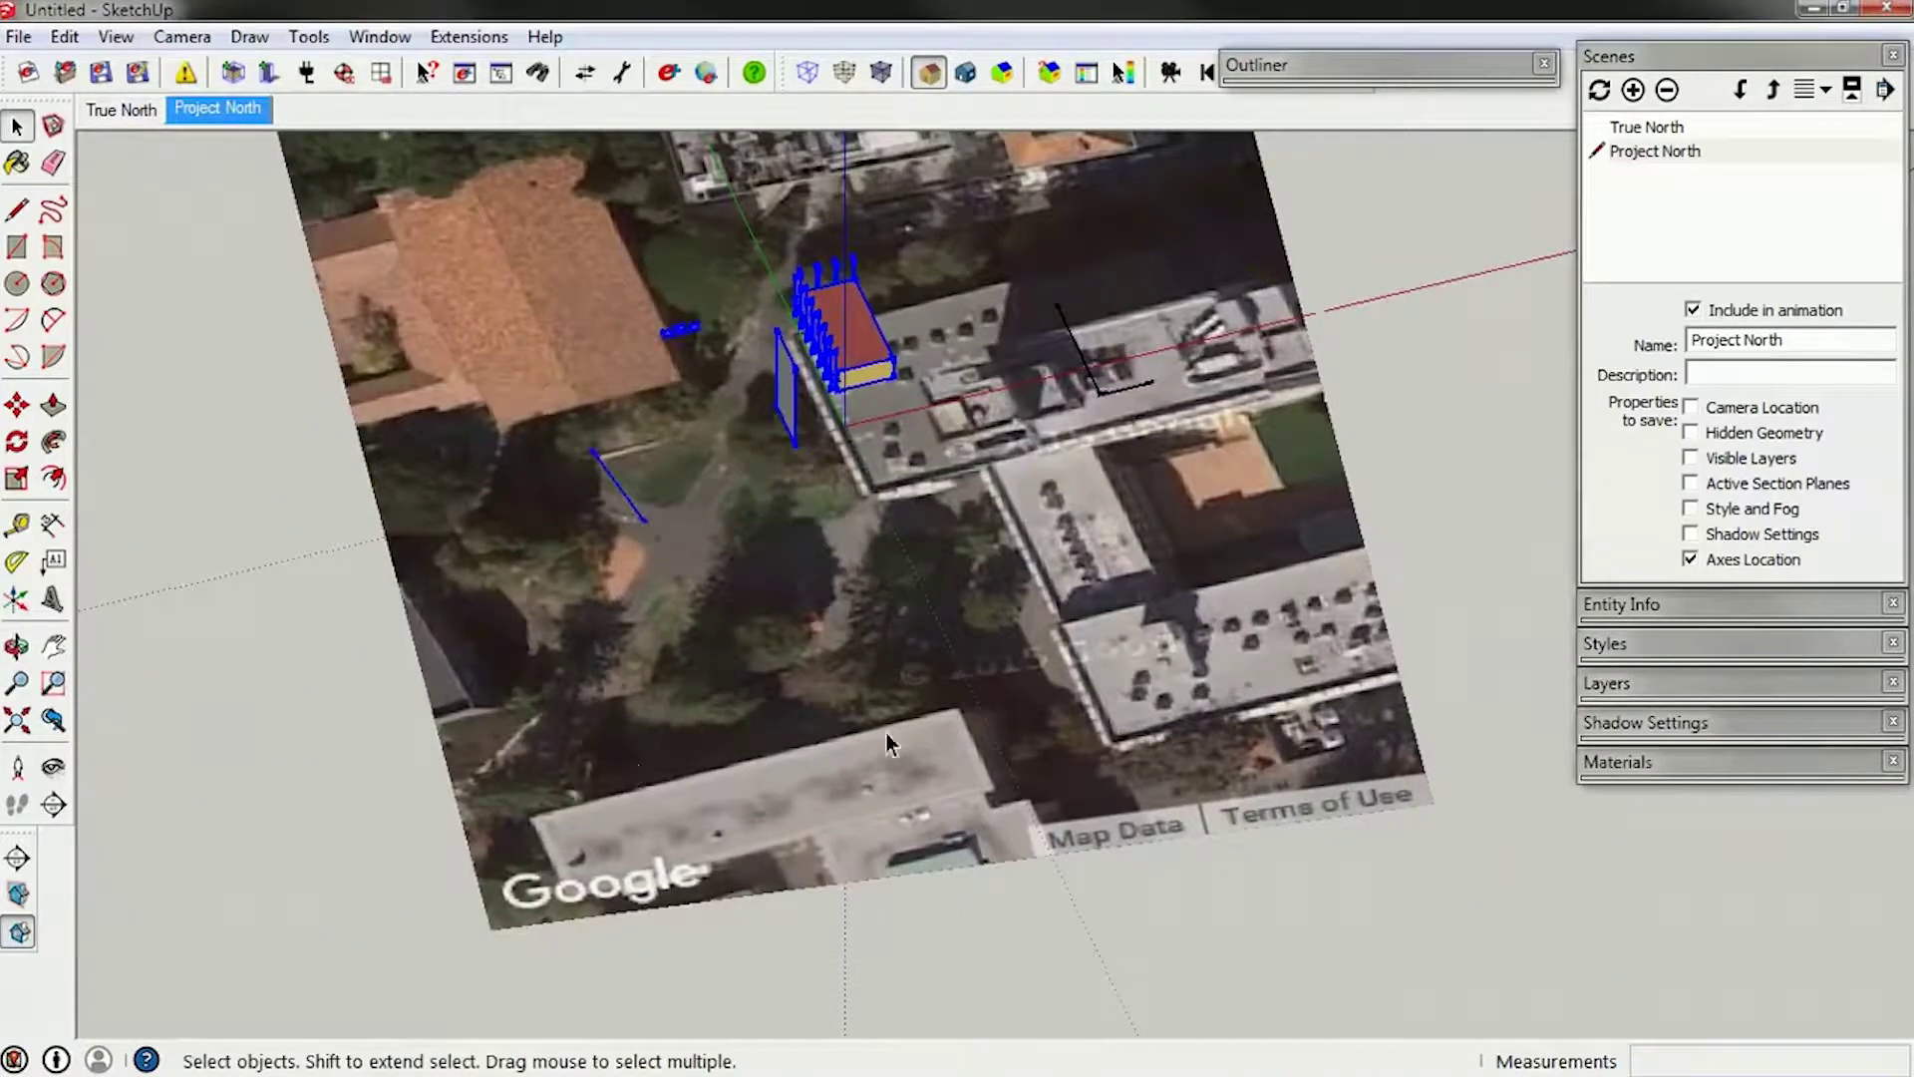
{"action": "middle_click_drag", "start_coordinate": [723, 492], "coordinate": [698, 897]}
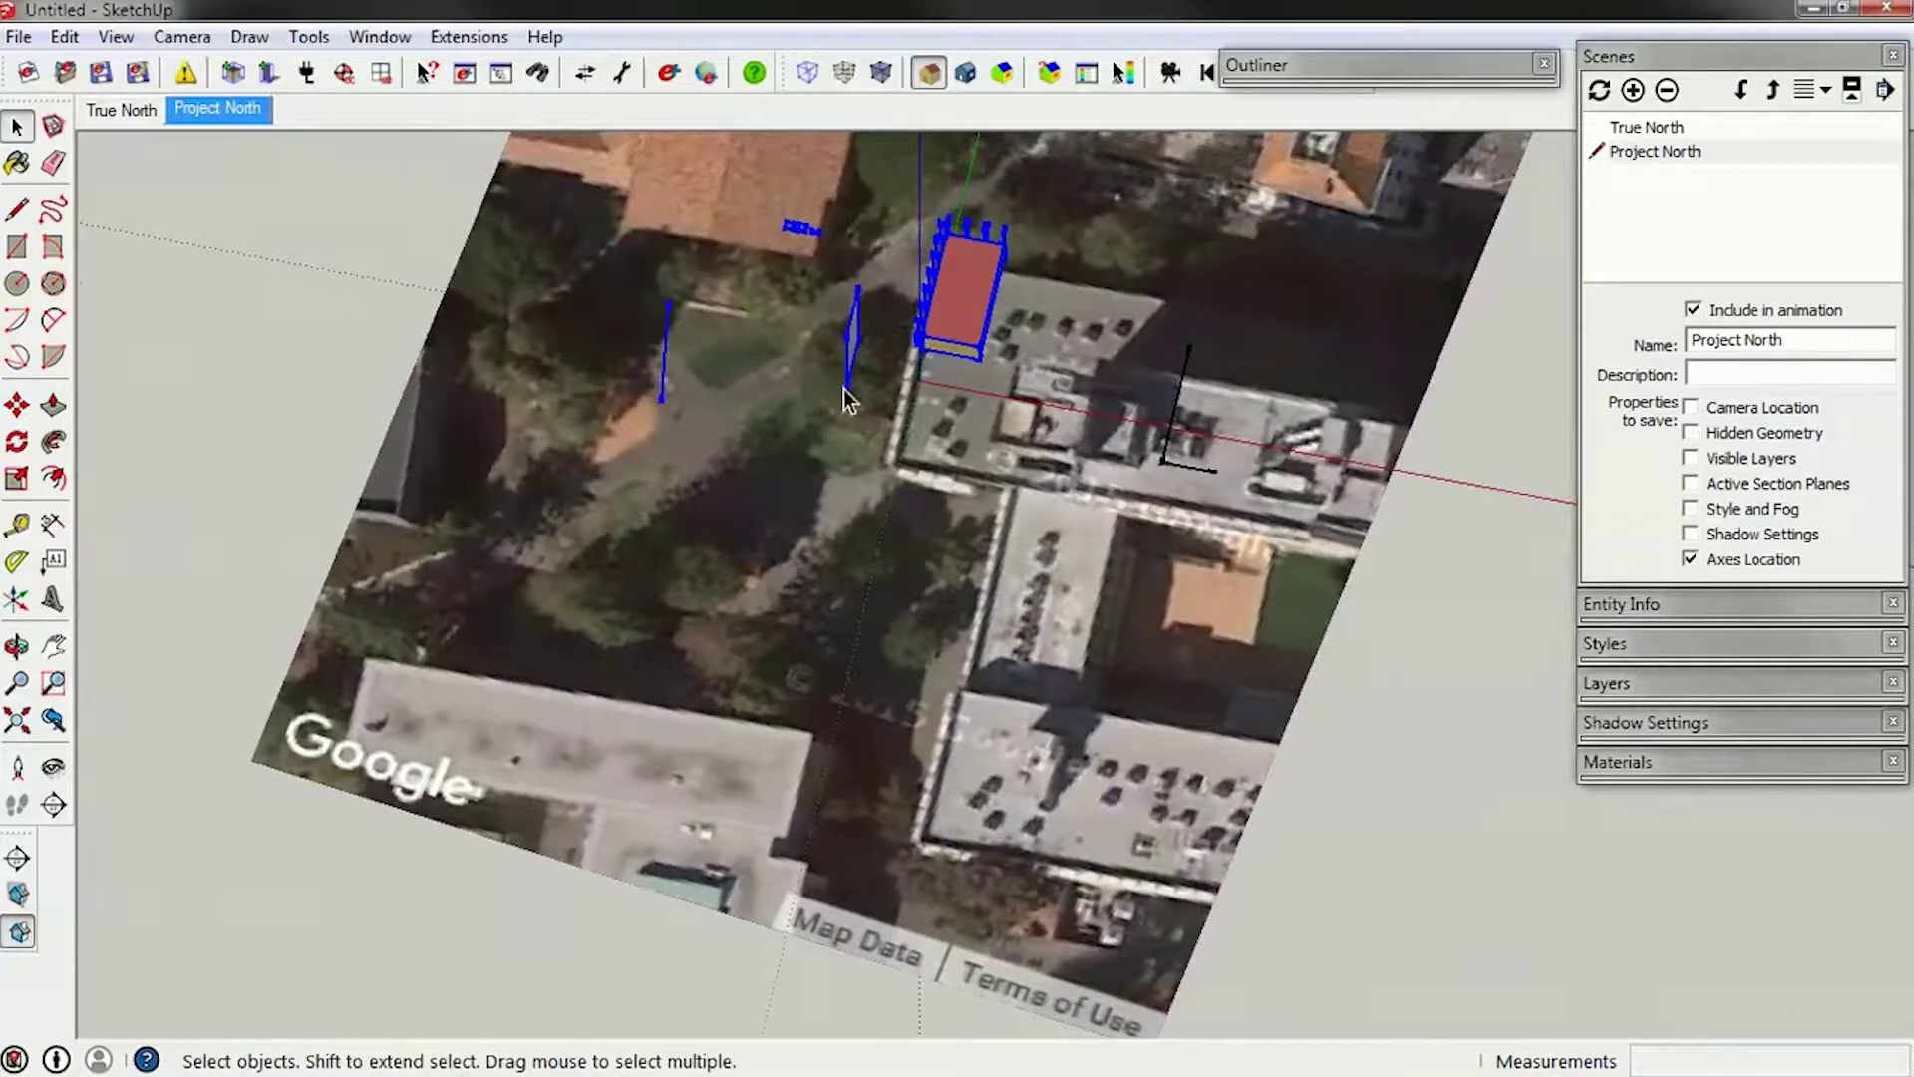
{"action": "middle_click_drag", "start_coordinate": [873, 487], "coordinate": [812, 454]}
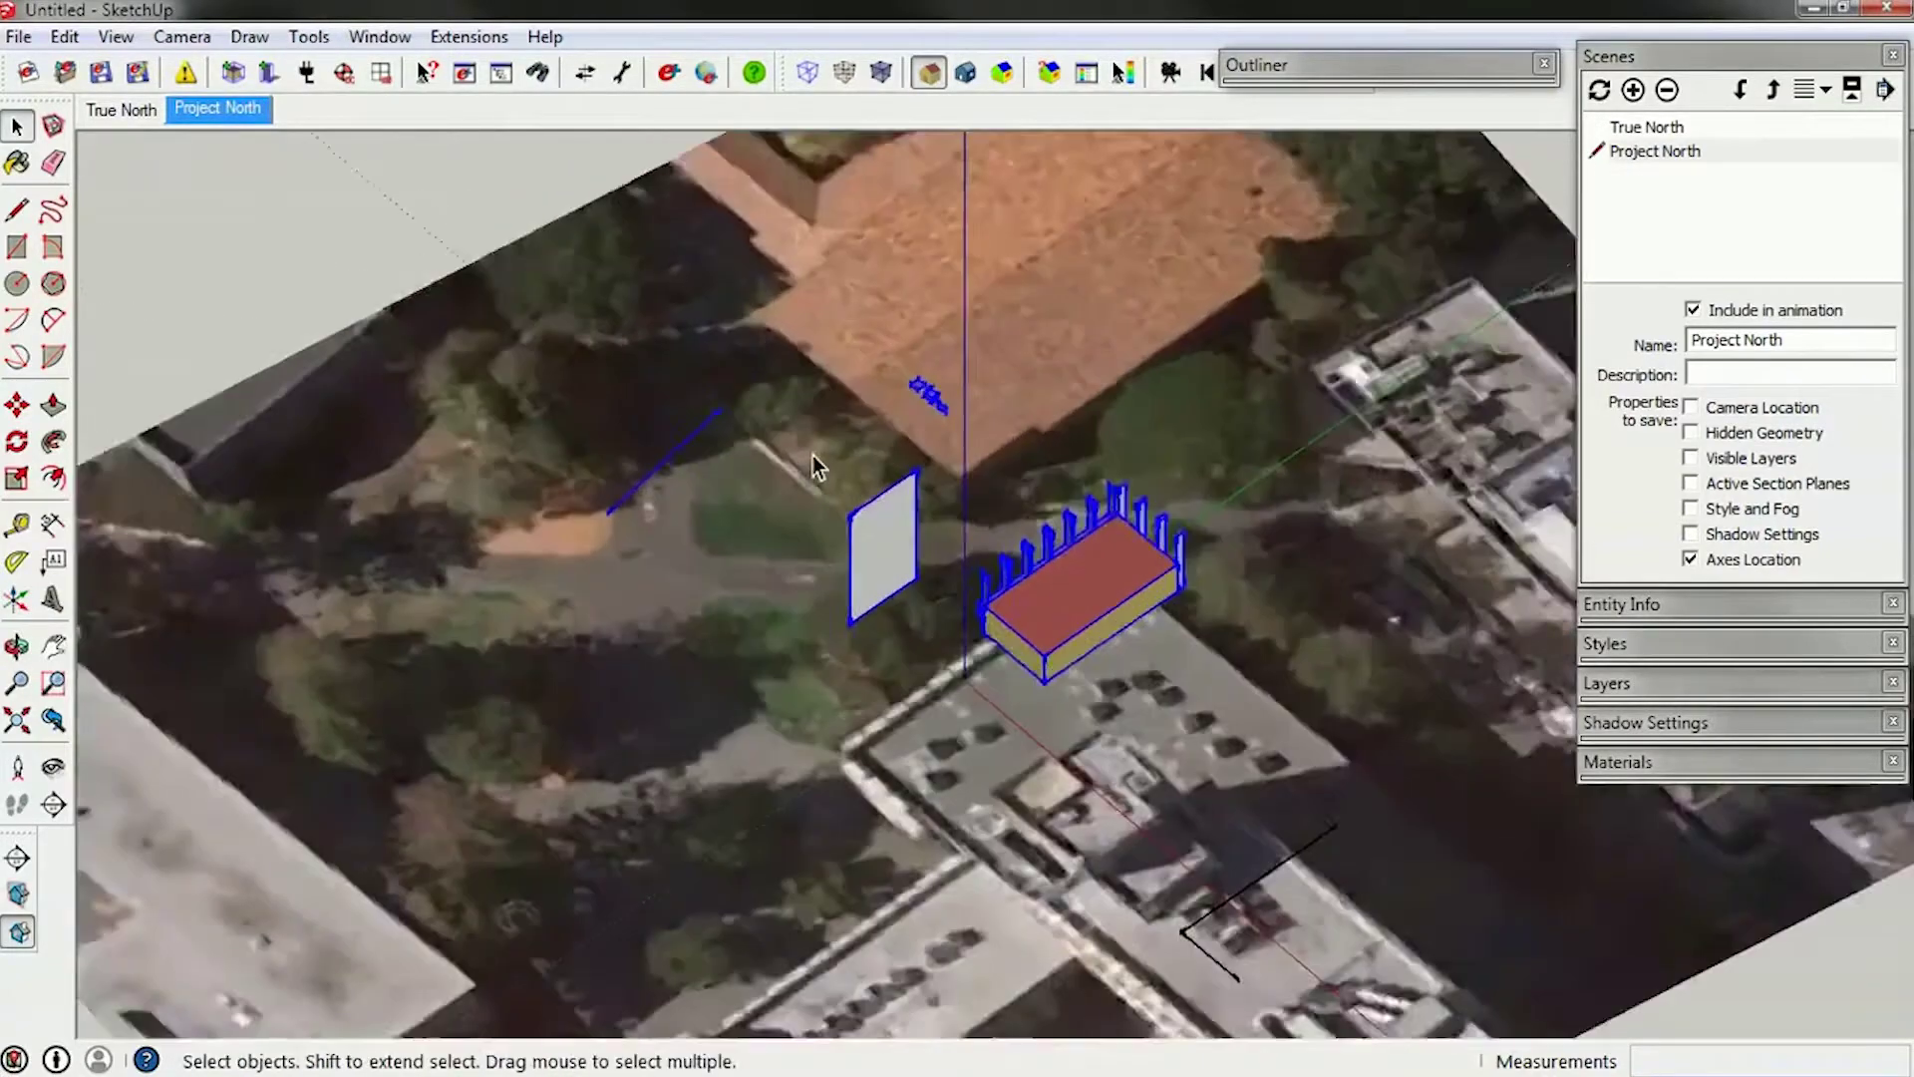
{"action": "middle_click_drag", "start_coordinate": [929, 601], "coordinate": [979, 732]}
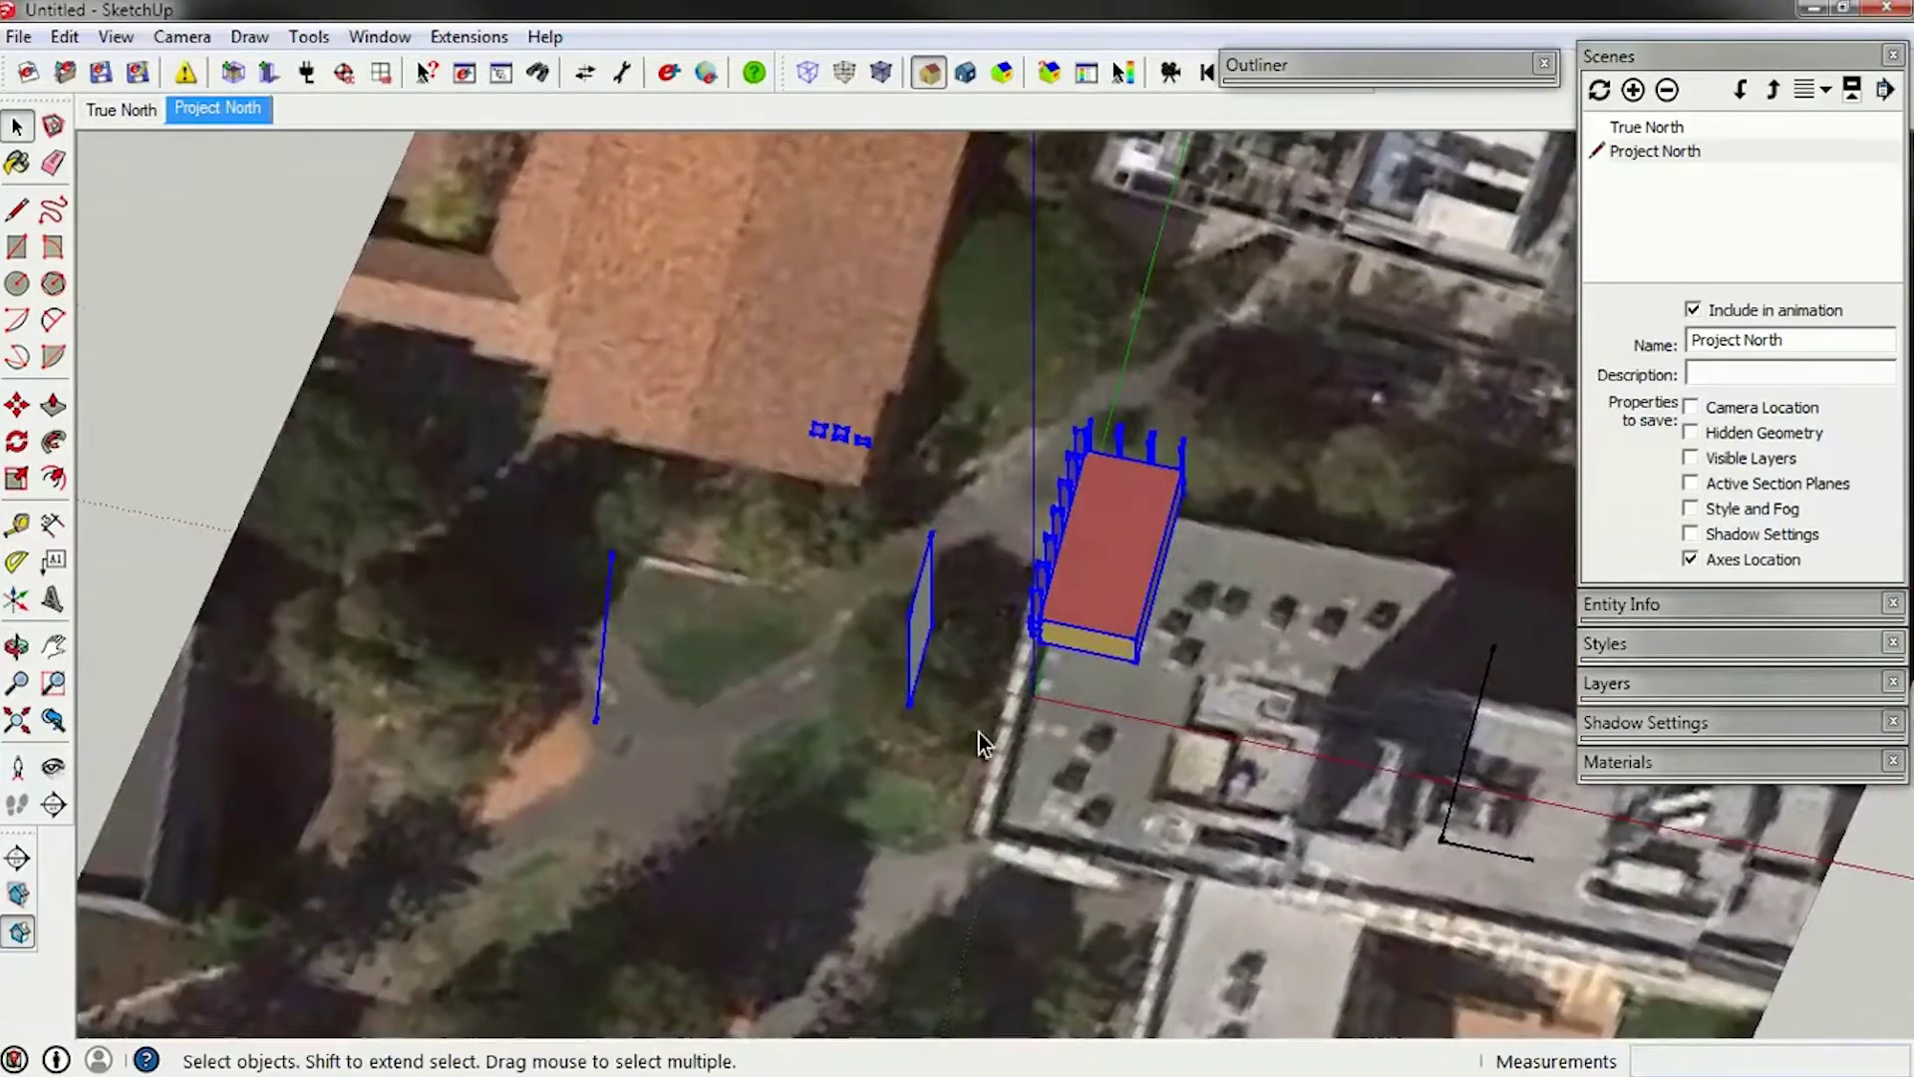
{"action": "scroll", "coordinate": [1003, 757], "scroll_direction": "down", "scroll_amount": 3}
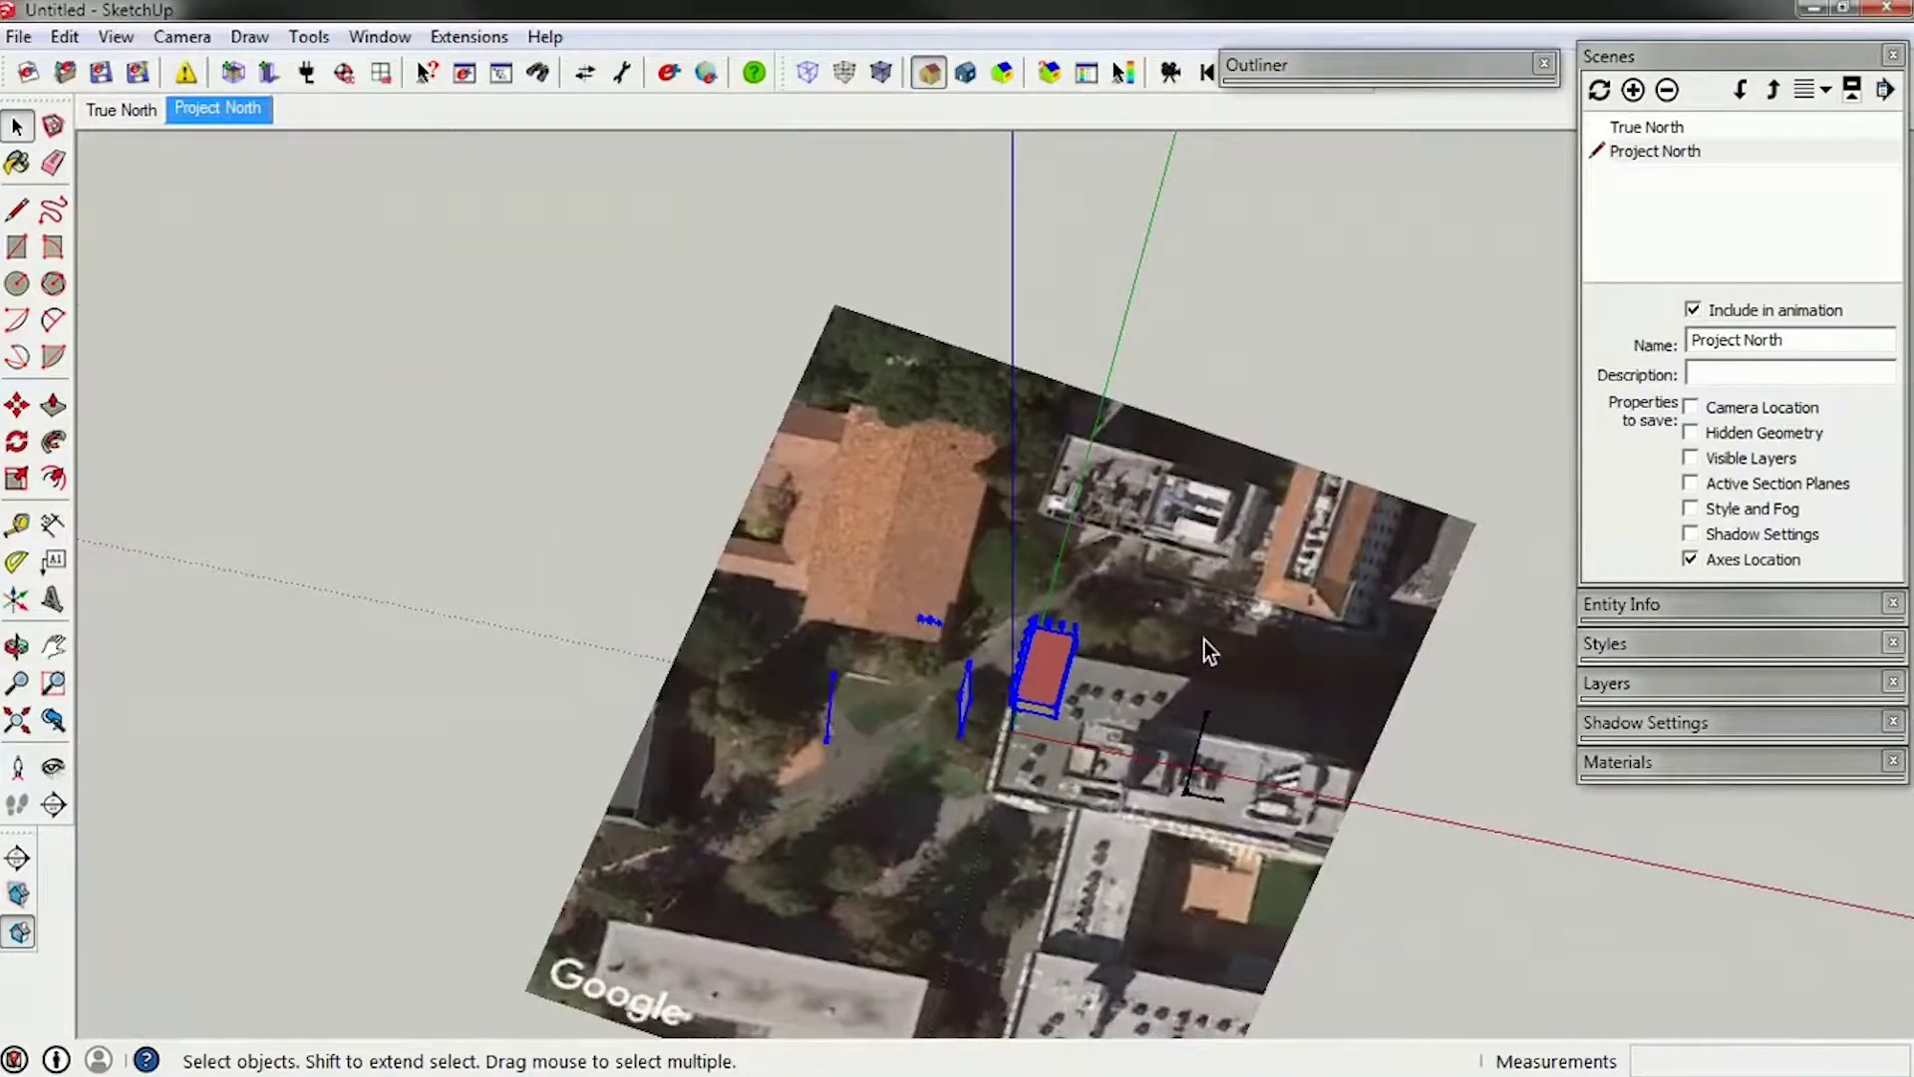
{"action": "scroll", "coordinate": [1240, 624], "scroll_direction": "down", "scroll_amount": 2}
{"action": "scroll", "coordinate": [1286, 658], "scroll_direction": "up", "scroll_amount": 3}
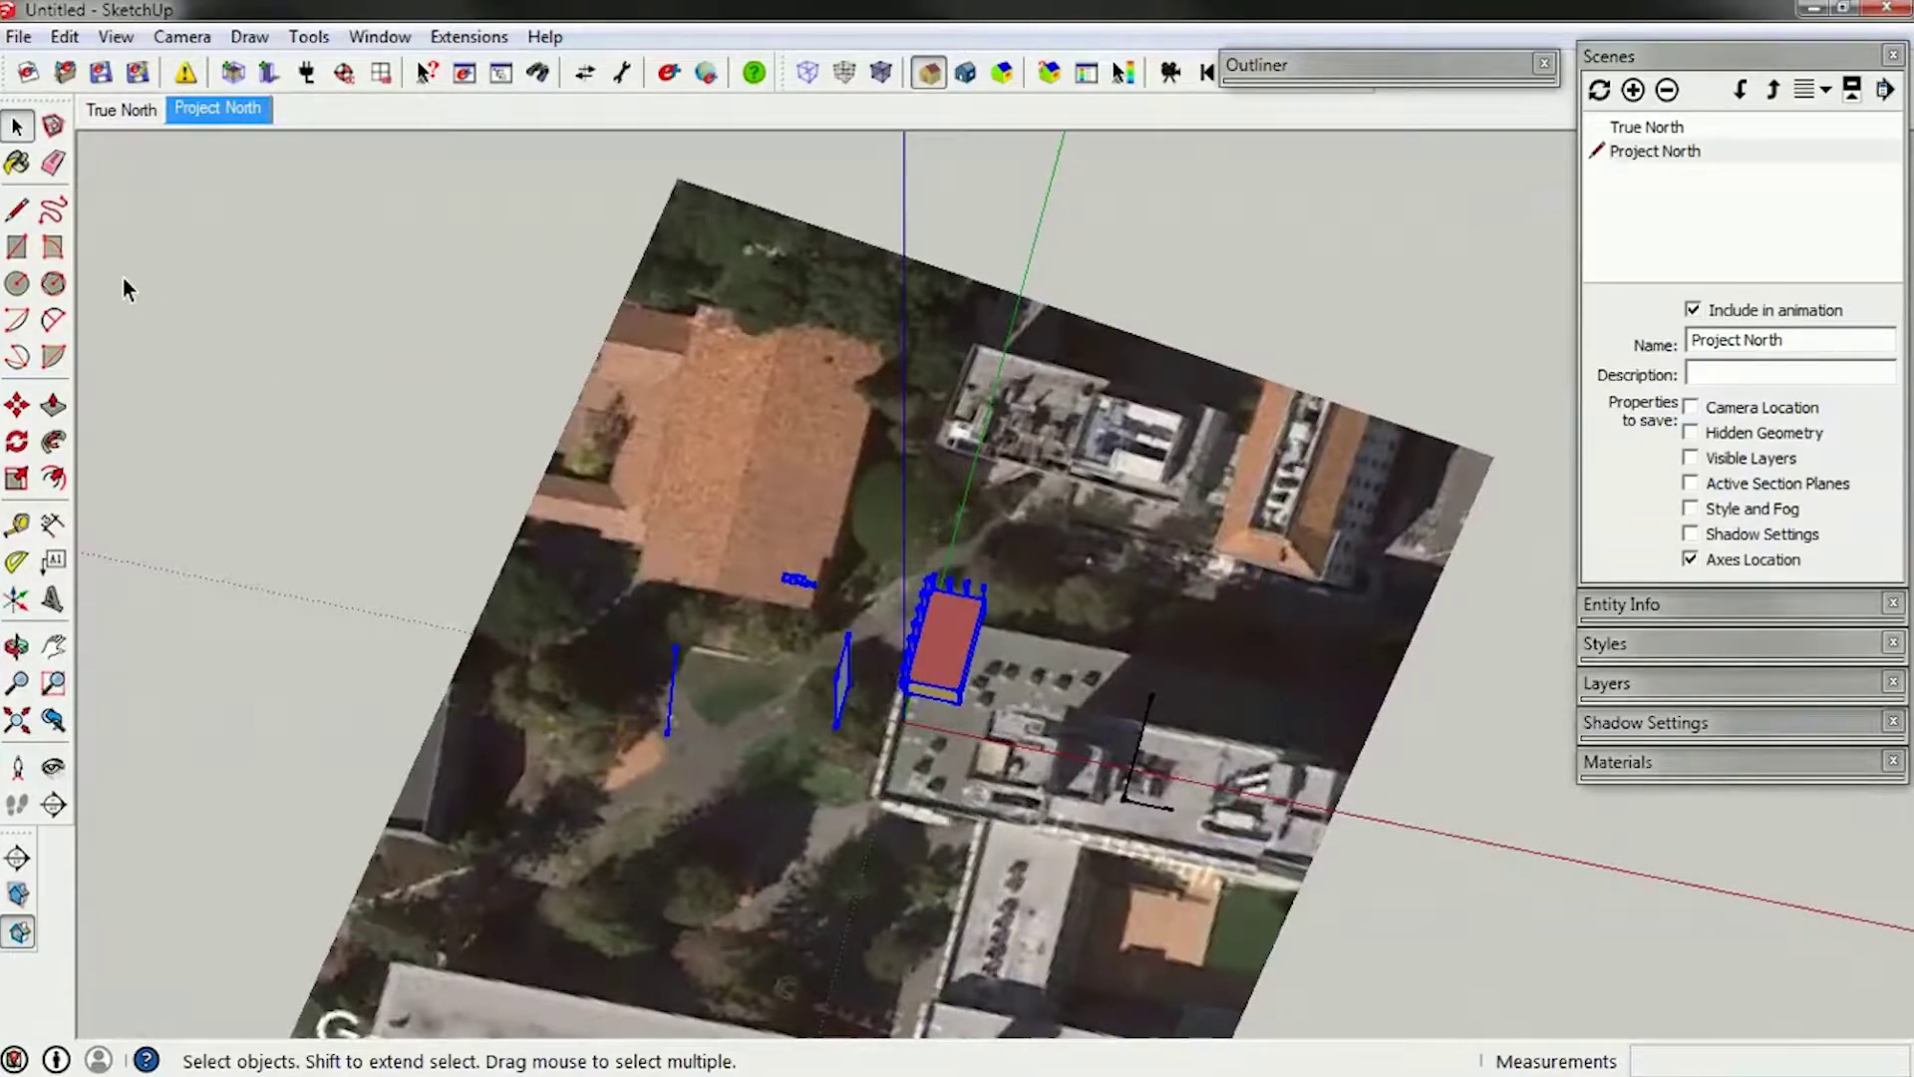
{"action": "left_click", "coordinate": [53, 246]}
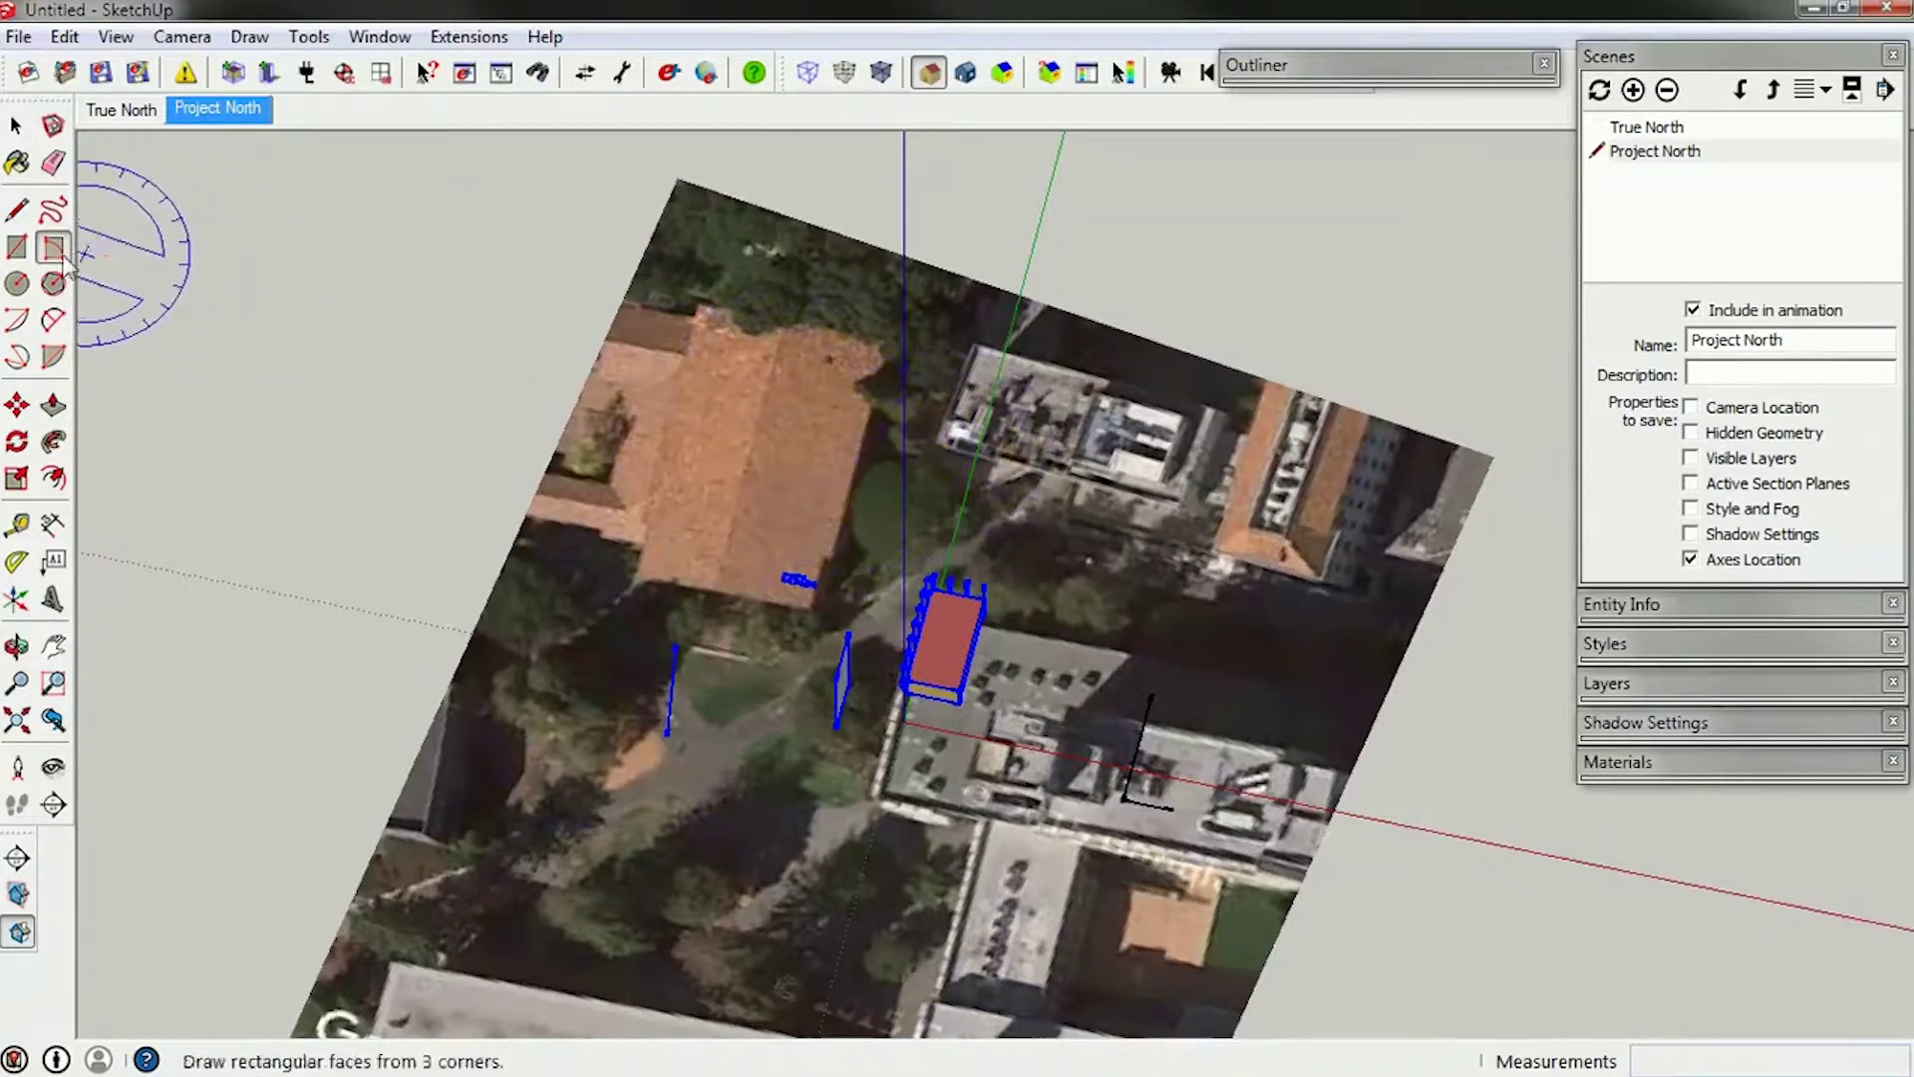
Trace a rotated rectangle over the roof of the large tiled building.
{"action": "left_click", "coordinate": [12, 211]}
{"action": "left_click", "coordinate": [53, 246]}
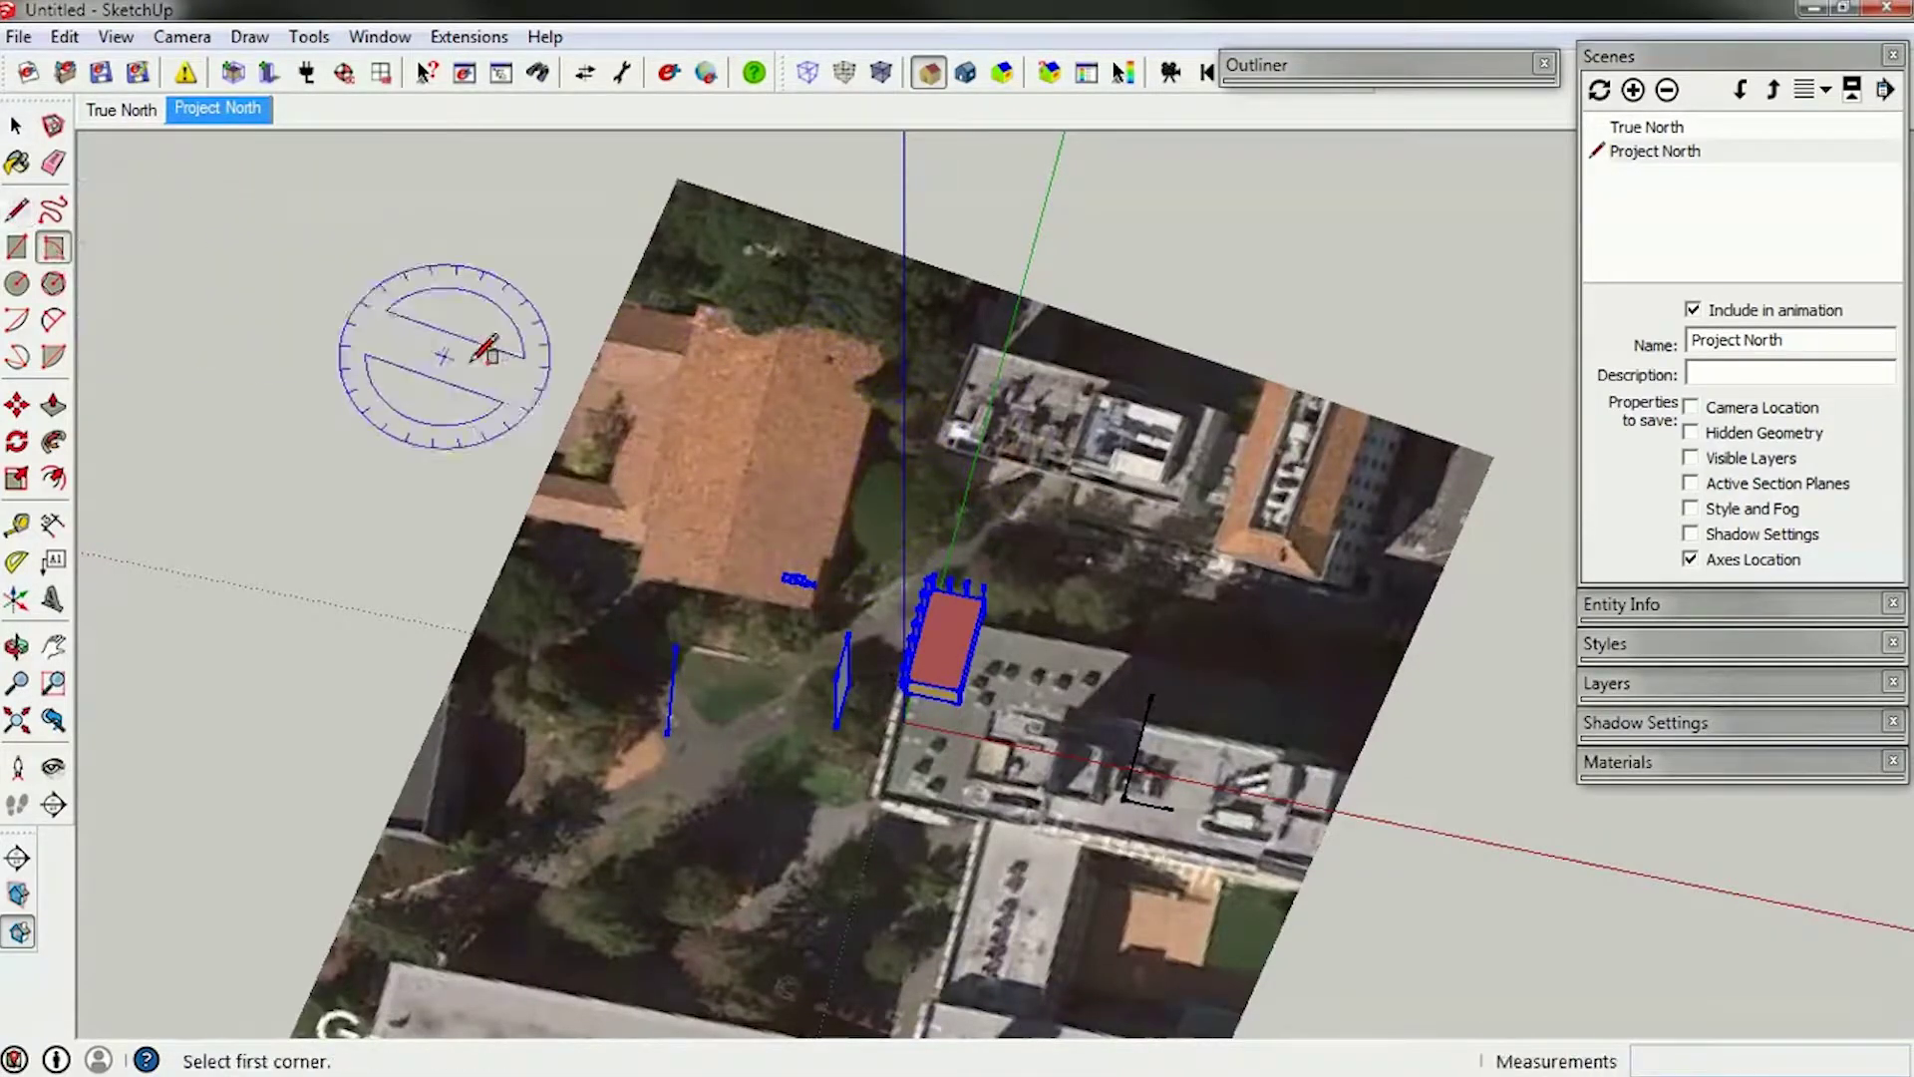
{"action": "left_click", "coordinate": [20, 255]}
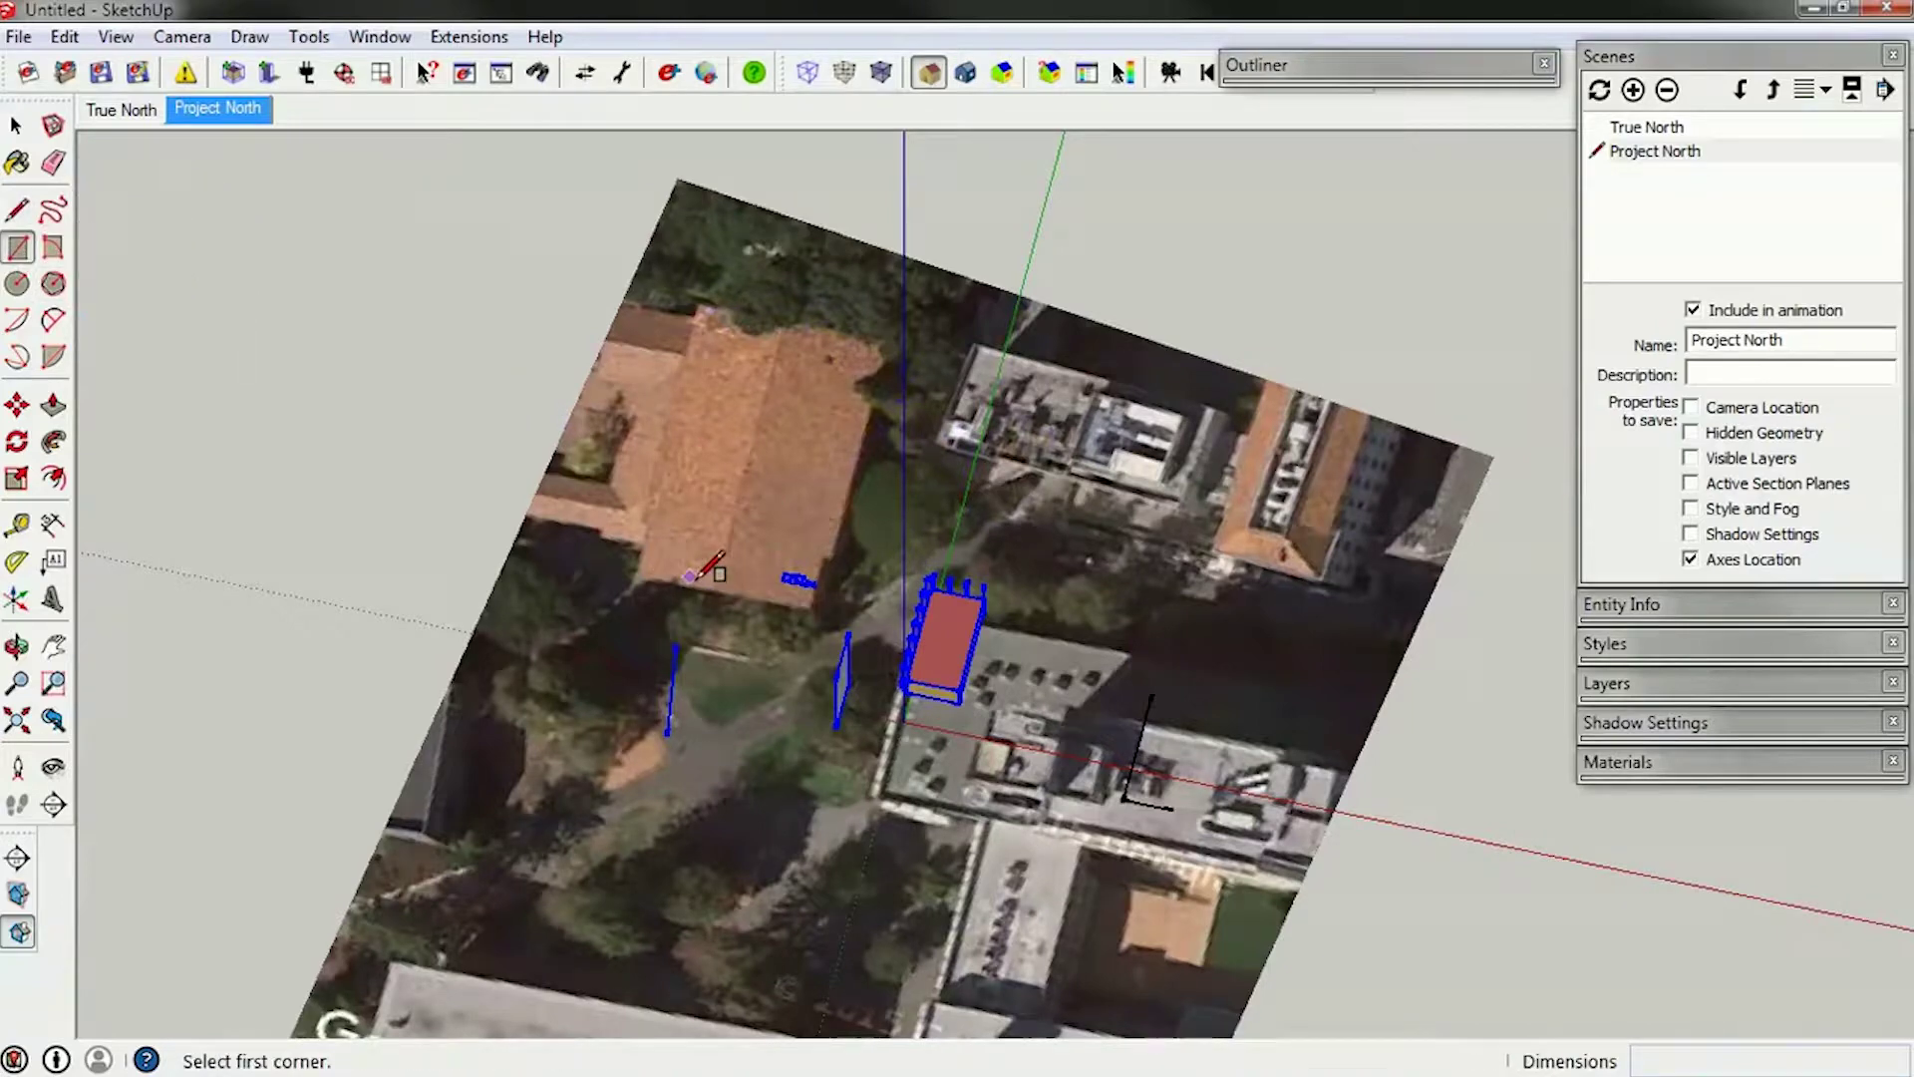
{"action": "left_click", "coordinate": [632, 579]}
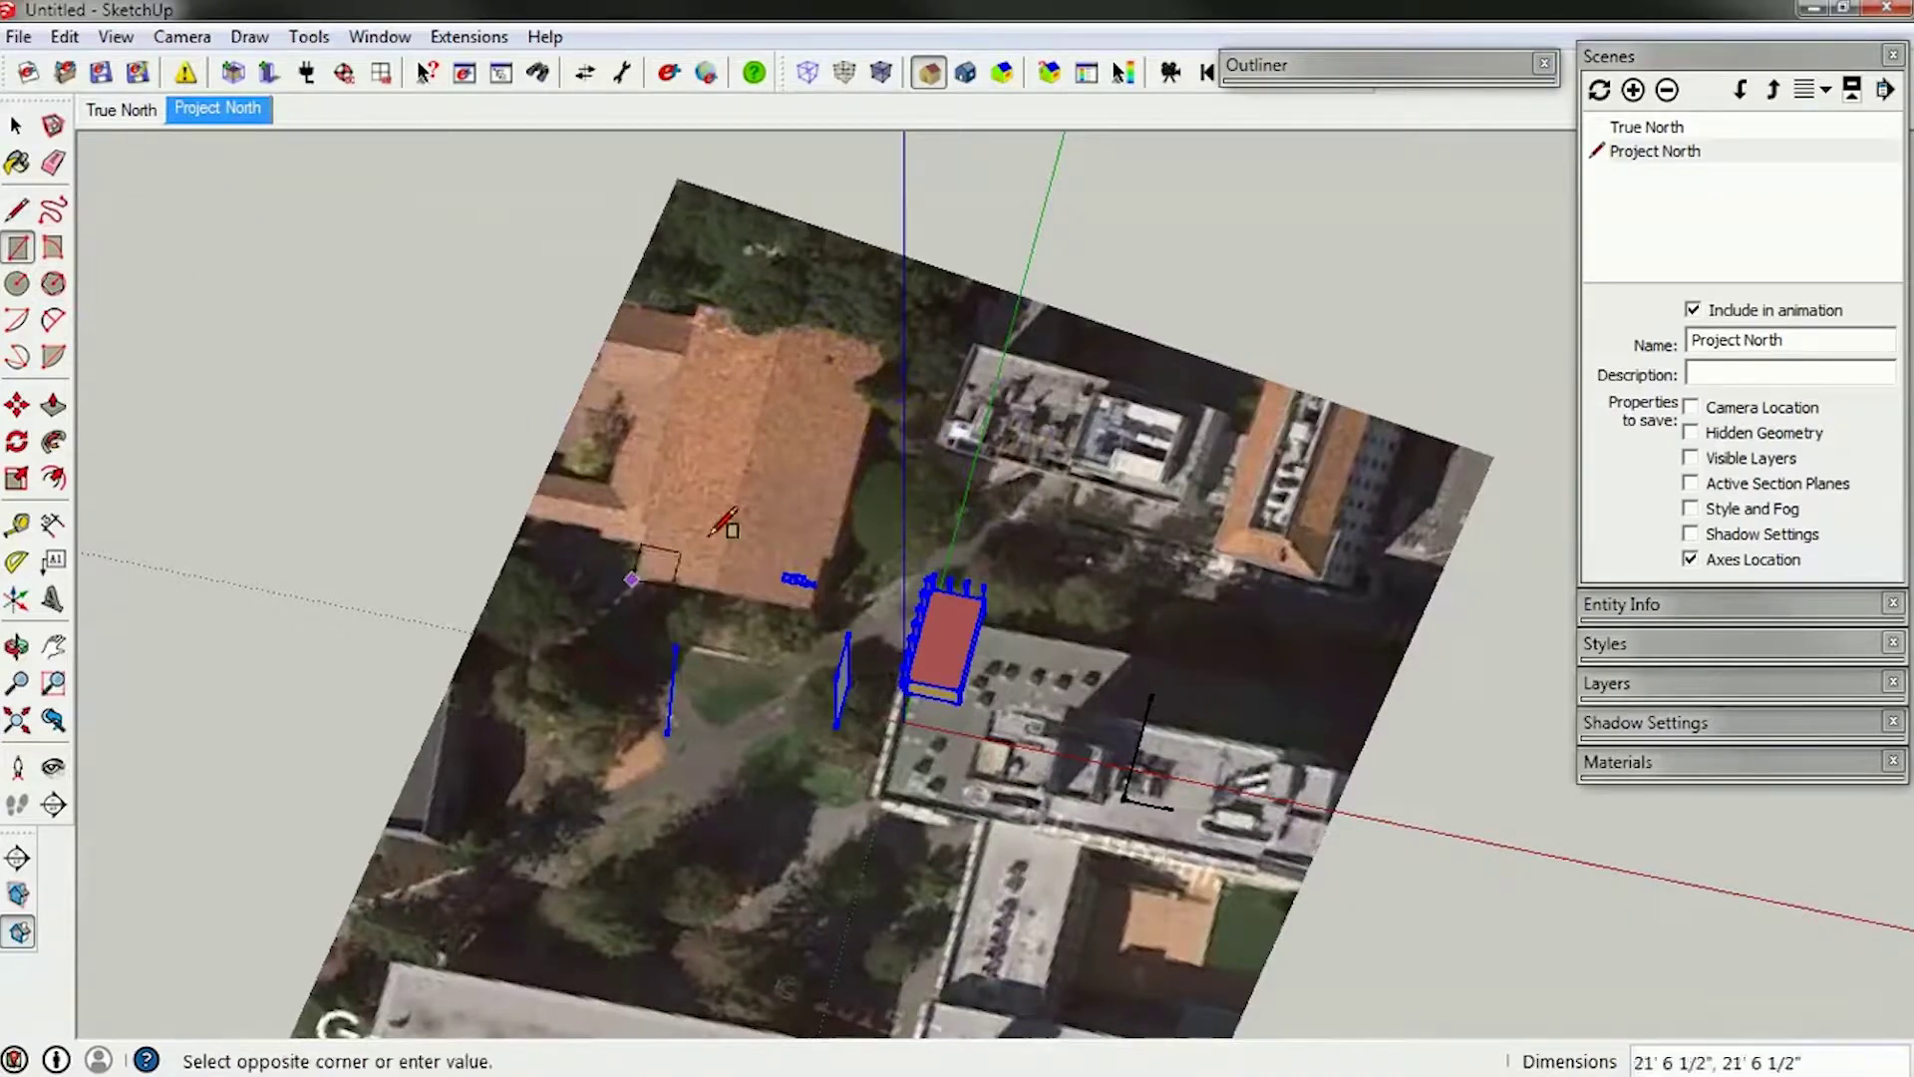
{"action": "left_click", "coordinate": [888, 340]}
{"action": "key", "text": "space"}
{"action": "middle_click_drag", "start_coordinate": [890, 339], "coordinate": [740, 339]}
Push/Pull the roof rectangle up into a 20' tall shading block.
{"action": "key", "text": "p"}
{"action": "left_click_drag", "start_coordinate": [759, 476], "coordinate": [777, 404]}
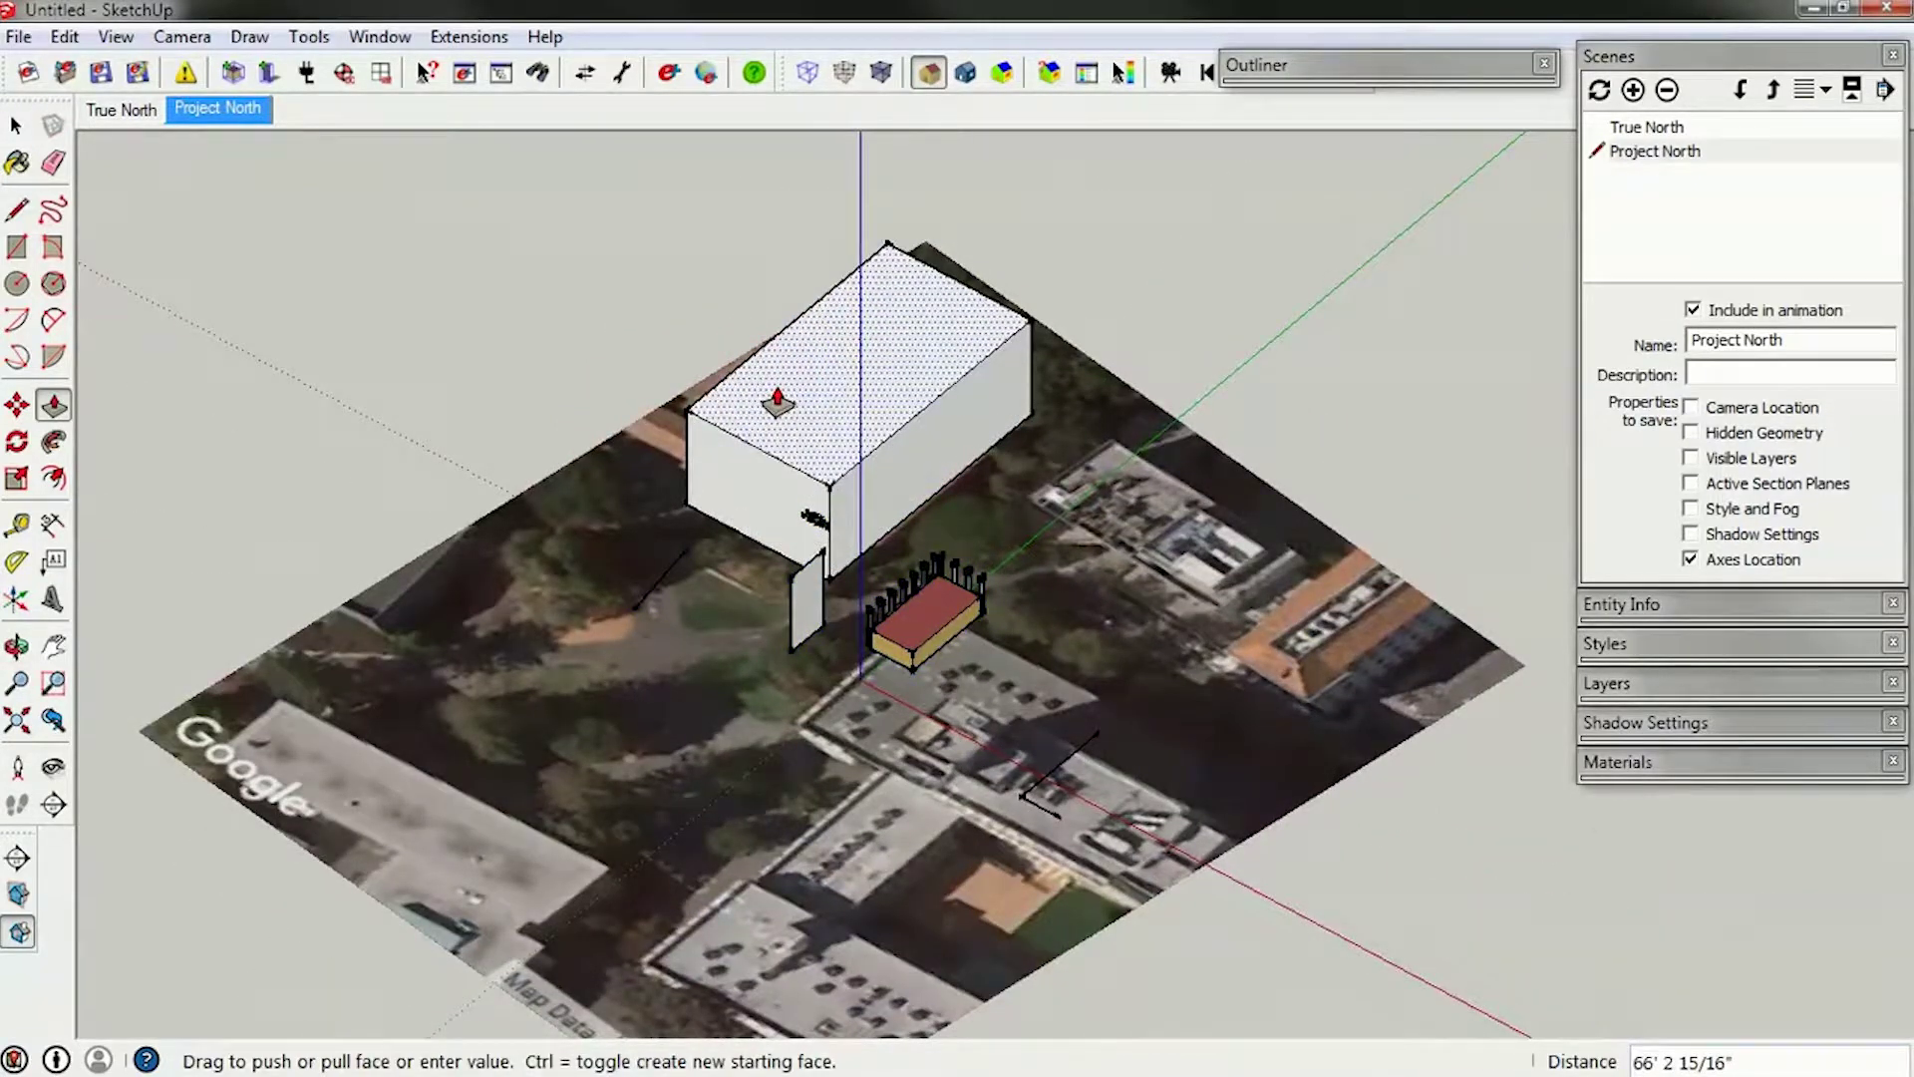
{"action": "left_click", "coordinate": [778, 404]}
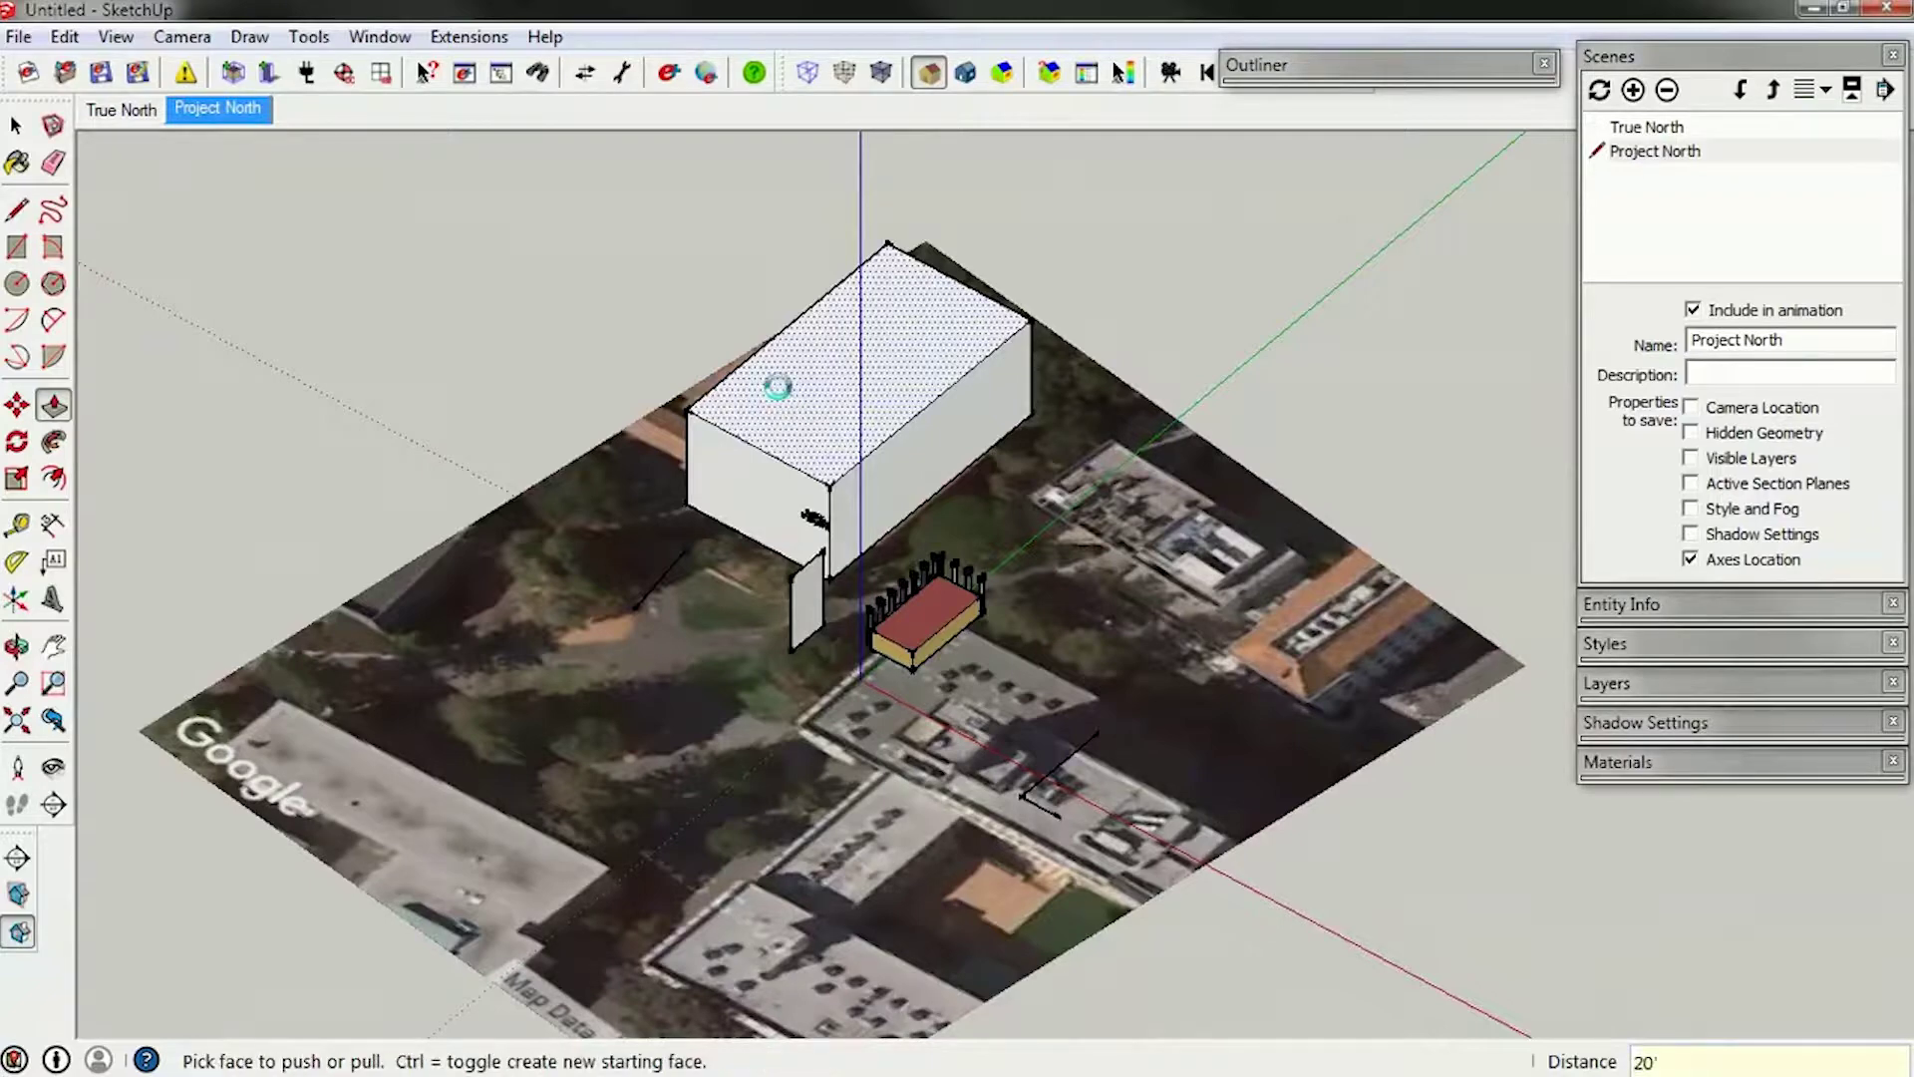
{"action": "left_click_drag", "start_coordinate": [819, 454], "coordinate": [825, 371]}
{"action": "key", "text": "ctrl+z"}
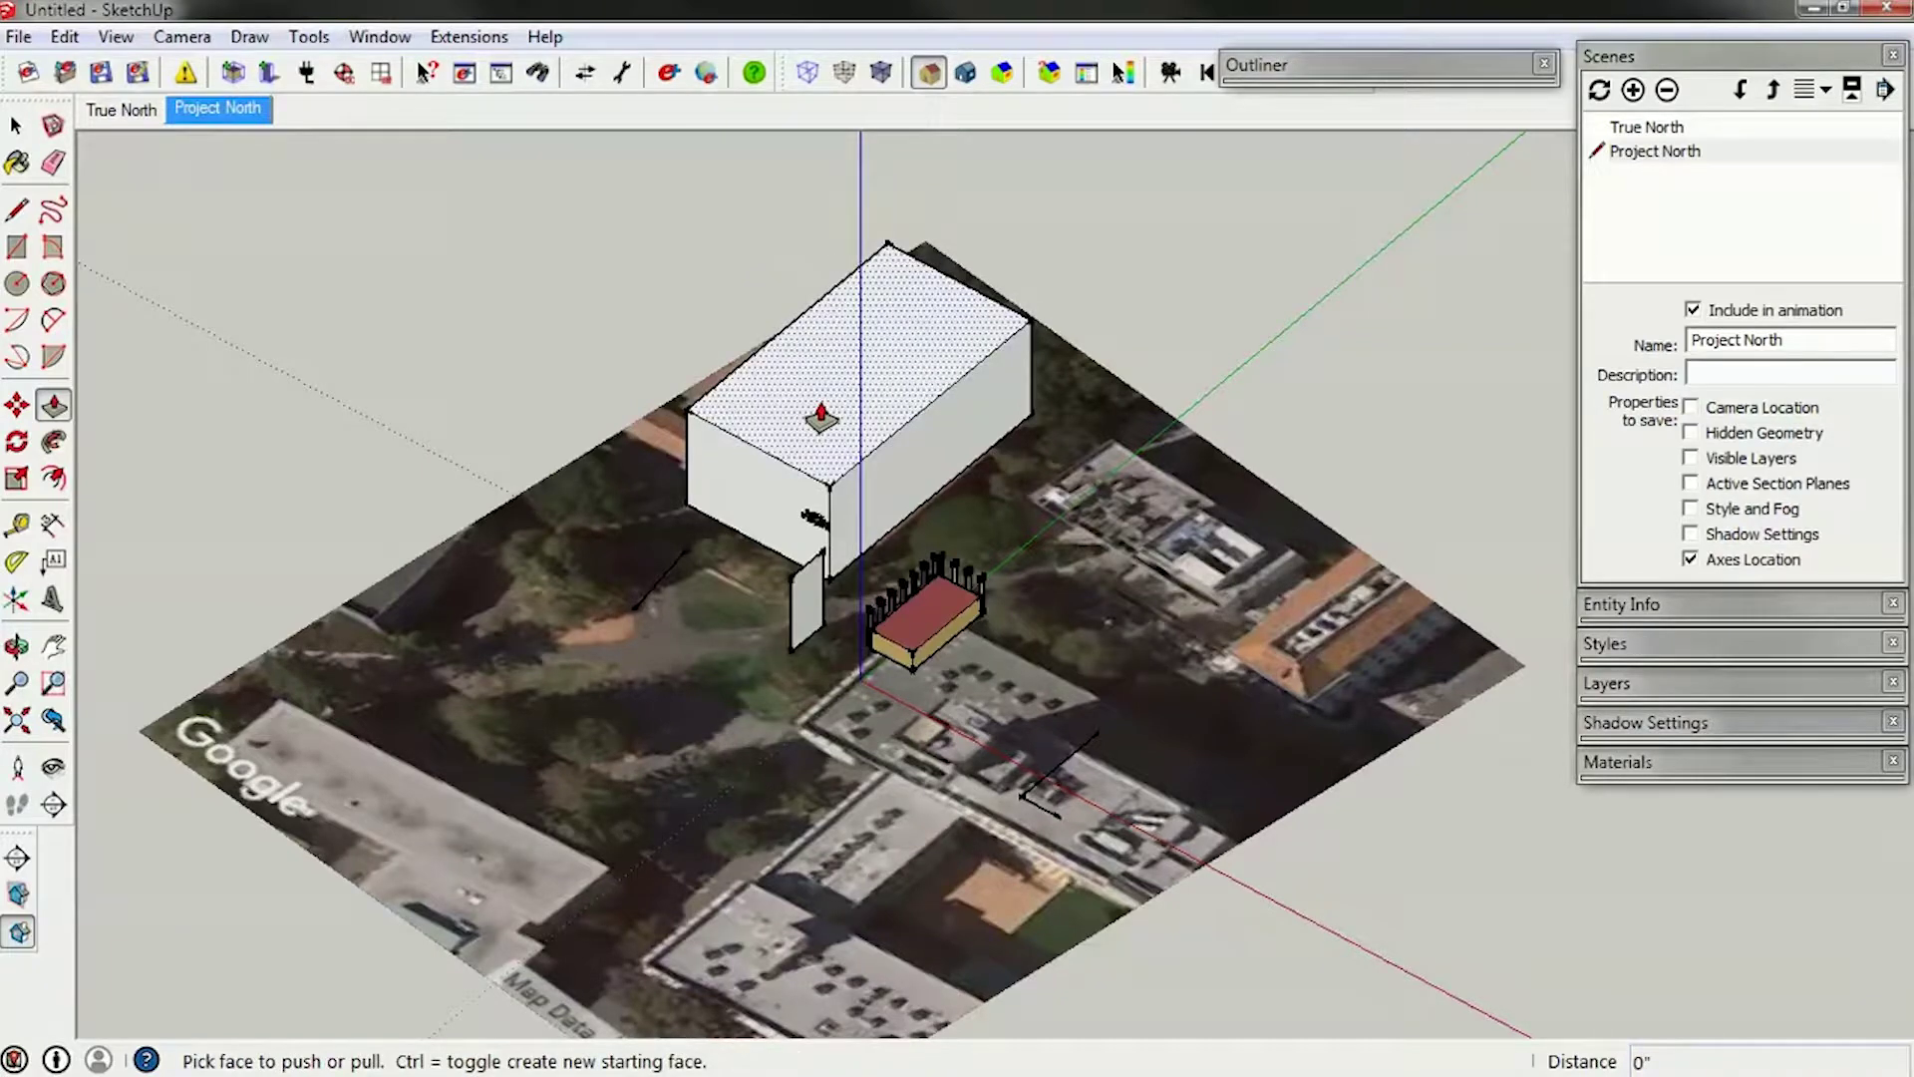
{"action": "mouse_move", "coordinate": [803, 439]}
{"action": "left_mouse_down"}
{"action": "mouse_move", "coordinate": [798, 489]}
{"action": "mouse_move", "coordinate": [796, 412]}
{"action": "left_mouse_up"}
{"action": "type", "text": "20'"}
{"action": "key", "text": "Return"}
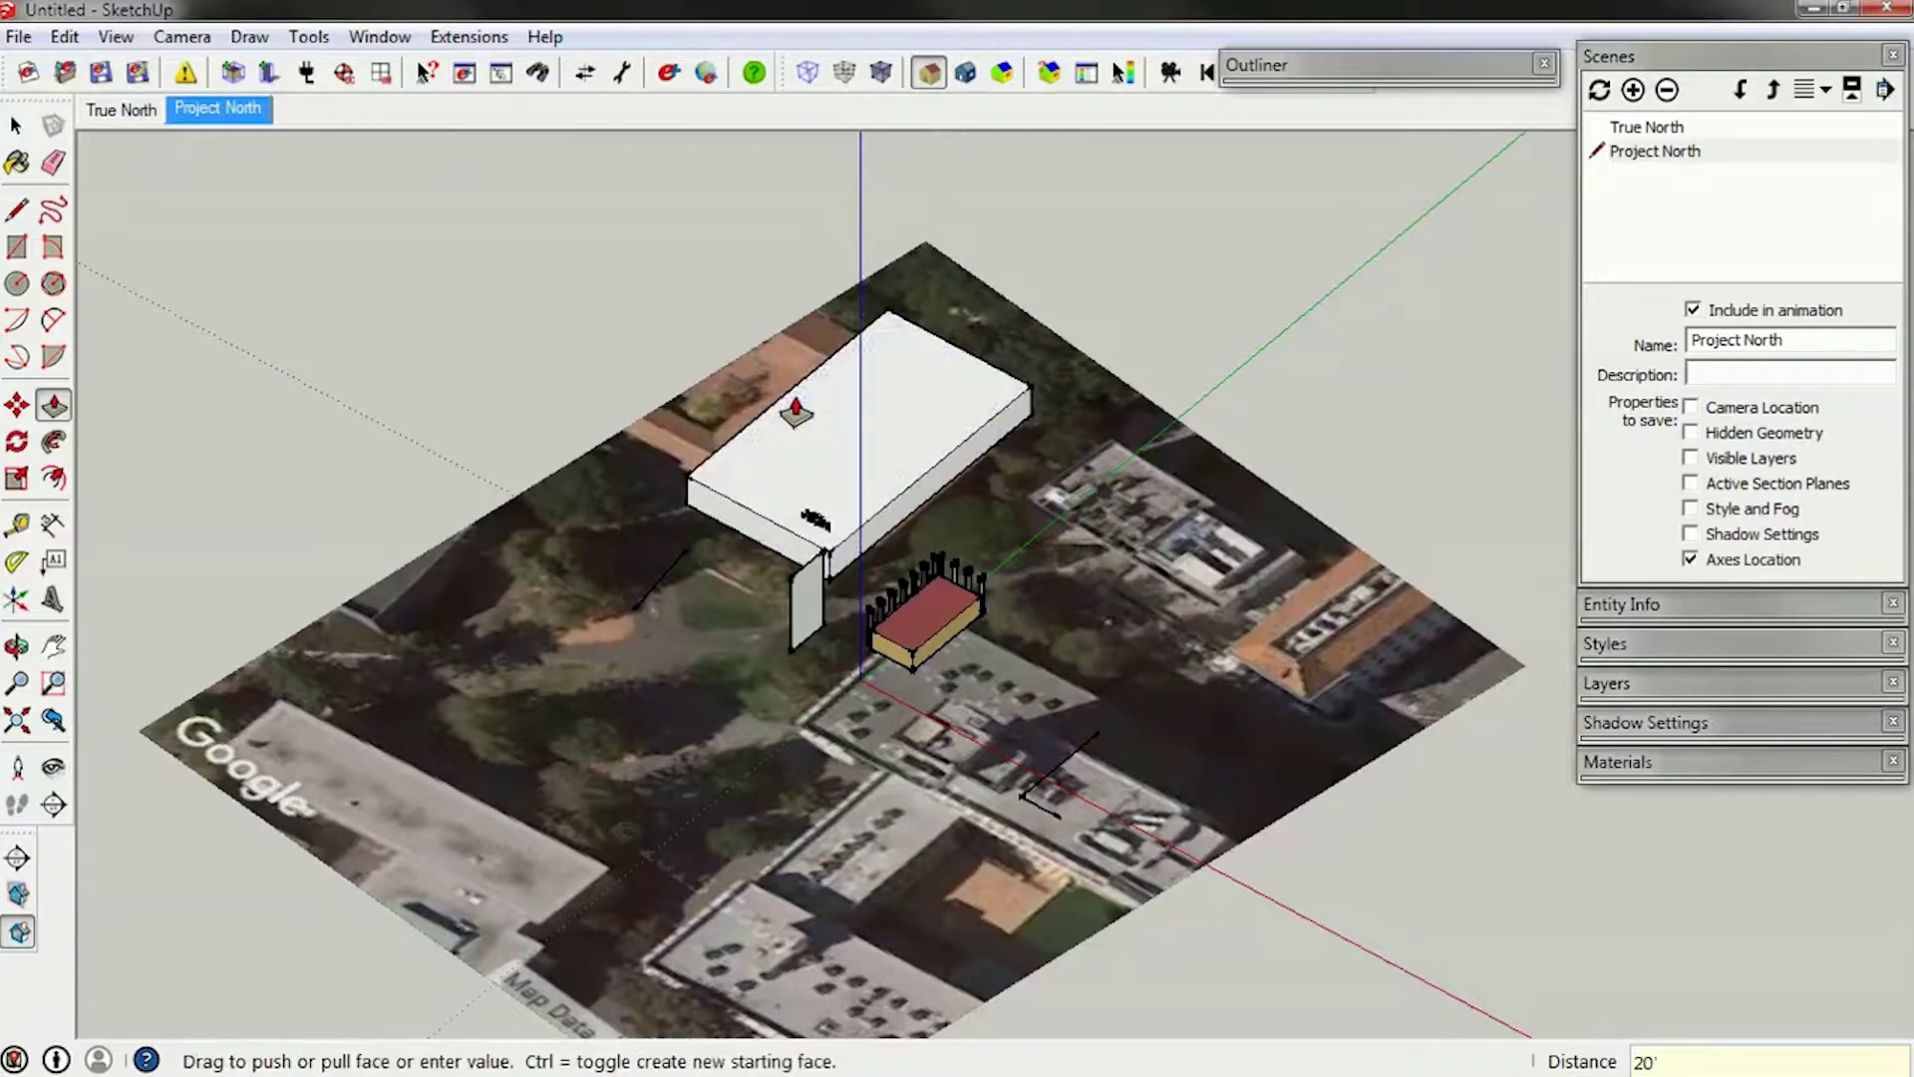
{"action": "key", "text": "space"}
{"action": "middle_click_drag", "start_coordinate": [811, 415], "coordinate": [1328, 535]}
{"action": "scroll", "coordinate": [1164, 541], "scroll_direction": "up", "scroll_amount": 4}
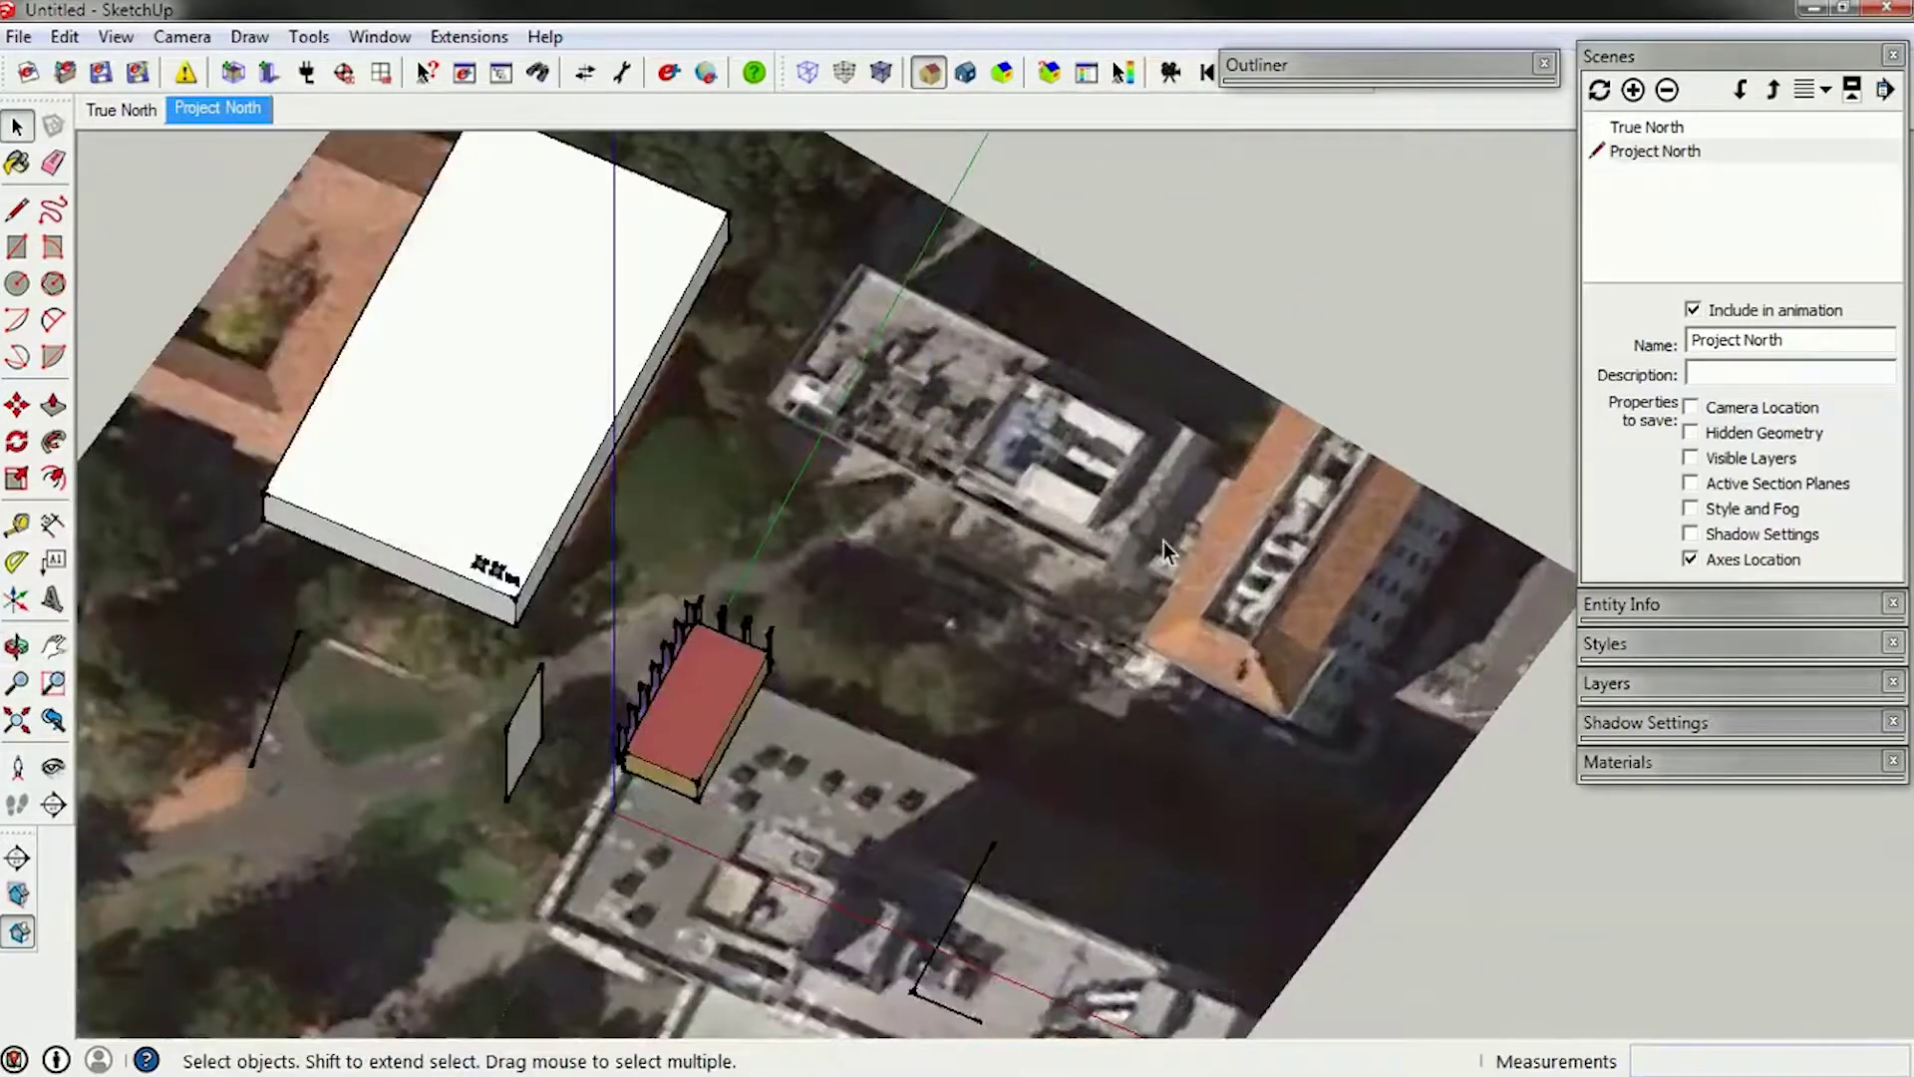
Draw a rectangle over the flat-roofed building and rotate it to match its outline.
{"action": "key", "text": "r"}
{"action": "left_click", "coordinate": [765, 402]}
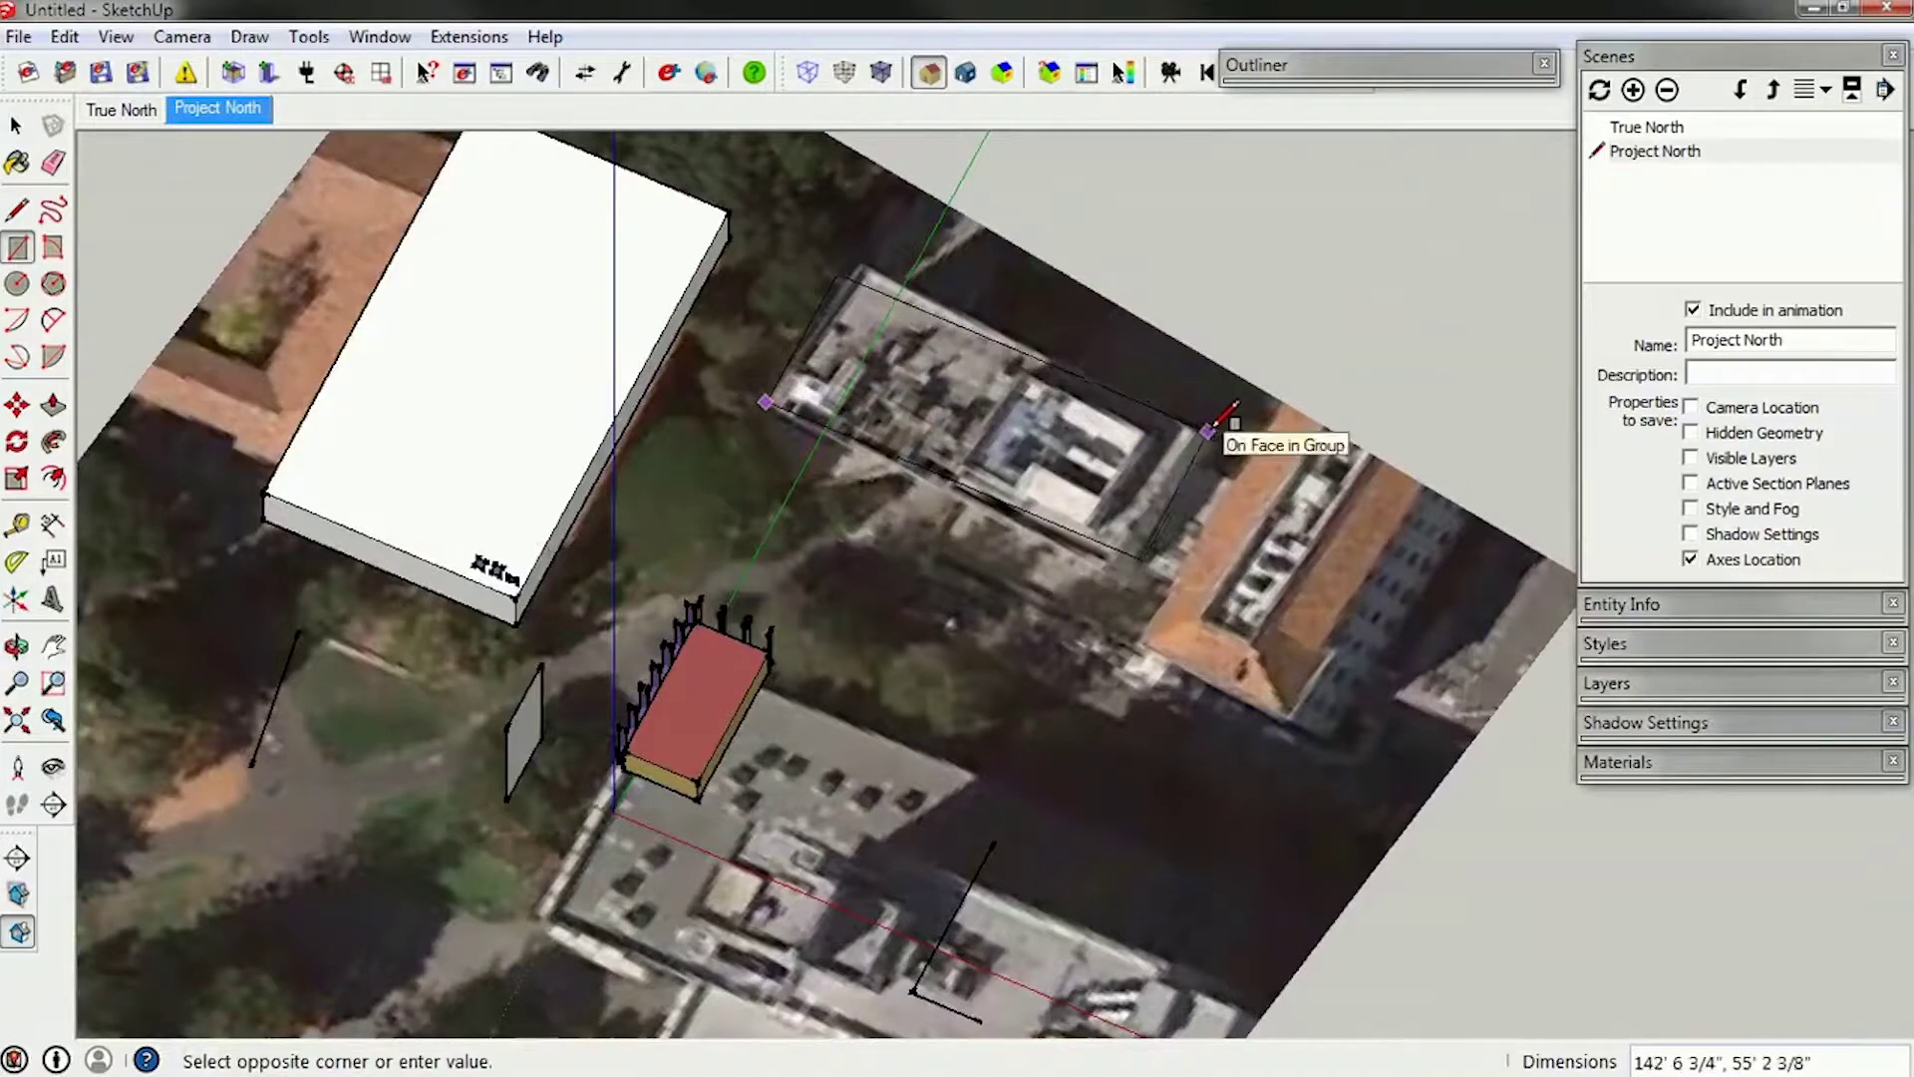
{"action": "left_click", "coordinate": [1208, 431]}
{"action": "key", "text": "space"}
{"action": "left_click", "coordinate": [1087, 468]}
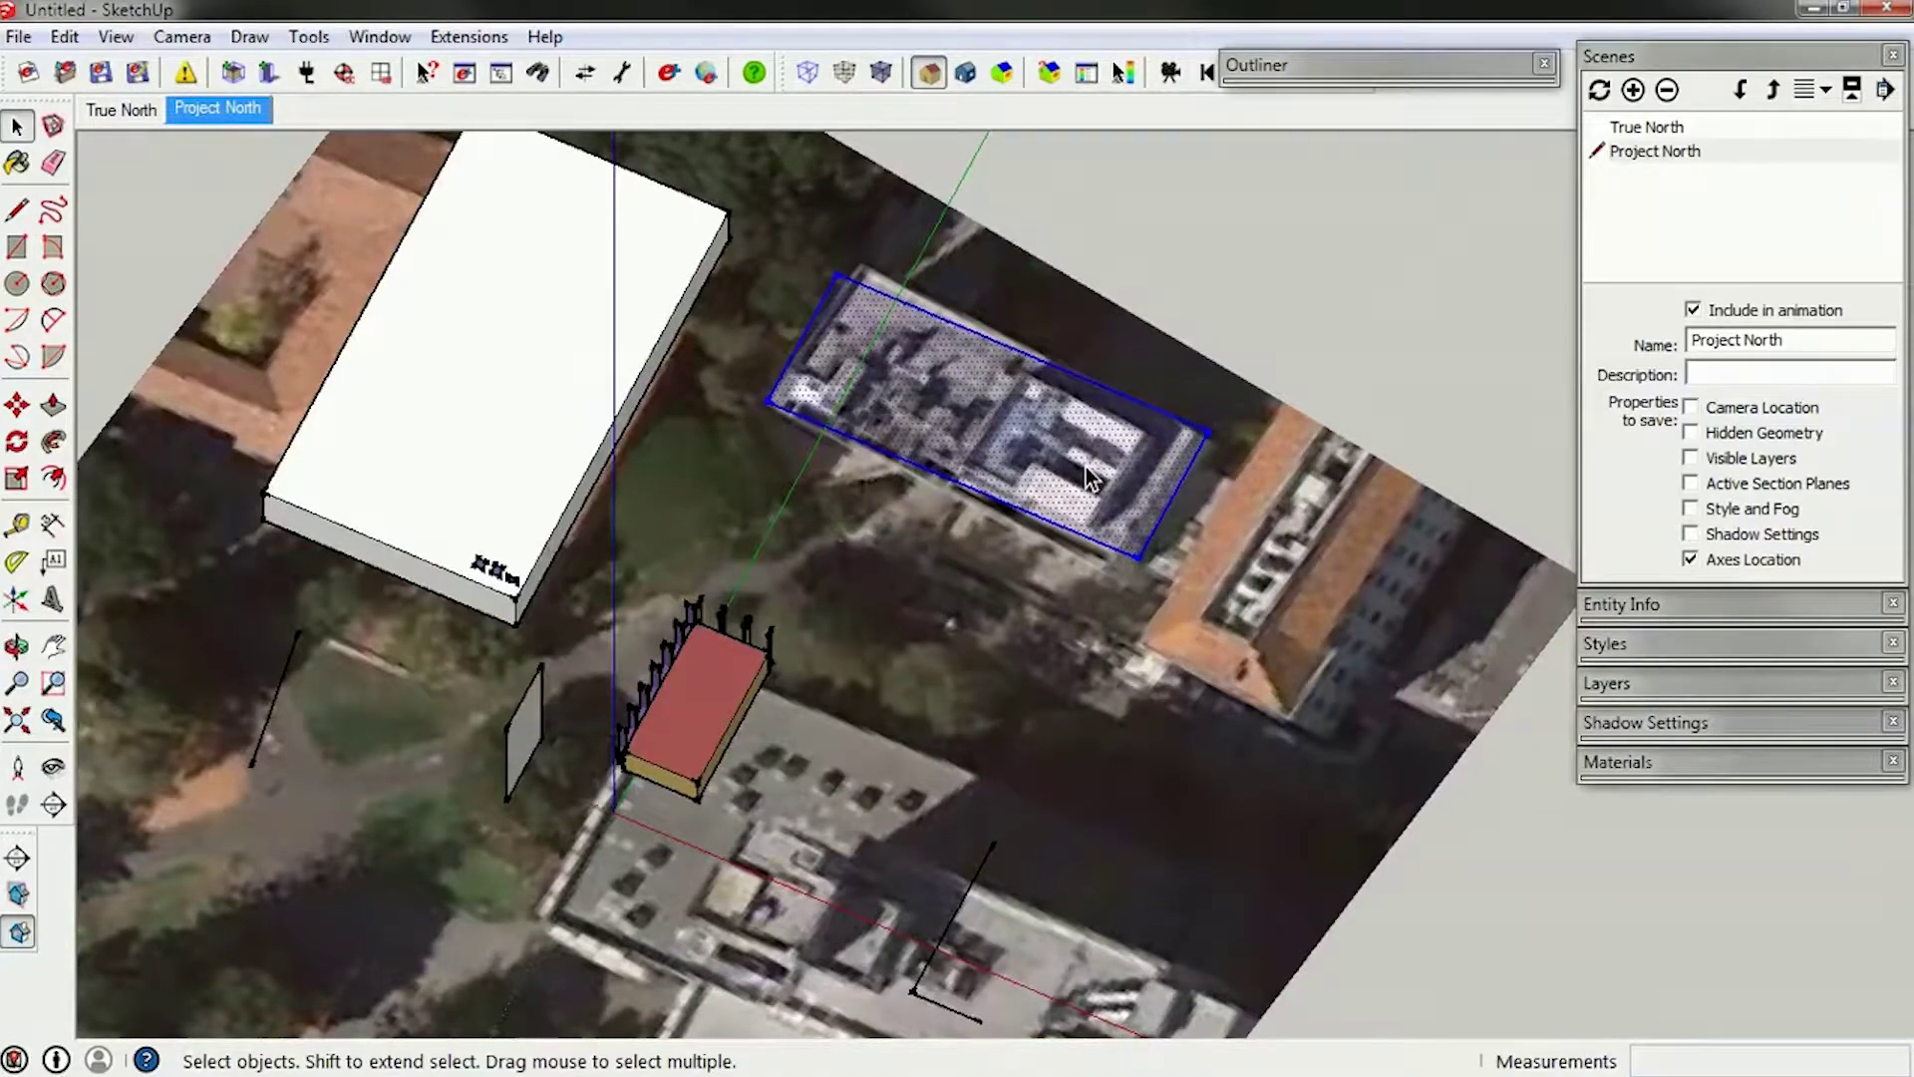
{"action": "key", "text": "q"}
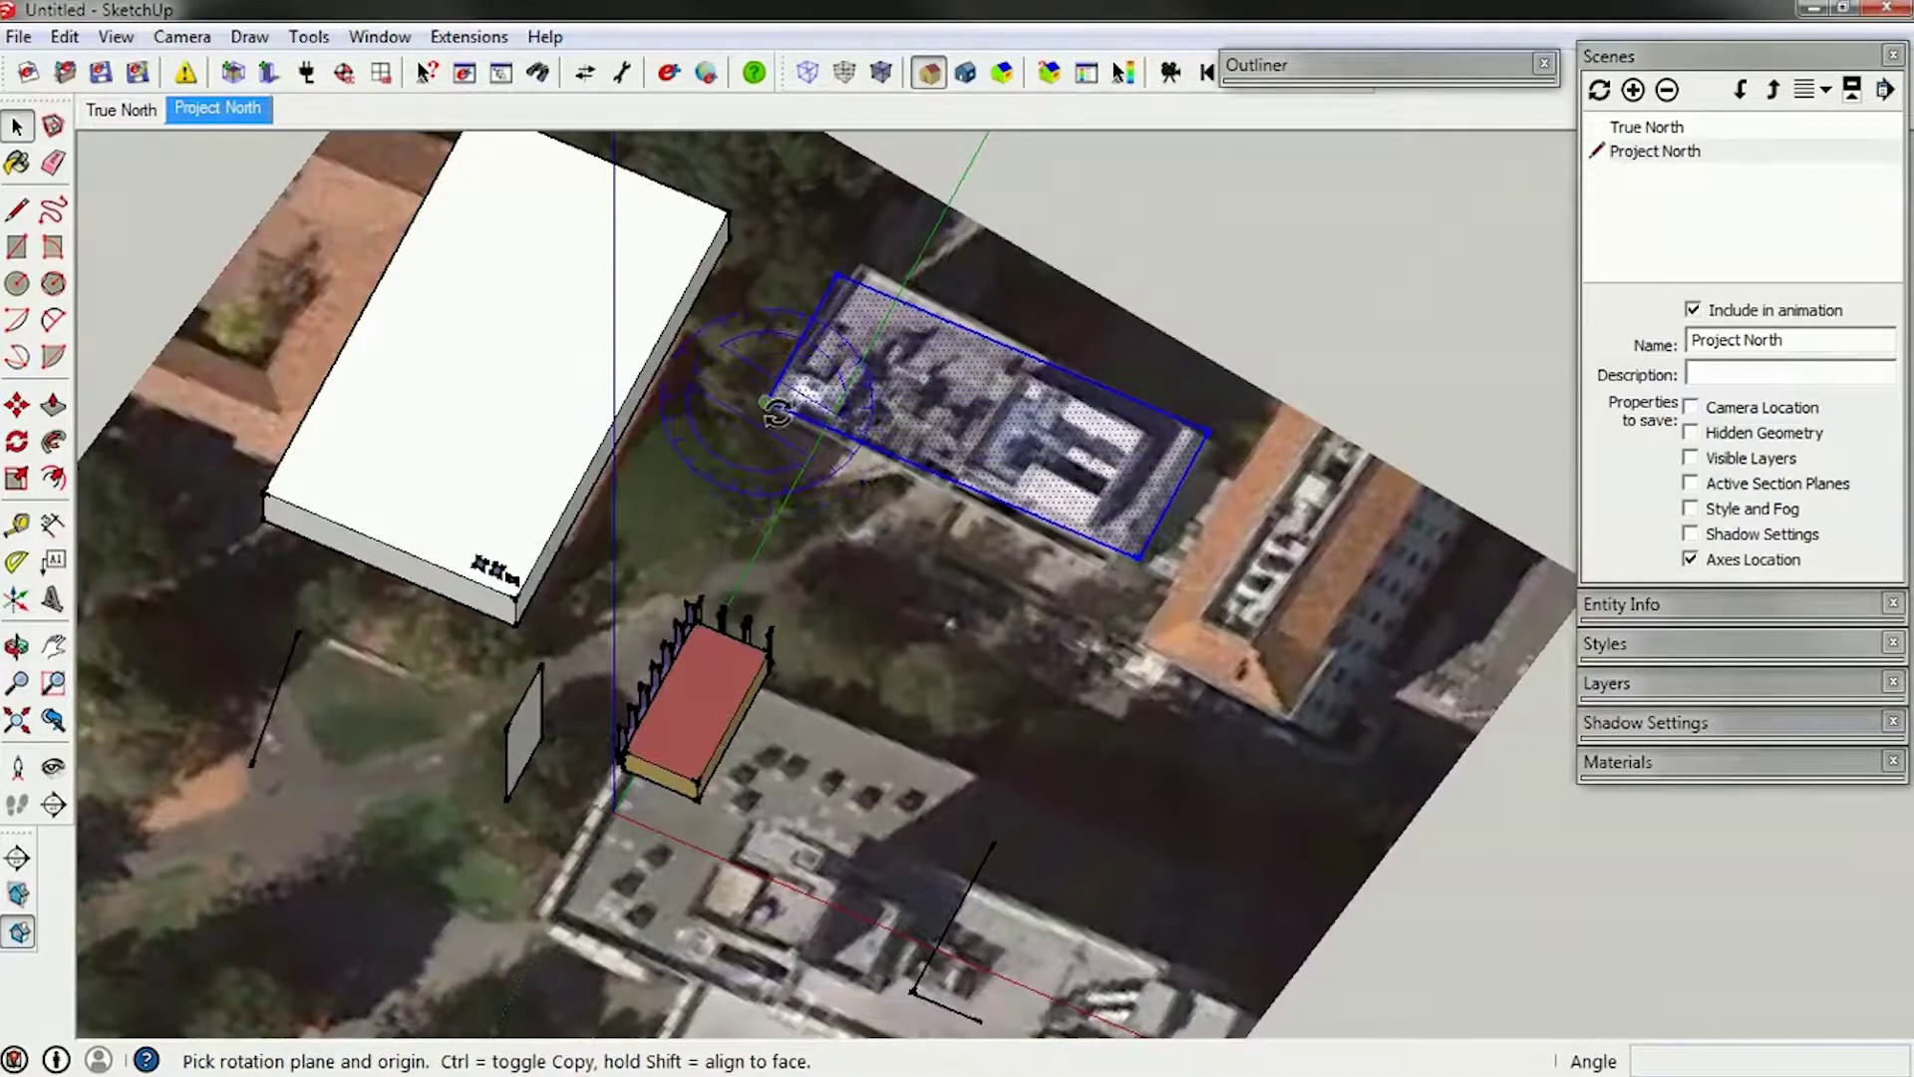
{"action": "left_click", "coordinate": [766, 402]}
{"action": "left_click", "coordinate": [1133, 570]}
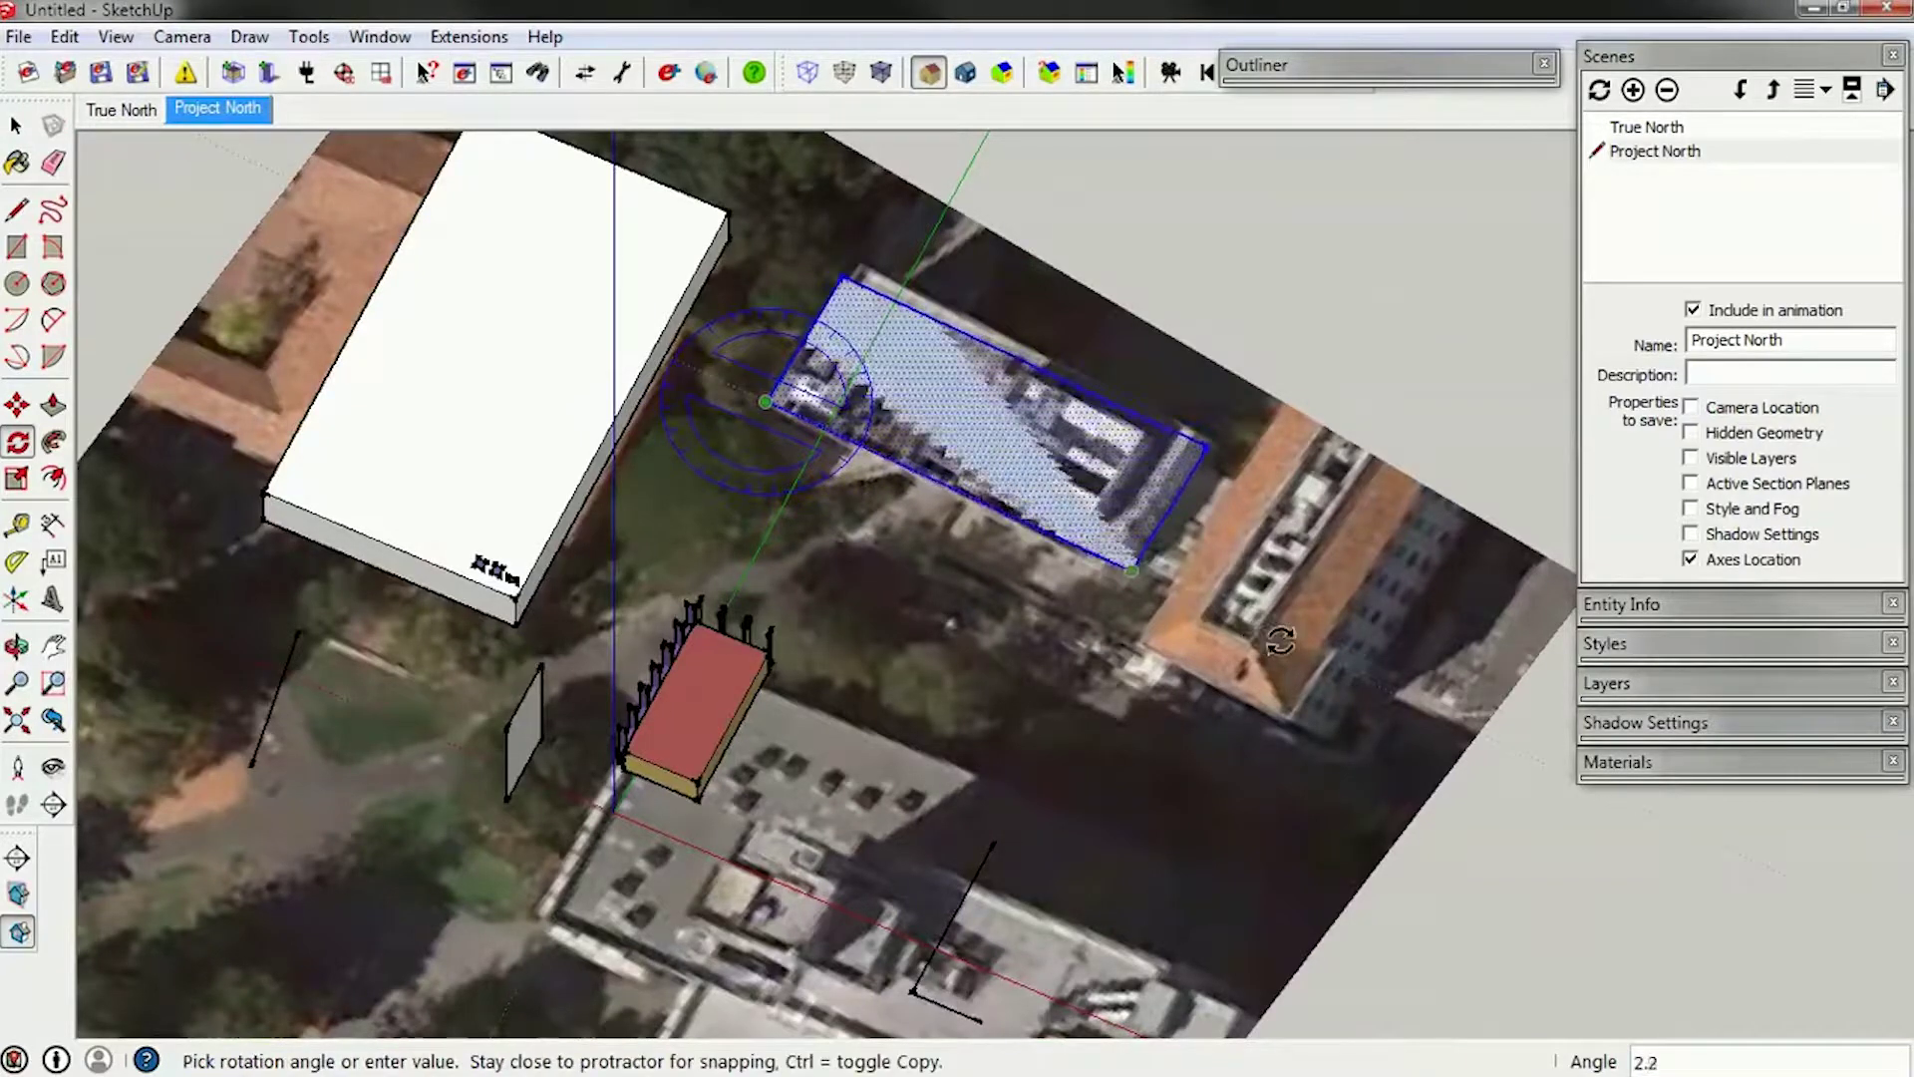
{"action": "left_click", "coordinate": [1262, 638]}
{"action": "key", "text": "space"}
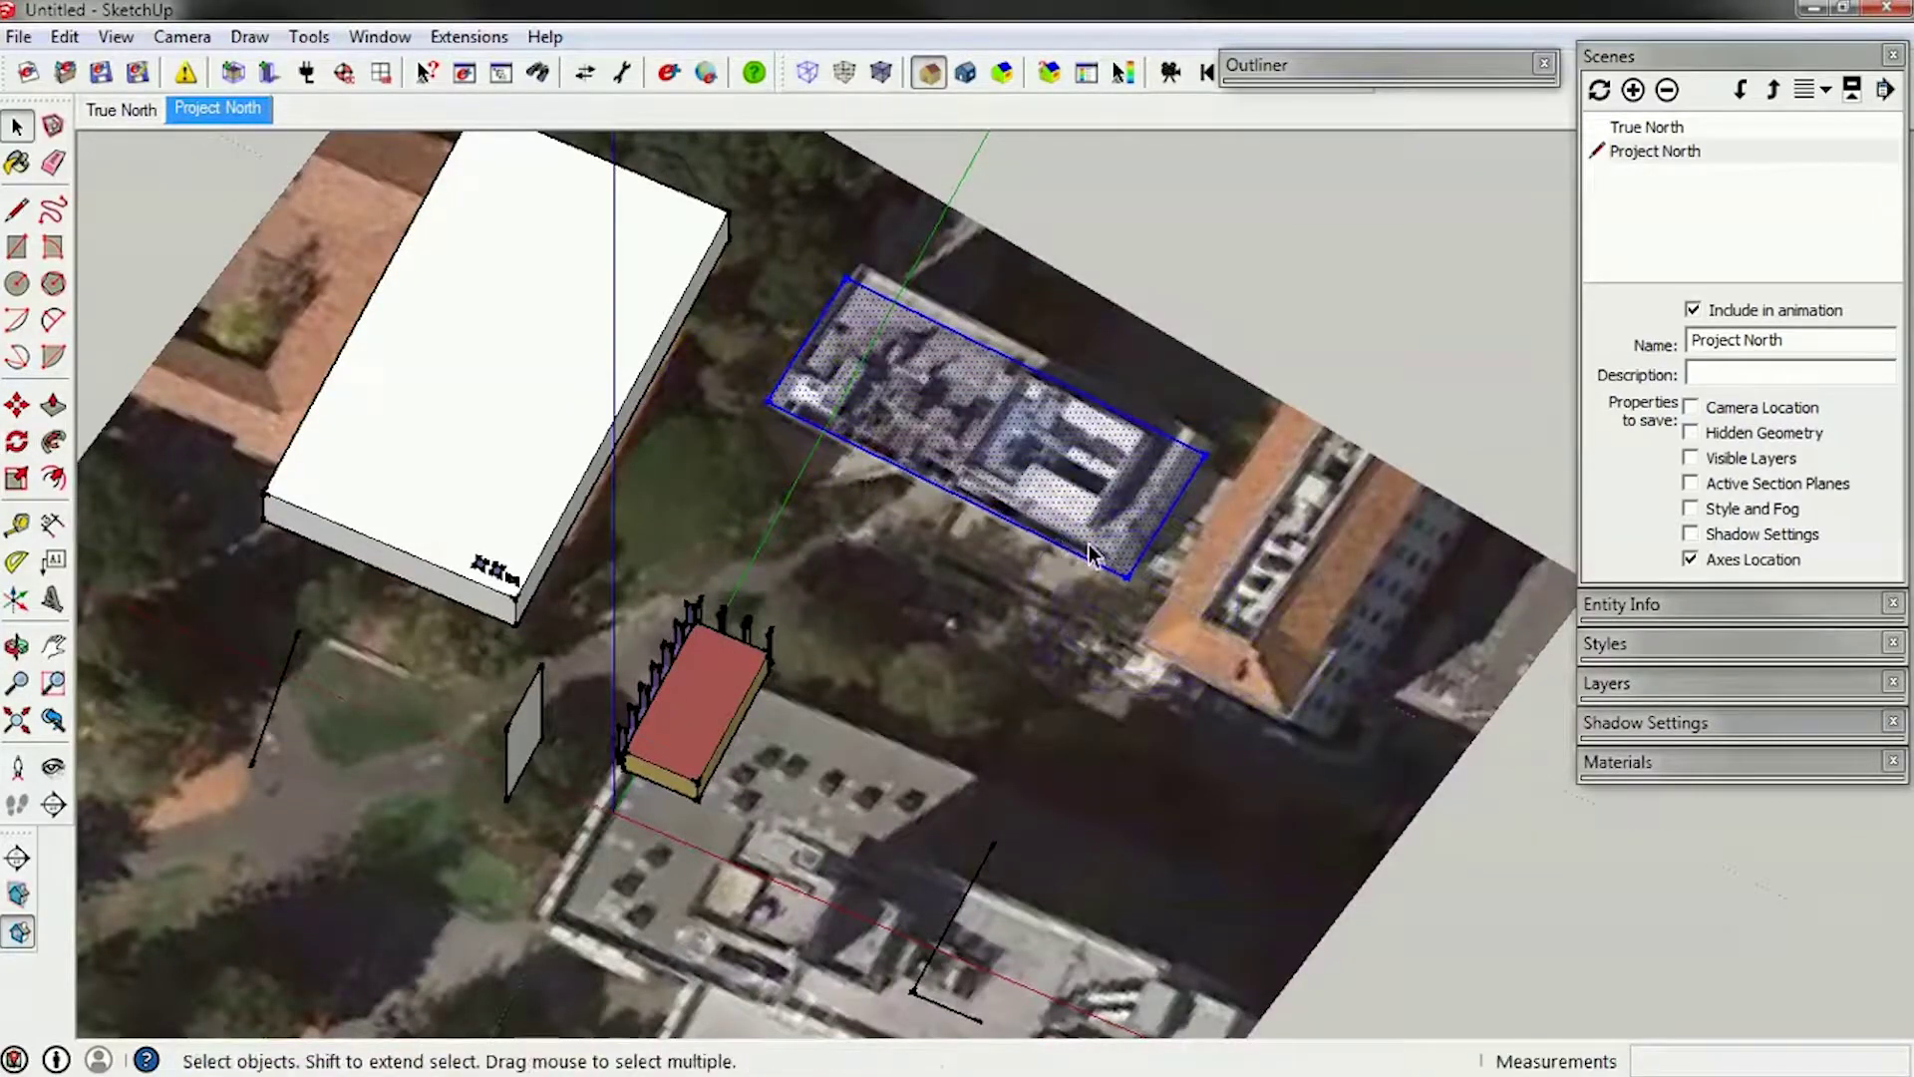
Push/Pull the flat-roofed building's rectangle up to a height of 50.
{"action": "key", "text": "p"}
{"action": "left_click", "coordinate": [1017, 452]}
{"action": "left_click", "coordinate": [987, 414]}
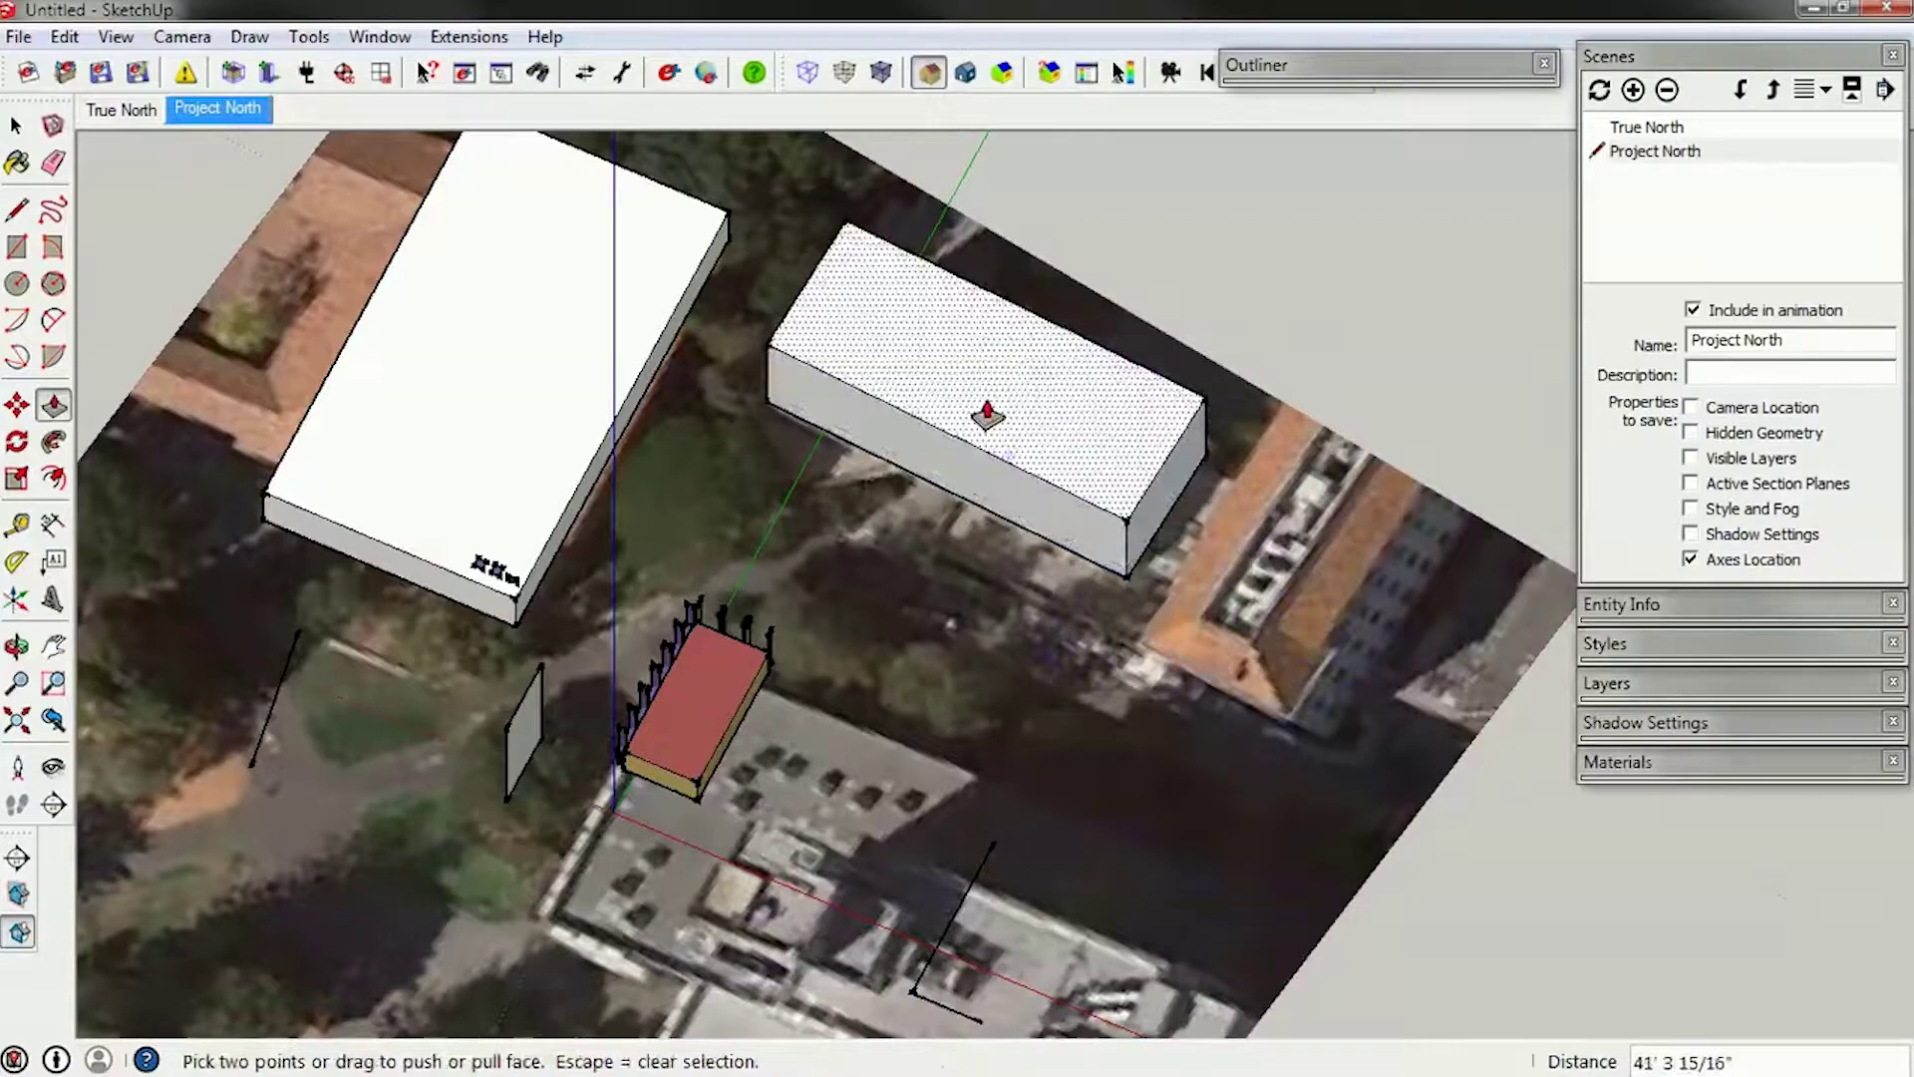
{"action": "type", "text": "50"}
{"action": "key", "text": "Return"}
{"action": "key", "text": "space"}
{"action": "middle_click_drag", "start_coordinate": [987, 414], "coordinate": [1134, 536]}
Draw a rectangle over the orange-roofed building and pull it up into a shading block.
{"action": "key", "text": "r"}
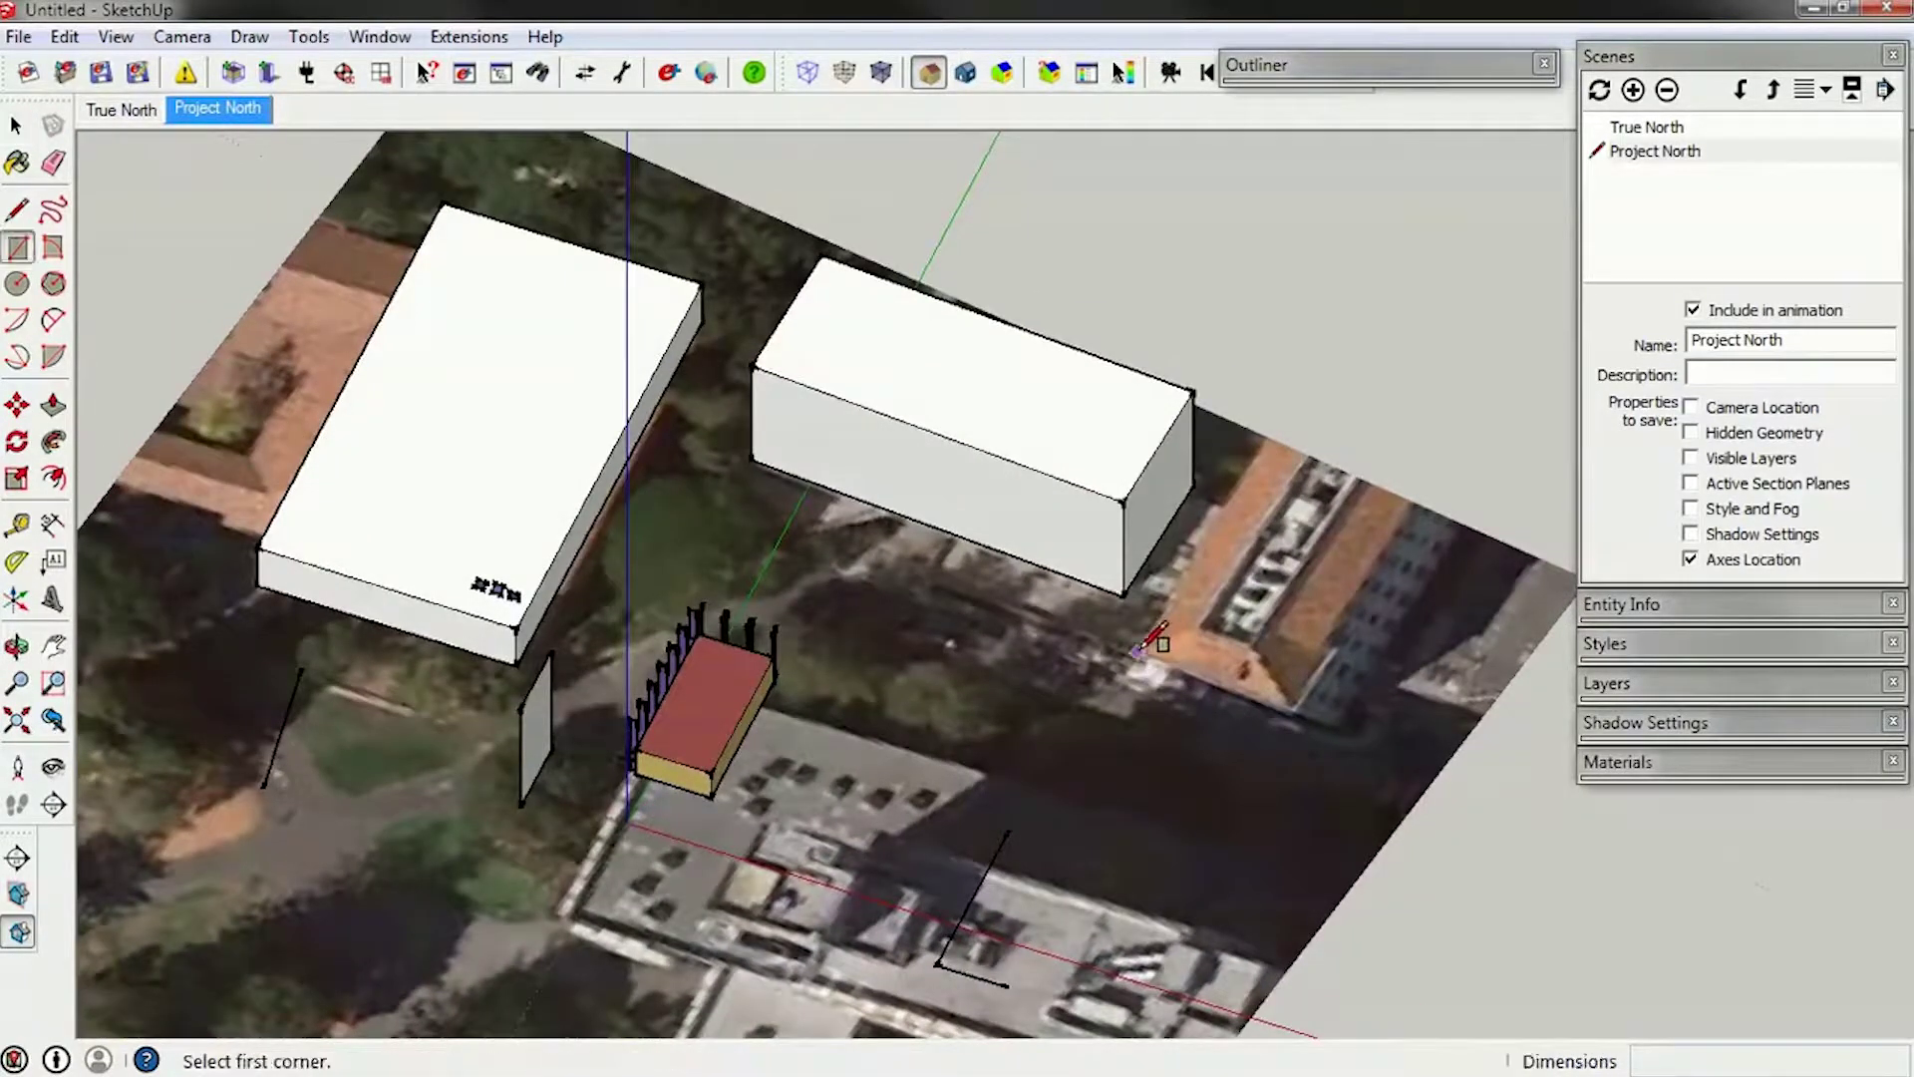
{"action": "left_click", "coordinate": [1136, 653]}
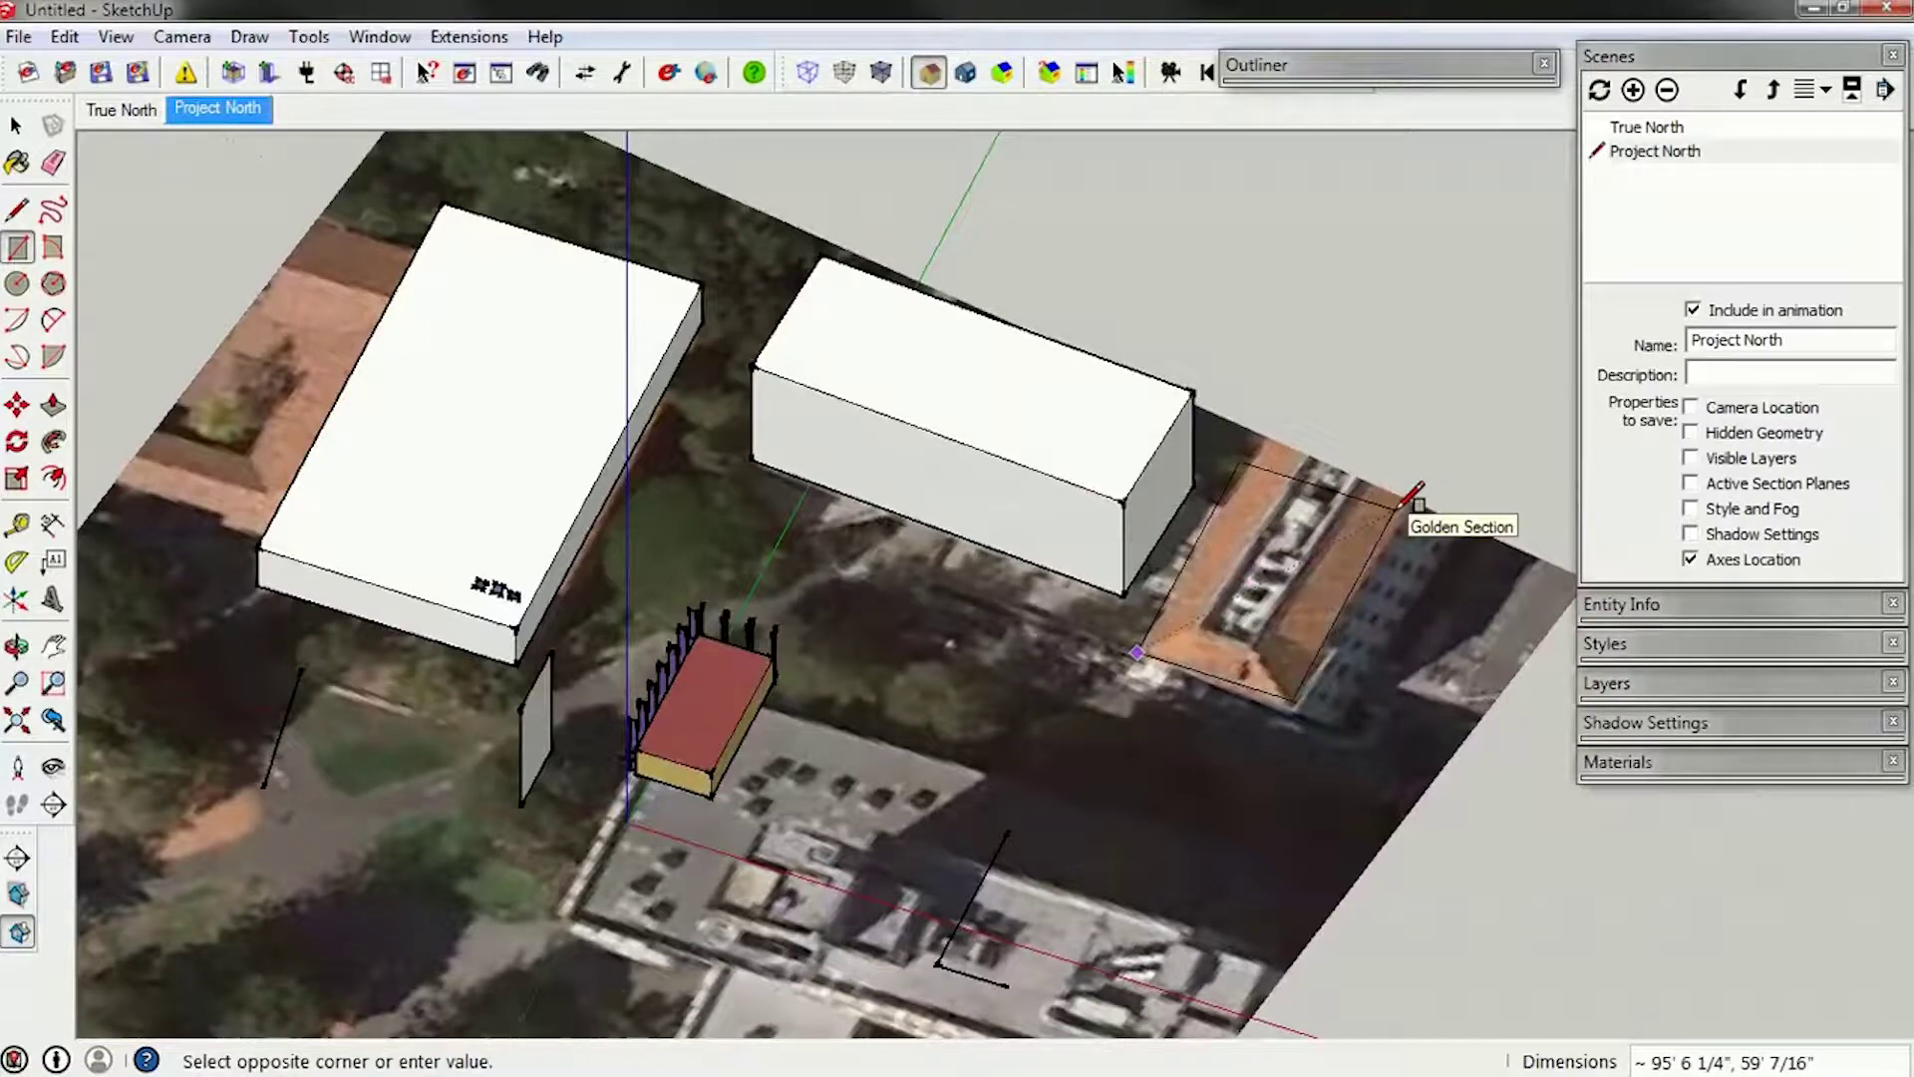
{"action": "left_click", "coordinate": [1413, 495]}
{"action": "key", "text": "space"}
{"action": "left_click", "coordinate": [1258, 589]}
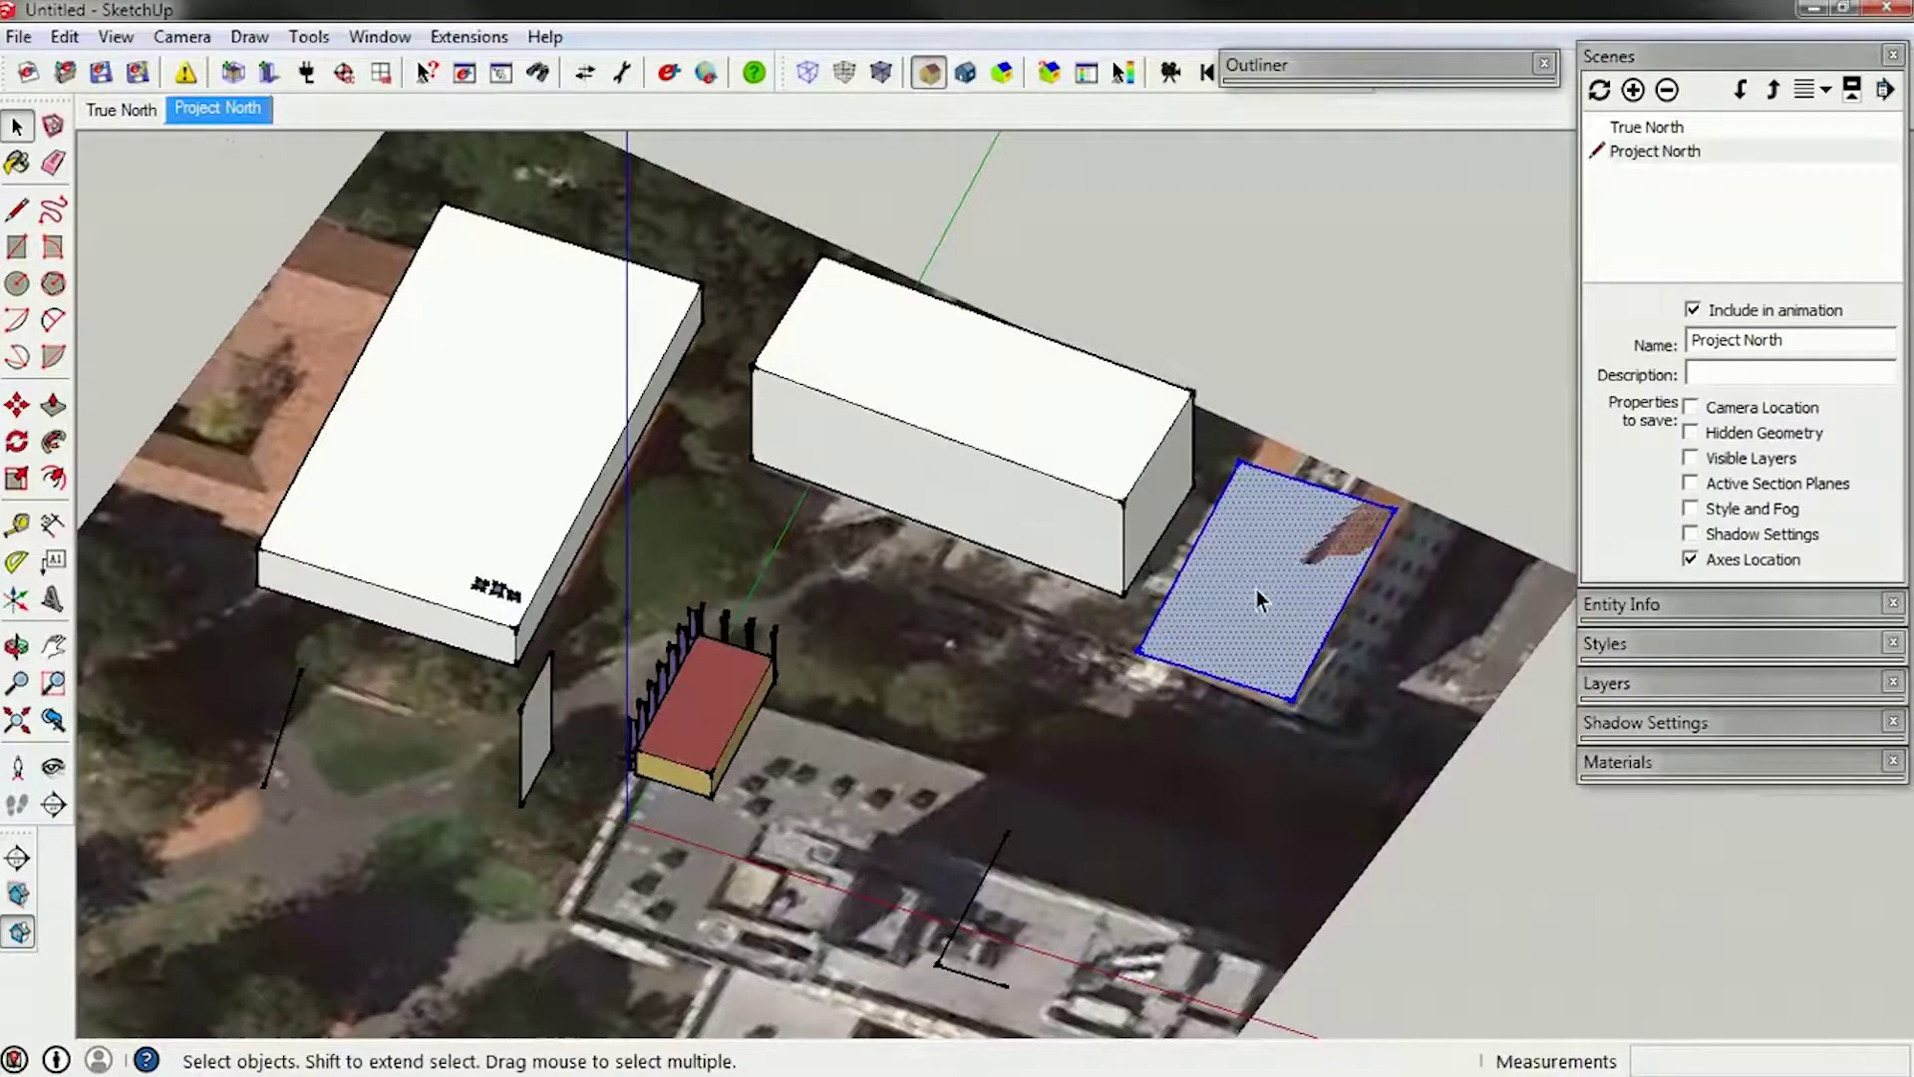
{"action": "key", "text": "p"}
{"action": "left_click_drag", "start_coordinate": [1239, 635], "coordinate": [1237, 535]}
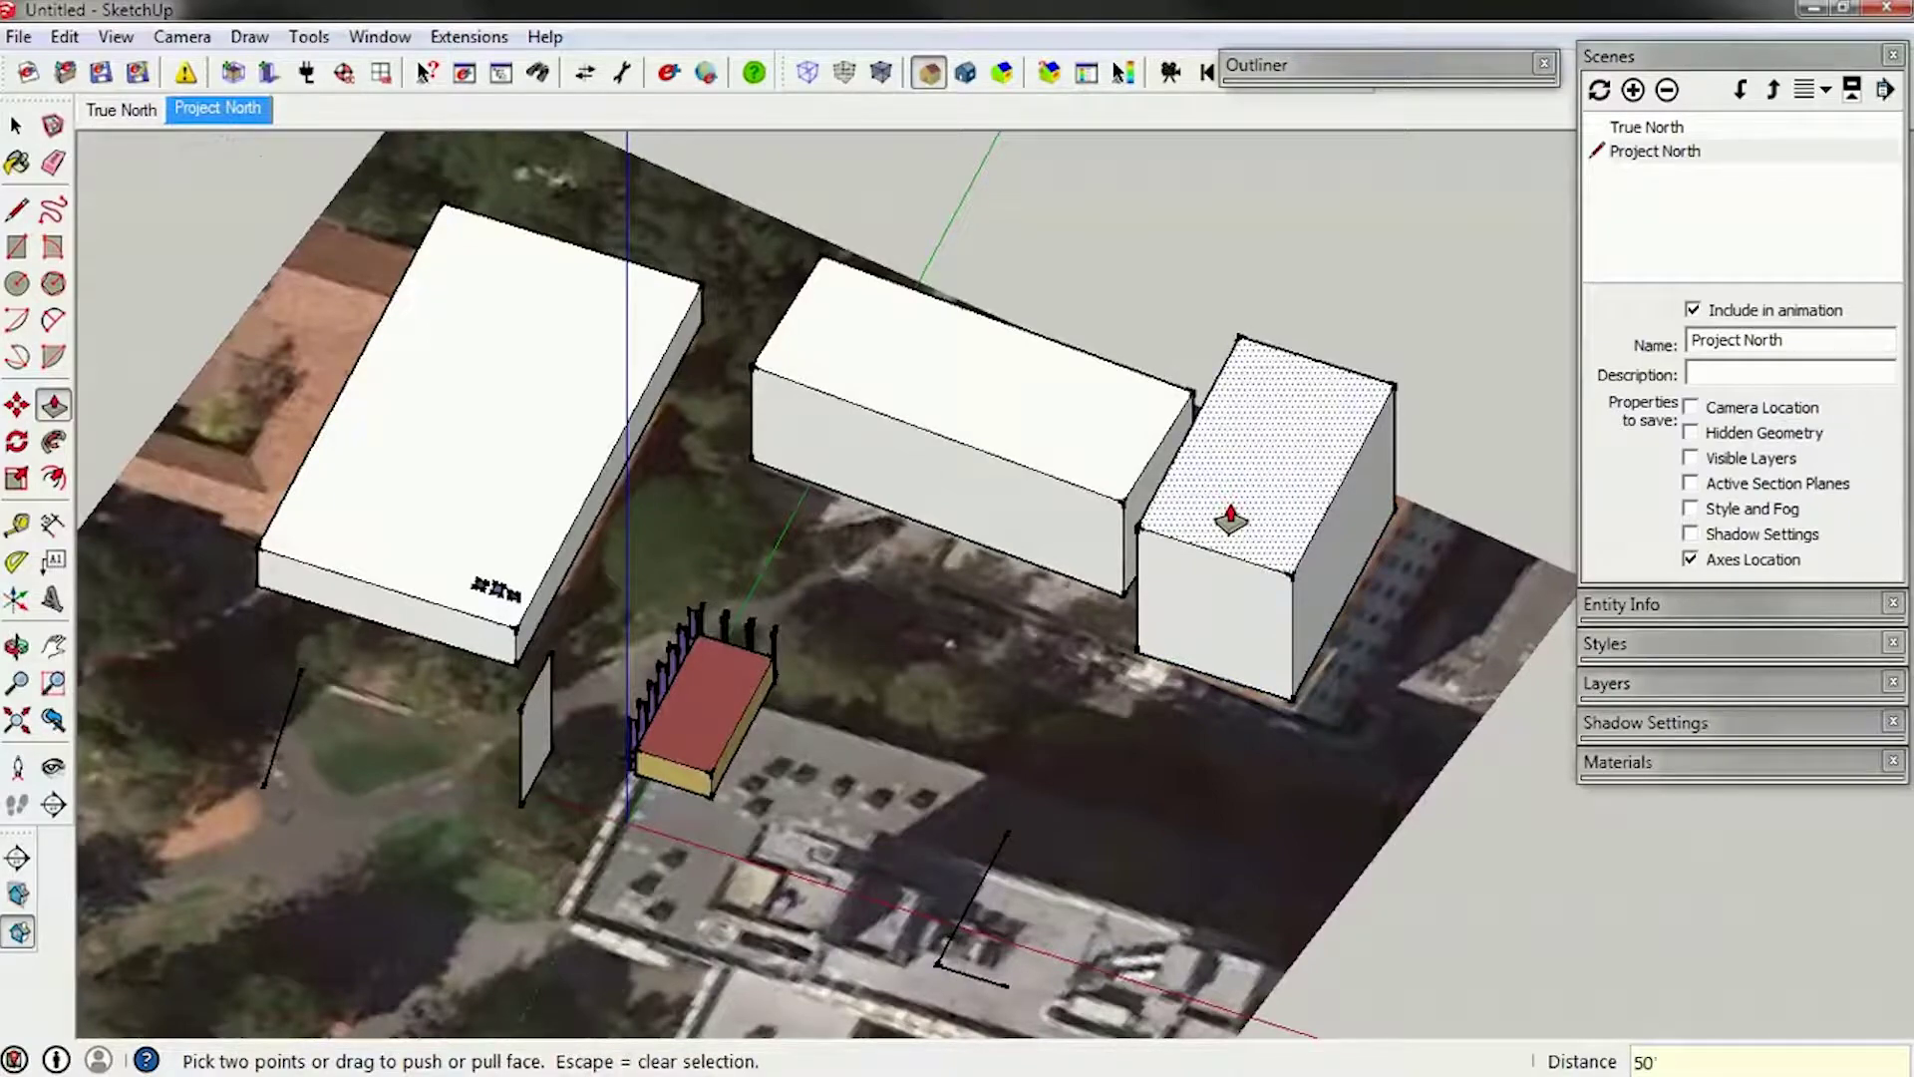
{"action": "key", "text": "Escape"}
{"action": "key", "text": "space"}
{"action": "middle_click_drag", "start_coordinate": [1230, 543], "coordinate": [1635, 515]}
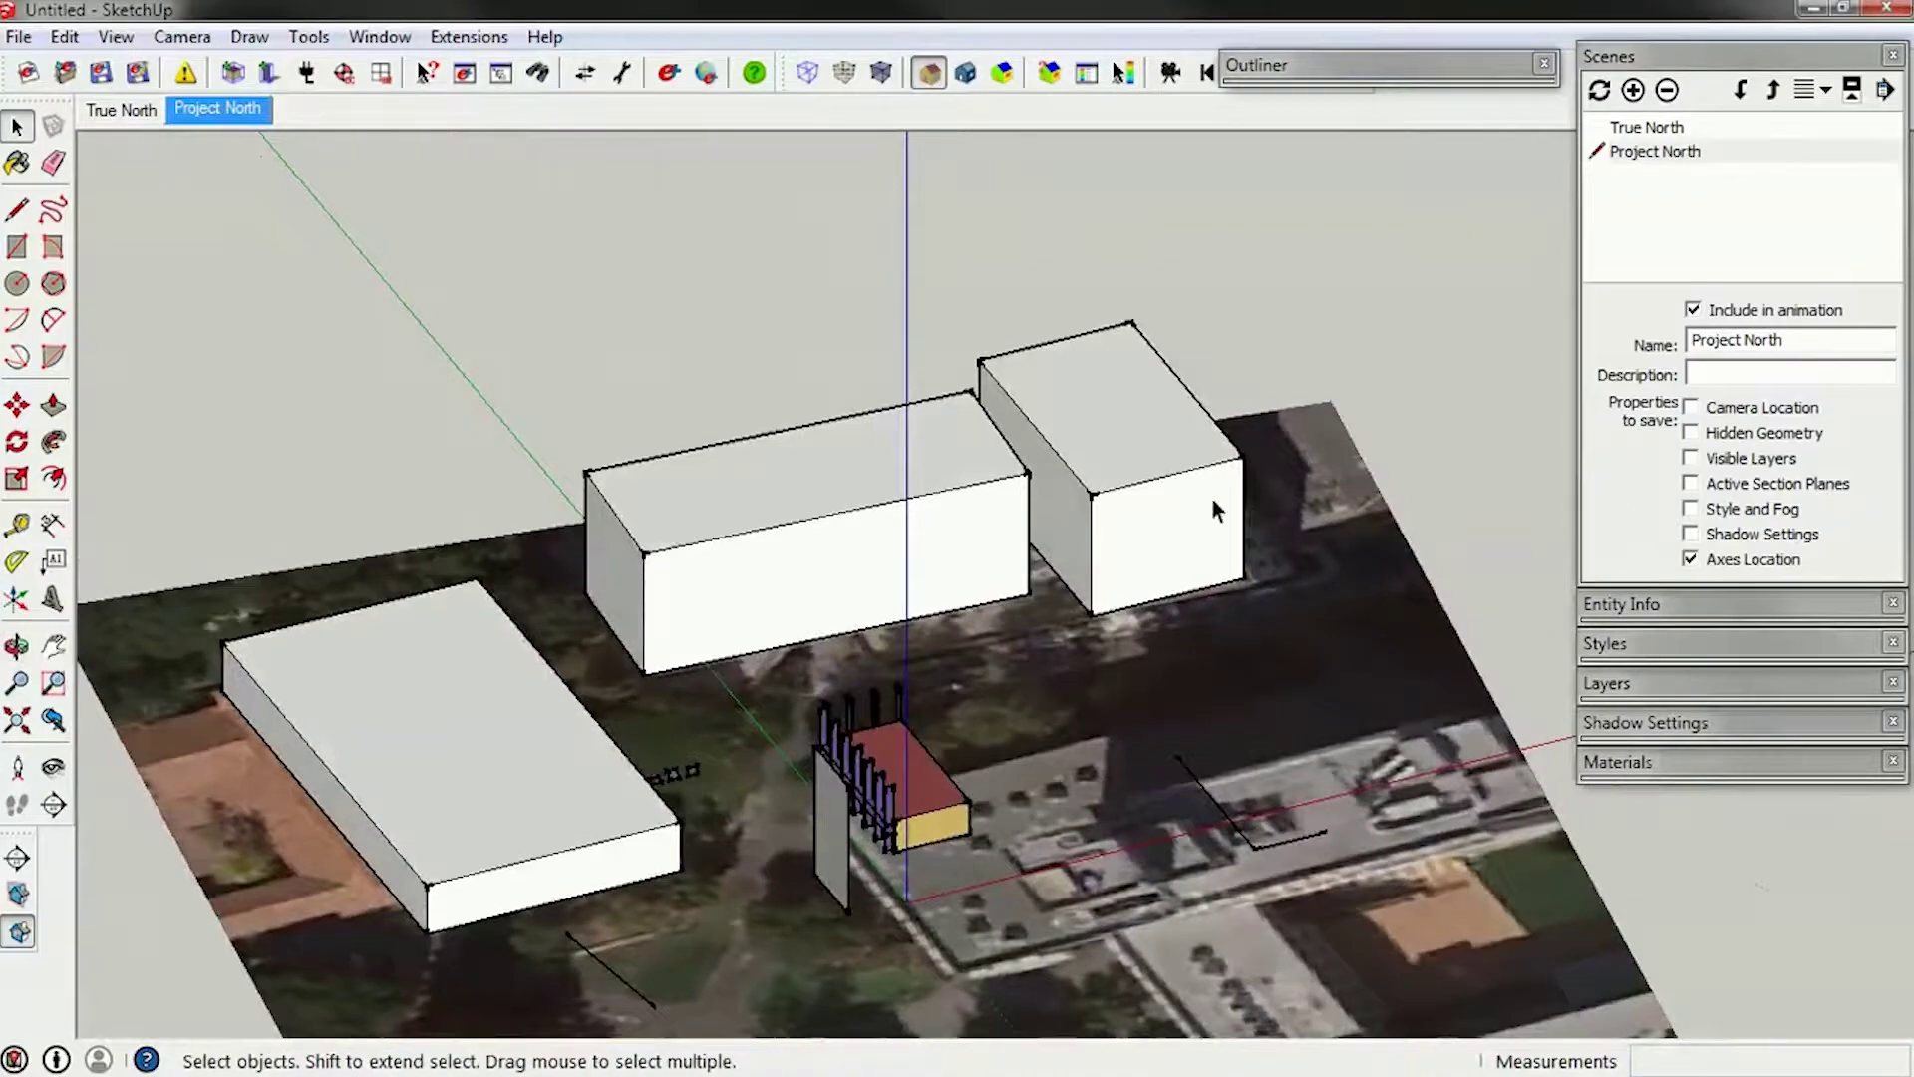
{"action": "middle_click_drag", "start_coordinate": [1213, 509], "coordinate": [555, 876]}
Move the grey shading panel by its bottom corner against the building's corner.
{"action": "scroll", "coordinate": [829, 714], "scroll_direction": "up", "scroll_amount": 5}
{"action": "middle_click_drag", "start_coordinate": [829, 713], "coordinate": [868, 705]}
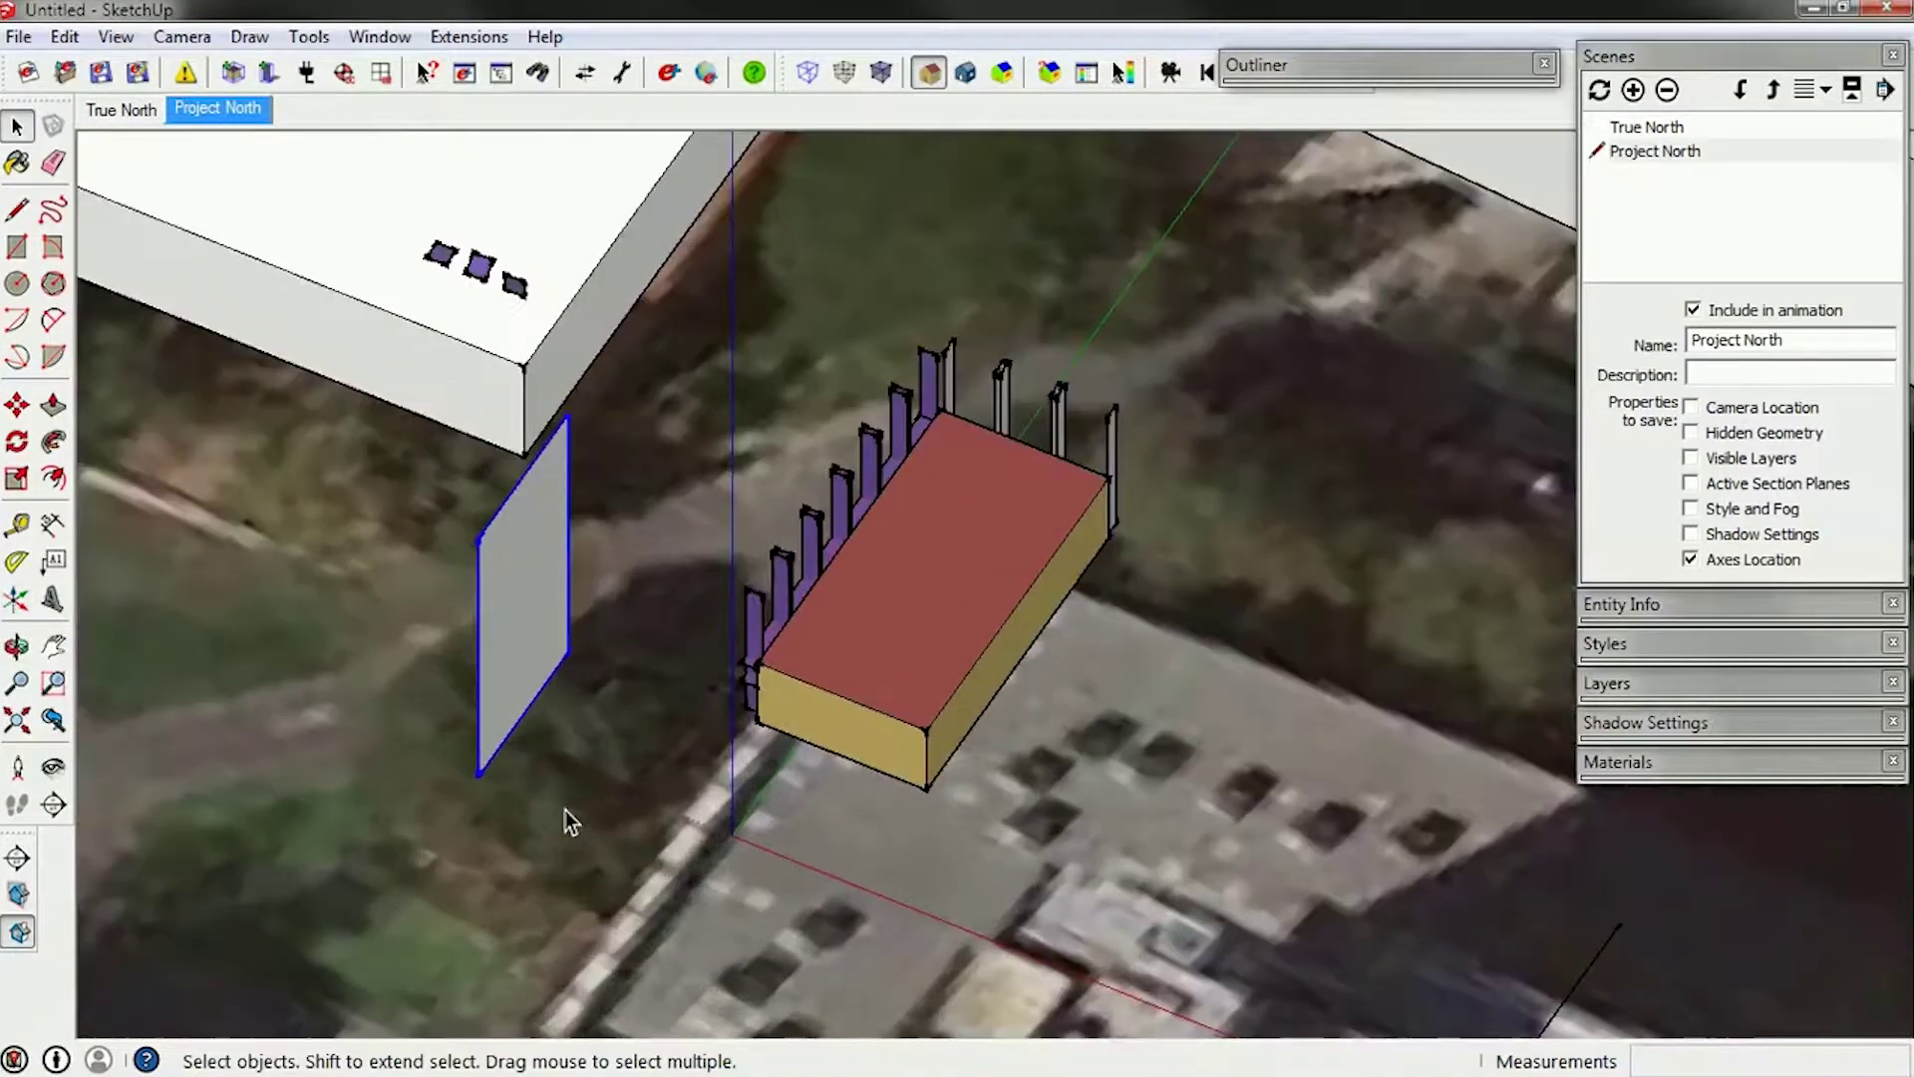
{"action": "middle_click_drag", "start_coordinate": [565, 810], "coordinate": [543, 618]}
{"action": "key", "text": "m"}
{"action": "left_click", "coordinate": [462, 671]}
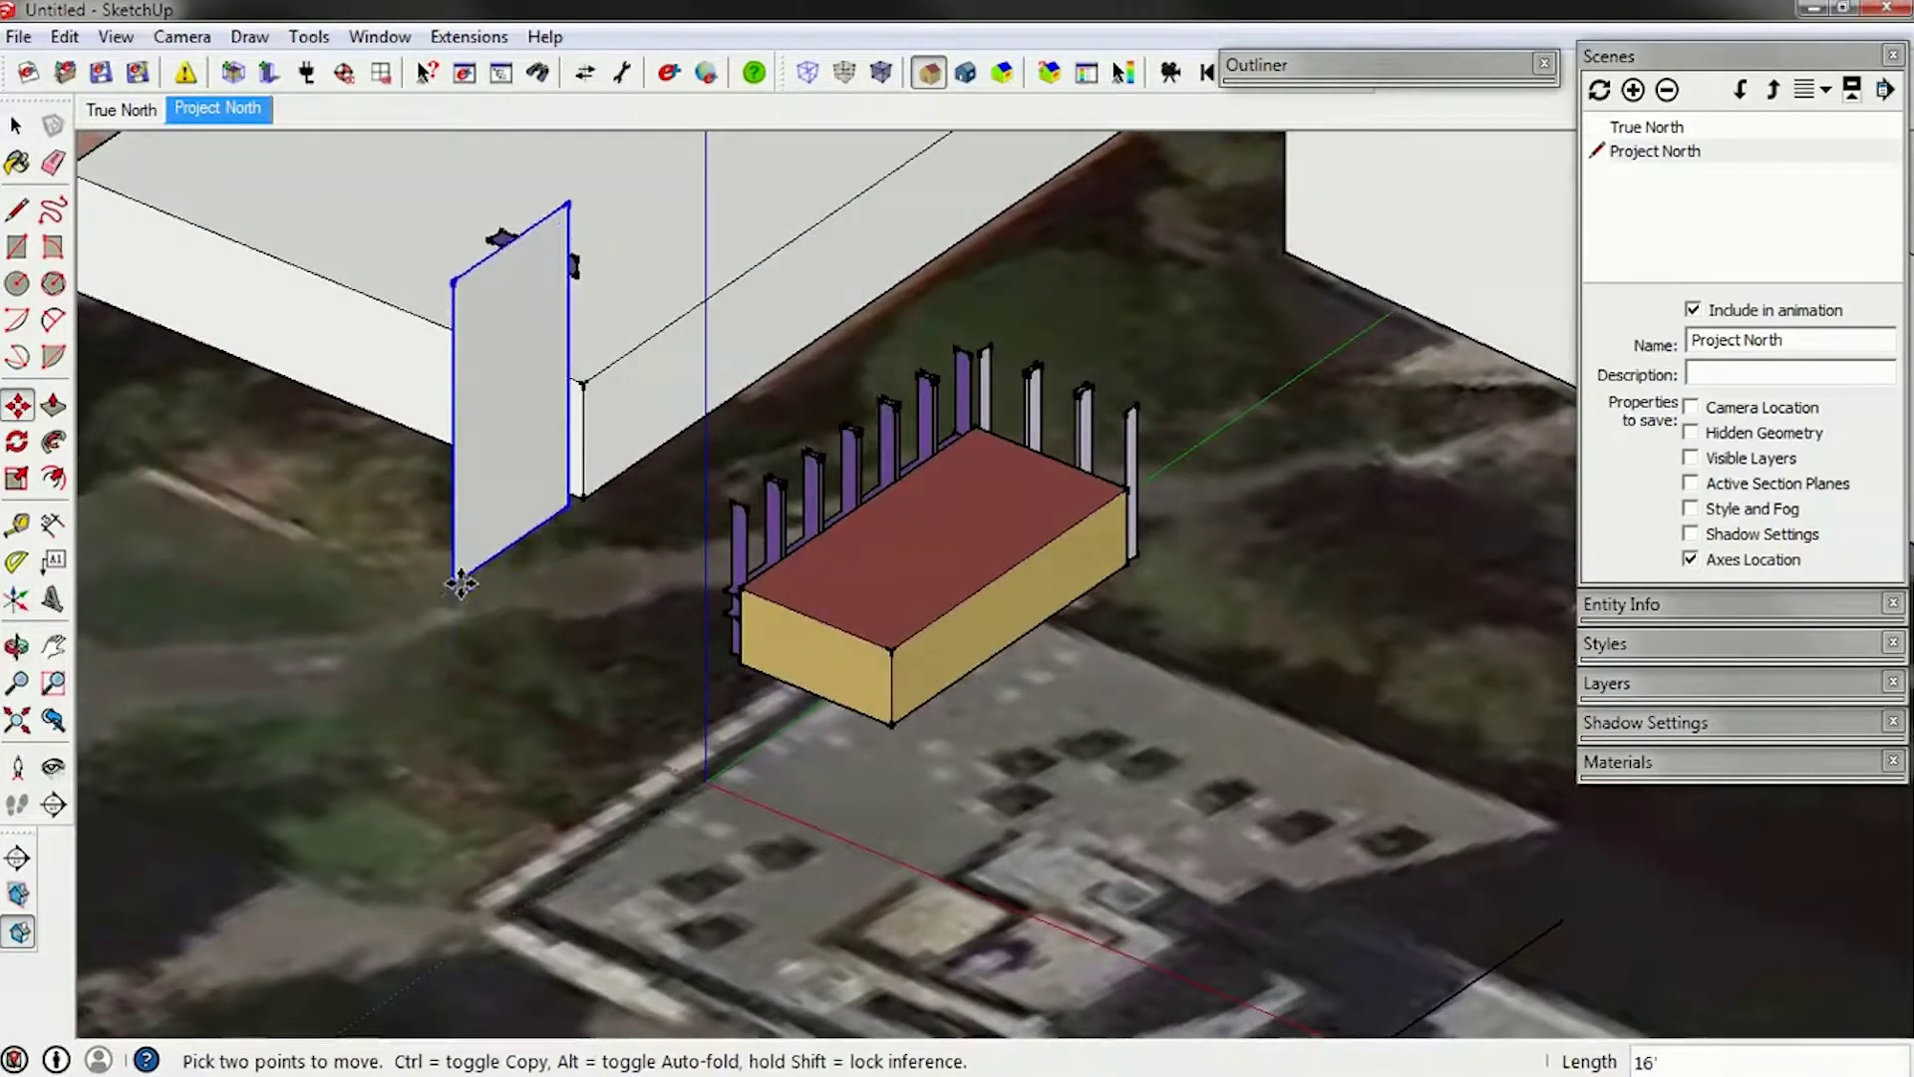
{"action": "left_click", "coordinate": [430, 805]}
{"action": "key", "text": "space"}
Scale the grey shading panel uniformly from its corner, then widen it.
{"action": "scroll", "coordinate": [865, 678], "scroll_direction": "up", "scroll_amount": 2}
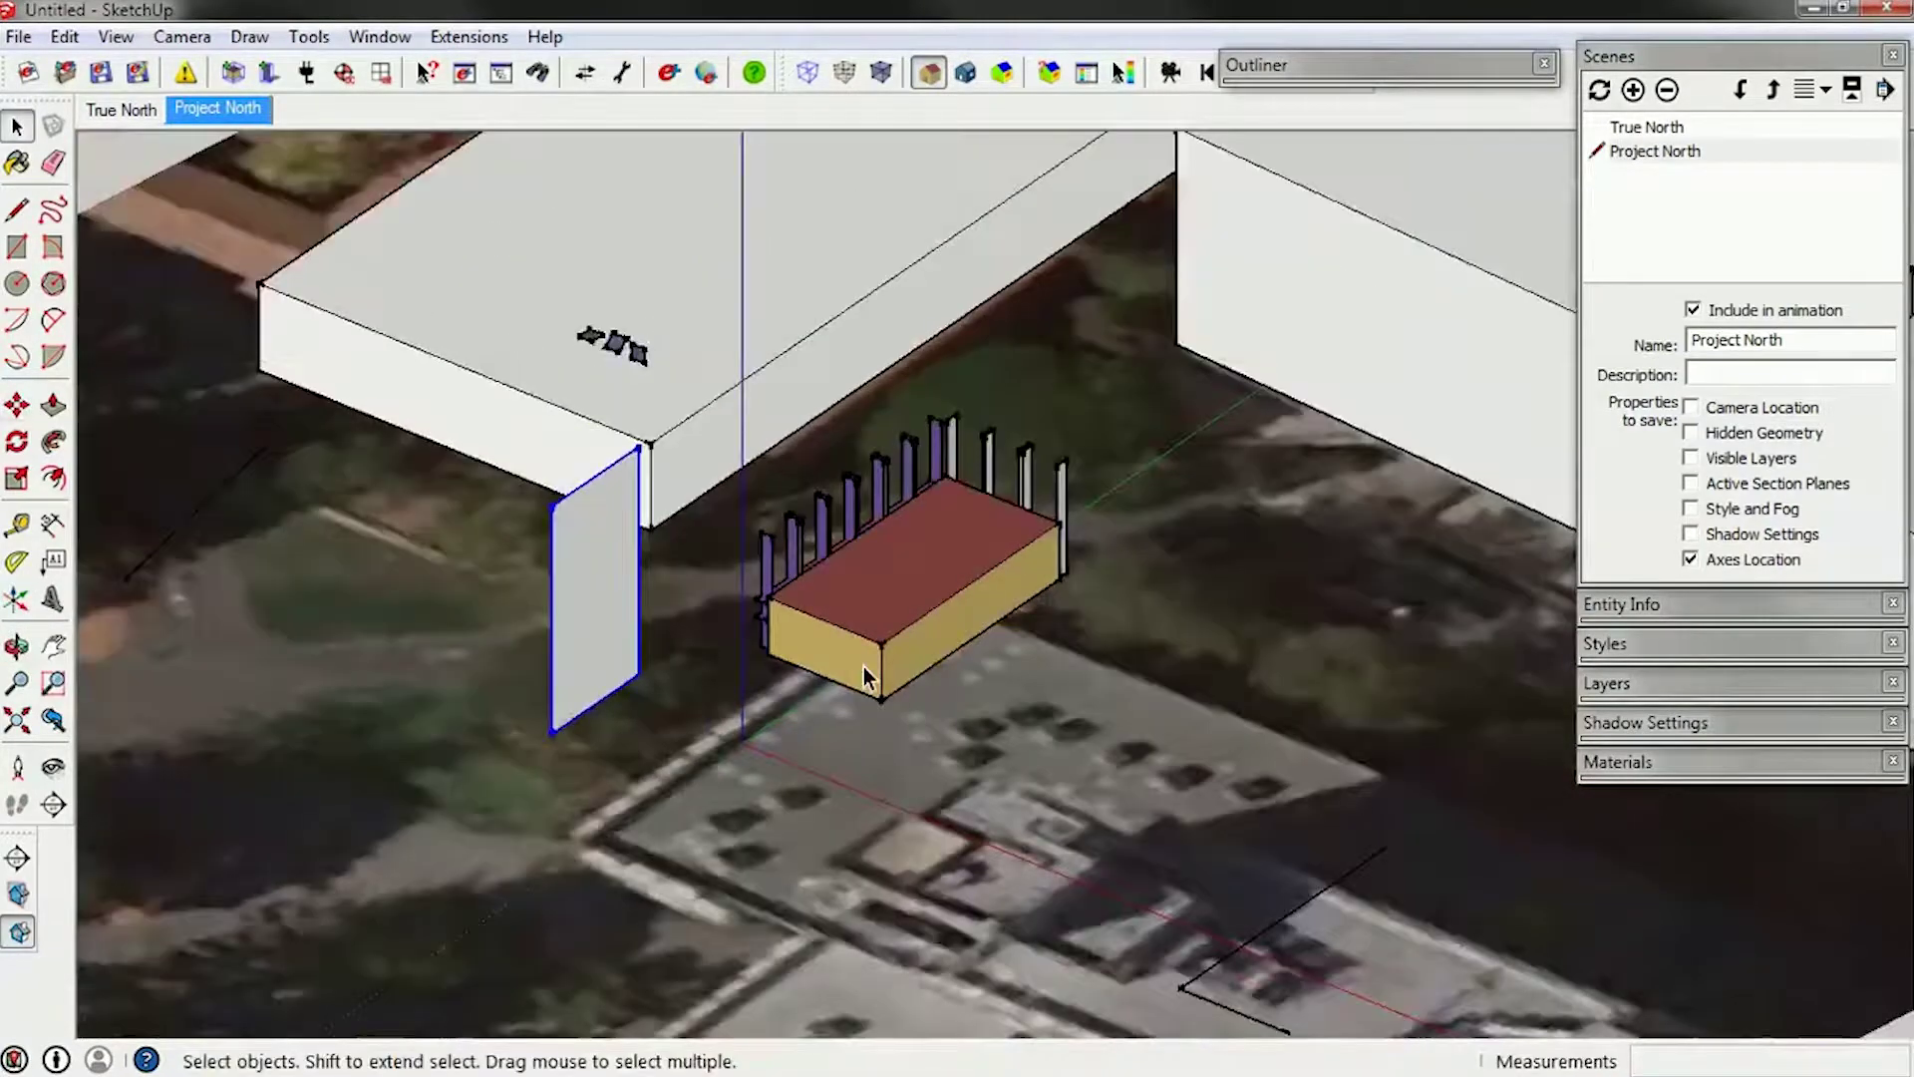
{"action": "middle_click_drag", "start_coordinate": [854, 681], "coordinate": [698, 818]}
{"action": "scroll", "coordinate": [558, 705], "scroll_direction": "up", "scroll_amount": 3}
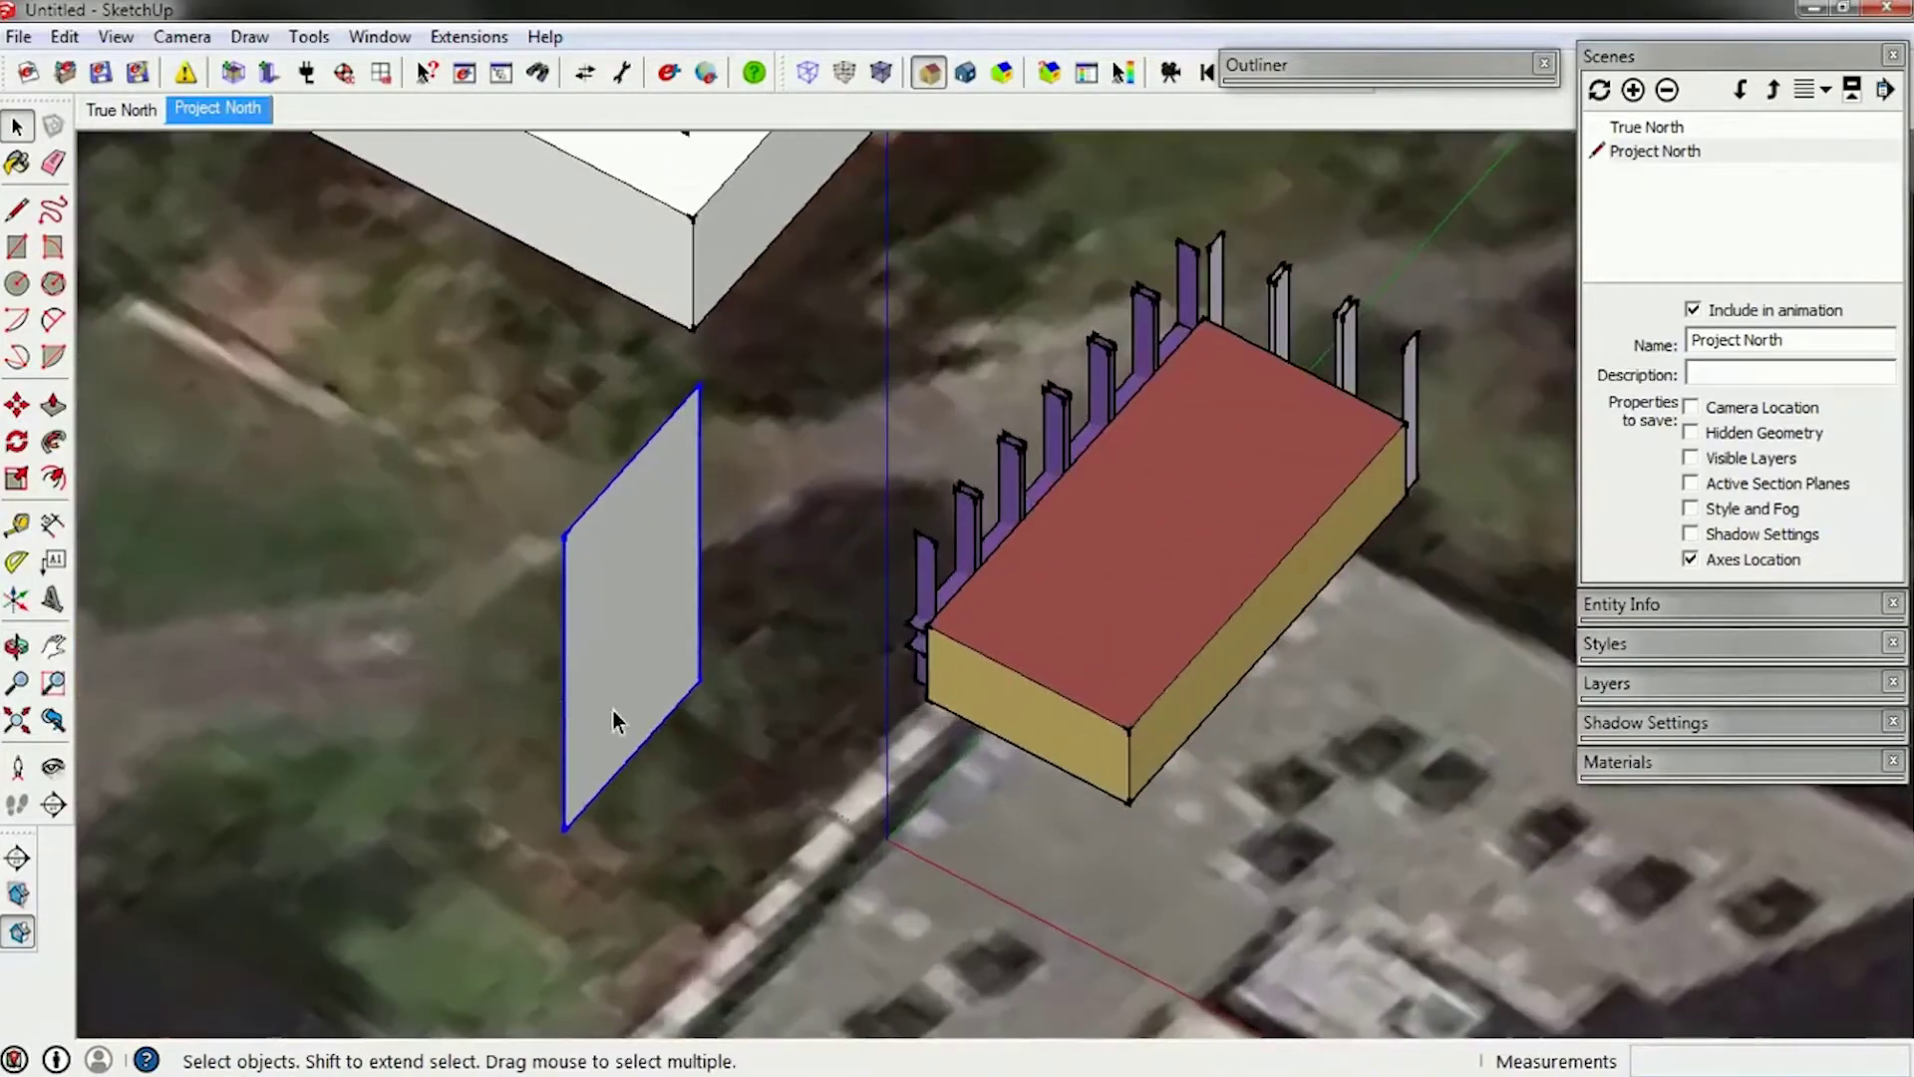
{"action": "scroll", "coordinate": [731, 733], "scroll_direction": "down", "scroll_amount": 2}
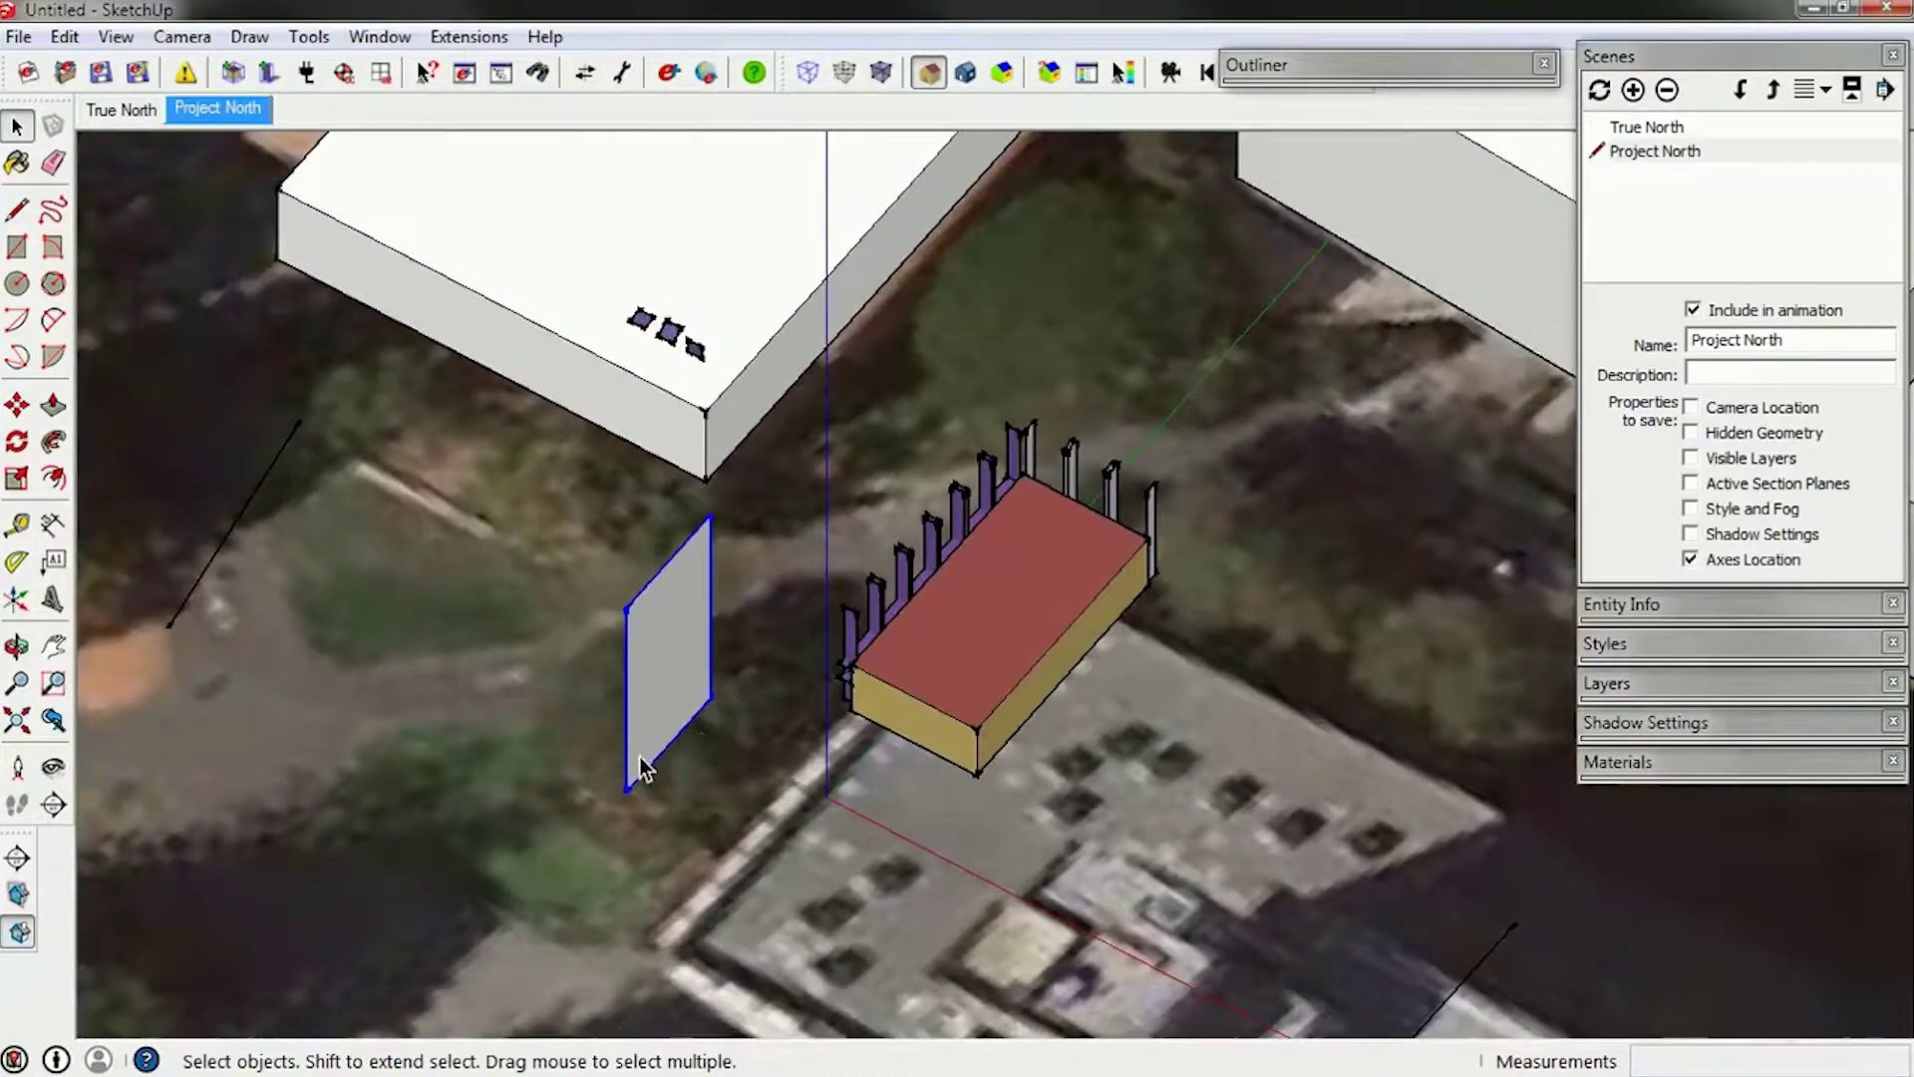
{"action": "middle_click_drag", "start_coordinate": [740, 739], "coordinate": [578, 795]}
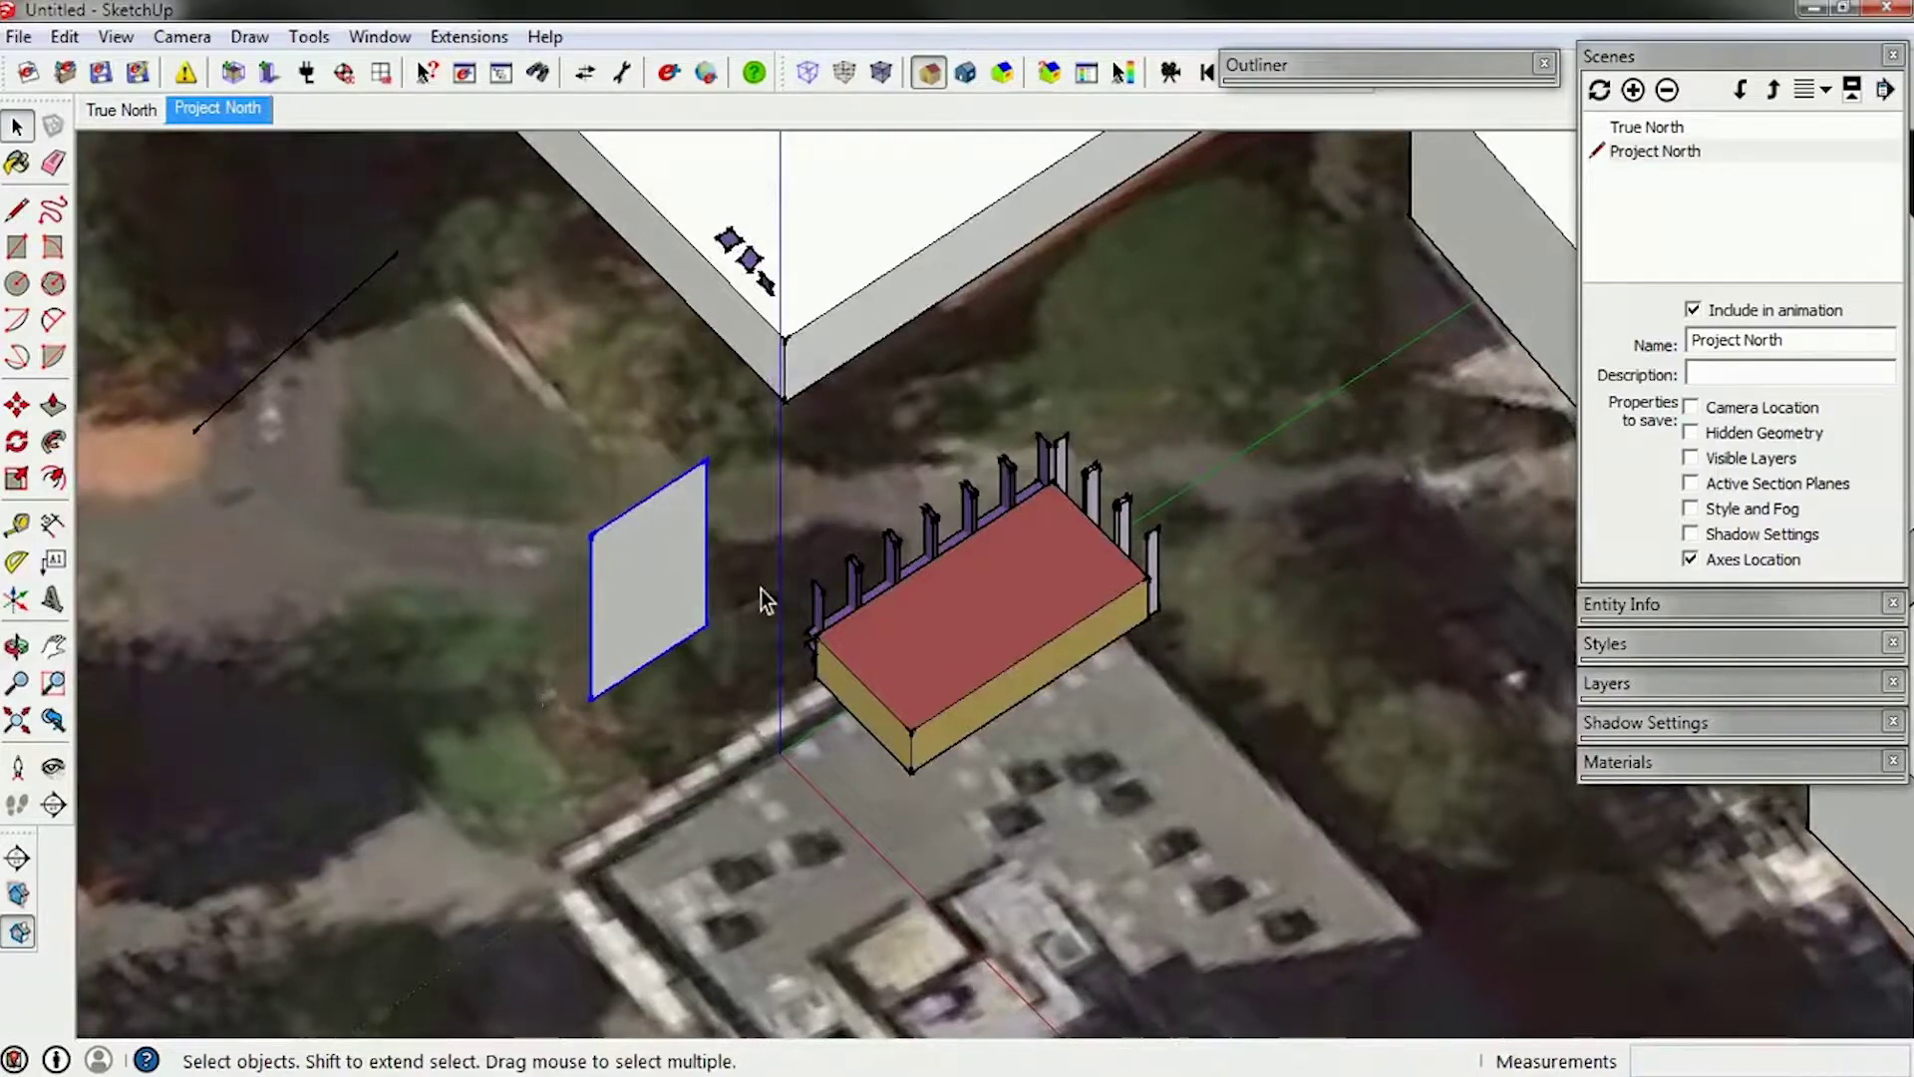
{"action": "middle_click_drag", "start_coordinate": [666, 649], "coordinate": [720, 751]}
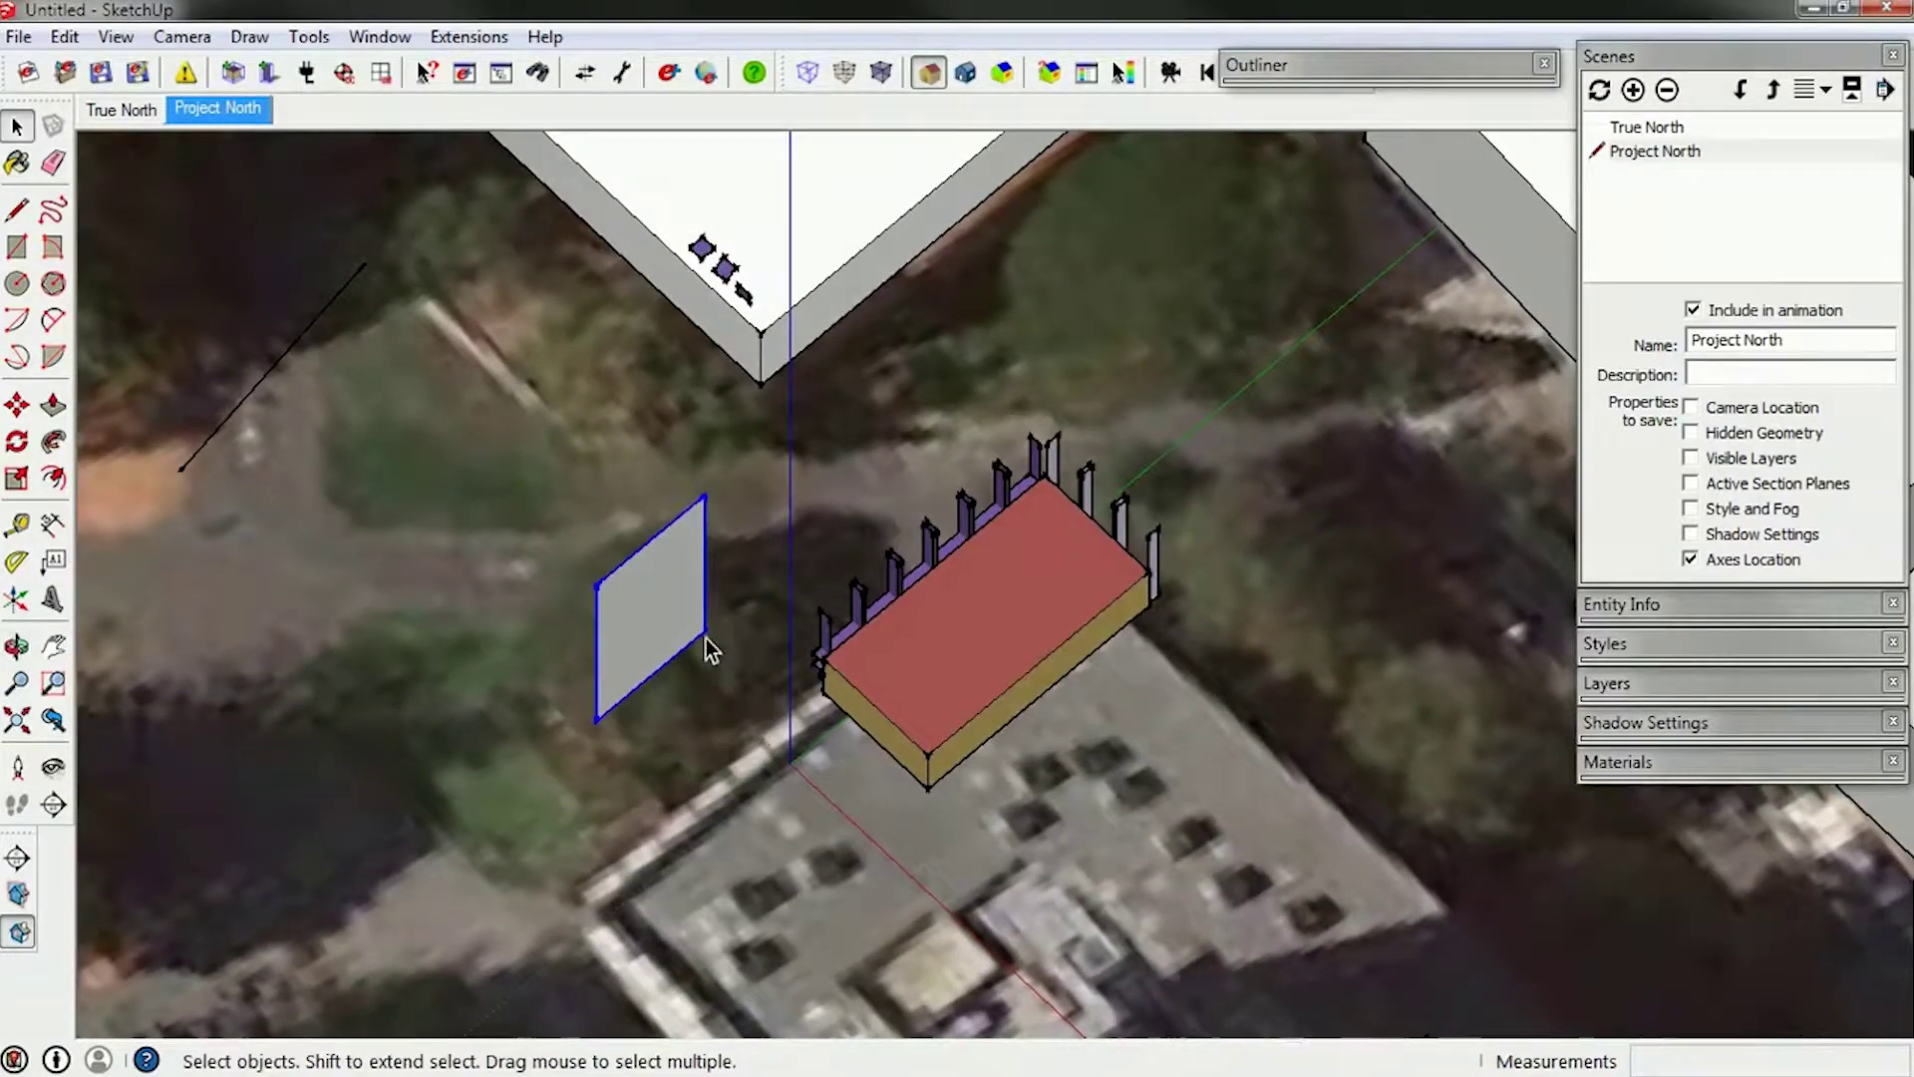
{"action": "middle_click_drag", "start_coordinate": [710, 650], "coordinate": [738, 572]}
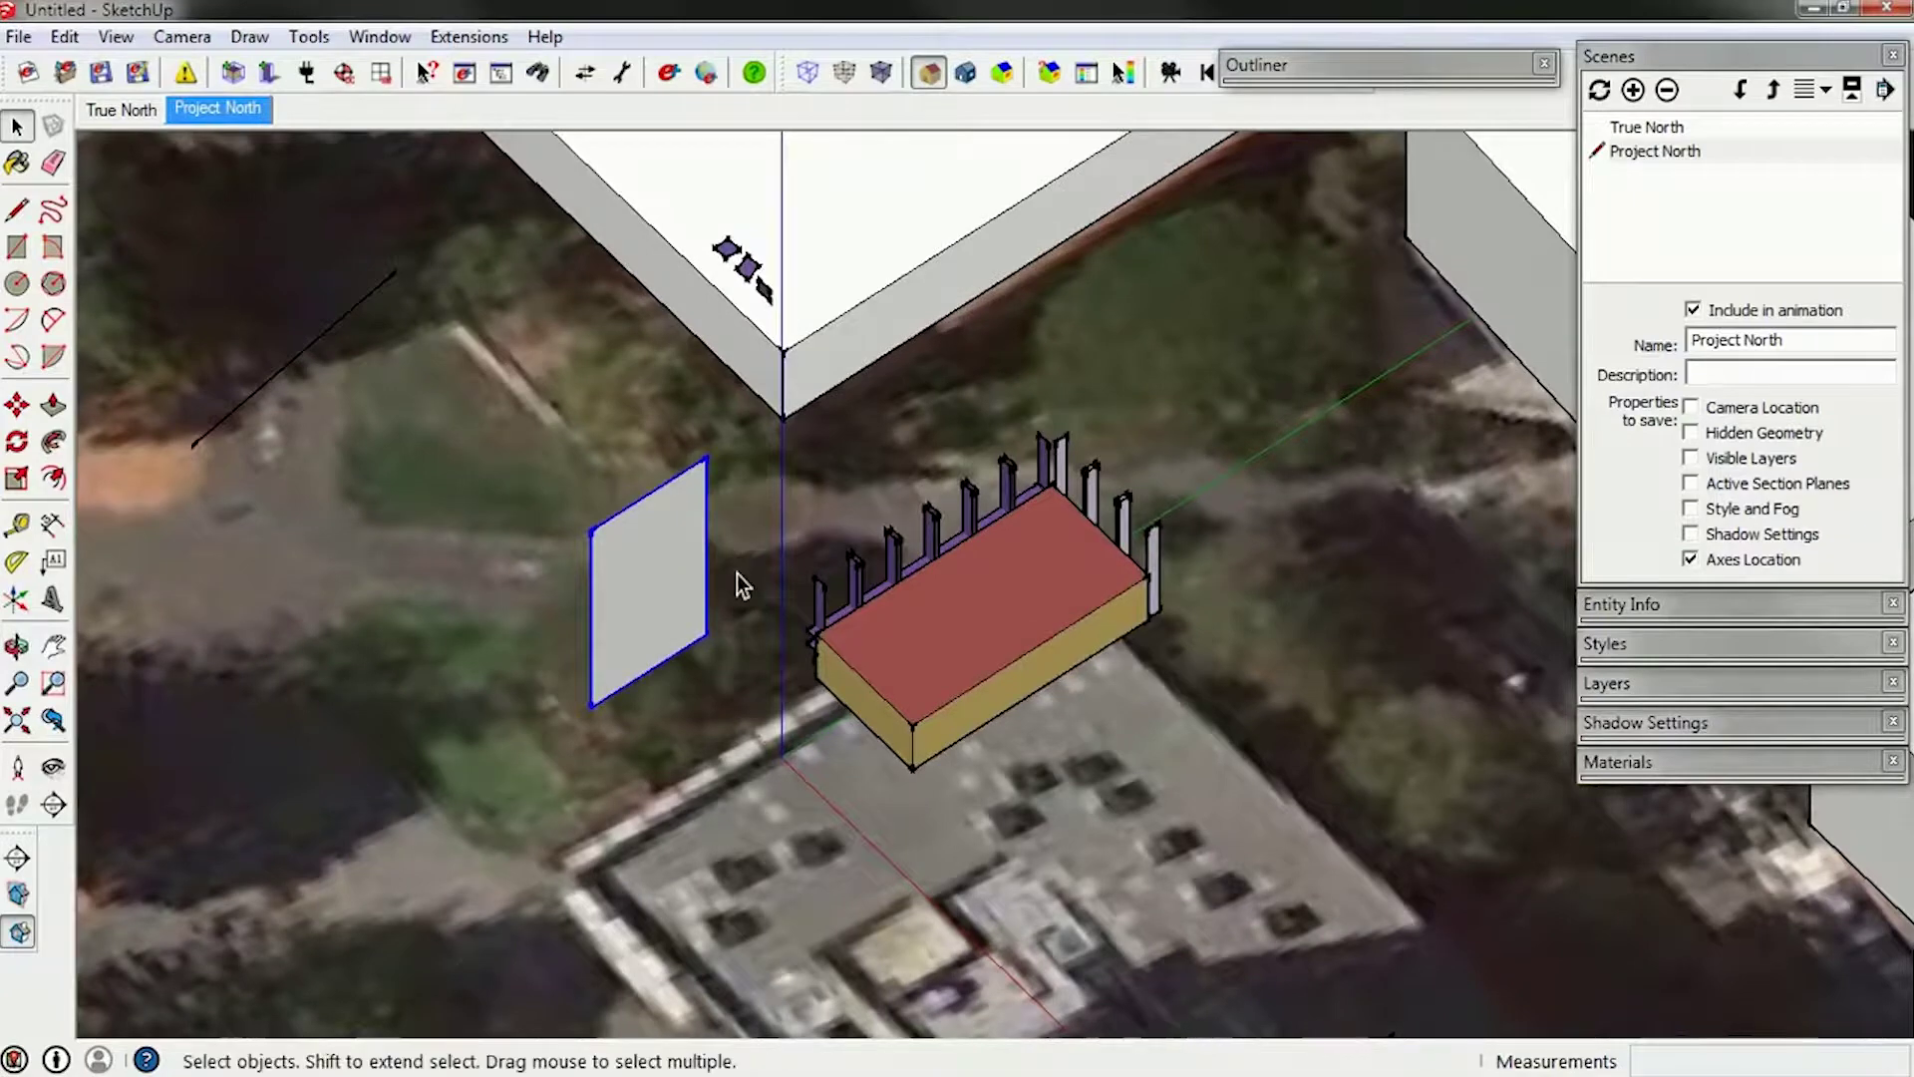
{"action": "key", "text": "s"}
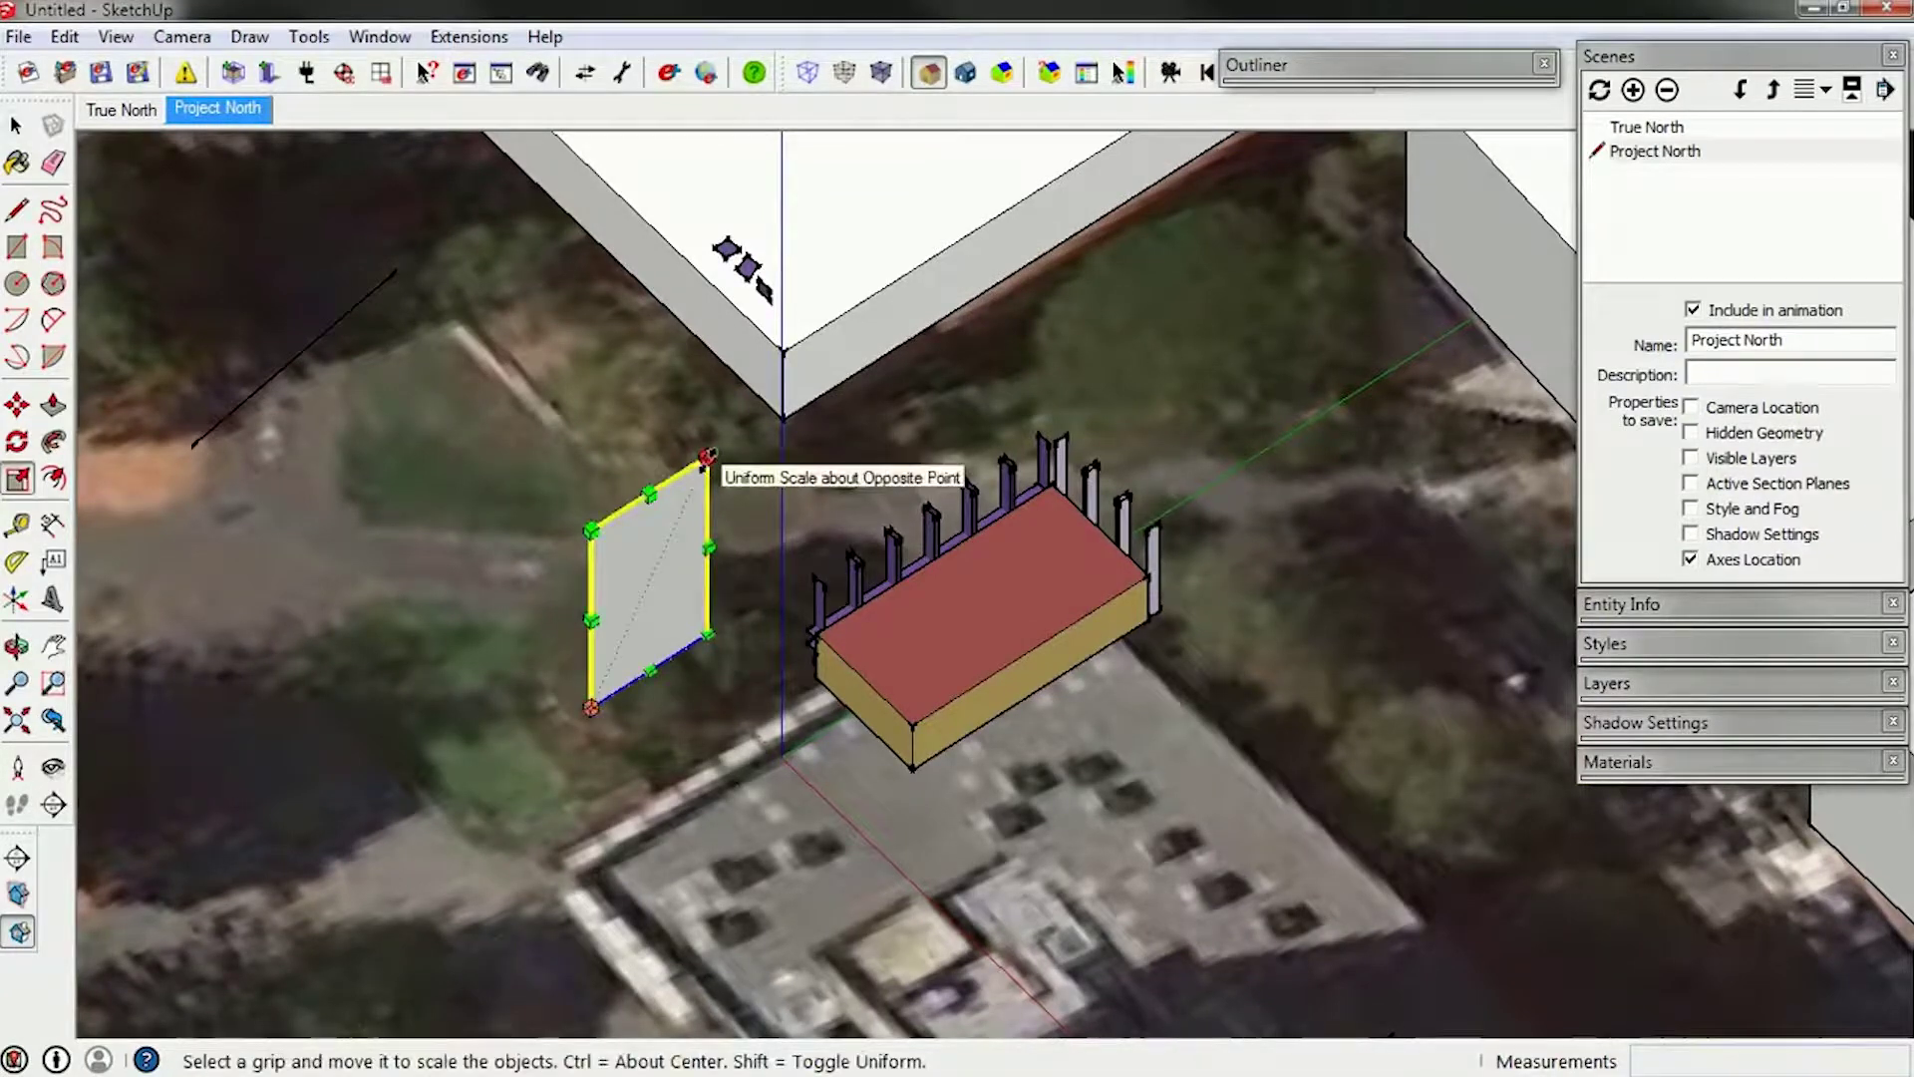
{"action": "mouse_move", "coordinate": [708, 458]}
{"action": "left_mouse_down"}
{"action": "mouse_move", "coordinate": [714, 435]}
{"action": "mouse_move", "coordinate": [666, 576]}
{"action": "mouse_move", "coordinate": [731, 459]}
{"action": "left_mouse_up"}
{"action": "mouse_move", "coordinate": [708, 547]}
{"action": "left_mouse_down"}
{"action": "mouse_move", "coordinate": [650, 543]}
{"action": "mouse_move", "coordinate": [735, 555]}
{"action": "left_mouse_up"}
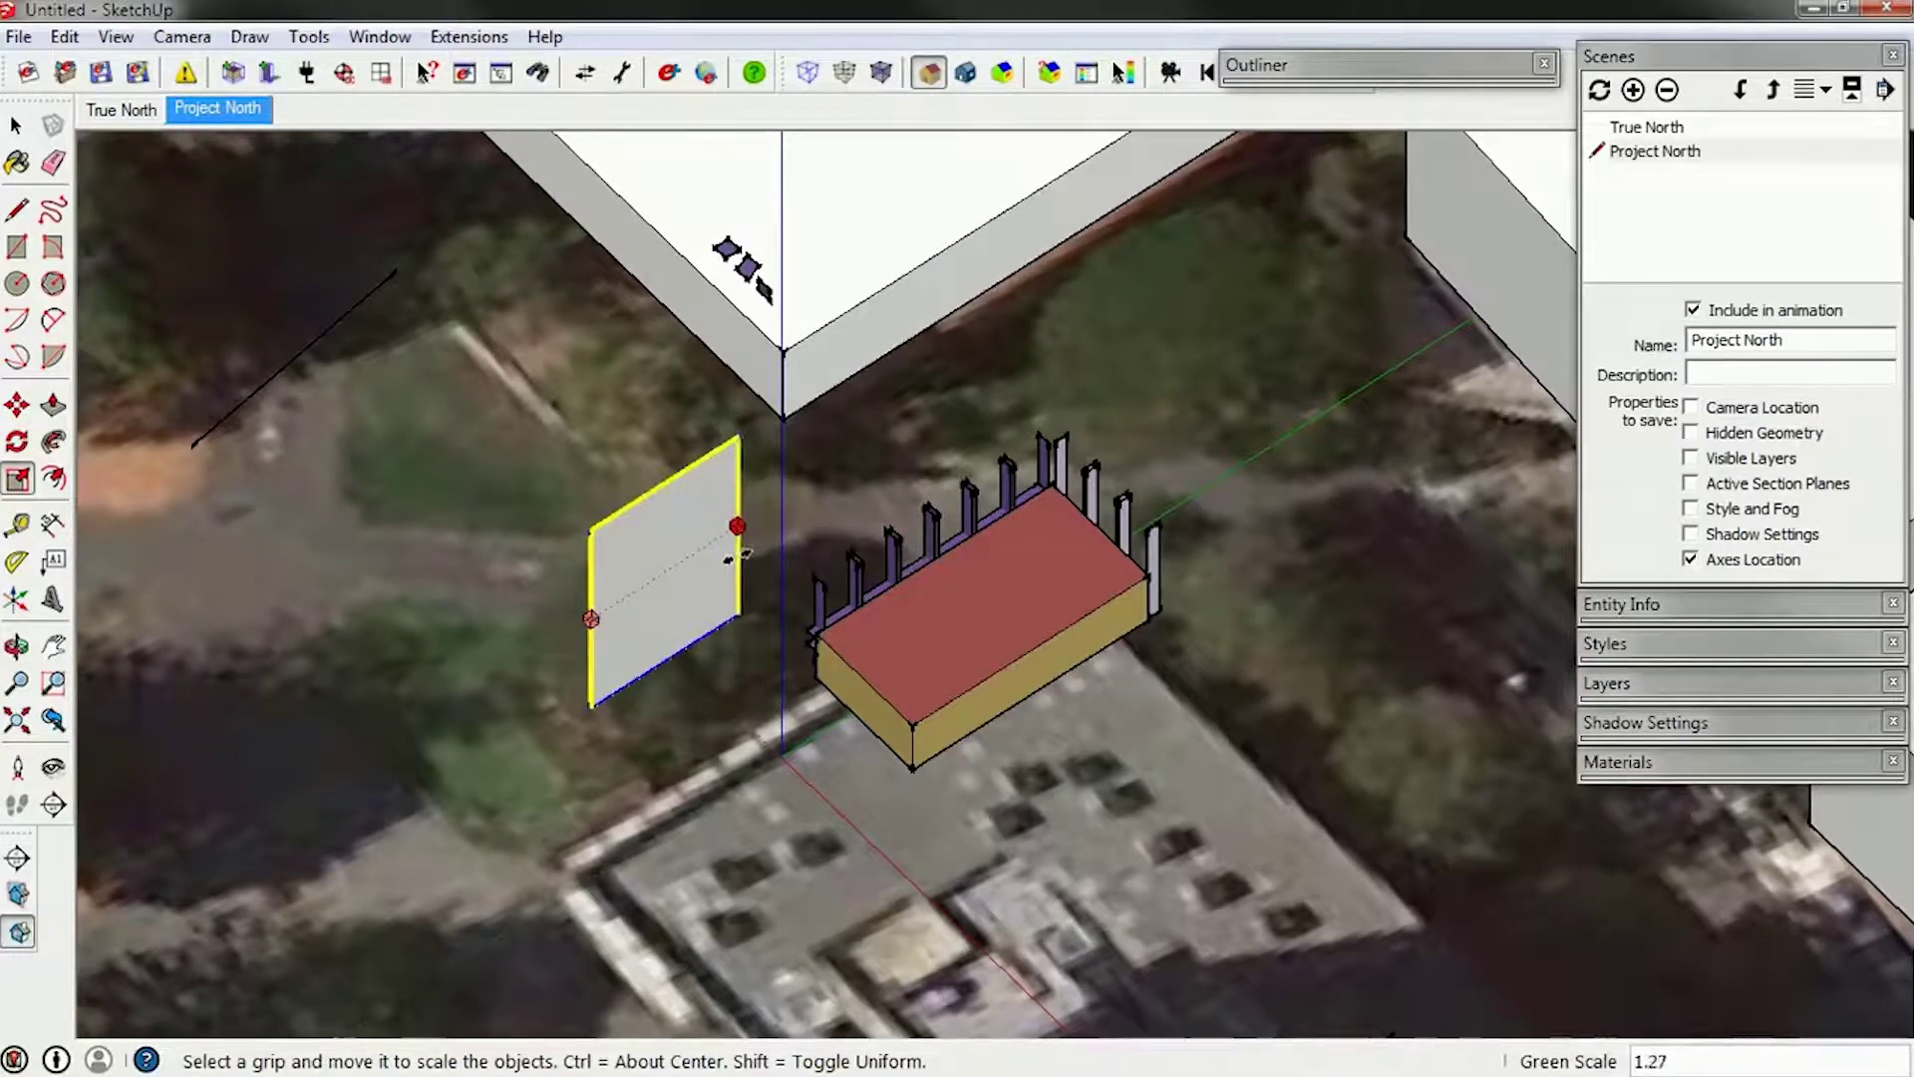
{"action": "mouse_move", "coordinate": [774, 678]}
{"action": "middle_mouse_down"}
{"action": "mouse_move", "coordinate": [1000, 393]}
{"action": "mouse_move", "coordinate": [1226, 329]}
{"action": "mouse_move", "coordinate": [957, 423]}
{"action": "mouse_move", "coordinate": [720, 339]}
{"action": "mouse_move", "coordinate": [526, 333]}
{"action": "mouse_move", "coordinate": [941, 654]}
{"action": "middle_mouse_up"}
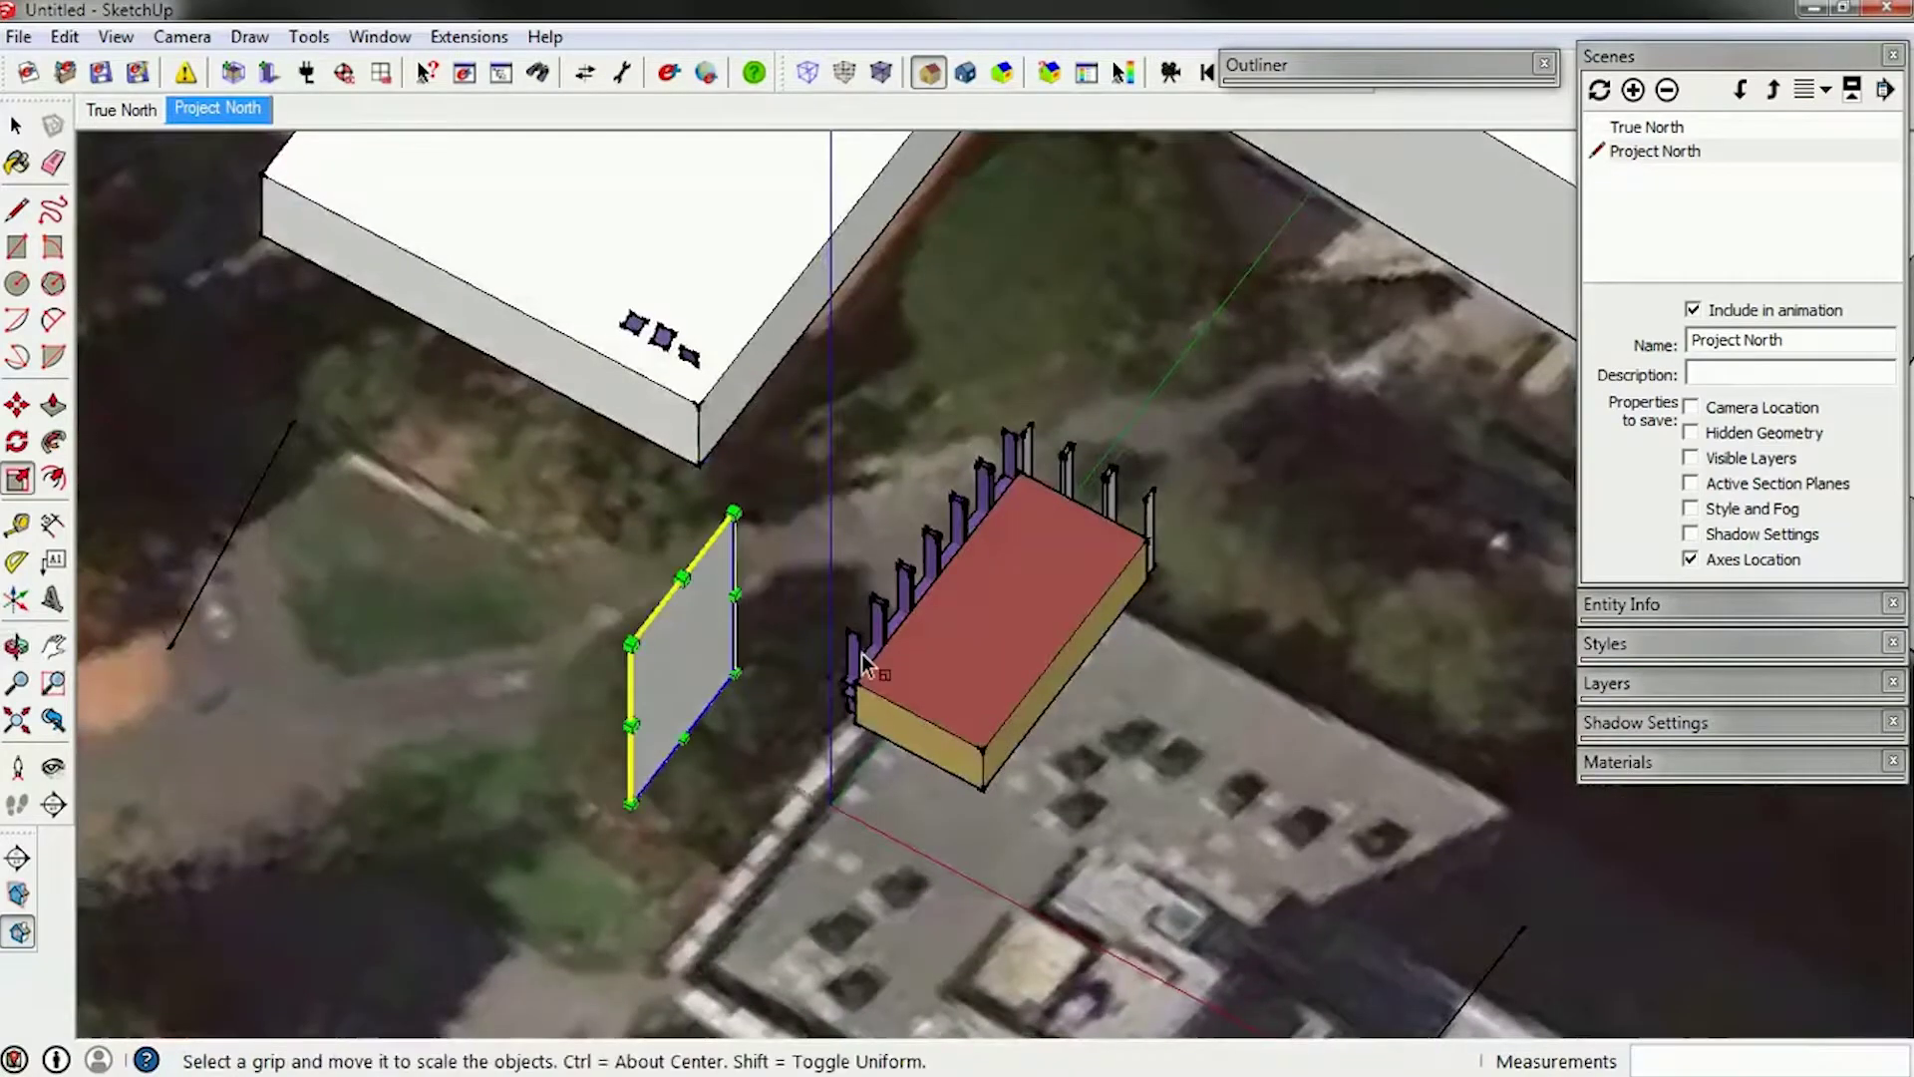
{"action": "key", "text": "space"}
{"action": "scroll", "coordinate": [733, 618], "scroll_direction": "down", "scroll_amount": 2}
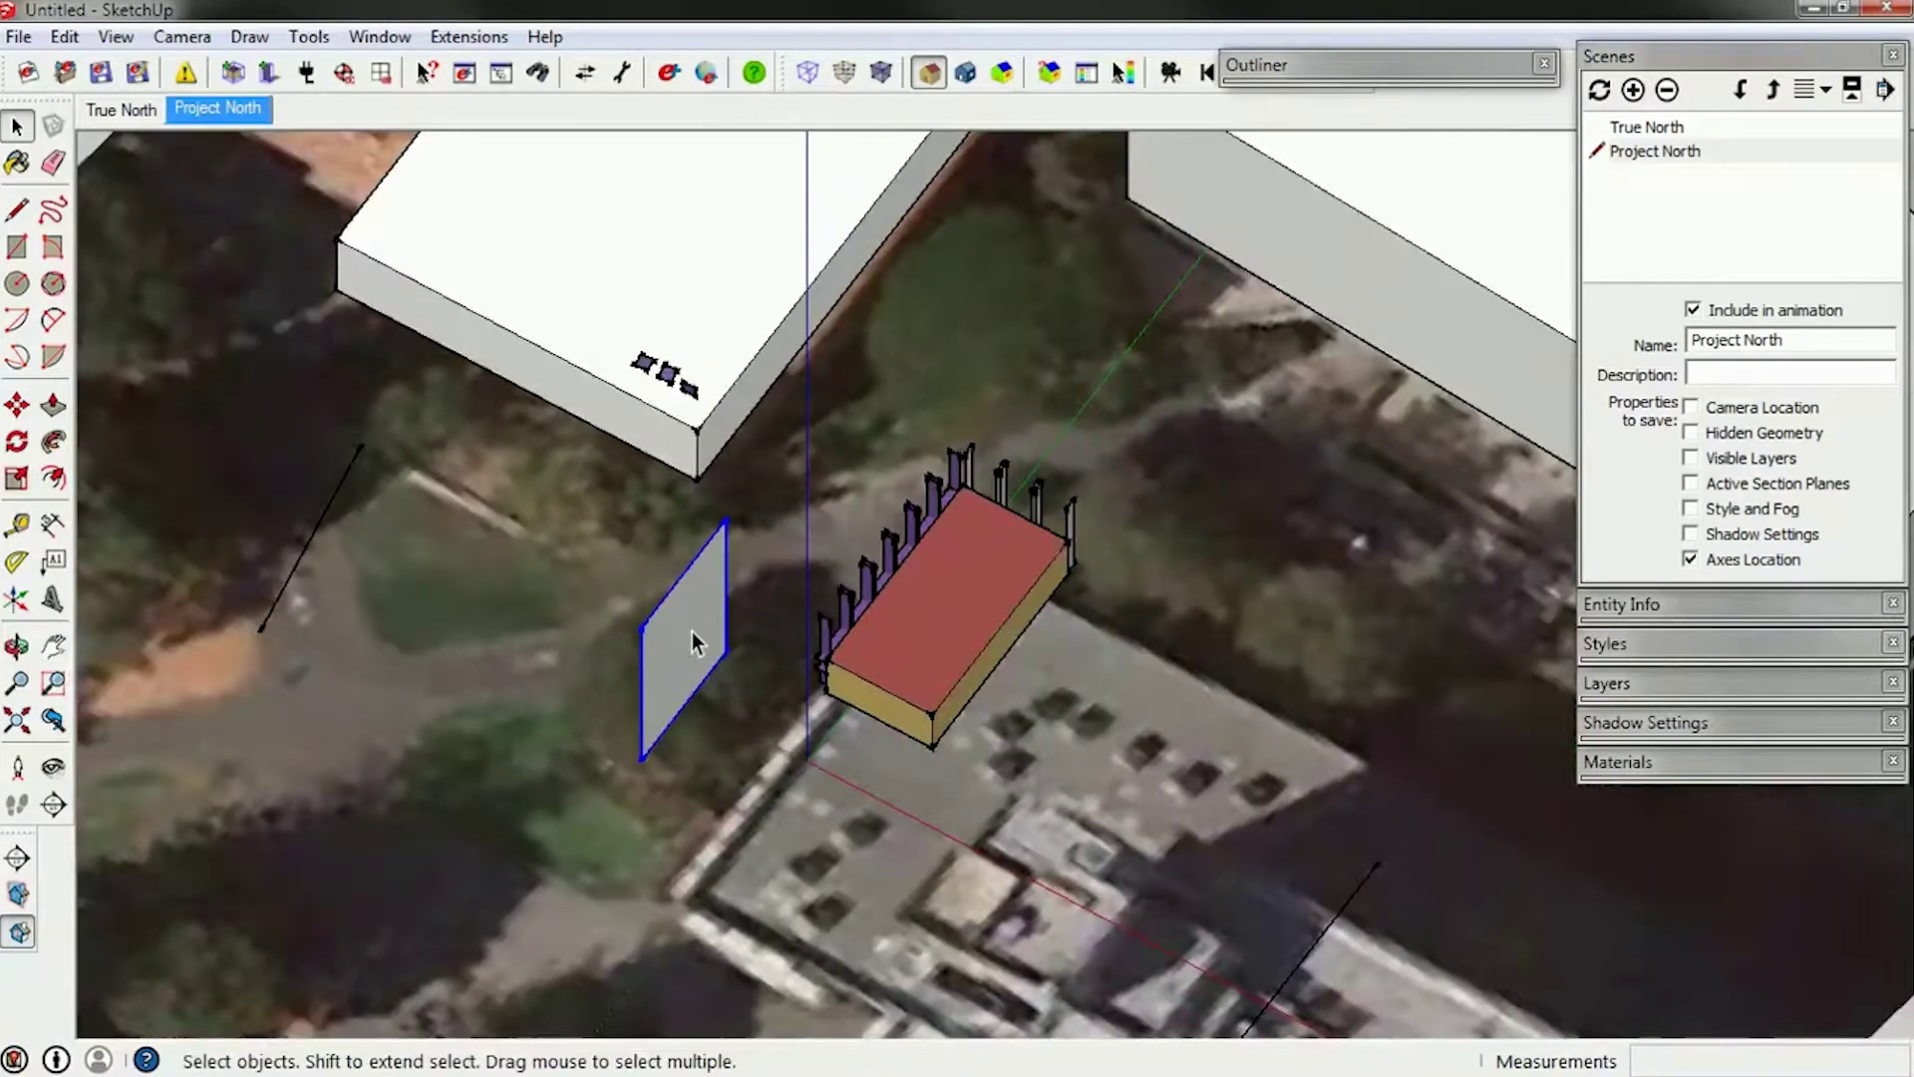
Copy the shading panel to a spot beside the northern building.
{"action": "key", "text": "m"}
{"action": "left_click", "coordinate": [641, 758]}
{"action": "key", "text": "ctrl"}
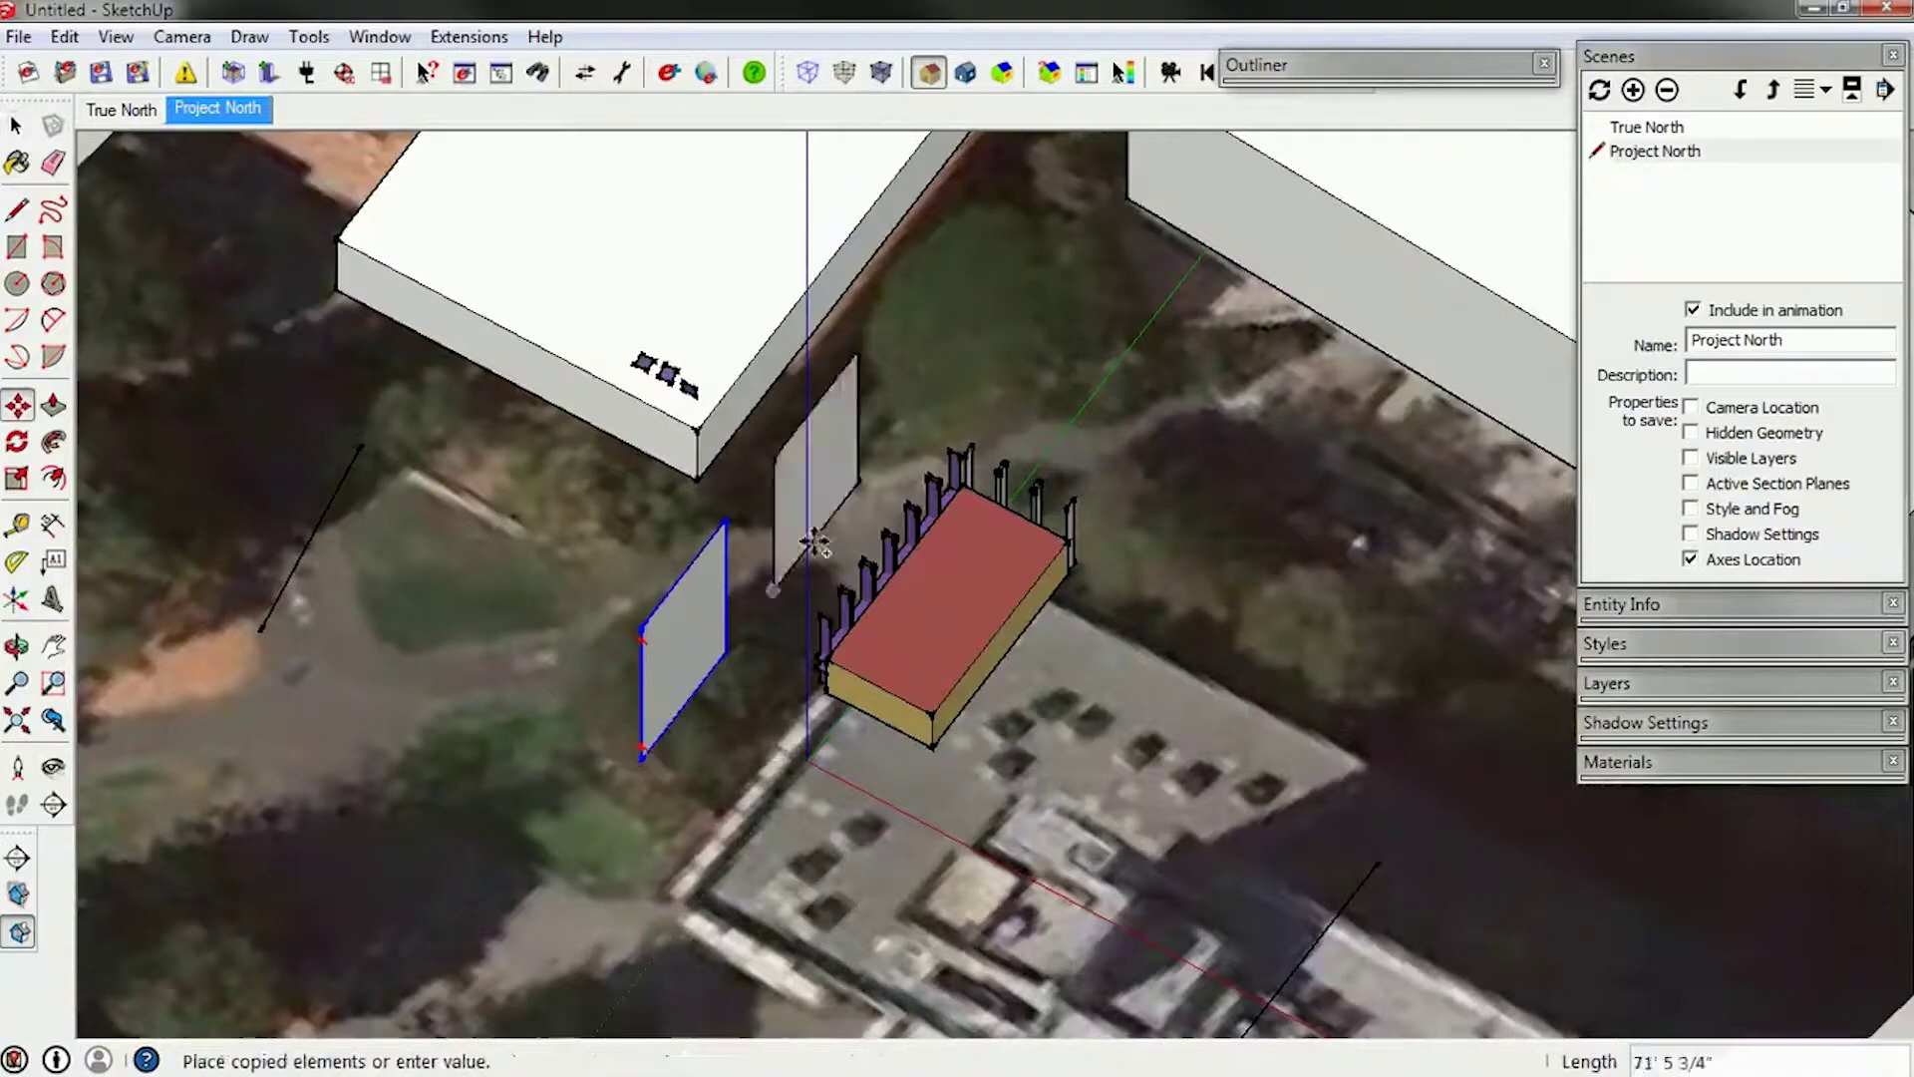
{"action": "left_click", "coordinate": [915, 380]}
{"action": "key", "text": "space"}
{"action": "middle_click_drag", "start_coordinate": [1059, 373], "coordinate": [853, 373]}
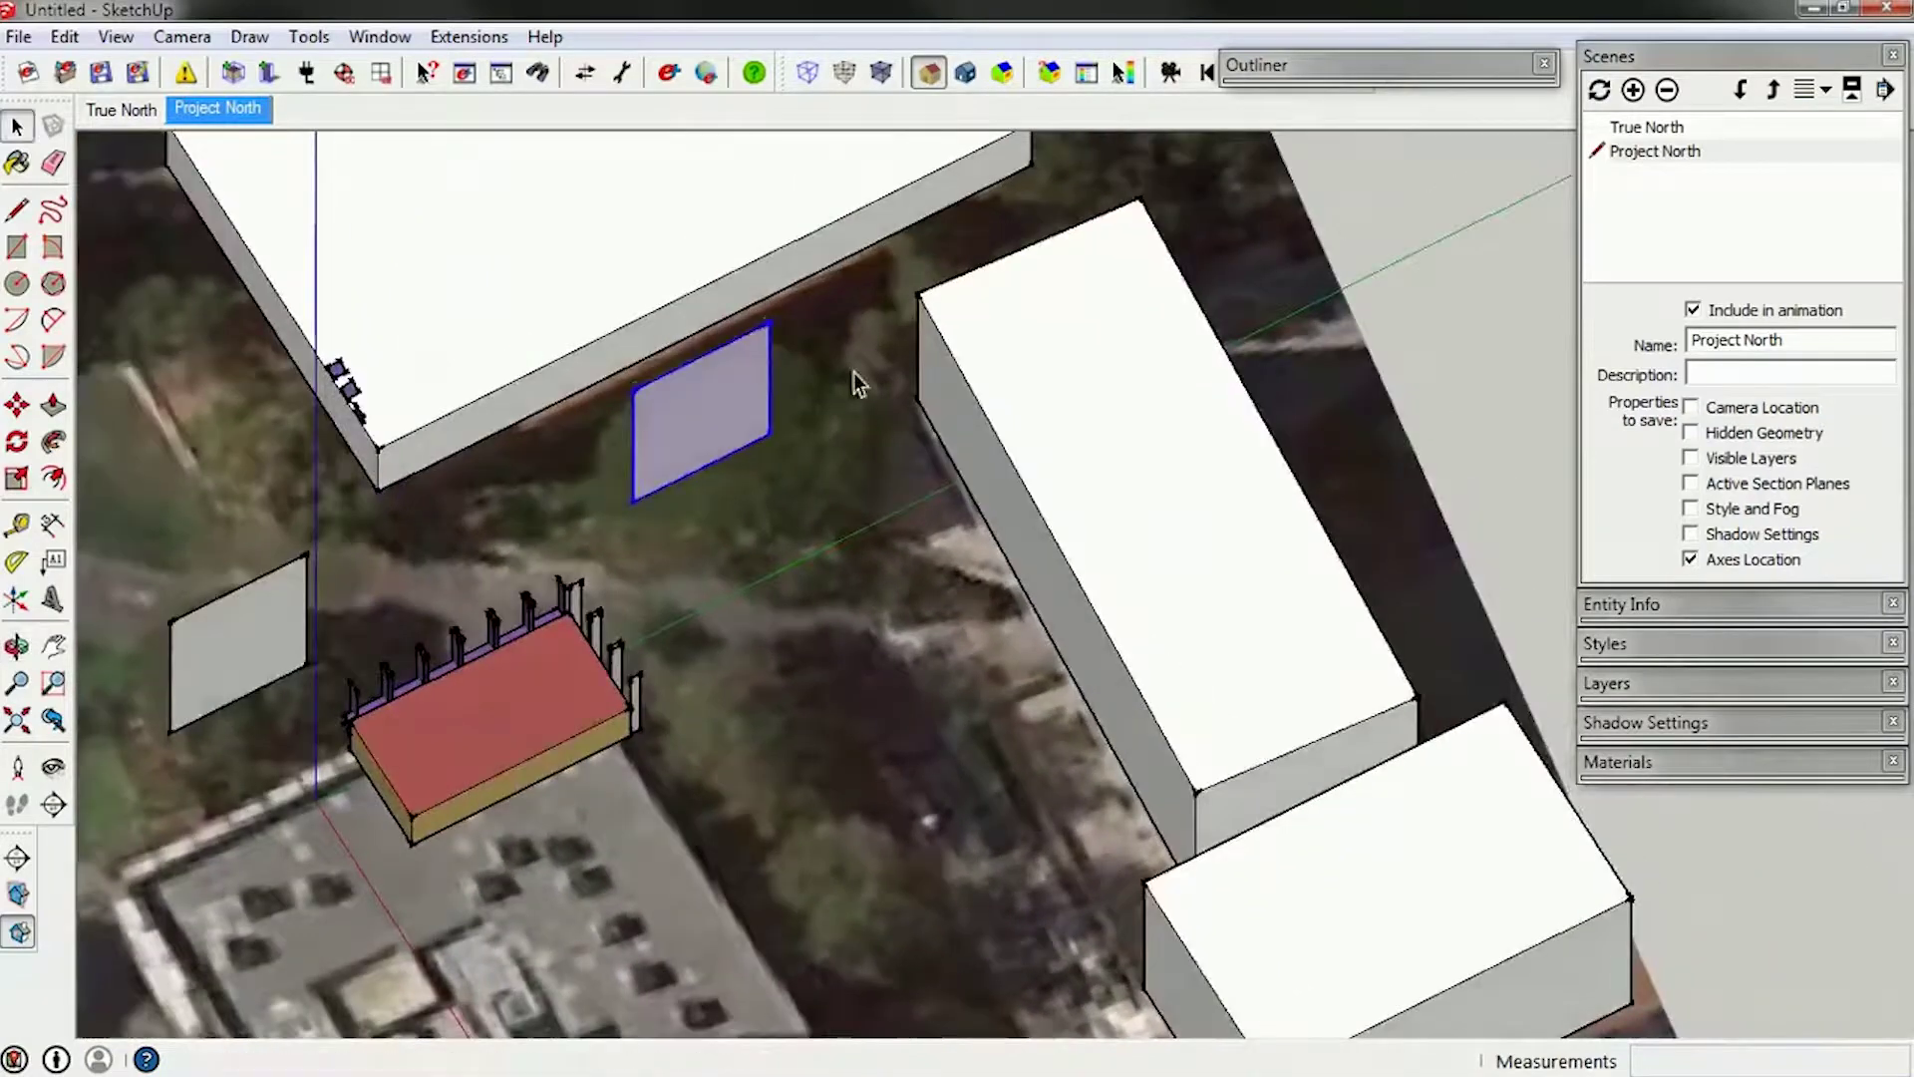
Scale the copied panel 1.5 times wider, keeping it at roughly full height.
{"action": "key", "text": "s"}
{"action": "left_click_drag", "start_coordinate": [773, 383], "coordinate": [842, 369]}
{"action": "key", "text": "space"}
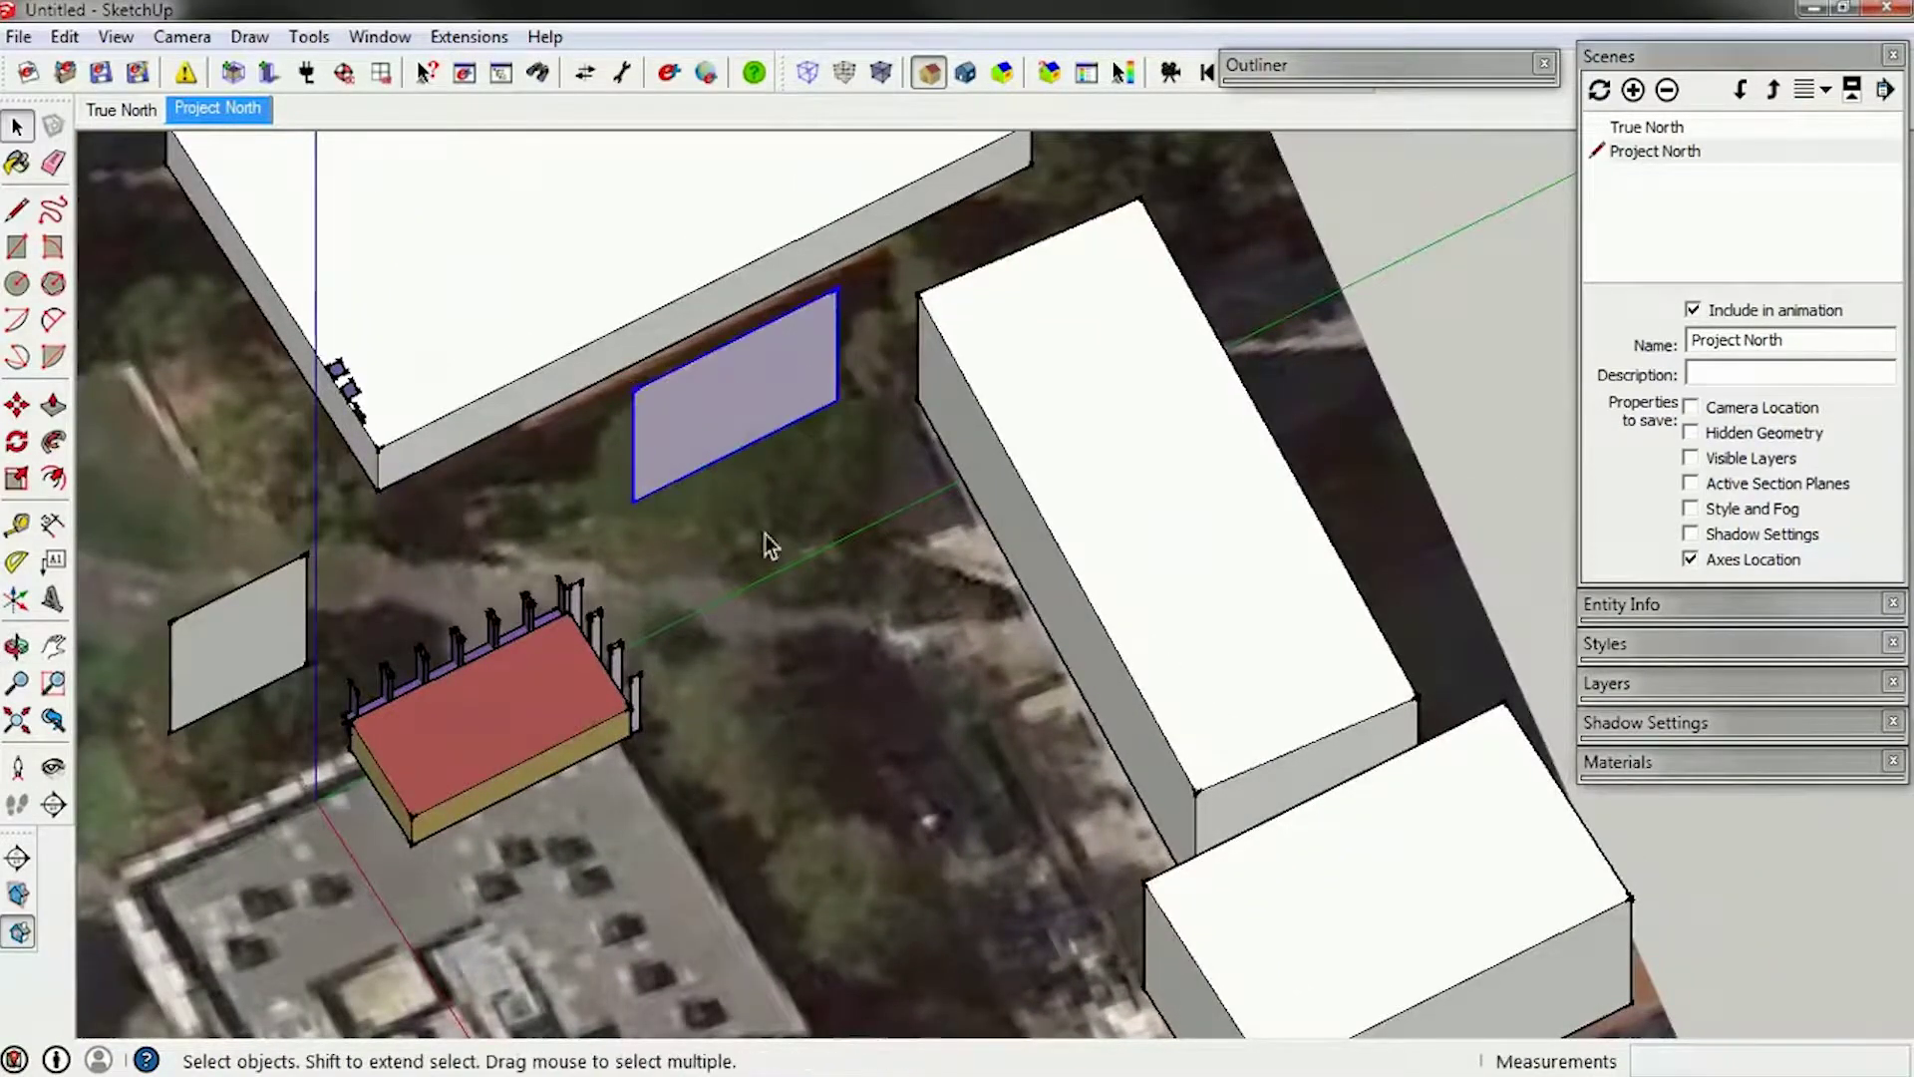
{"action": "middle_click_drag", "start_coordinate": [769, 542], "coordinate": [586, 831]}
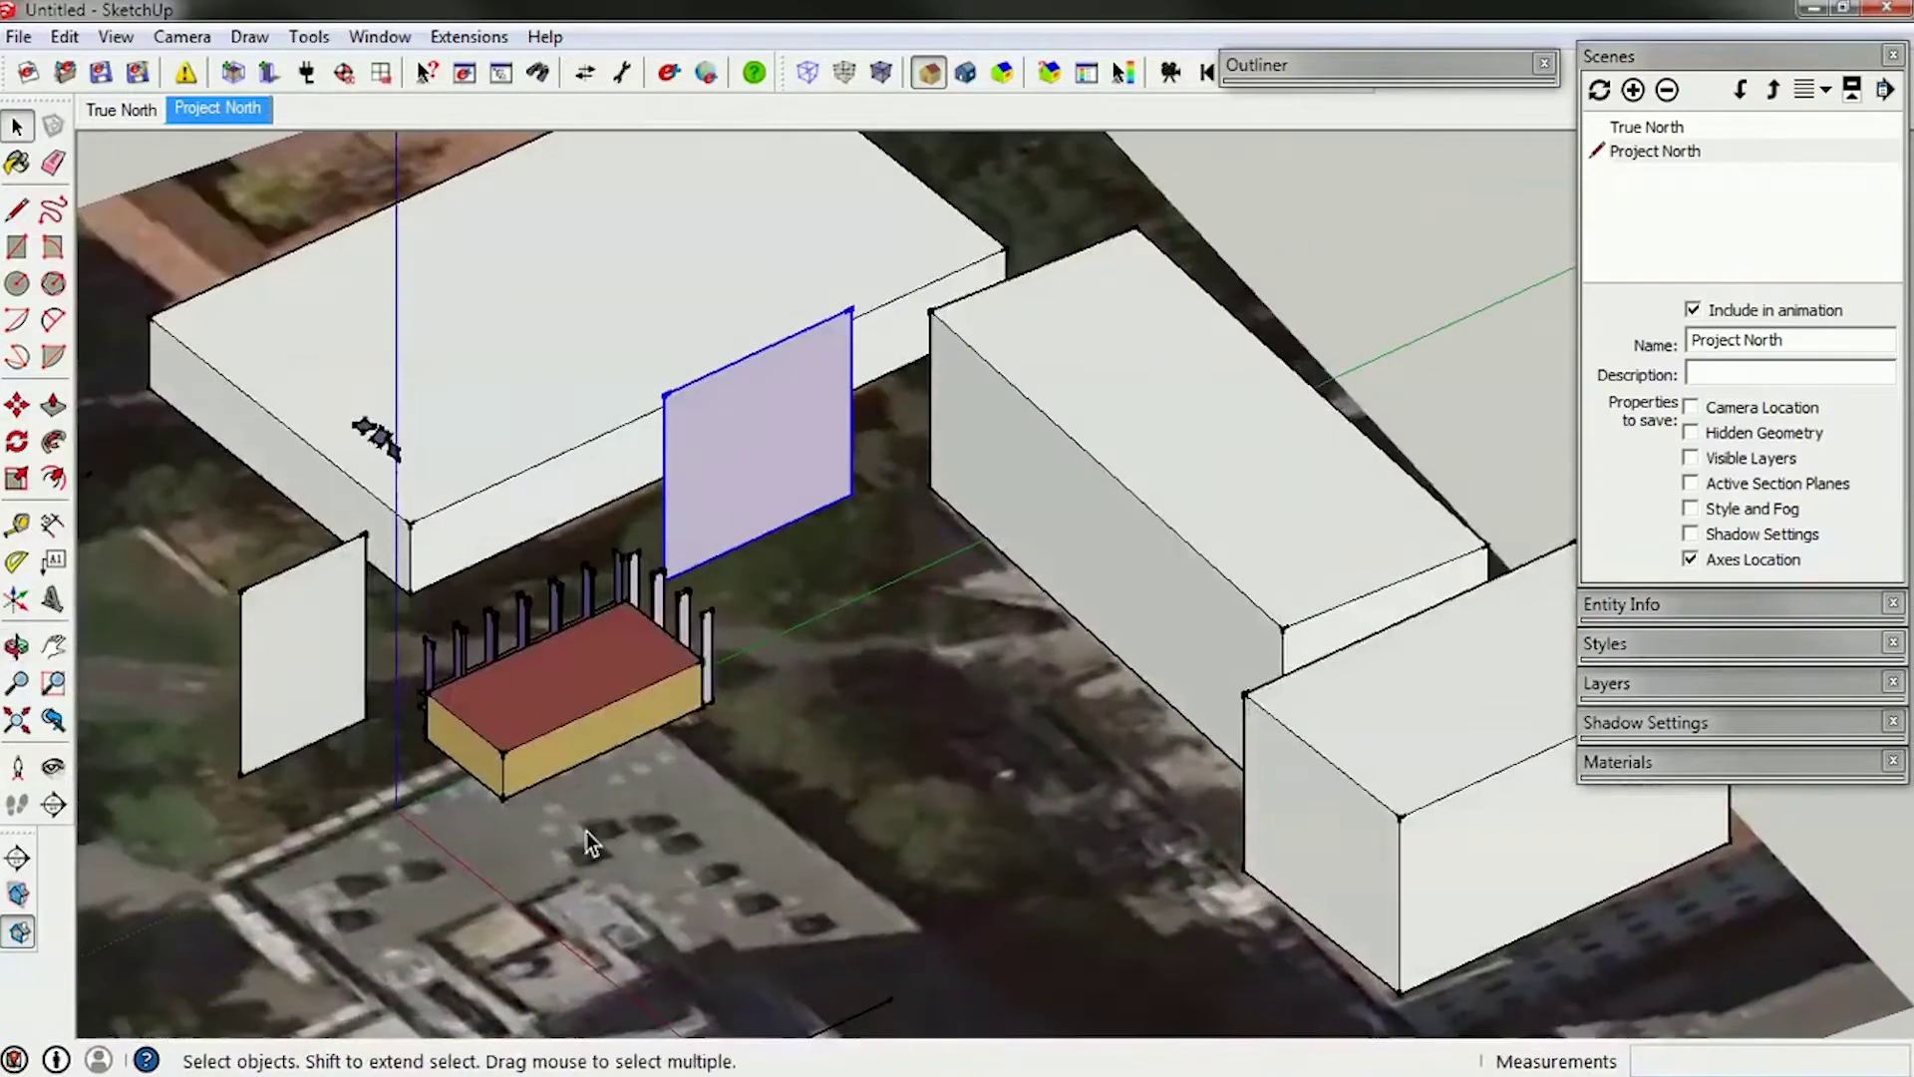
{"action": "scroll", "coordinate": [762, 423], "scroll_direction": "up", "scroll_amount": 3}
{"action": "key", "text": "s"}
{"action": "left_click_drag", "start_coordinate": [754, 317], "coordinate": [760, 480]}
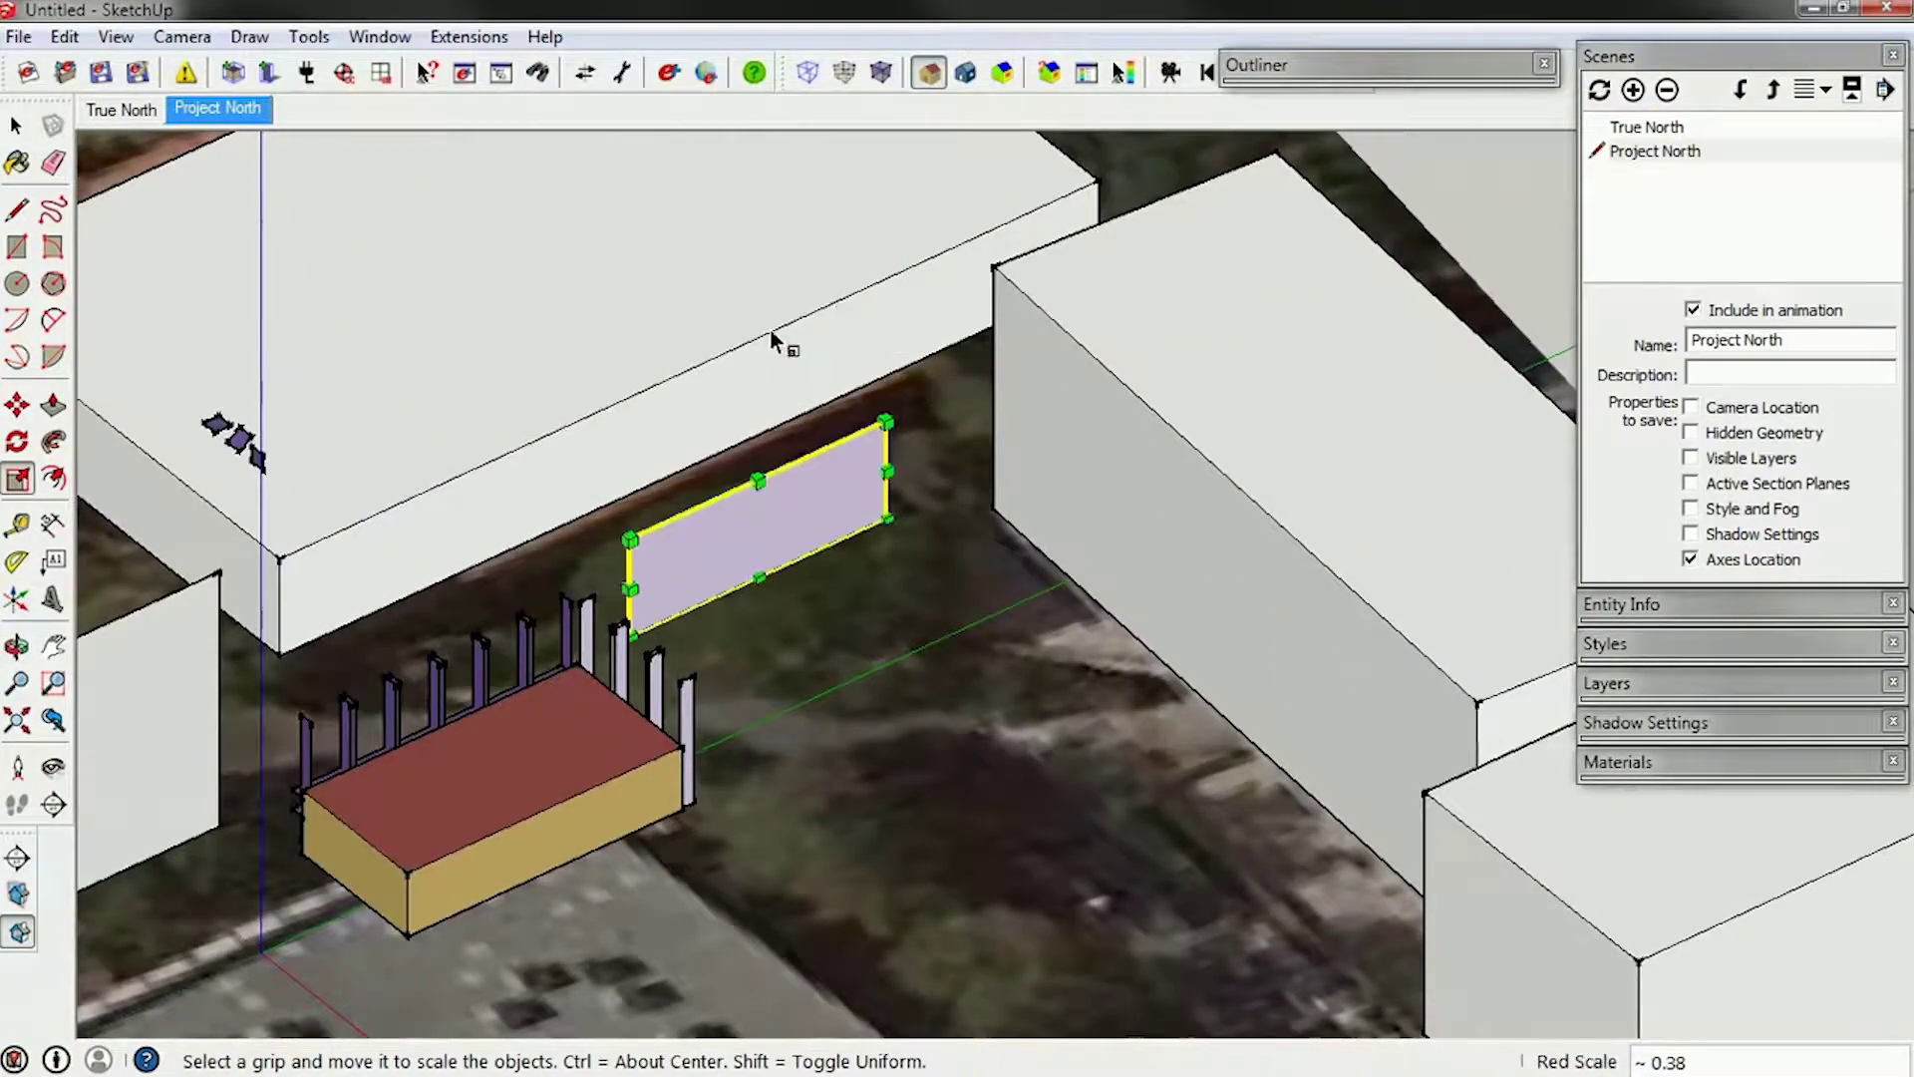
{"action": "middle_click_drag", "start_coordinate": [774, 128], "coordinate": [778, 240], "text": "shift"}
{"action": "left_click_drag", "start_coordinate": [756, 593], "coordinate": [987, 379]}
{"action": "key", "text": "space"}
{"action": "middle_click_drag", "start_coordinate": [819, 600], "coordinate": [912, 557]}
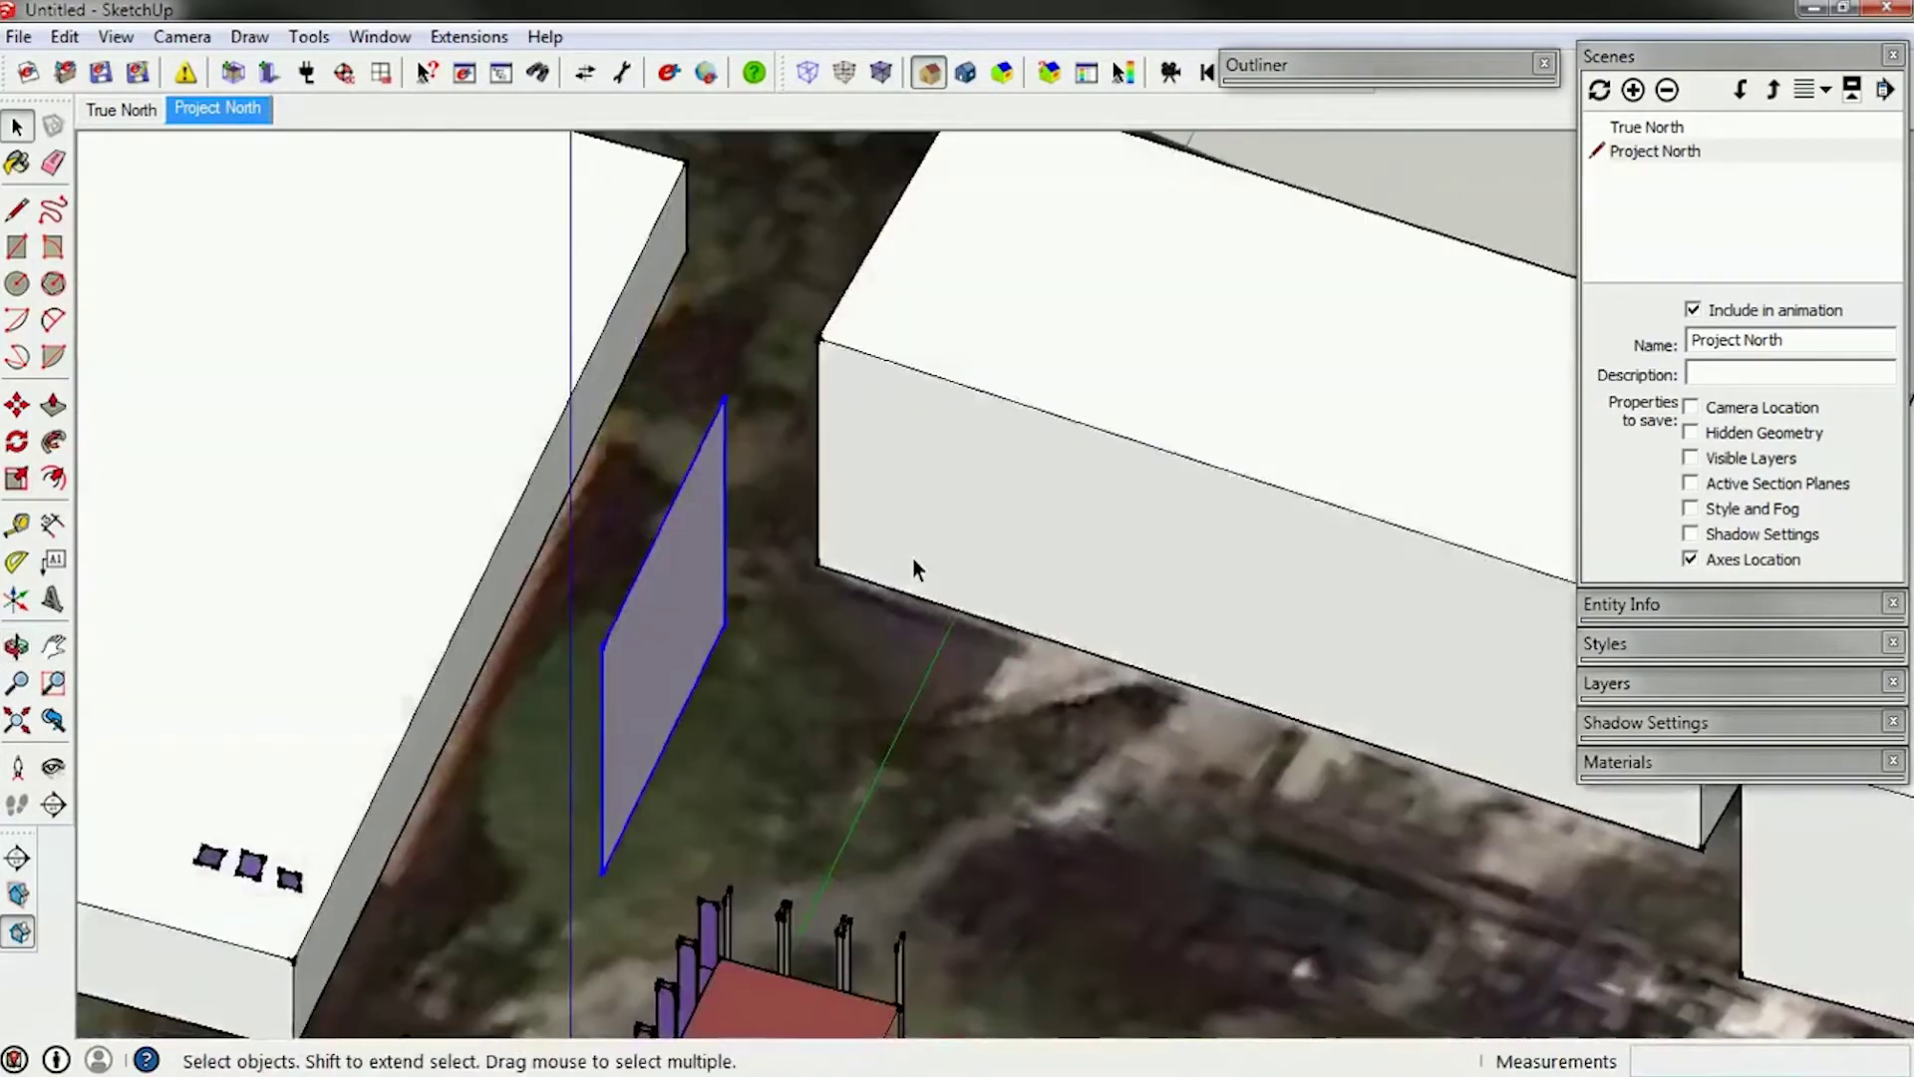
{"action": "scroll", "coordinate": [766, 723], "scroll_direction": "down", "scroll_amount": 2}
{"action": "middle_click_drag", "start_coordinate": [765, 723], "coordinate": [720, 763]}
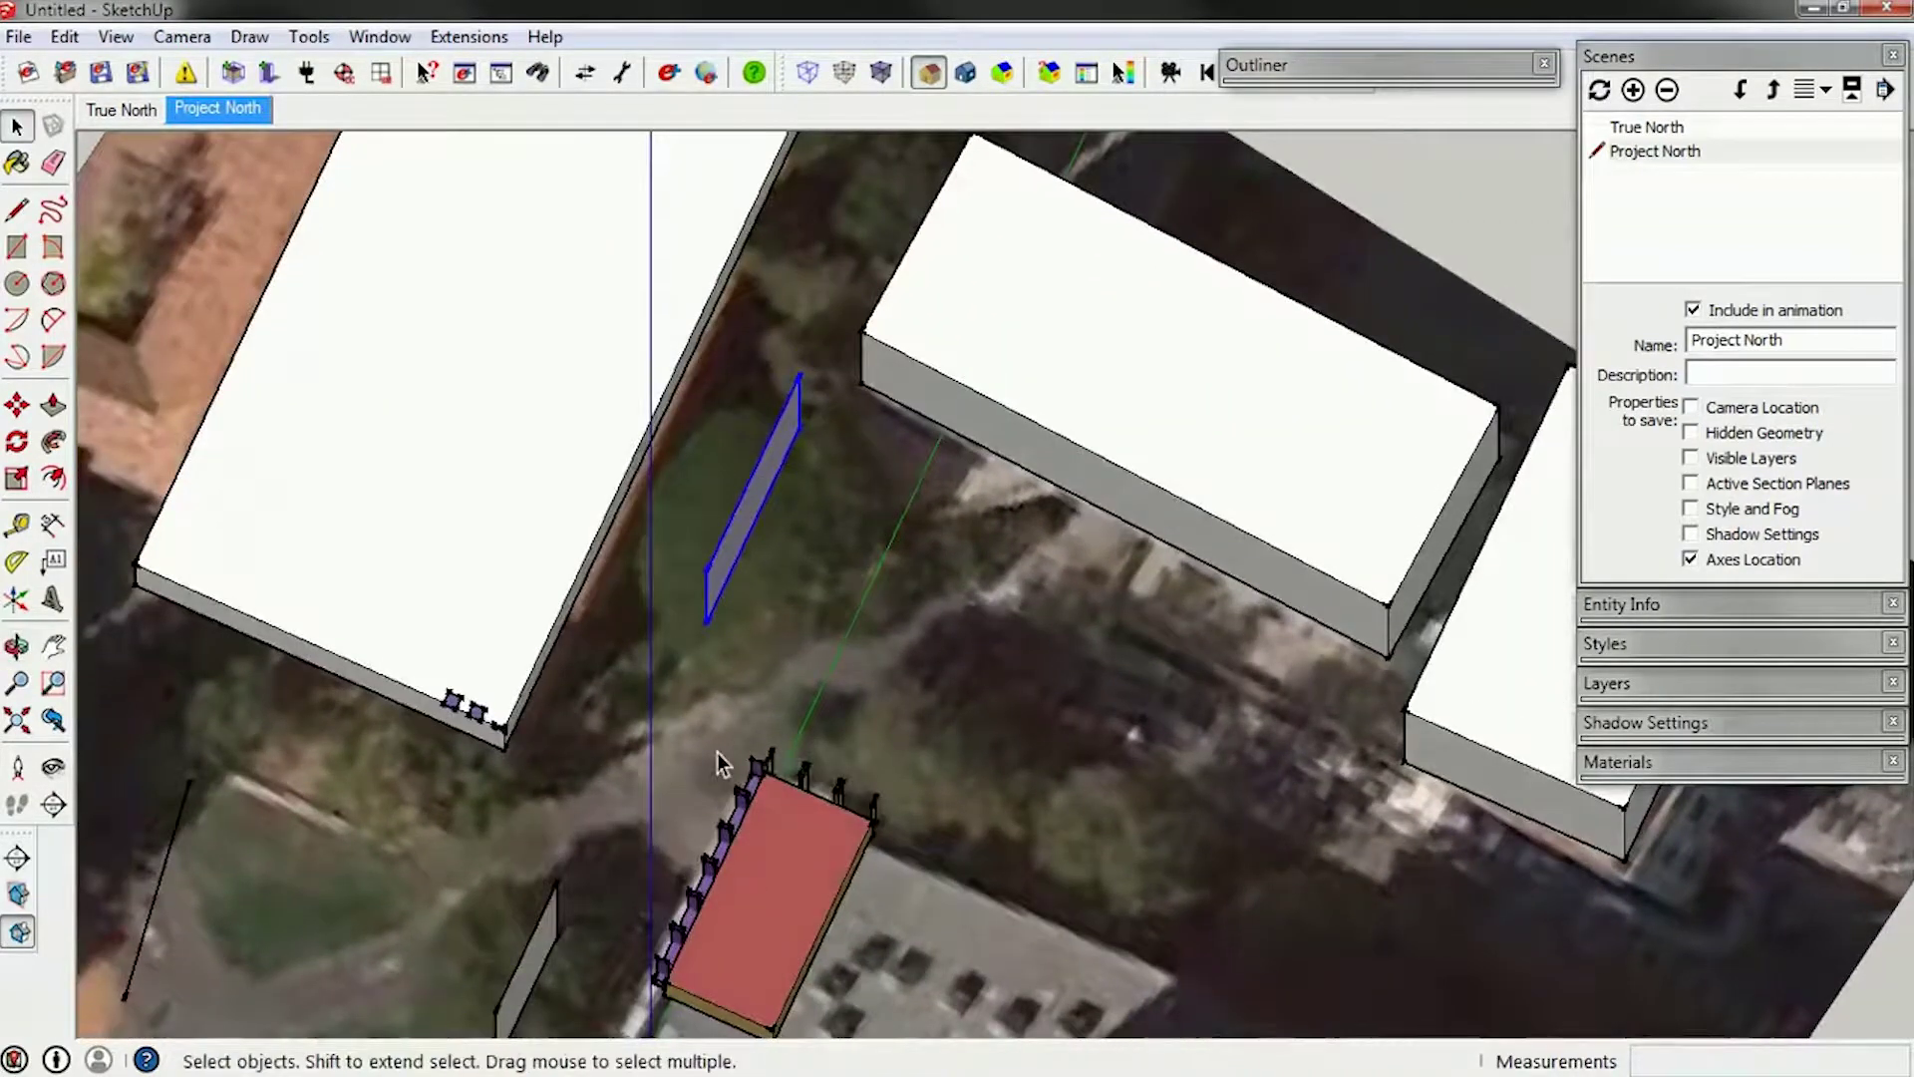
{"action": "middle_click_drag", "start_coordinate": [831, 825], "coordinate": [861, 851]}
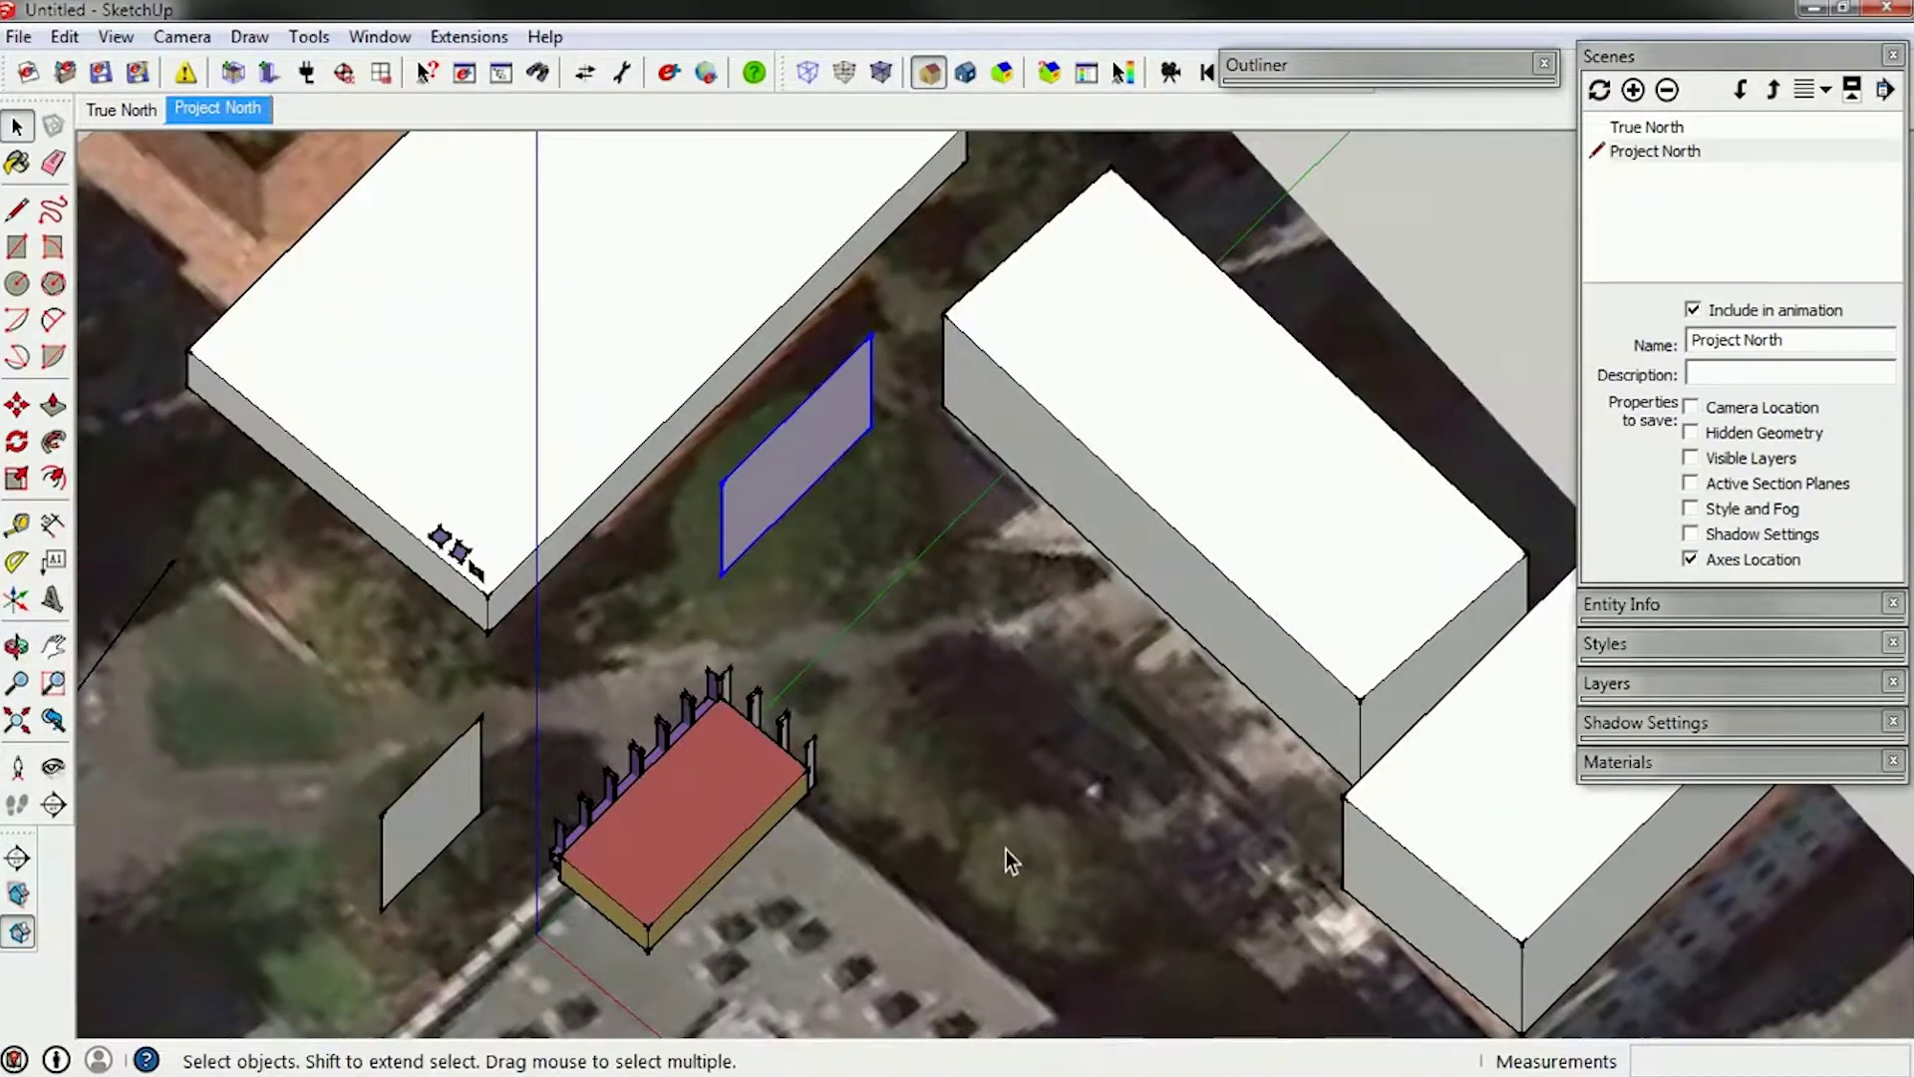
Copy the panel to east of the zone and rotate it 105 degrees.
{"action": "key", "text": "m"}
{"action": "key", "text": "ctrl"}
{"action": "left_click", "coordinate": [798, 508]}
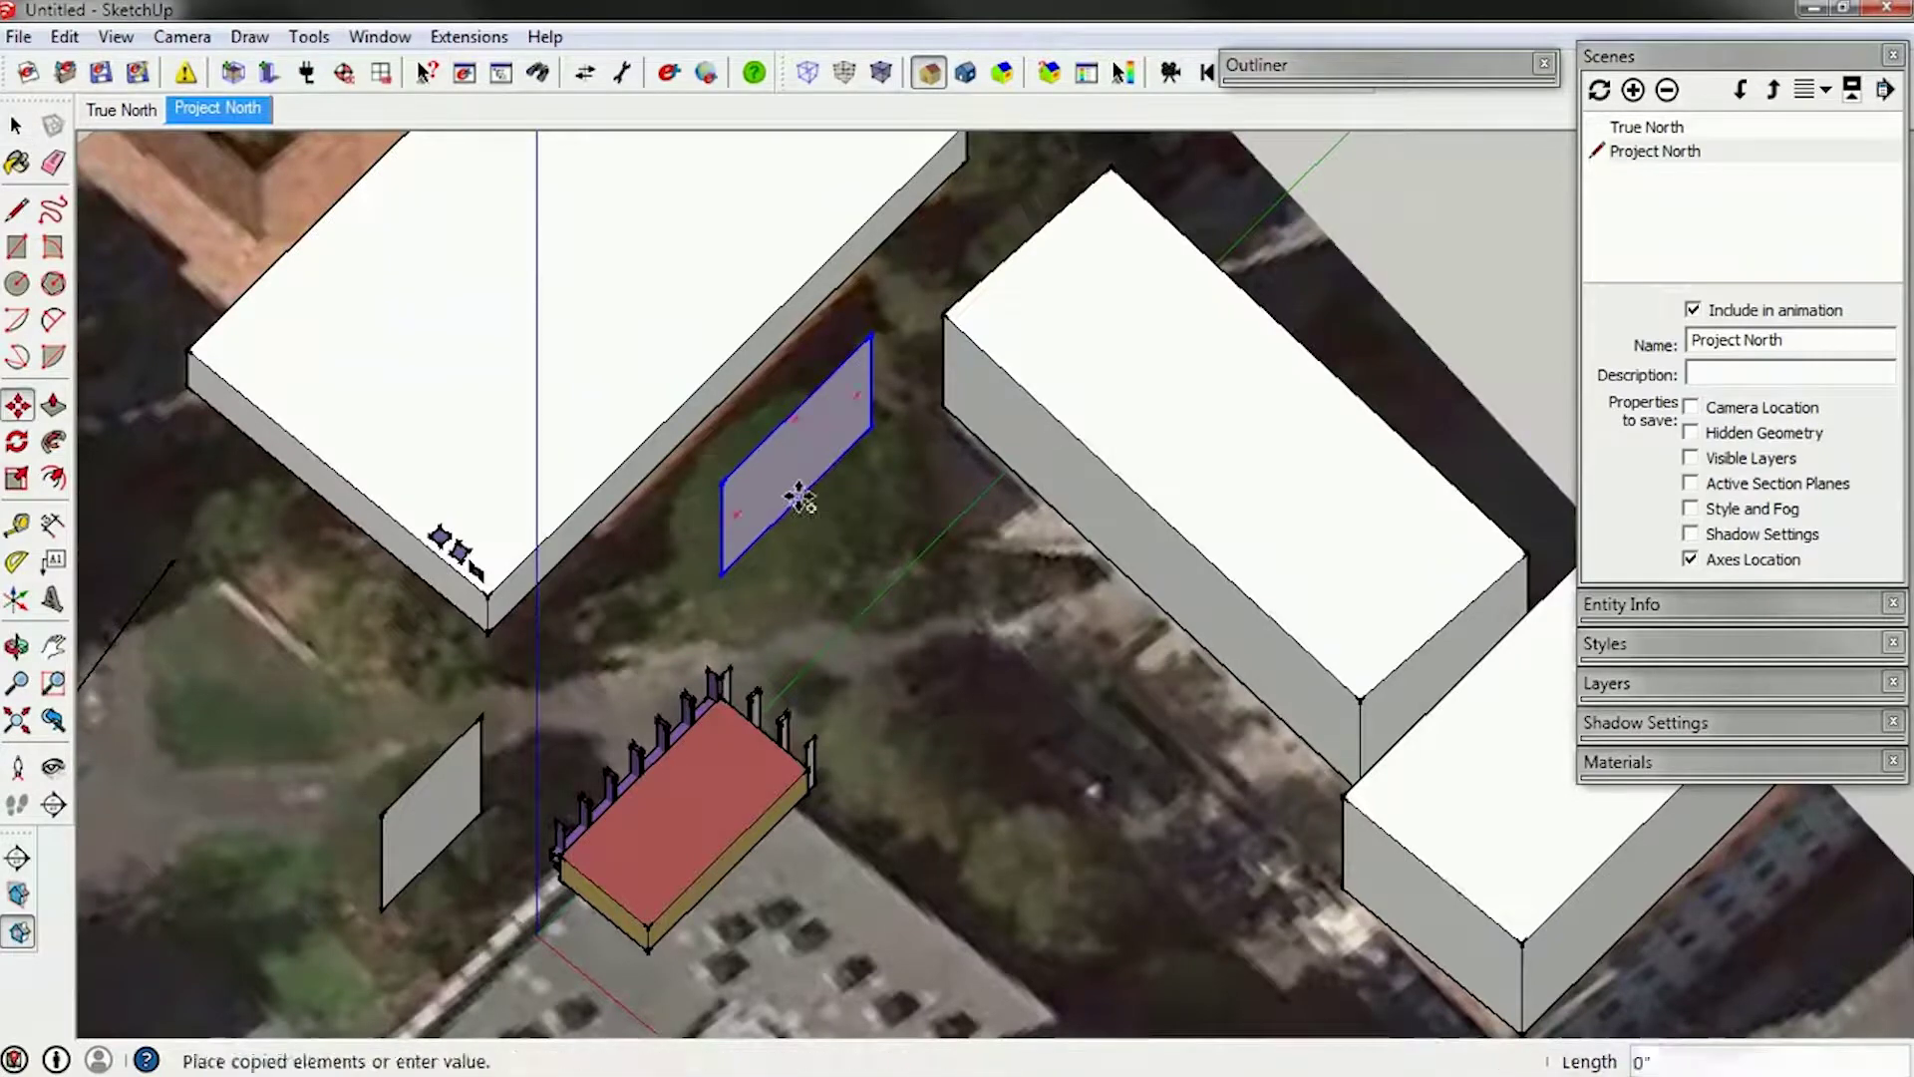
{"action": "left_click", "coordinate": [917, 779]}
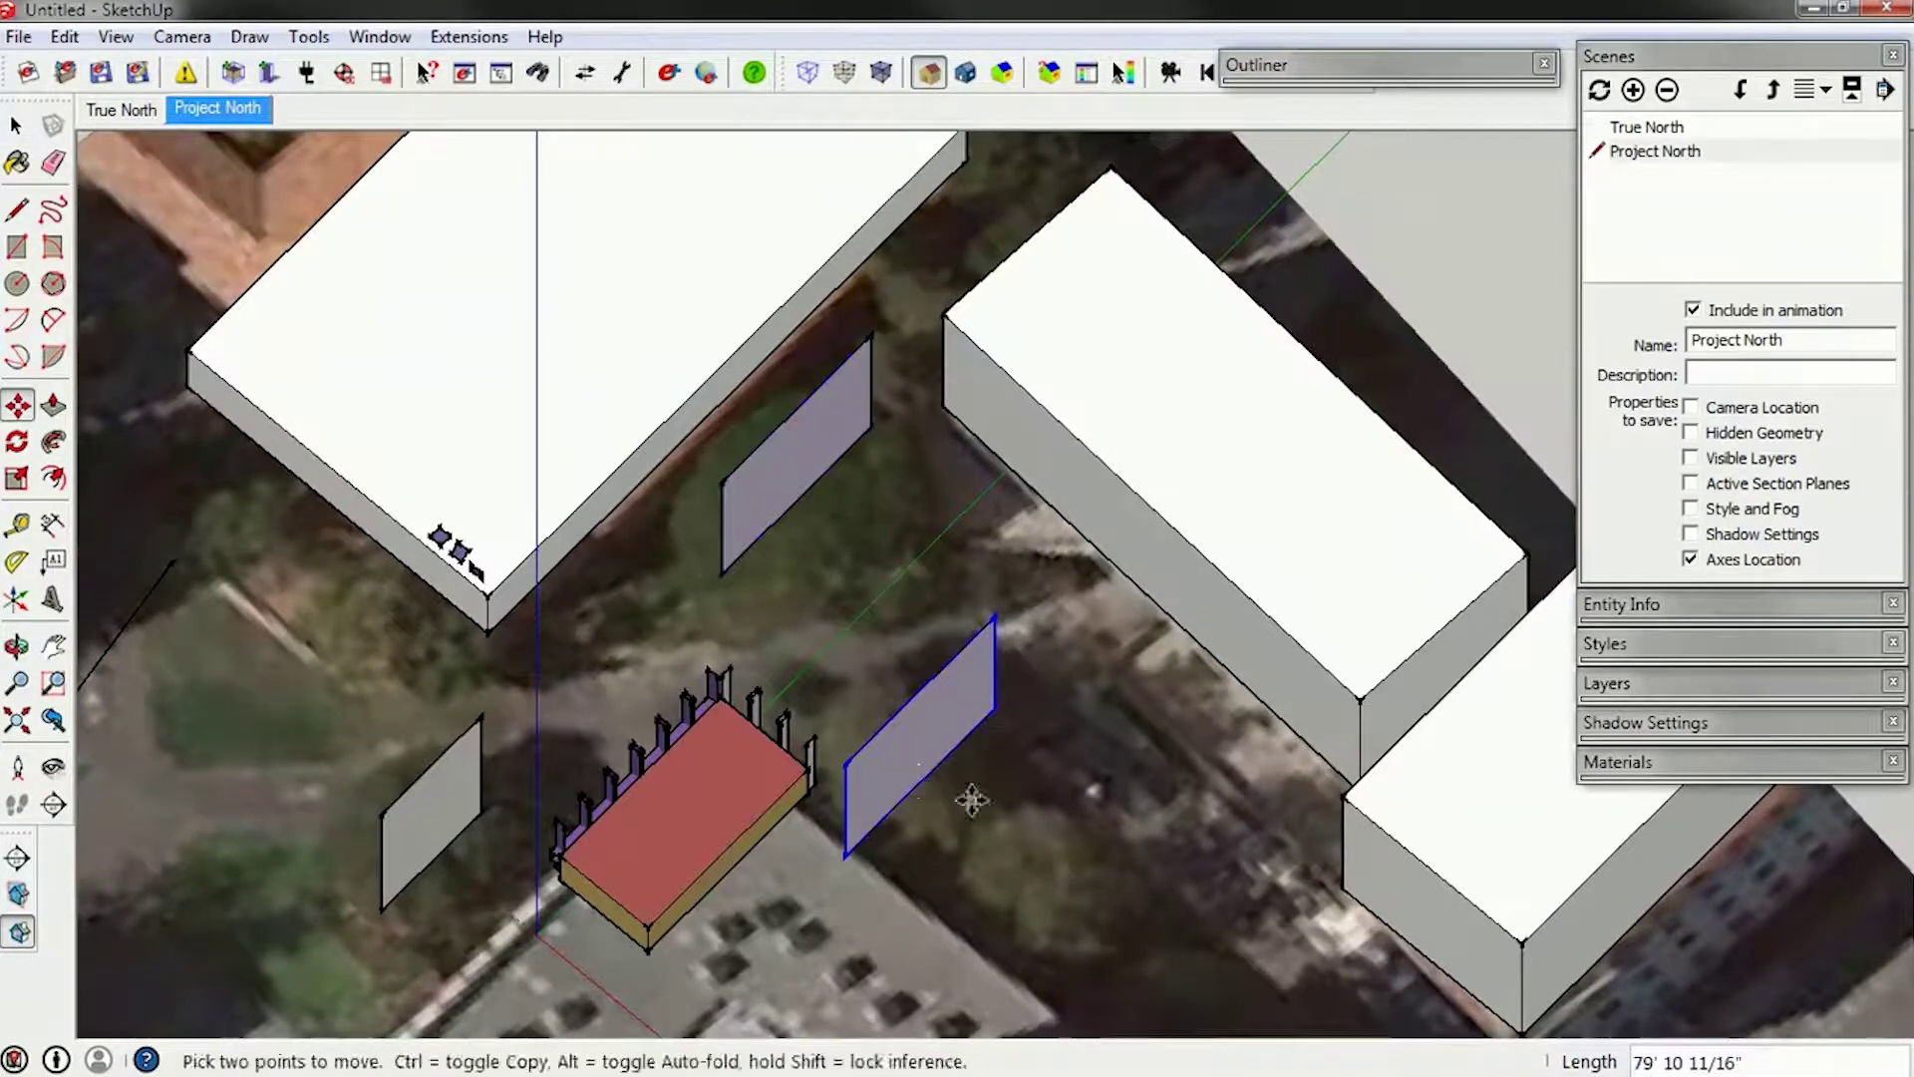
{"action": "key", "text": "q"}
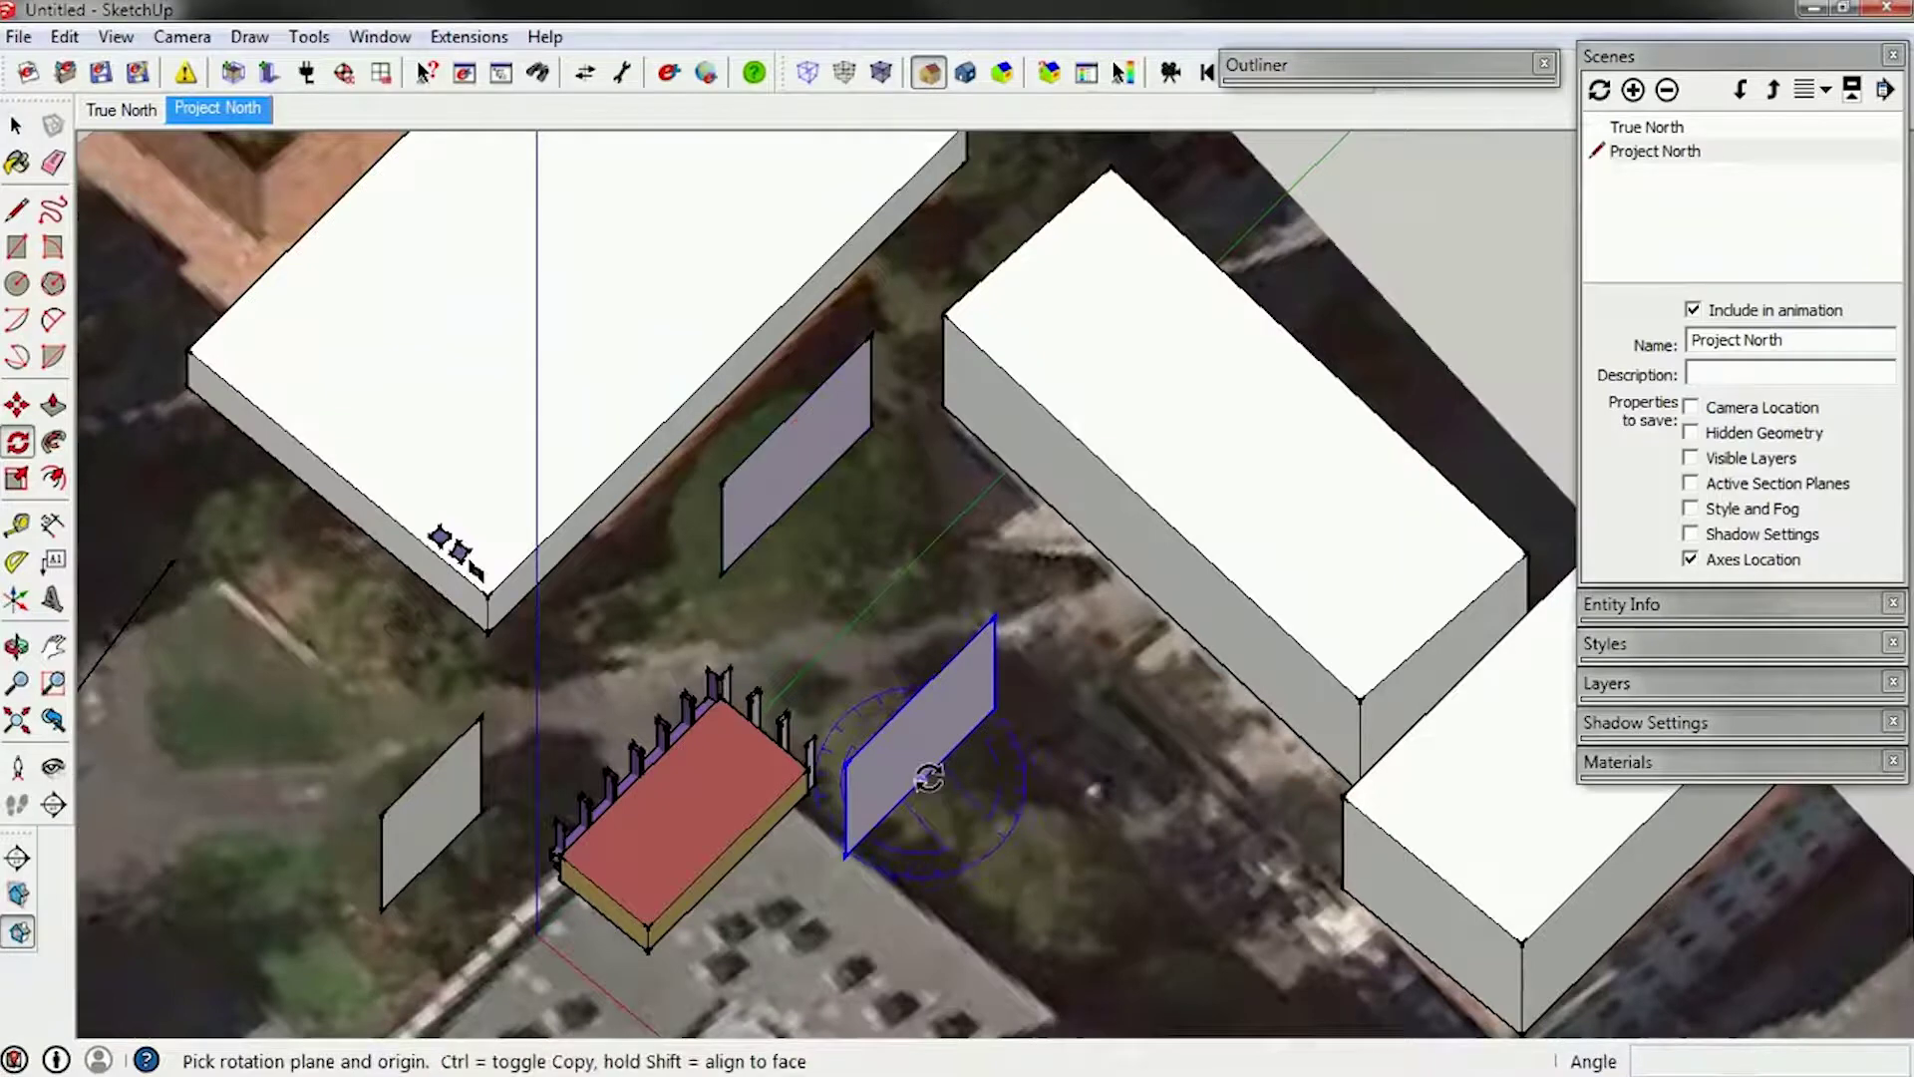
{"action": "left_click_drag", "start_coordinate": [920, 781], "coordinate": [994, 712]}
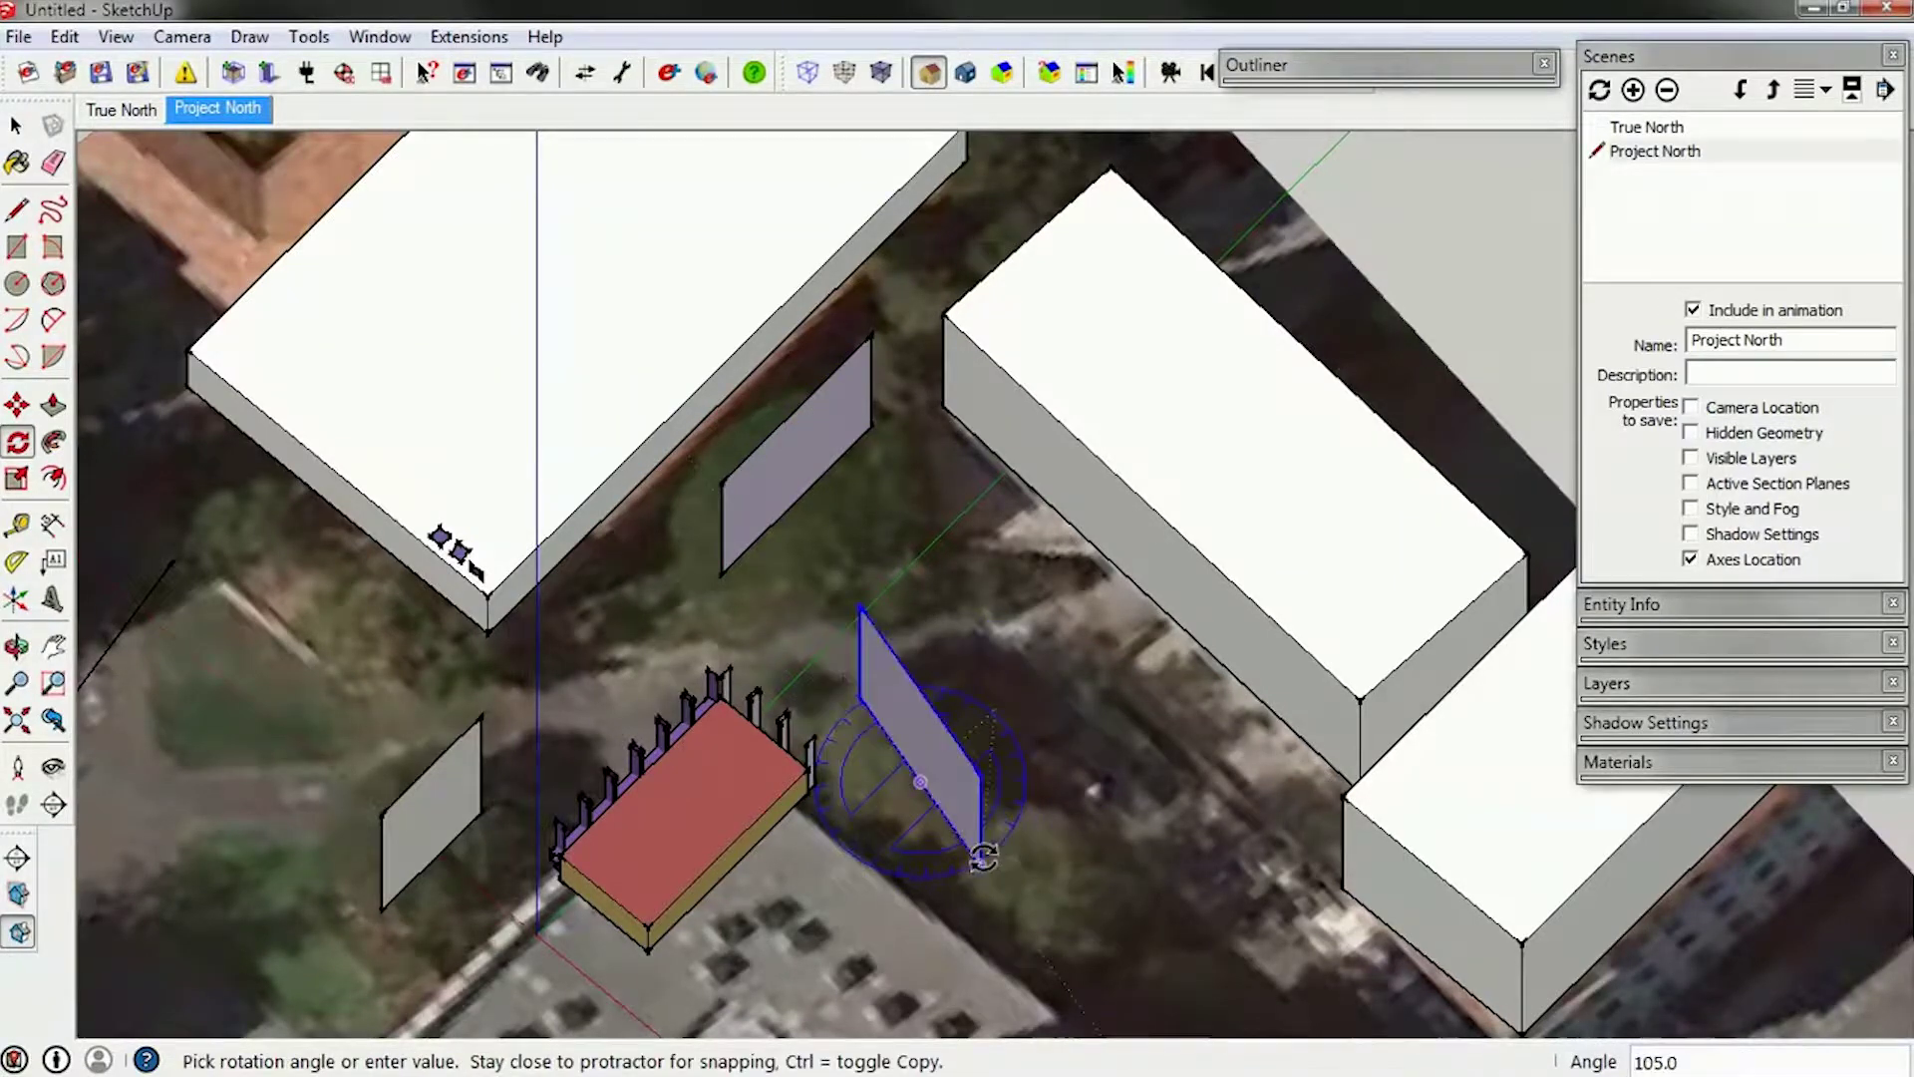
{"action": "left_click", "coordinate": [983, 855]}
{"action": "key", "text": "space"}
Scale the rotated panel east of the zone narrower.
{"action": "scroll", "coordinate": [973, 876], "scroll_direction": "up", "scroll_amount": 3}
{"action": "key", "text": "s"}
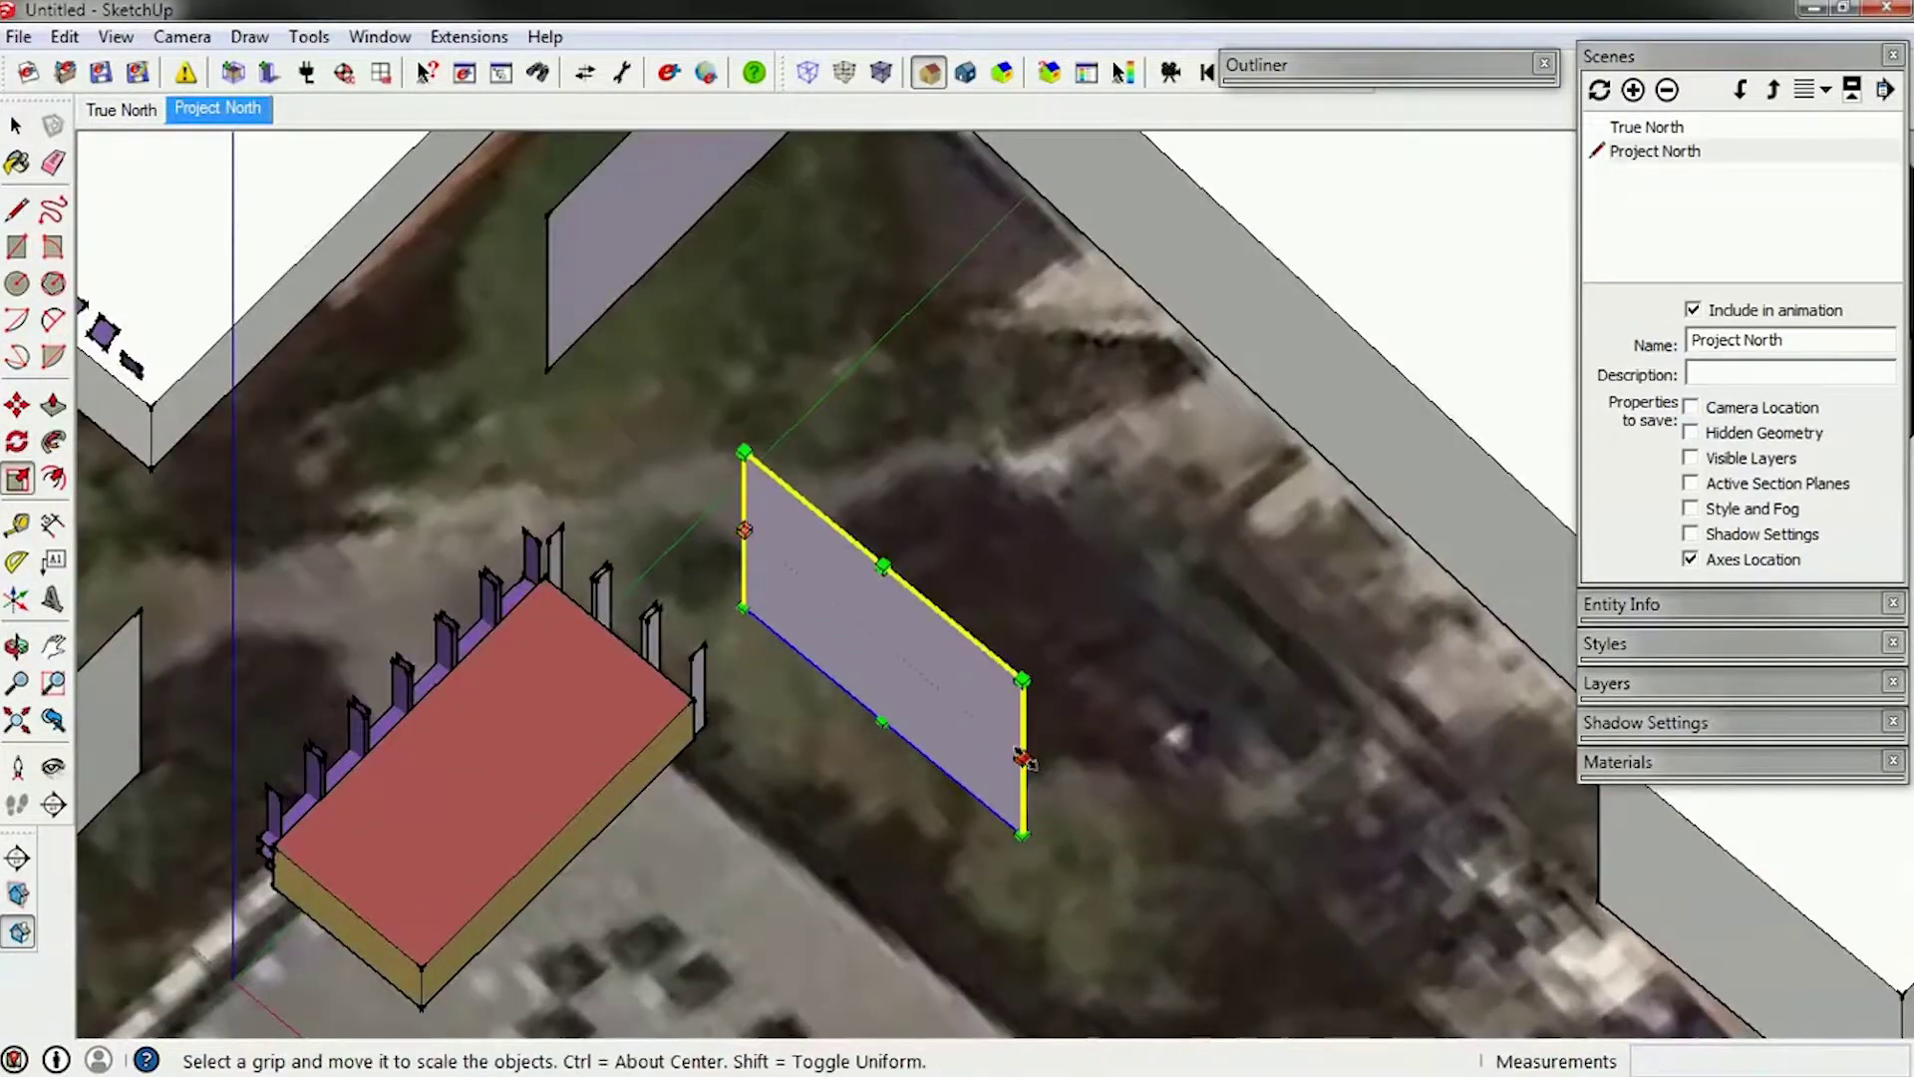
{"action": "left_click_drag", "start_coordinate": [1024, 759], "coordinate": [926, 675]}
{"action": "key", "text": "space"}
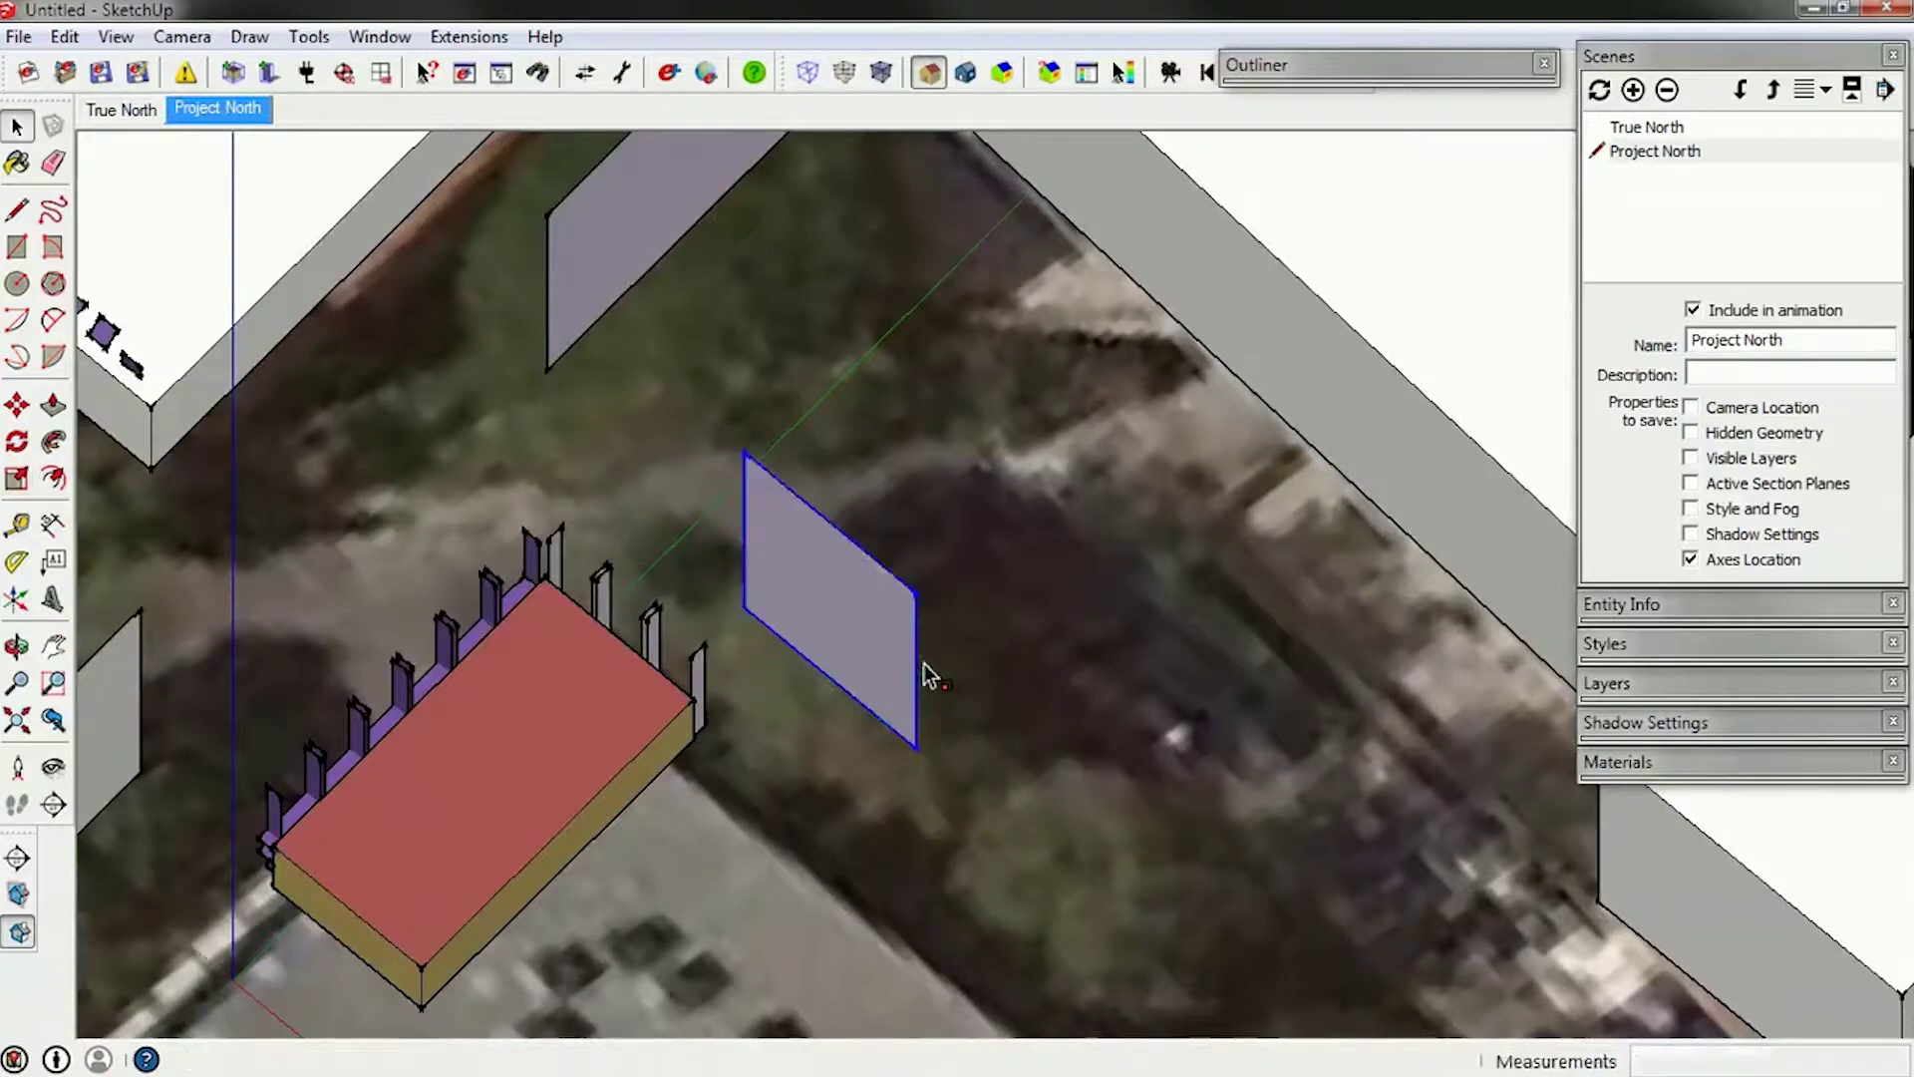
{"action": "middle_click_drag", "start_coordinate": [923, 675], "coordinate": [1008, 705]}
{"action": "key", "text": "m"}
{"action": "key", "text": "space"}
{"action": "scroll", "coordinate": [1192, 654], "scroll_direction": "down", "scroll_amount": 2}
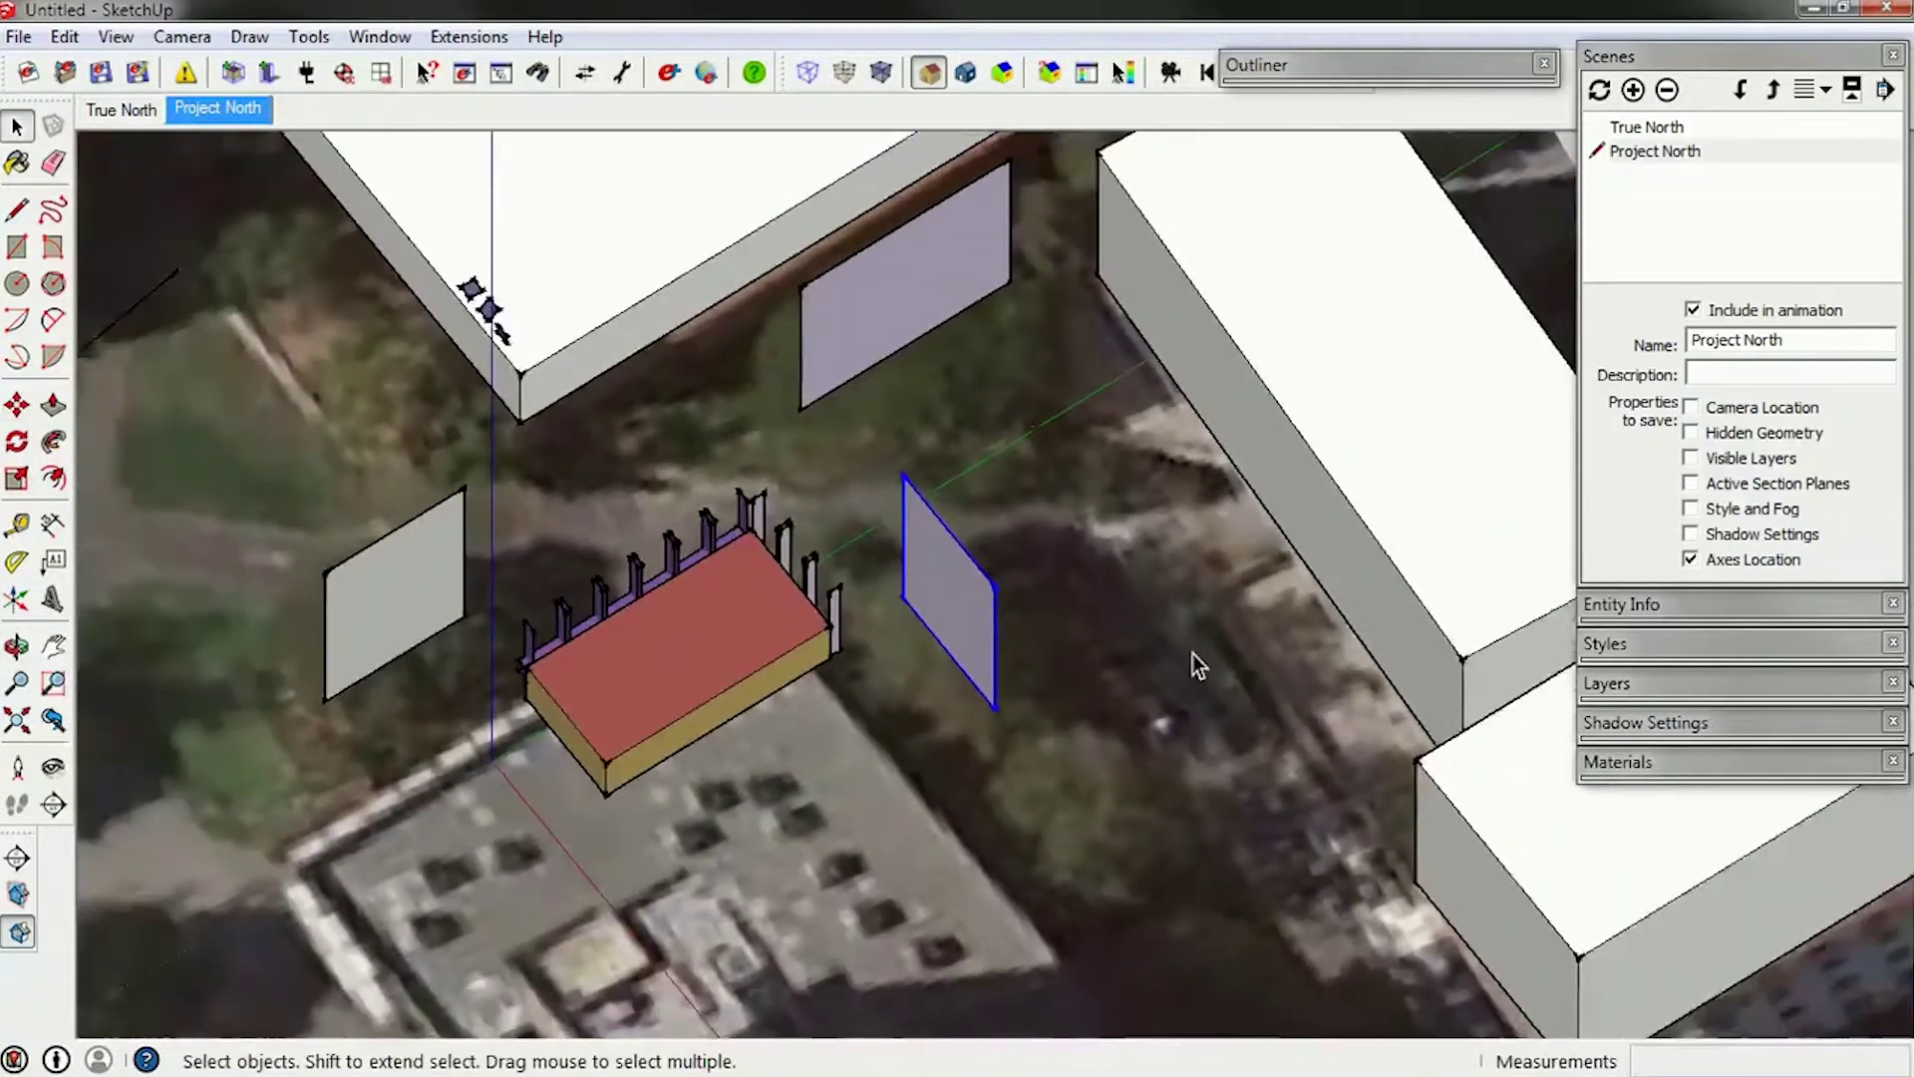
{"action": "middle_click_drag", "start_coordinate": [1192, 654], "coordinate": [971, 668]}
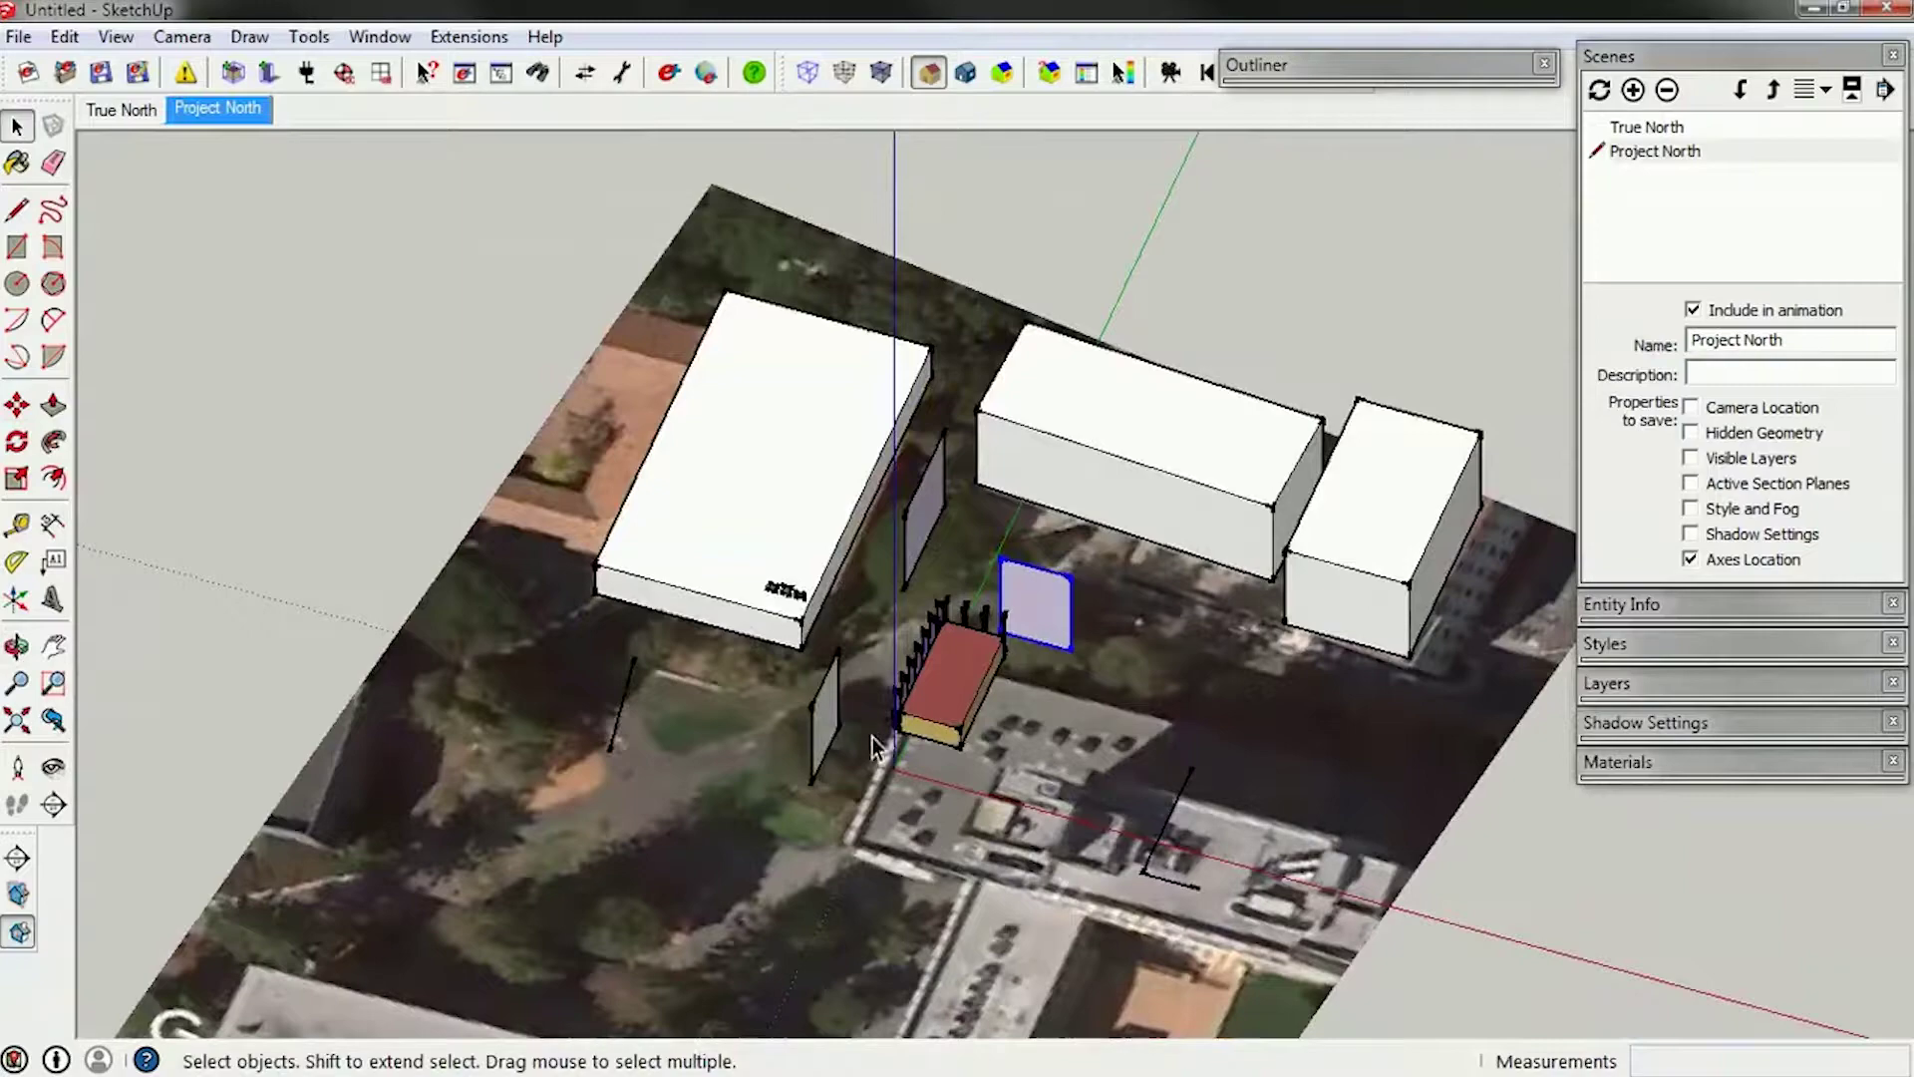
Delete the large building's roof, inner floor, left wall and back wall faces.
{"action": "middle_click_drag", "start_coordinate": [1025, 724], "coordinate": [611, 524]}
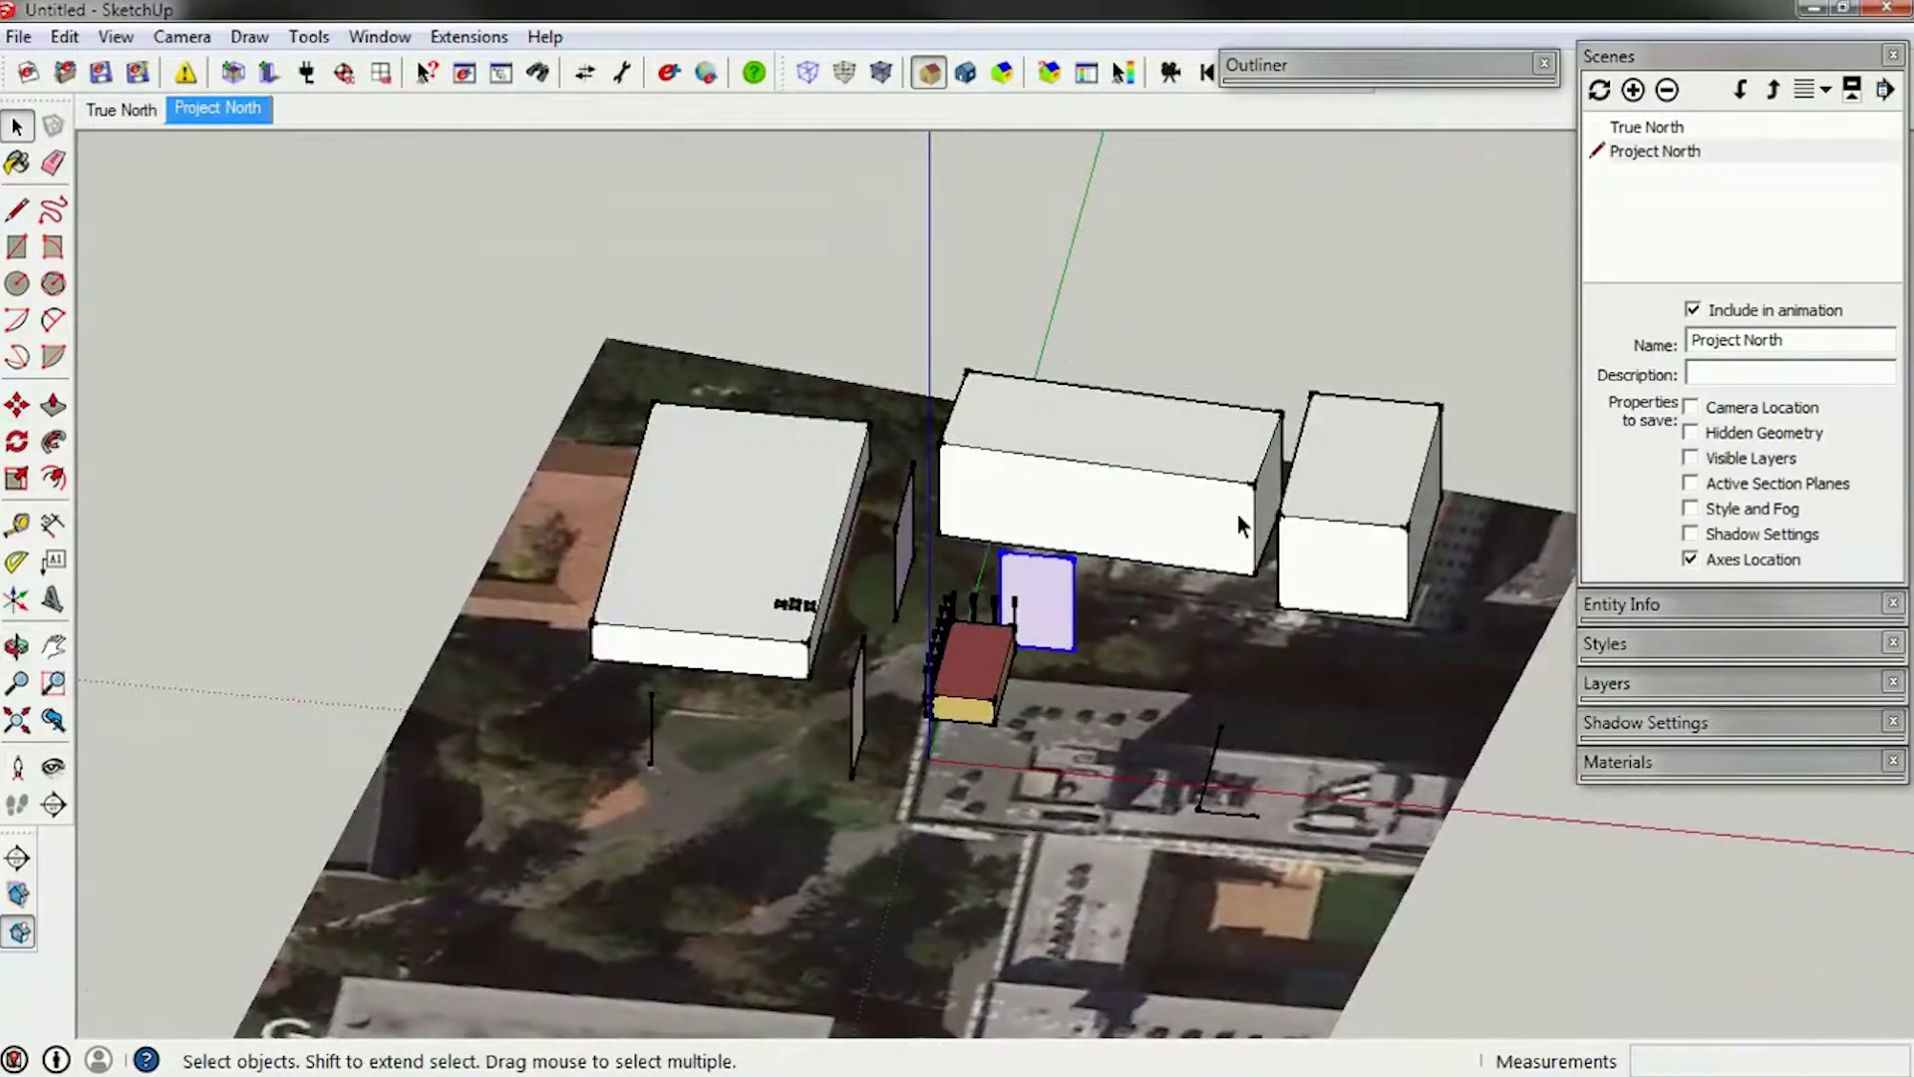
{"action": "mouse_move", "coordinate": [901, 522]}
{"action": "middle_mouse_down"}
{"action": "mouse_move", "coordinate": [894, 401]}
{"action": "mouse_move", "coordinate": [1103, 422]}
{"action": "mouse_move", "coordinate": [880, 551]}
{"action": "middle_mouse_up"}
{"action": "middle_click_drag", "start_coordinate": [903, 387], "coordinate": [539, 608]}
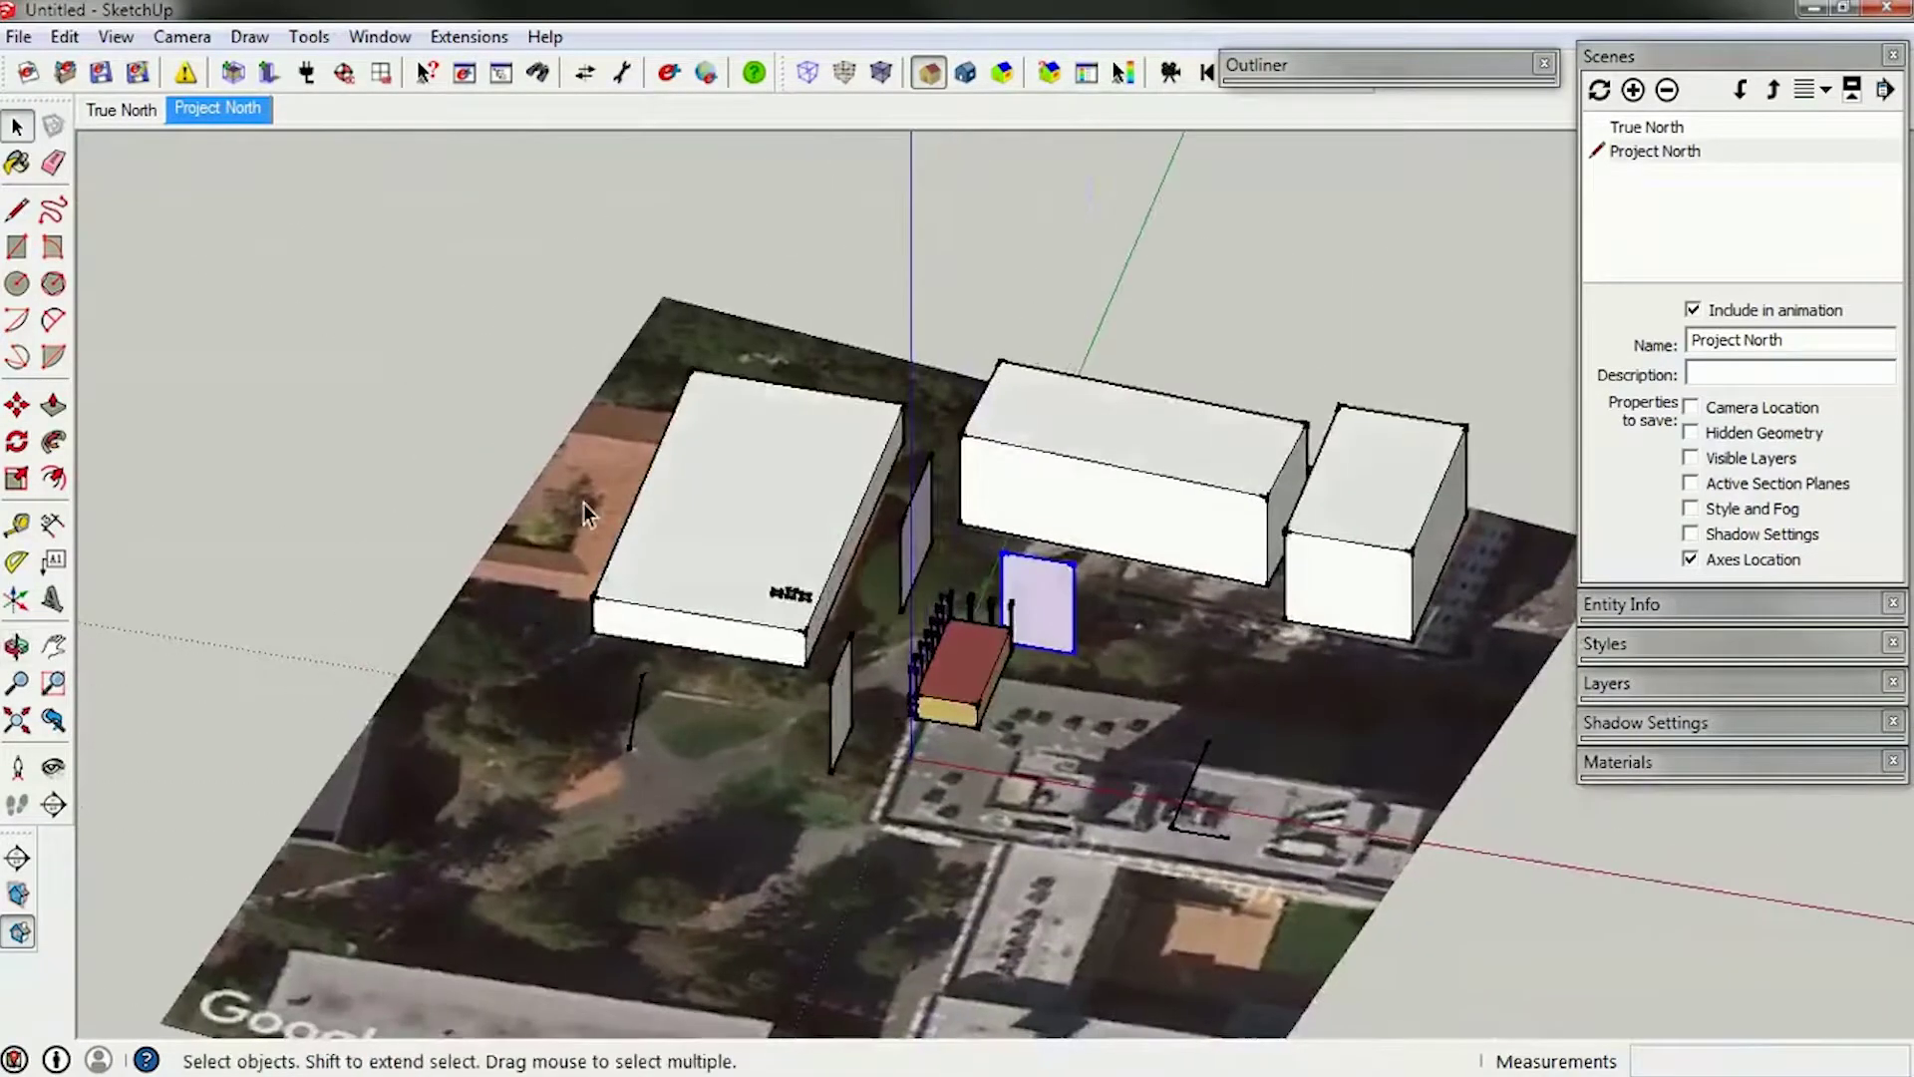
{"action": "scroll", "coordinate": [918, 301], "scroll_direction": "up", "scroll_amount": 3}
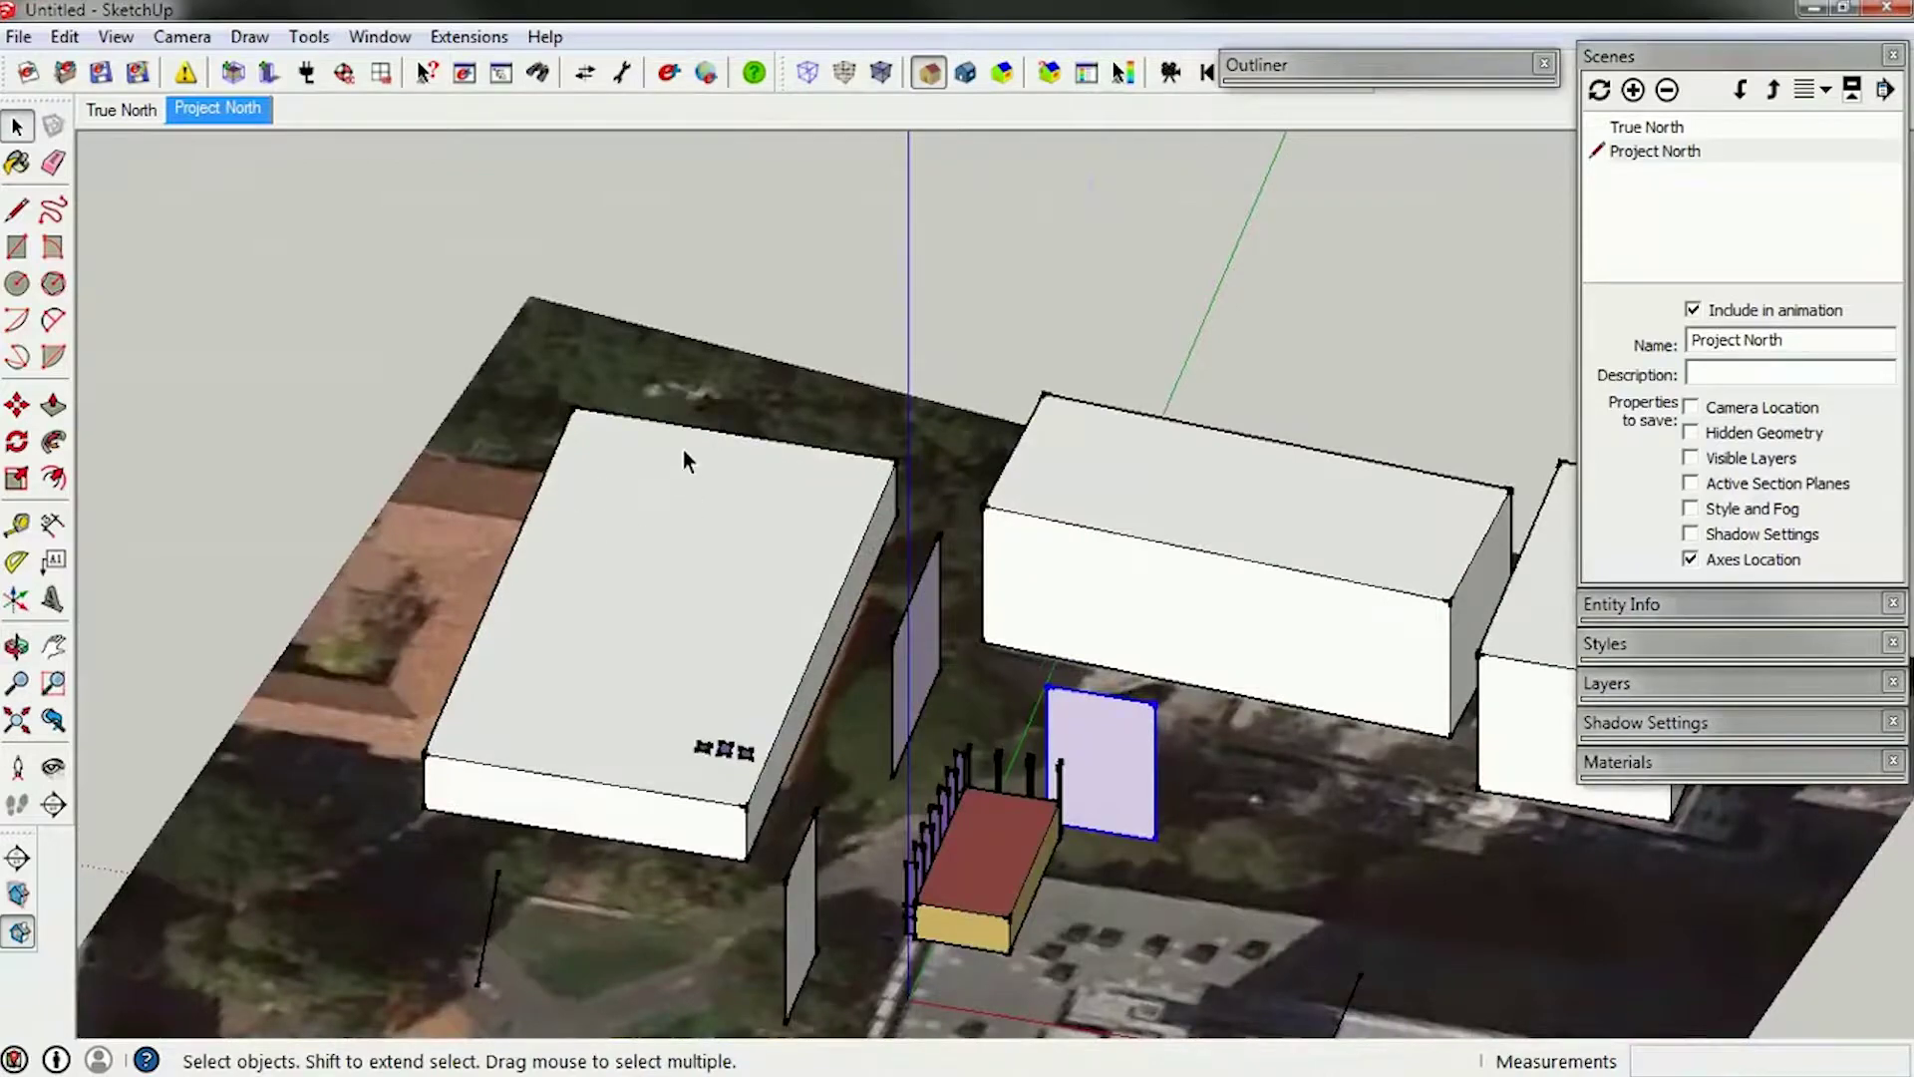
{"action": "left_click", "coordinate": [612, 515]}
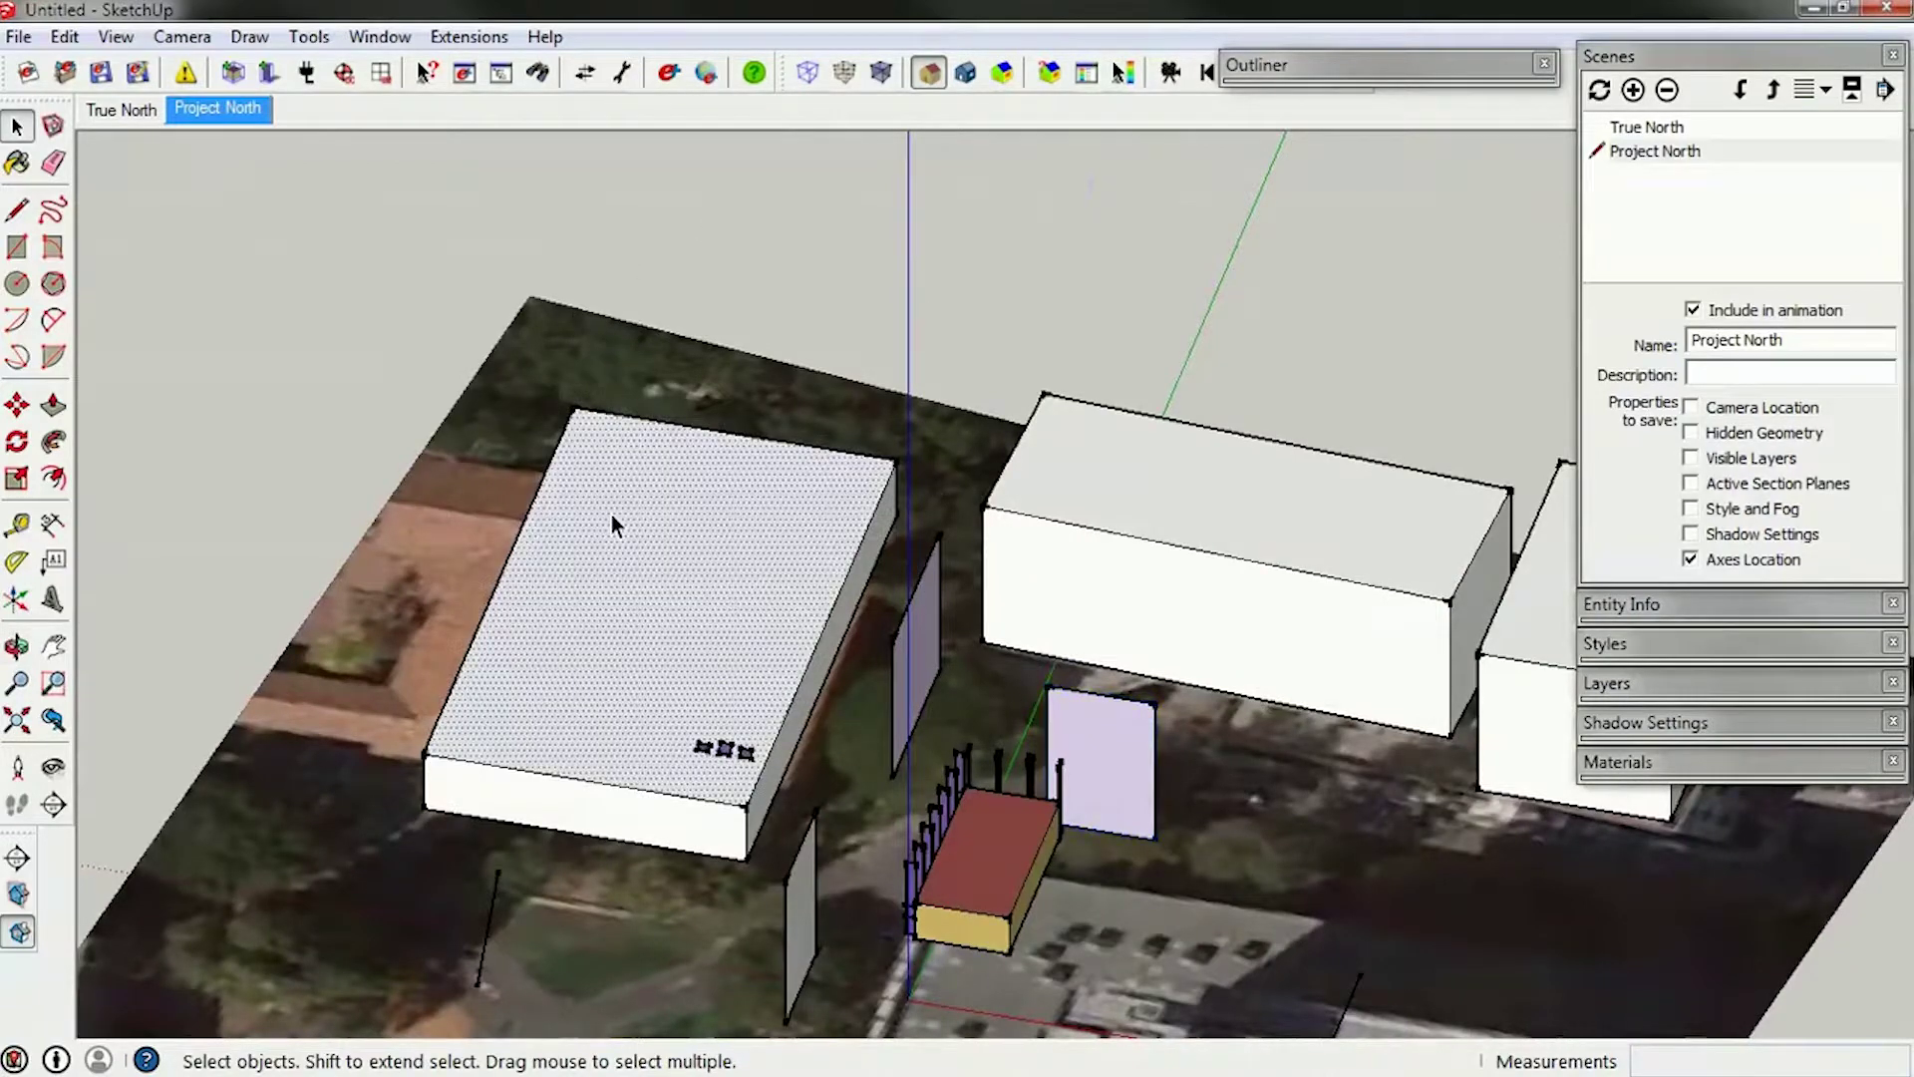
{"action": "key", "text": "Delete"}
{"action": "left_click", "coordinate": [632, 550]}
{"action": "key", "text": "Delete"}
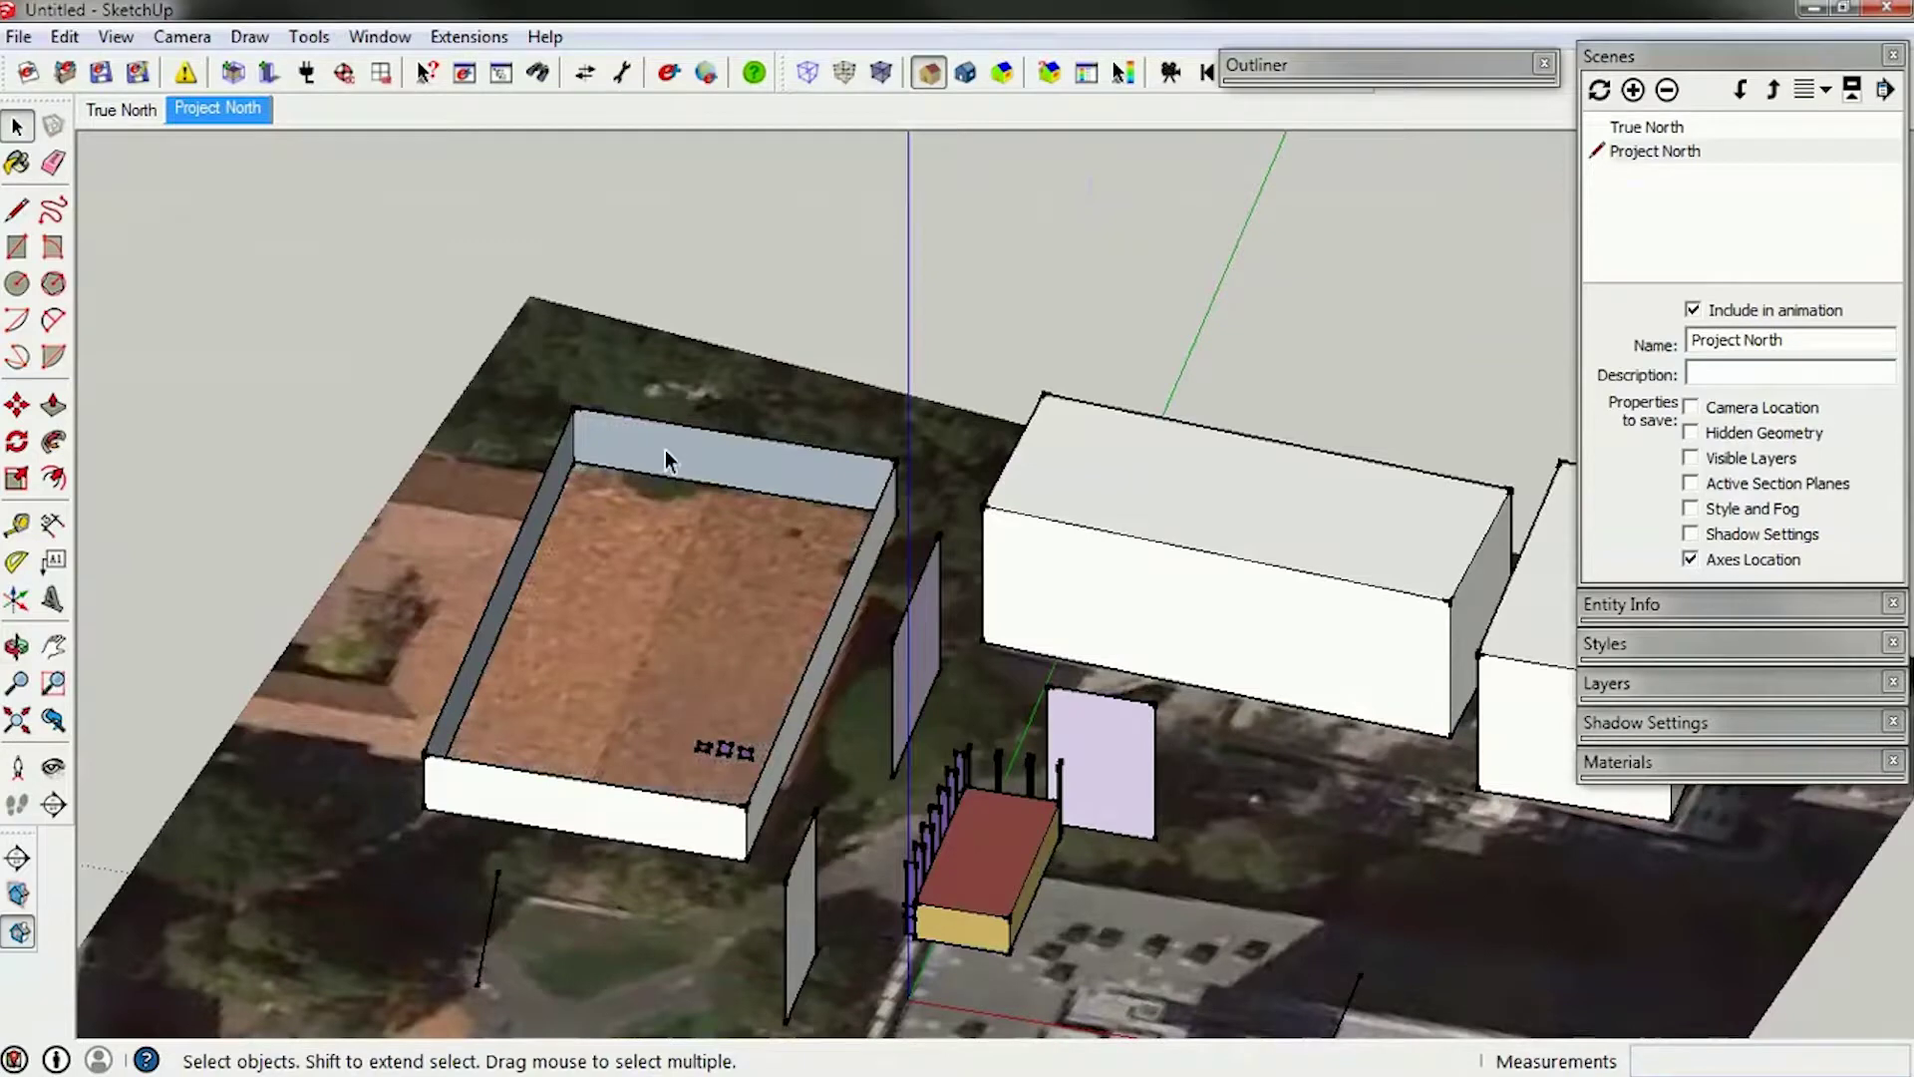
{"action": "left_click", "coordinate": [562, 495]}
{"action": "key", "text": "Delete"}
{"action": "left_click", "coordinate": [588, 454]}
{"action": "key", "text": "Delete"}
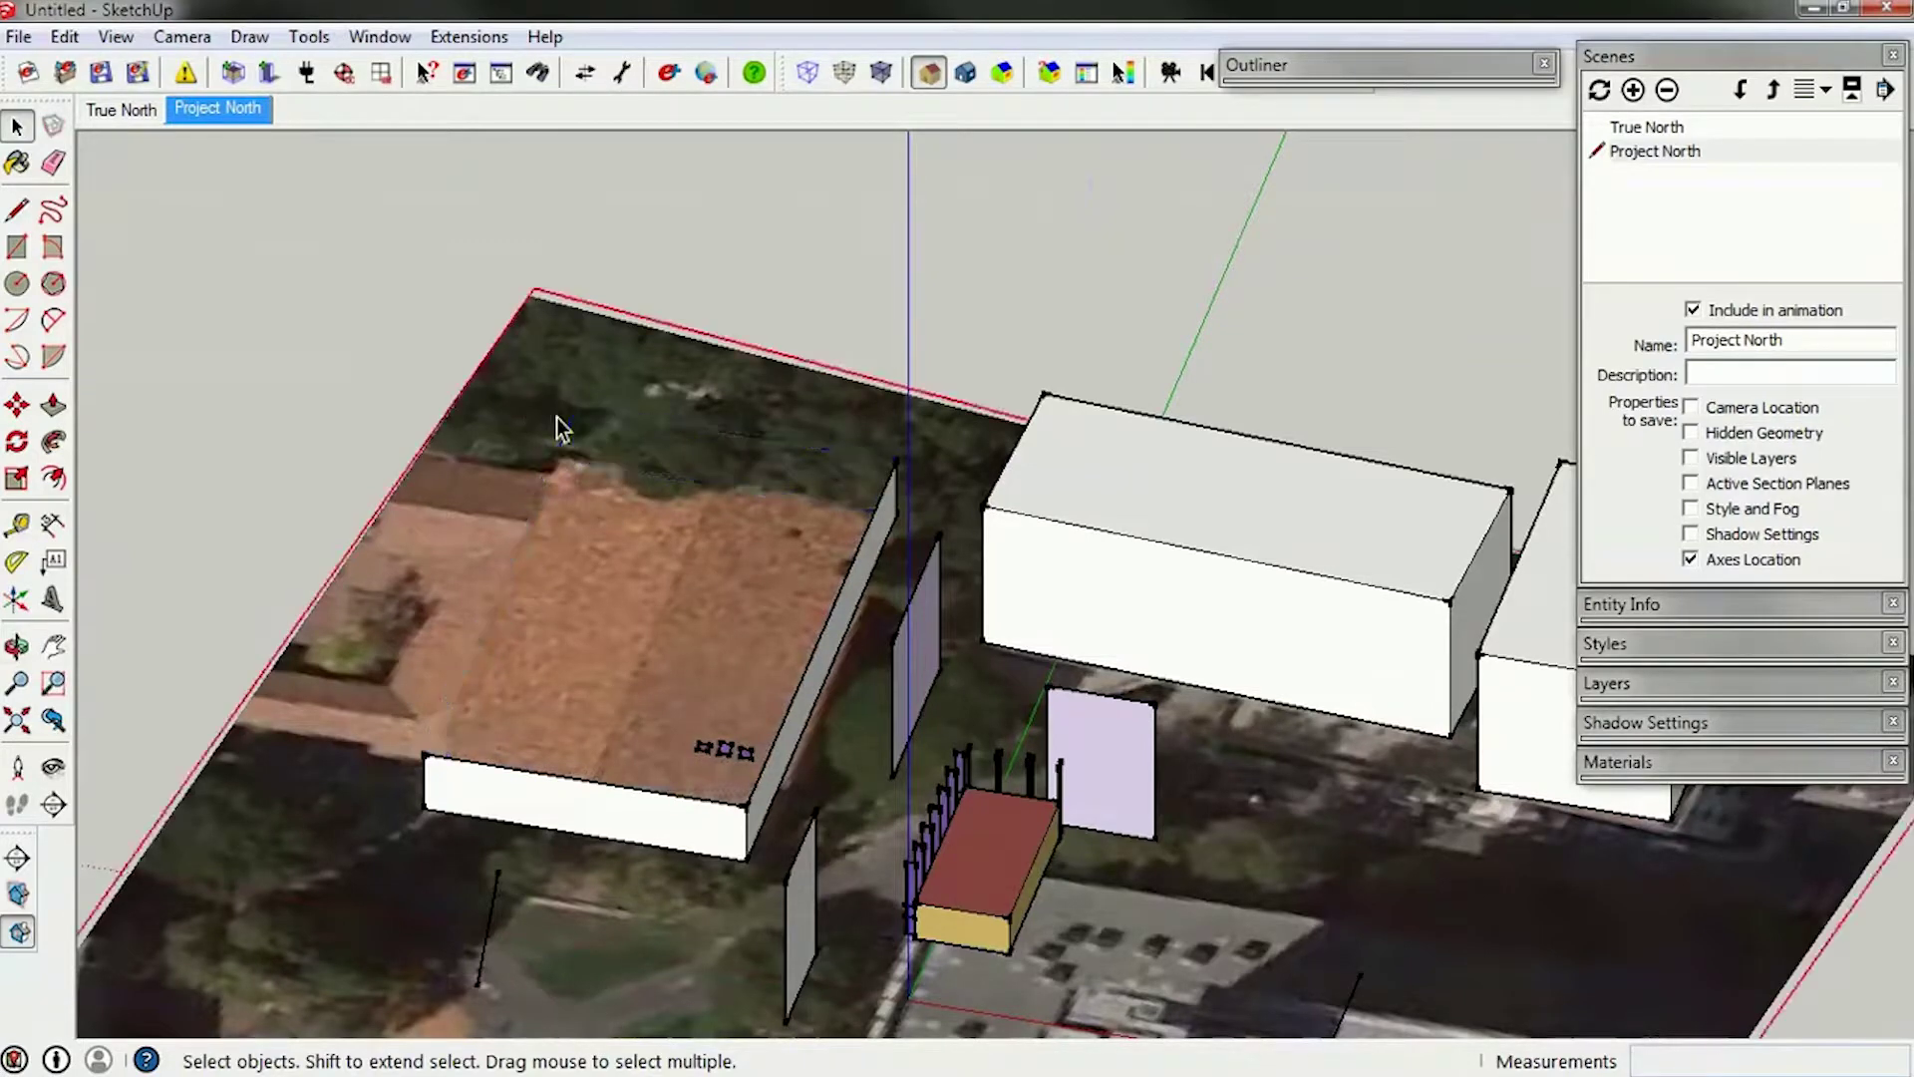
Delete the middle building's top face and inner face.
{"action": "scroll", "coordinate": [528, 757], "scroll_direction": "up", "scroll_amount": 1}
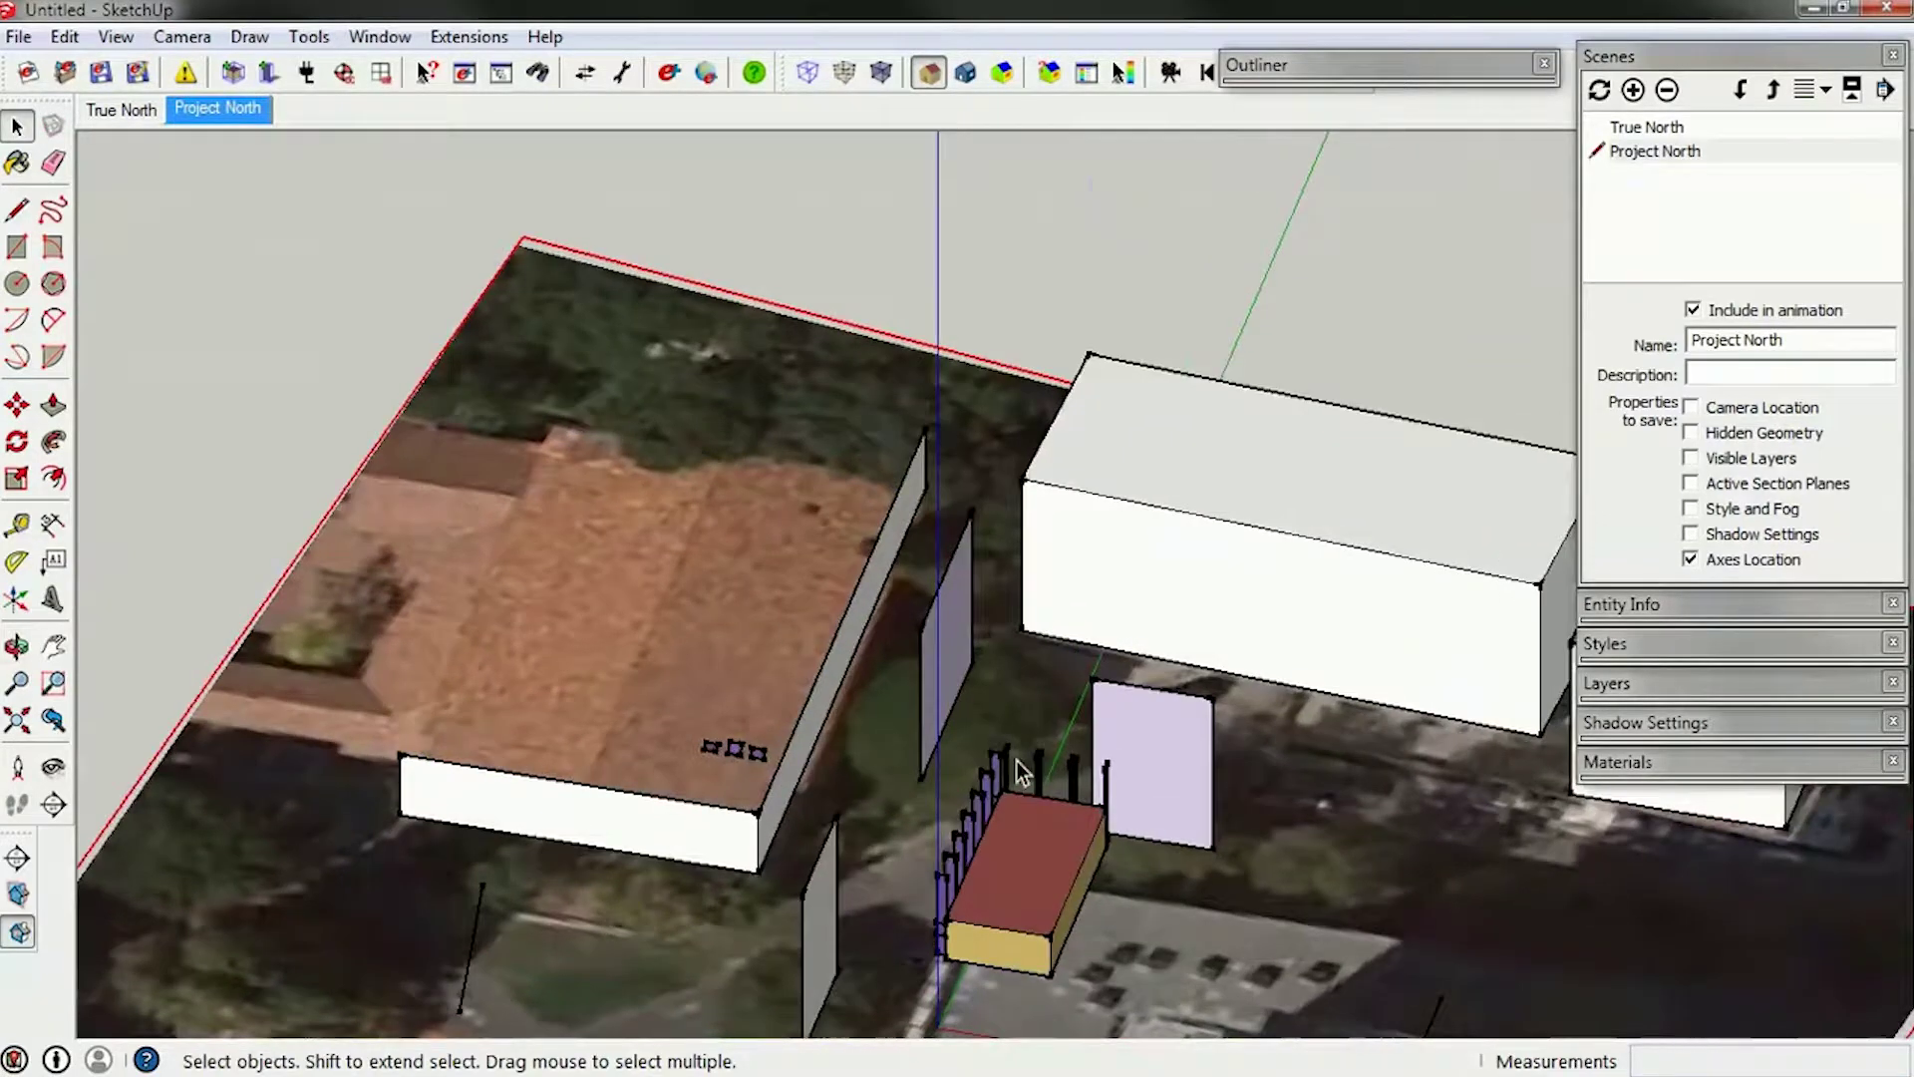
{"action": "scroll", "coordinate": [1022, 772], "scroll_direction": "down", "scroll_amount": 1}
{"action": "left_click", "coordinate": [1368, 446]}
{"action": "key", "text": "Delete"}
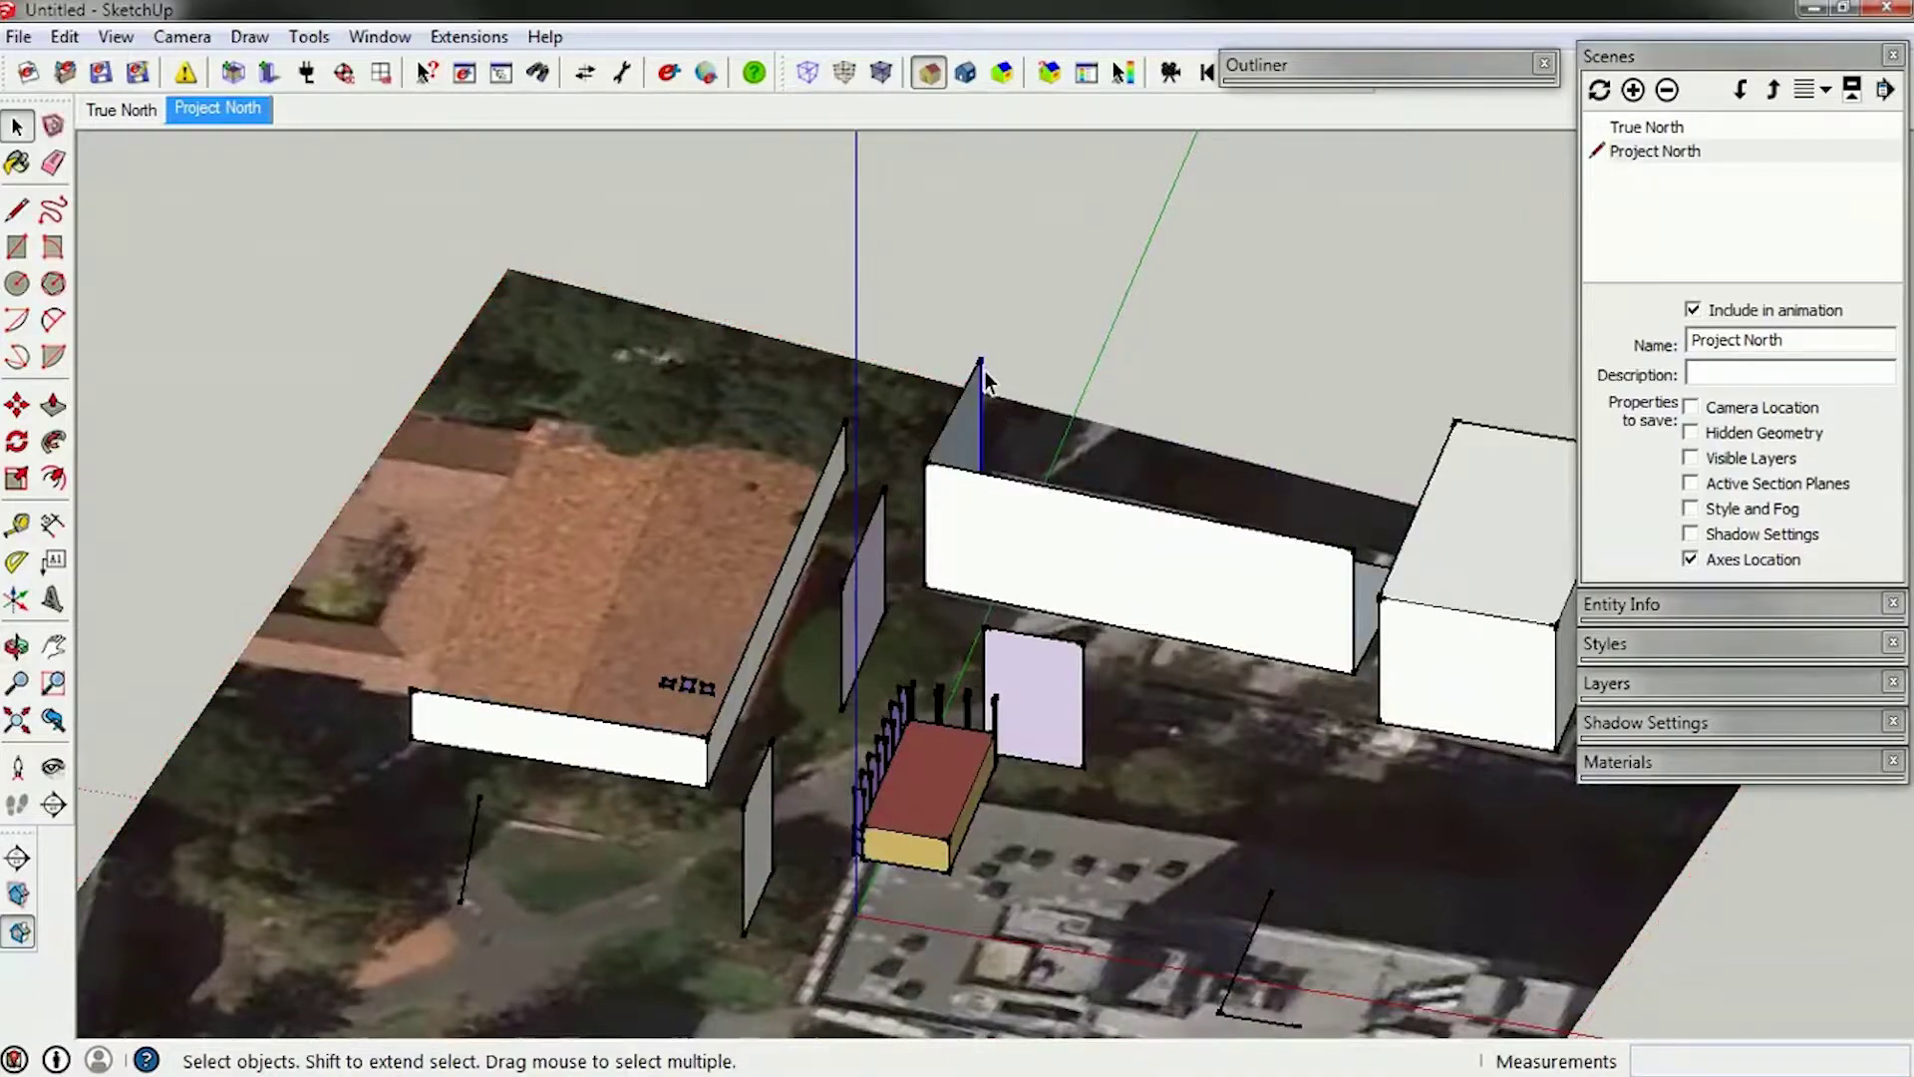
{"action": "middle_click_drag", "start_coordinate": [975, 375], "coordinate": [1223, 548]}
{"action": "left_click", "coordinate": [1268, 494]}
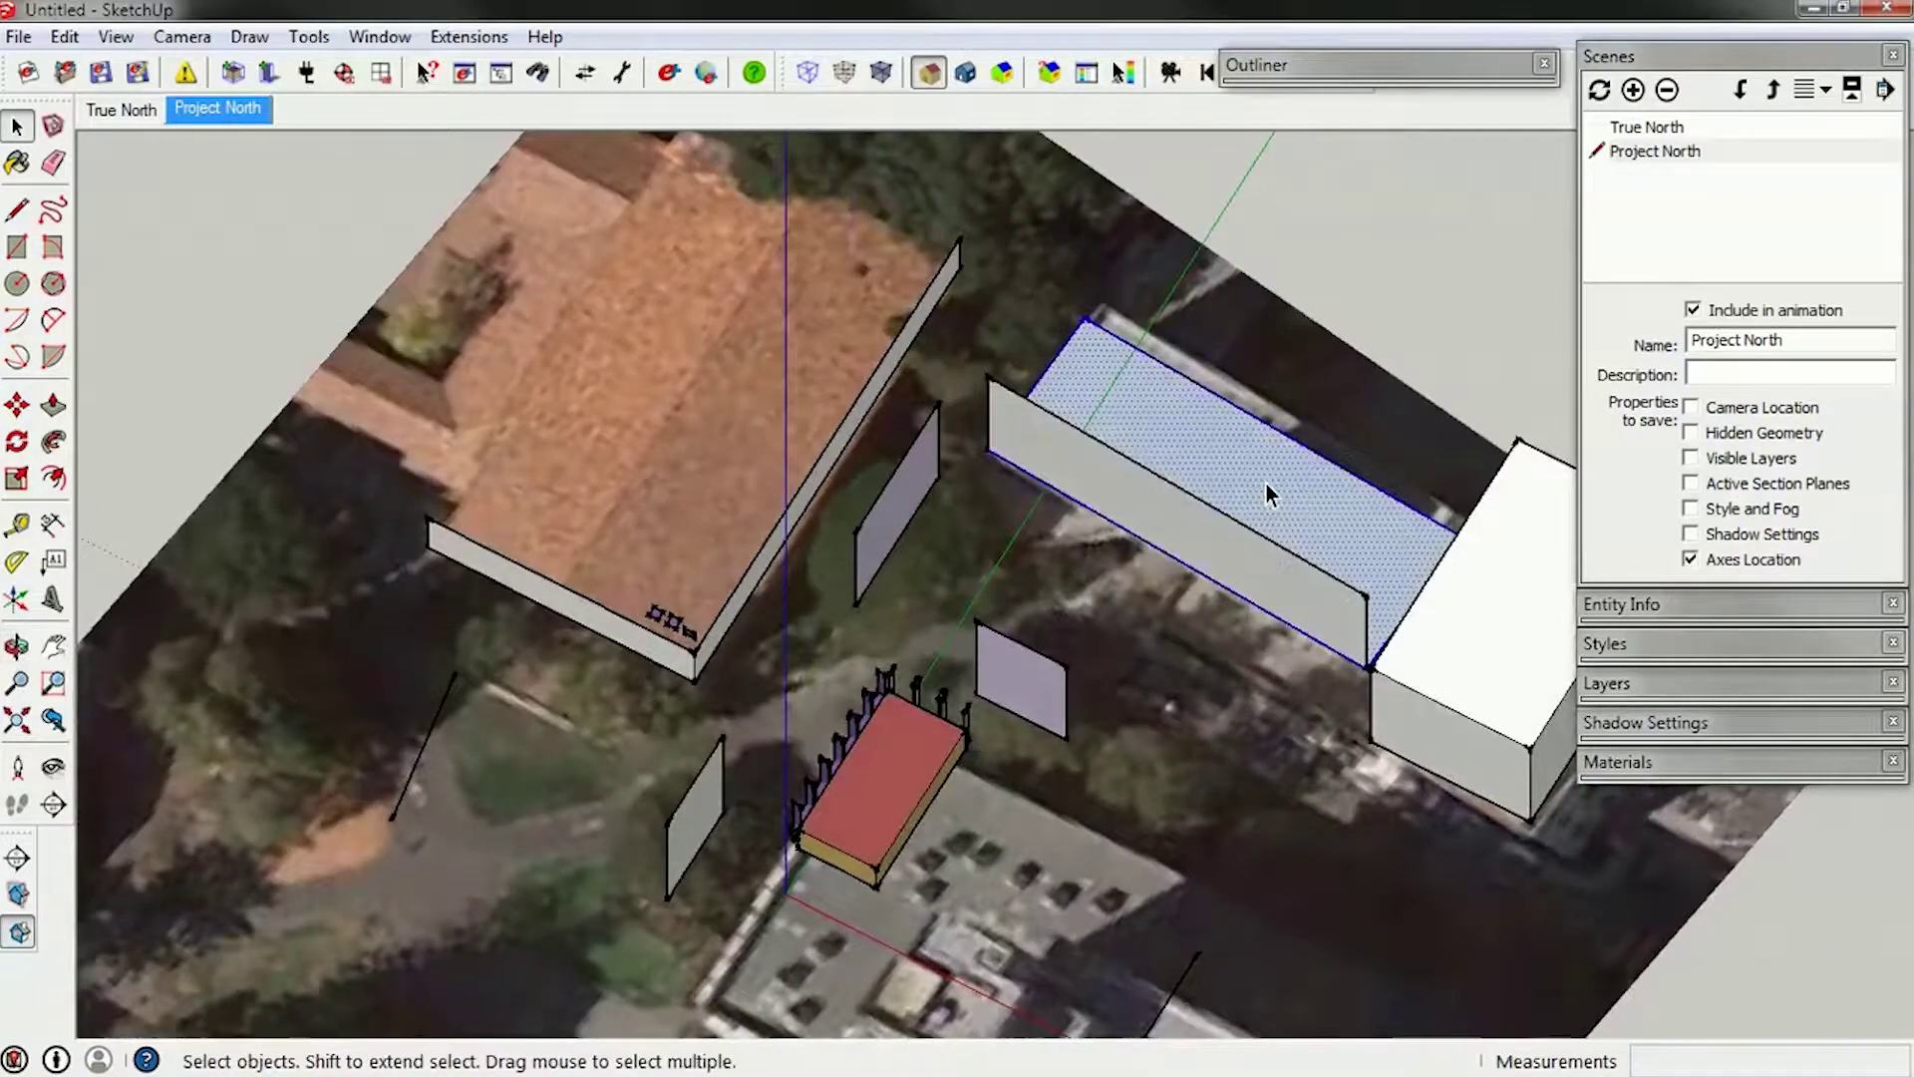
{"action": "key", "text": "Delete"}
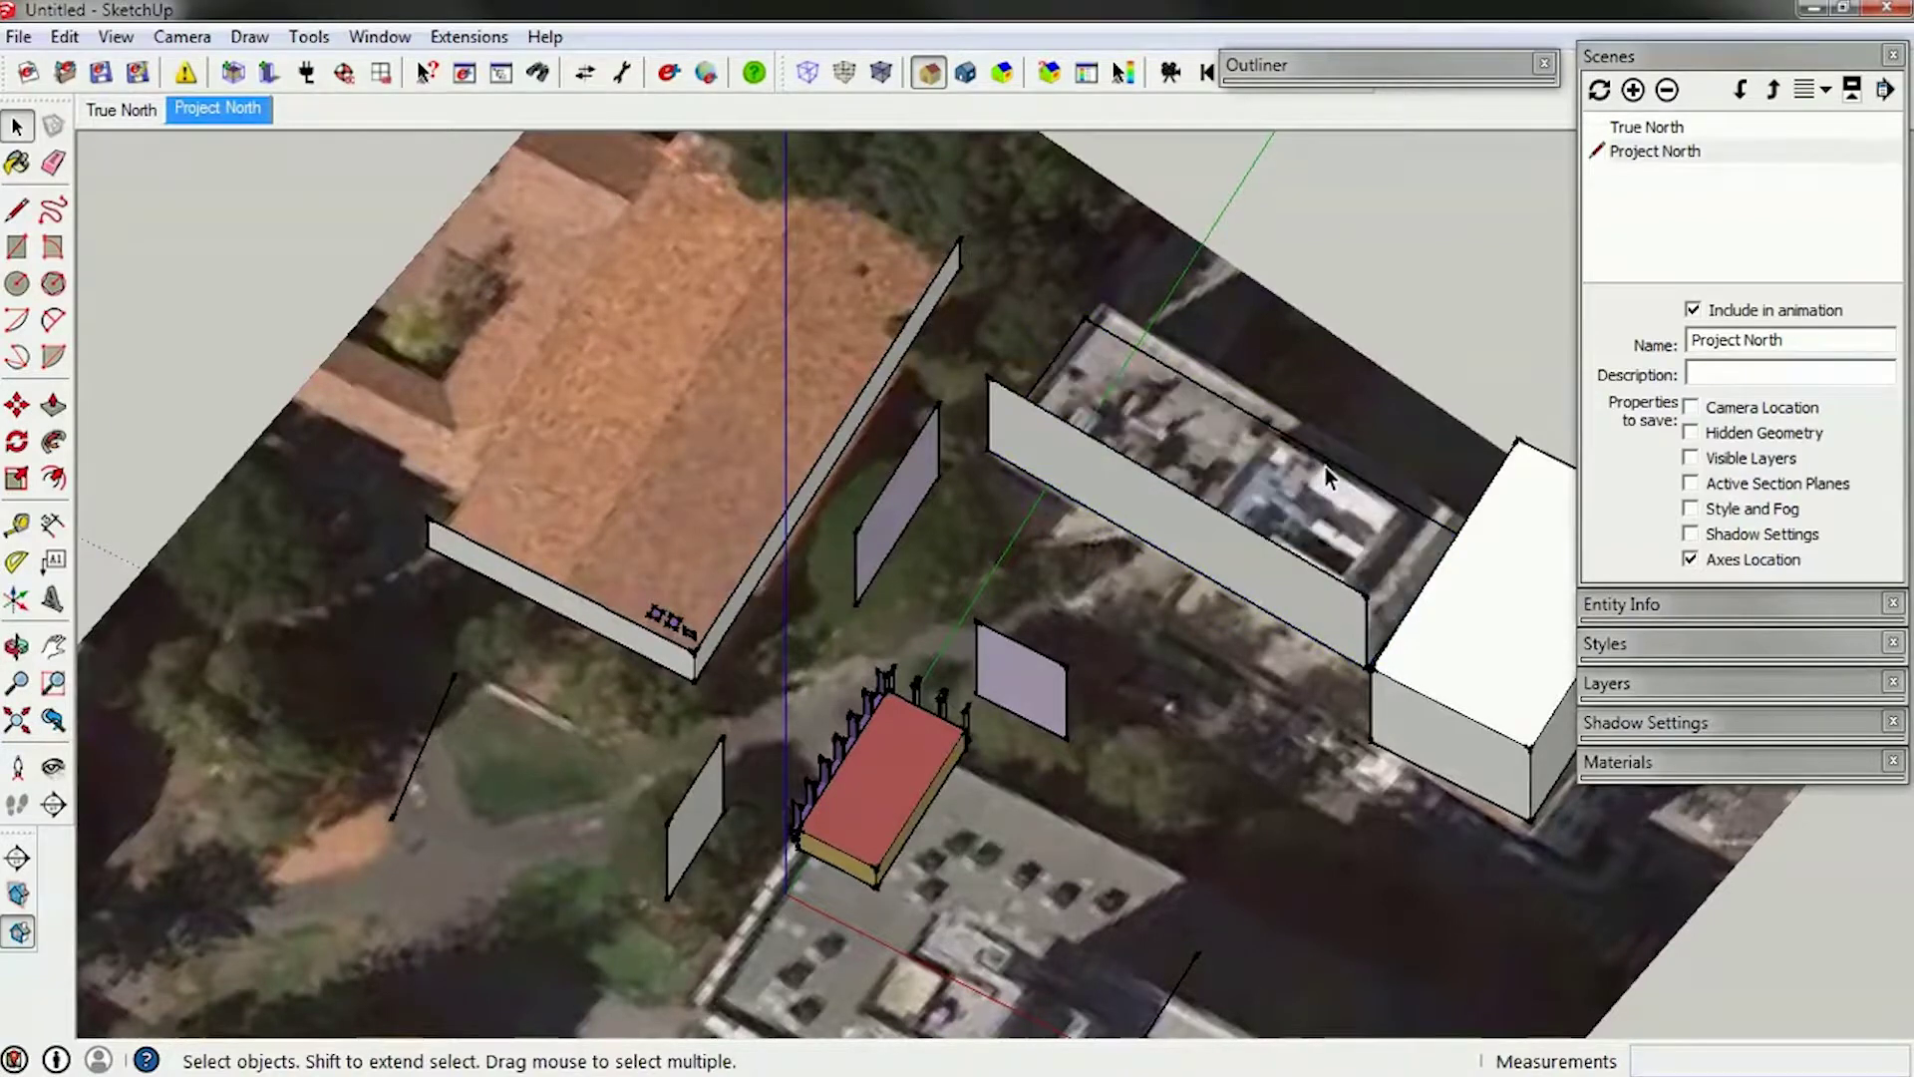
Delete the white box's top and side faces and the grey-blue face beside it.
{"action": "scroll", "coordinate": [848, 339], "scroll_direction": "down", "scroll_amount": 3}
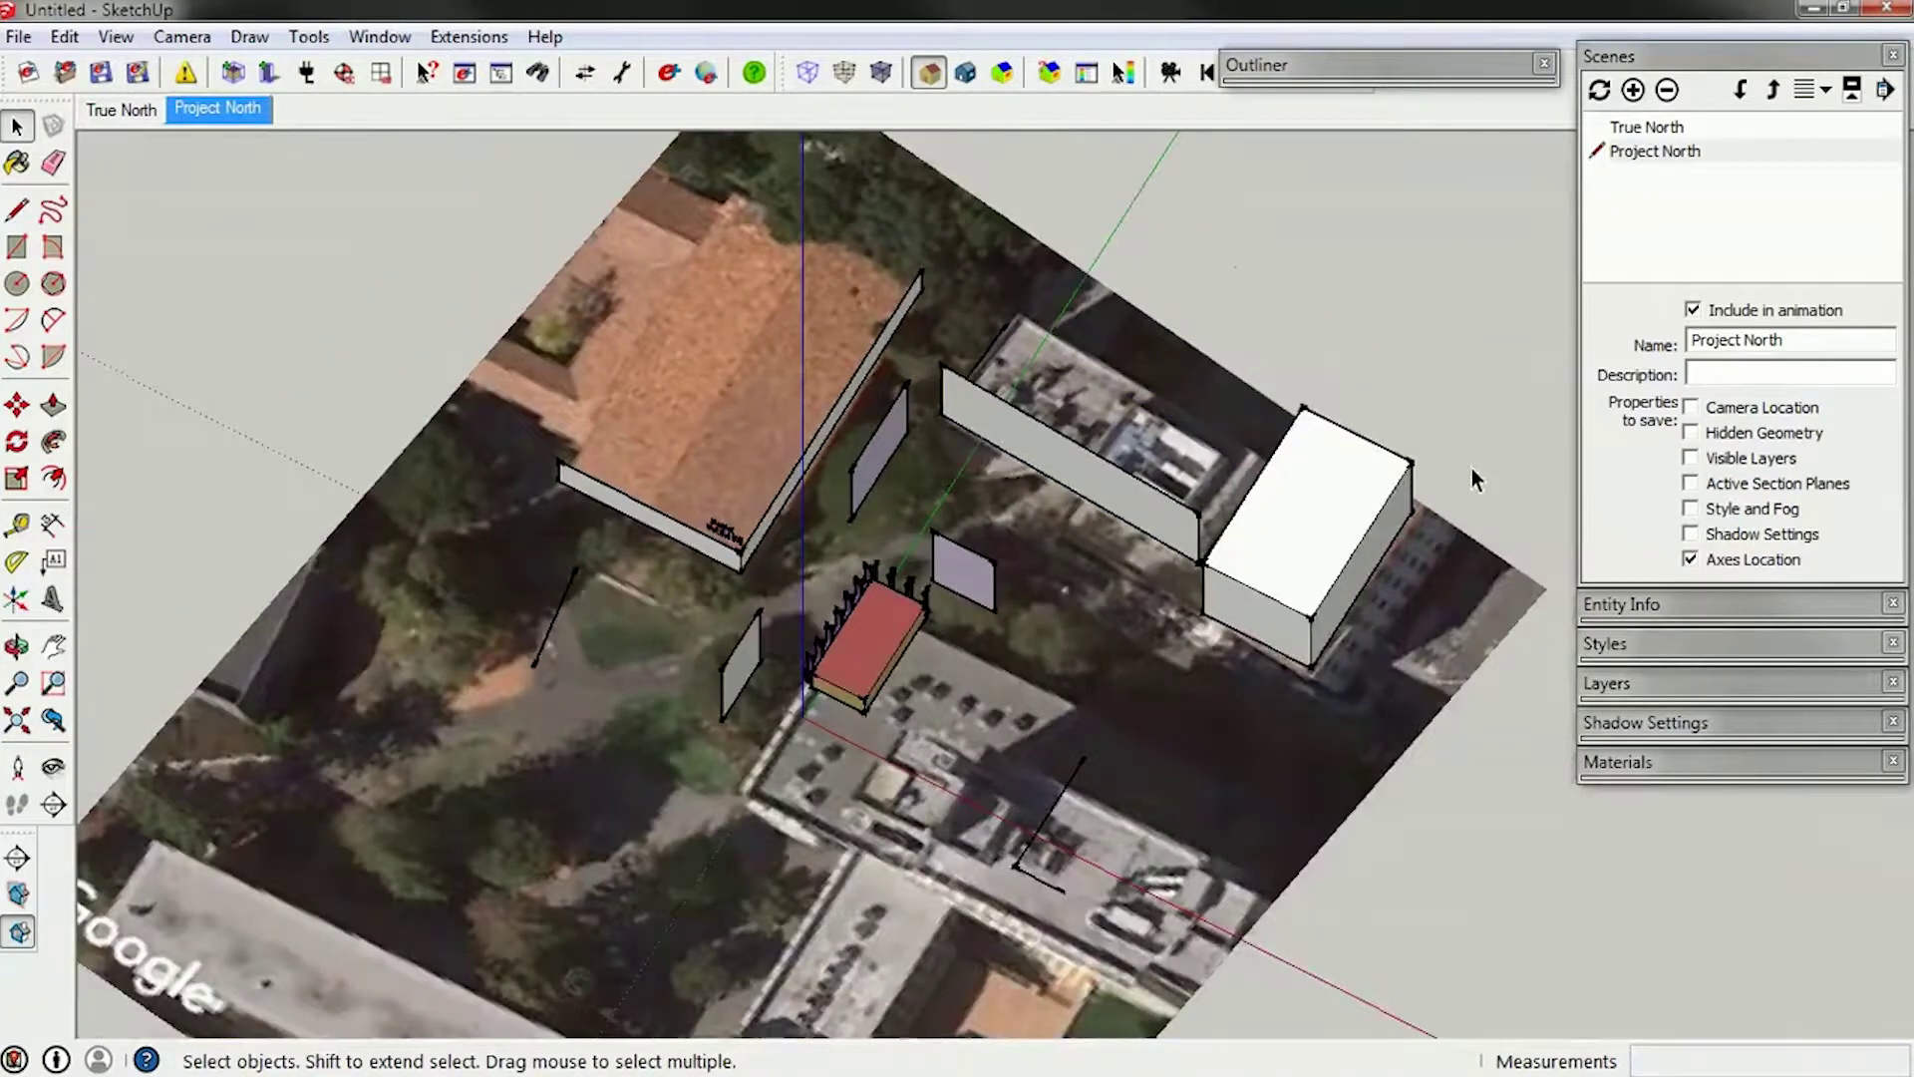
{"action": "left_click_drag", "start_coordinate": [1470, 464], "coordinate": [1395, 432]}
{"action": "key", "text": "Delete"}
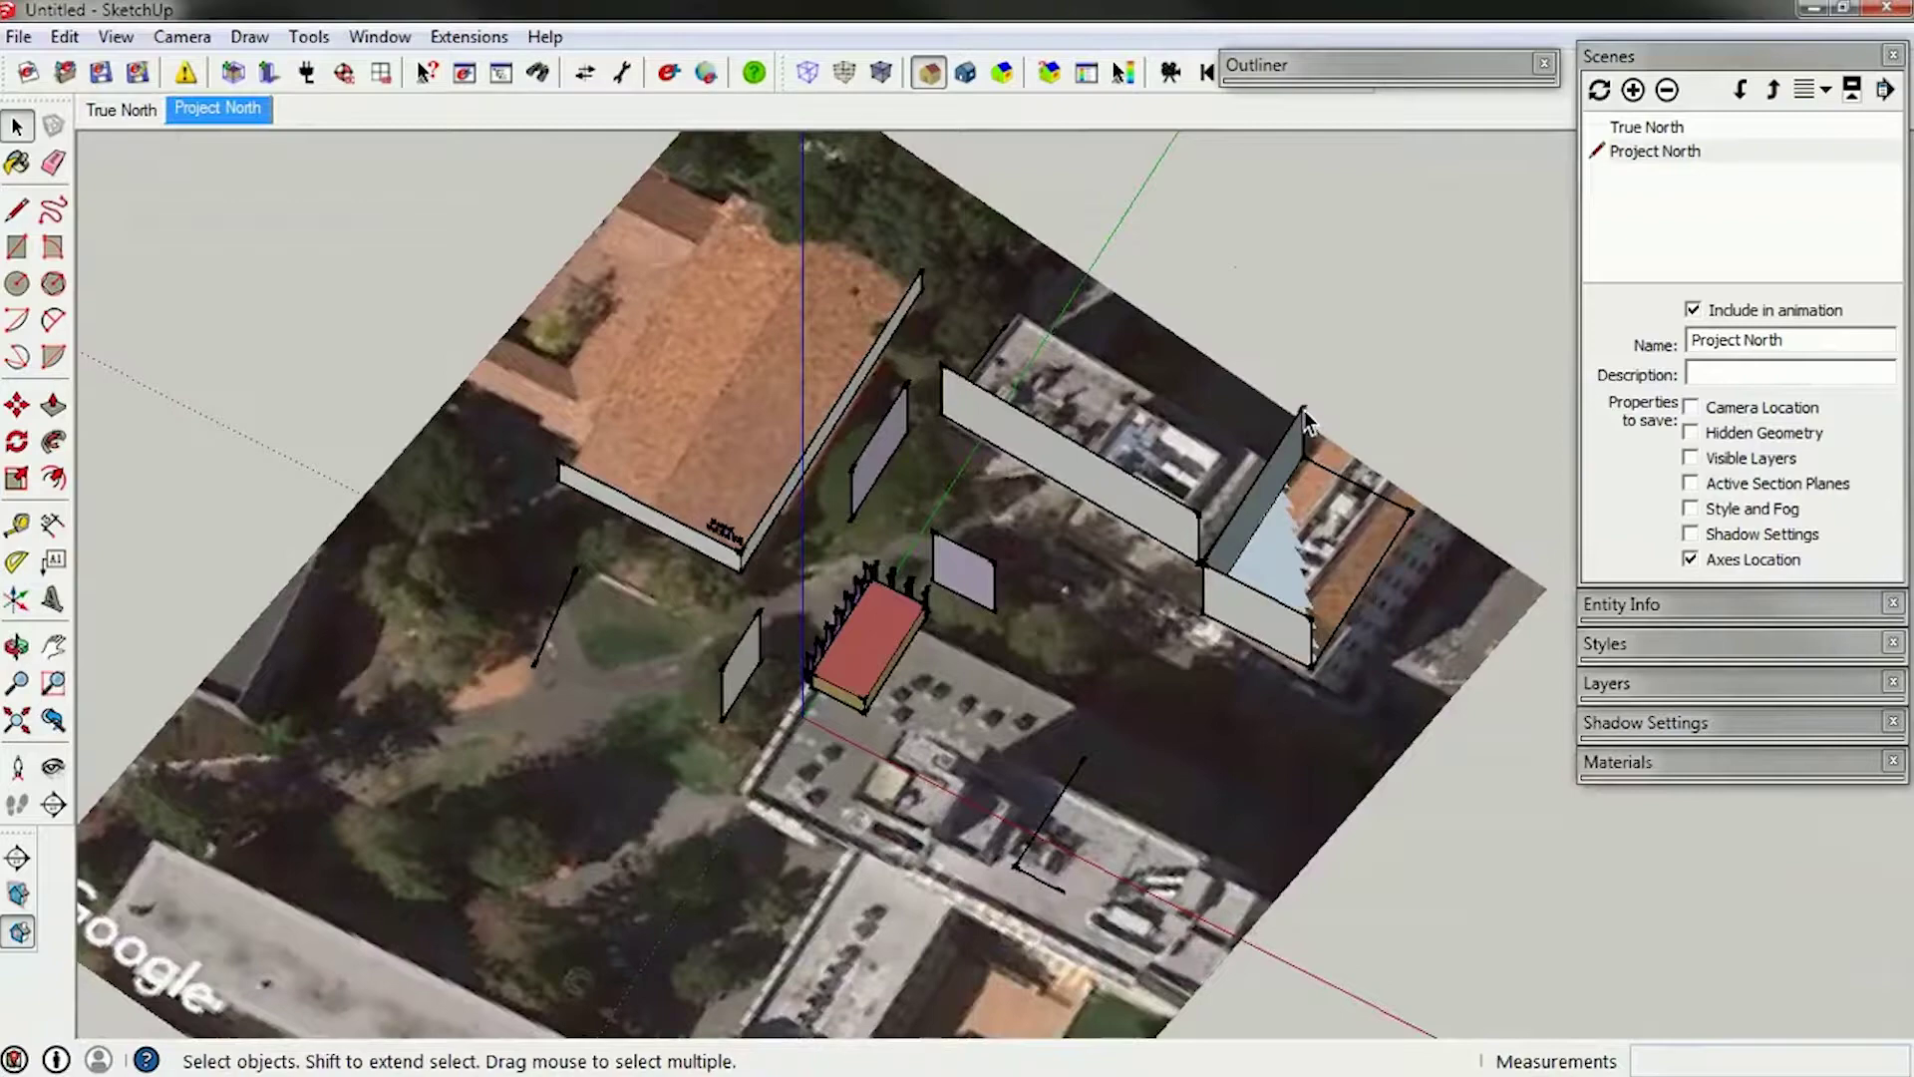
{"action": "left_click", "coordinate": [1268, 489]}
{"action": "key", "text": "Delete"}
Delete the remaining wall and top face, then select the L-shaped wall.
{"action": "middle_click_drag", "start_coordinate": [1284, 489], "coordinate": [1092, 638]}
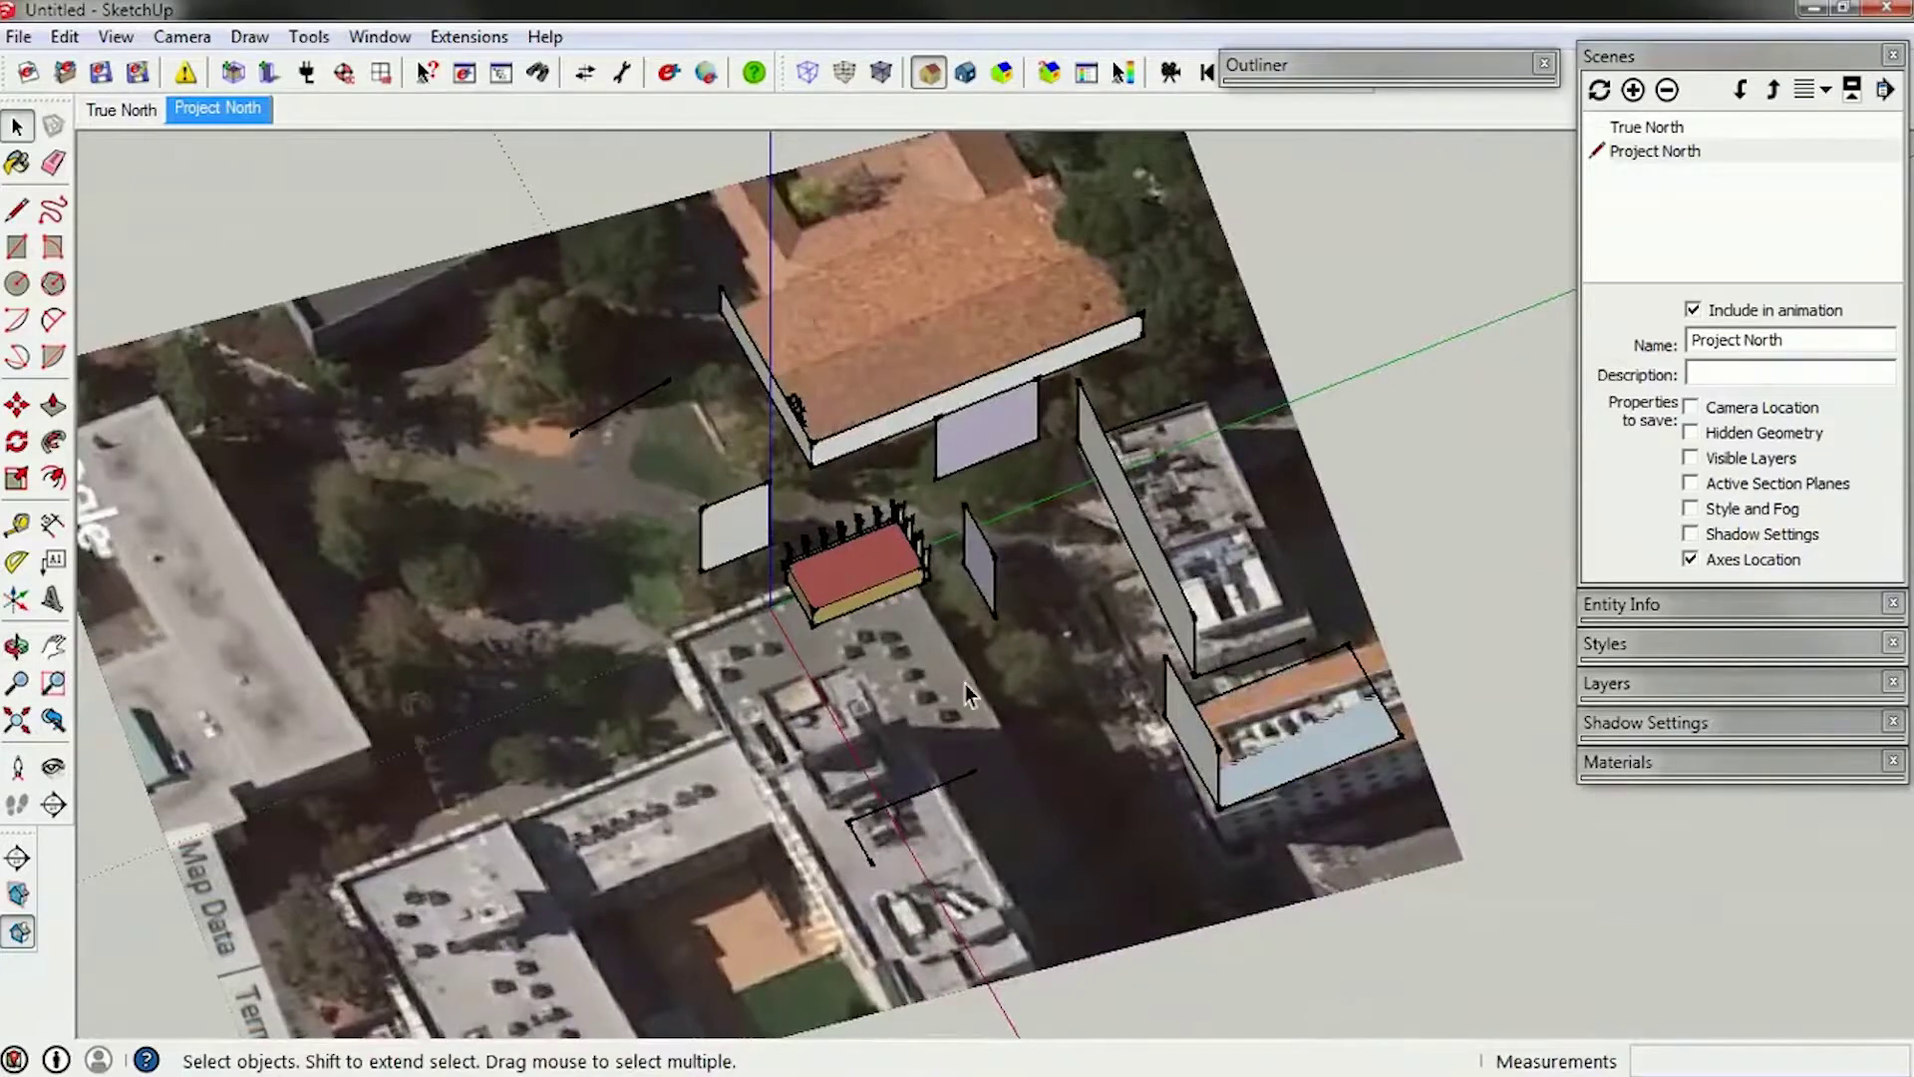
{"action": "middle_click_drag", "start_coordinate": [965, 684], "coordinate": [1376, 709]}
{"action": "triple_click", "coordinate": [1286, 666]}
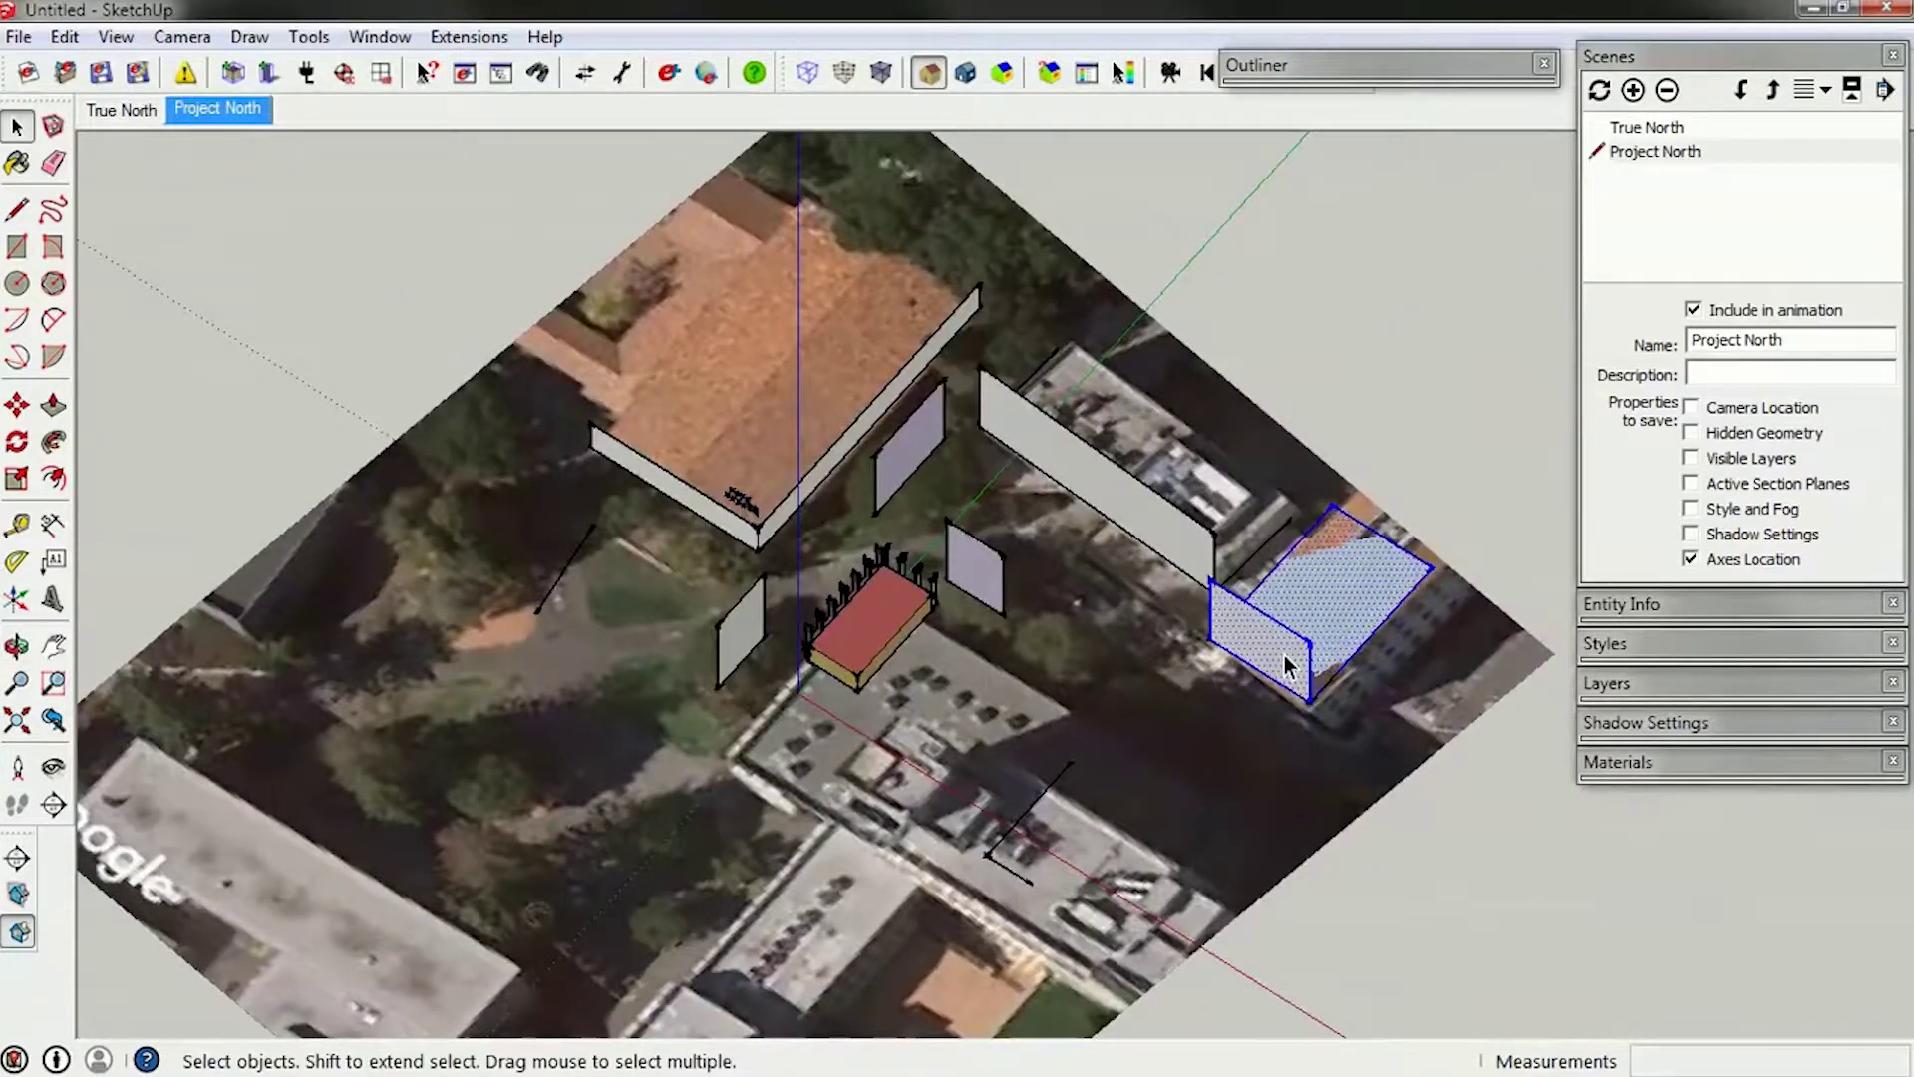
{"action": "key", "text": "Delete"}
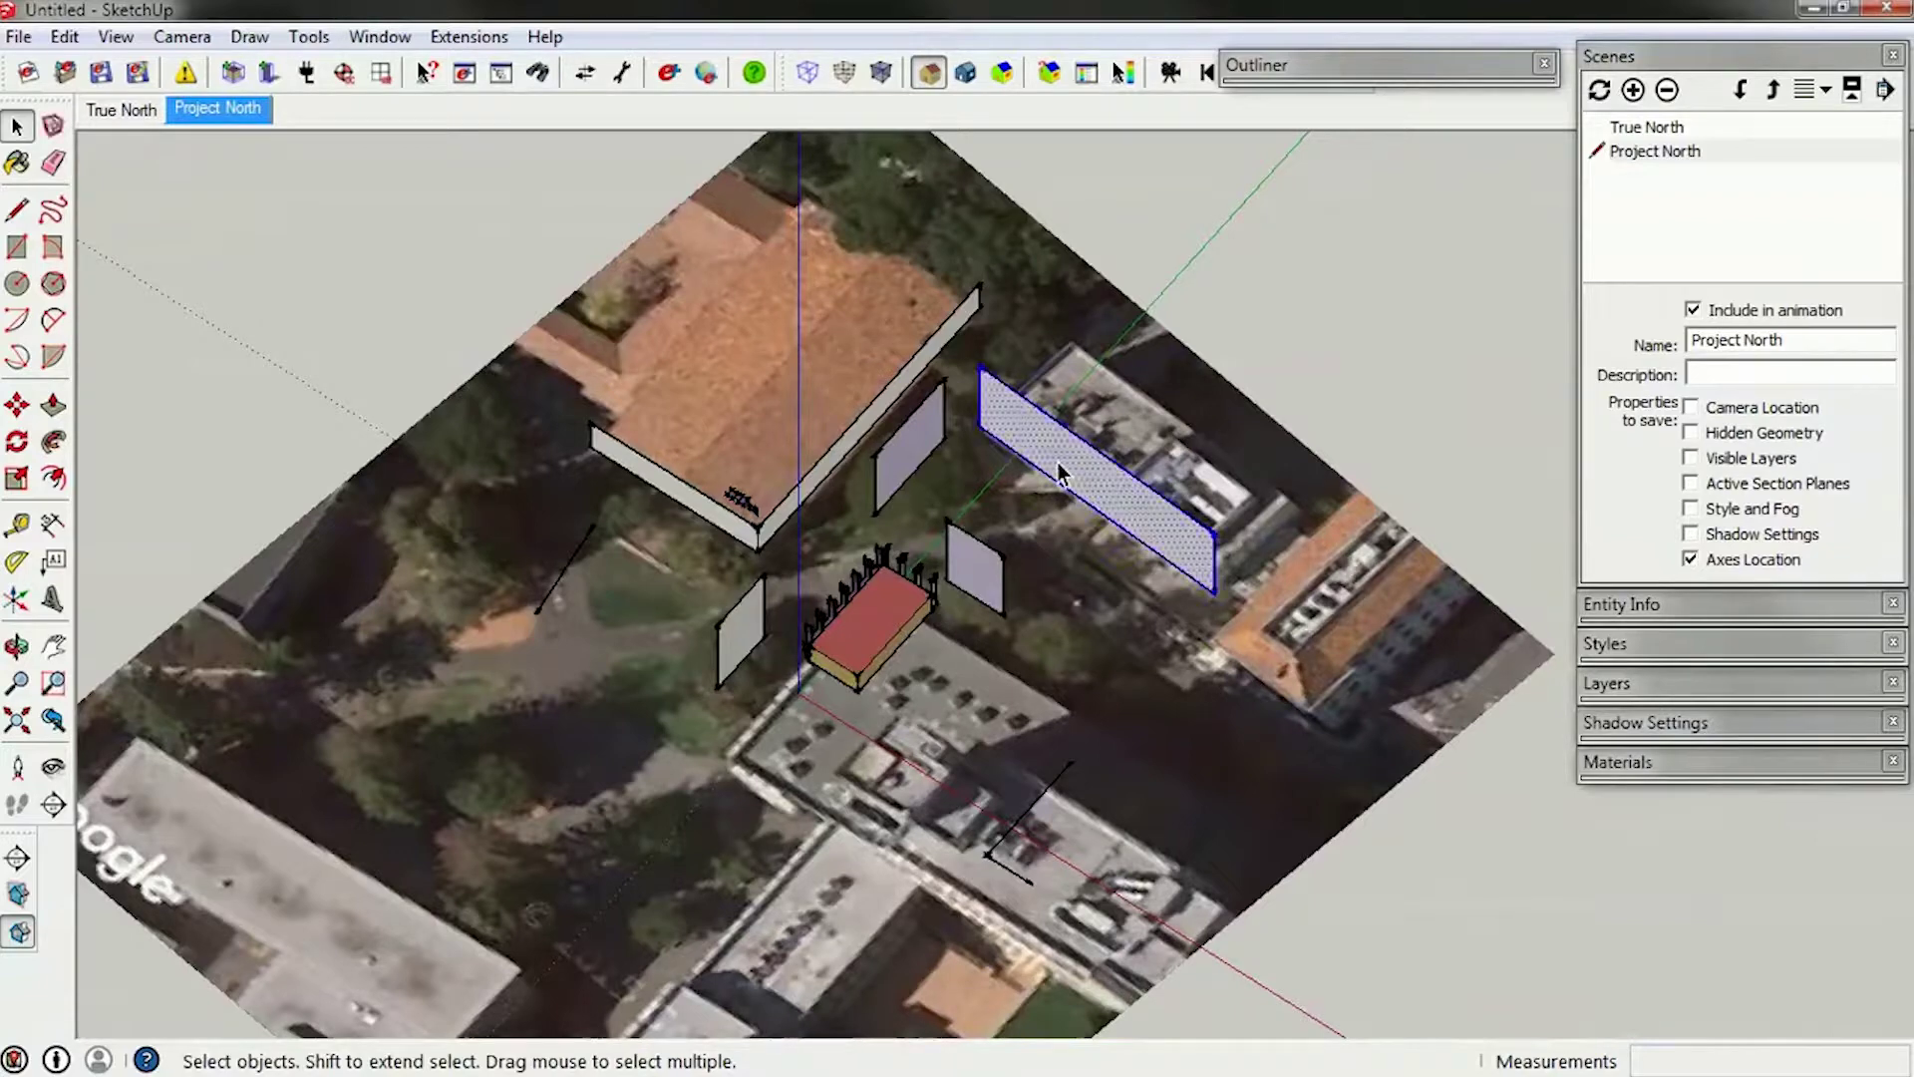
{"action": "left_click", "coordinate": [885, 405], "text": "shift"}
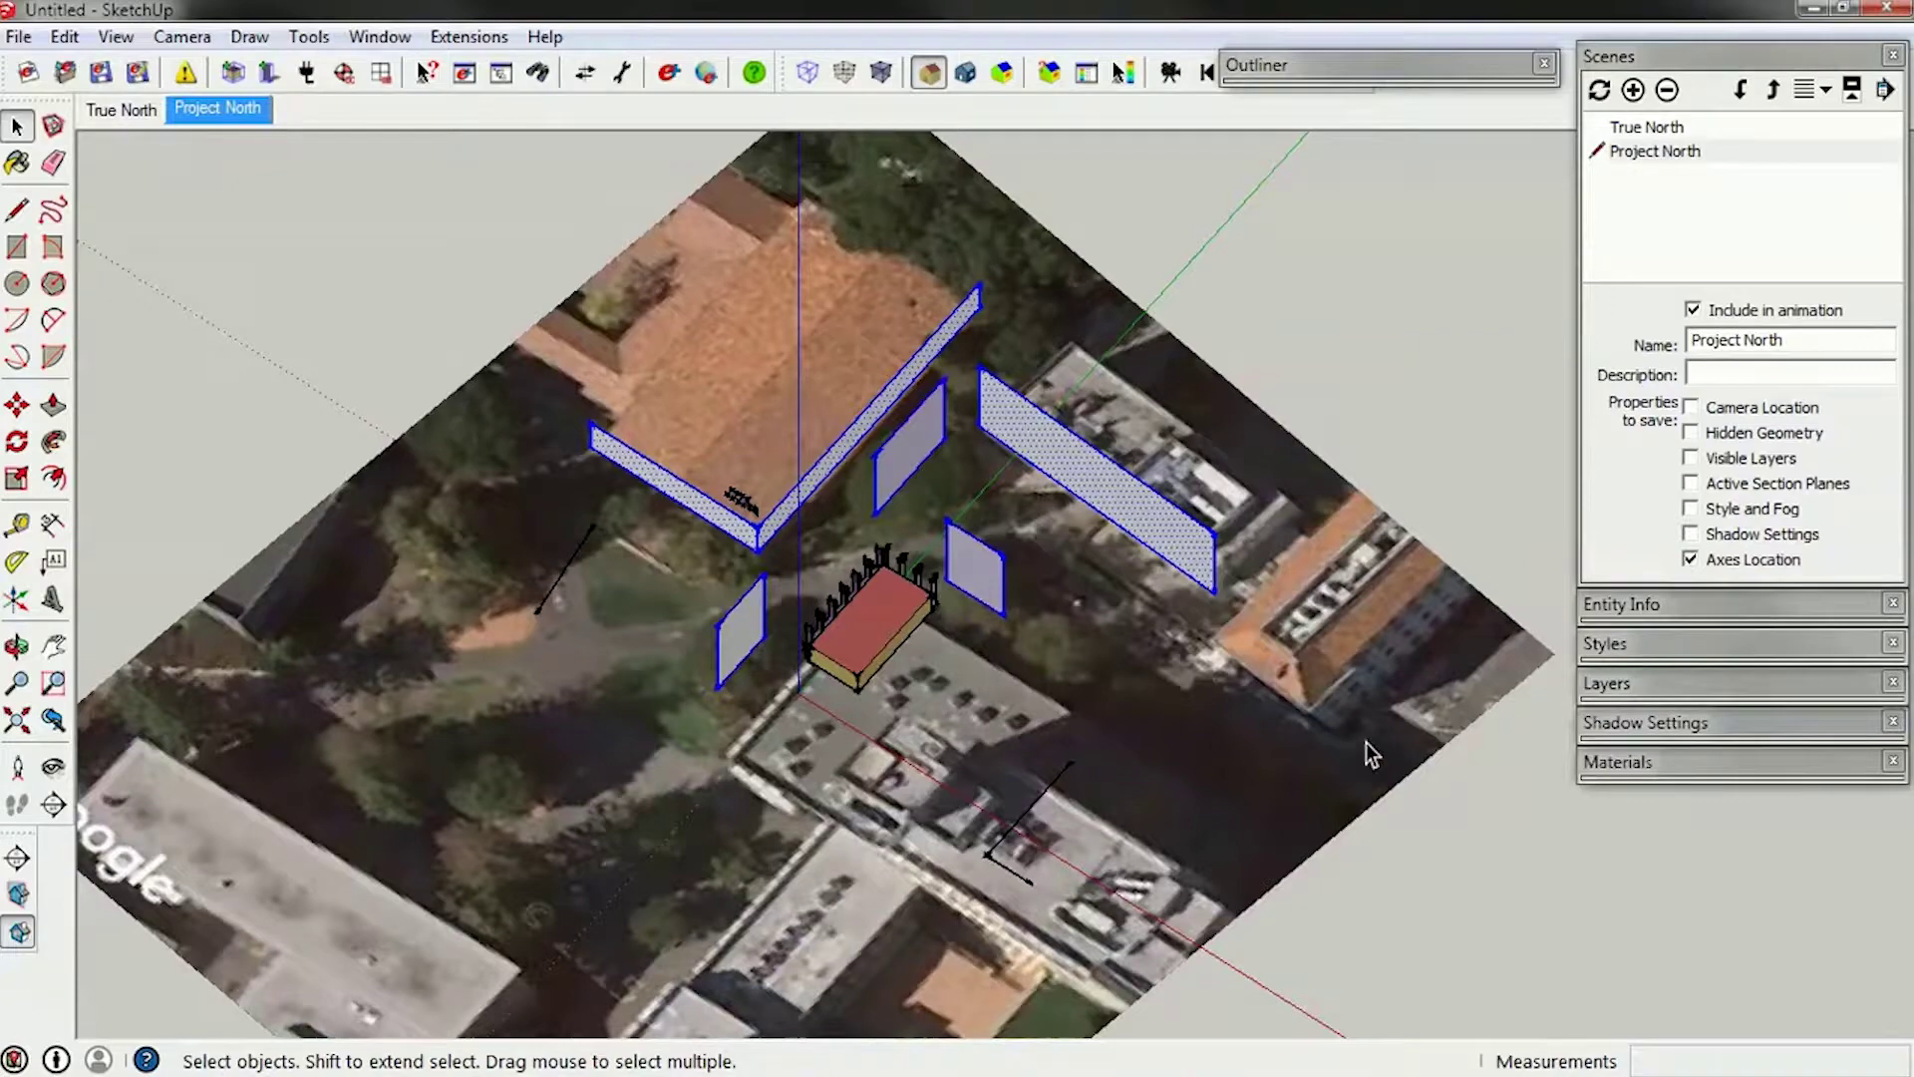
Cut the selected walls and place a new EnergyPlus shading group, opening it for editing.
{"action": "middle_click_drag", "start_coordinate": [1301, 775], "coordinate": [1249, 638]}
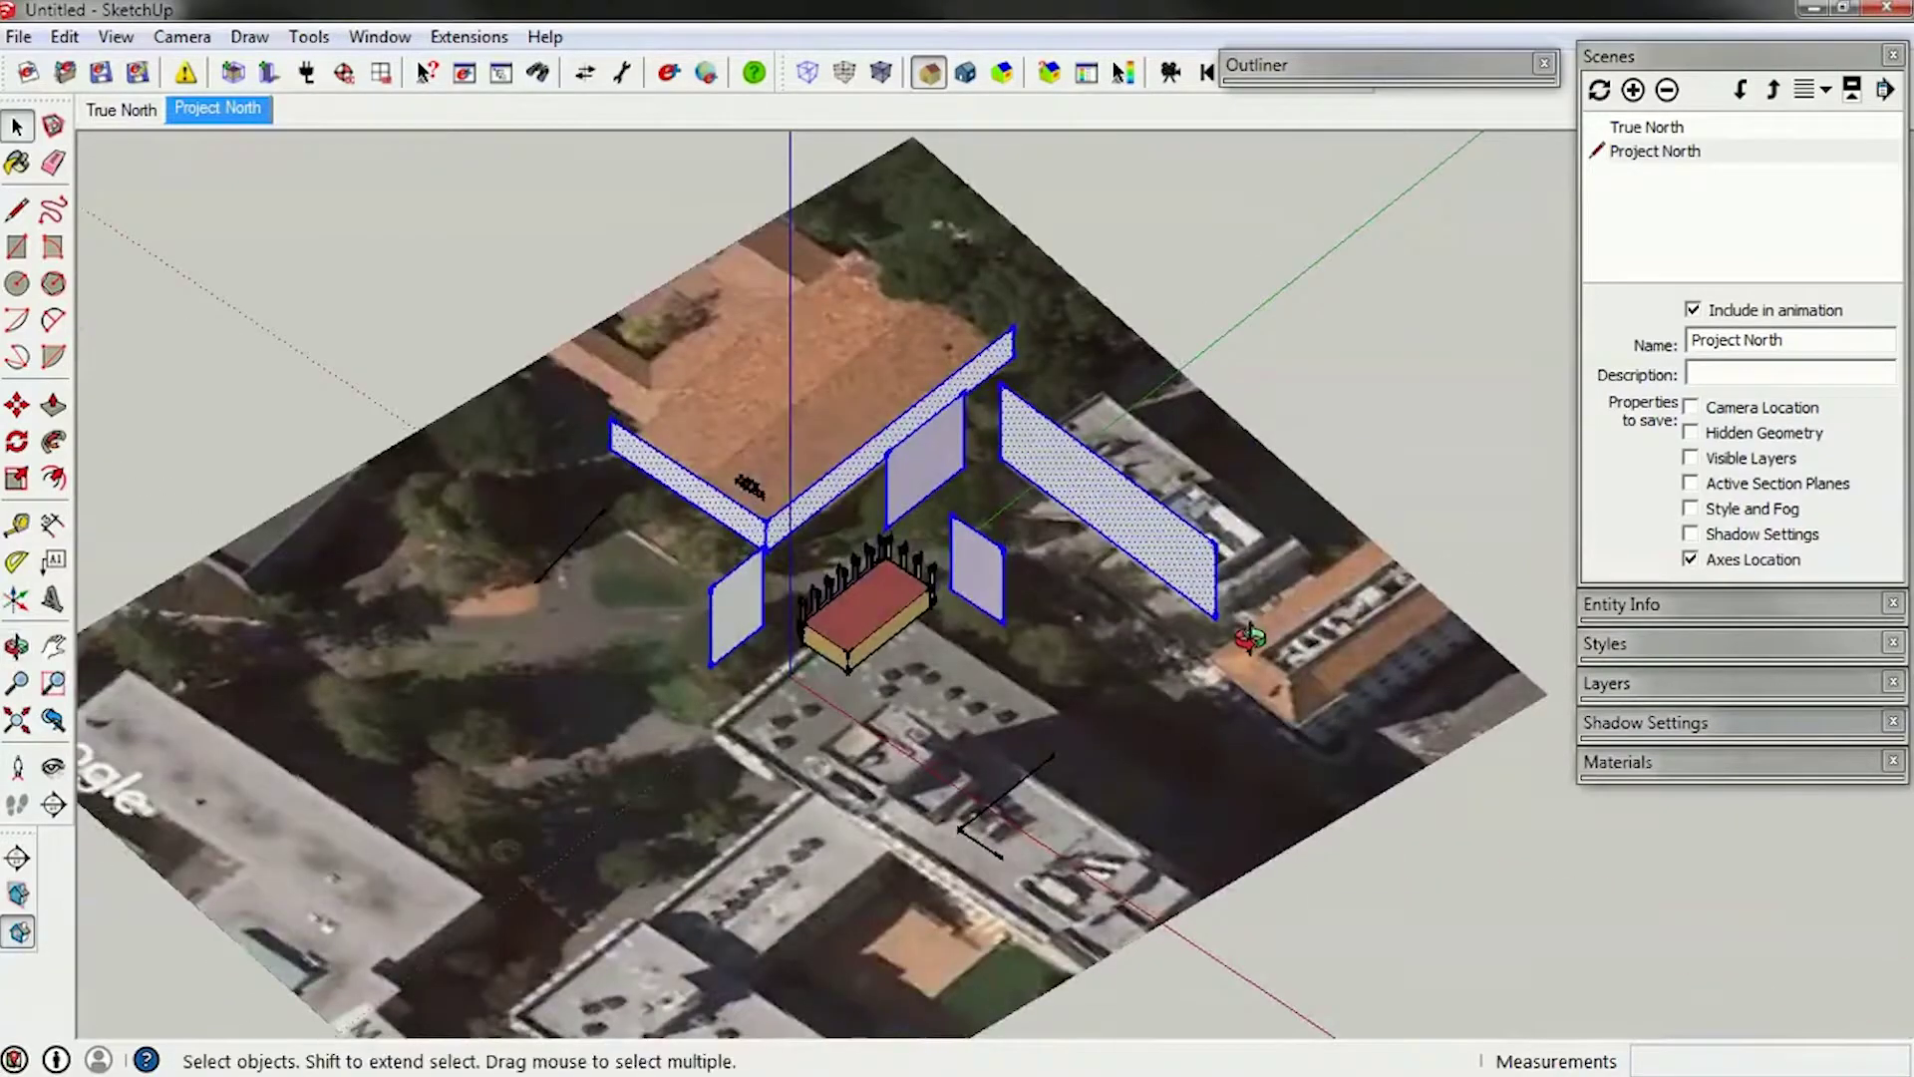
{"action": "key", "text": "Delete"}
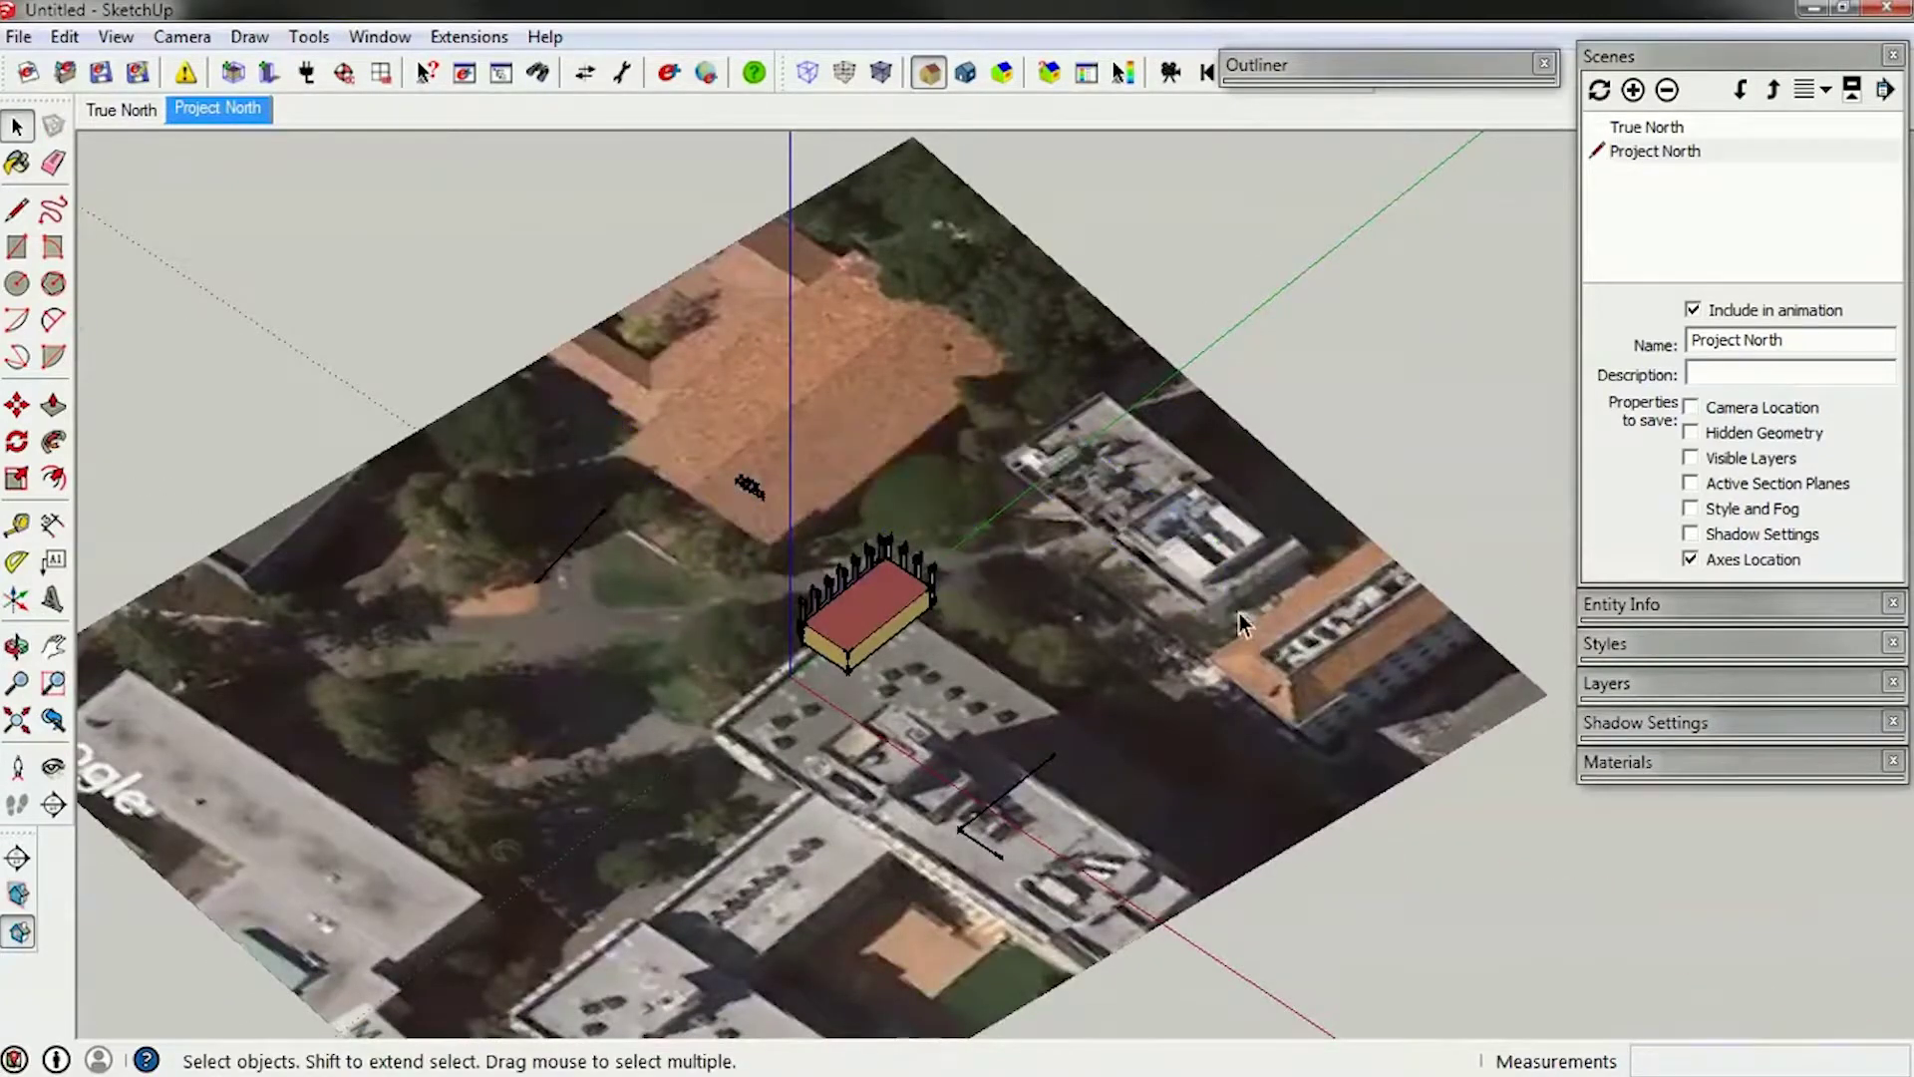
{"action": "left_click", "coordinate": [269, 71]}
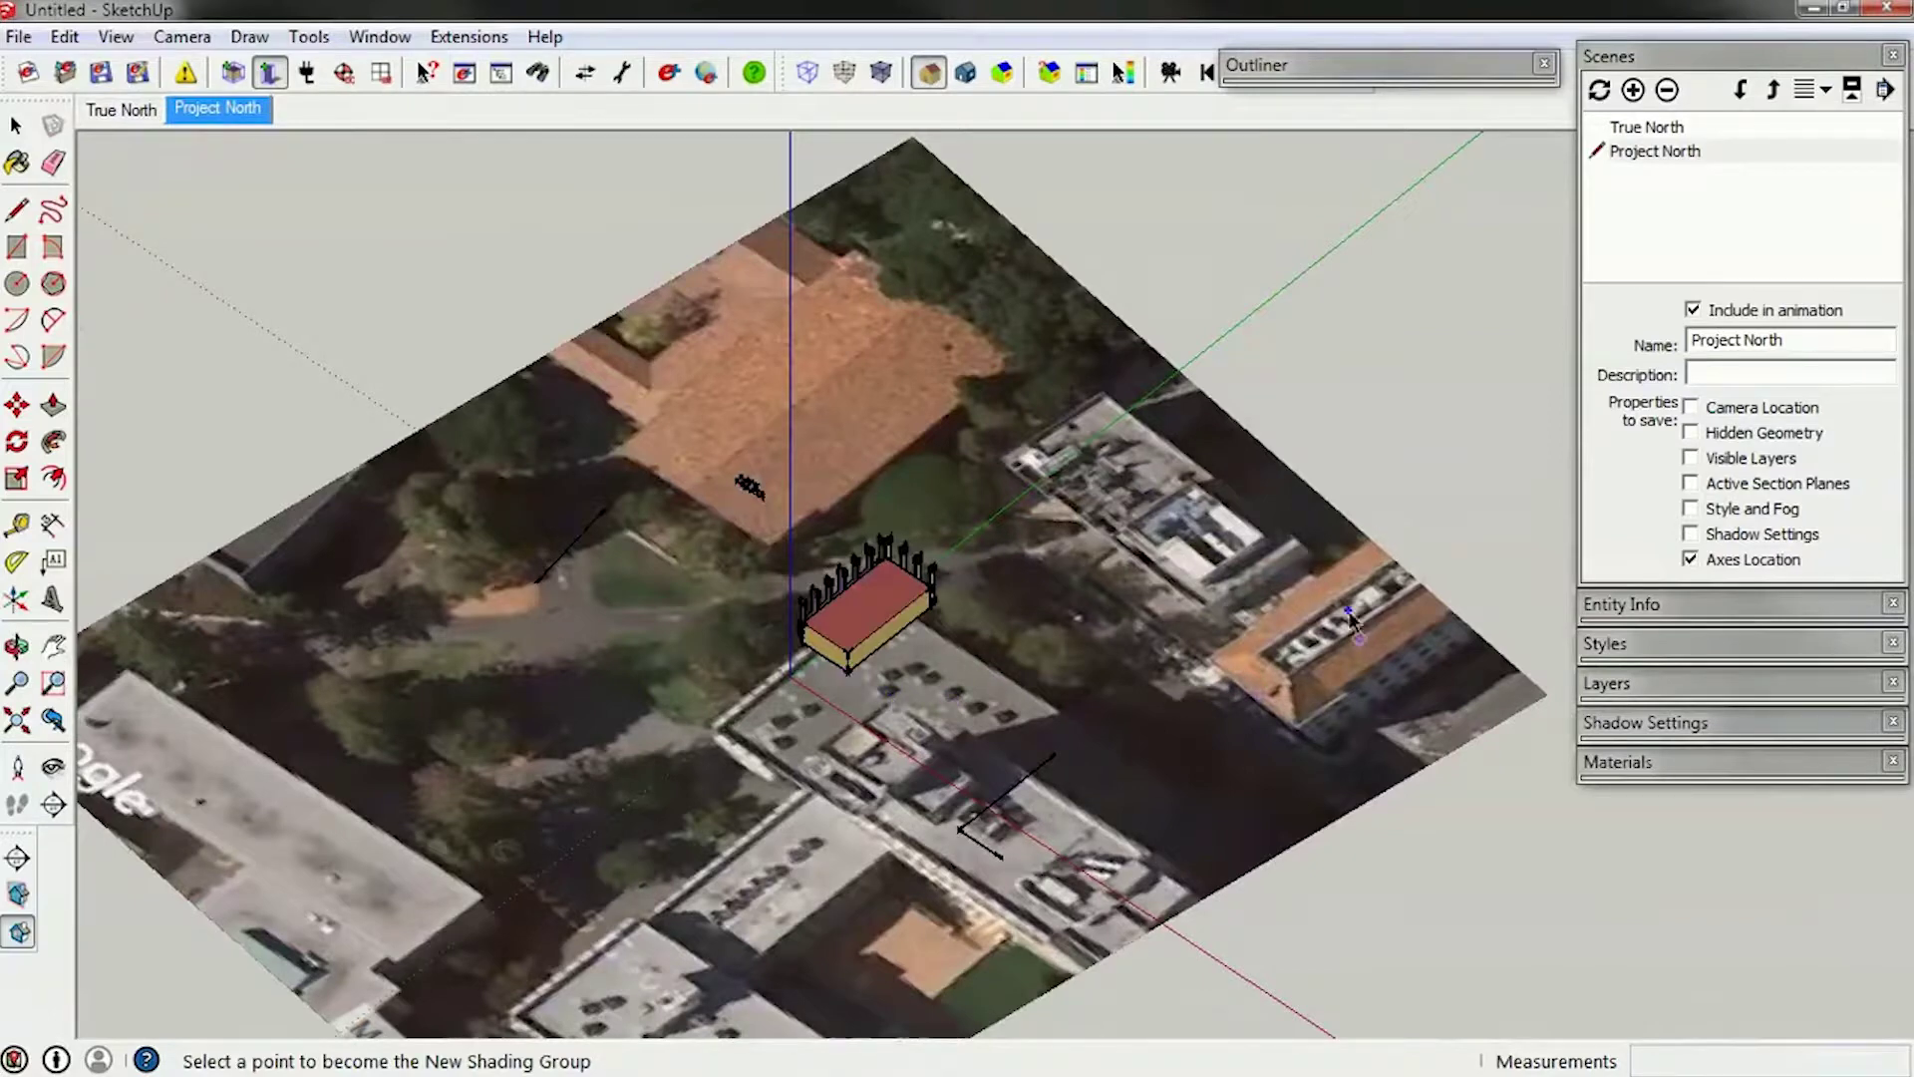
{"action": "left_click", "coordinate": [753, 556]}
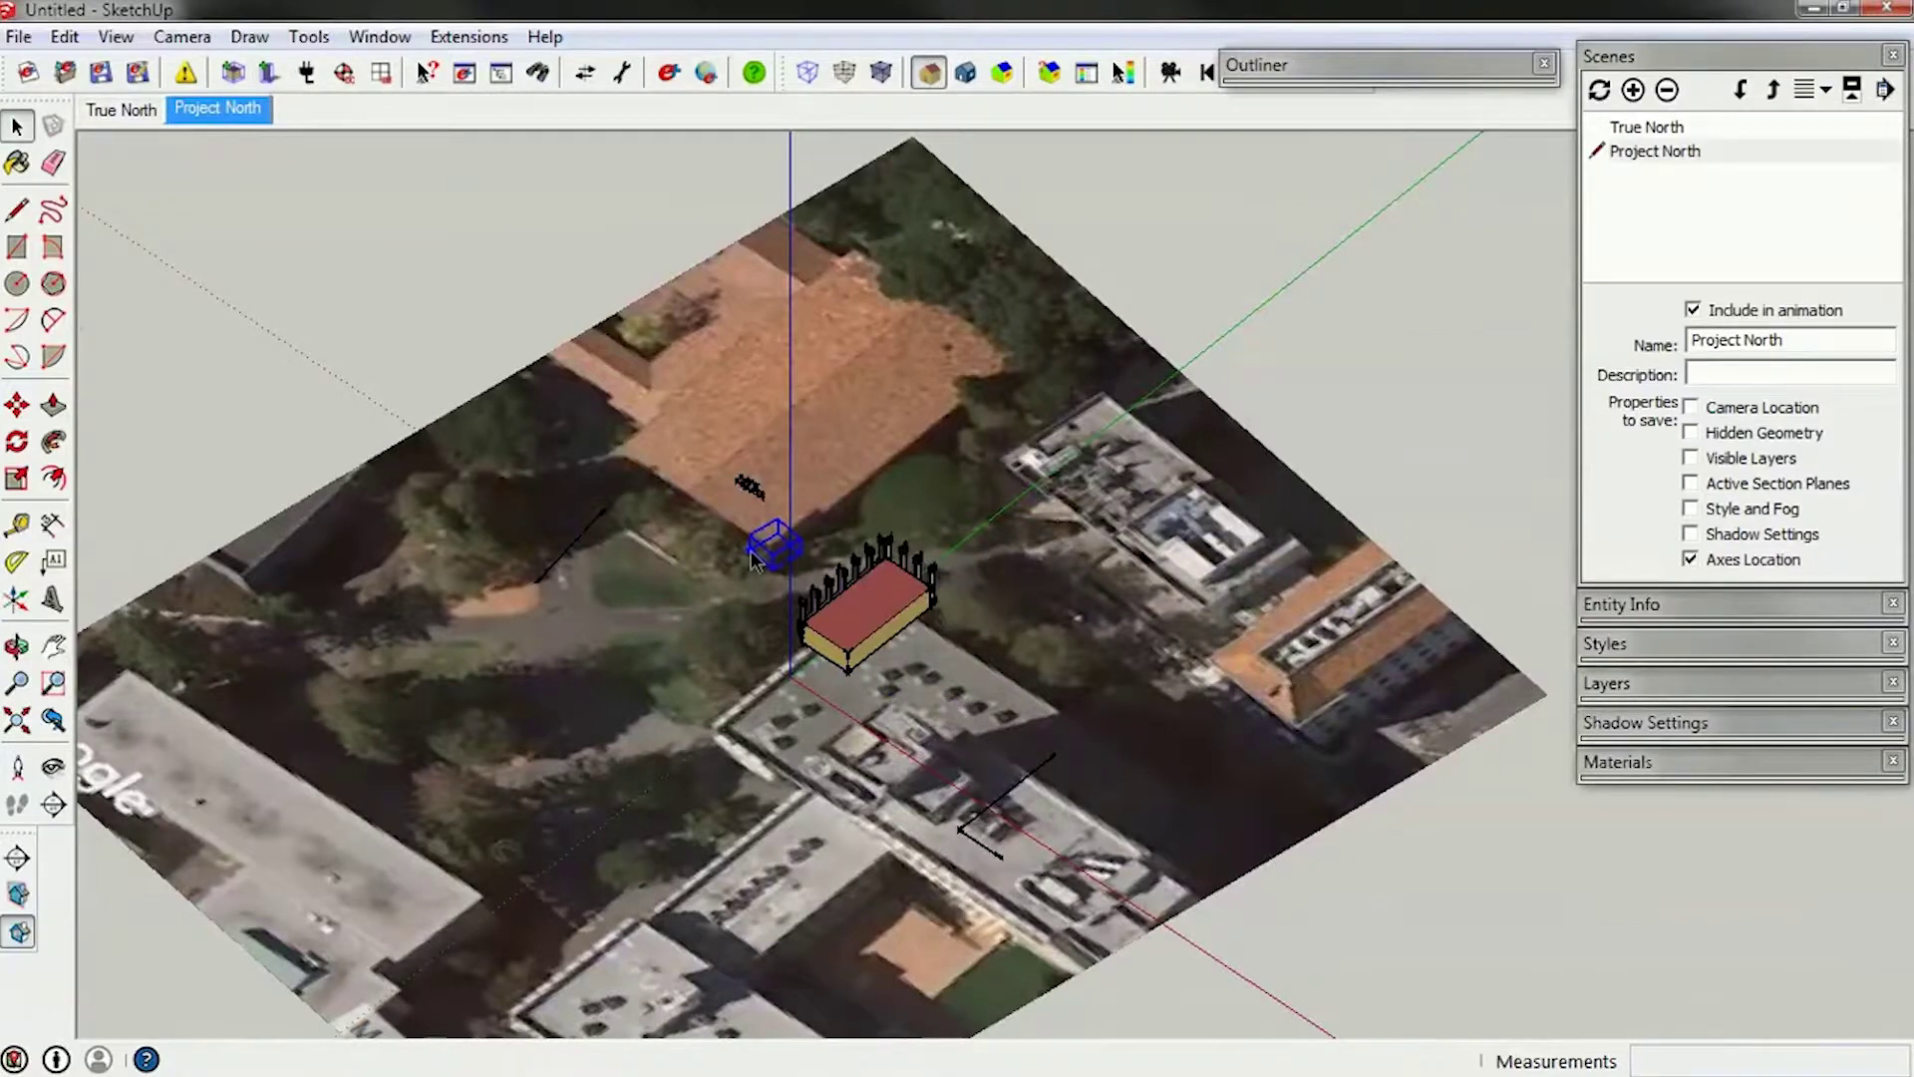
{"action": "double_click", "coordinate": [754, 556]}
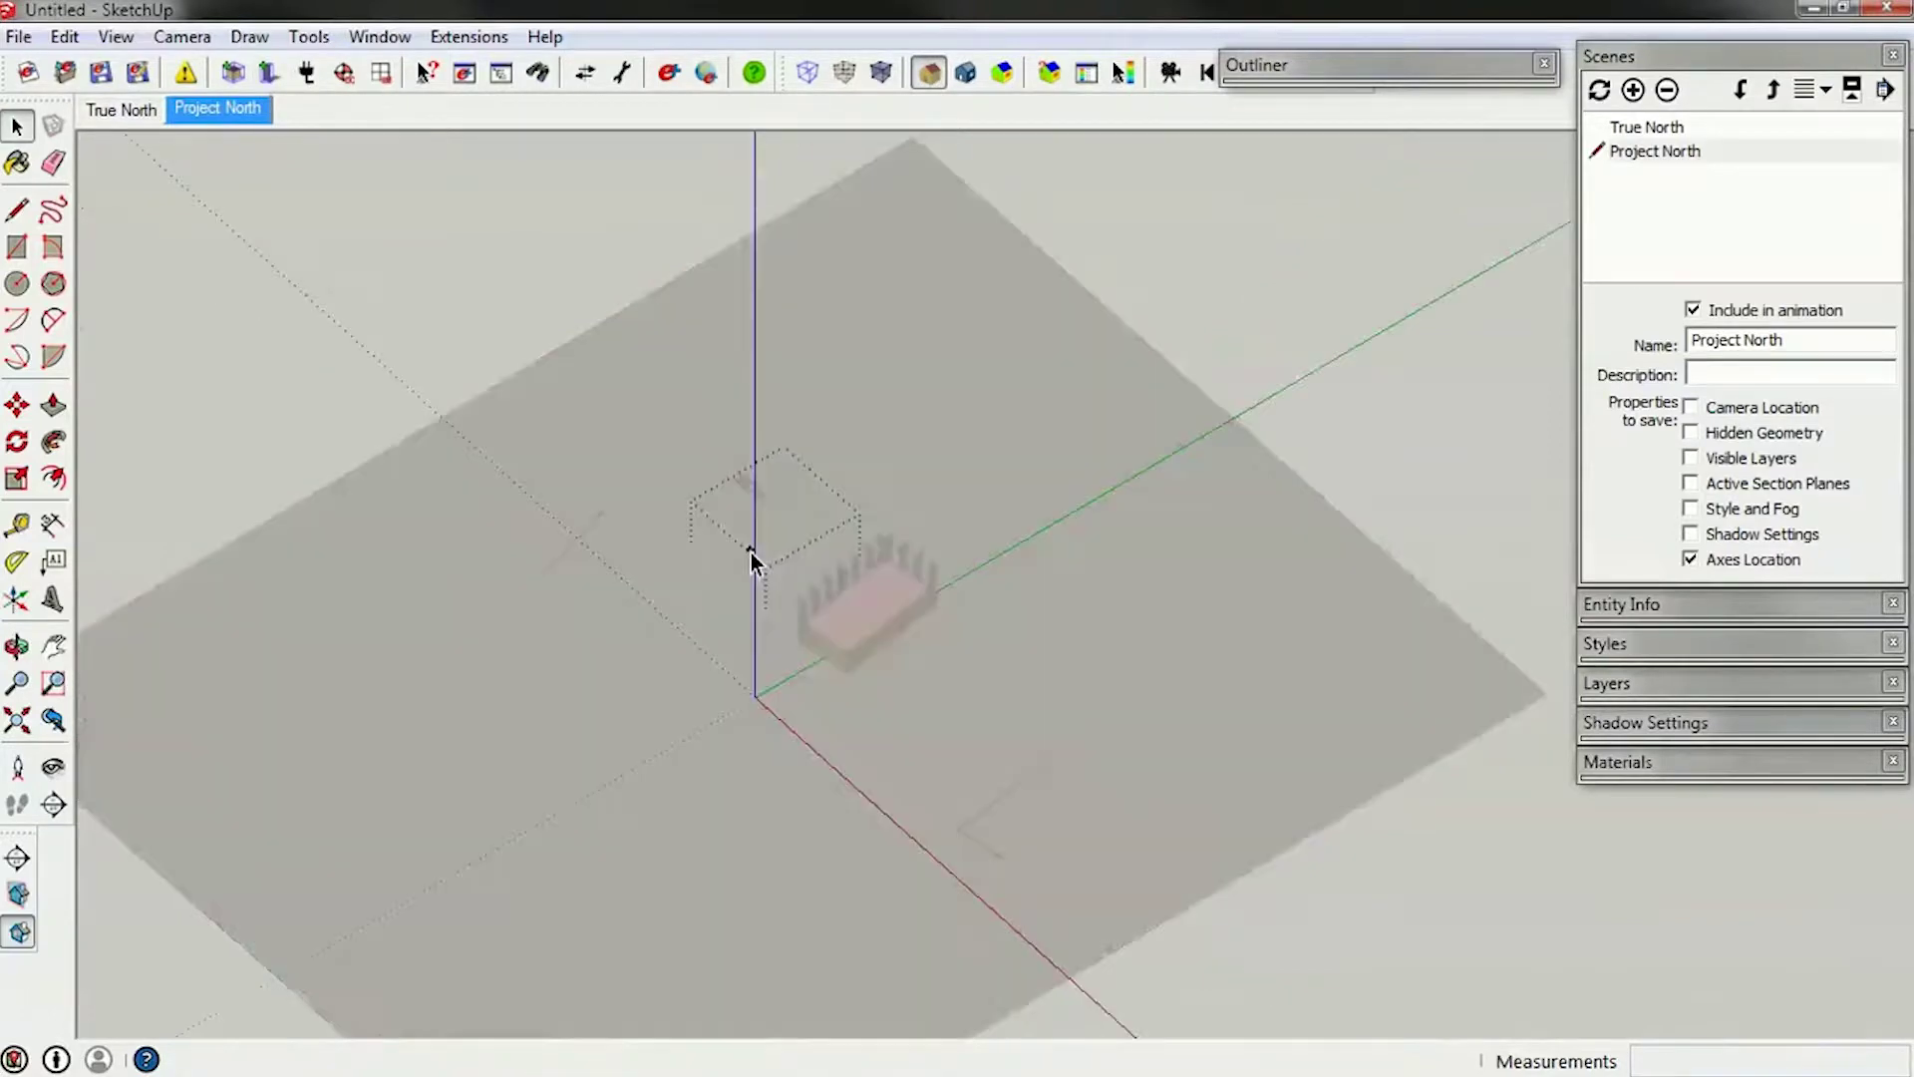
Paste the walls in place inside the group, explode the selected panels, and close the group.
{"action": "left_click", "coordinate": [65, 36]}
{"action": "left_click", "coordinate": [153, 243]}
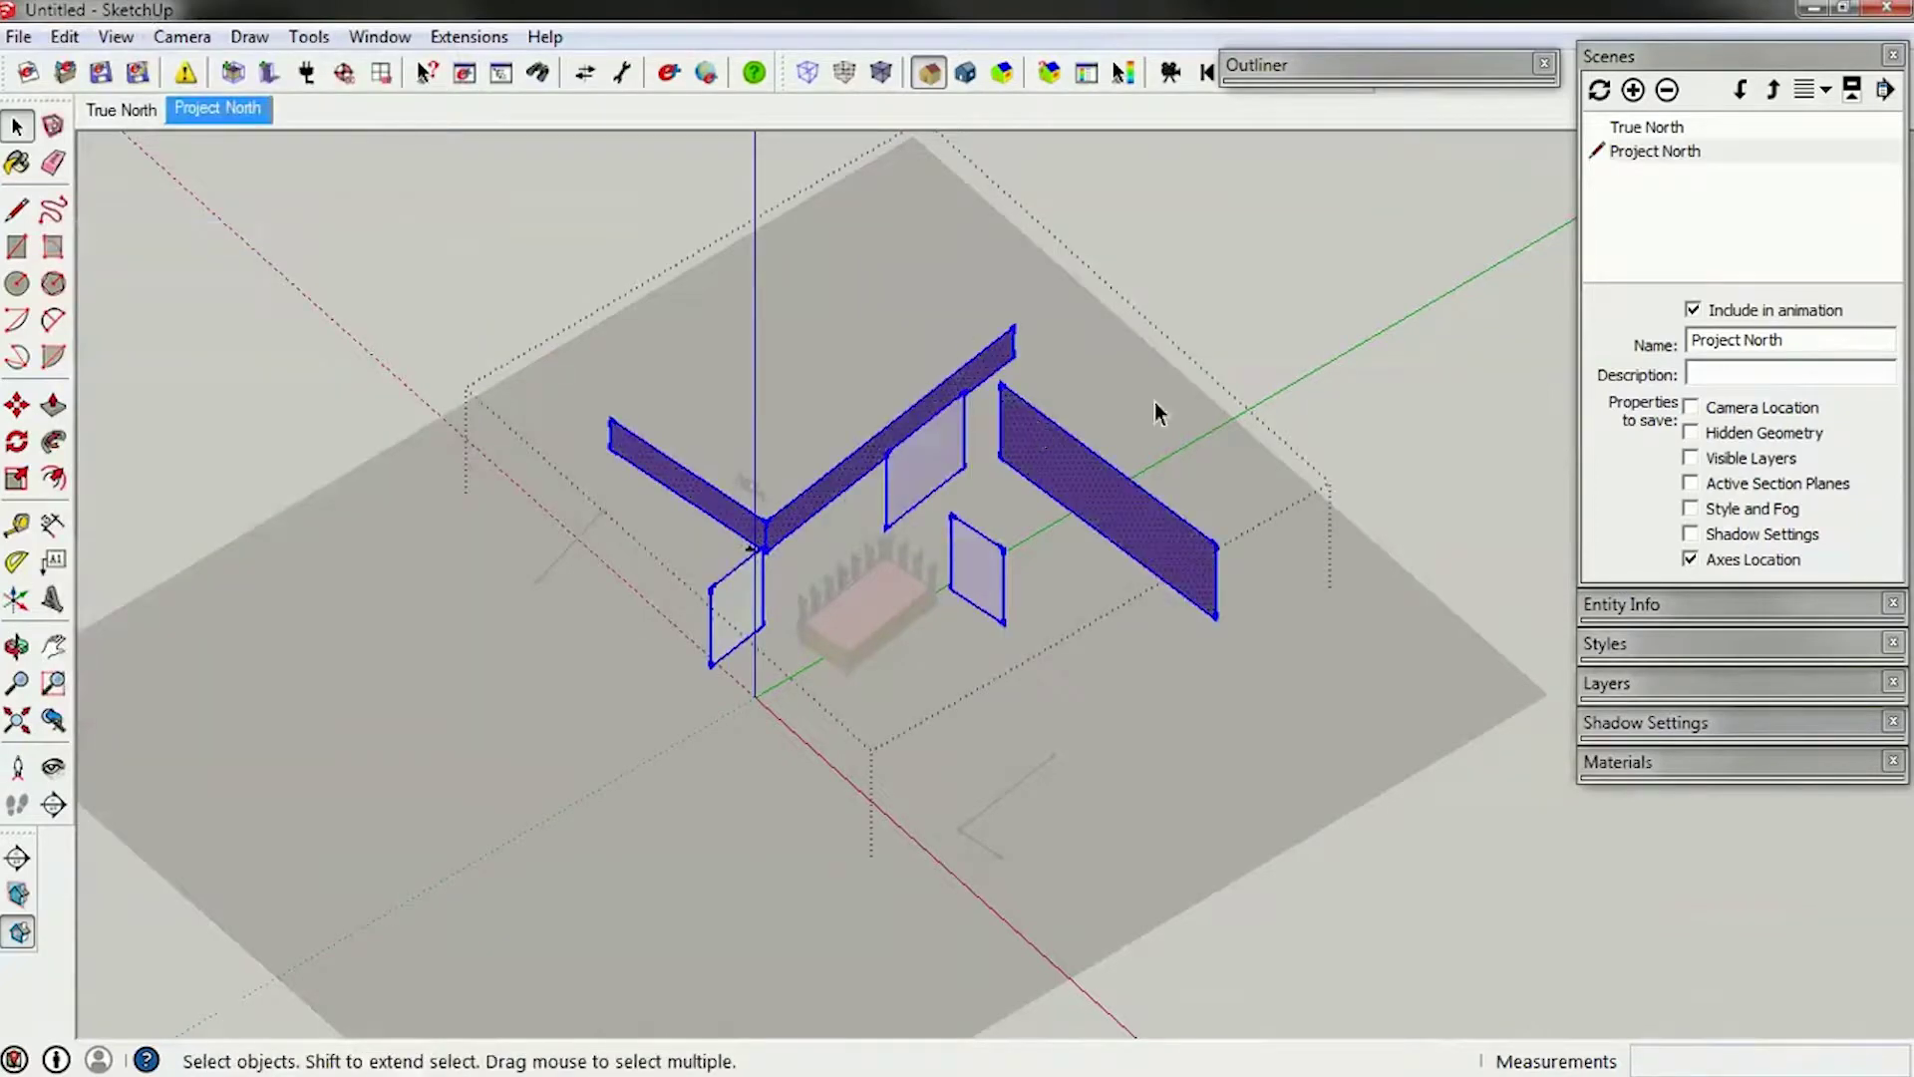
{"action": "scroll", "coordinate": [918, 507], "scroll_direction": "up", "scroll_amount": 2}
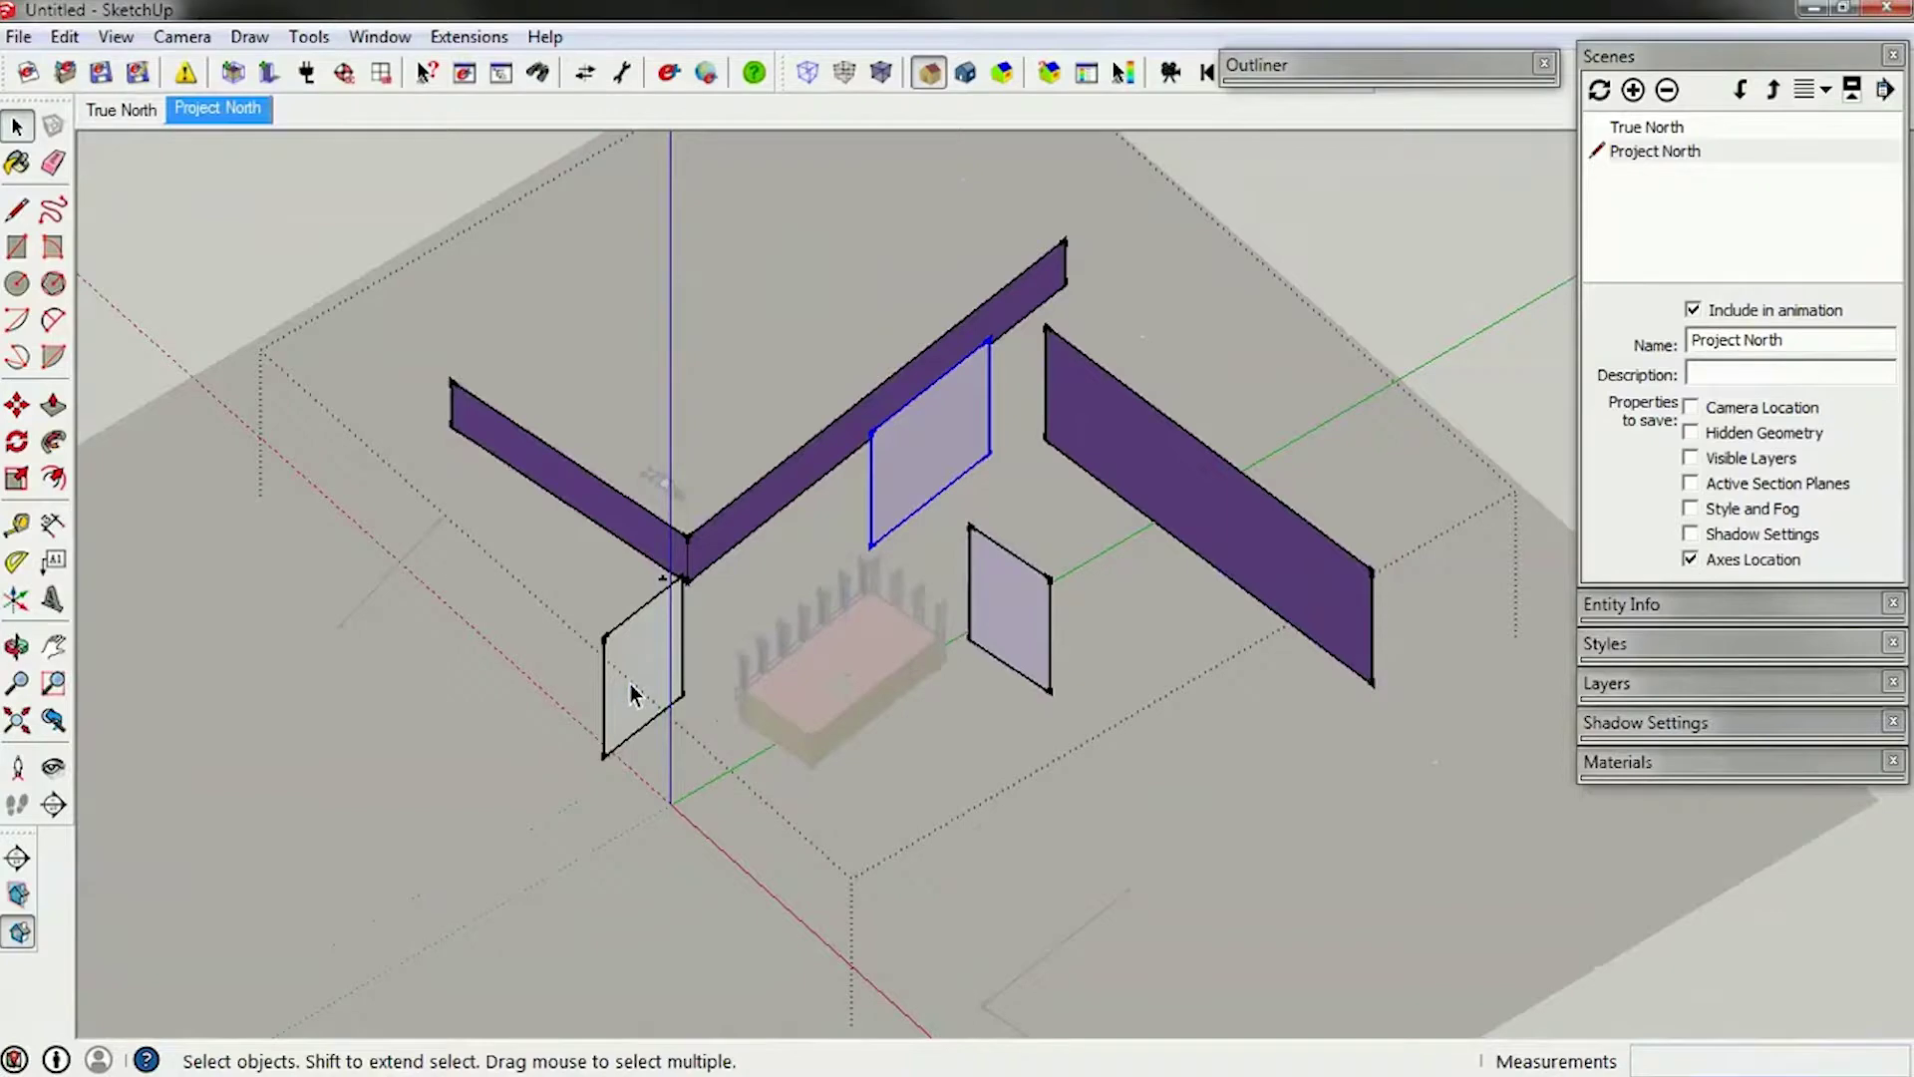
{"action": "left_click", "coordinate": [1020, 653], "text": "shift"}
{"action": "right_click", "coordinate": [1017, 600]}
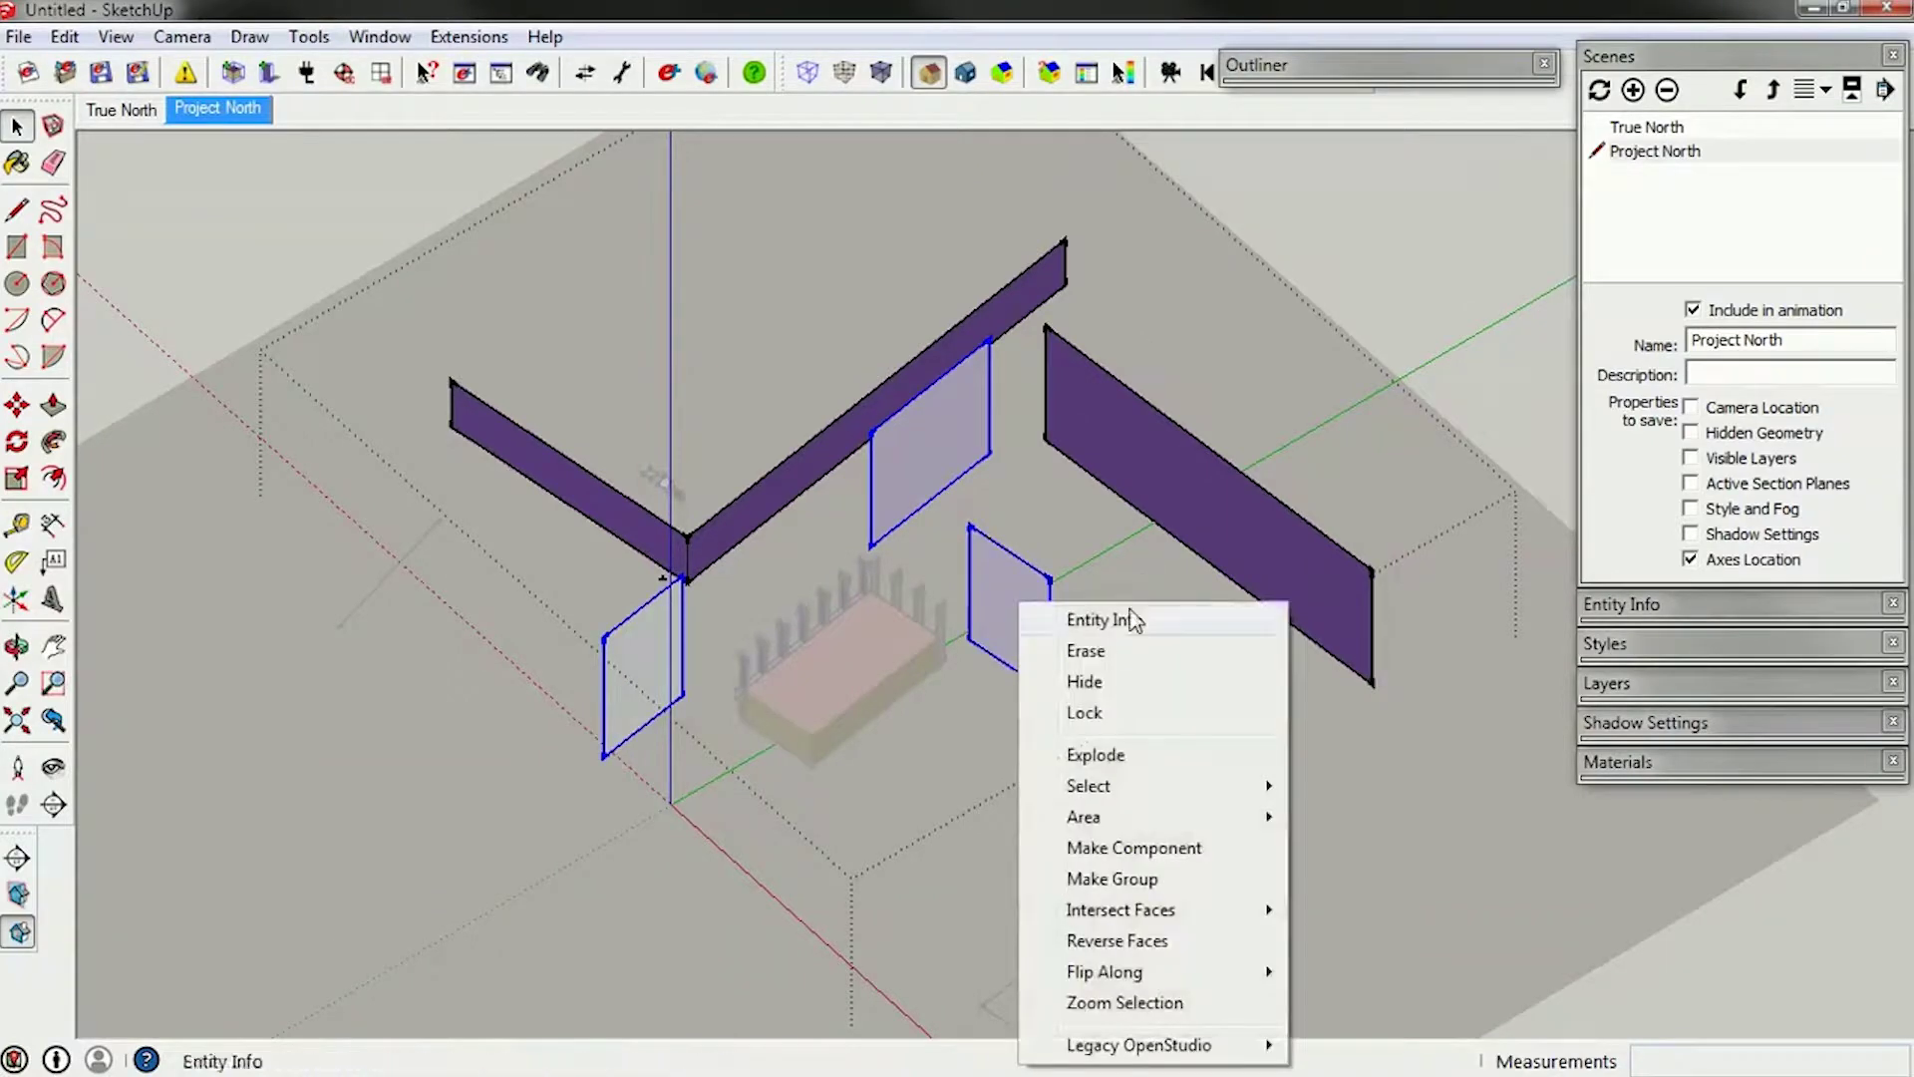
{"action": "left_click", "coordinate": [1120, 755]}
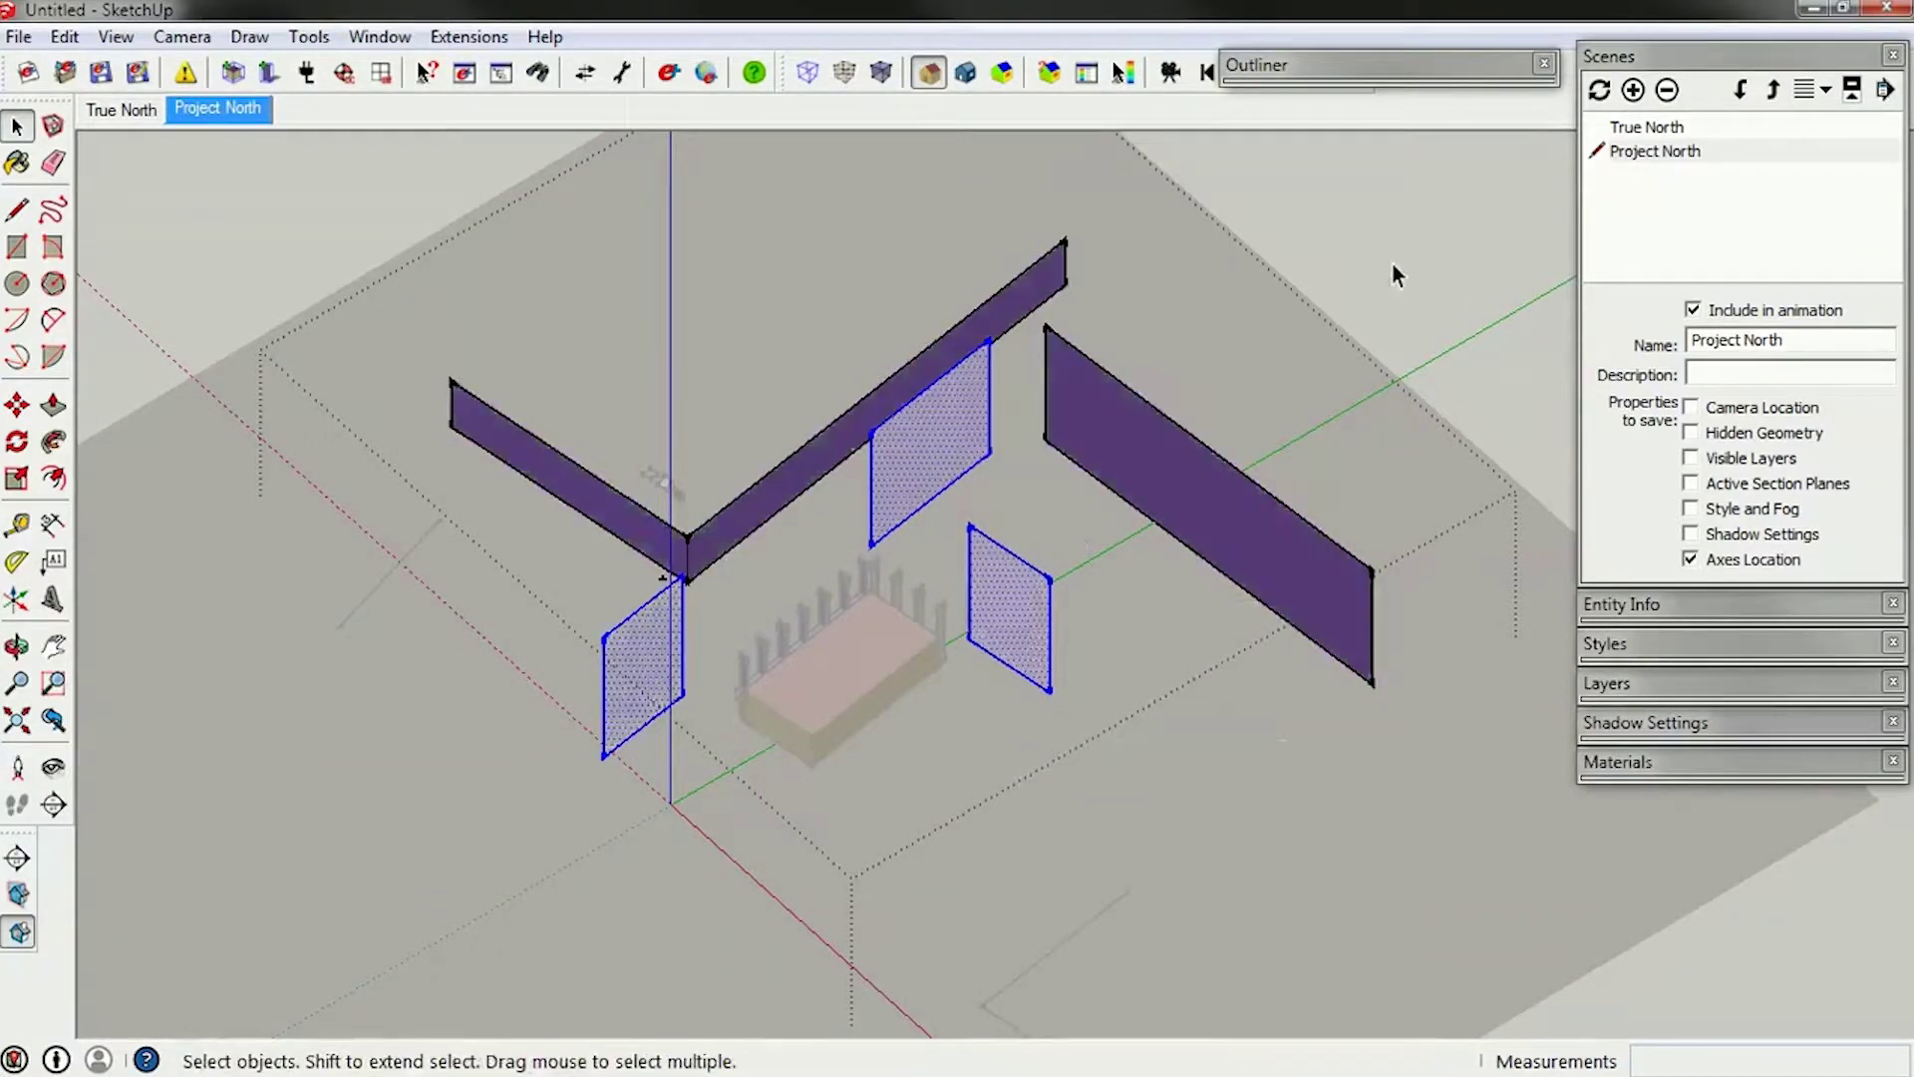
{"action": "left_click", "coordinate": [1442, 227]}
{"action": "middle_click_drag", "start_coordinate": [897, 438], "coordinate": [658, 592]}
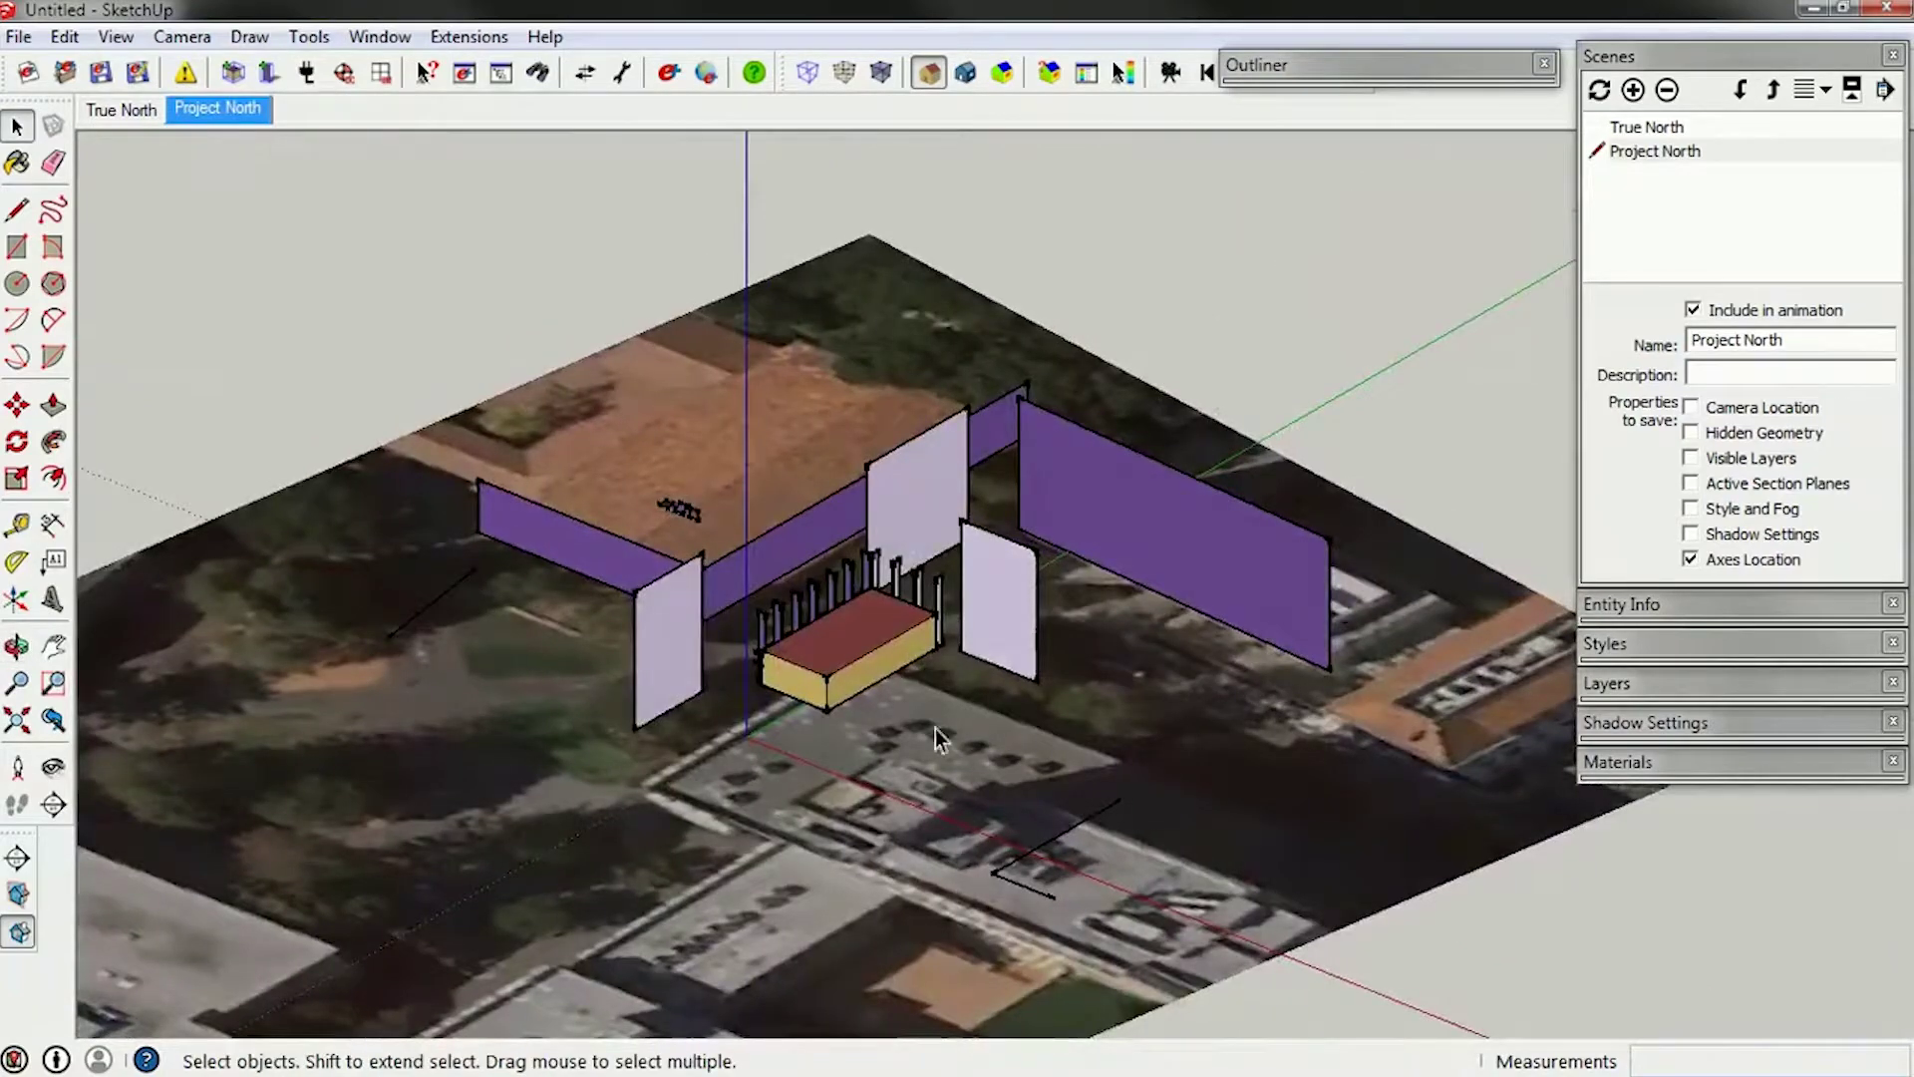
Move the three blue squares onto the zone box's edge.
{"action": "scroll", "coordinate": [676, 644], "scroll_direction": "up", "scroll_amount": 3}
{"action": "middle_click_drag", "start_coordinate": [877, 680], "coordinate": [939, 626]}
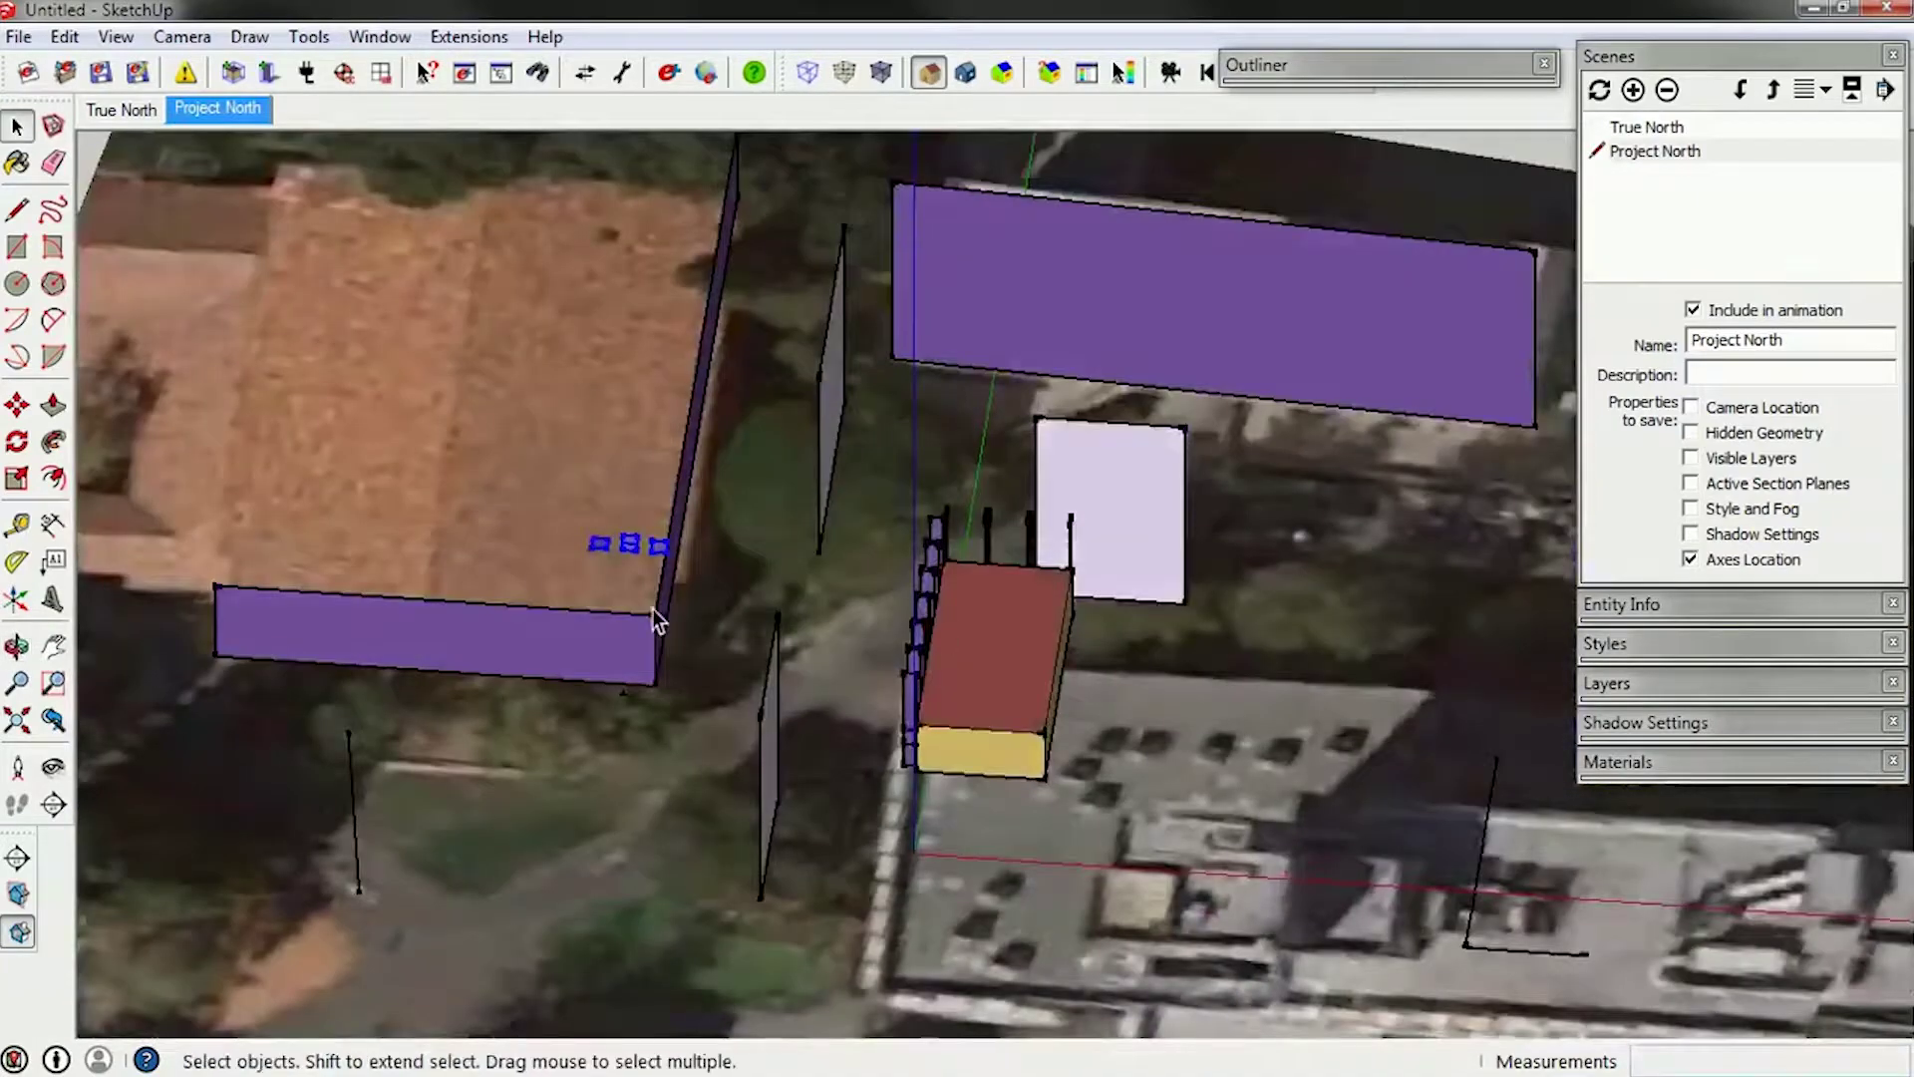
{"action": "scroll", "coordinate": [626, 588], "scroll_direction": "up", "scroll_amount": 5}
{"action": "key", "text": "m"}
{"action": "left_click", "coordinate": [728, 501]}
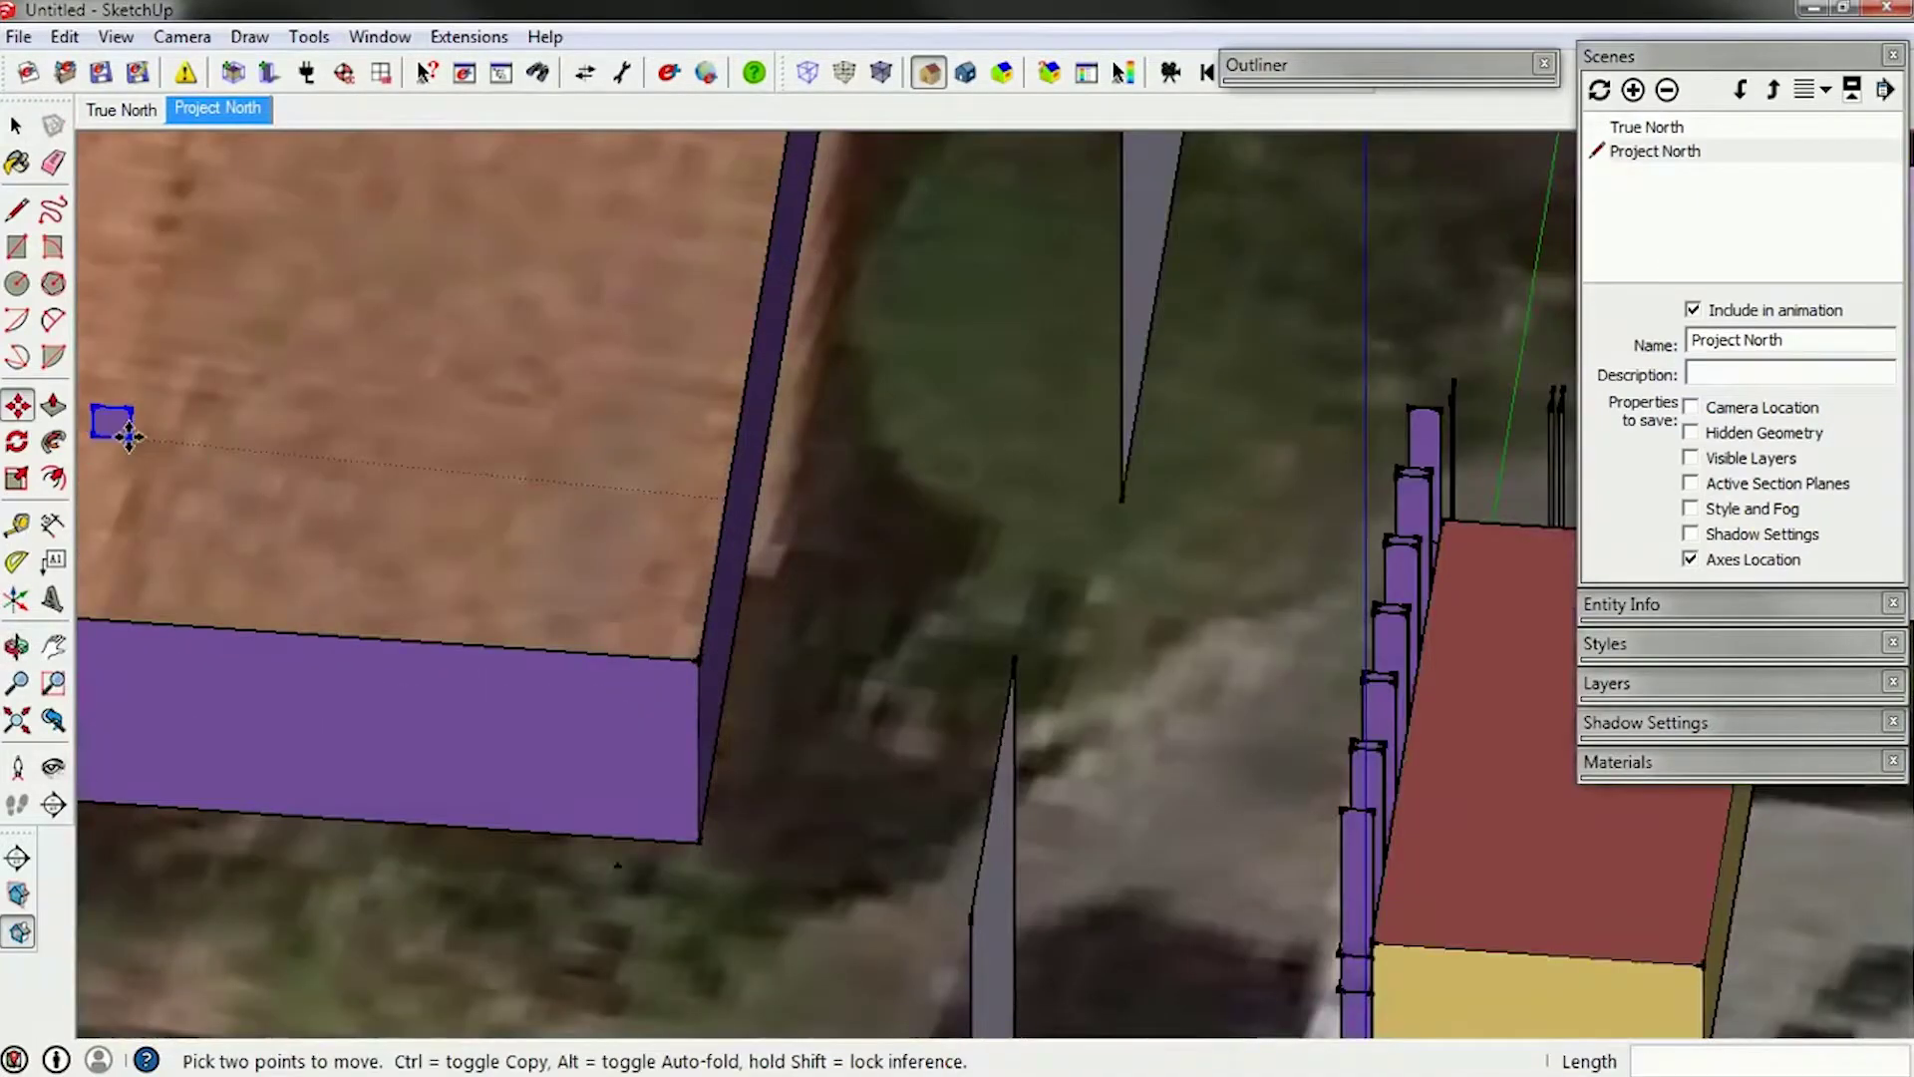
{"action": "scroll", "coordinate": [111, 415], "scroll_direction": "down", "scroll_amount": 2}
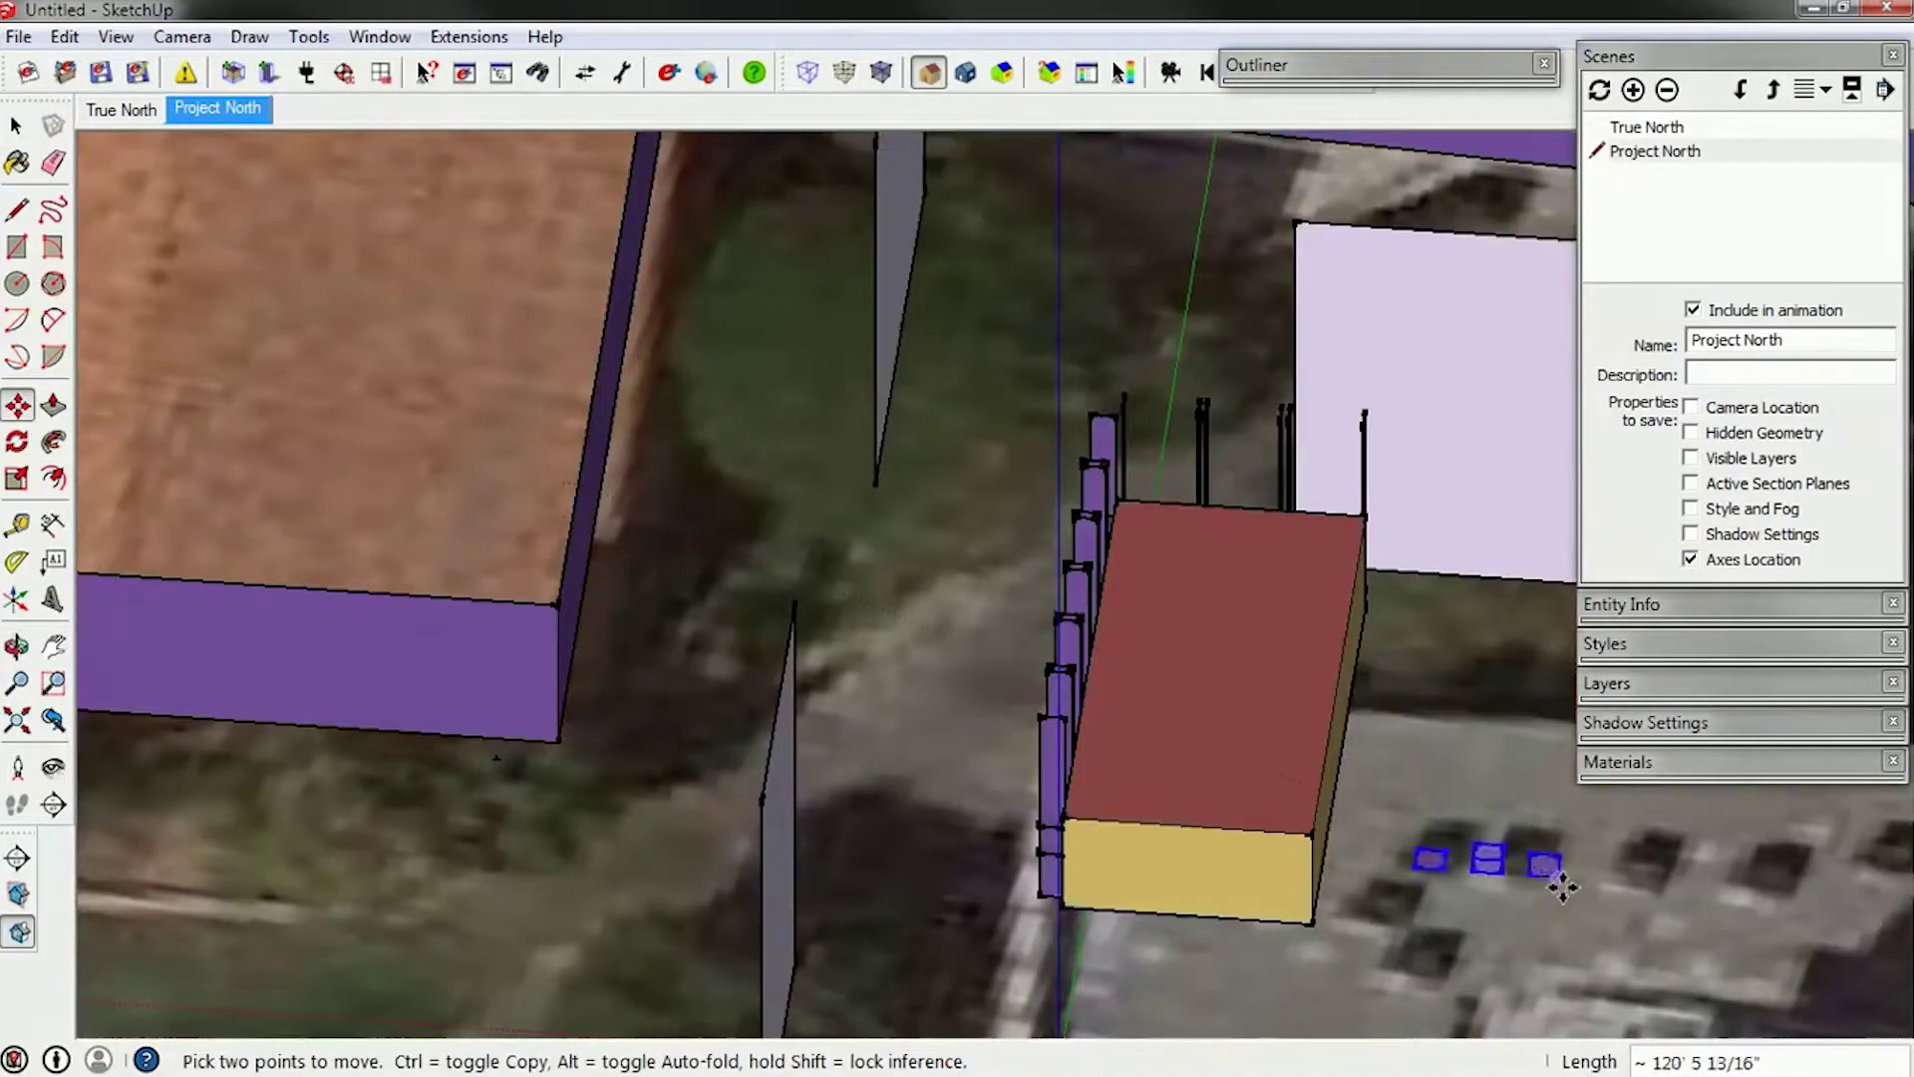
{"action": "left_click", "coordinate": [1301, 824]}
{"action": "key", "text": "space"}
Move the squares again from the box corner onto the roof edge.
{"action": "middle_click_drag", "start_coordinate": [1350, 885], "coordinate": [804, 833]}
{"action": "scroll", "coordinate": [871, 862], "scroll_direction": "up", "scroll_amount": 5}
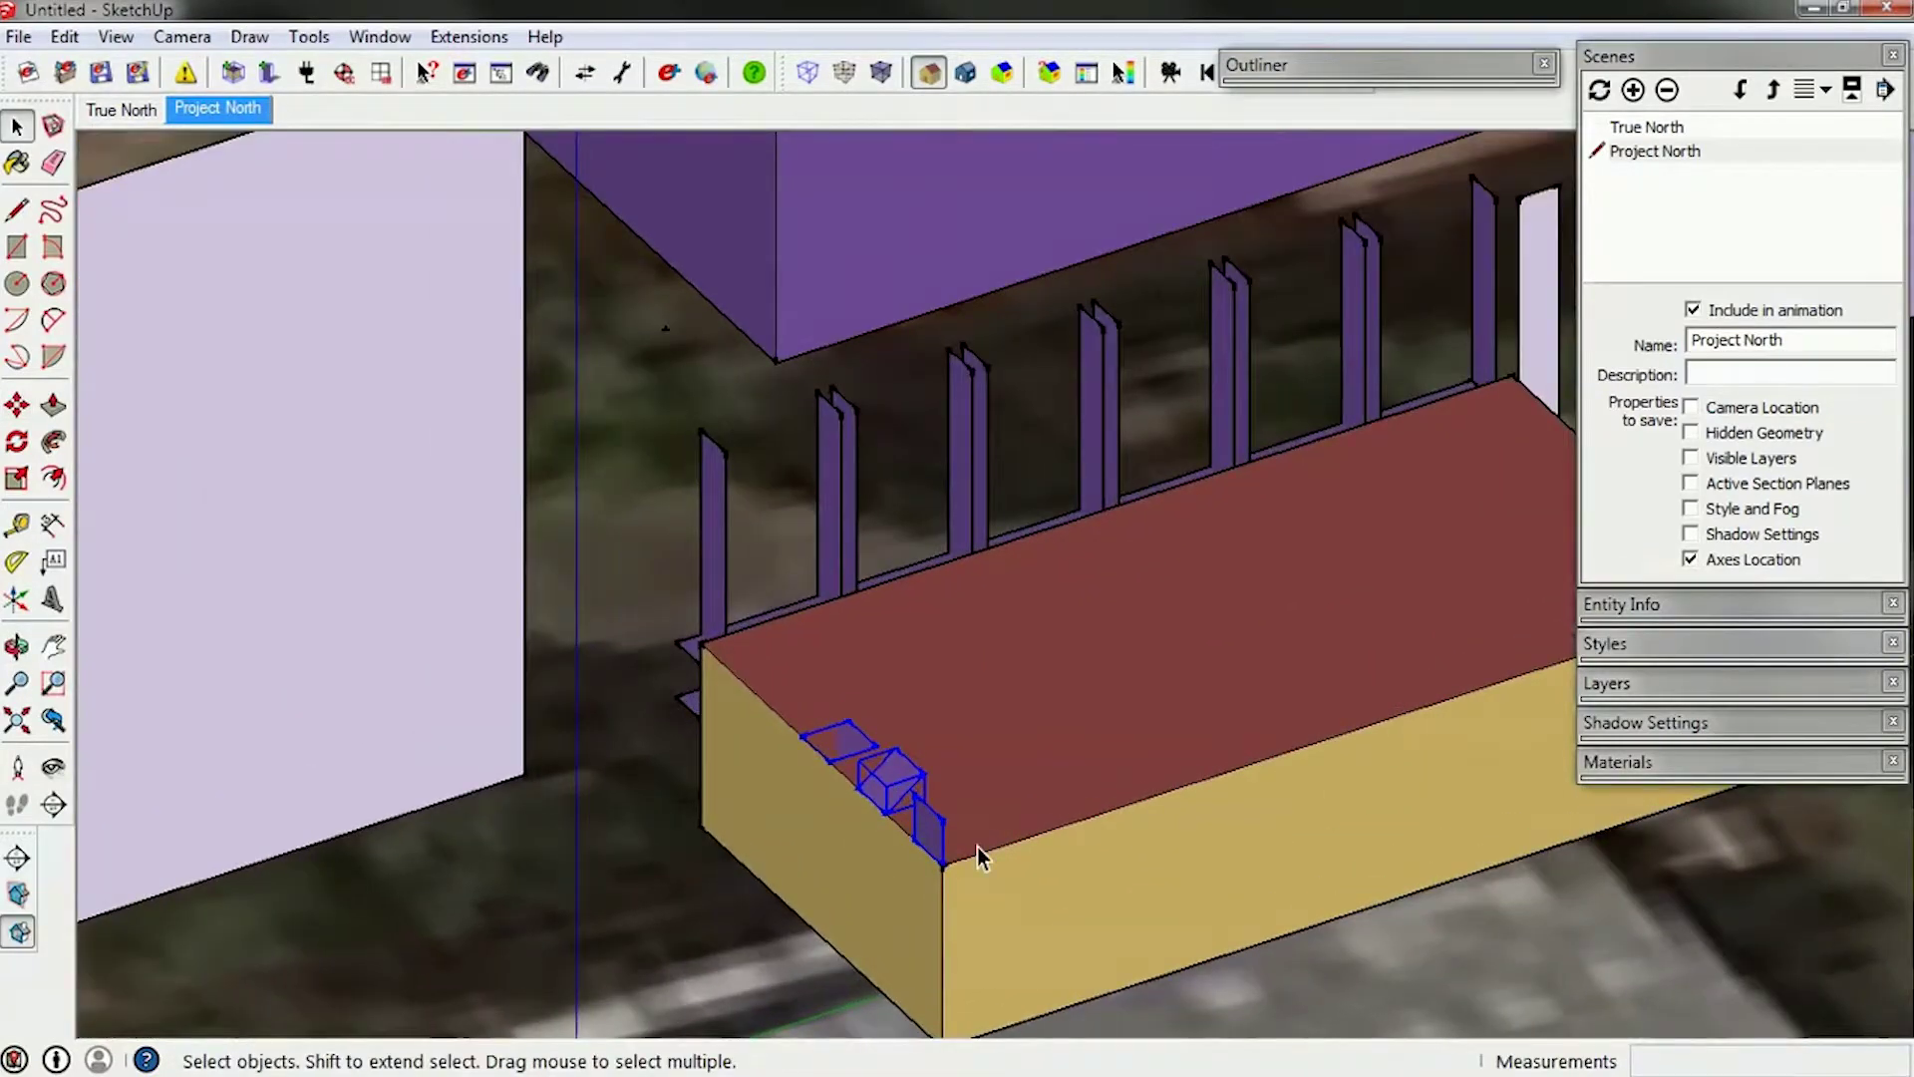
{"action": "key", "text": "m"}
{"action": "left_click", "coordinate": [942, 863]}
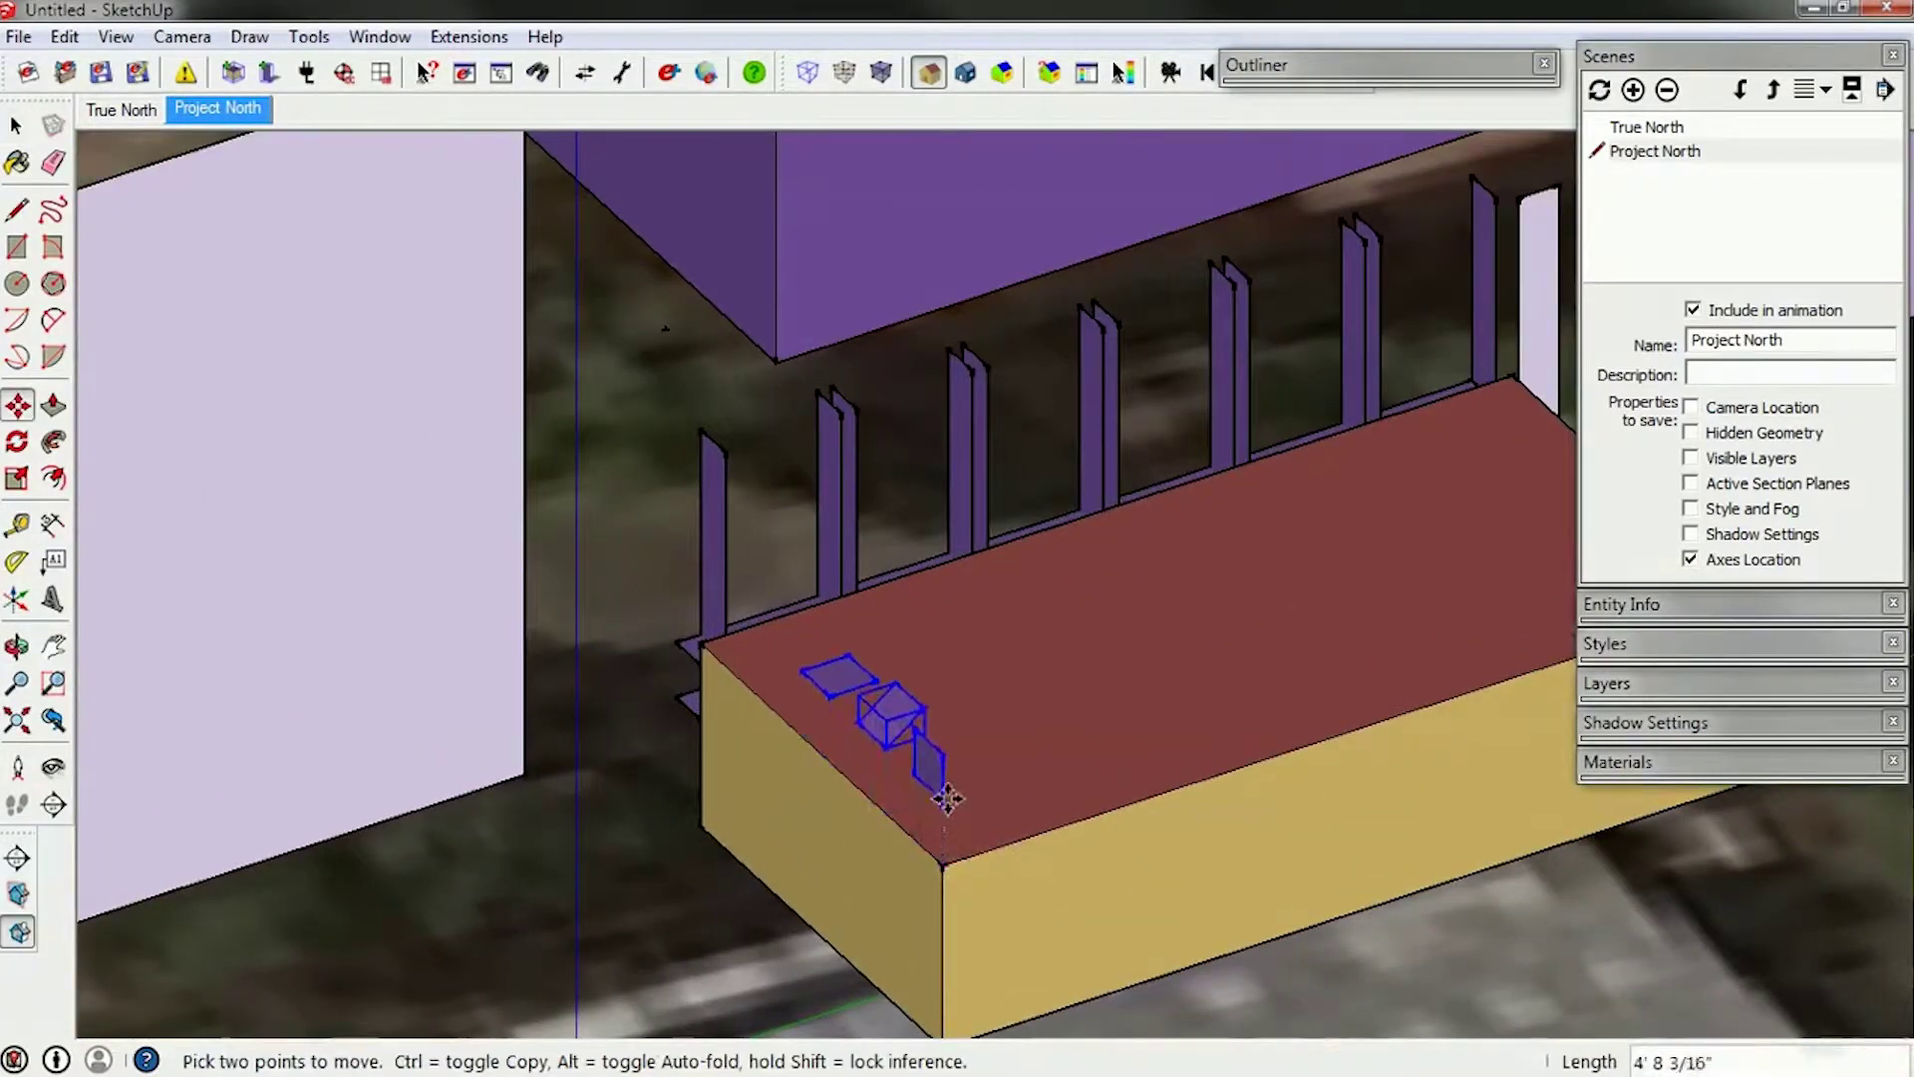
{"action": "left_click", "coordinate": [947, 797]}
{"action": "key", "text": "space"}
{"action": "middle_click_drag", "start_coordinate": [947, 798], "coordinate": [1321, 431]}
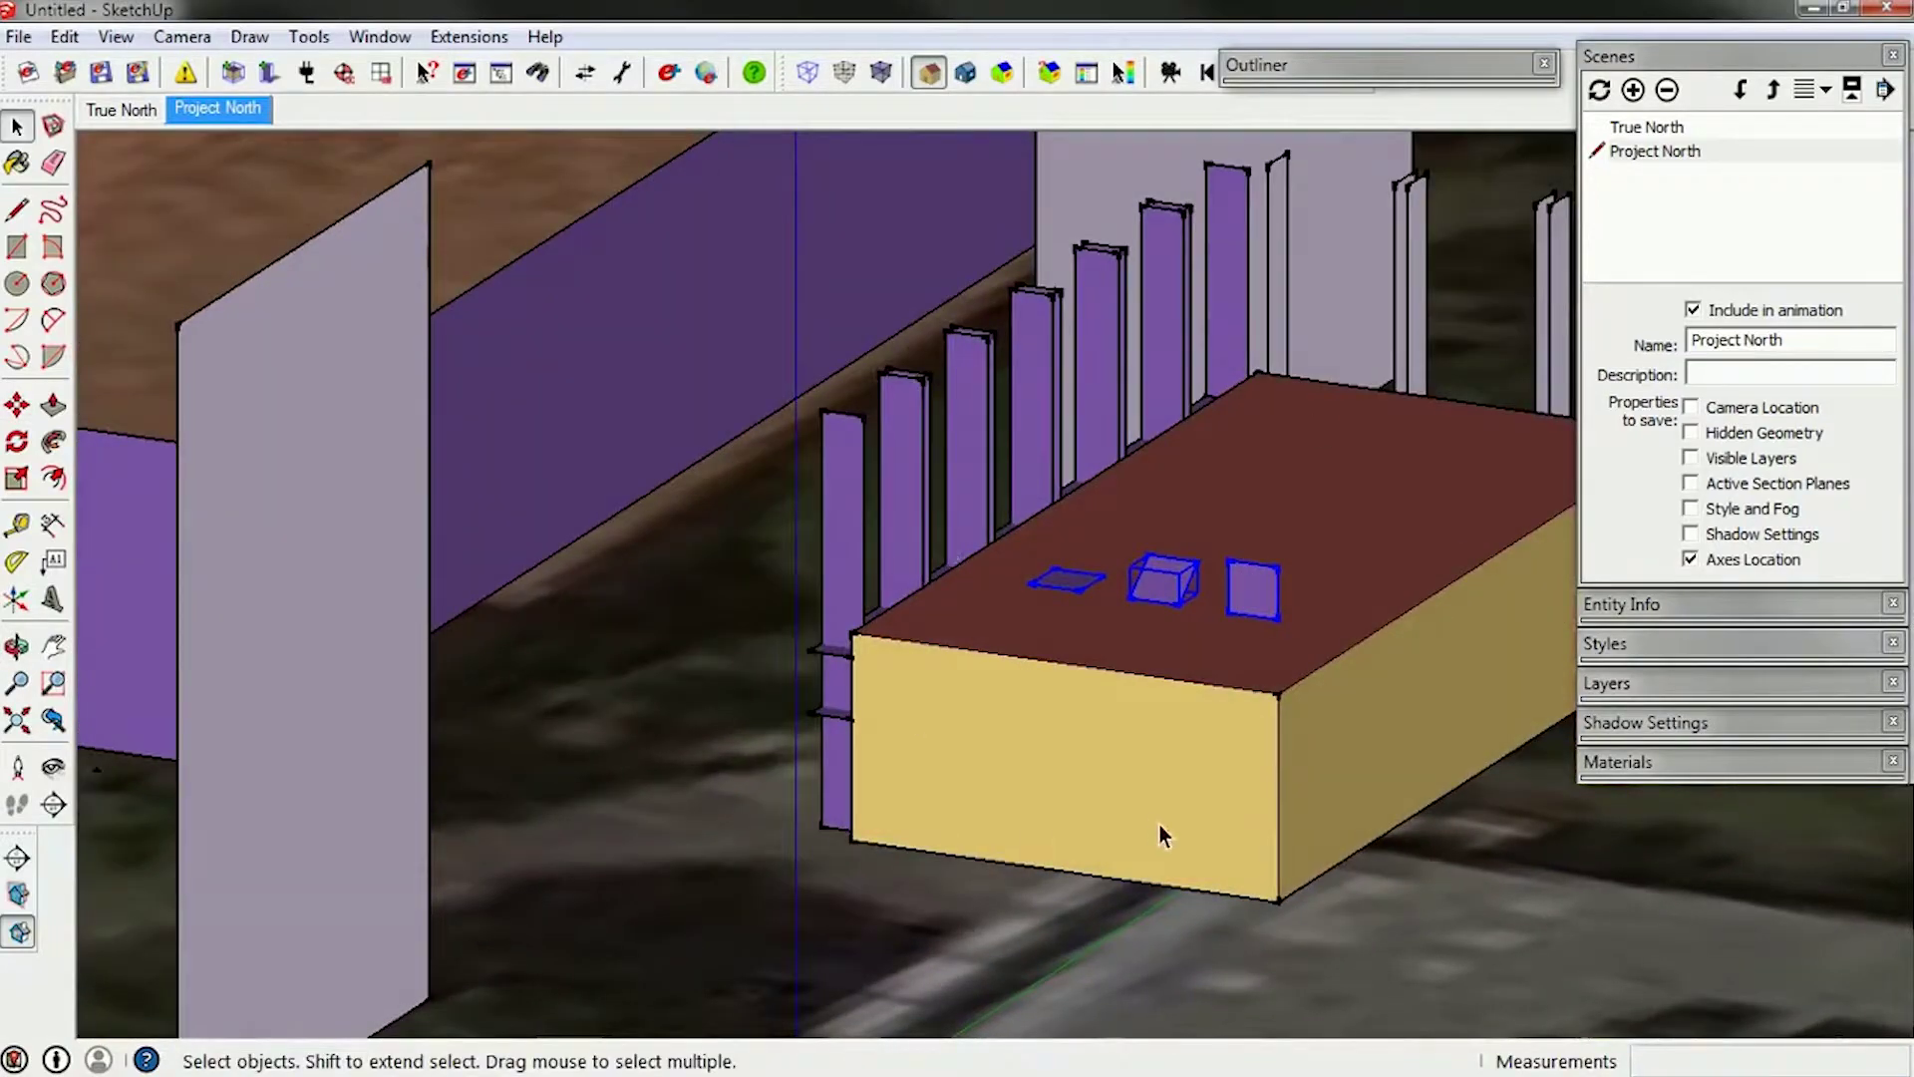
{"action": "middle_click_drag", "start_coordinate": [1203, 841], "coordinate": [1299, 771]}
{"action": "middle_click_drag", "start_coordinate": [964, 695], "coordinate": [704, 700]}
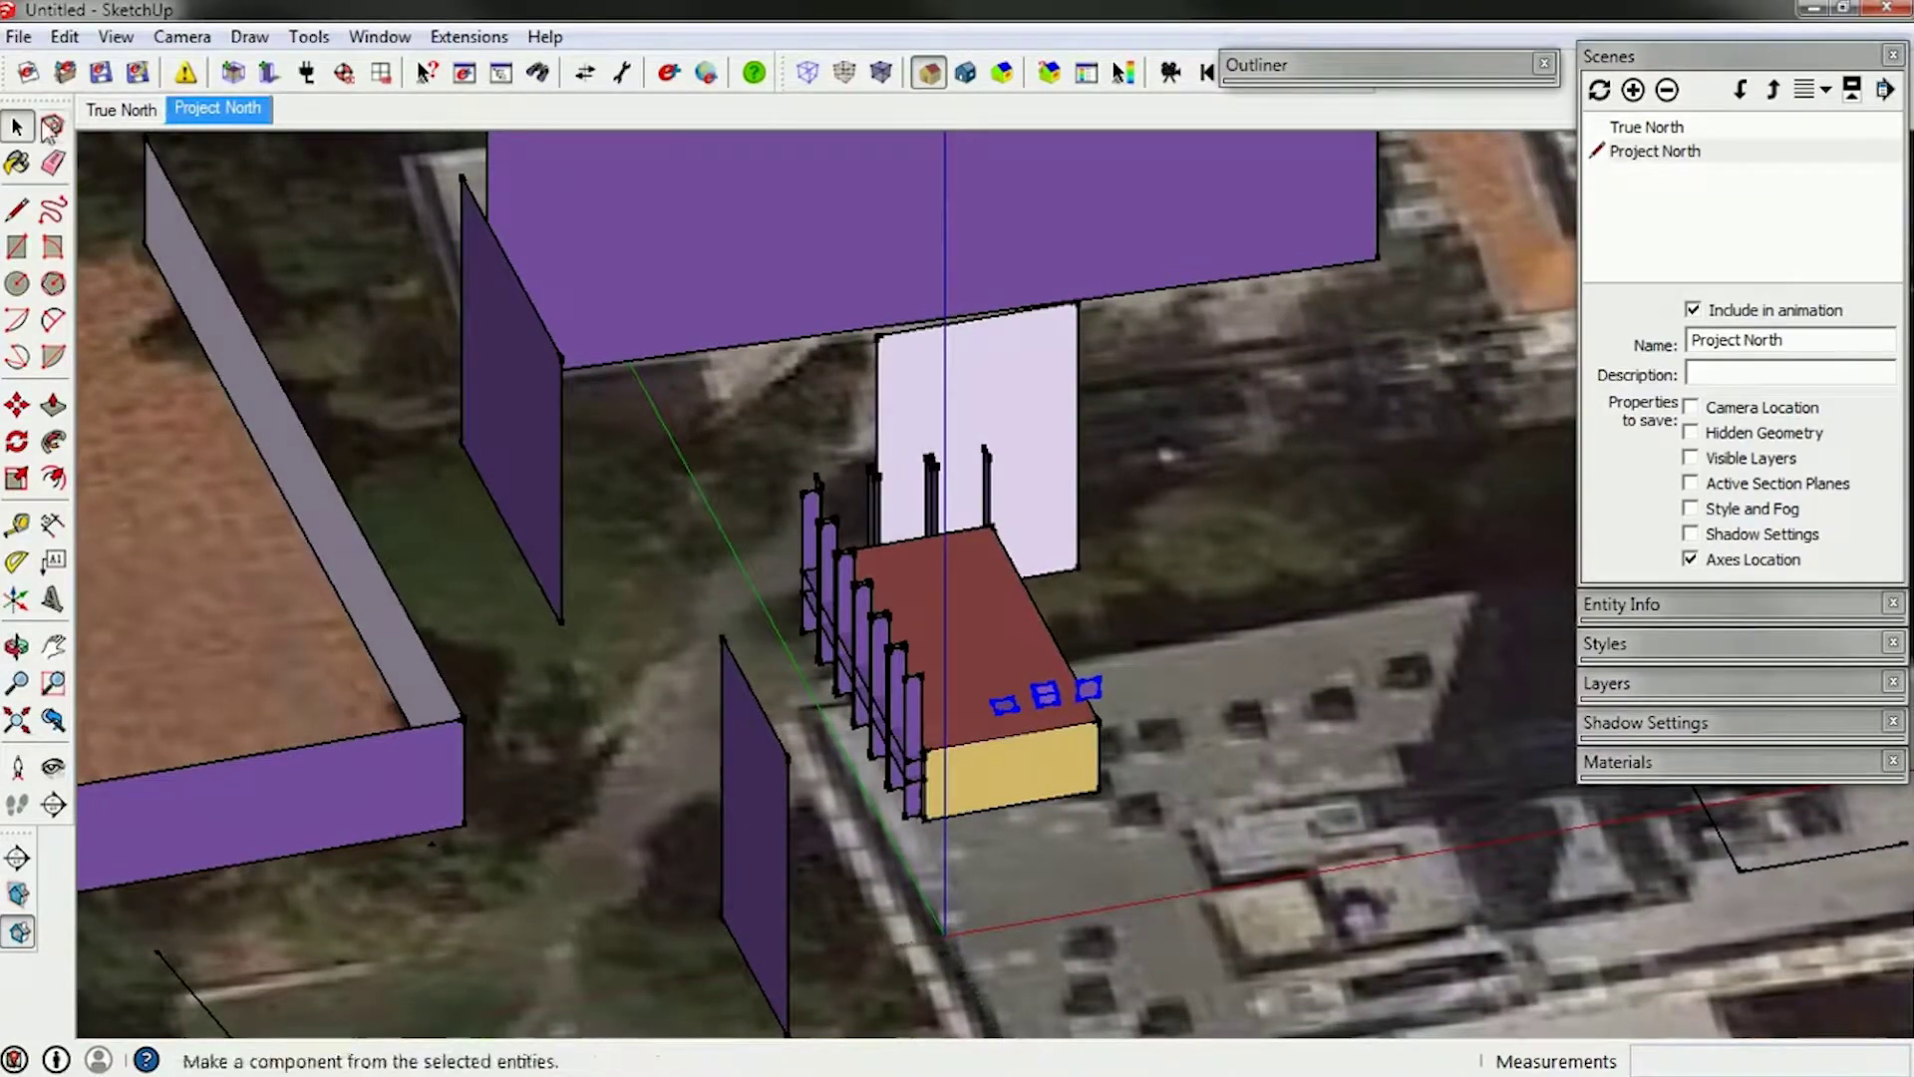
{"action": "left_click", "coordinate": [138, 72]}
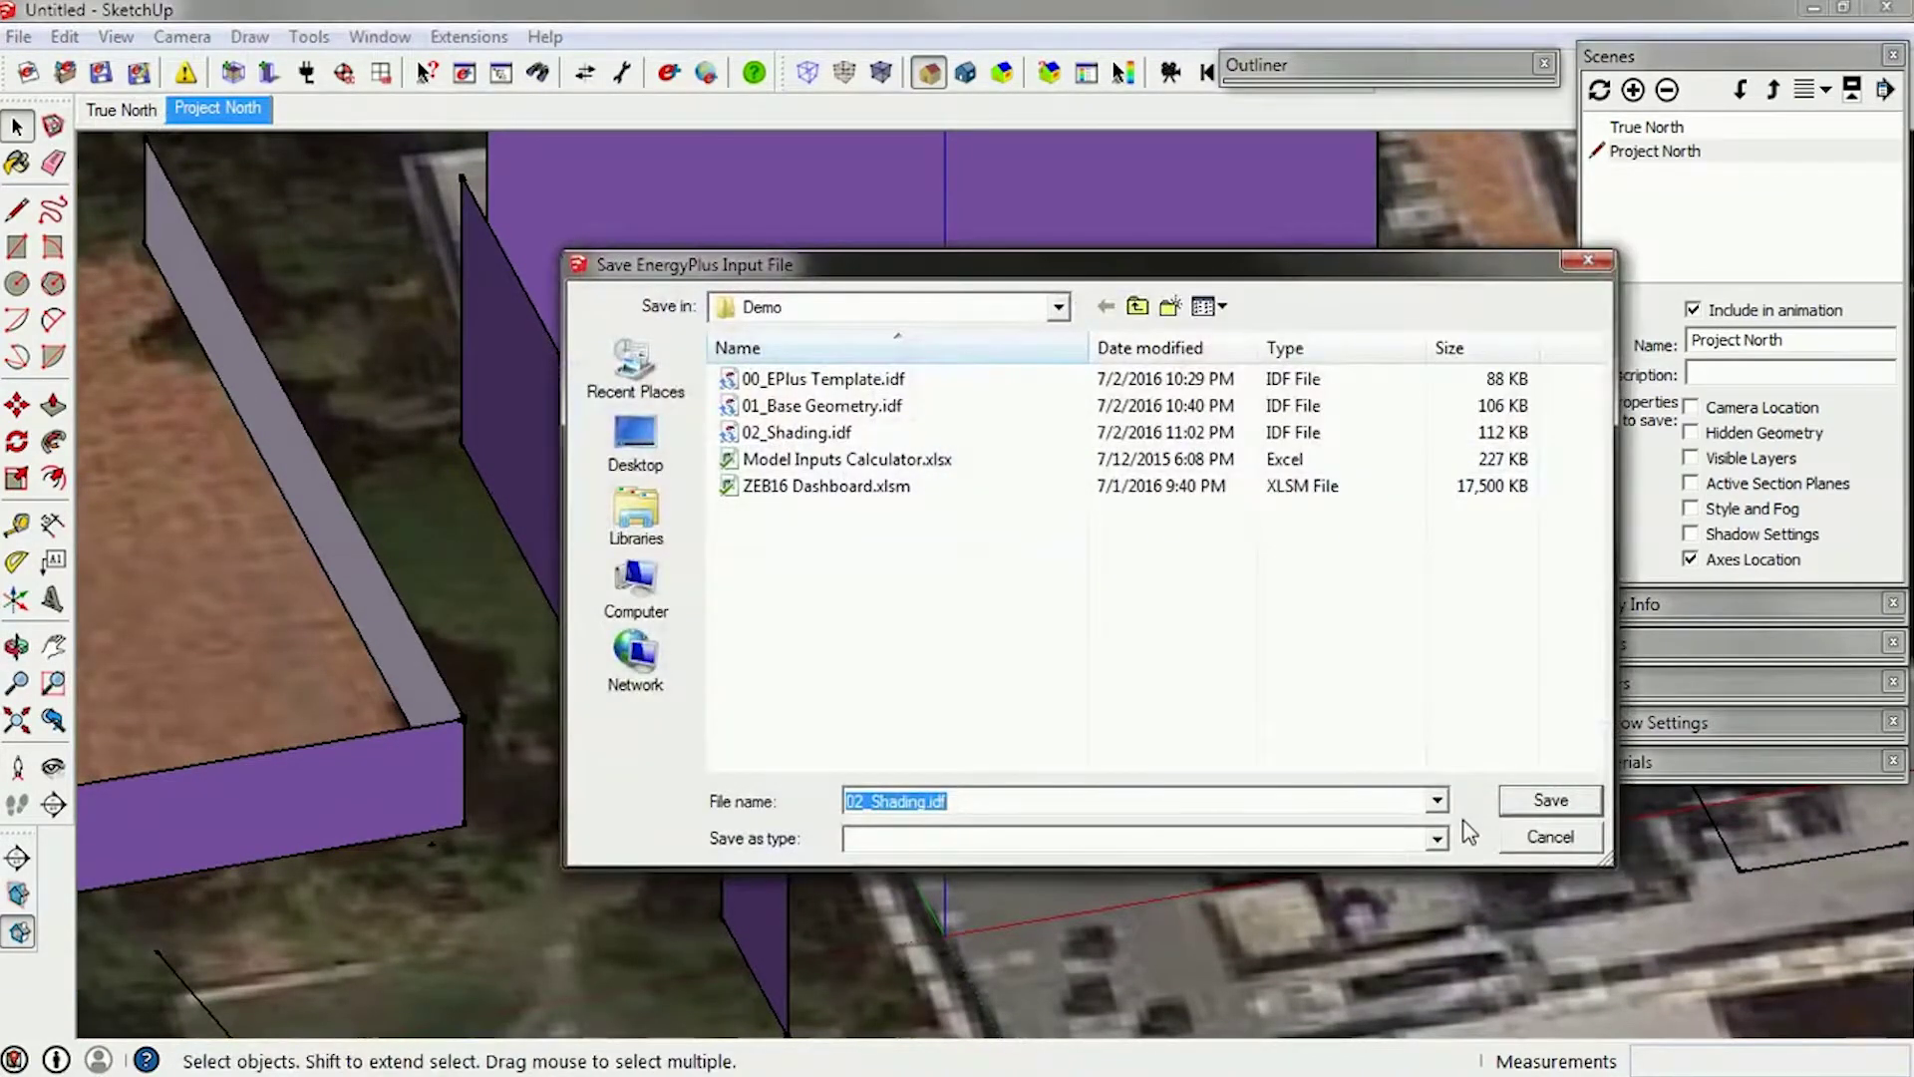
Name the EnergyPlus input file 03_Context and confirm the save.
{"action": "type", "text": "03_"}
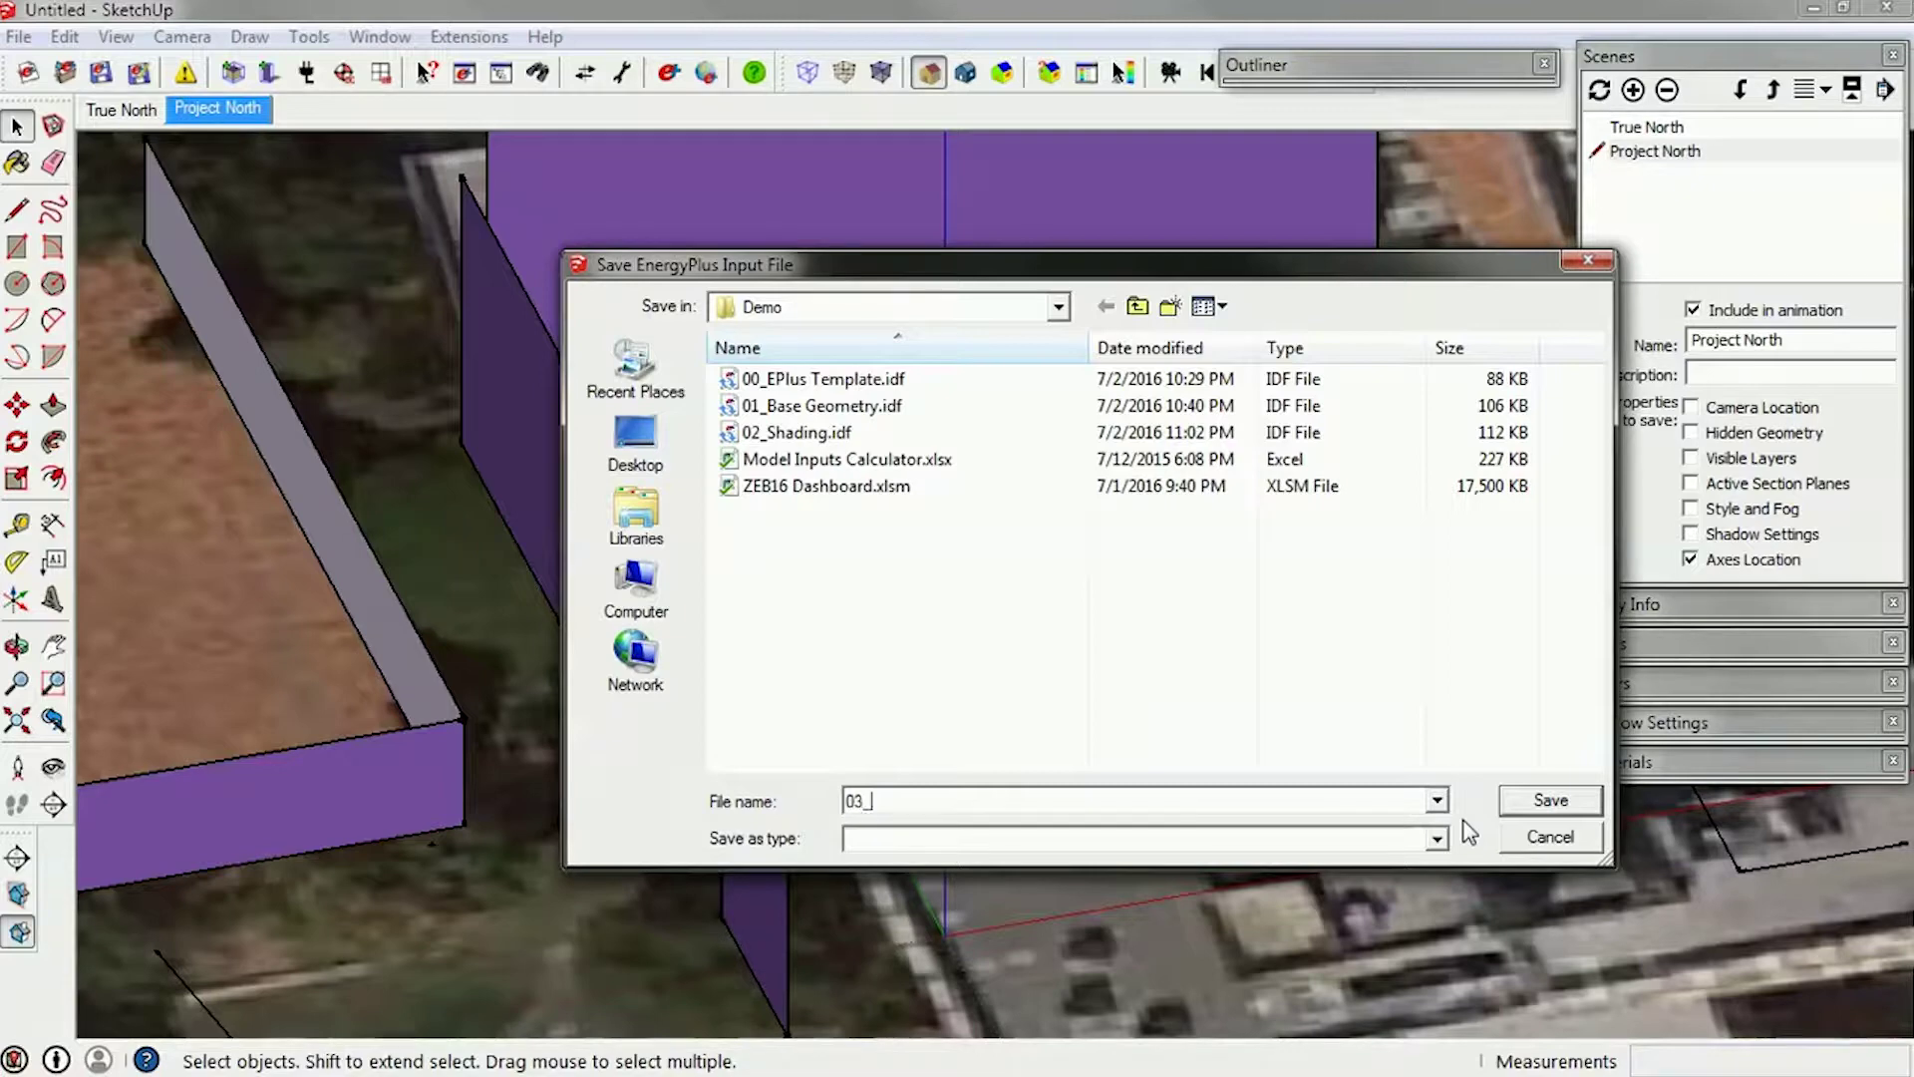
{"action": "type", "text": "Context.idf"}
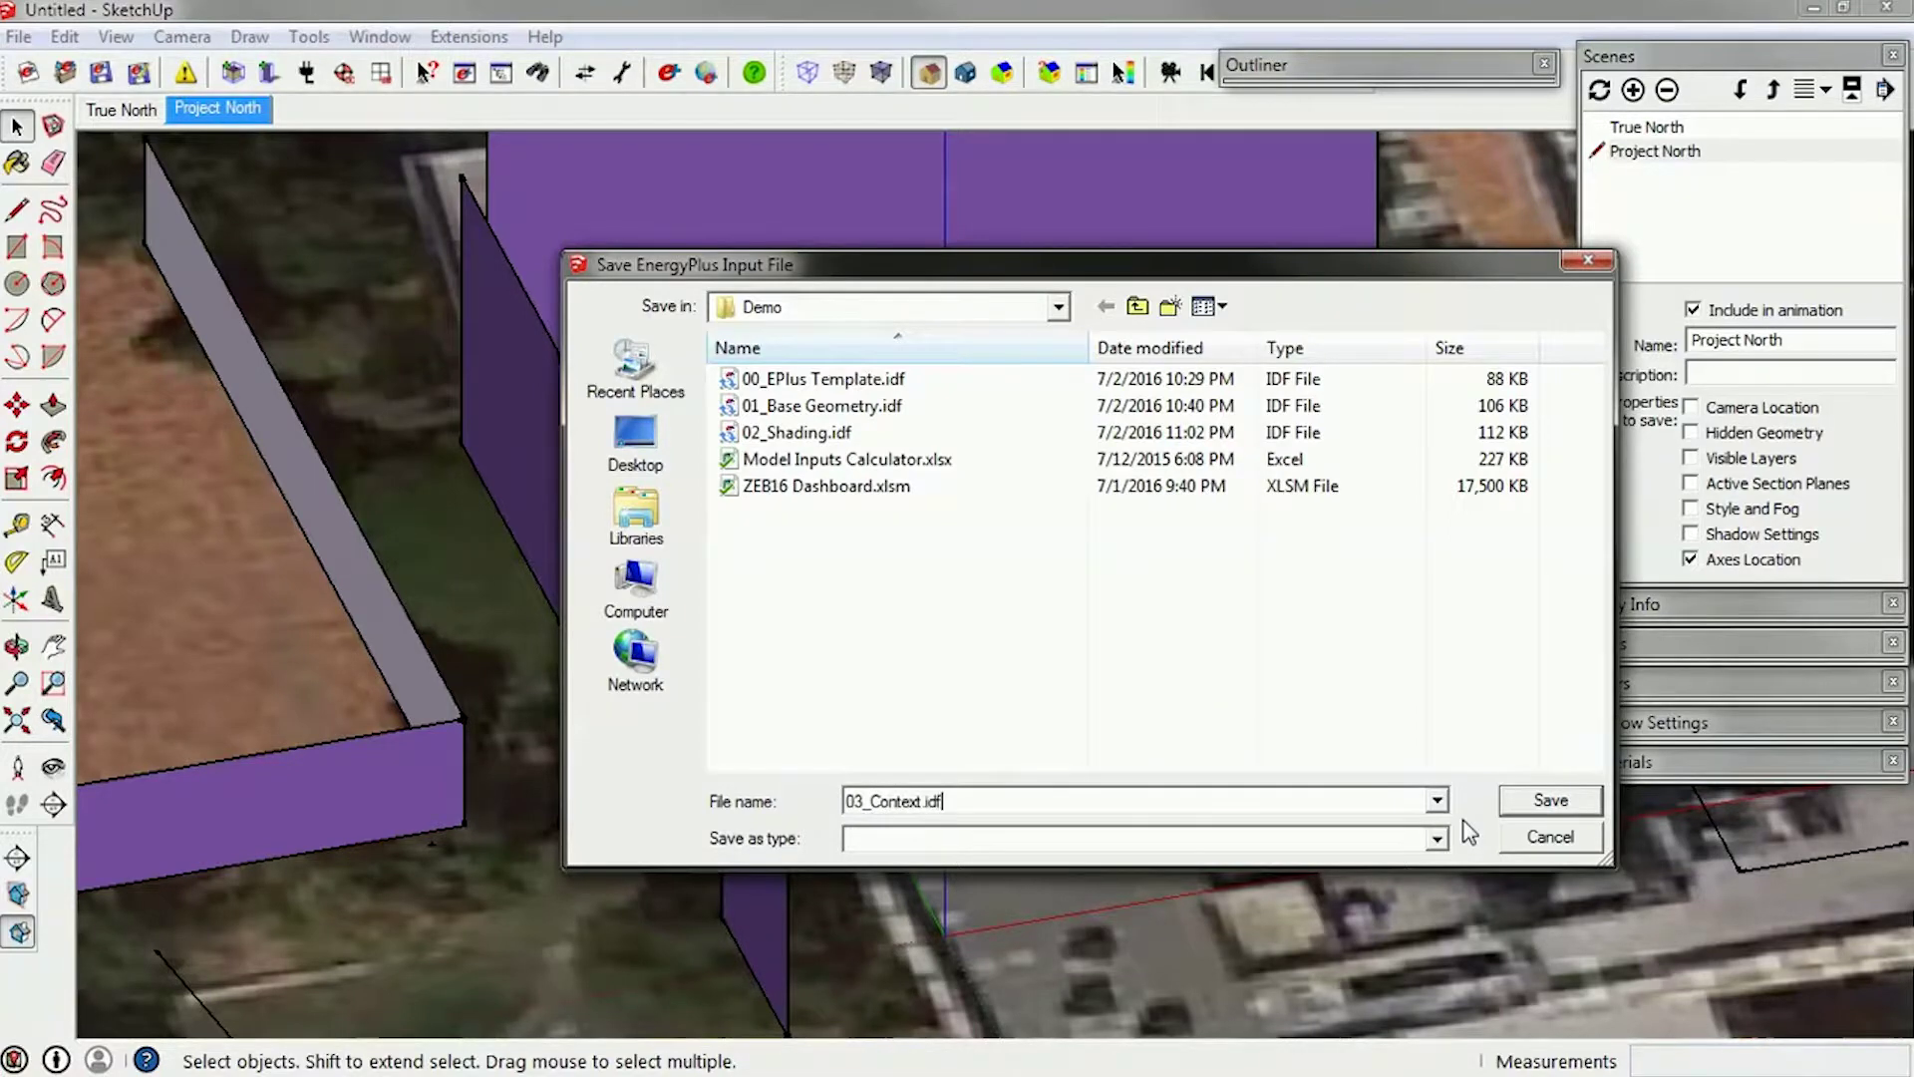
{"action": "key", "text": "Return"}
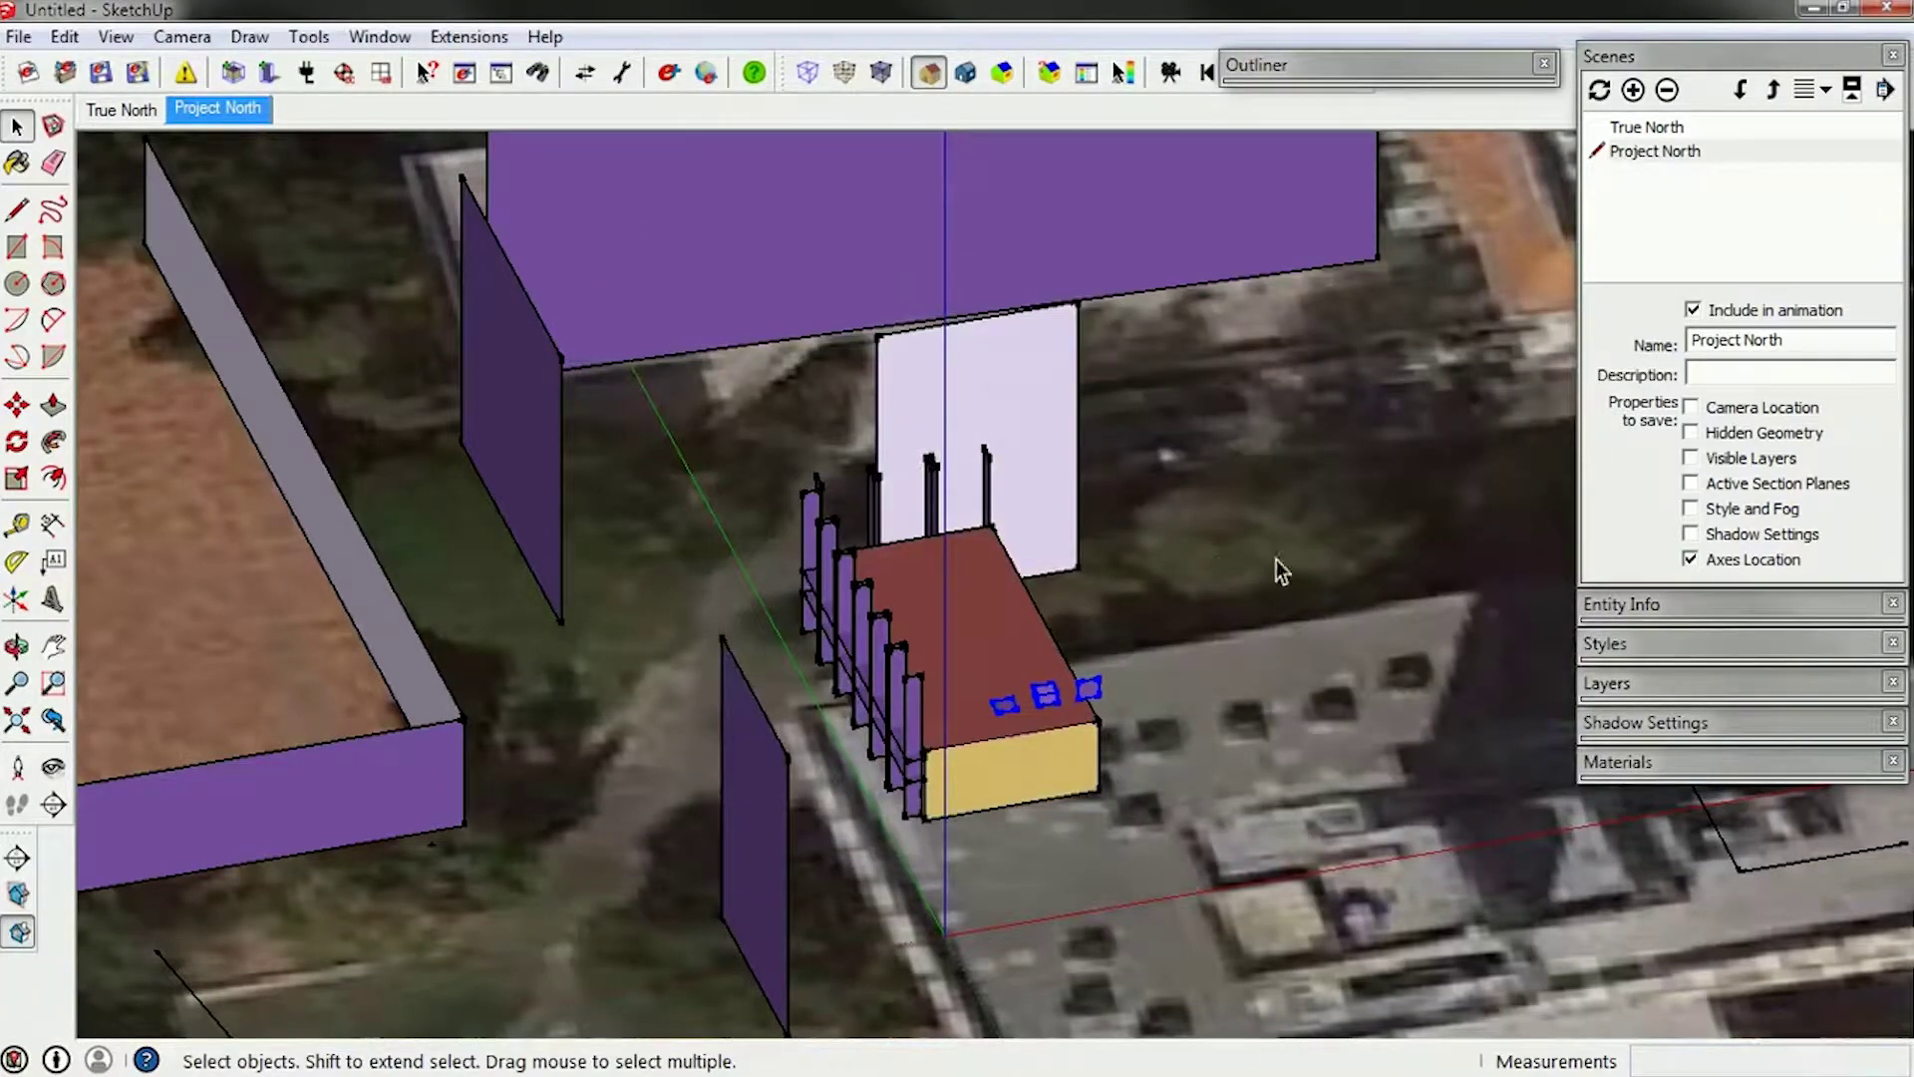
{"action": "middle_click_drag", "start_coordinate": [1000, 518], "coordinate": [646, 480]}
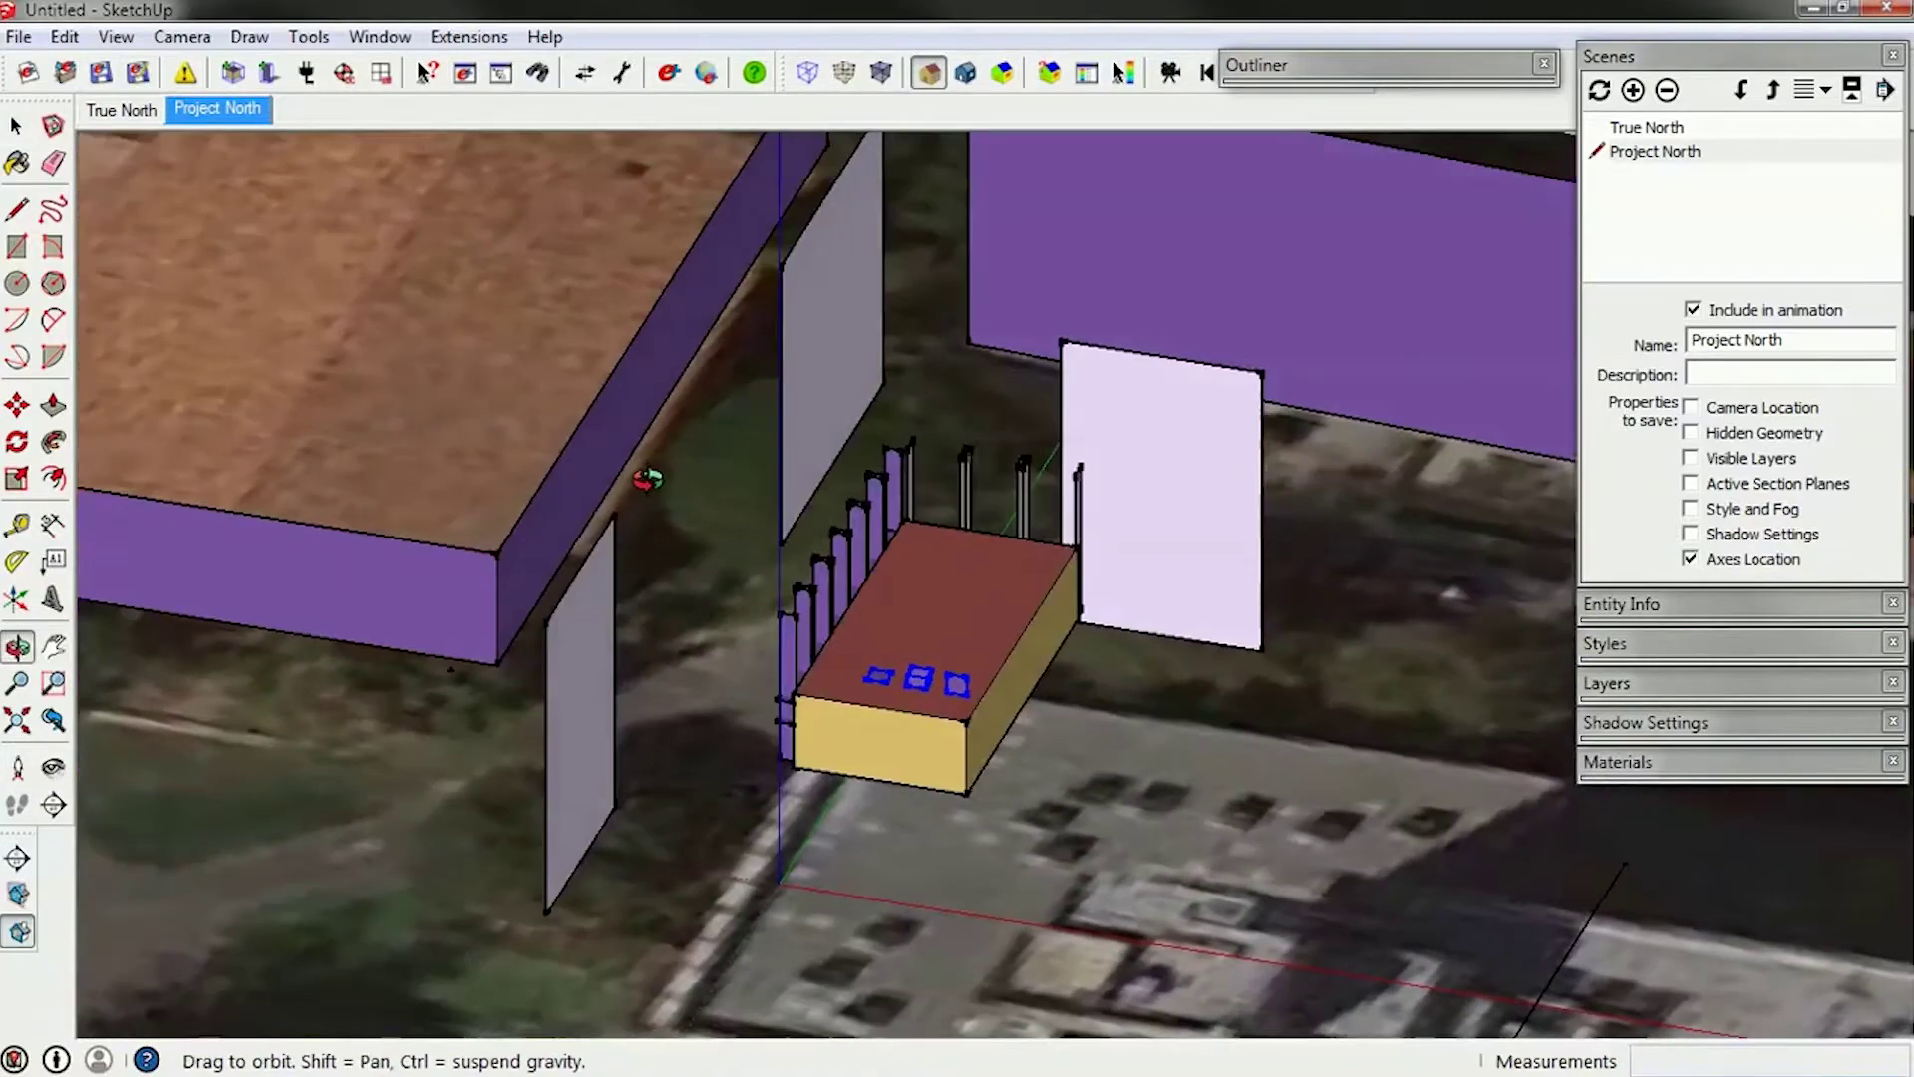
{"action": "middle_click_drag", "start_coordinate": [959, 767], "coordinate": [1359, 662]}
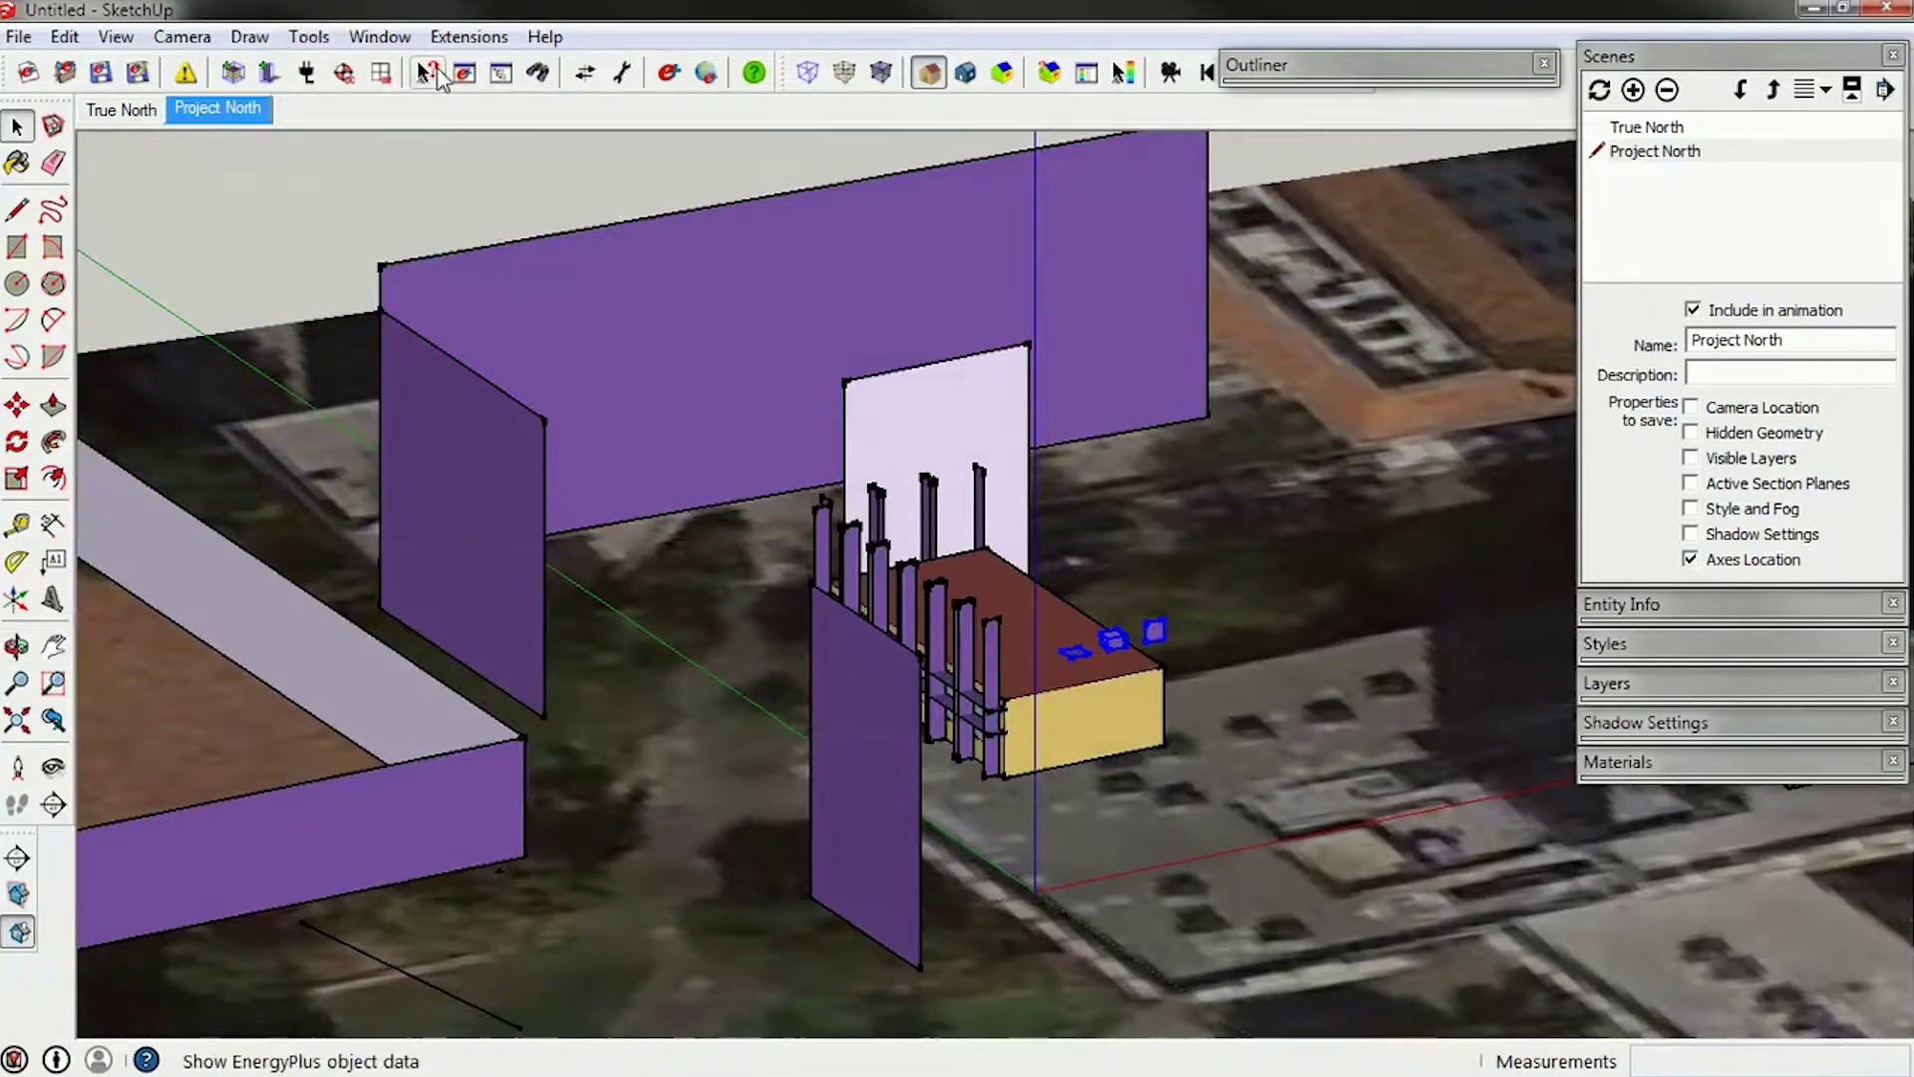
{"action": "left_click", "coordinate": [426, 73]}
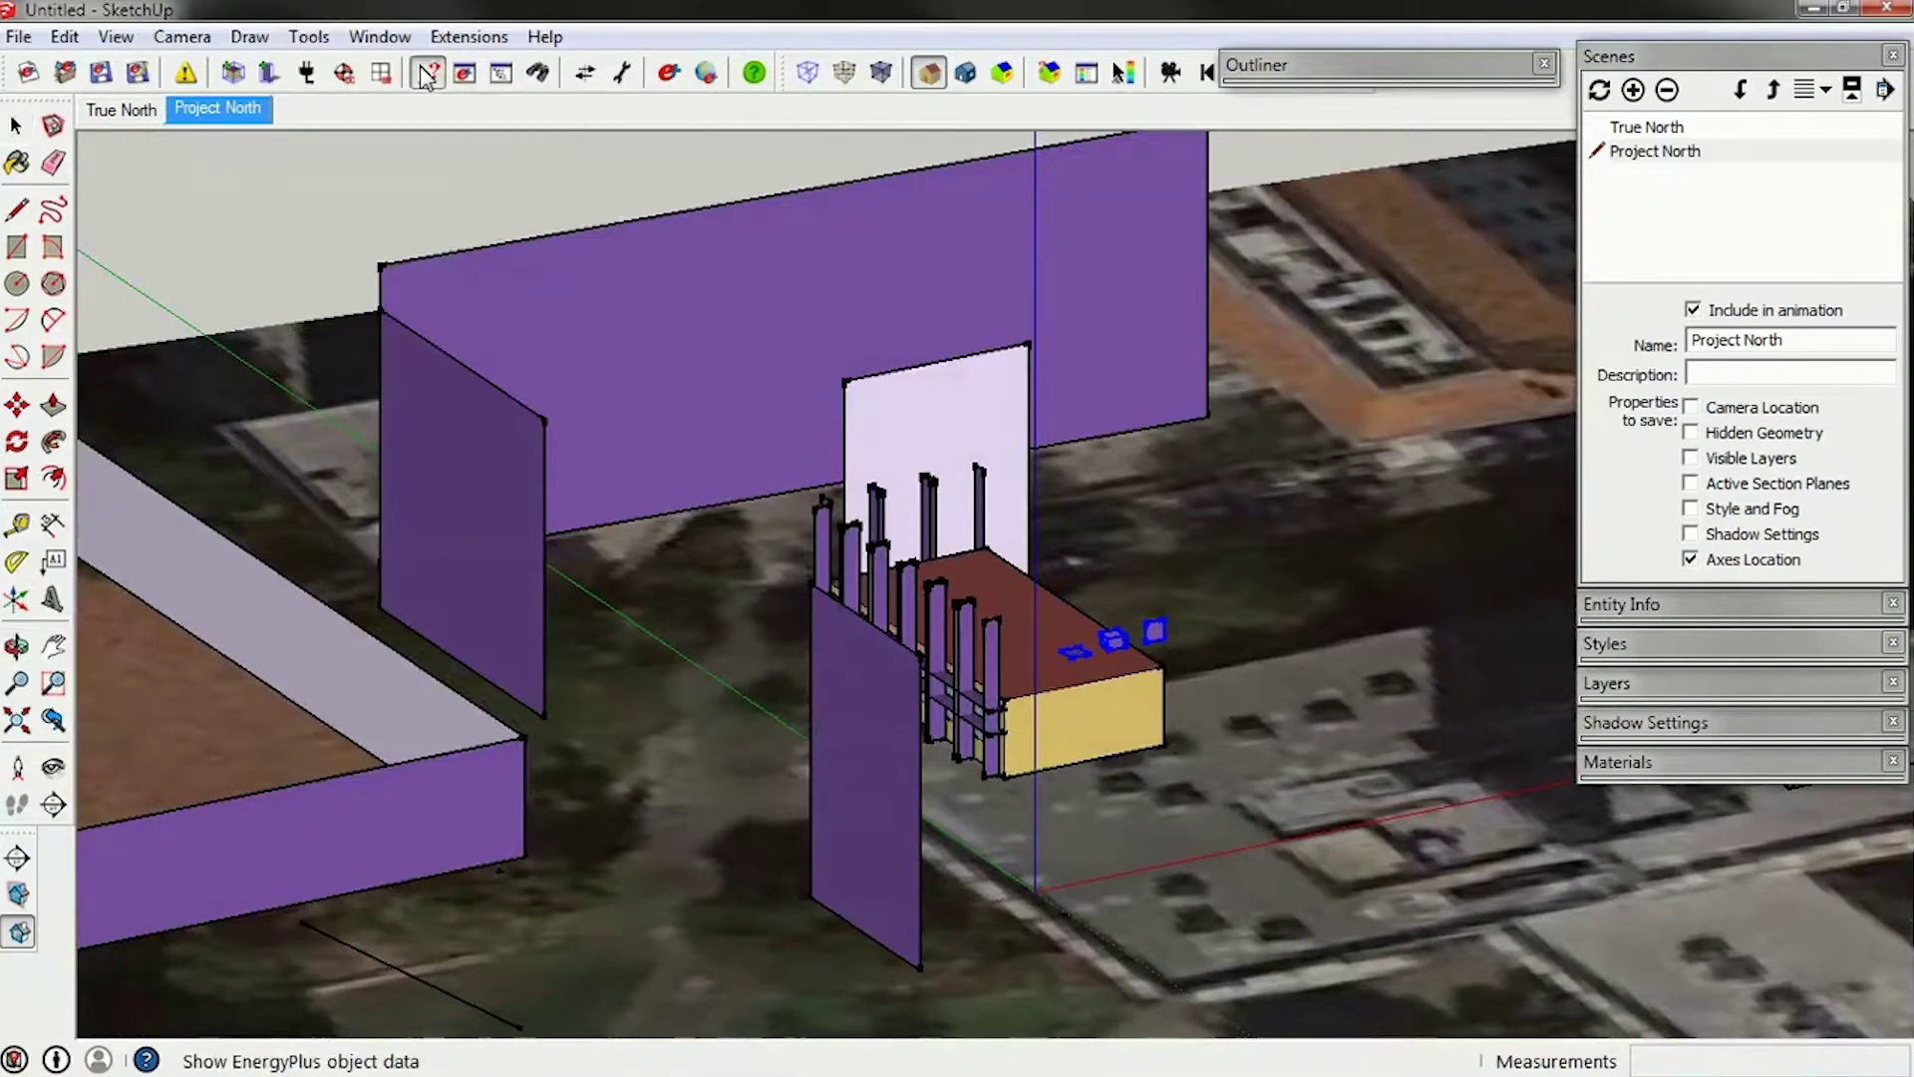
{"action": "mouse_move", "coordinate": [574, 297]}
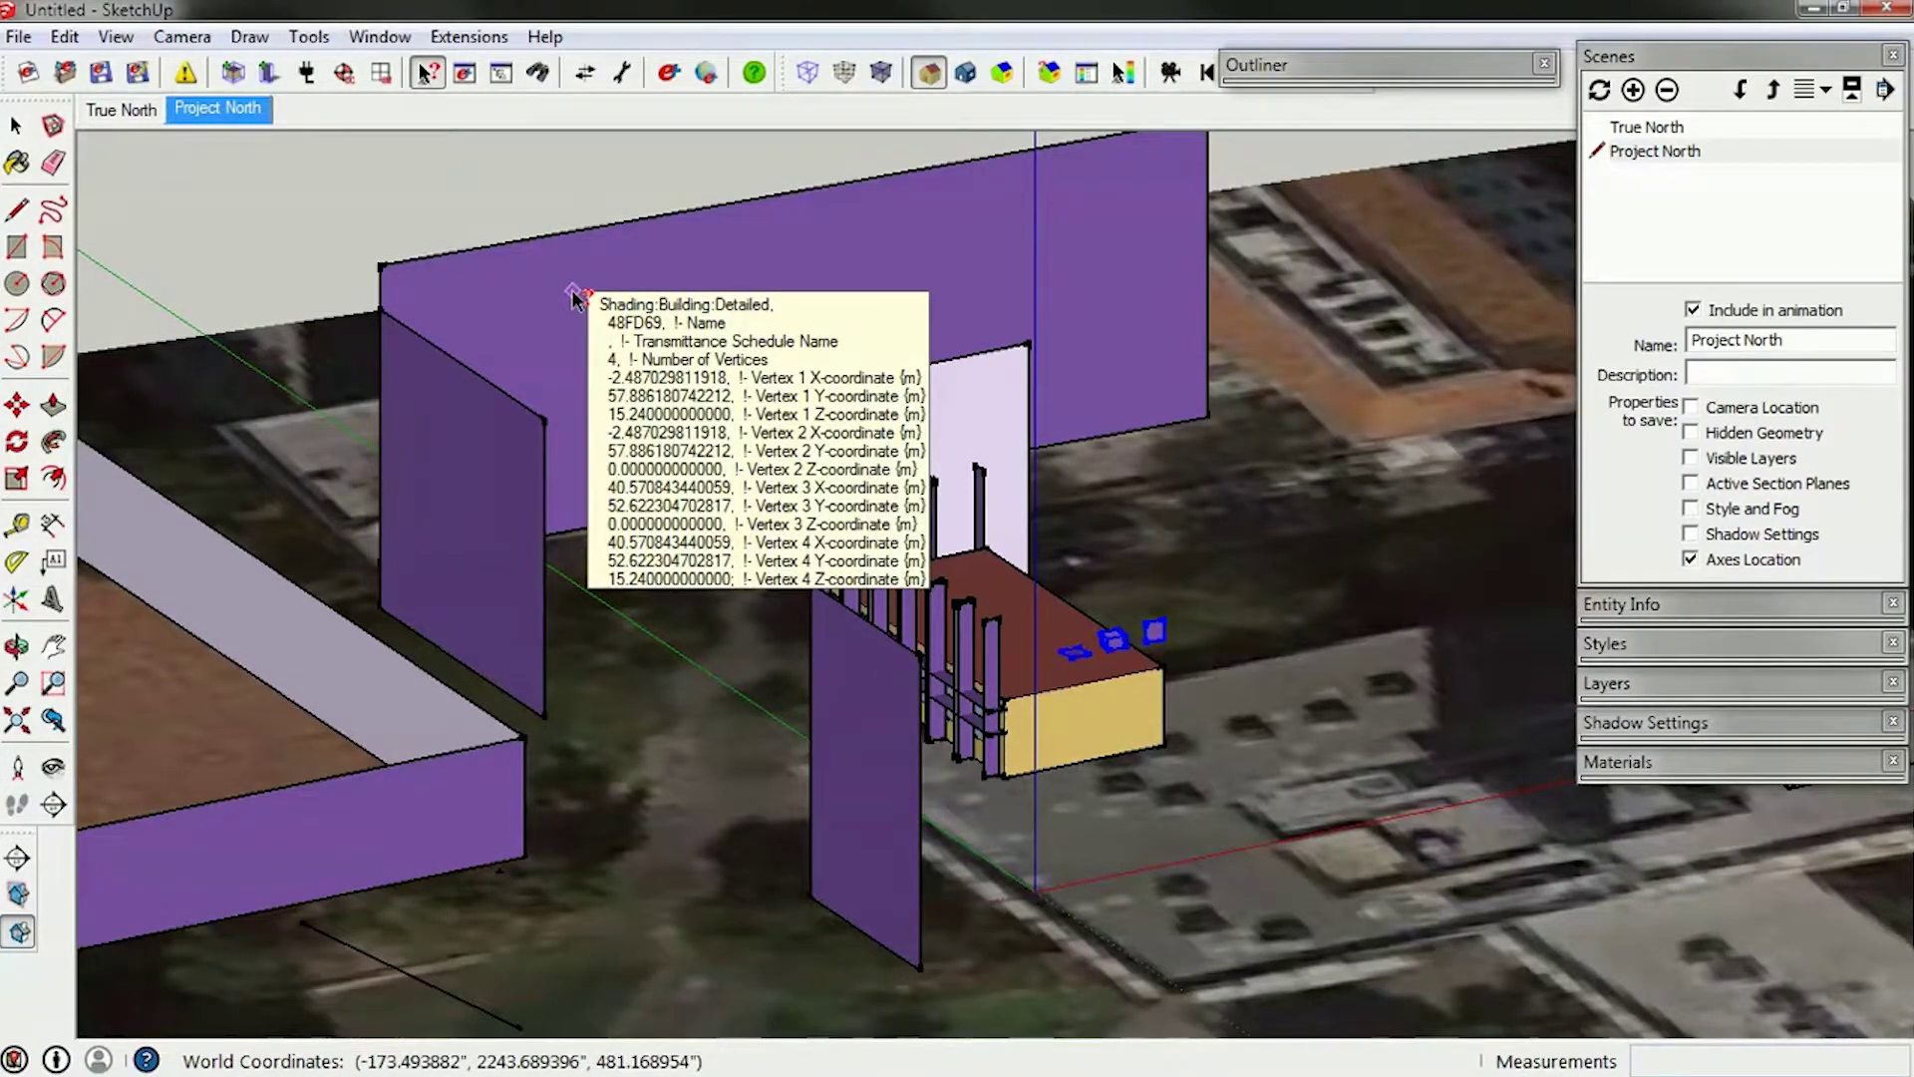
{"action": "mouse_move", "coordinate": [610, 365]}
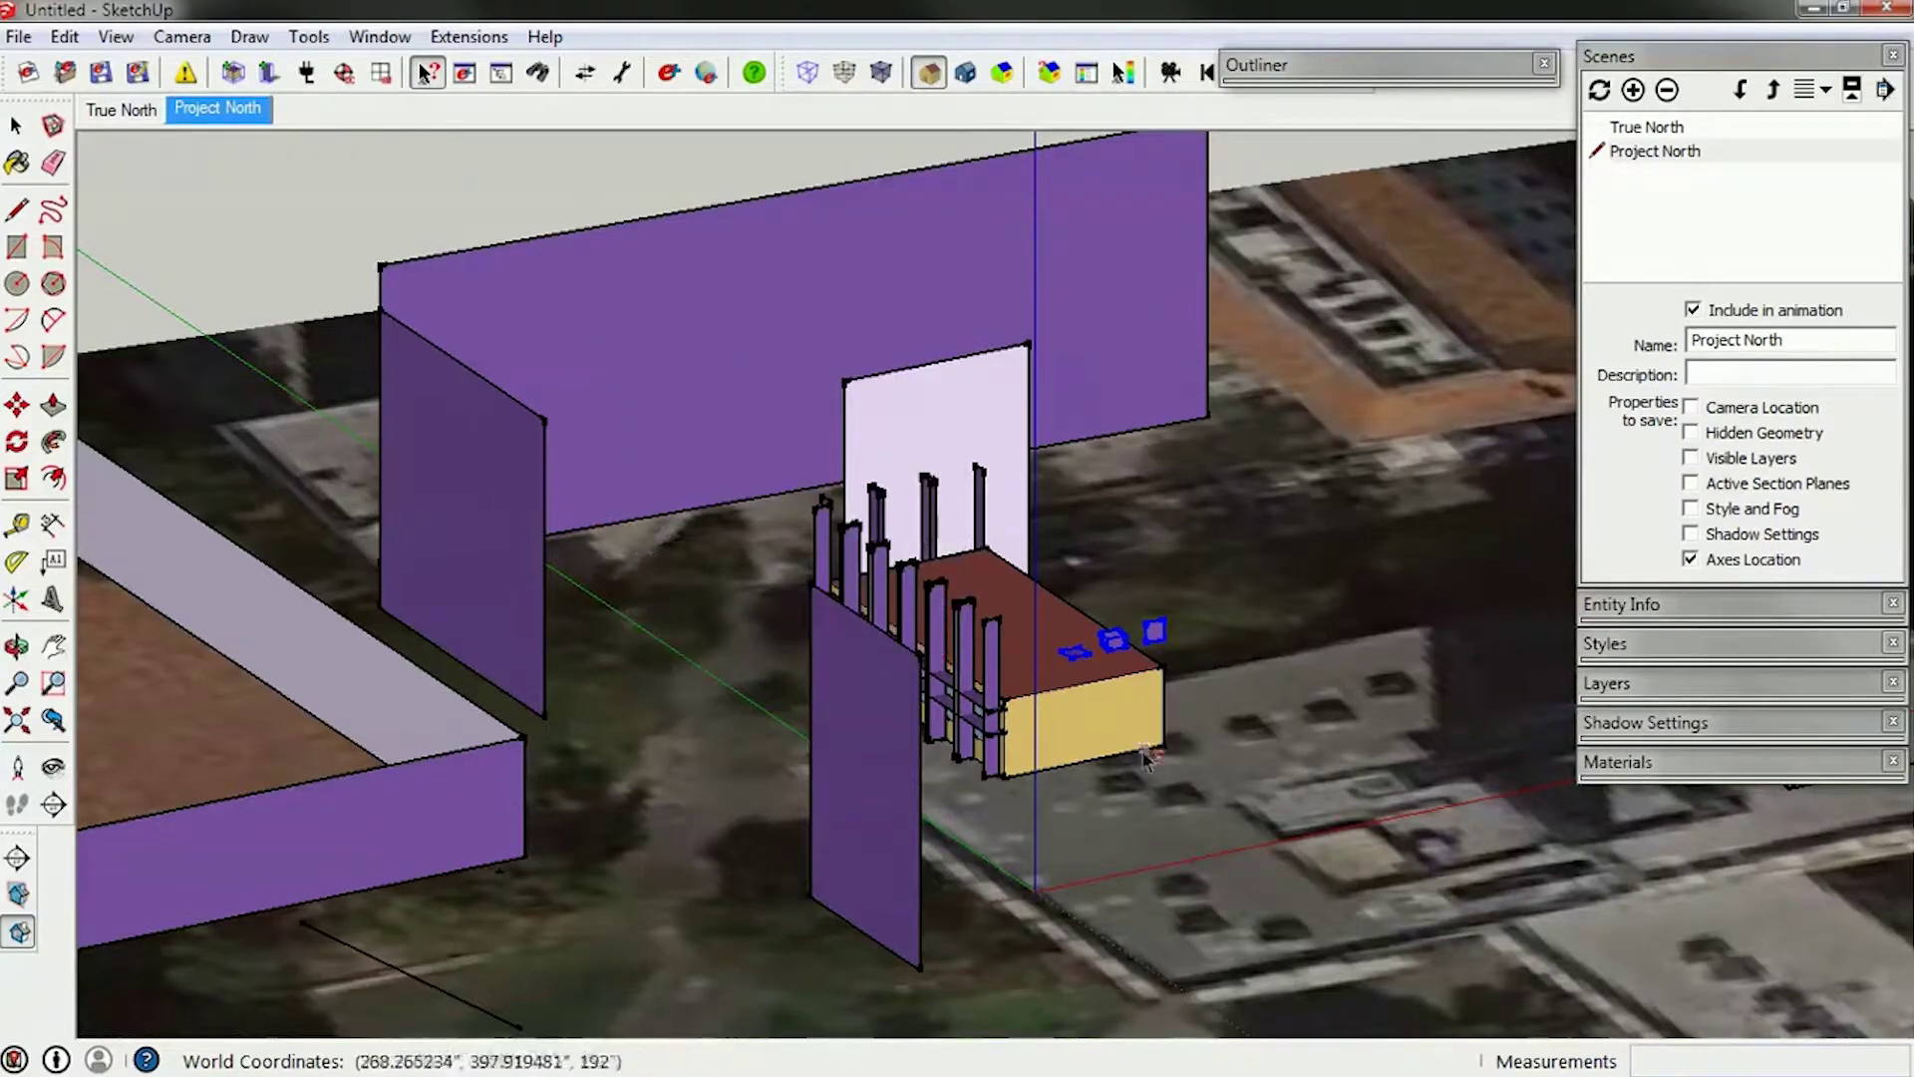
{"action": "mouse_move", "coordinate": [1110, 730]}
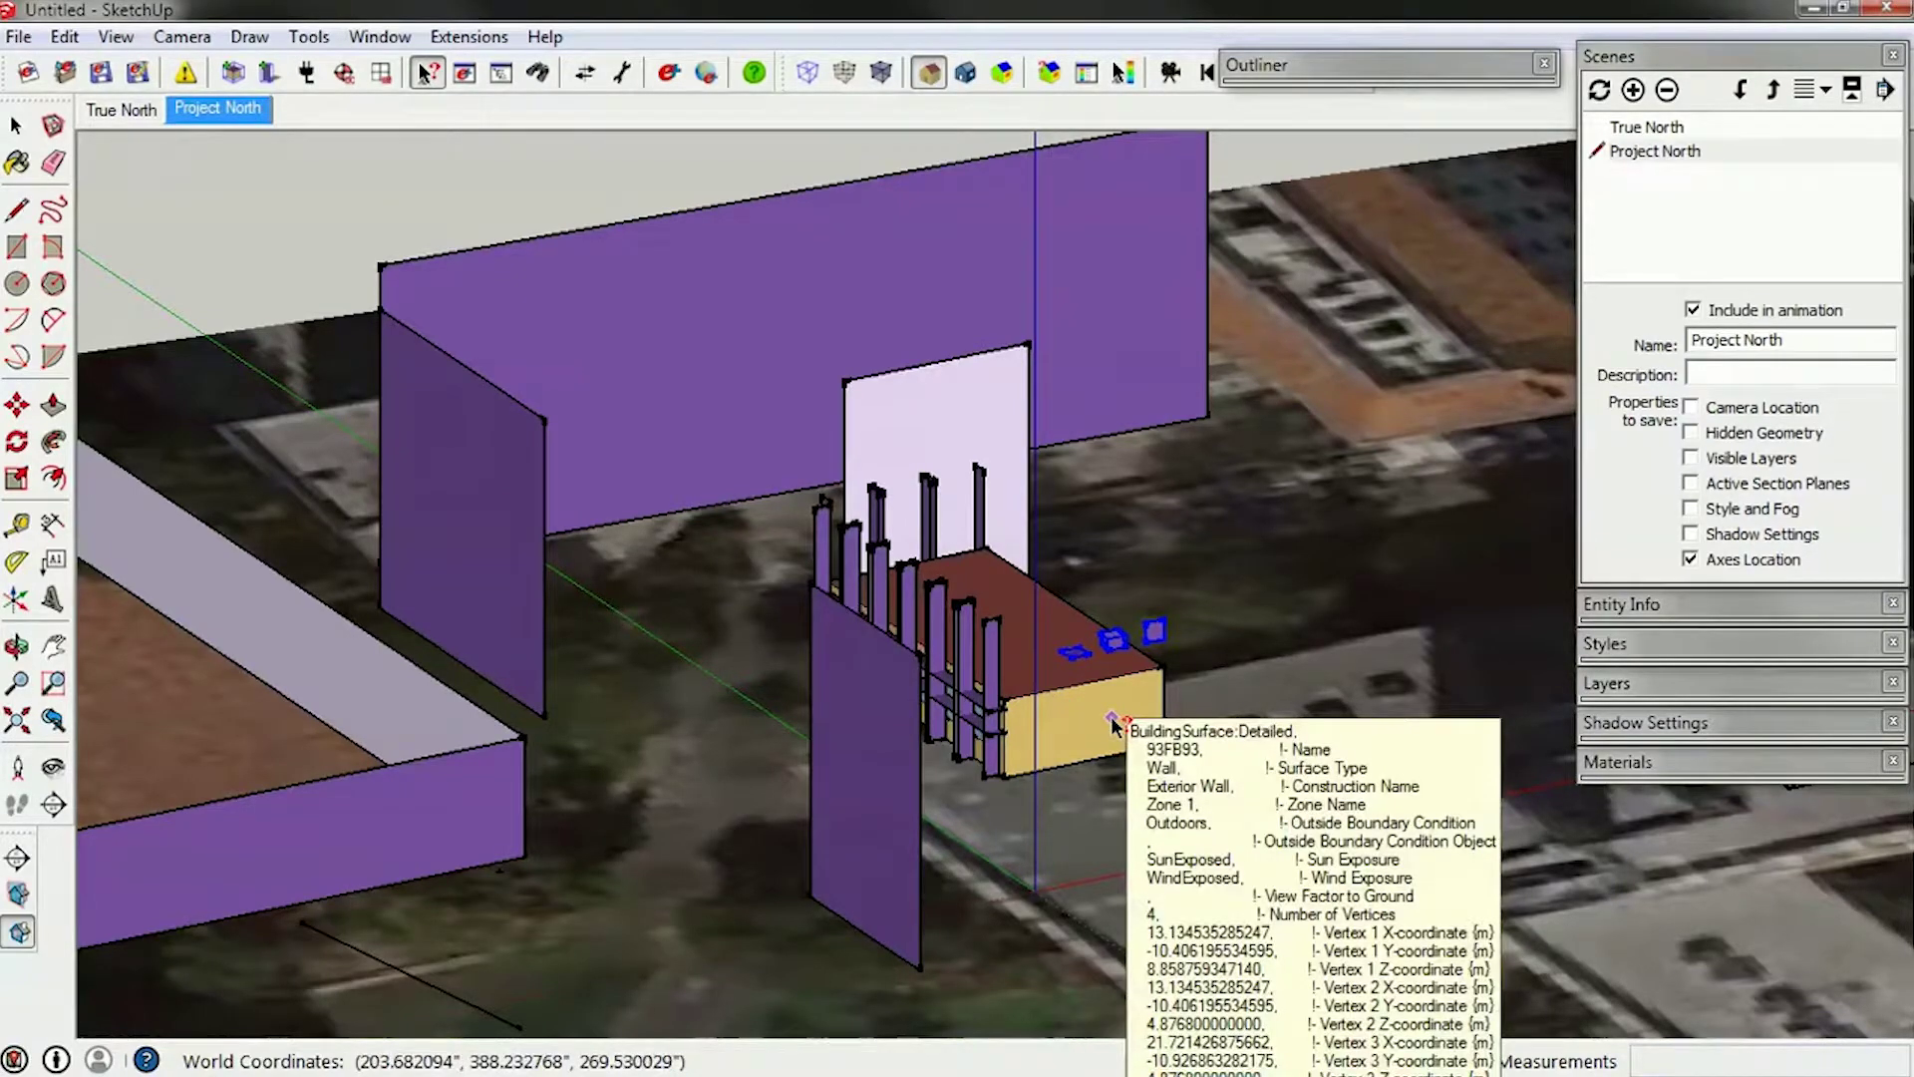
{"action": "scroll", "coordinate": [1166, 678], "scroll_direction": "up", "scroll_amount": 5}
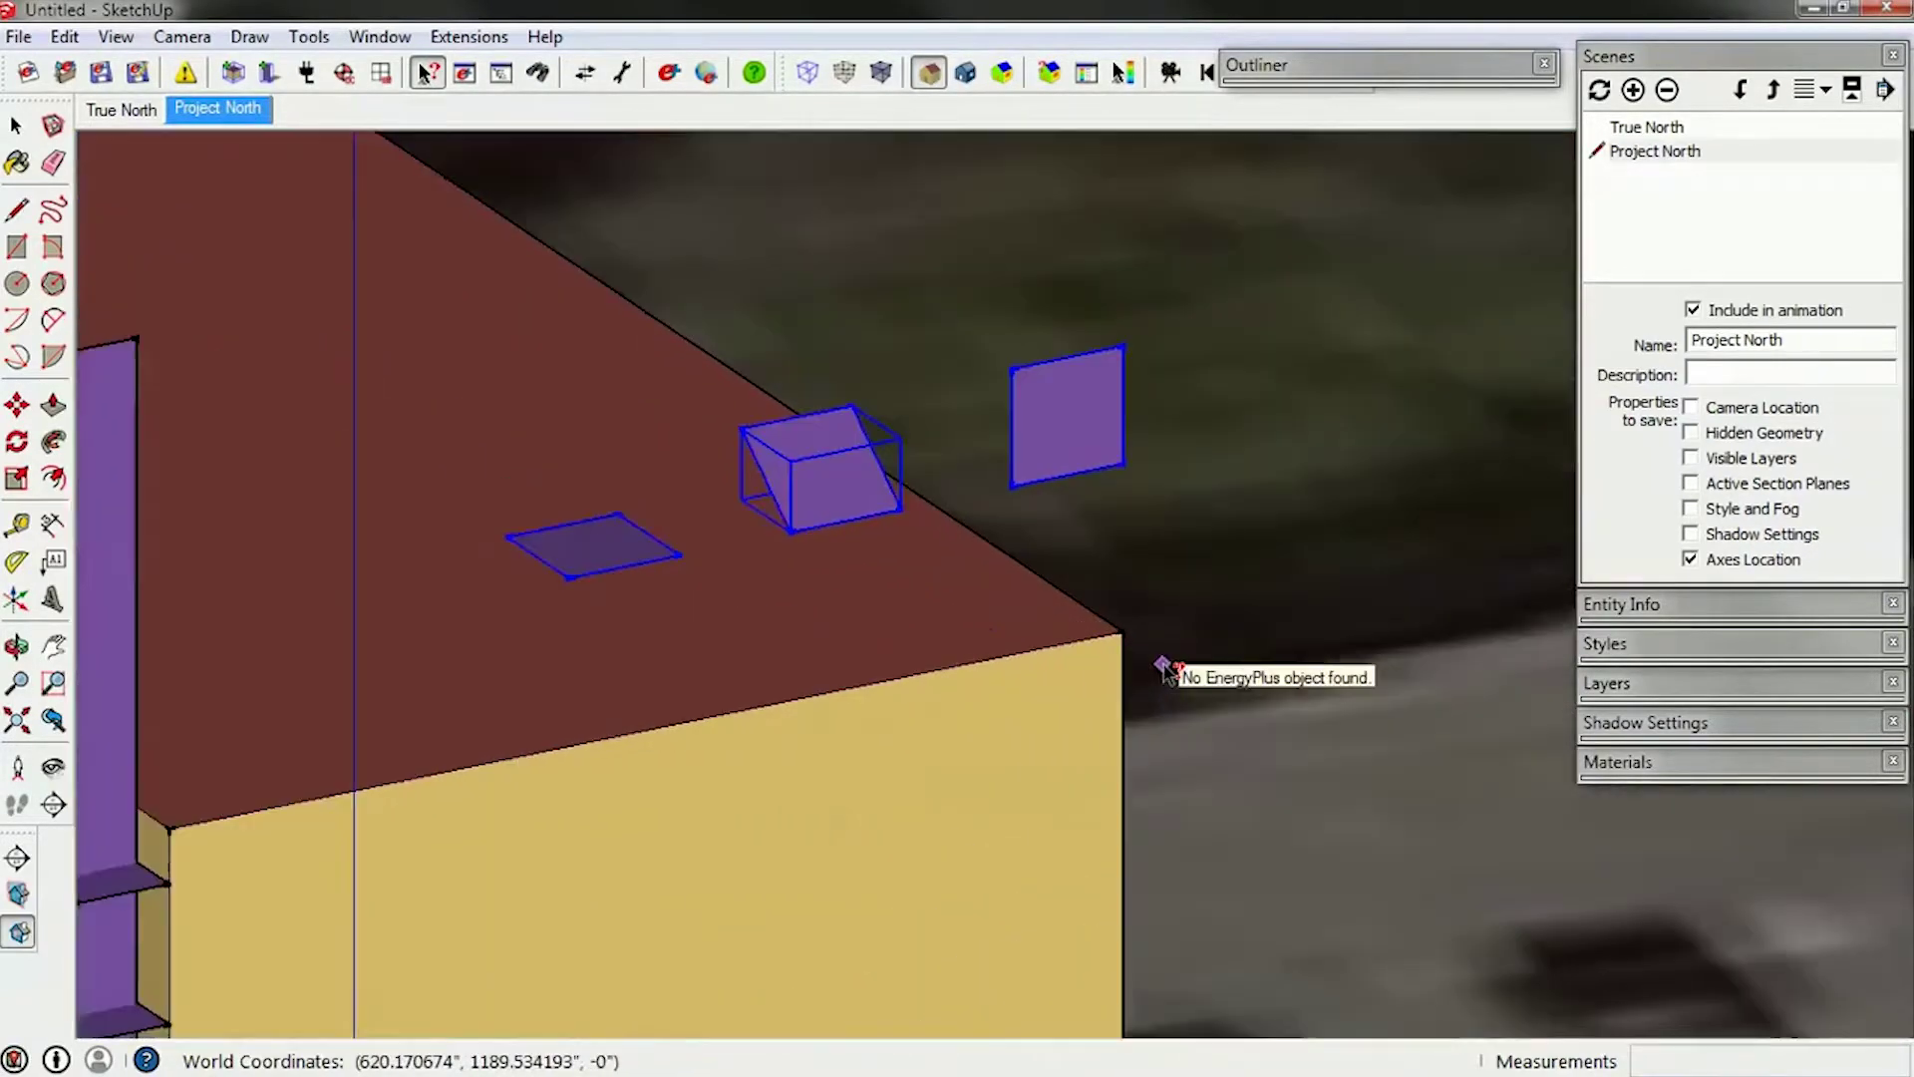
{"action": "scroll", "coordinate": [1167, 673], "scroll_direction": "up", "scroll_amount": 2}
{"action": "mouse_move", "coordinate": [1054, 389]}
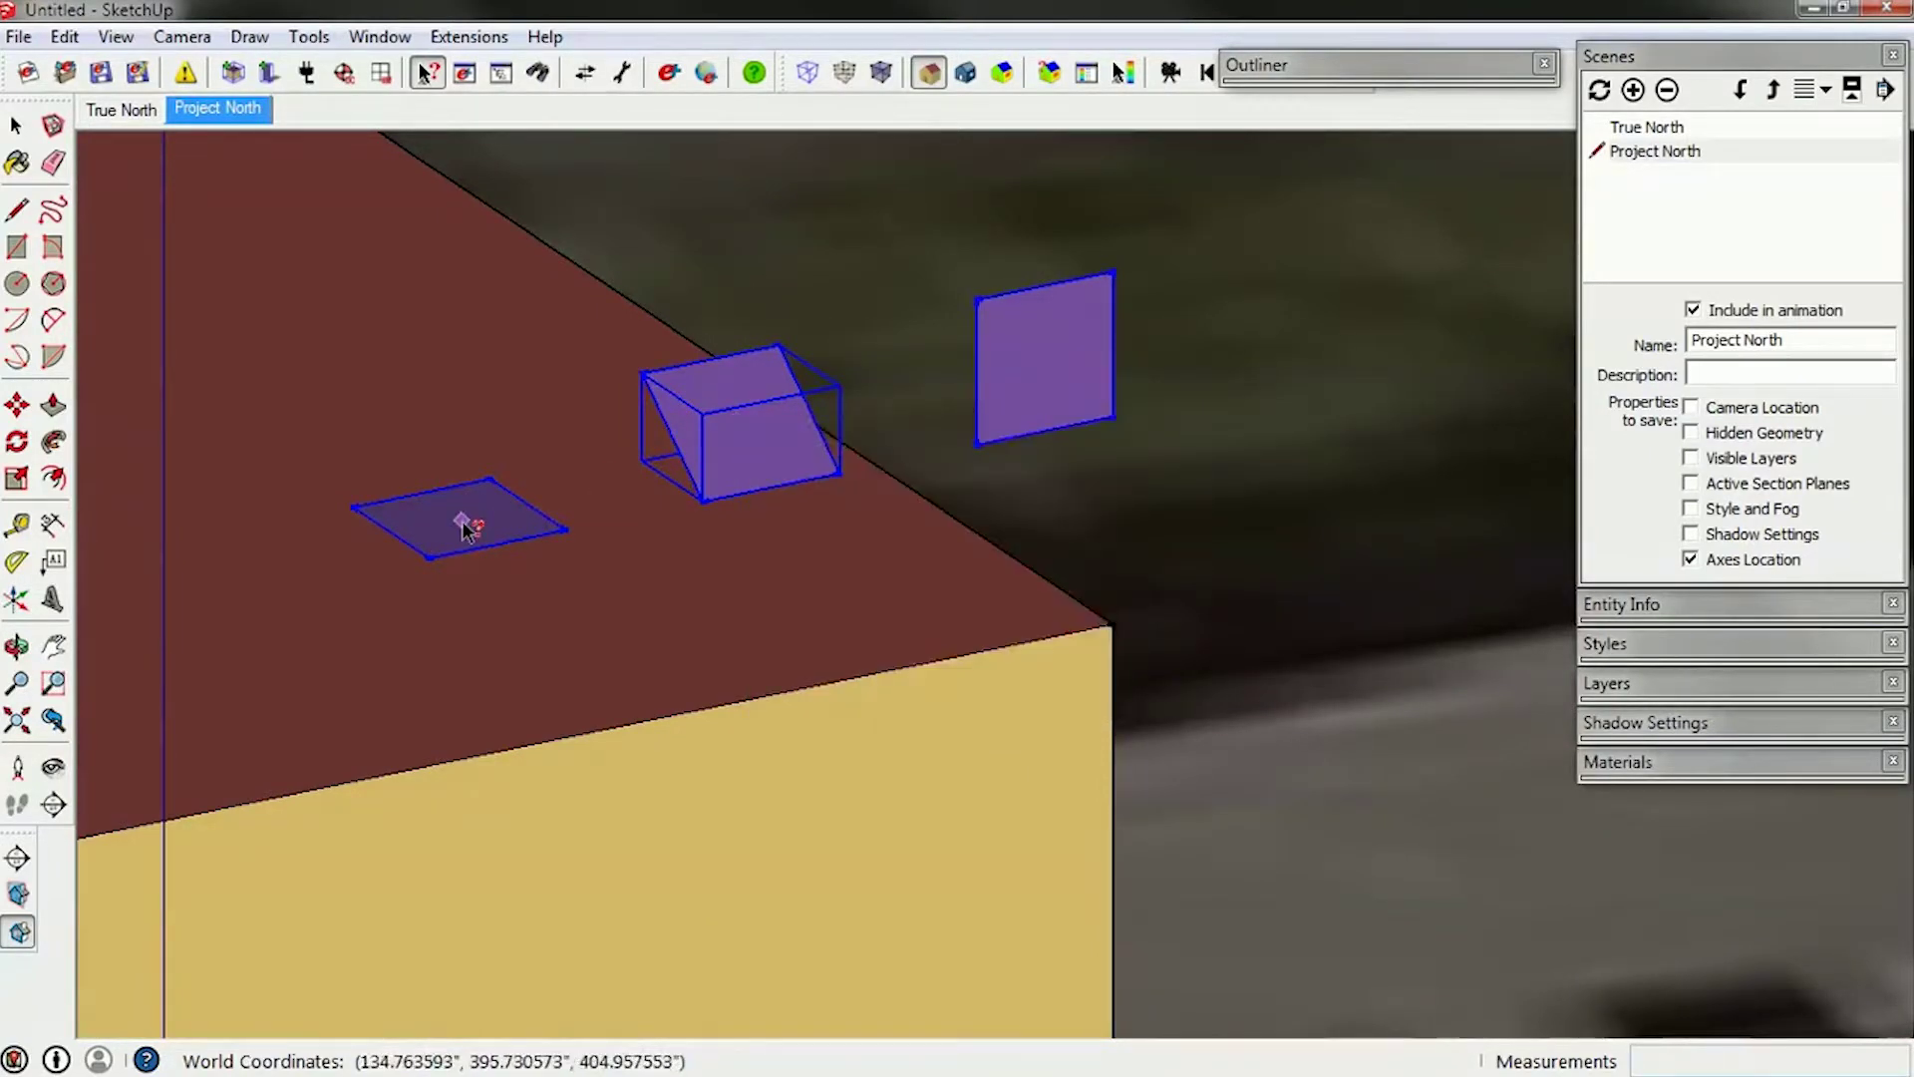
{"action": "mouse_move", "coordinate": [464, 527]}
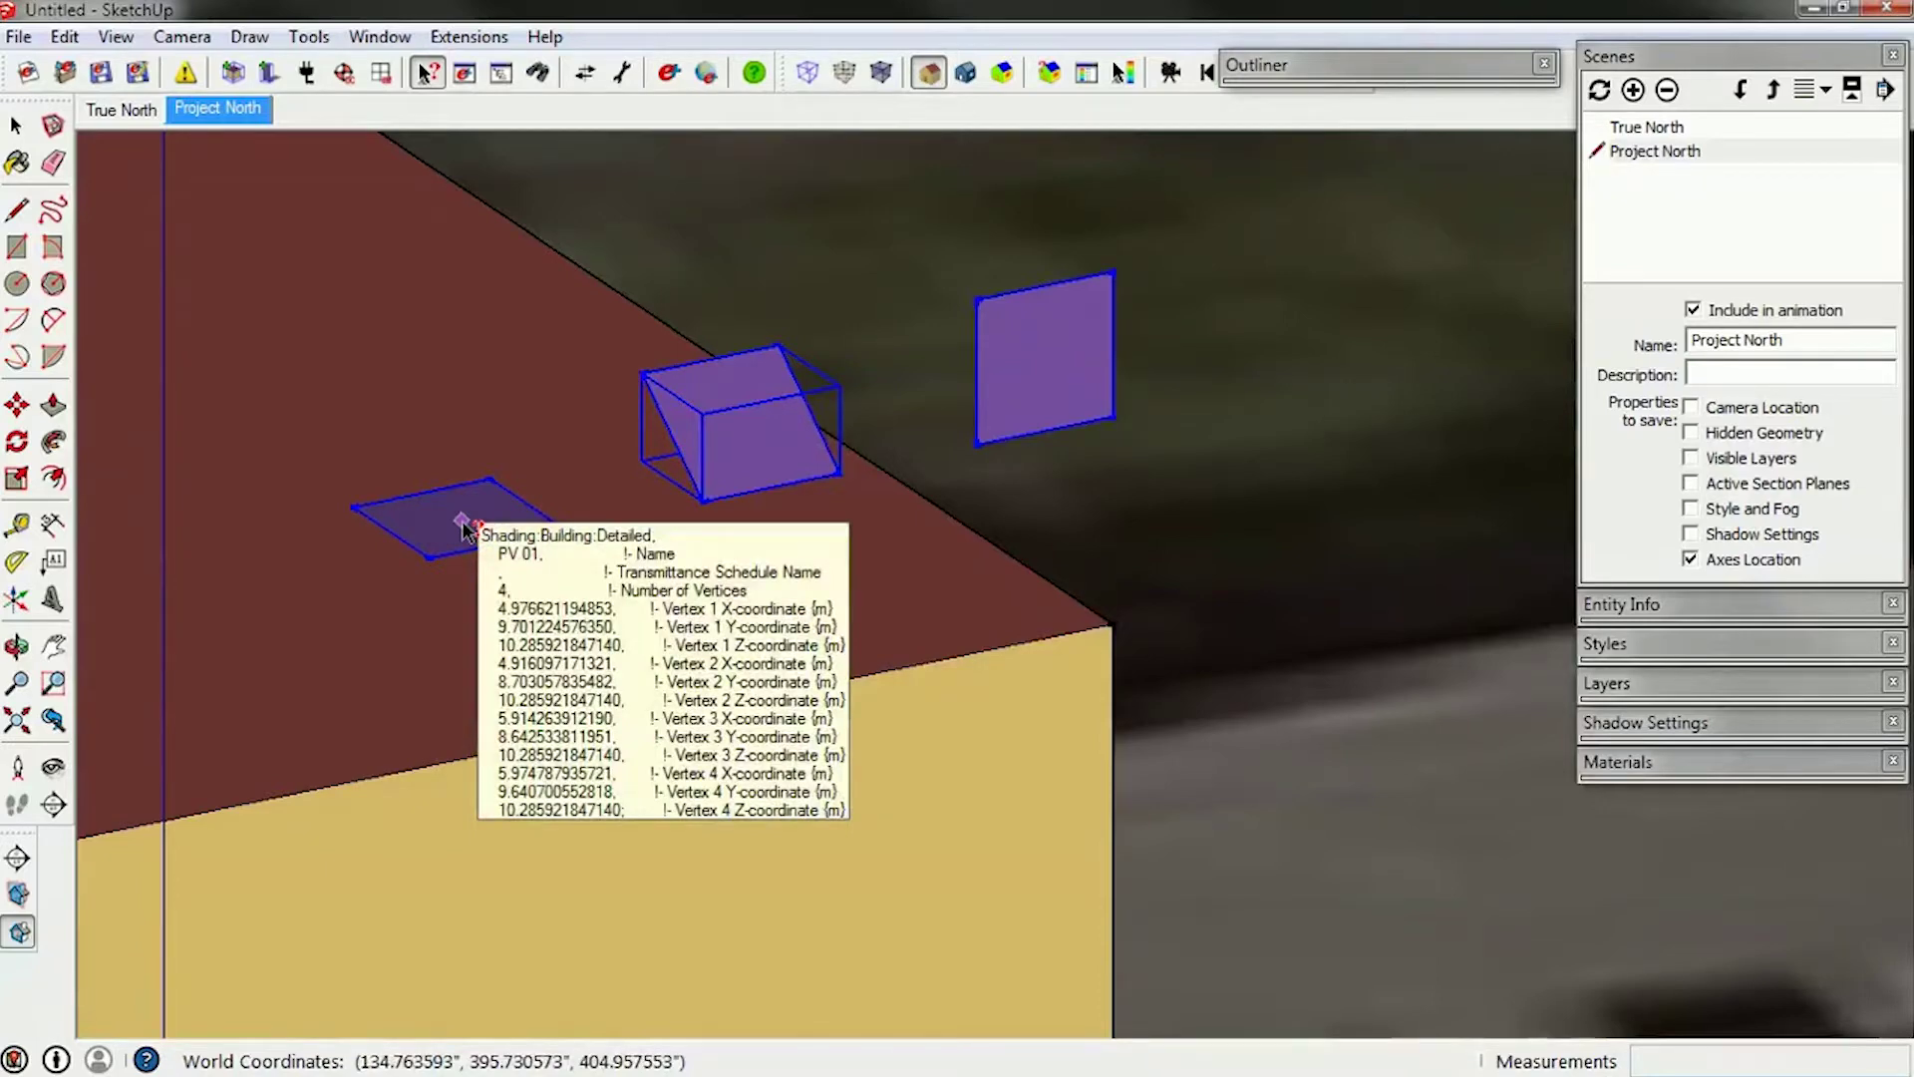
{"action": "scroll", "coordinate": [1037, 678], "scroll_direction": "down", "scroll_amount": 5}
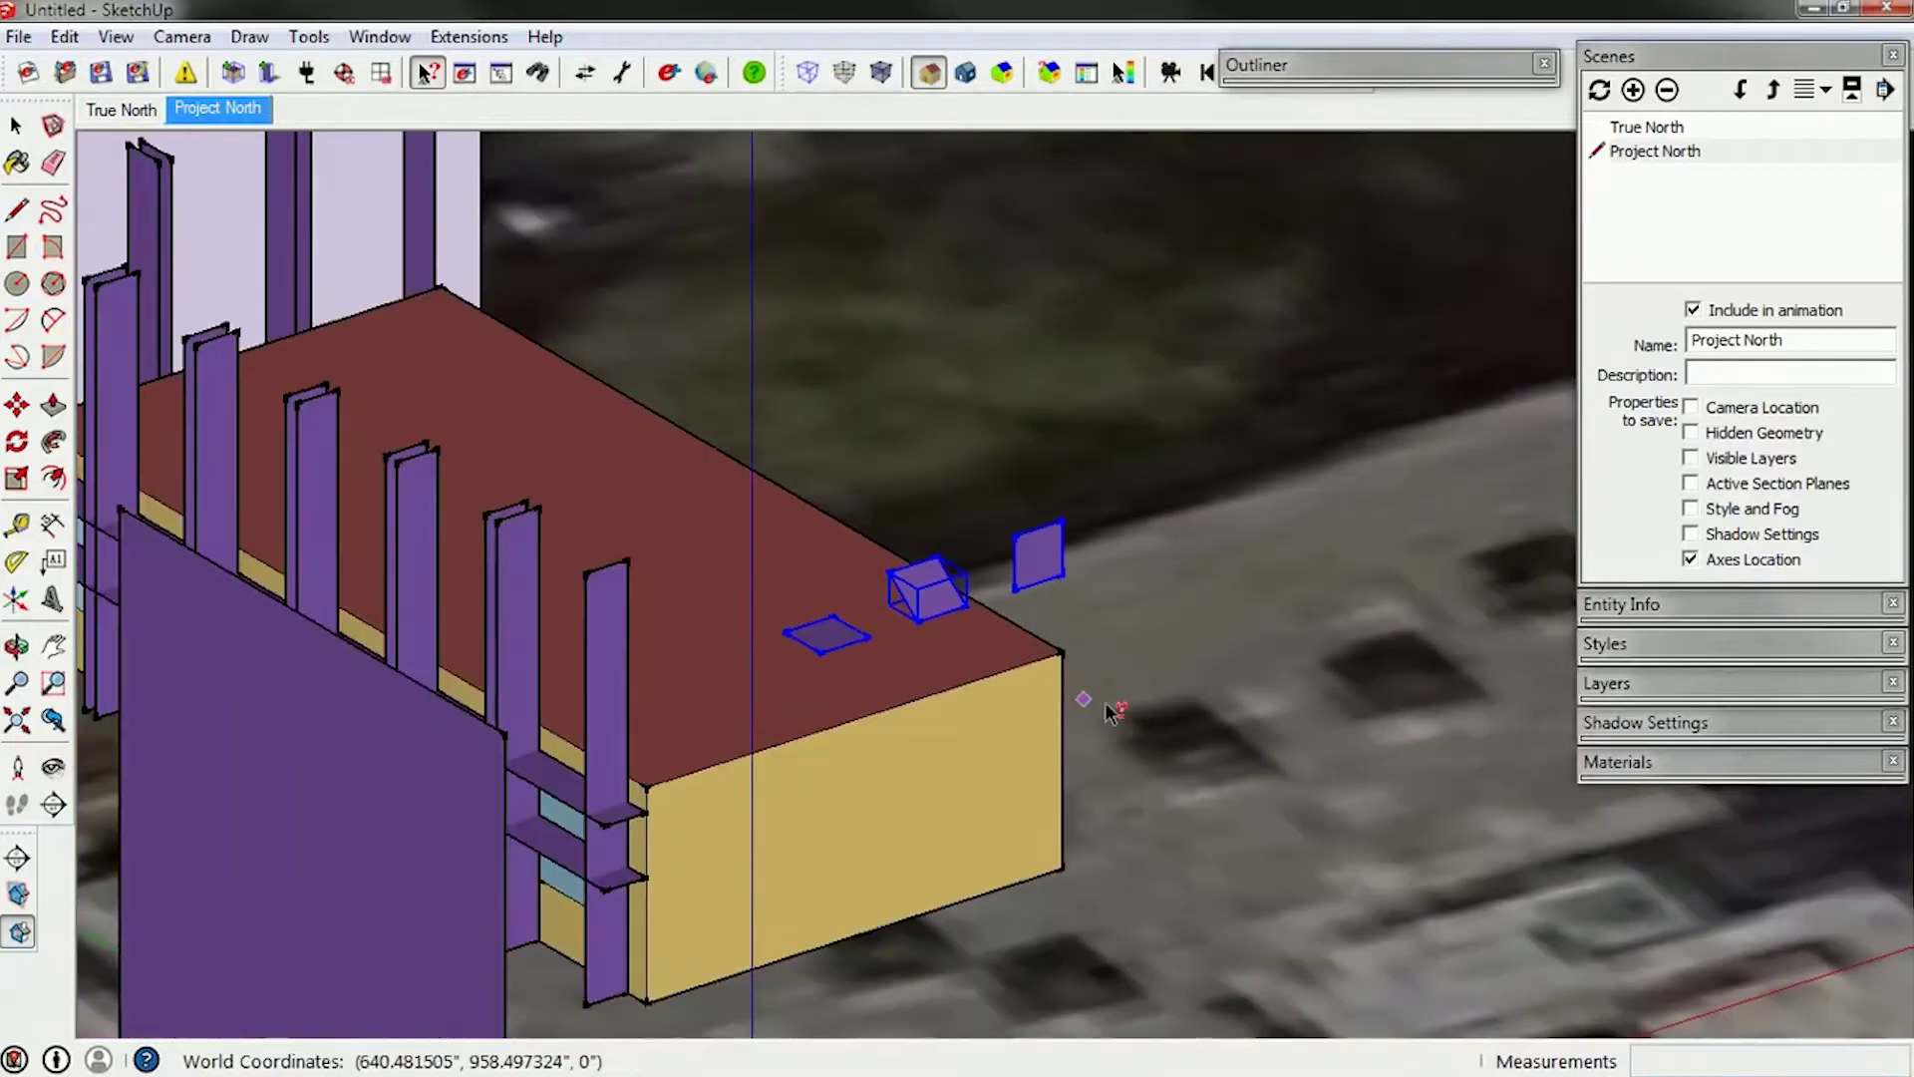
{"action": "middle_click_drag", "start_coordinate": [1111, 709], "coordinate": [974, 734]}
{"action": "scroll", "coordinate": [1136, 645], "scroll_direction": "down", "scroll_amount": 2}
{"action": "scroll", "coordinate": [1209, 710], "scroll_direction": "up", "scroll_amount": 3}
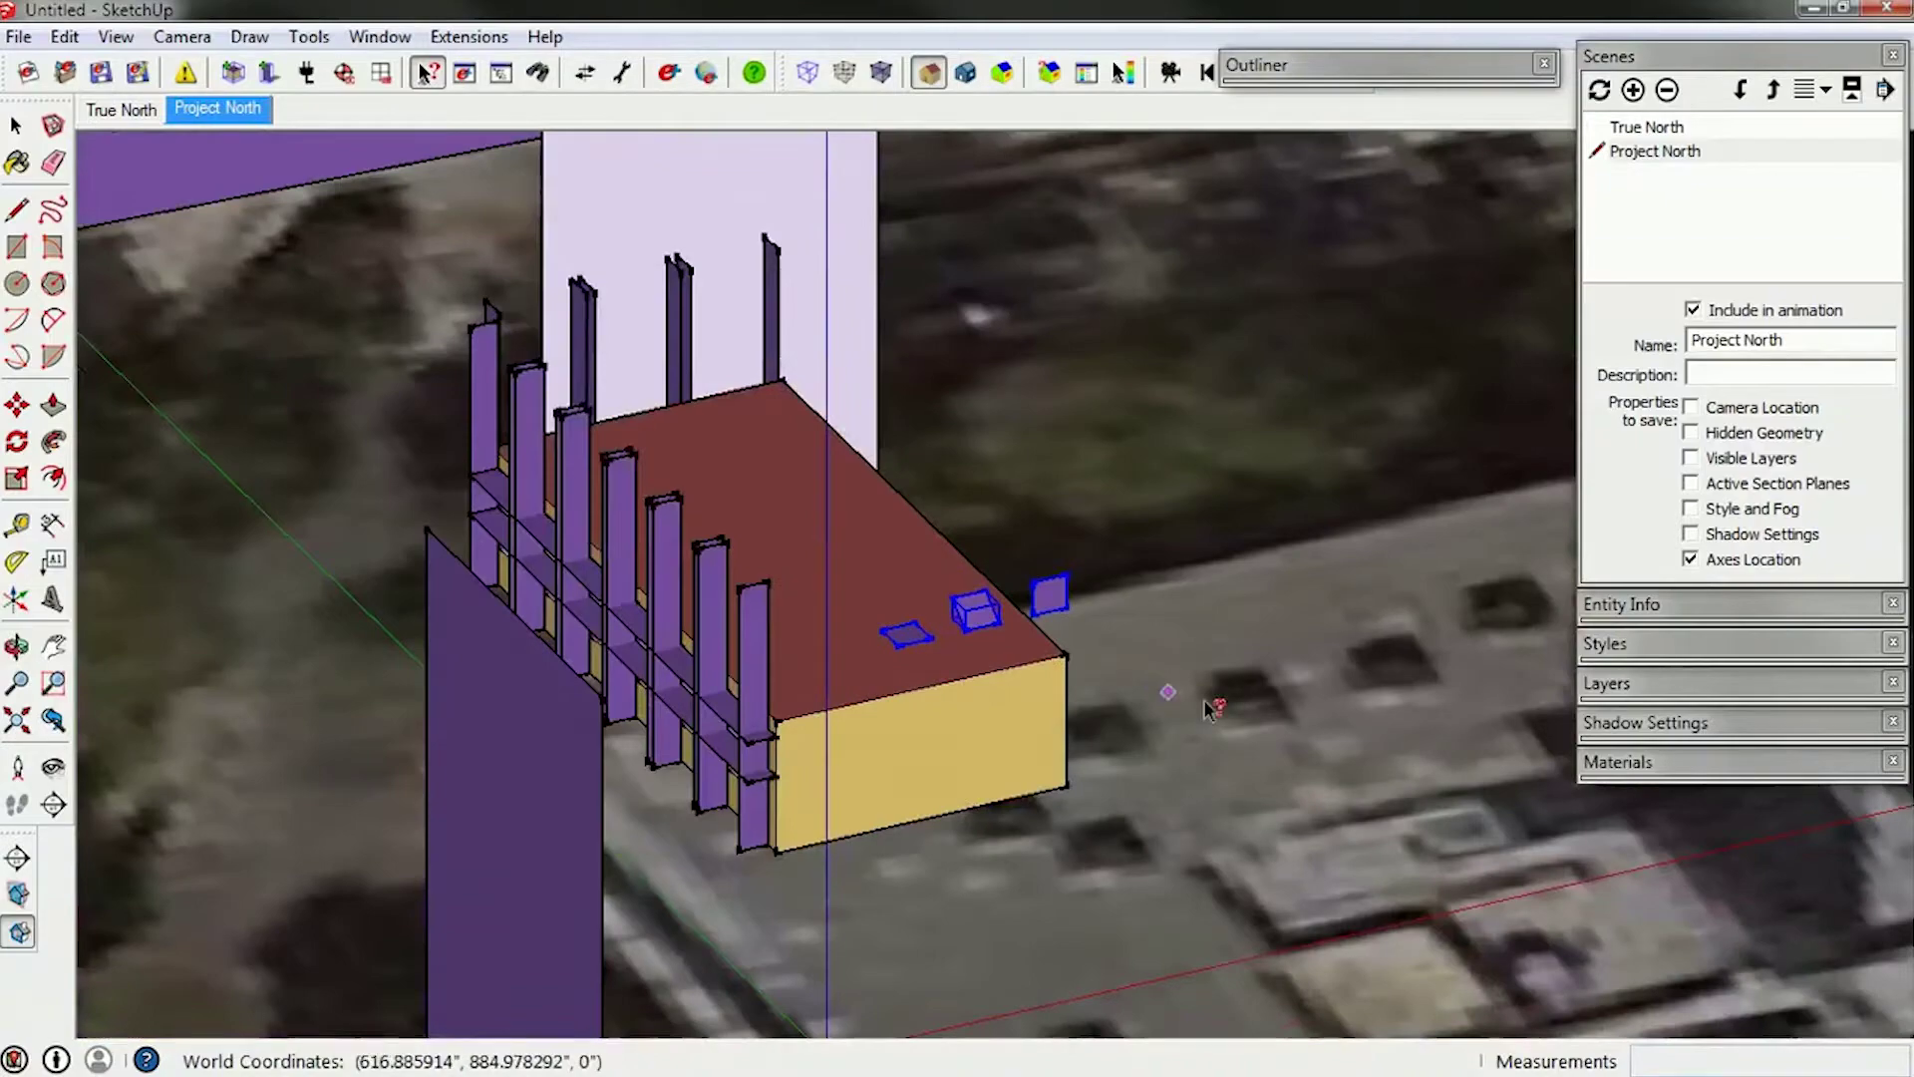
{"action": "middle_click_drag", "start_coordinate": [1055, 734], "coordinate": [404, 740]}
{"action": "scroll", "coordinate": [459, 746], "scroll_direction": "down", "scroll_amount": 2}
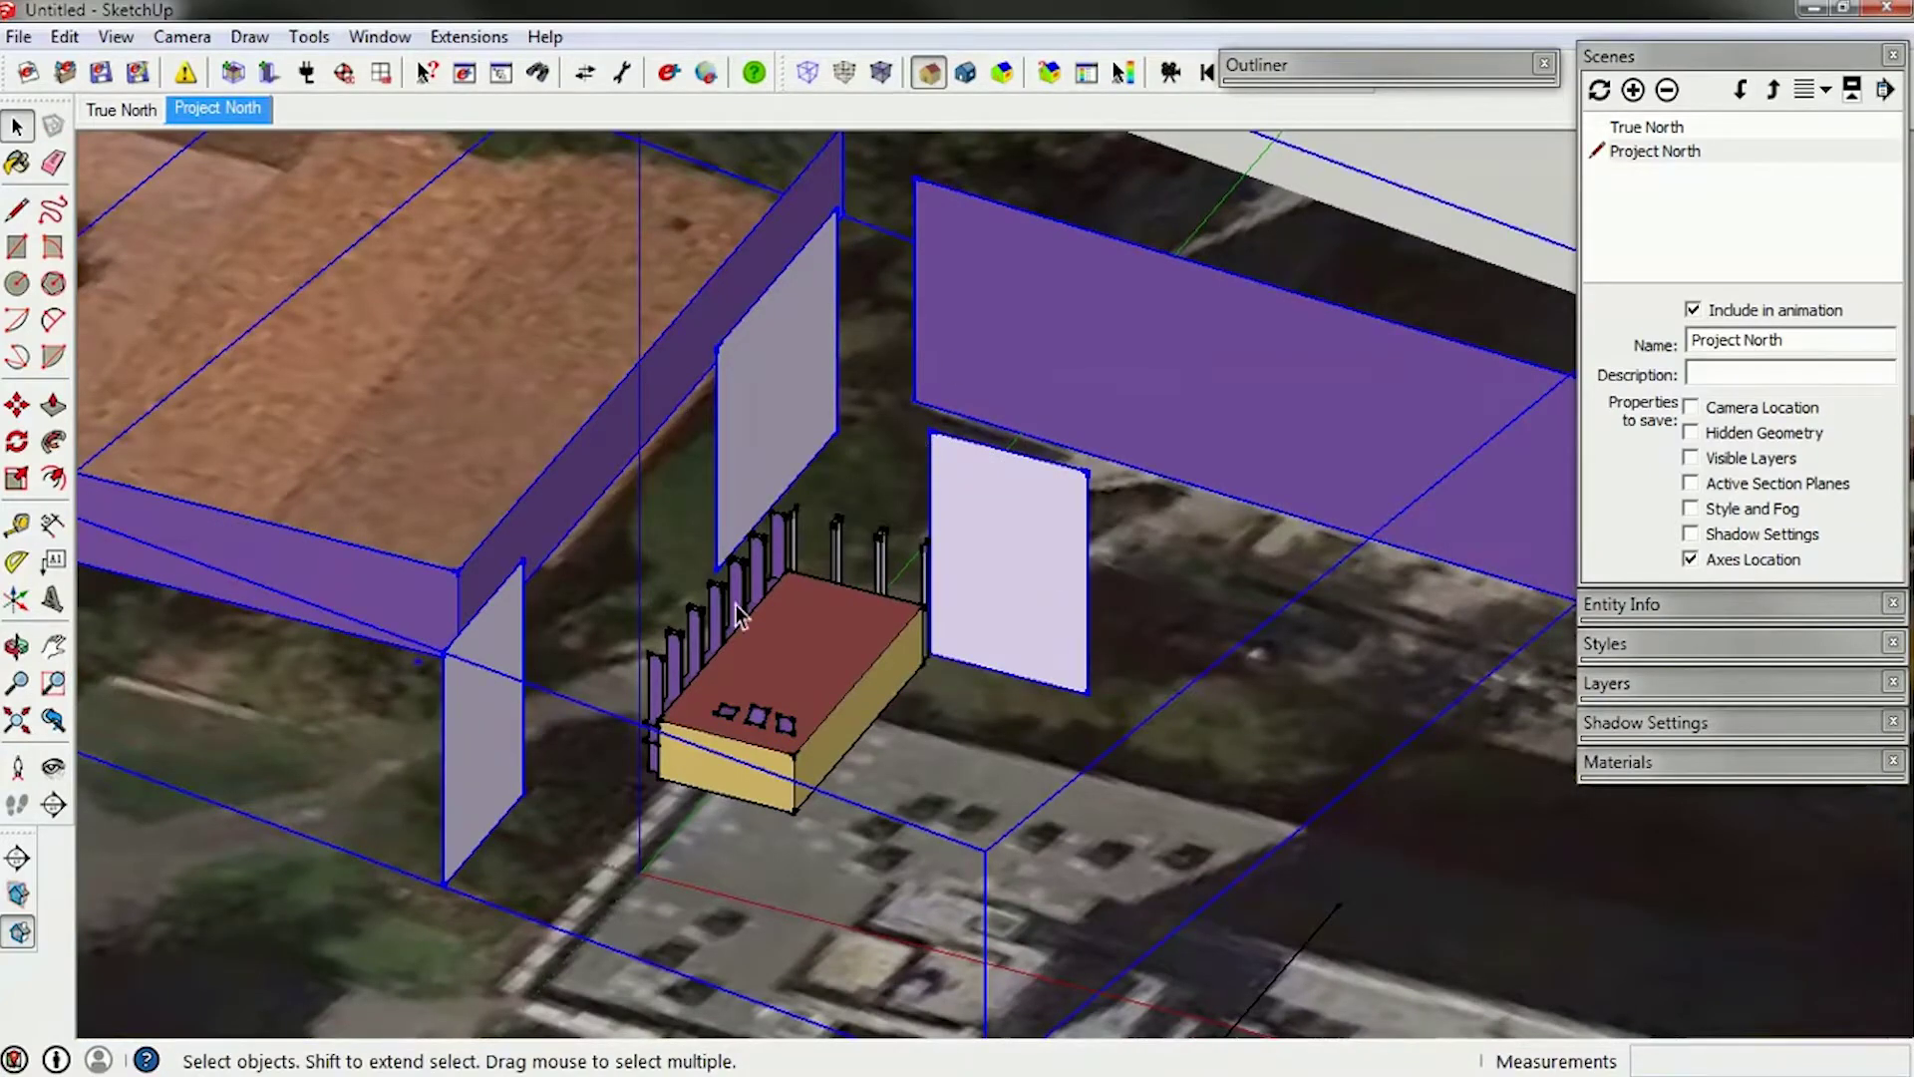
{"action": "scroll", "coordinate": [615, 663], "scroll_direction": "down", "scroll_amount": 2}
Clear the selection and start a new empty EnergyPlus input file, accepting the true-North warning.
{"action": "left_click", "coordinate": [167, 219]}
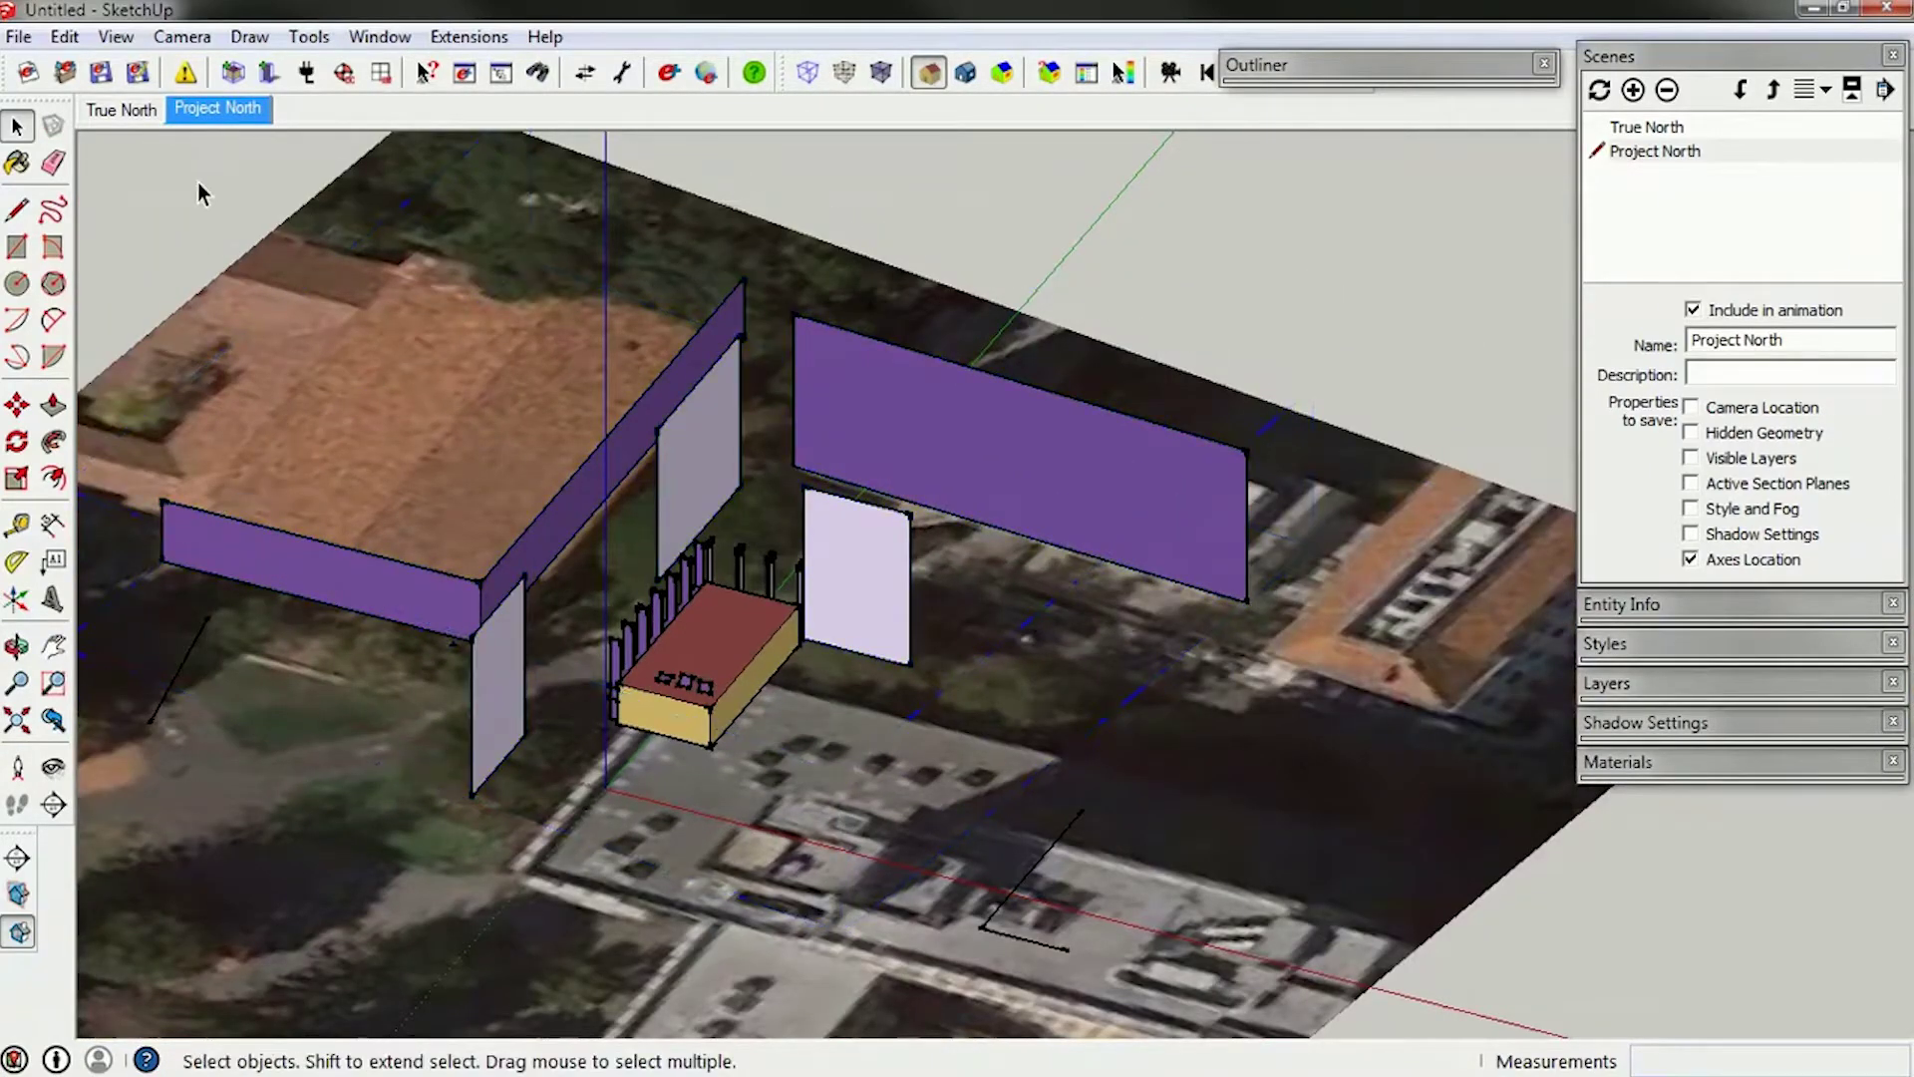
{"action": "left_click", "coordinate": [28, 75]}
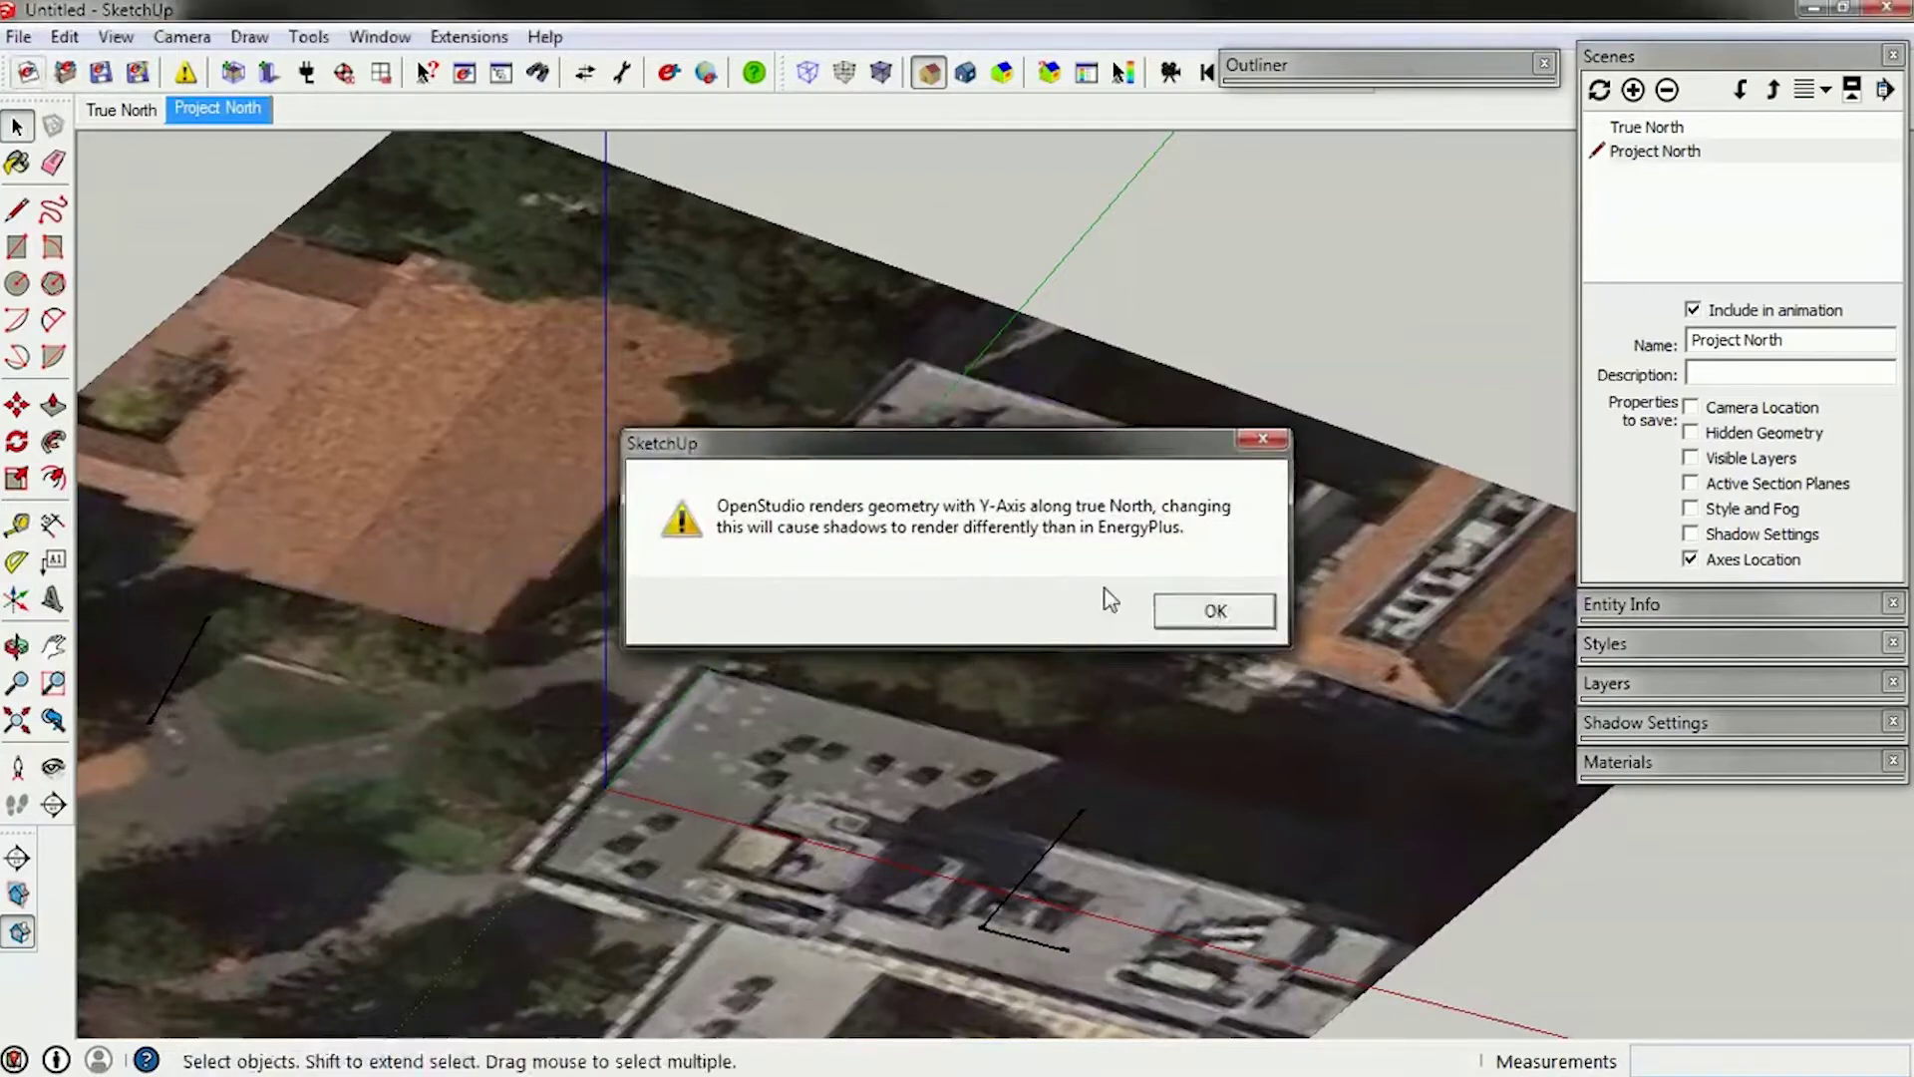
{"action": "left_click", "coordinate": [1214, 611]}
Open 03_Context.idf from the Demo folder, skipping default construction names and dismissing warnings.
{"action": "left_click", "coordinate": [64, 75]}
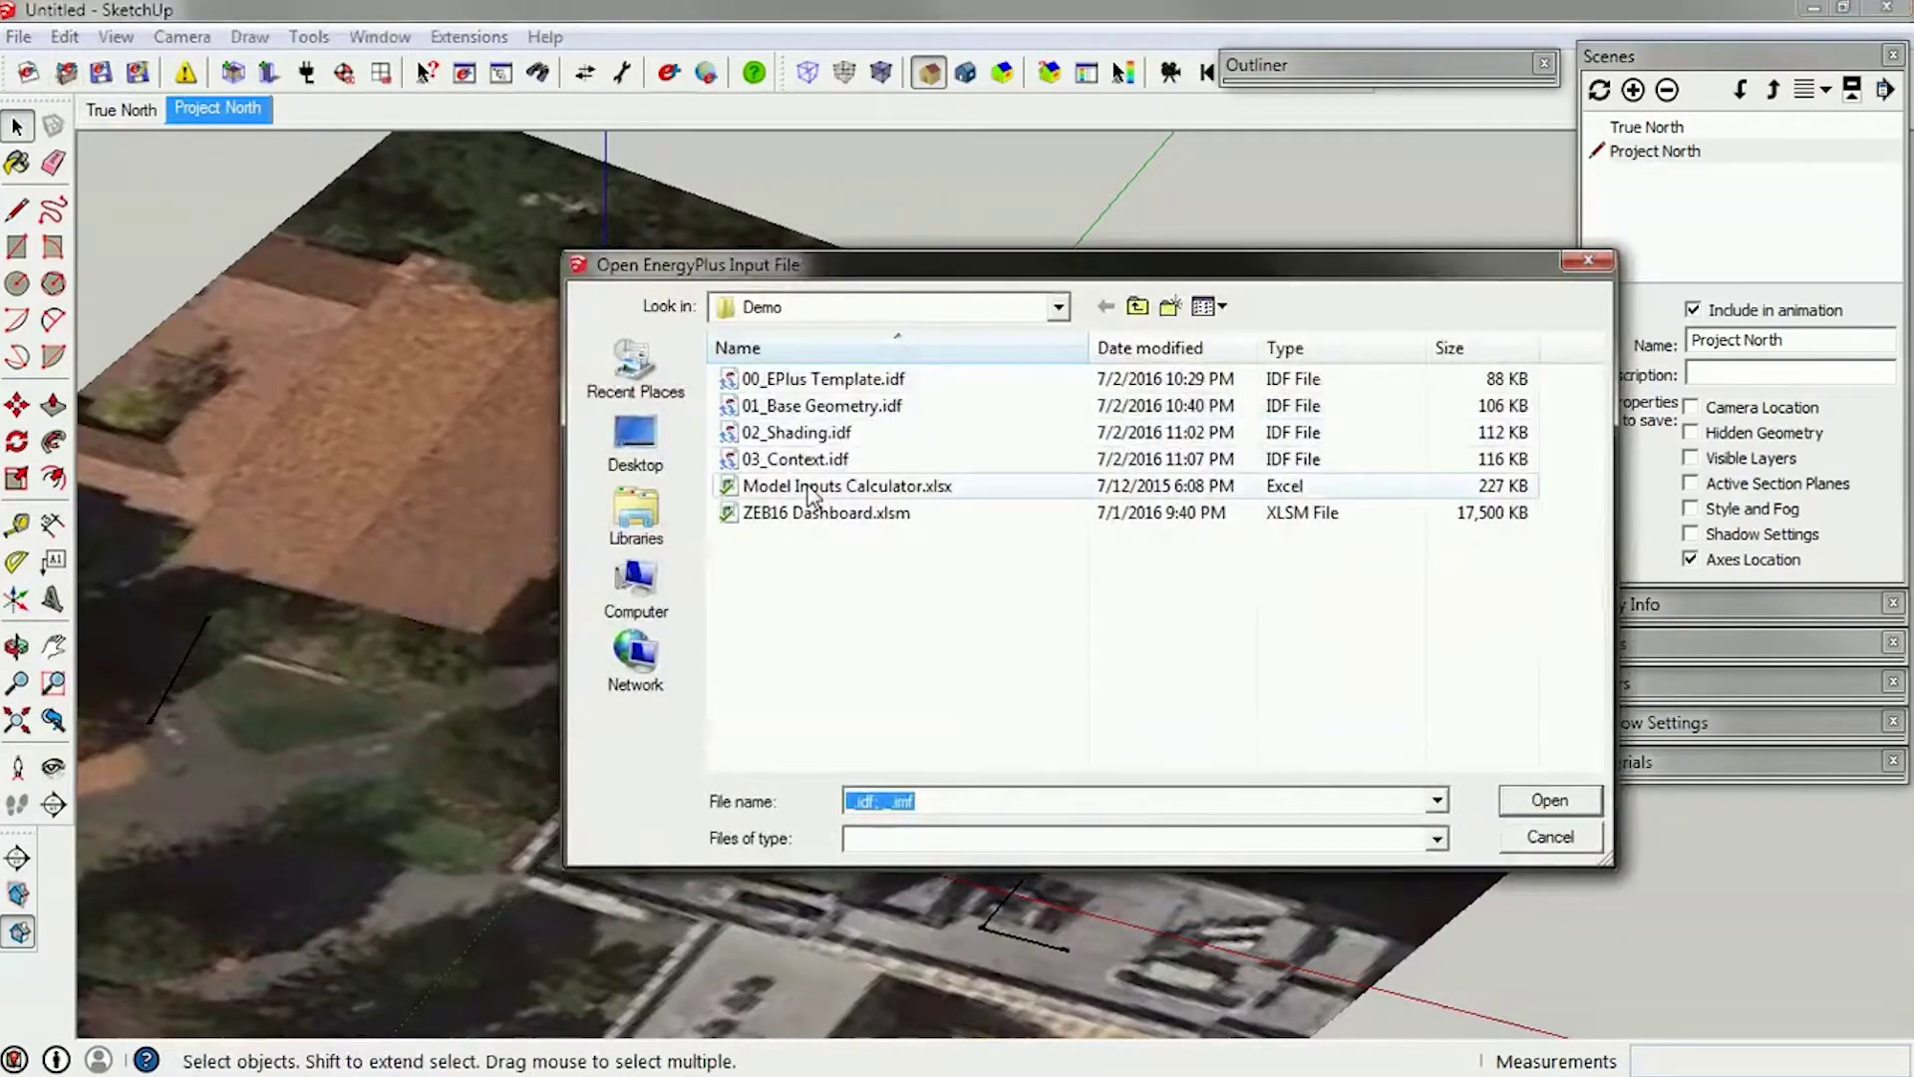
{"action": "left_click", "coordinate": [797, 460]}
{"action": "left_click", "coordinate": [1548, 801]}
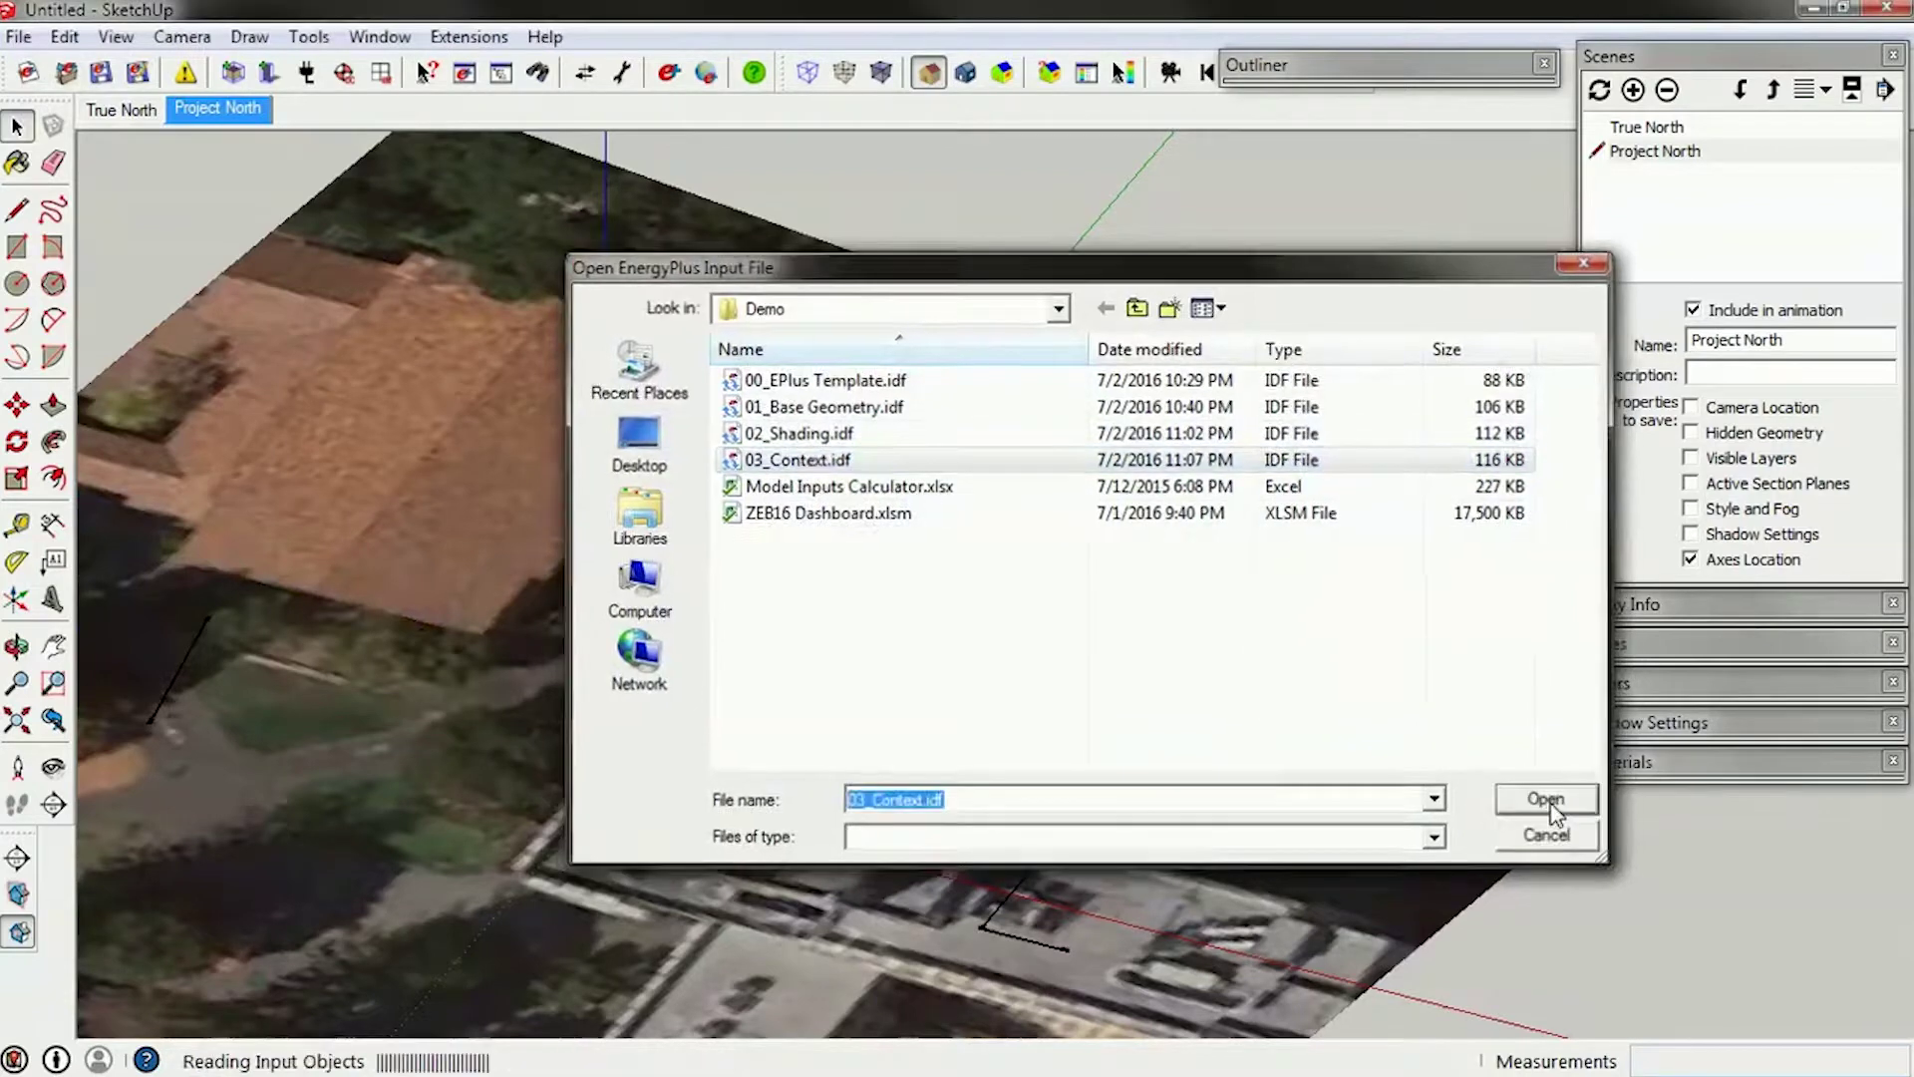
{"action": "left_click", "coordinate": [1201, 607]}
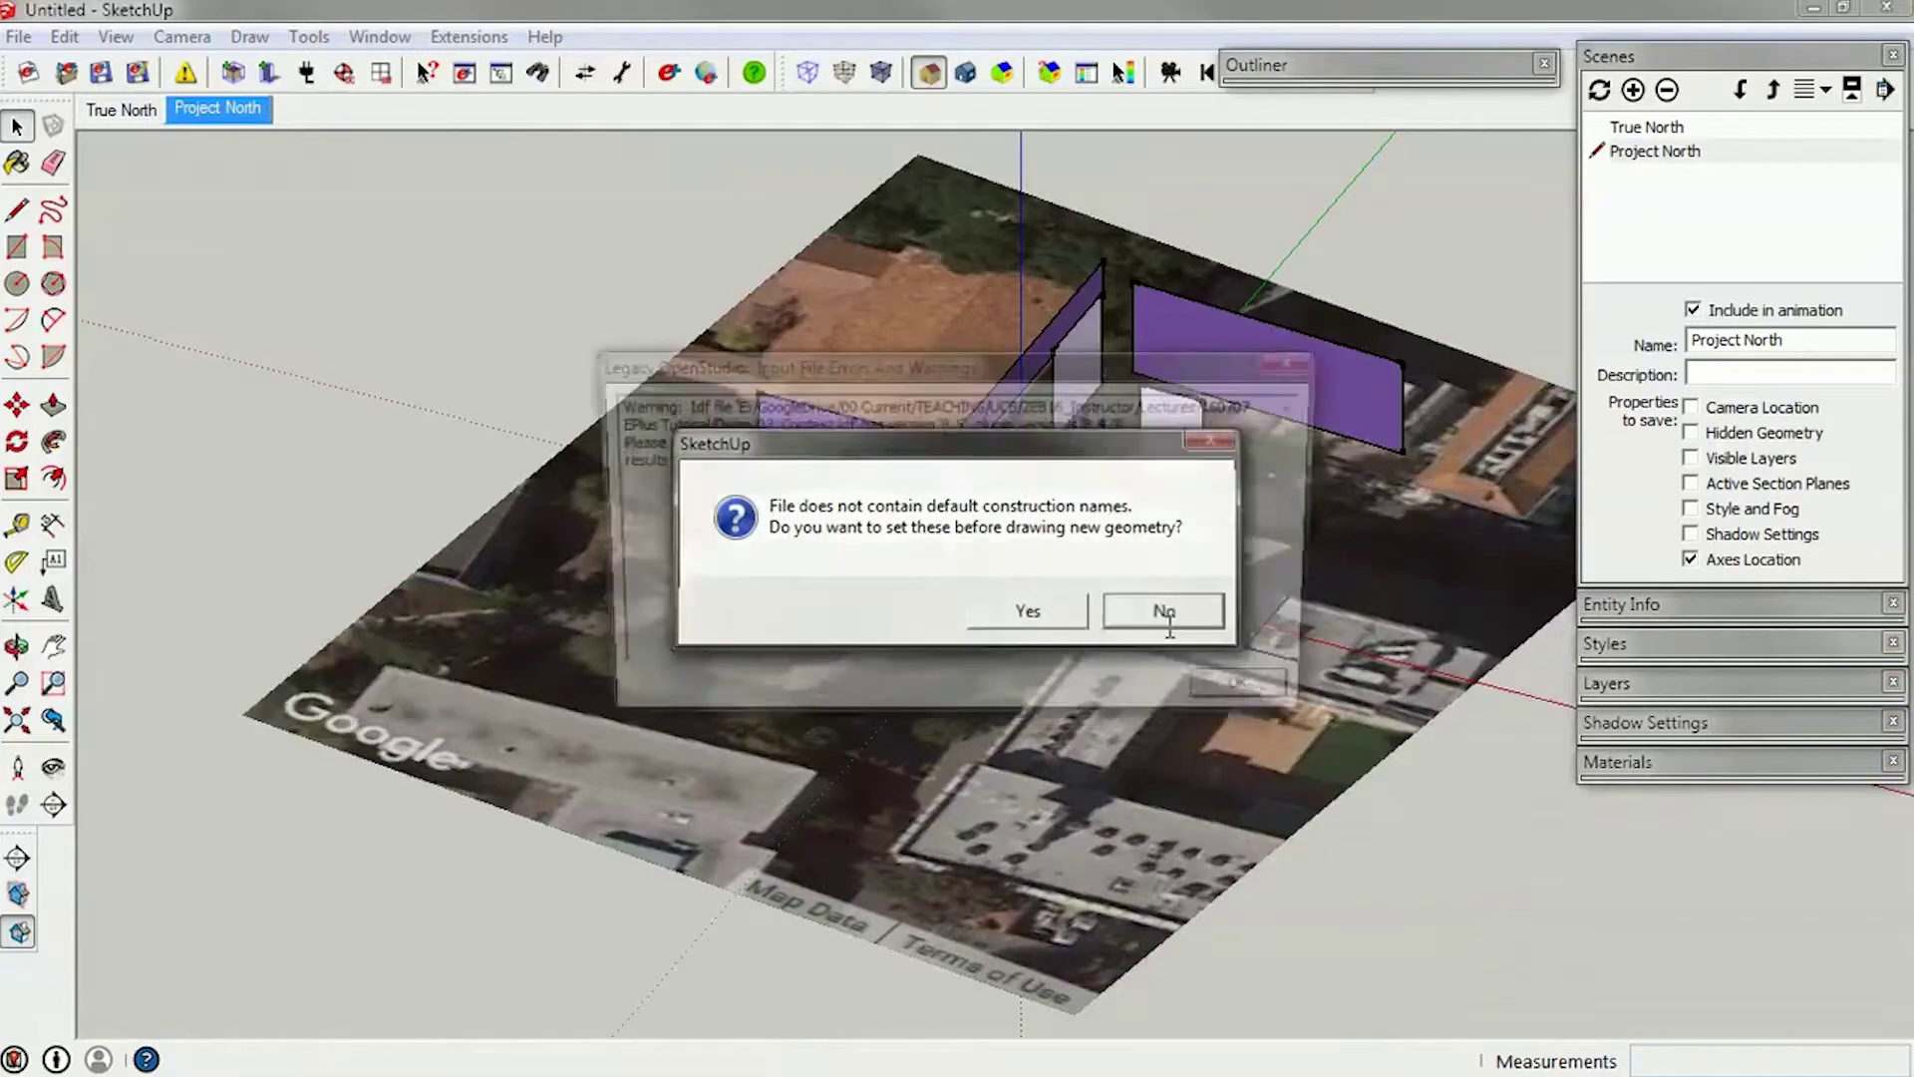
{"action": "left_click", "coordinate": [1166, 610]}
{"action": "left_click", "coordinate": [1286, 700]}
{"action": "scroll", "coordinate": [963, 496], "scroll_direction": "up", "scroll_amount": 5}
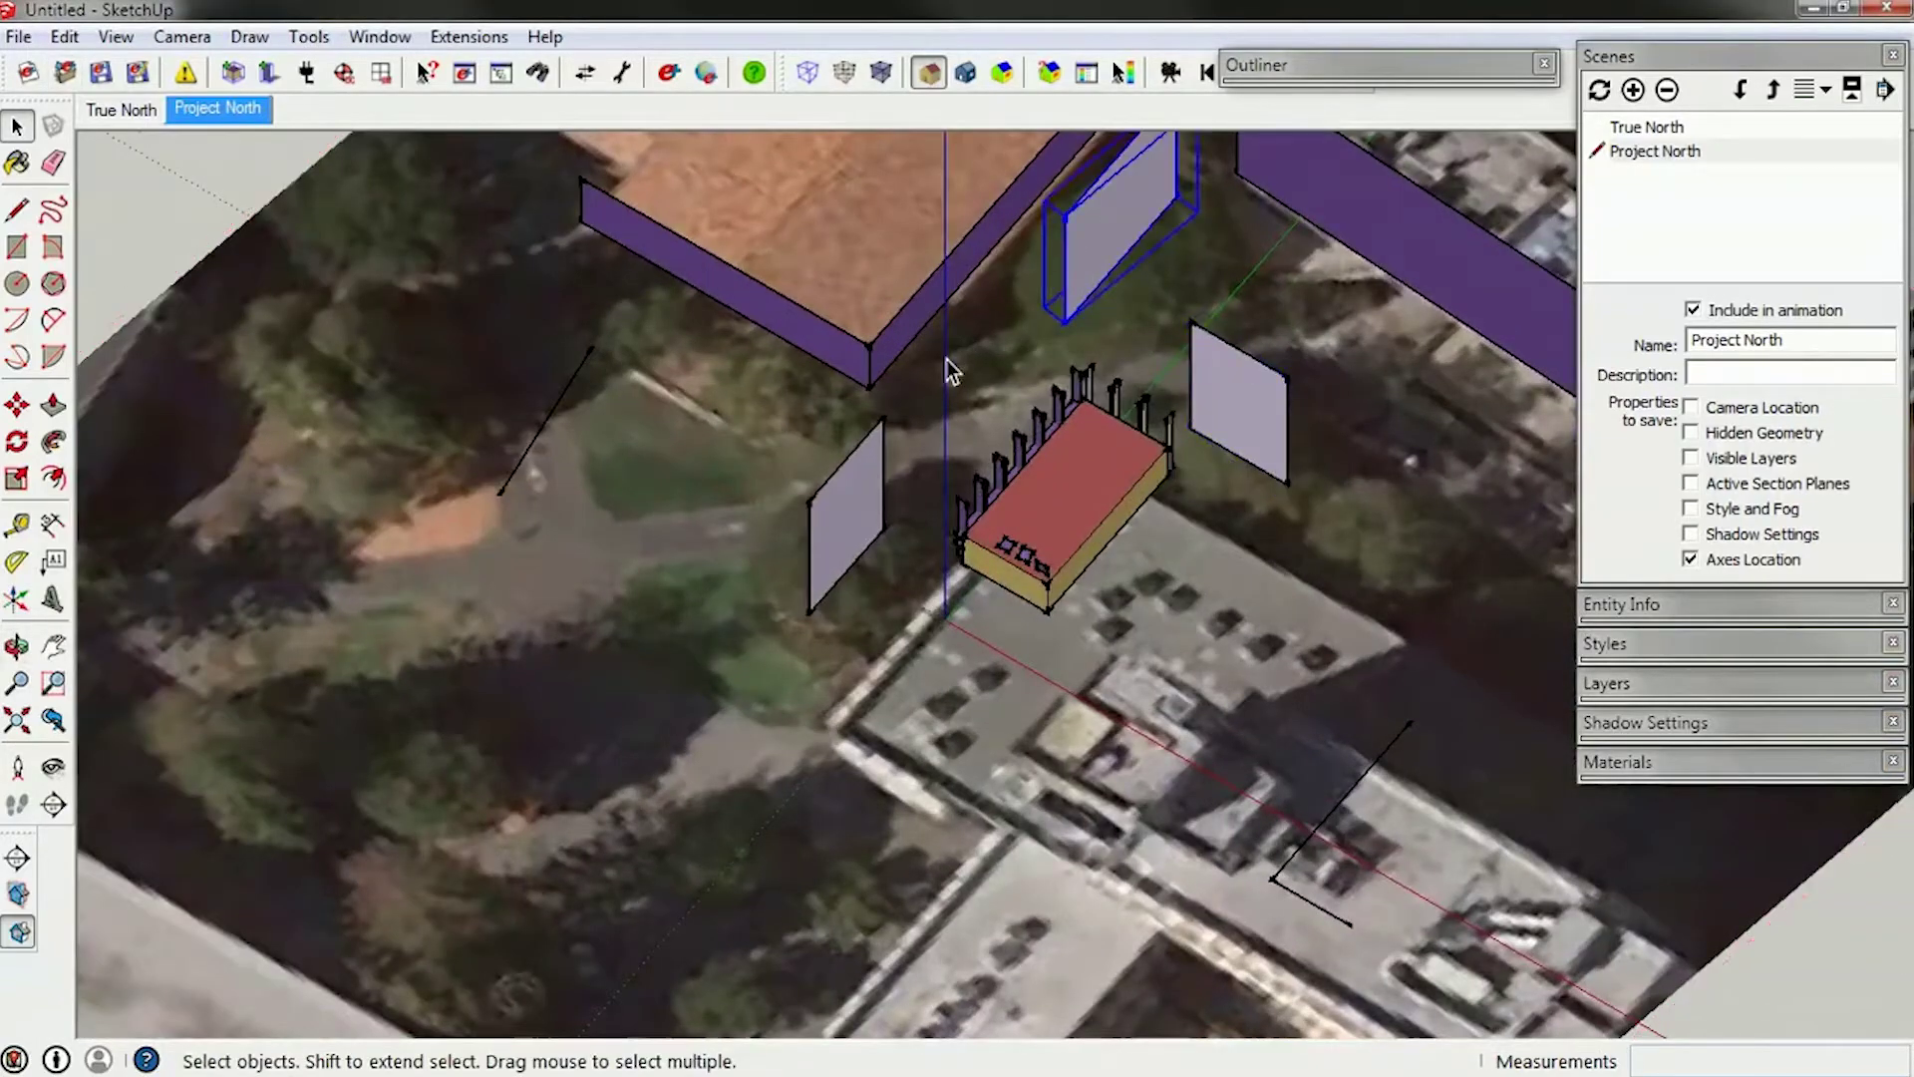
Set the tall standing shading panel's type to Site in the Object Info window.
{"action": "left_click", "coordinate": [866, 484]}
{"action": "left_click", "coordinate": [807, 344]}
{"action": "left_click", "coordinate": [1407, 239]}
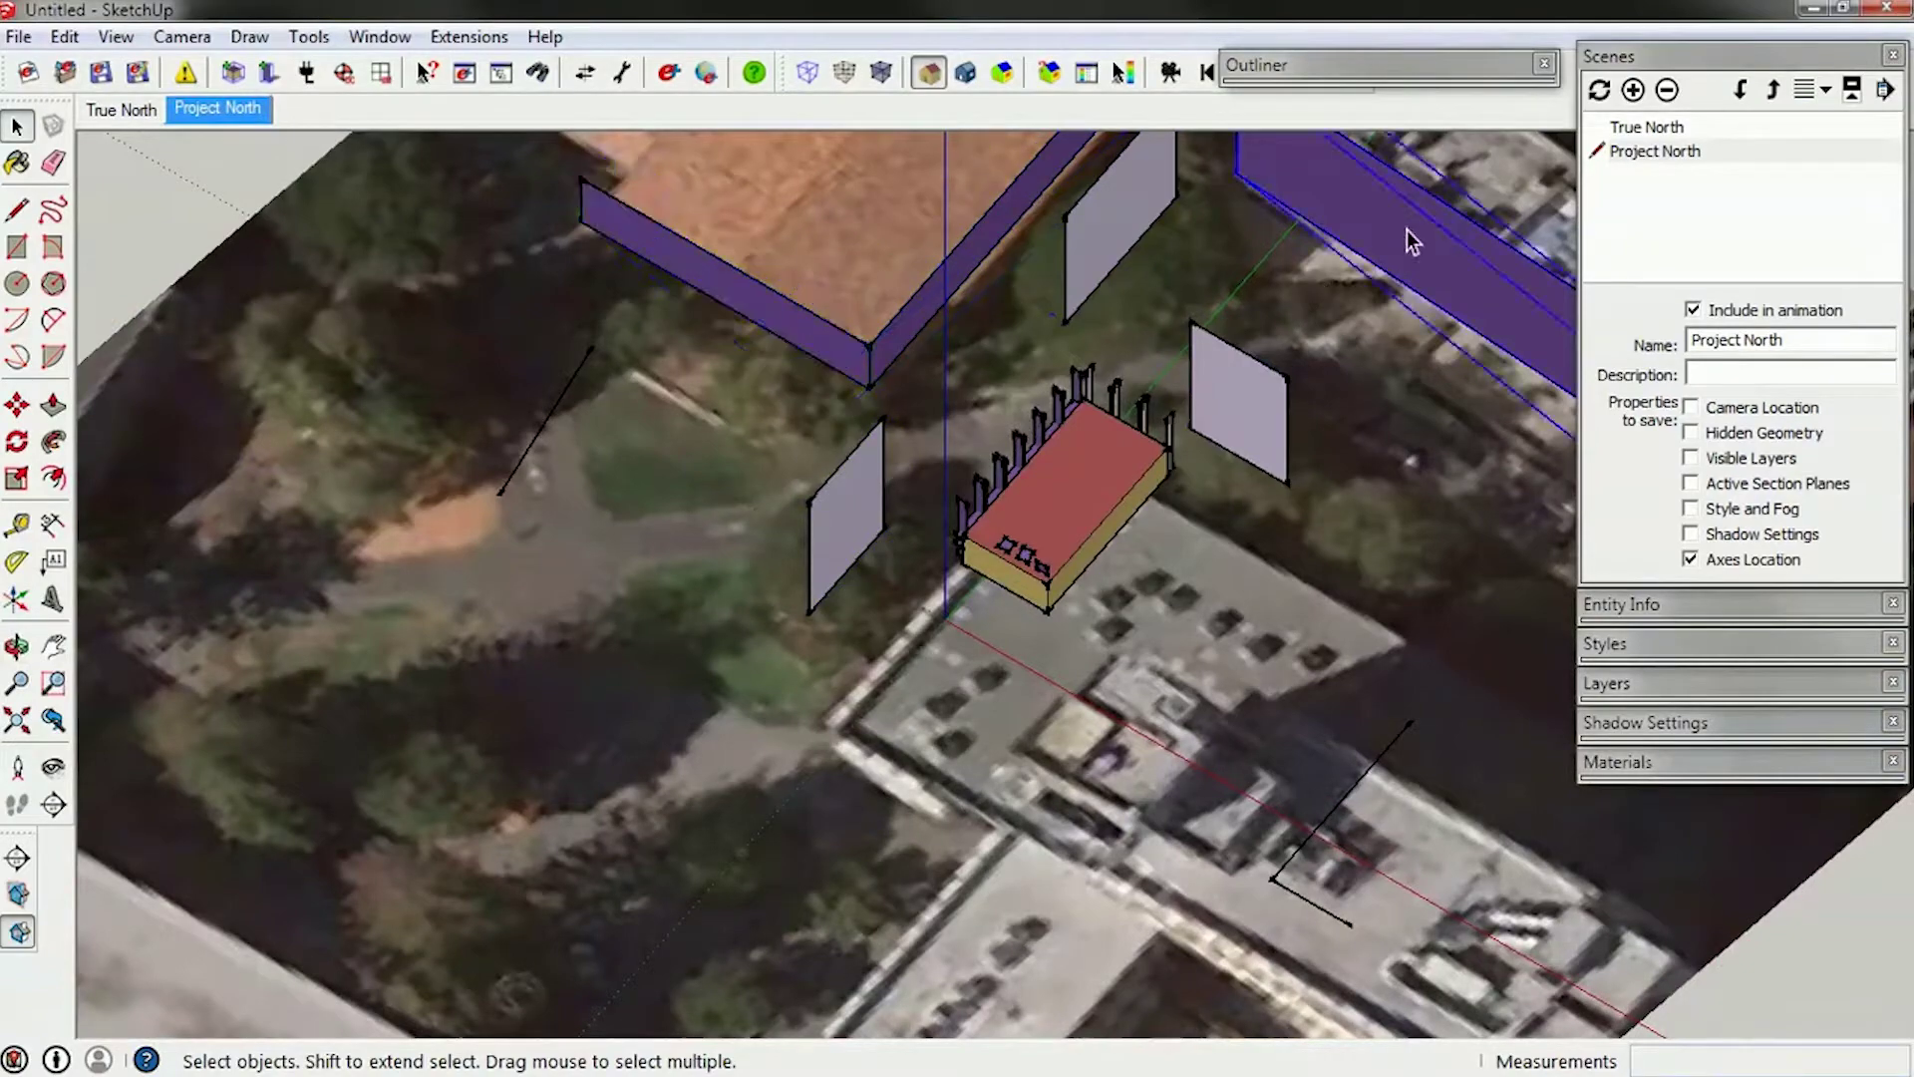
{"action": "scroll", "coordinate": [443, 592], "scroll_direction": "down", "scroll_amount": 3}
{"action": "middle_click_drag", "start_coordinate": [442, 592], "coordinate": [1050, 397]}
{"action": "scroll", "coordinate": [862, 426], "scroll_direction": "up", "scroll_amount": 5}
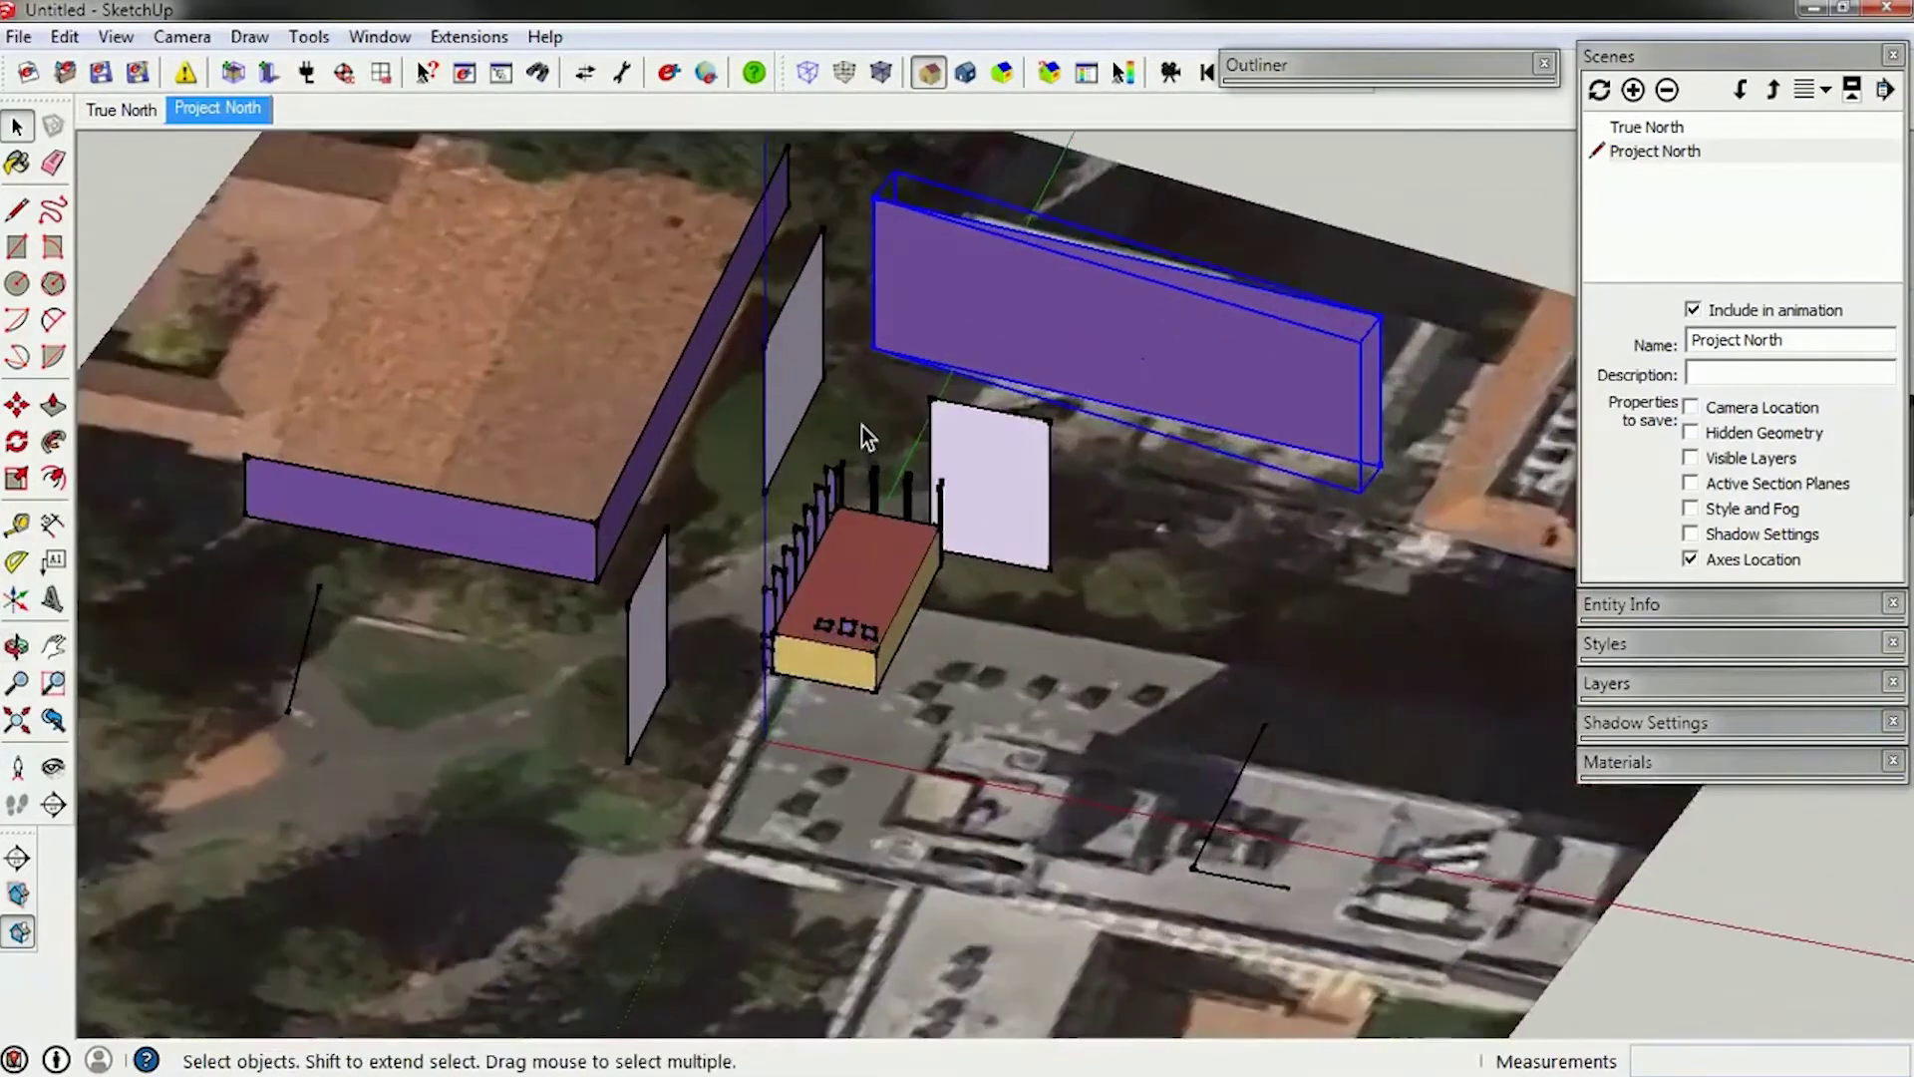
{"action": "left_click", "coordinate": [776, 385]}
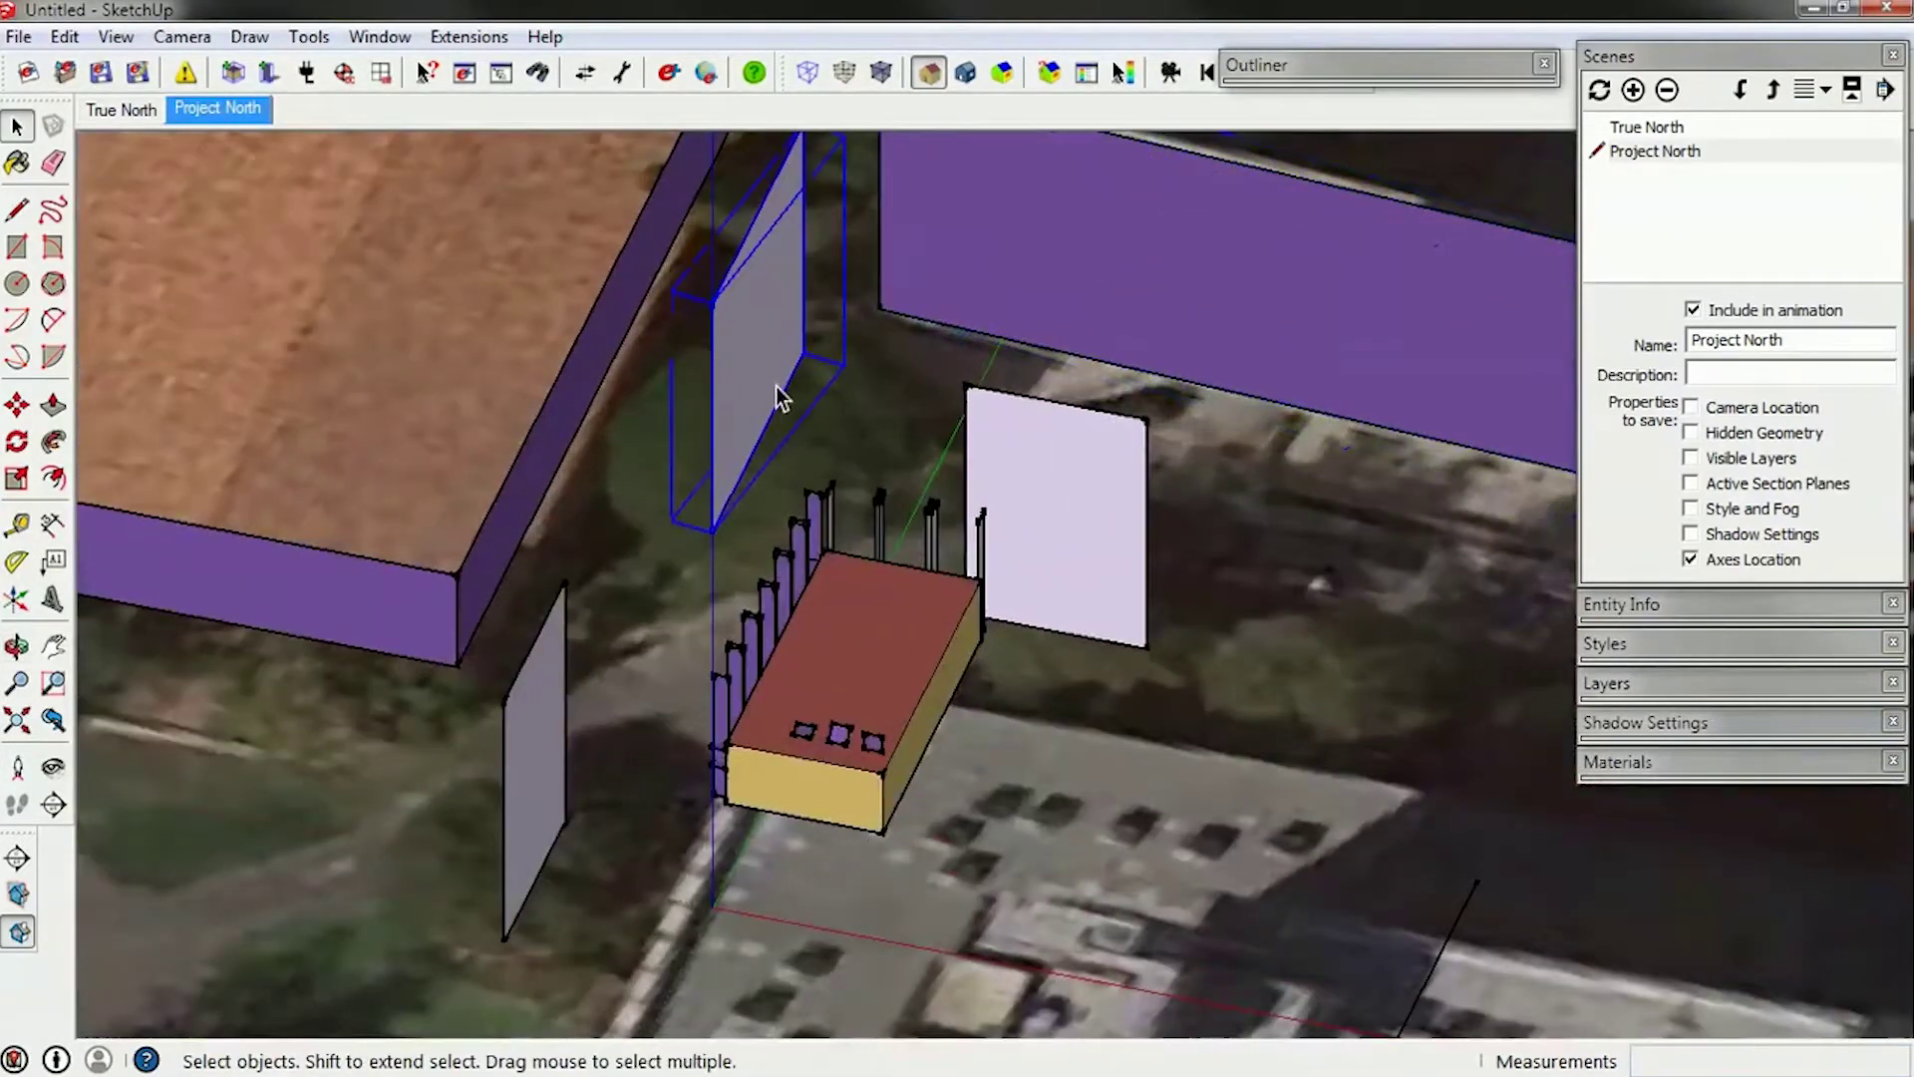
{"action": "left_click", "coordinate": [464, 76]}
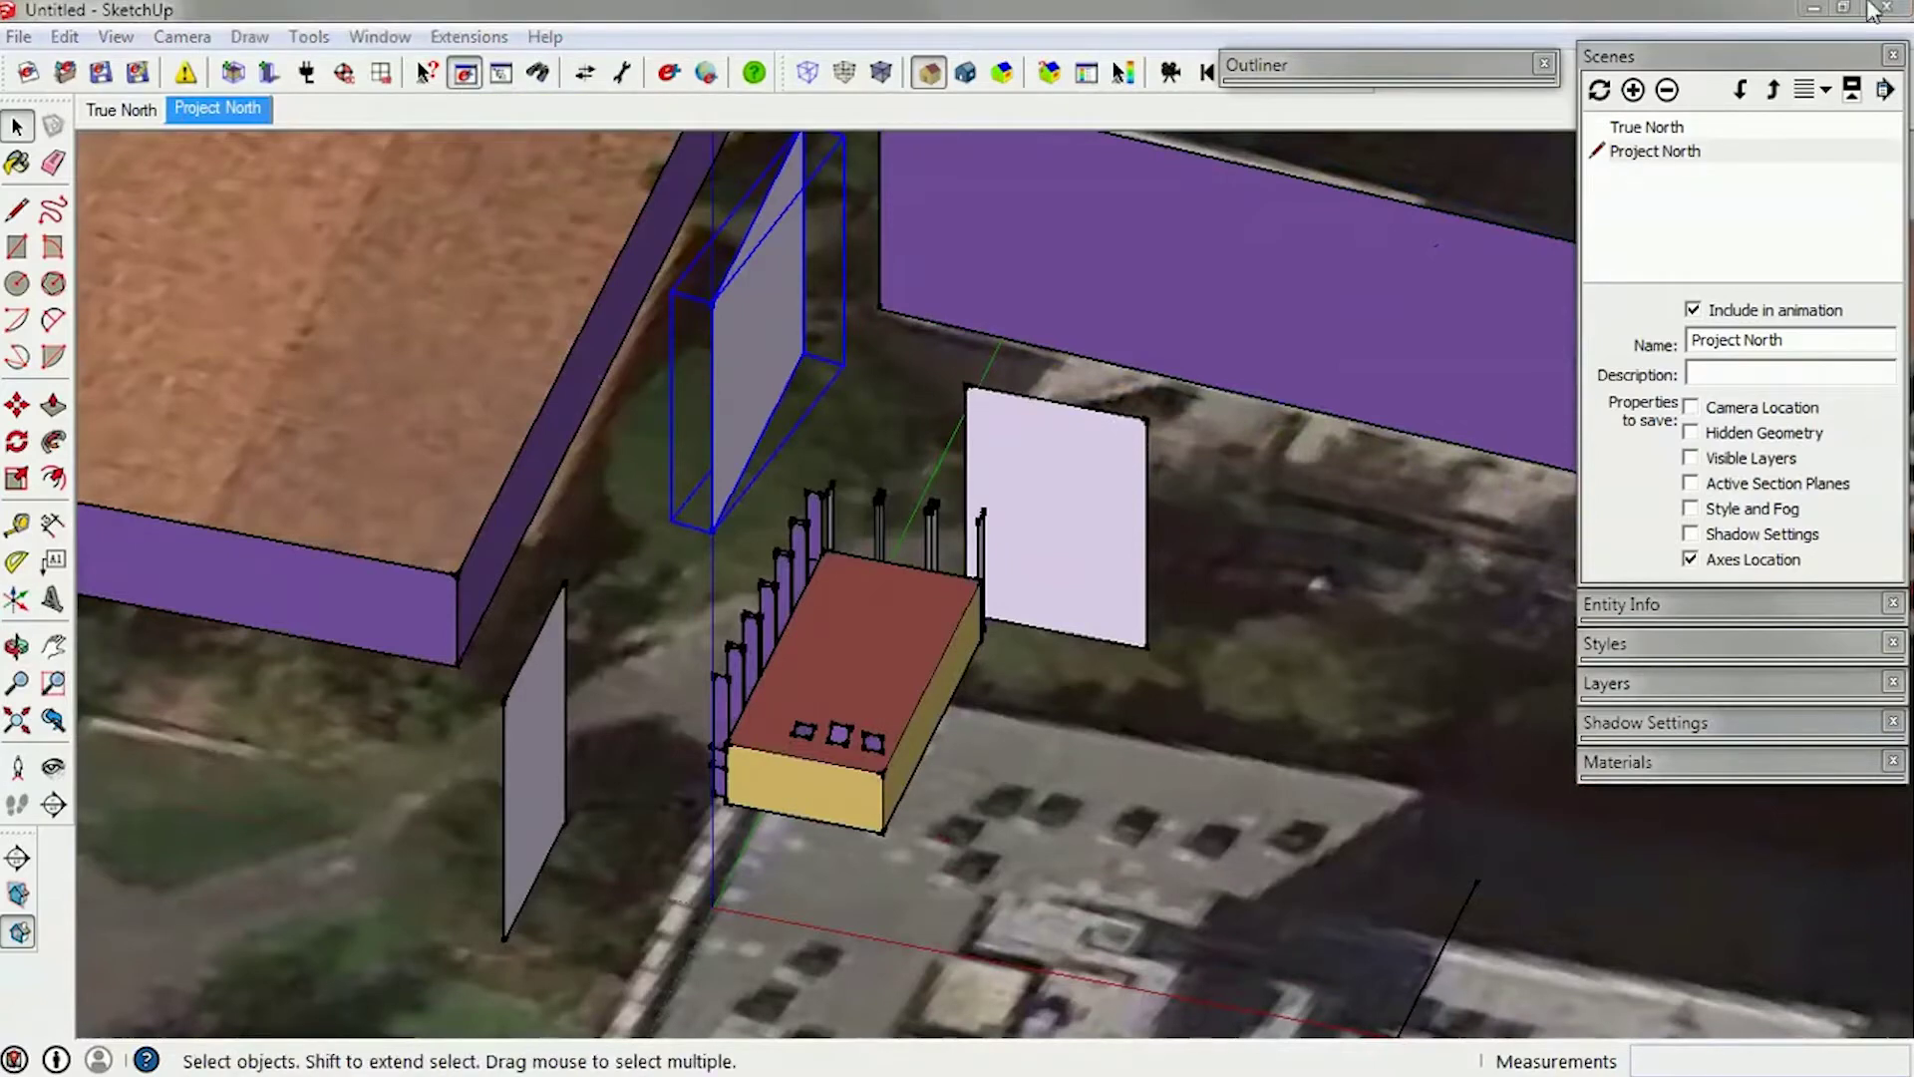
{"action": "left_click_drag", "start_coordinate": [398, 176], "coordinate": [295, 108]}
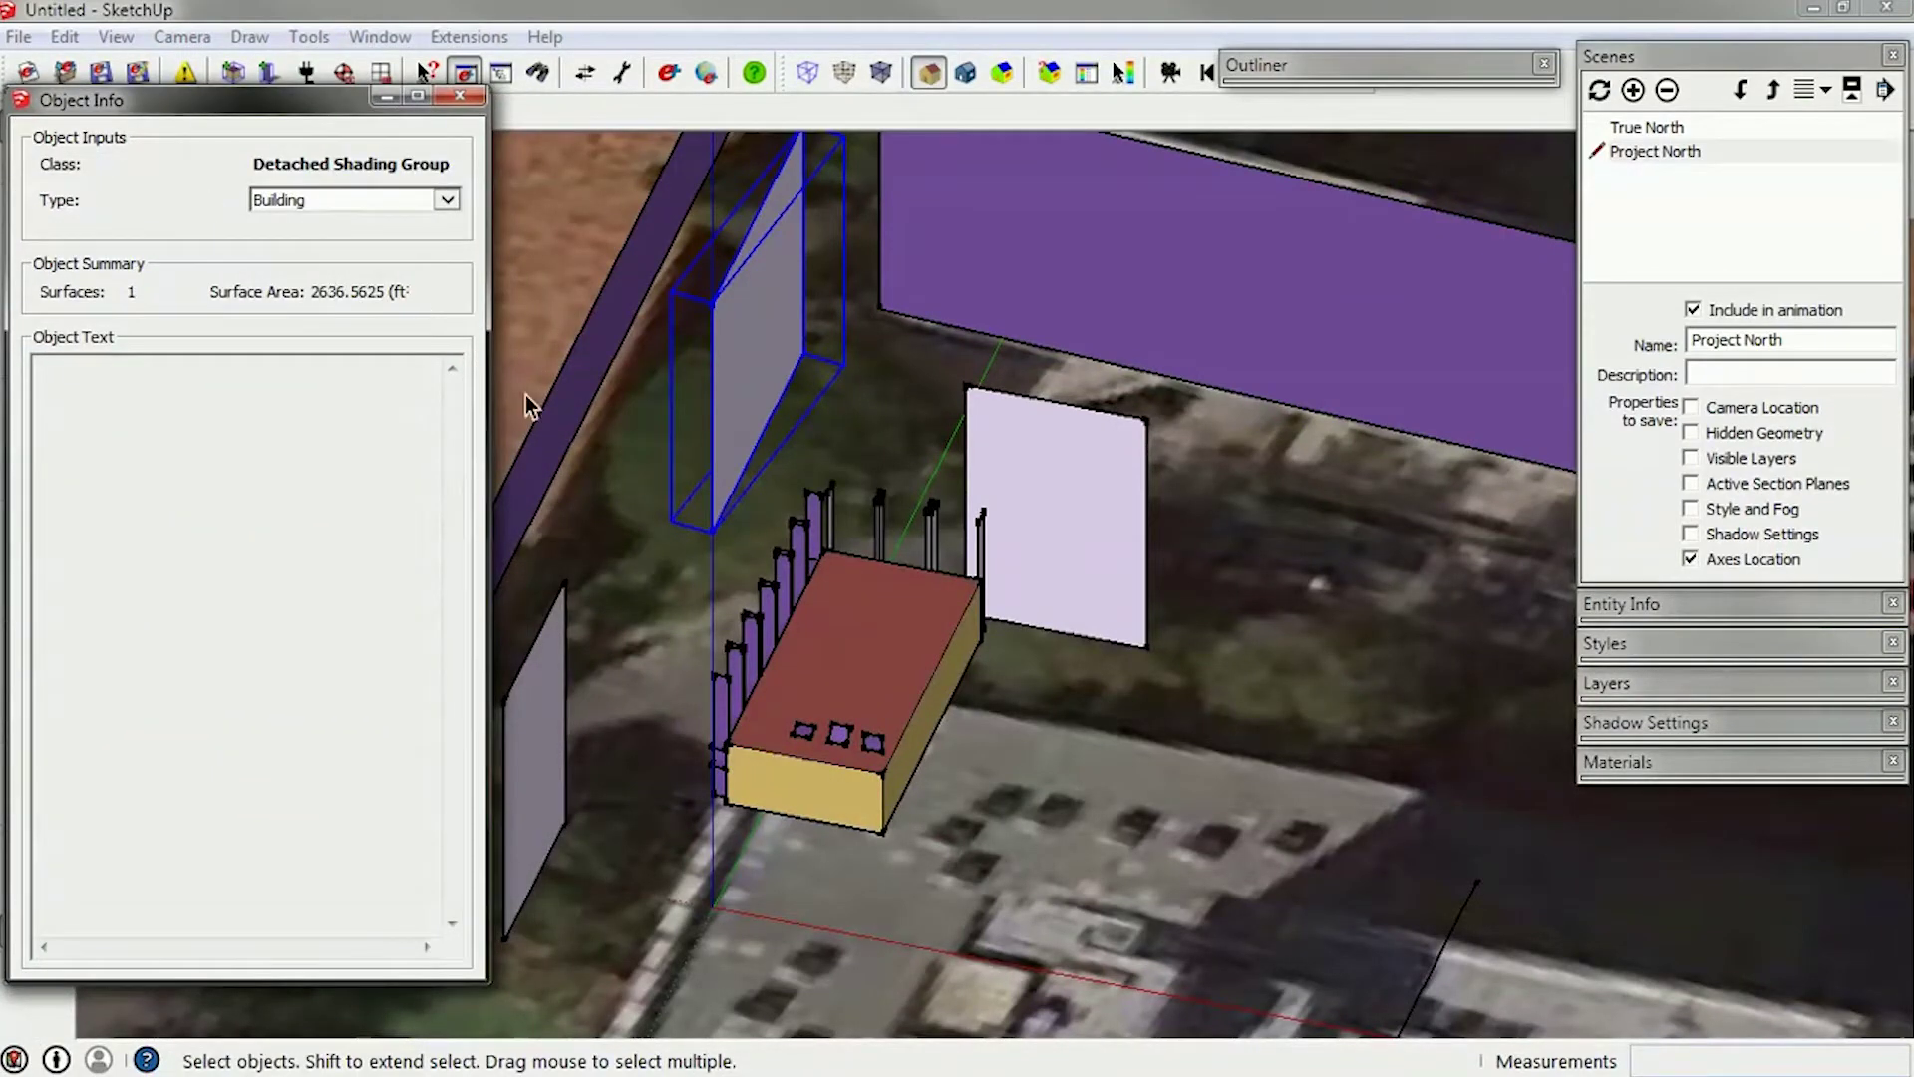
{"action": "left_click", "coordinate": [417, 203]}
{"action": "left_click", "coordinate": [294, 242]}
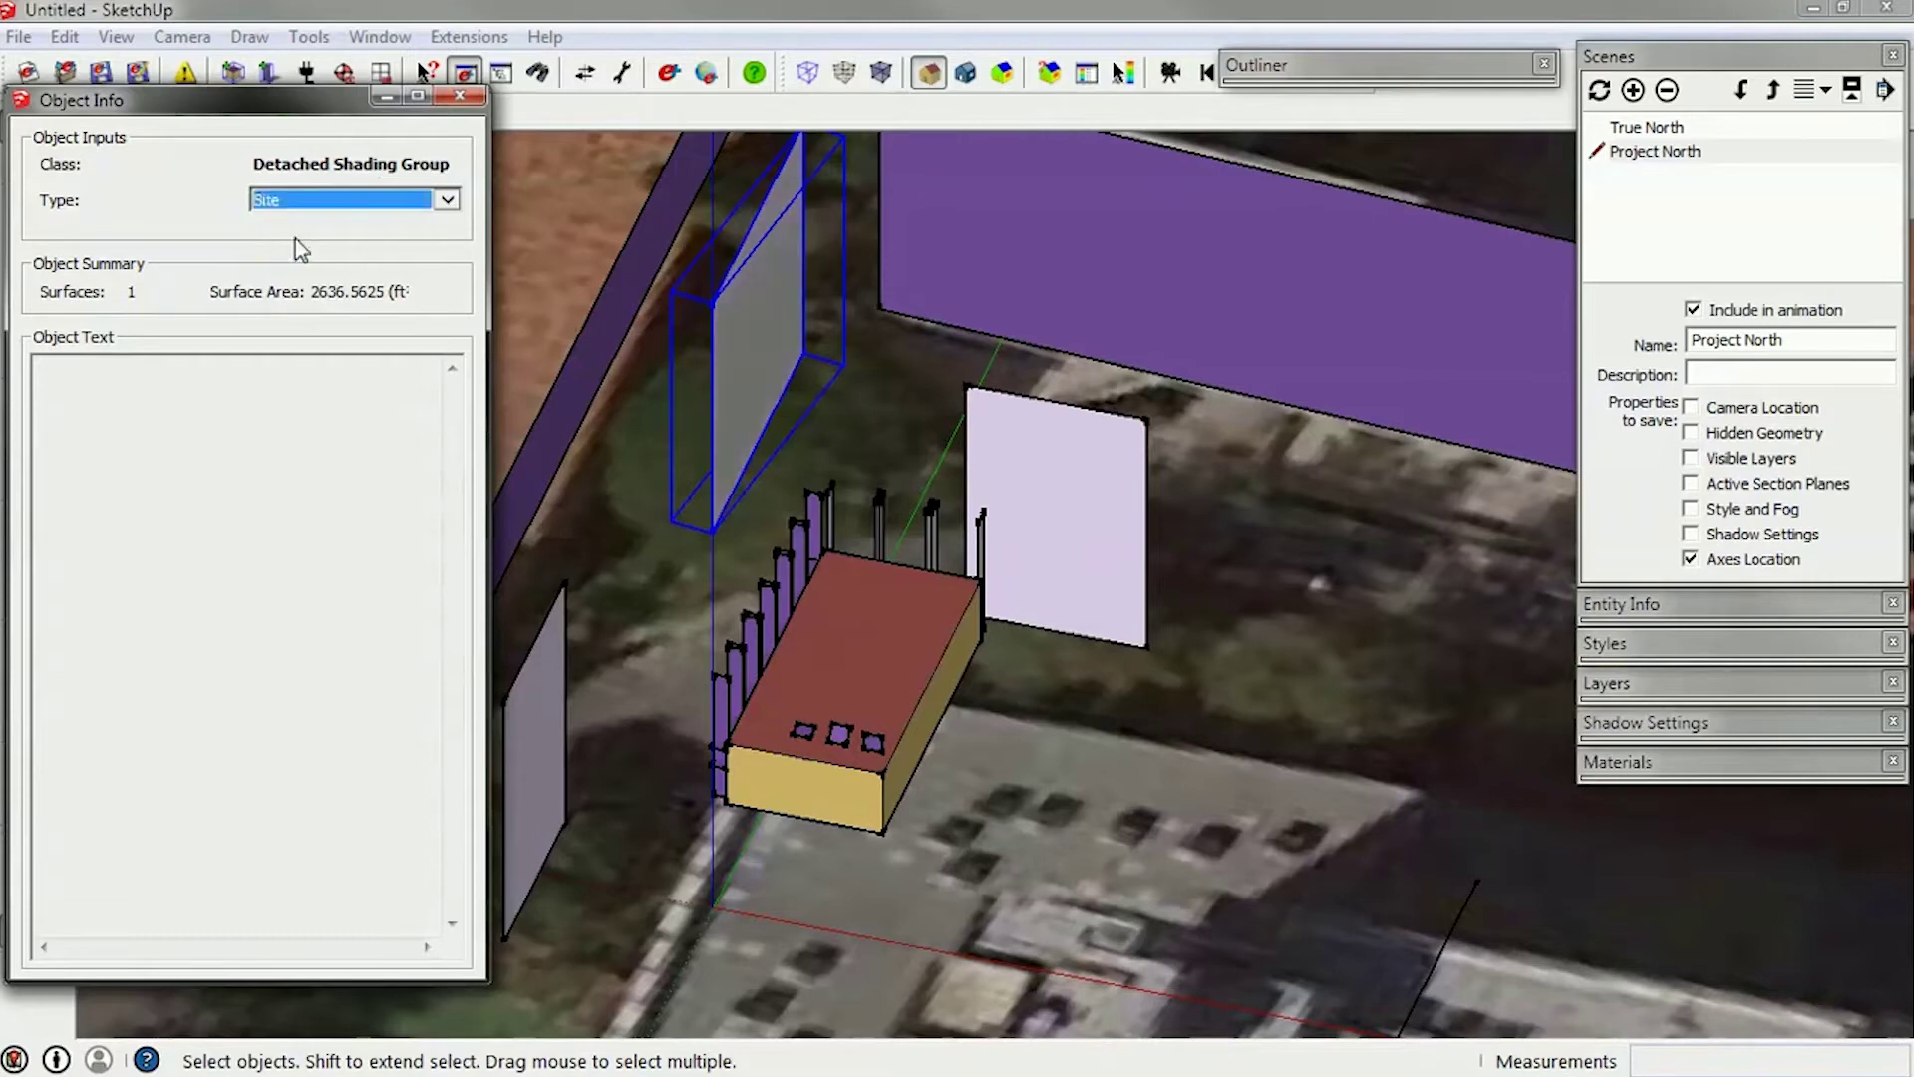
Change the lower-left and white shading panels' type to Site as well.
{"action": "left_click", "coordinate": [518, 682]}
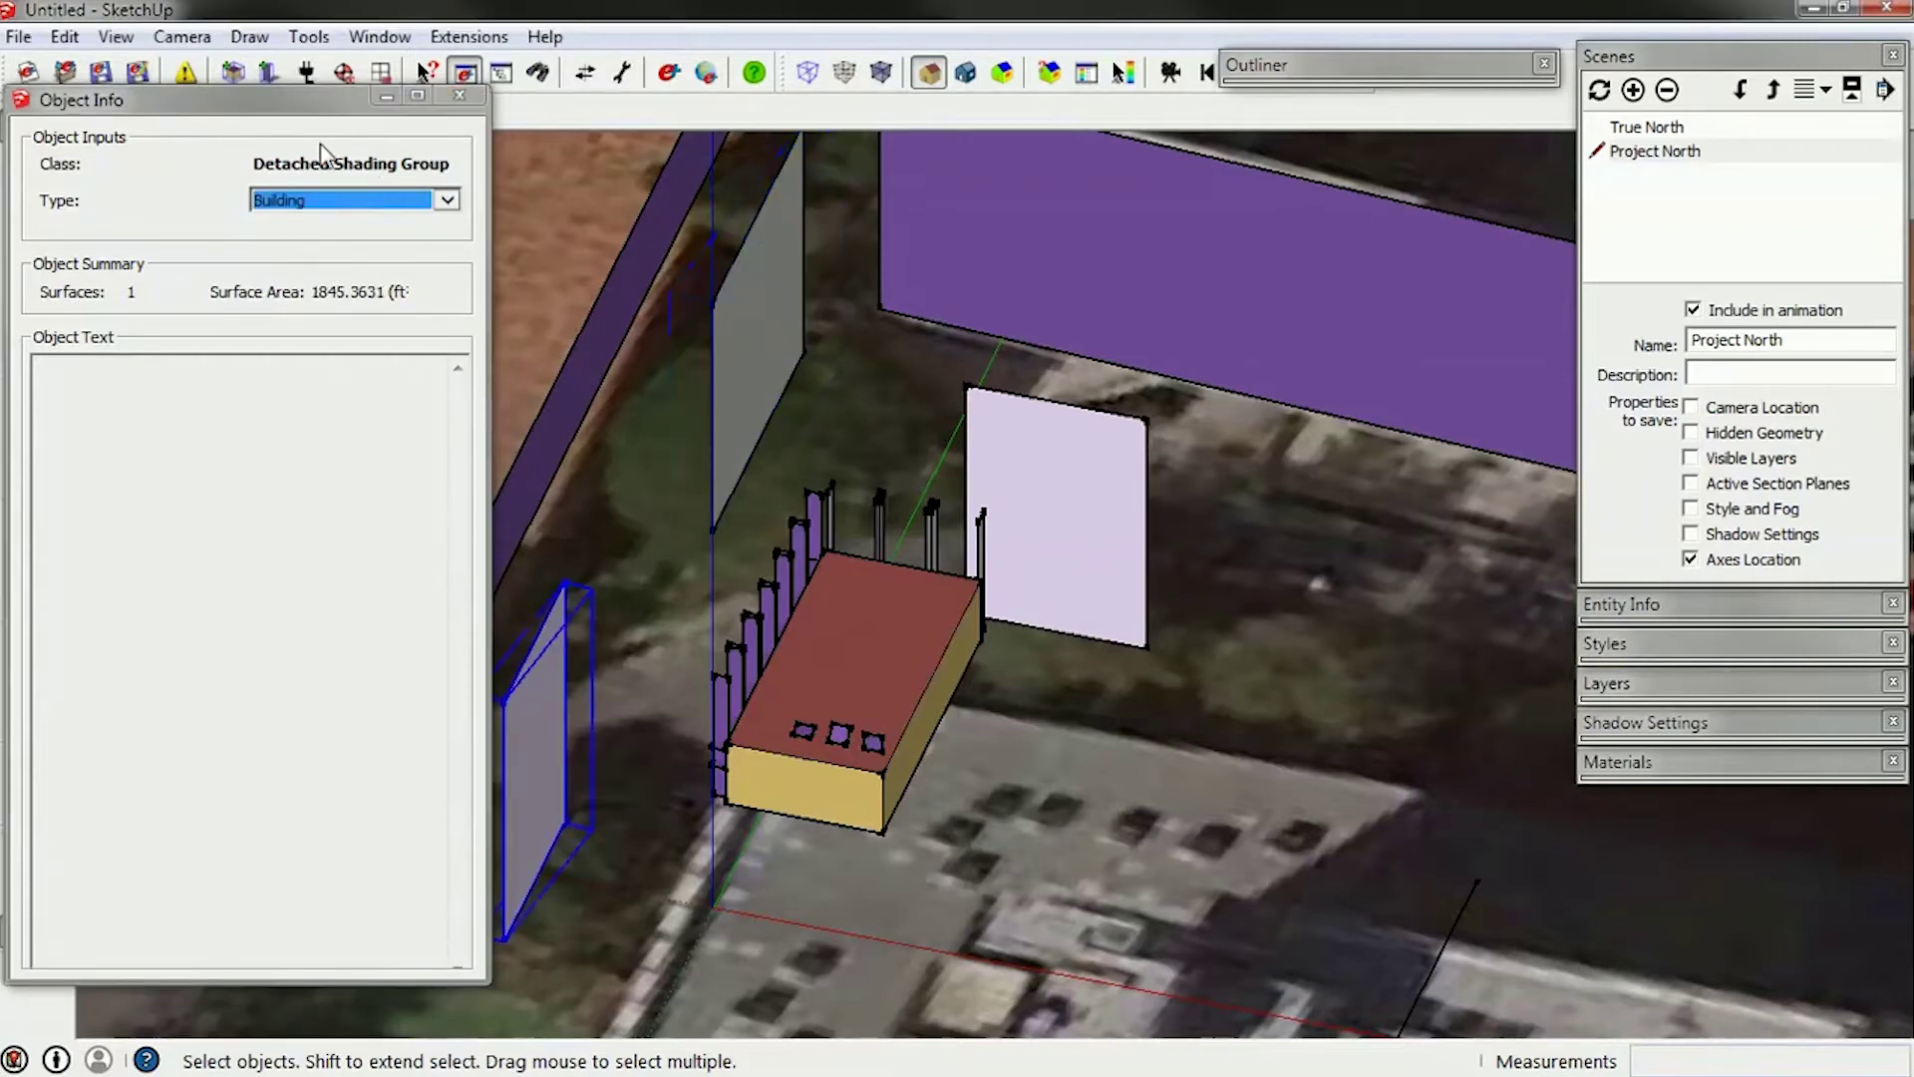
{"action": "left_click", "coordinate": [325, 203]}
{"action": "left_click", "coordinate": [286, 245]}
{"action": "left_click", "coordinate": [1094, 543]}
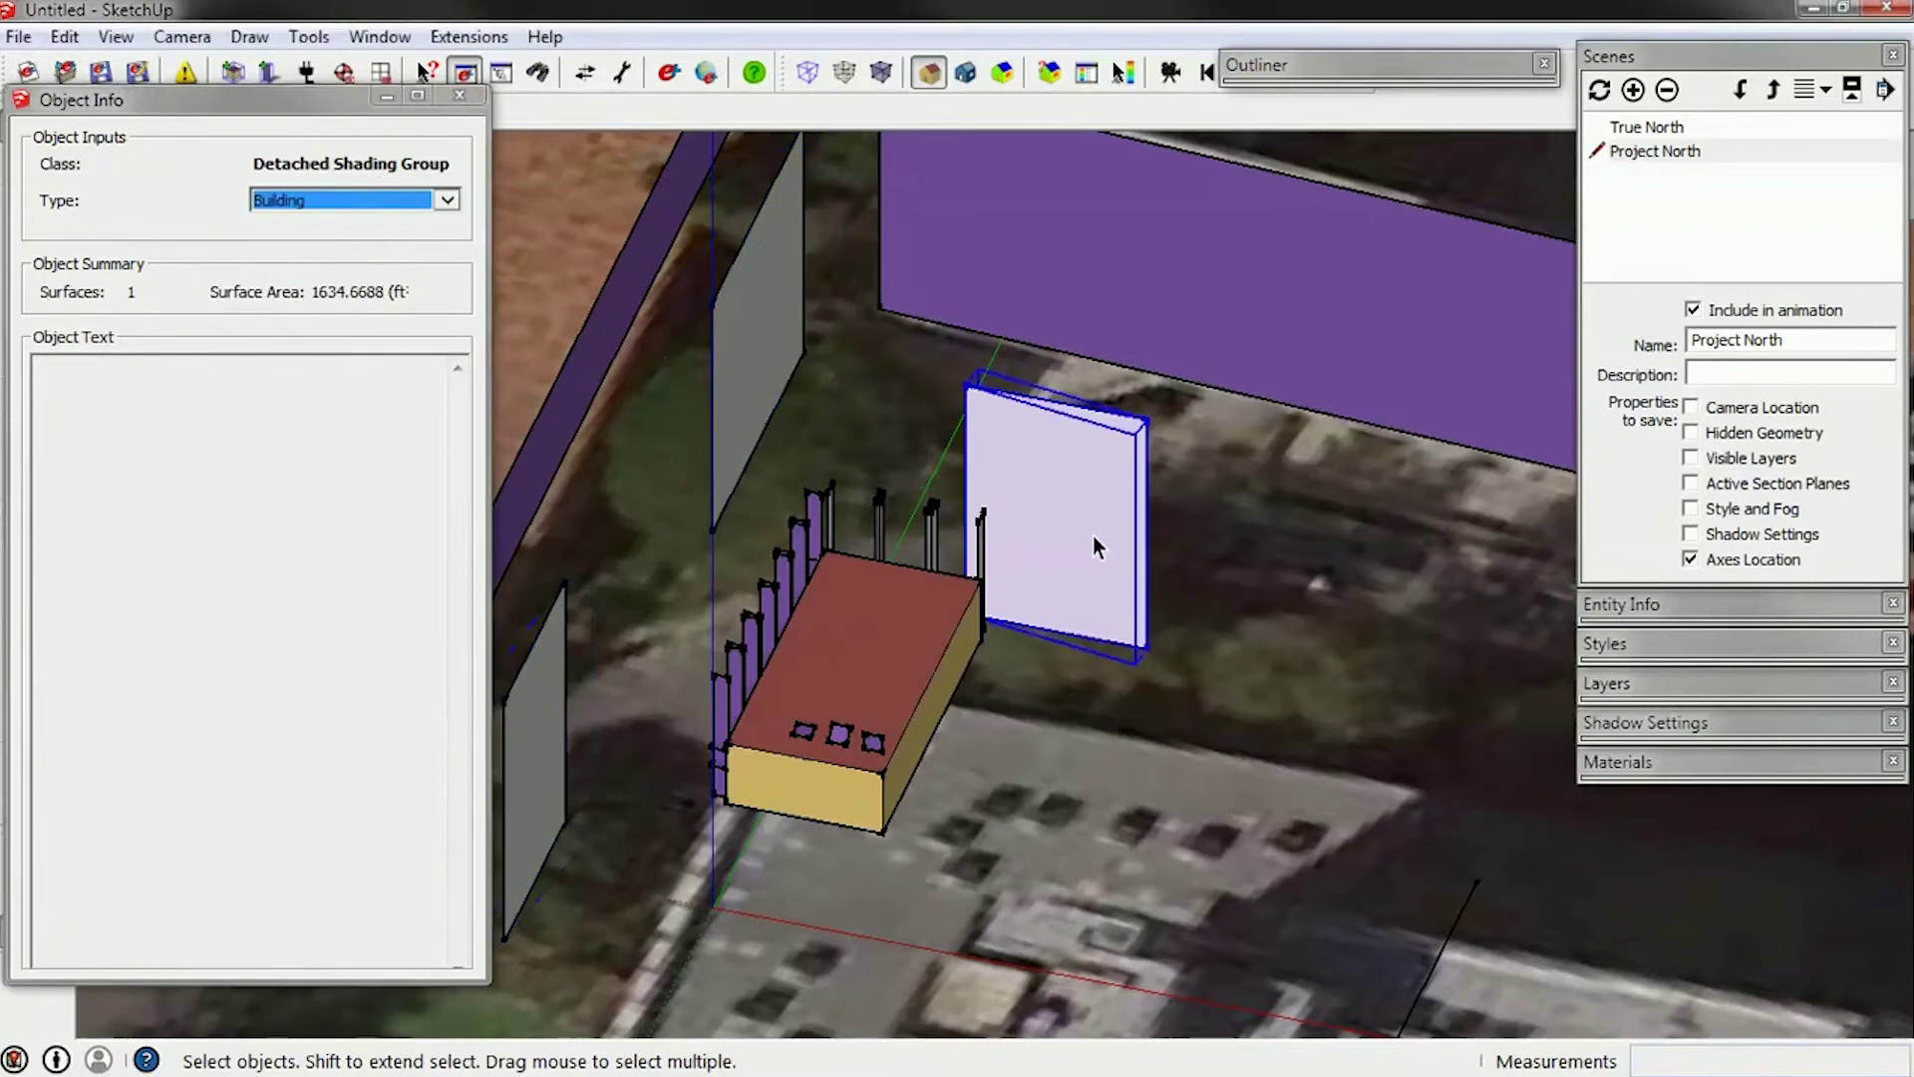
{"action": "left_click", "coordinate": [335, 202]}
{"action": "left_click", "coordinate": [304, 242]}
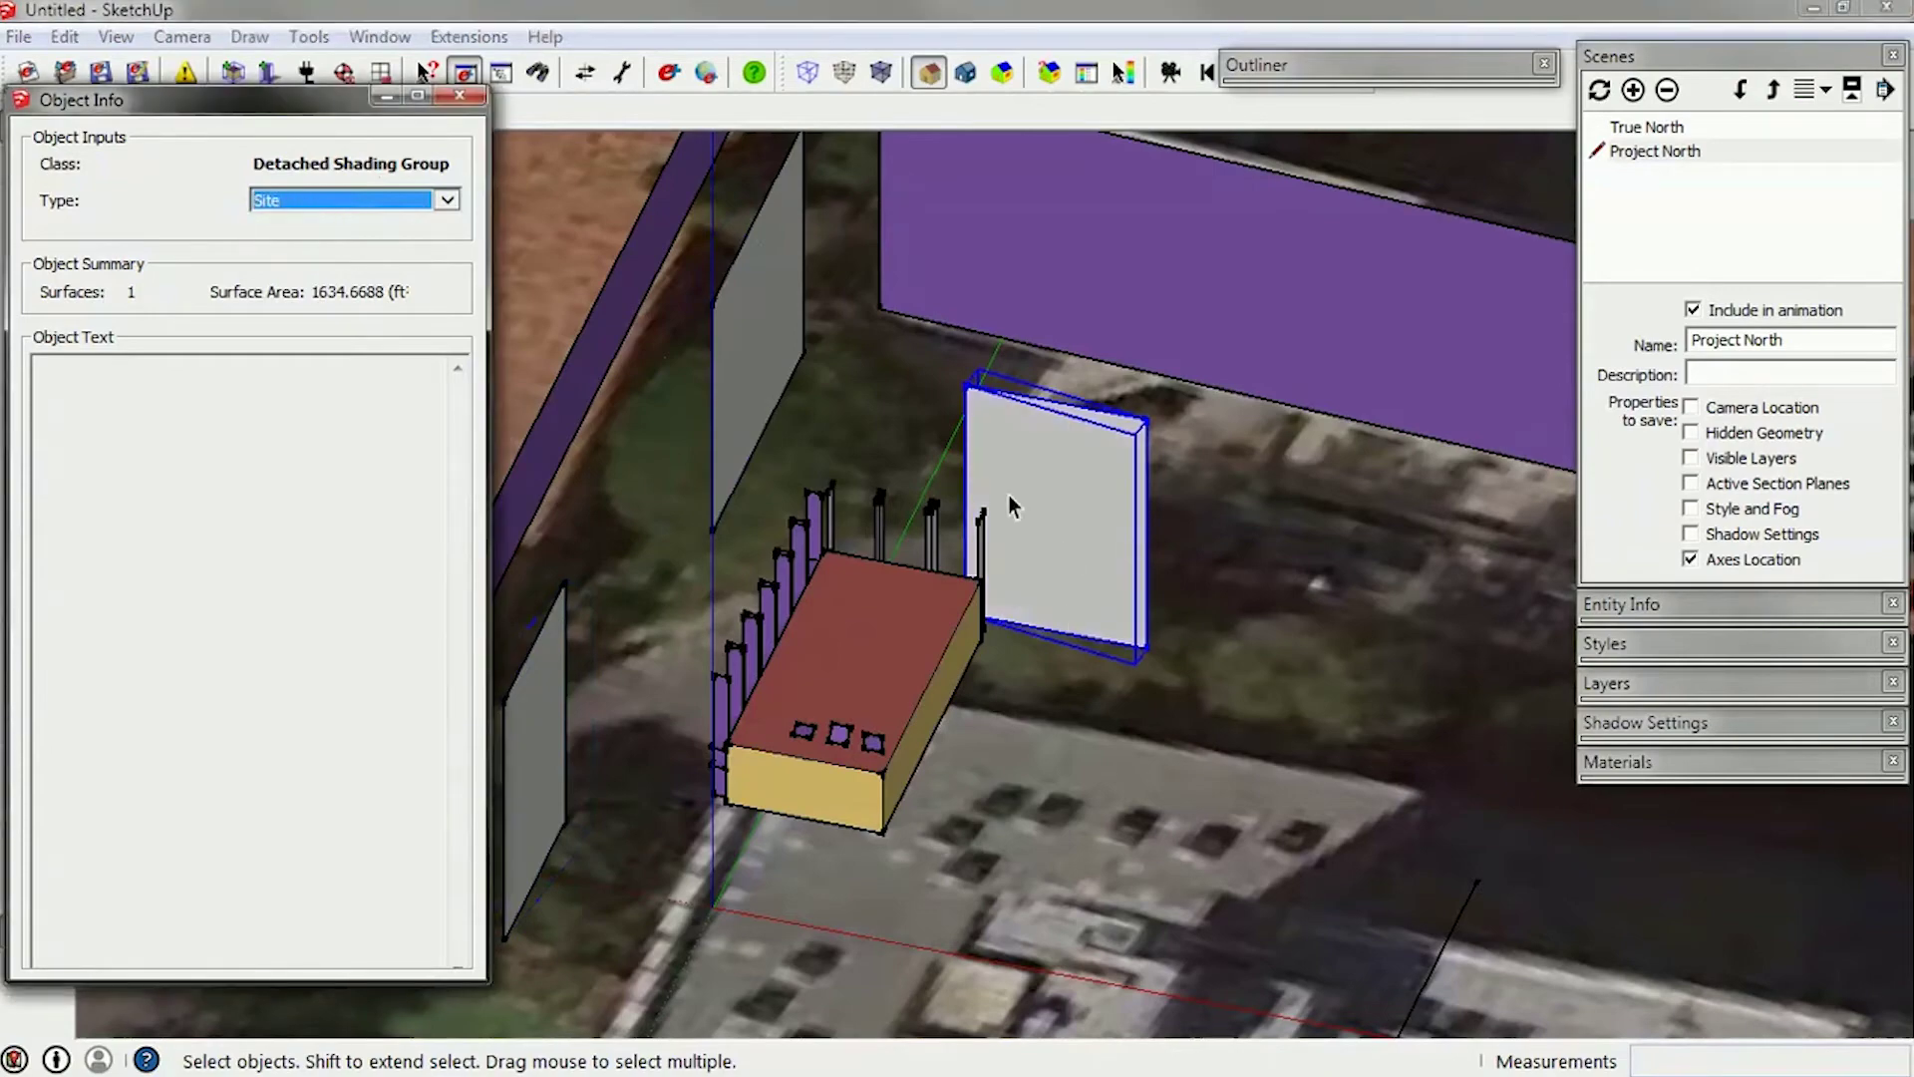
{"action": "middle_click_drag", "start_coordinate": [1008, 494], "coordinate": [1080, 568]}
{"action": "middle_click_drag", "start_coordinate": [750, 588], "coordinate": [1093, 705]}
{"action": "scroll", "coordinate": [1086, 667], "scroll_direction": "down", "scroll_amount": 3}
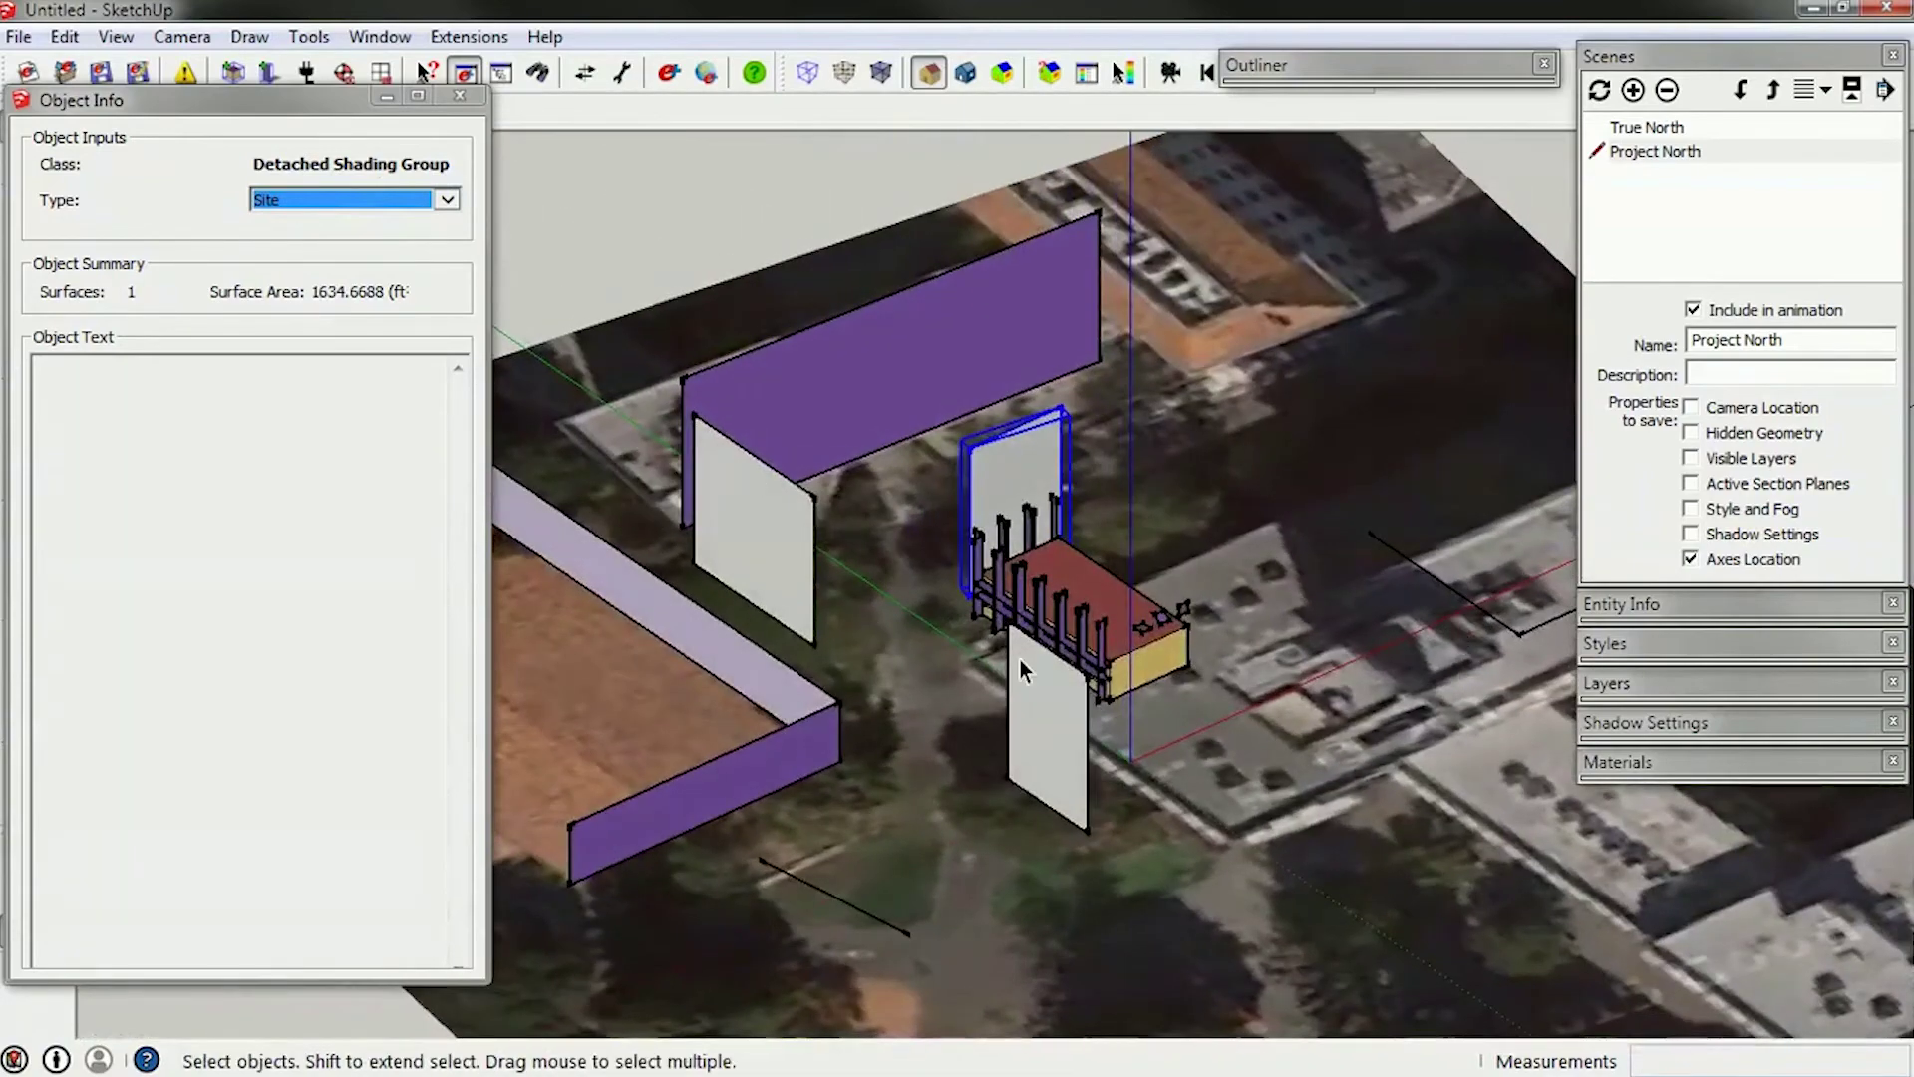
{"action": "middle_click_drag", "start_coordinate": [1040, 448], "coordinate": [239, 612]}
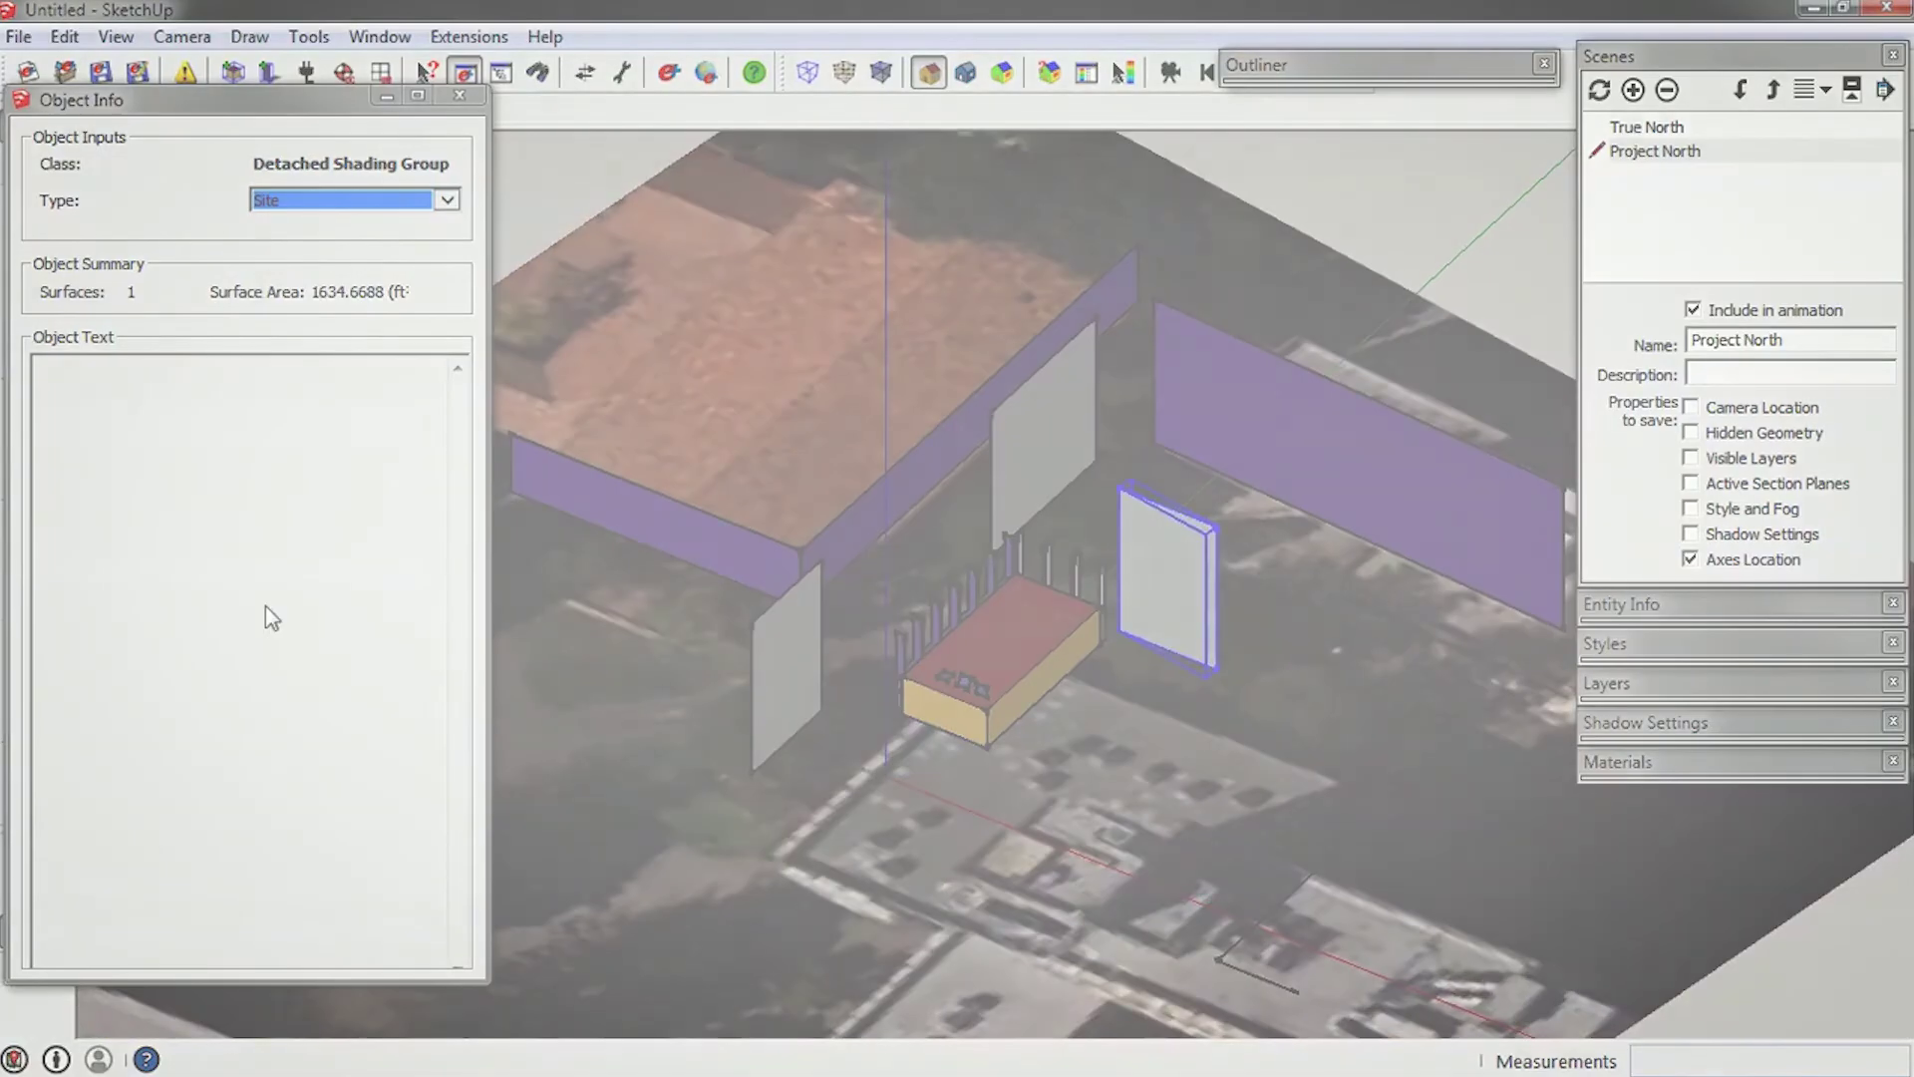